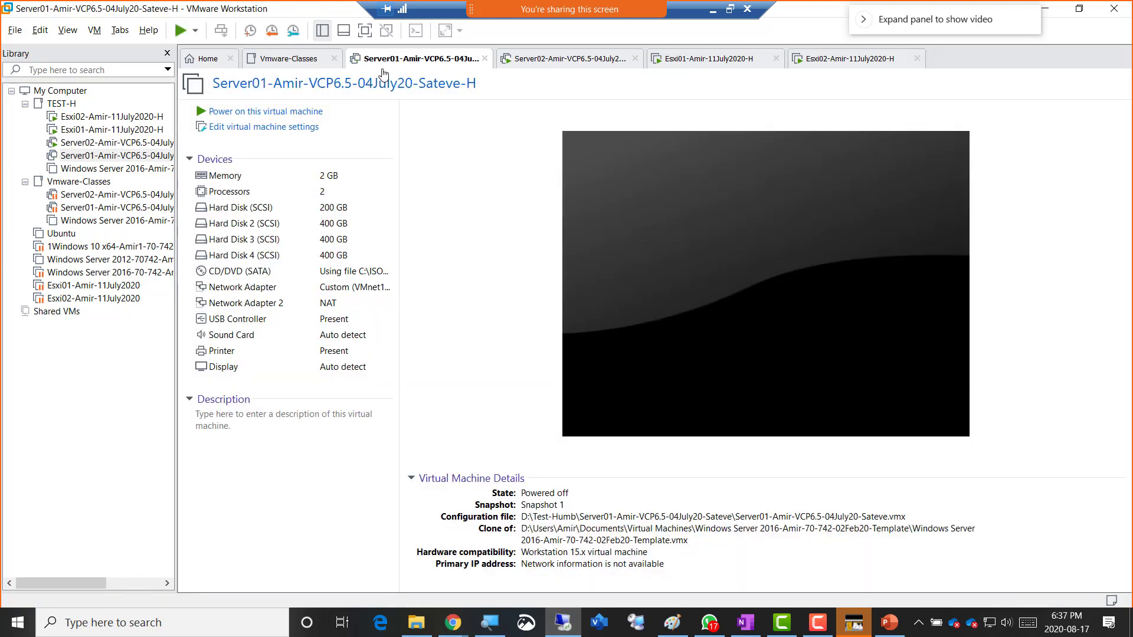
- Lower Server01's memory to 1 GB, save the setting, and power the VM on
{"action": "double_click", "coordinate": [351, 177]}
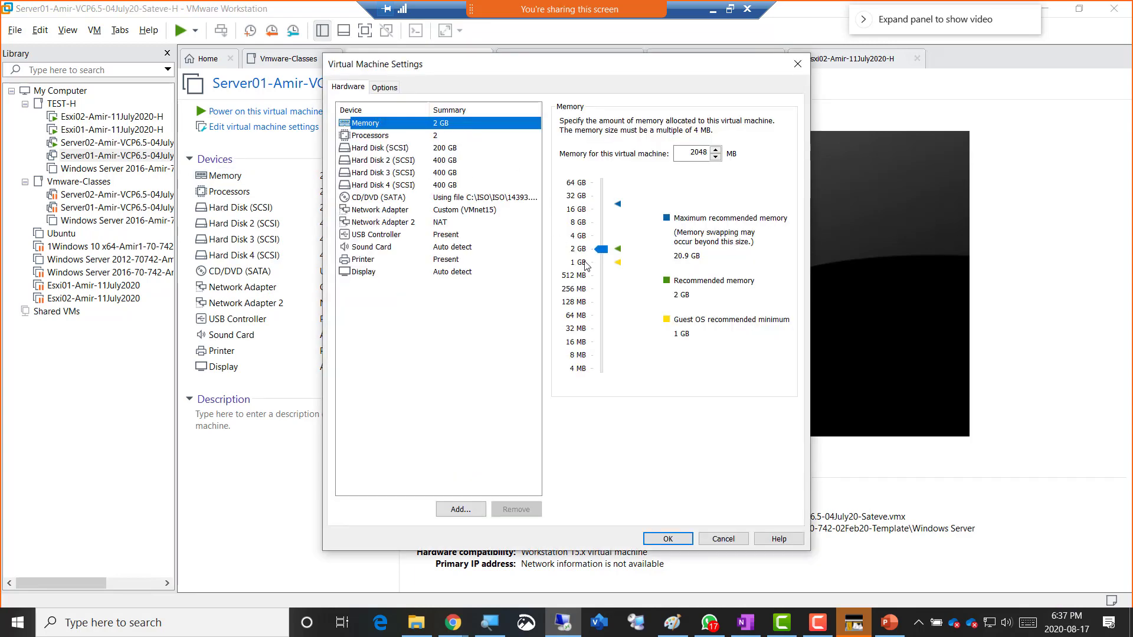
{"action": "left_click", "coordinate": [581, 263]}
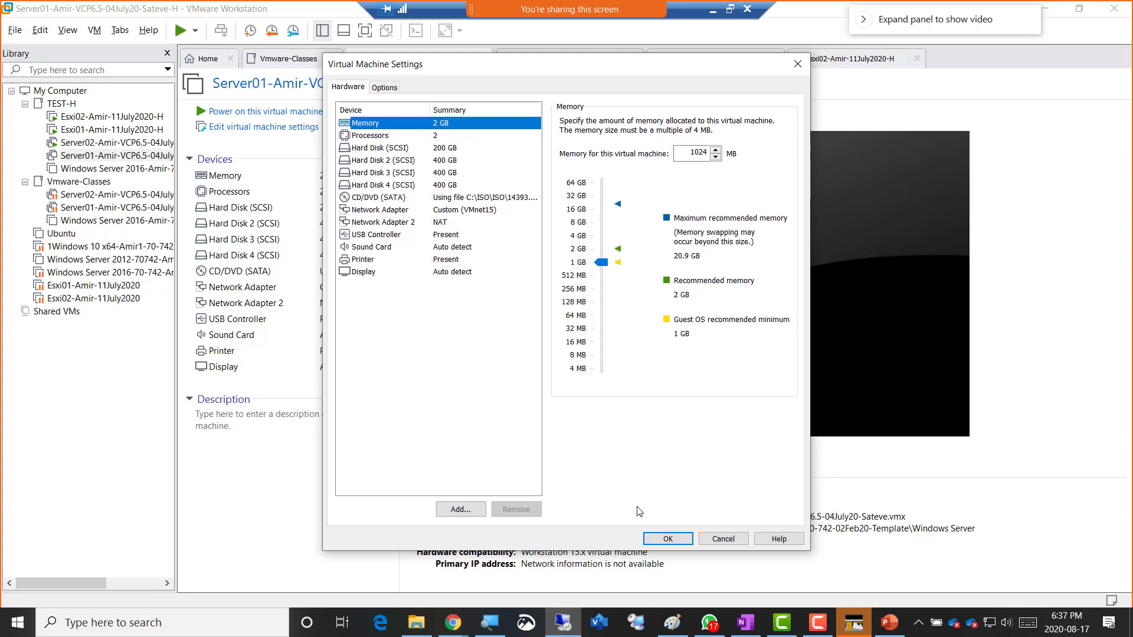
{"action": "left_click", "coordinate": [669, 540]}
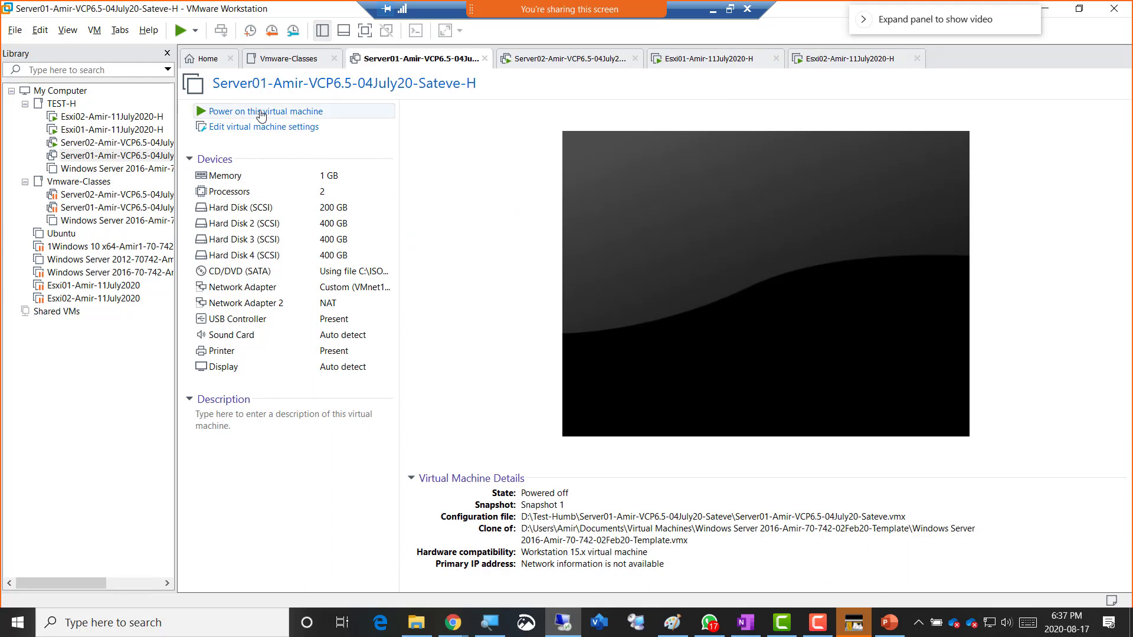
{"action": "left_click", "coordinate": [261, 113]}
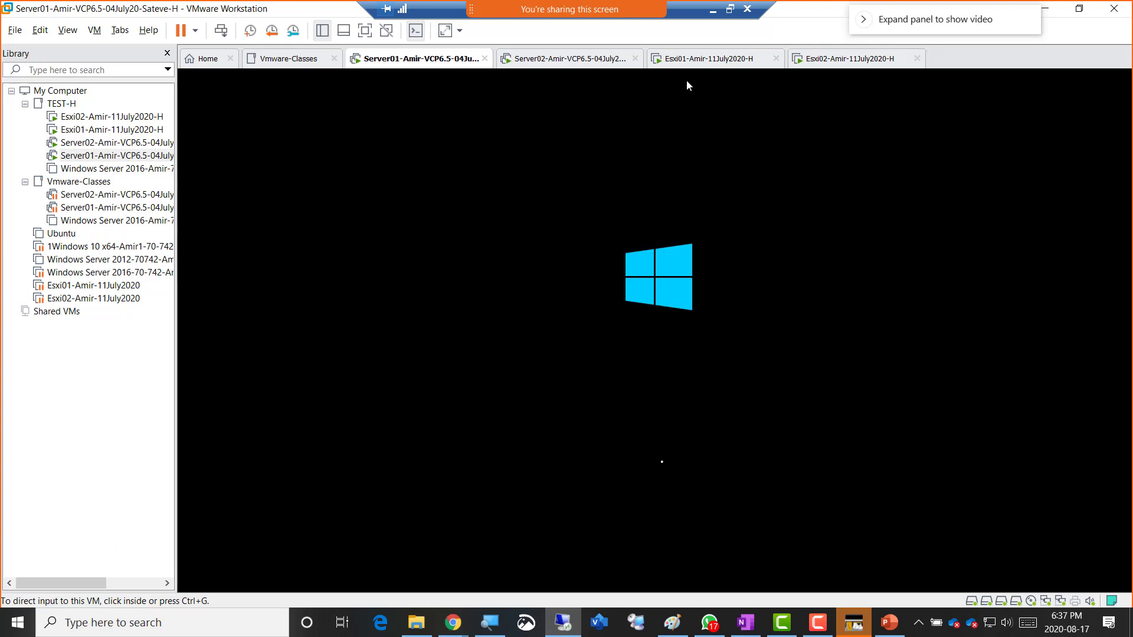
- Shut down the Esxi01 guest and confirm the shutdown
{"action": "left_click", "coordinate": [697, 66]}
{"action": "right_click", "coordinate": [698, 65]}
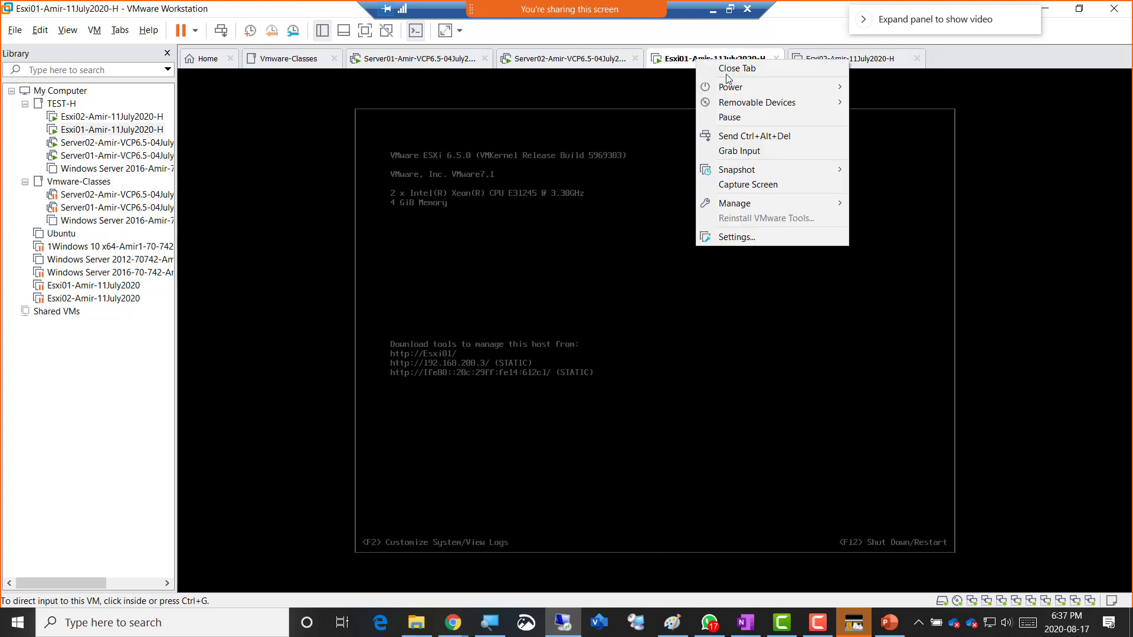
{"action": "mouse_move", "coordinate": [737, 87]}
{"action": "left_click", "coordinate": [916, 103]}
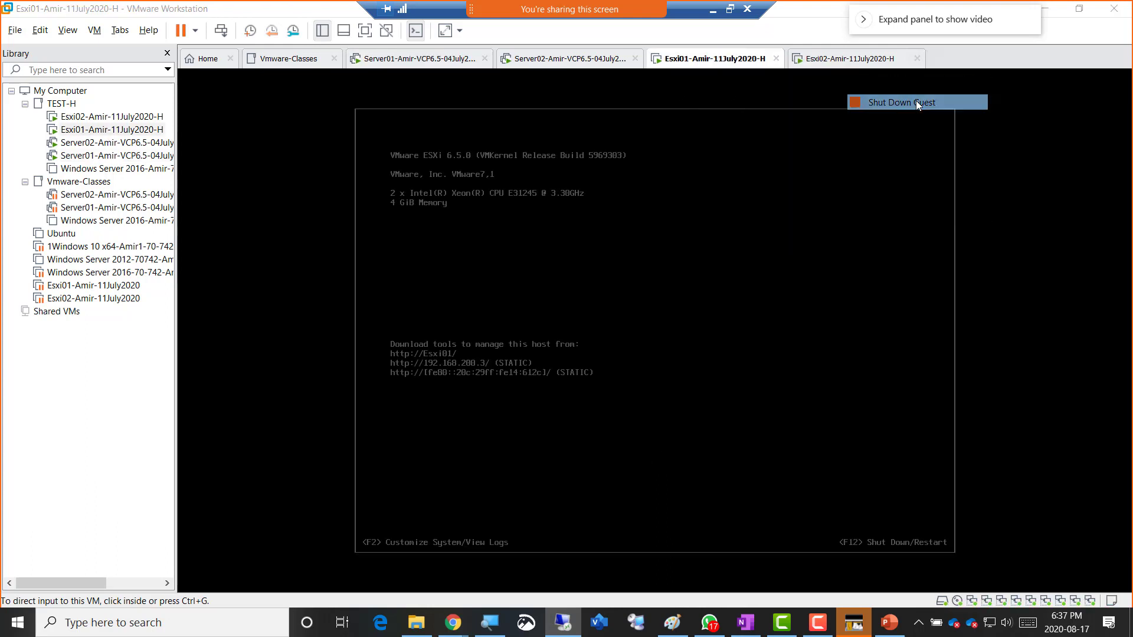
{"action": "left_click", "coordinate": [576, 341]}
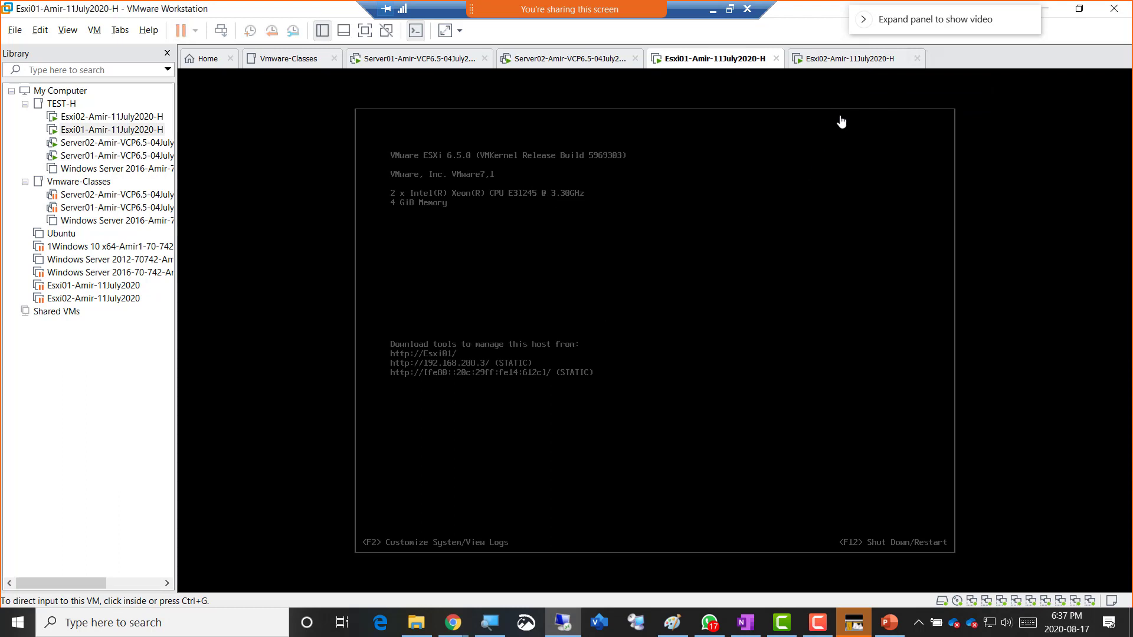
- Shut down the Esxi02 guest and confirm the shutdown
{"action": "right_click", "coordinate": [826, 60]}
{"action": "mouse_move", "coordinate": [888, 89]}
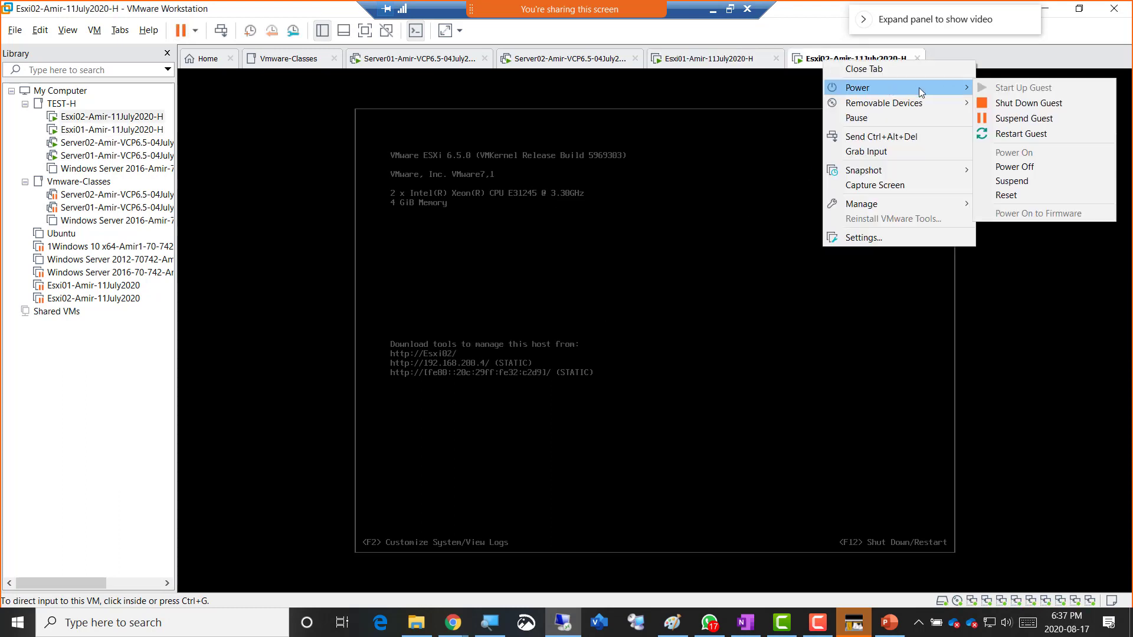
{"action": "left_click", "coordinate": [1021, 104]}
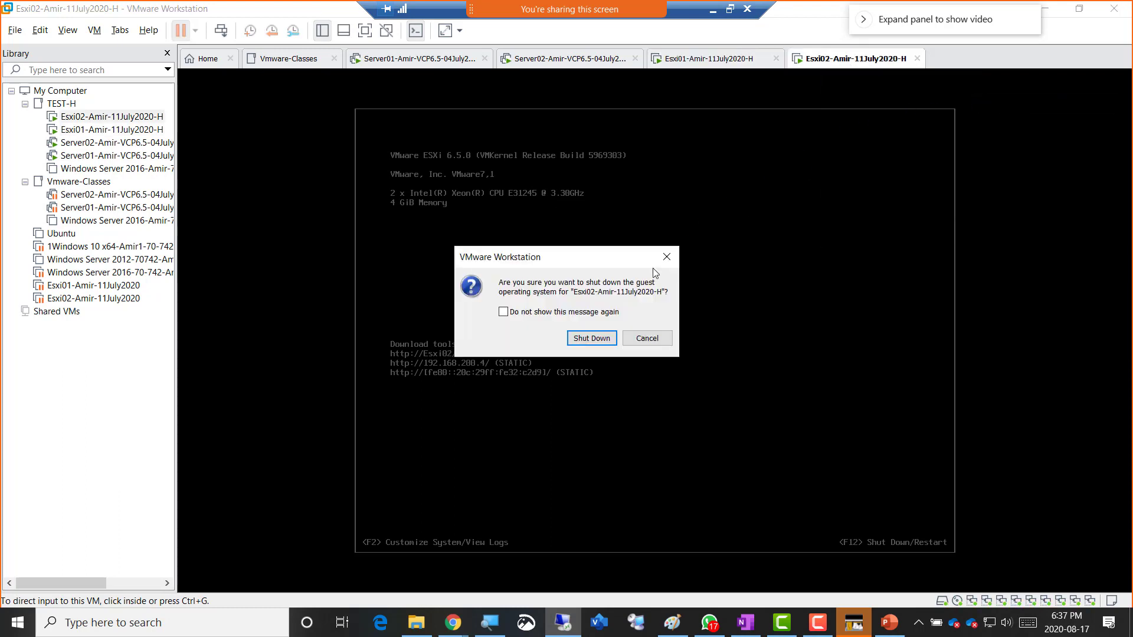
{"action": "left_click", "coordinate": [592, 340]}
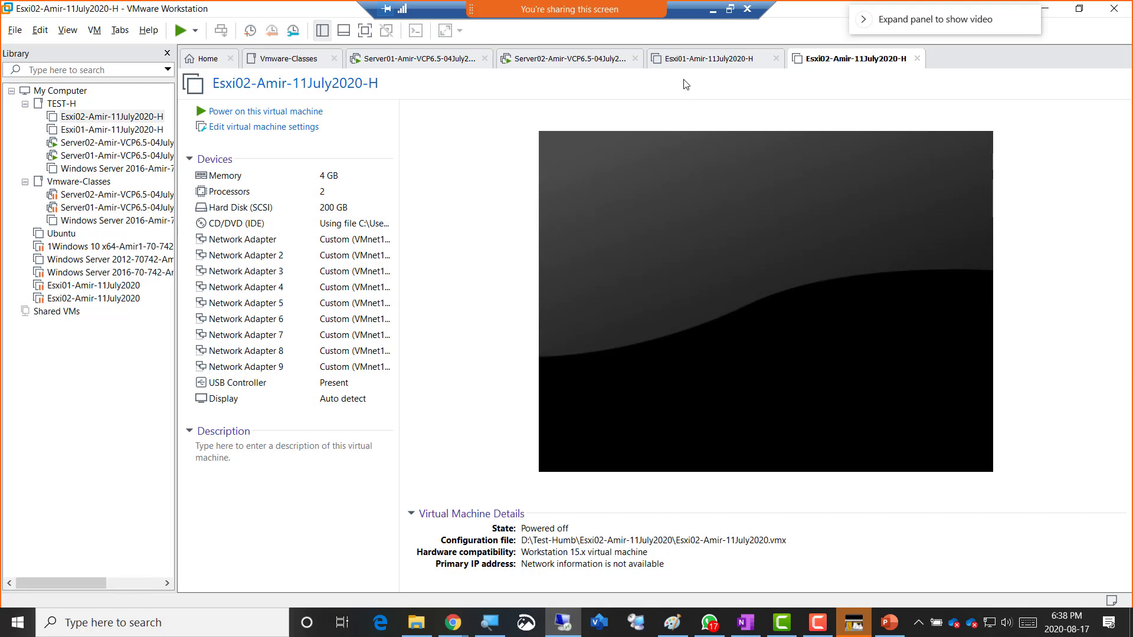
- Sign in to Server01 with Ctrl+Alt+Del and the account password, then show Esxi01's summary
{"action": "left_click", "coordinate": [394, 64]}
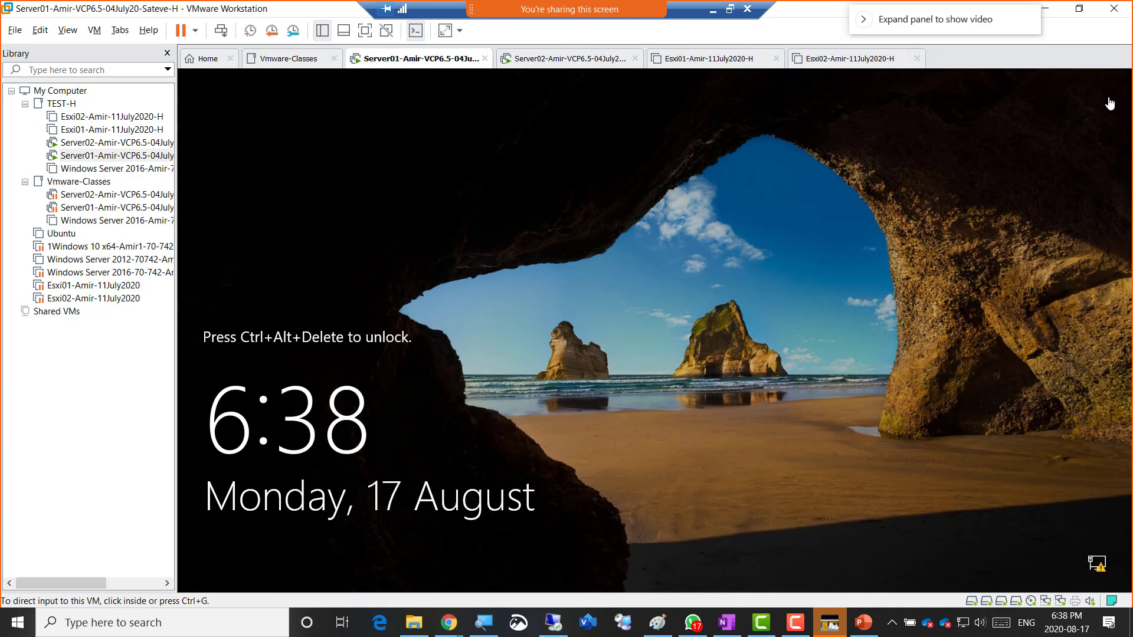
{"action": "left_click", "coordinate": [219, 36]}
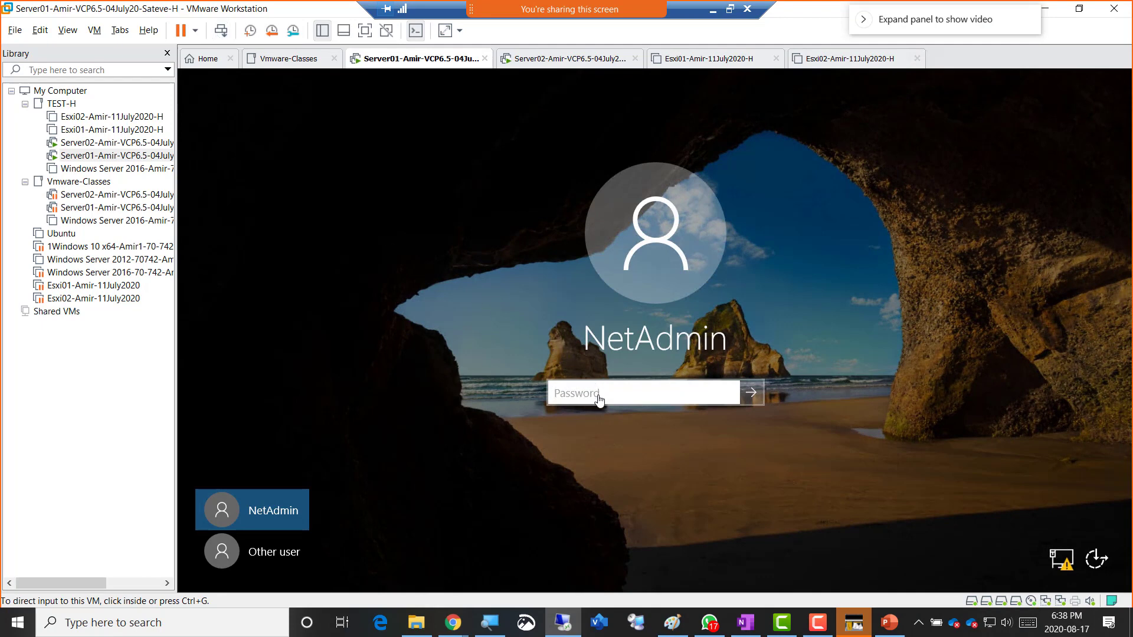
{"action": "left_click", "coordinate": [599, 395]}
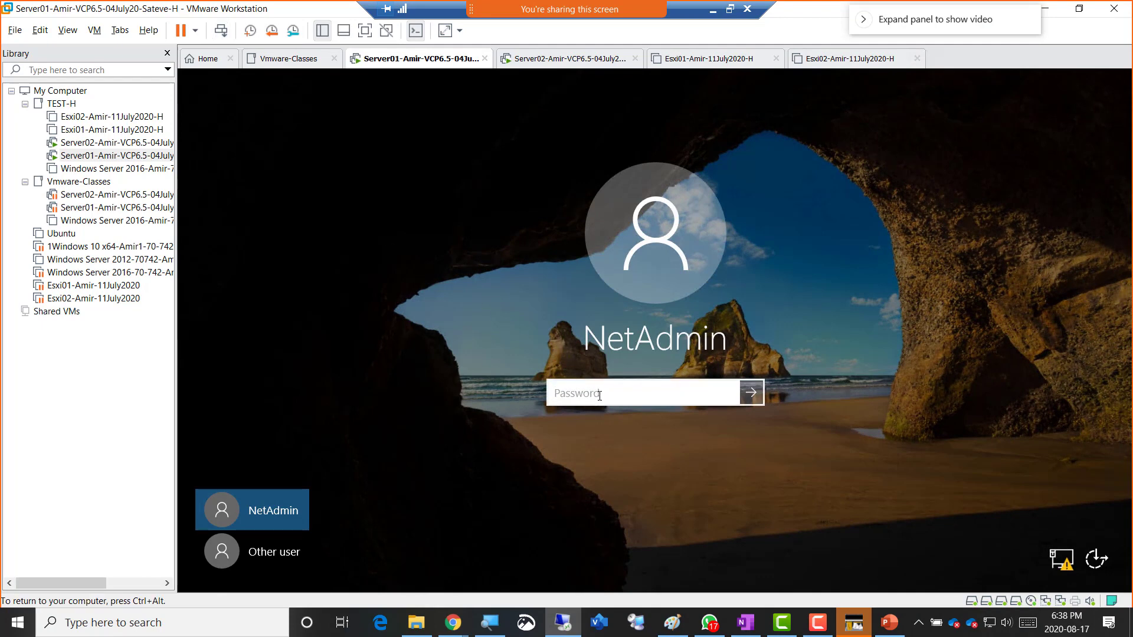
{"action": "type", "text": "*********"}
{"action": "key", "text": "Return"}
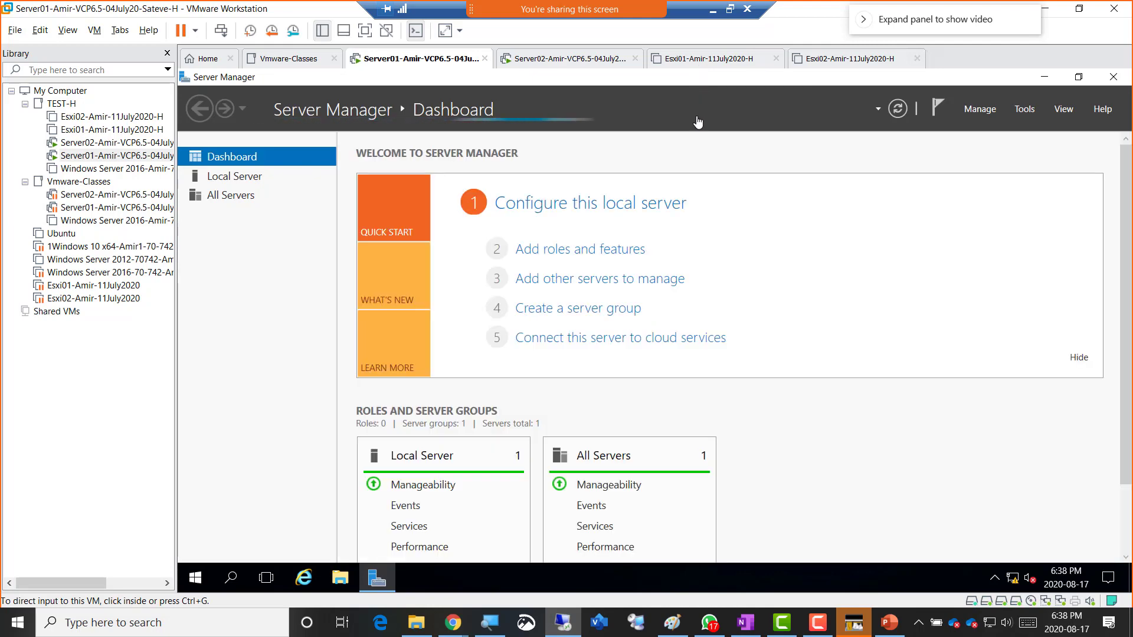
{"action": "left_click", "coordinate": [708, 59]}
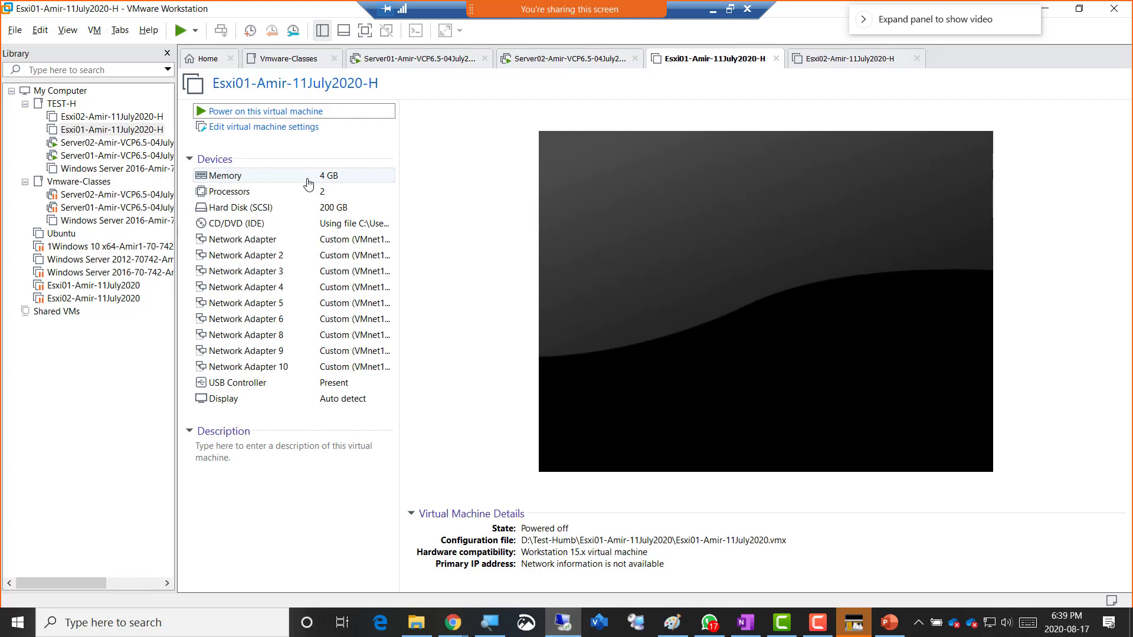
- Open Esxi01's memory settings and raise the value above 4 GB to 6208 MB
{"action": "left_click", "coordinate": [308, 184]}
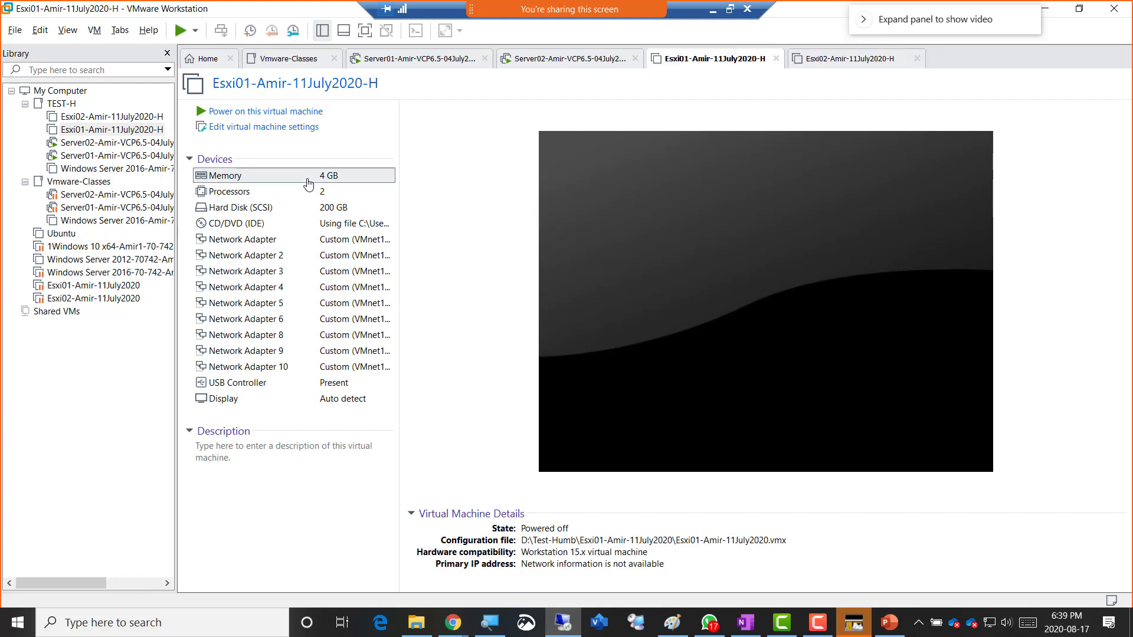
{"action": "double_click", "coordinate": [308, 184]}
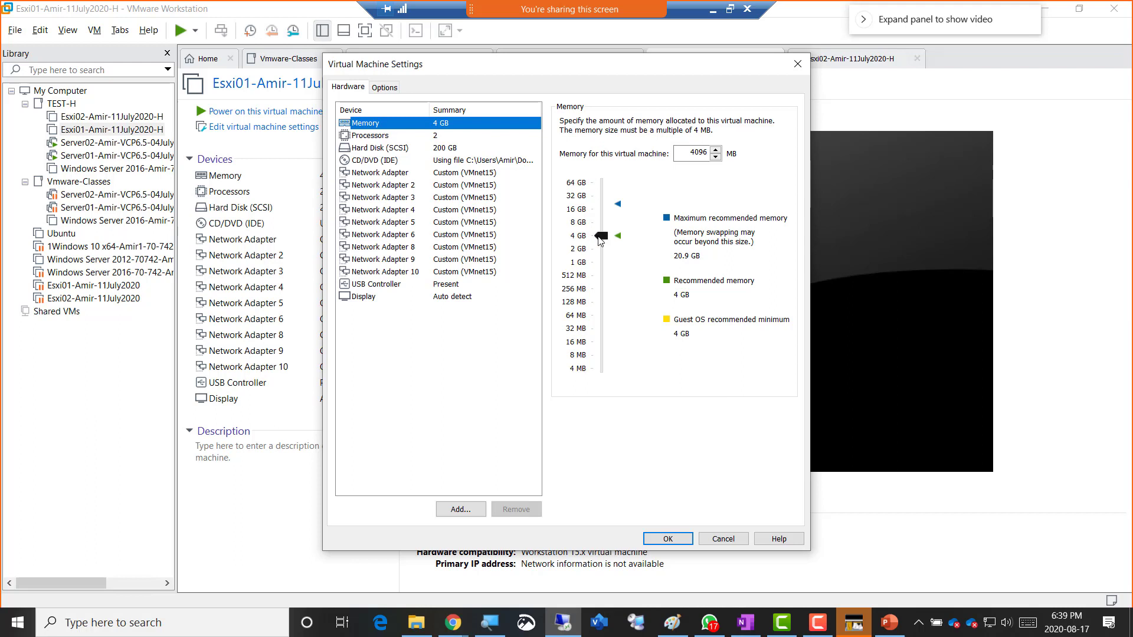
{"action": "left_click_drag", "start_coordinate": [595, 236], "coordinate": [603, 231]}
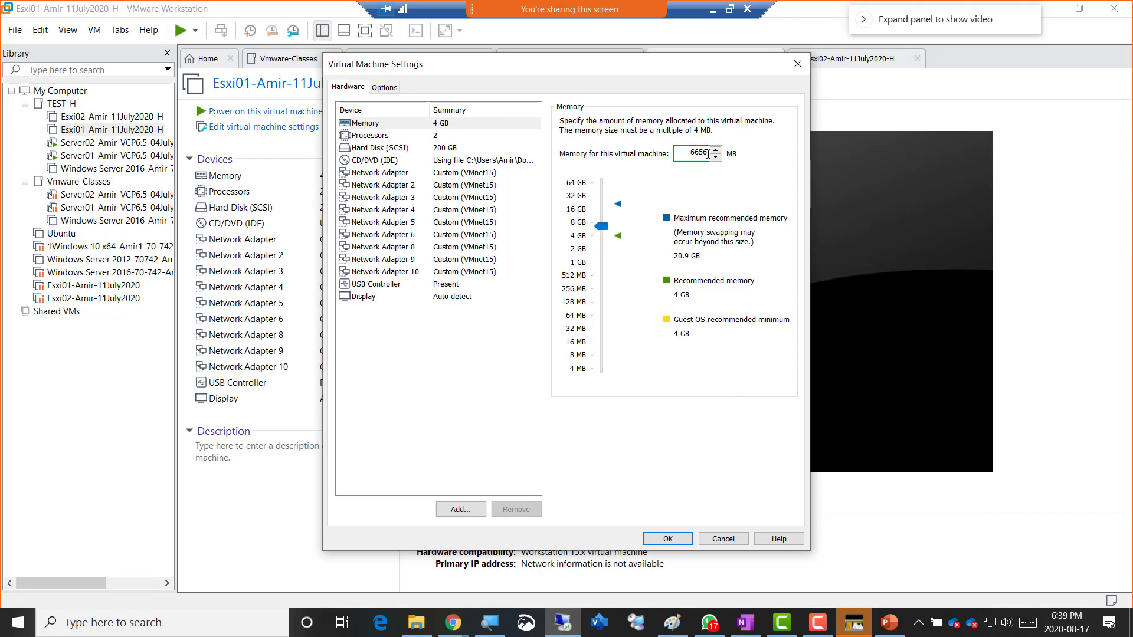
{"action": "left_click_drag", "start_coordinate": [694, 152], "coordinate": [728, 154]}
{"action": "type", "text": "208"}
{"action": "left_click", "coordinate": [406, 127]}
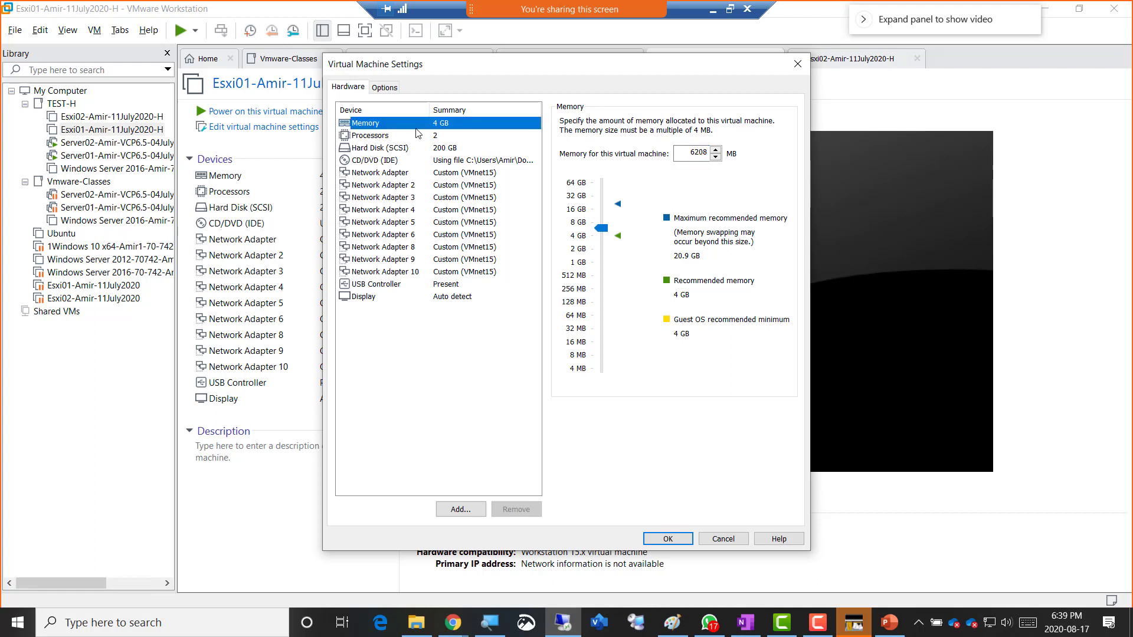
- Correct Esxi01's memory to exactly 6144 MB and apply the change
{"action": "left_click", "coordinate": [441, 137]}
{"action": "left_click", "coordinate": [448, 124]}
{"action": "double_click", "coordinate": [687, 154]}
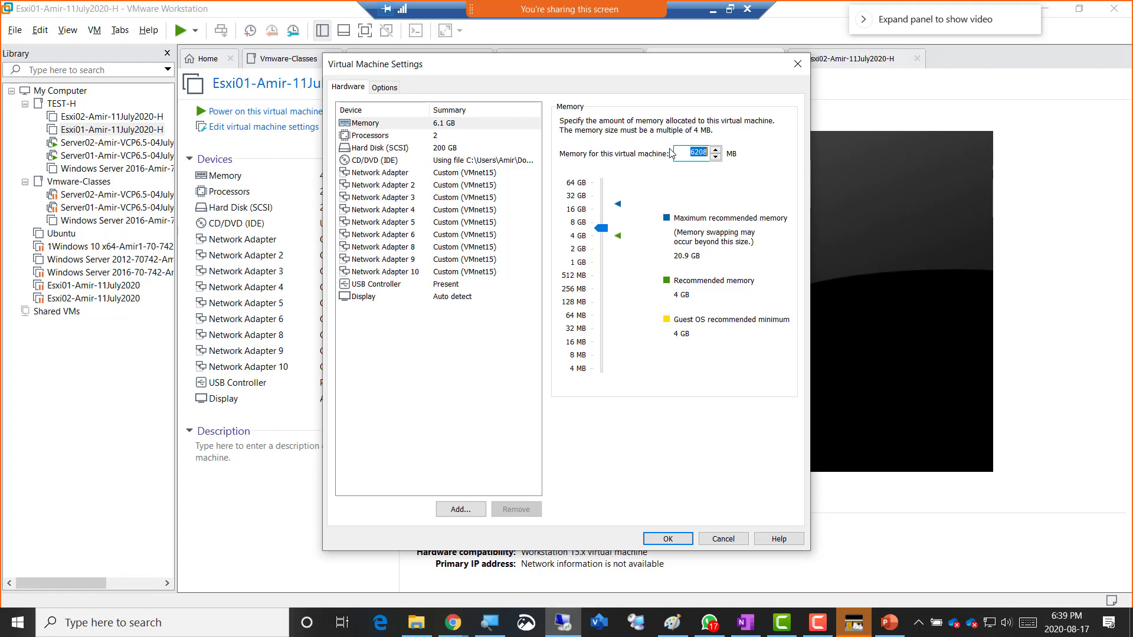
{"action": "type", "text": "6144"}
{"action": "left_click", "coordinate": [456, 198]}
{"action": "left_click", "coordinate": [445, 127]}
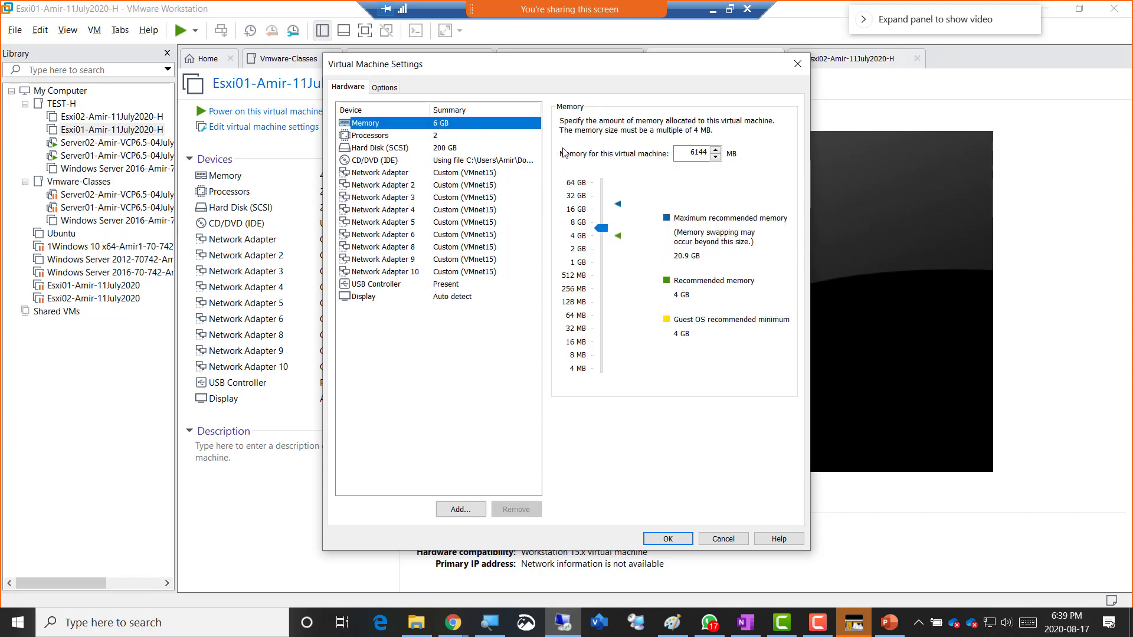
{"action": "left_click", "coordinate": [664, 539]}
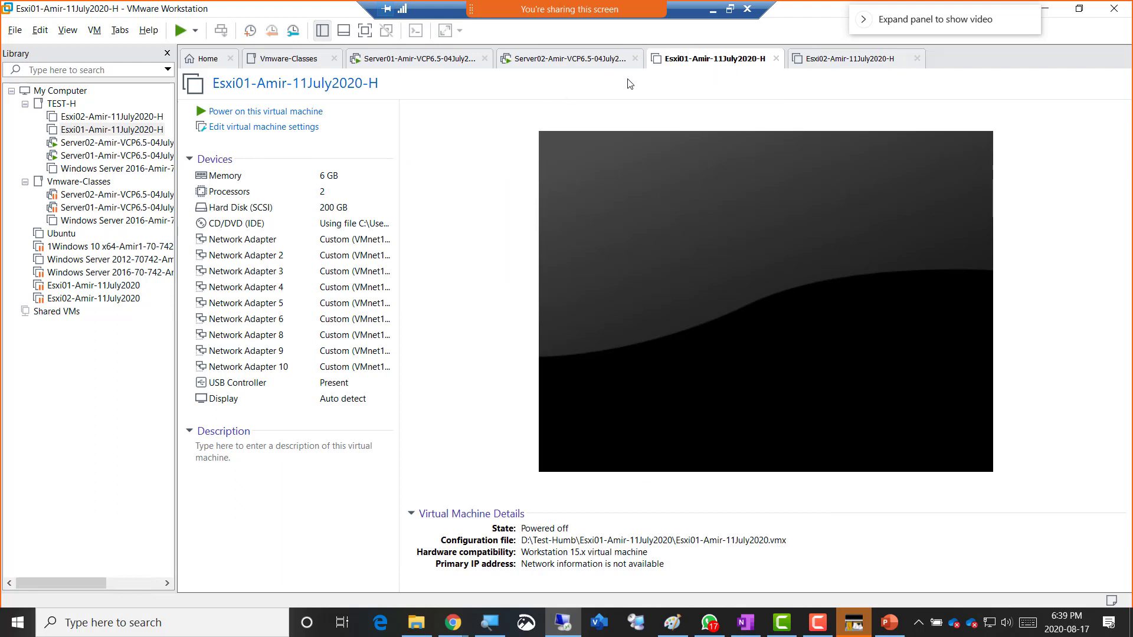
- Power on Esxi01, then set Esxi02's memory to 6144 MB and power it on
{"action": "left_click", "coordinate": [272, 112]}
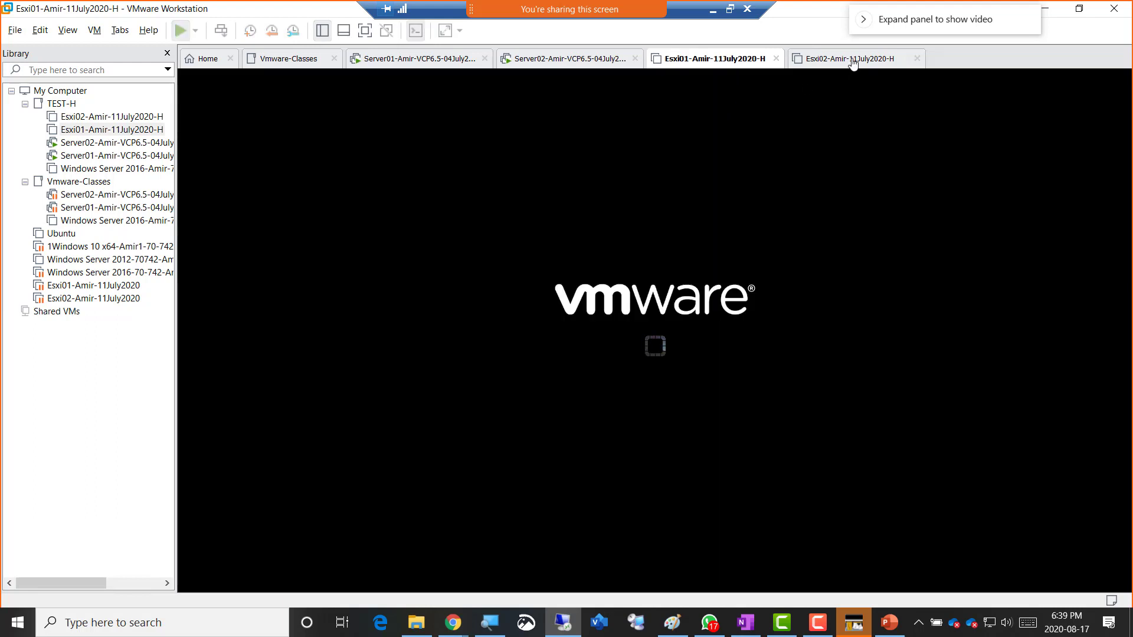
{"action": "left_click", "coordinate": [853, 59]}
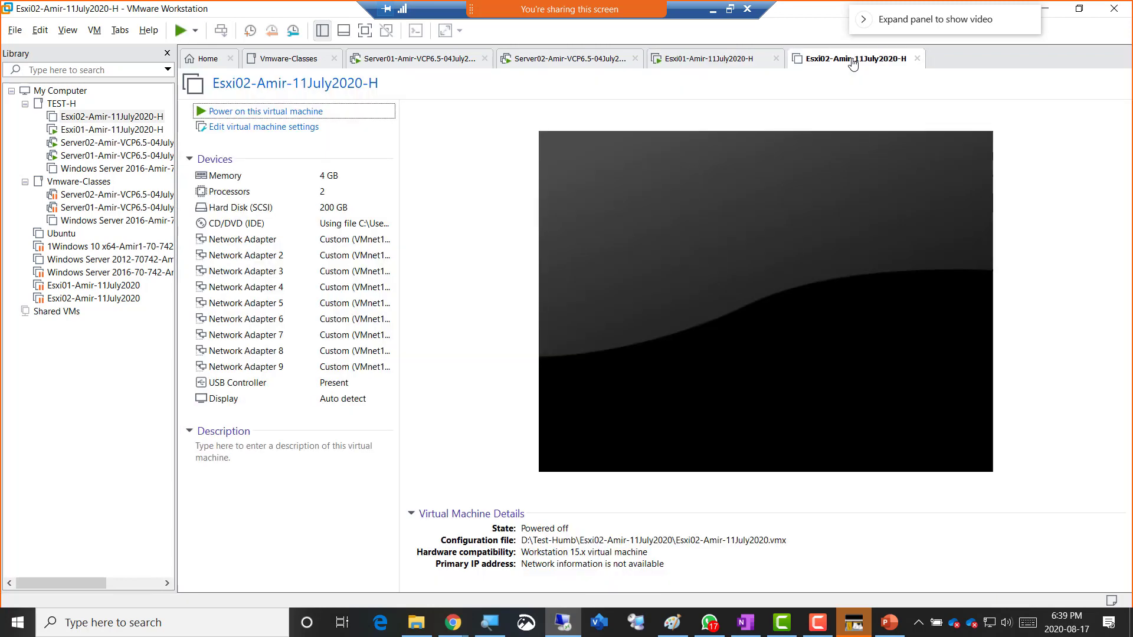
{"action": "left_click", "coordinate": [313, 177]}
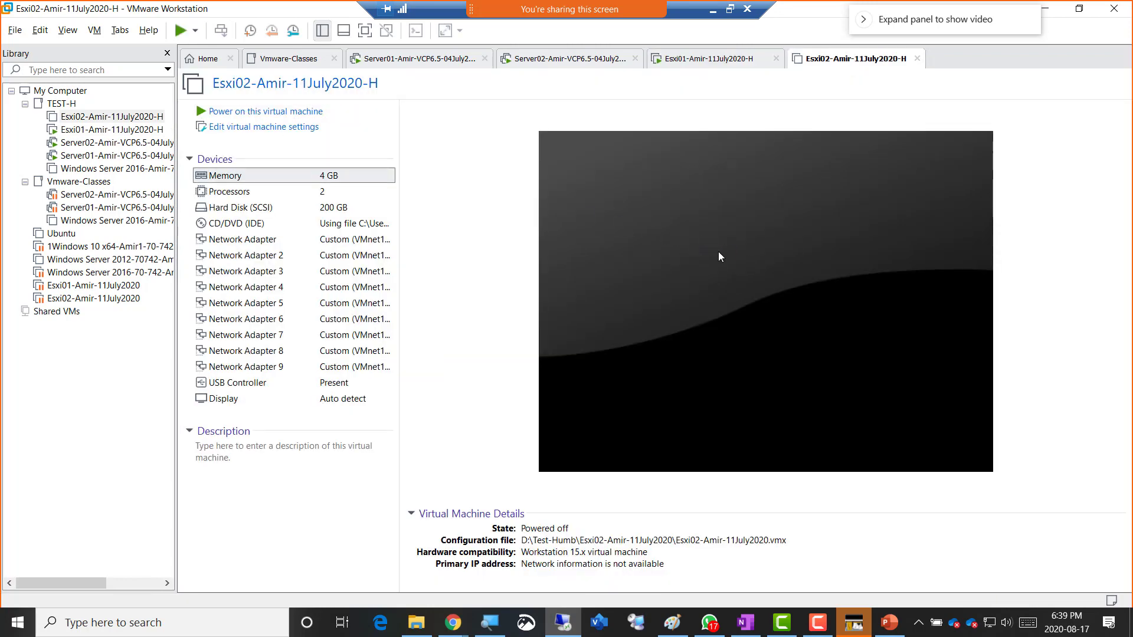
{"action": "key", "text": "ctrl+d"}
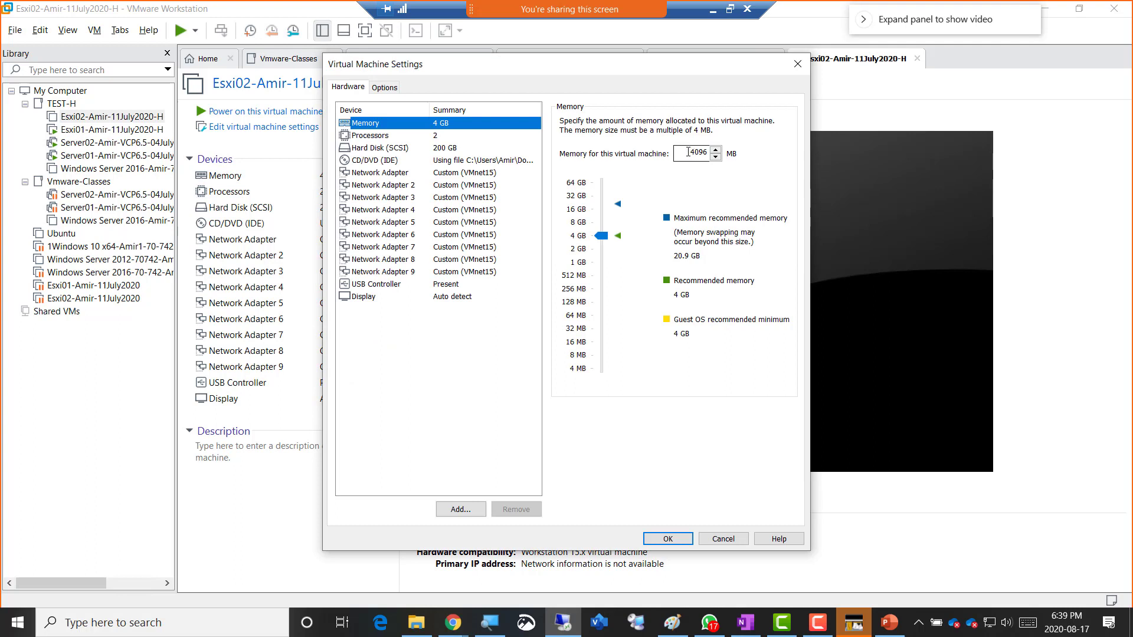
{"action": "double_click", "coordinate": [695, 153]}
{"action": "type", "text": "6144"}
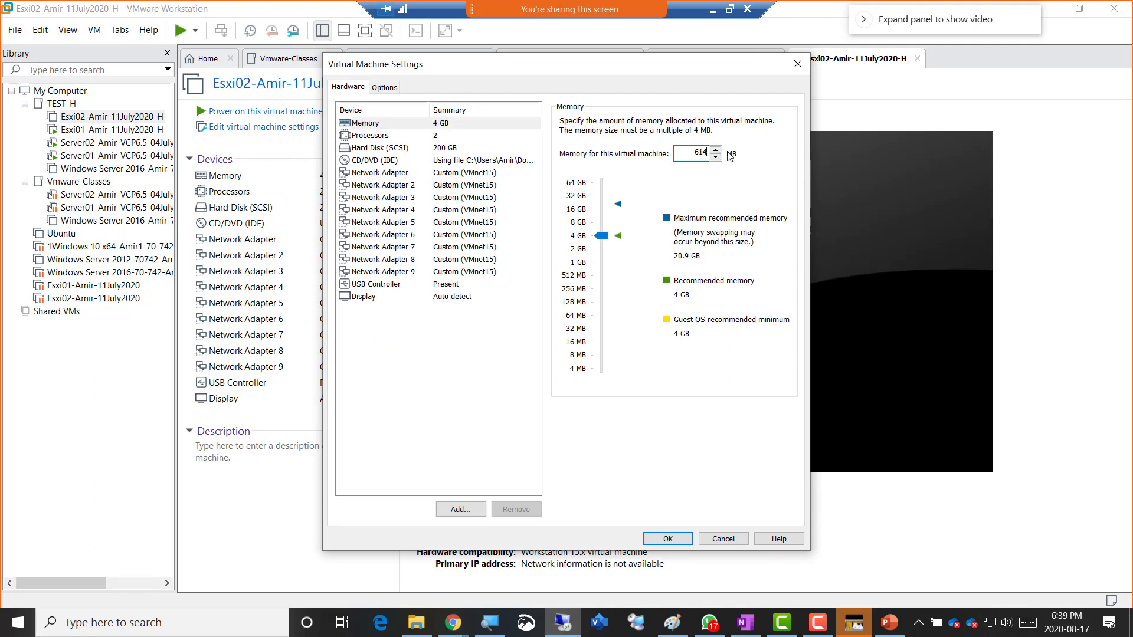
{"action": "left_click", "coordinate": [668, 539]}
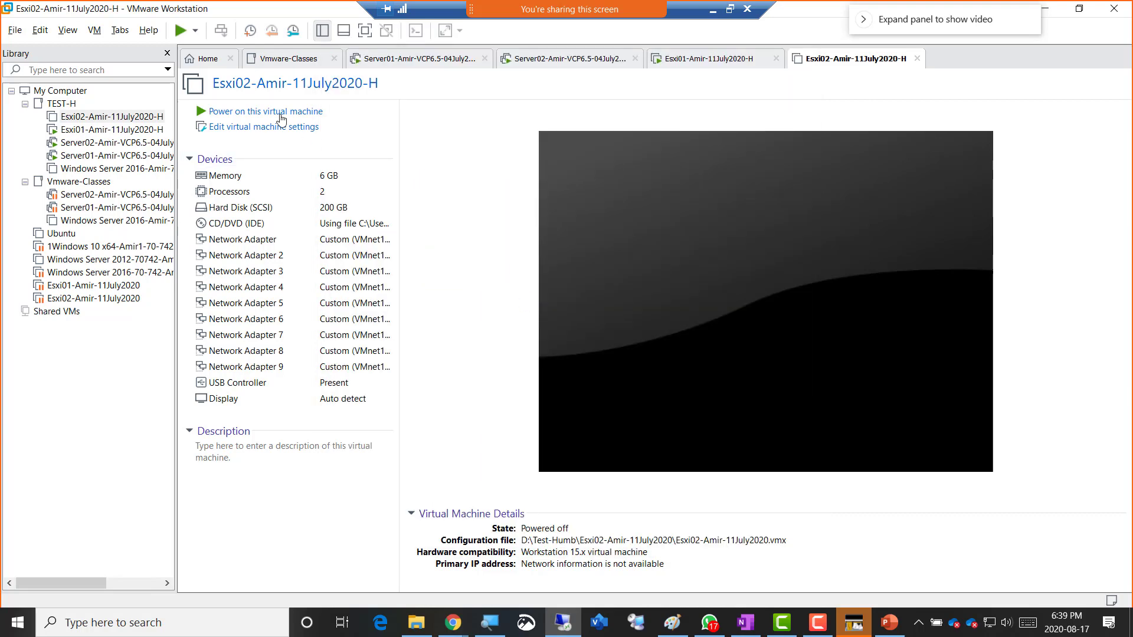
{"action": "left_click", "coordinate": [277, 111]}
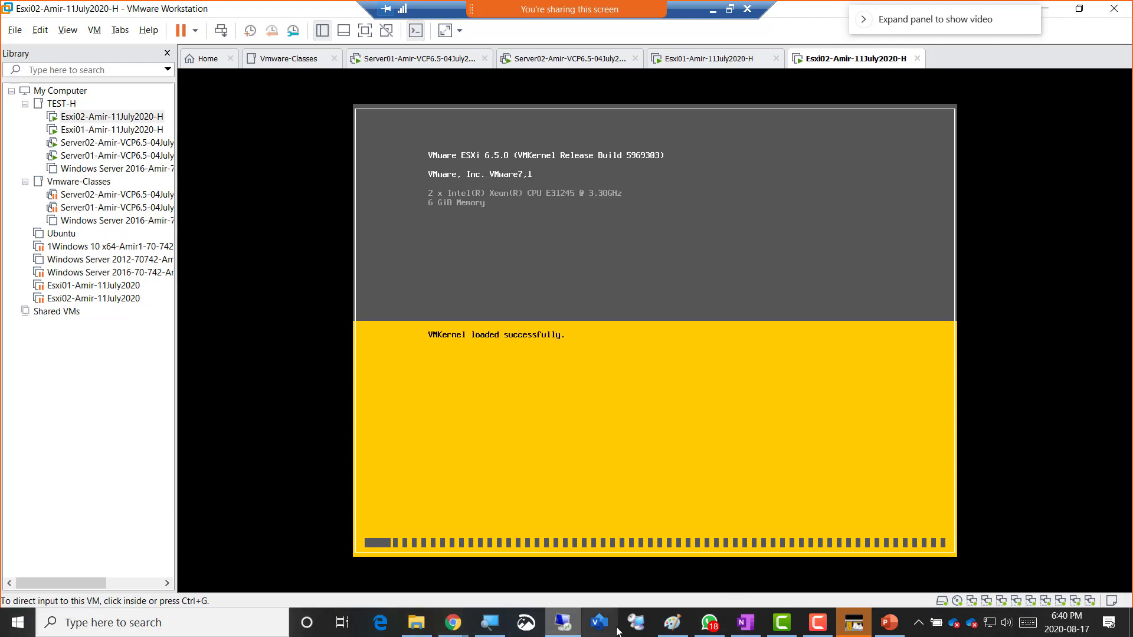
- Cycle through the Esxi01, Esxi02, Server02 and Server01 tabs to check boot status
{"action": "left_click", "coordinate": [718, 626]}
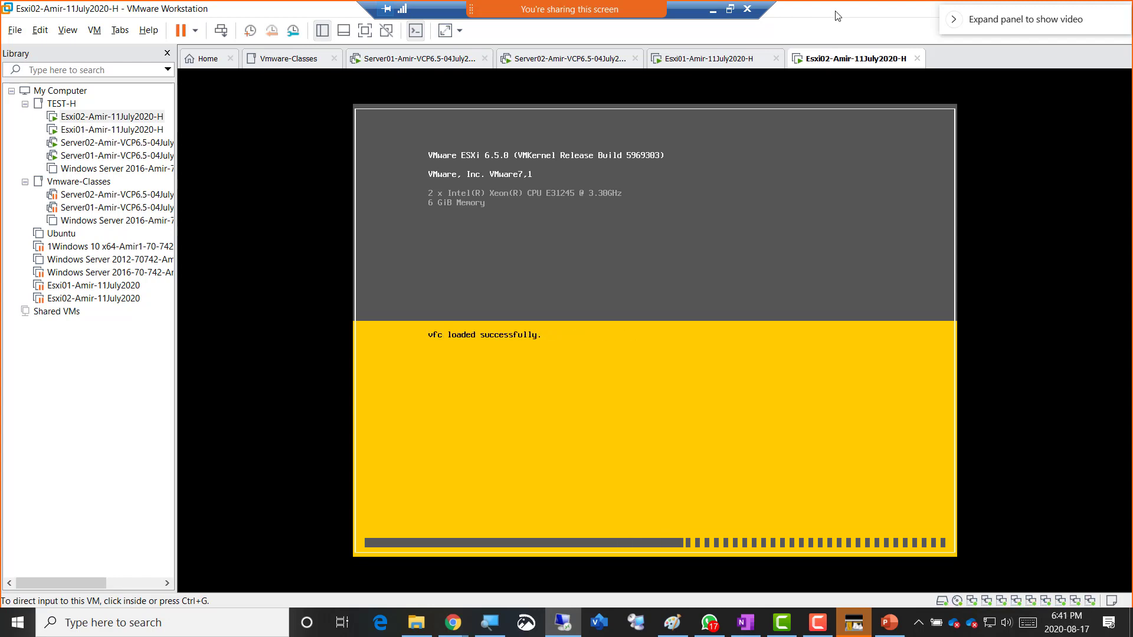
{"action": "left_click", "coordinate": [750, 59]}
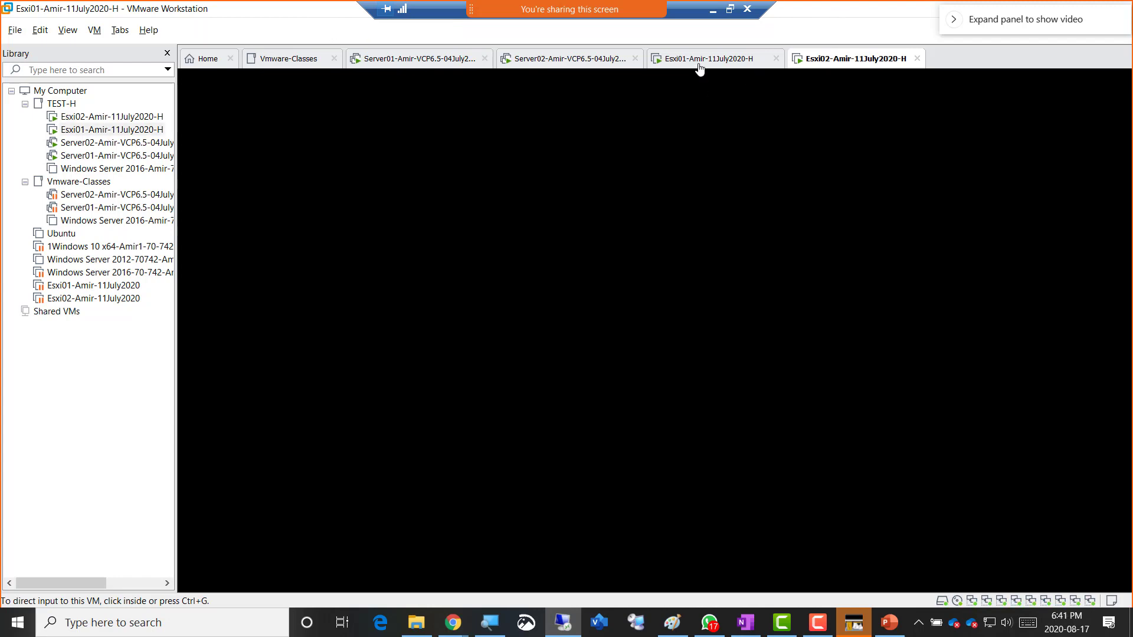
{"action": "left_click", "coordinate": [857, 62]}
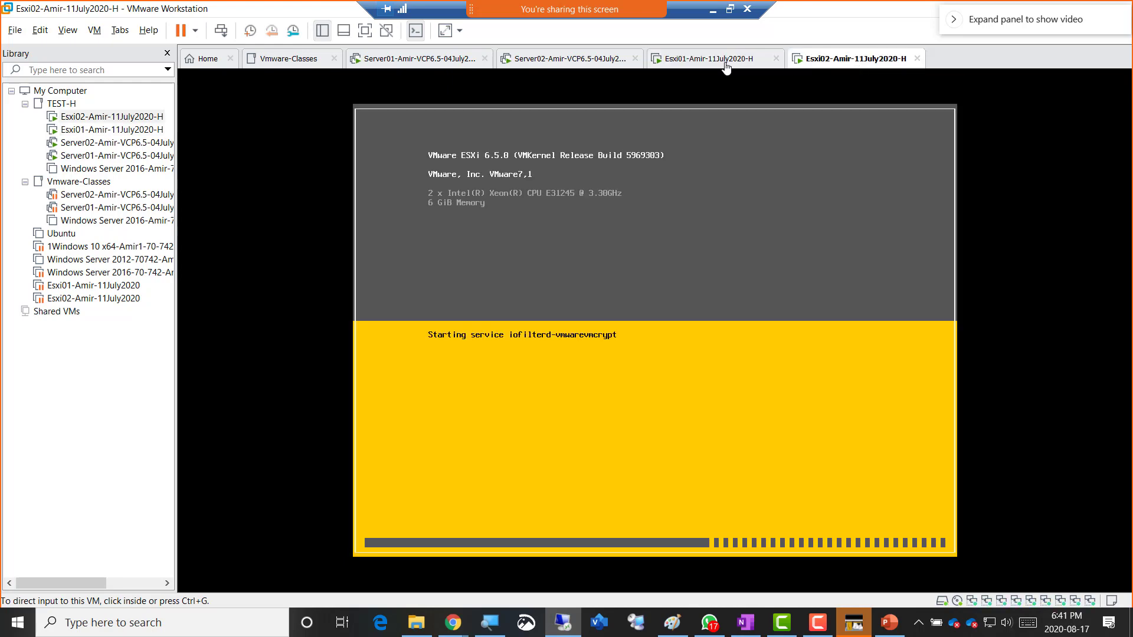
{"action": "left_click", "coordinate": [542, 67]}
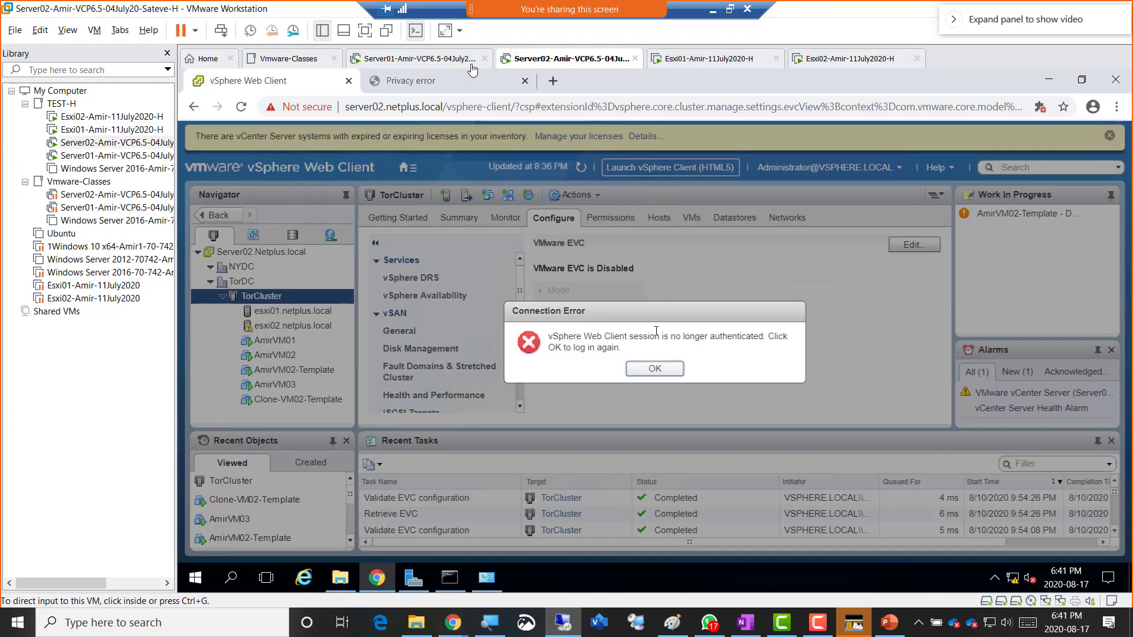
{"action": "left_click", "coordinate": [435, 63]}
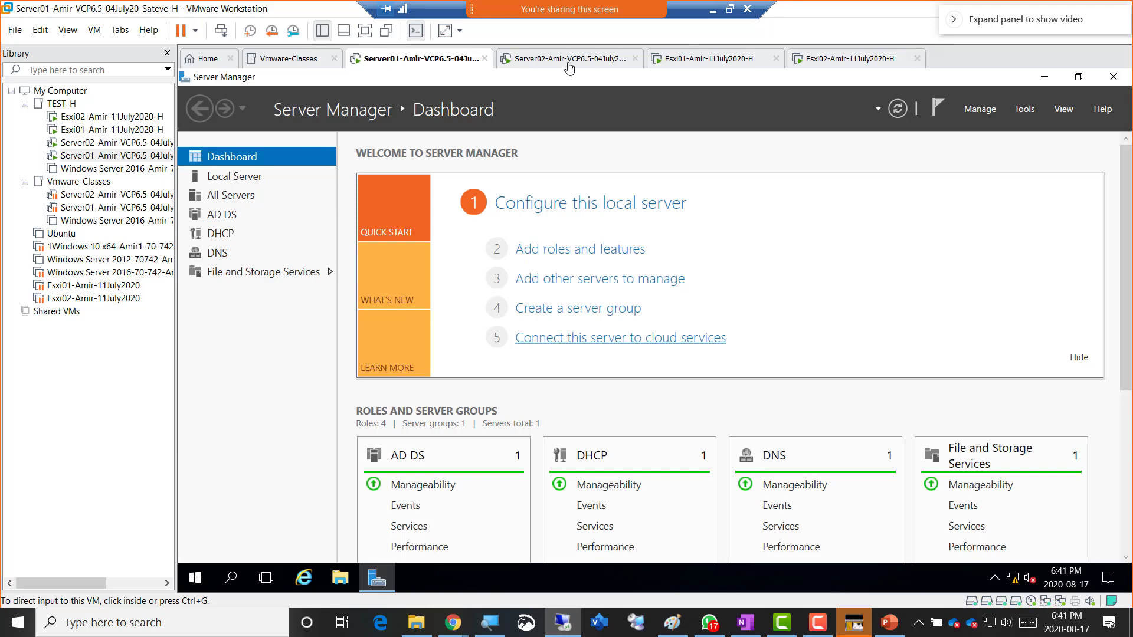
{"action": "left_click", "coordinate": [567, 62]}
{"action": "left_click", "coordinate": [709, 66]}
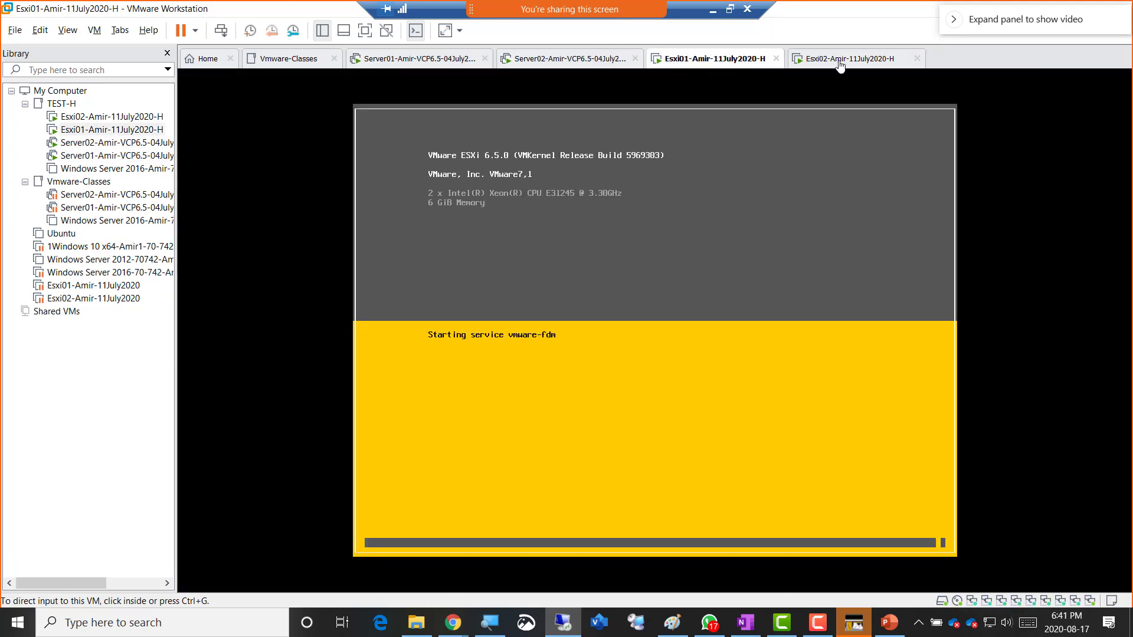
- Confirm both ESXi hosts booted with 6 GiB, then restore the remote session to a window
{"action": "left_click", "coordinate": [841, 63]}
{"action": "left_click", "coordinate": [714, 68]}
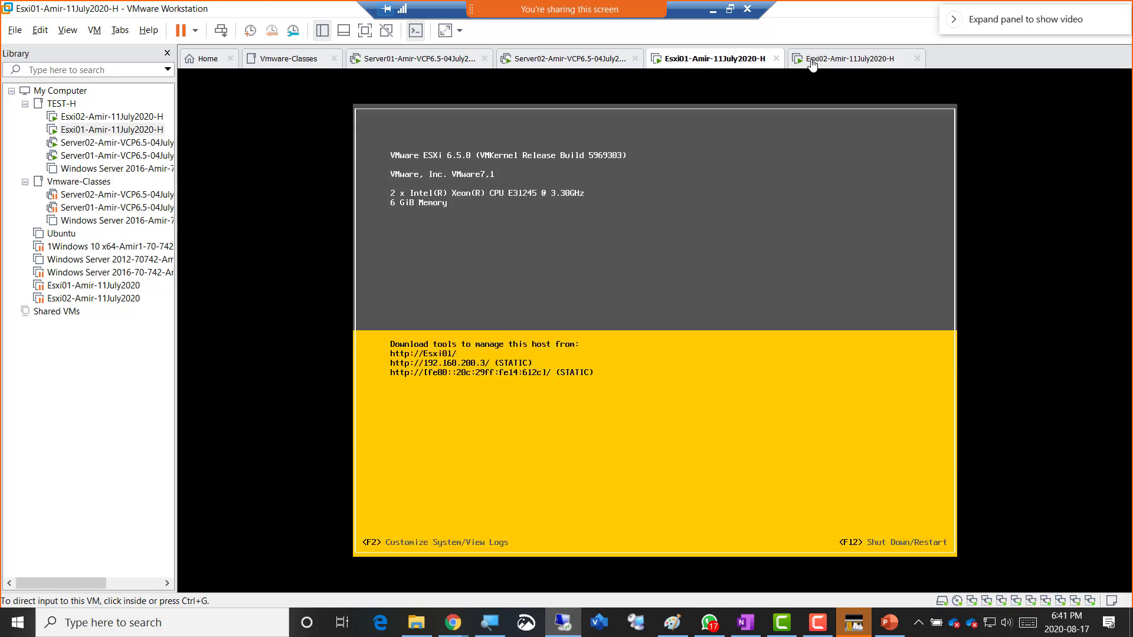
{"action": "left_click", "coordinate": [826, 64]}
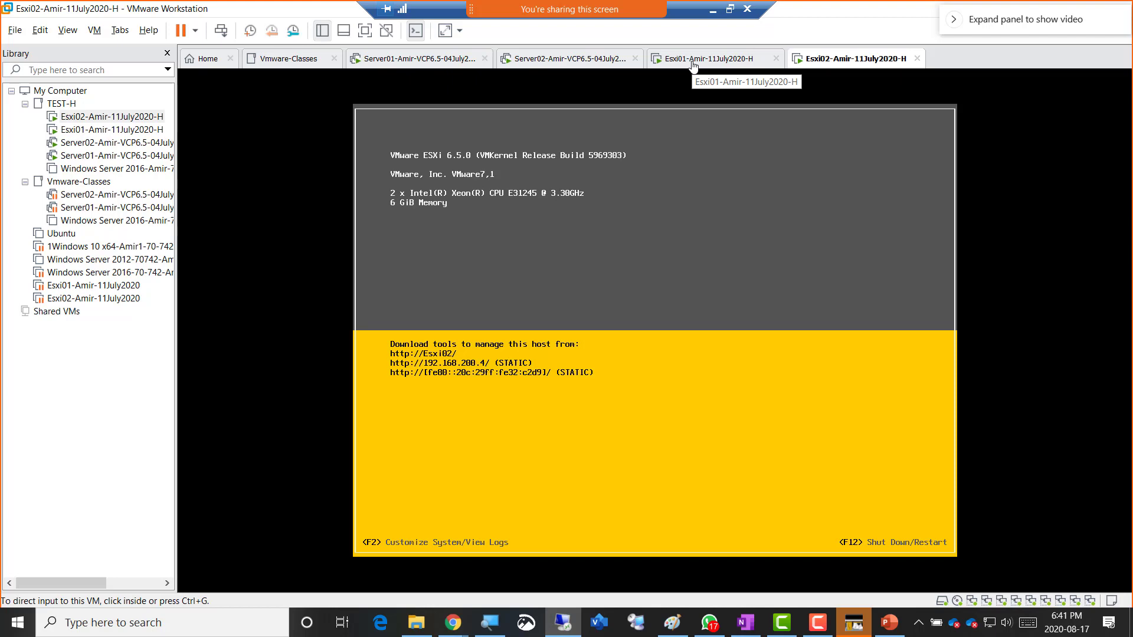
{"action": "left_click", "coordinate": [416, 65]}
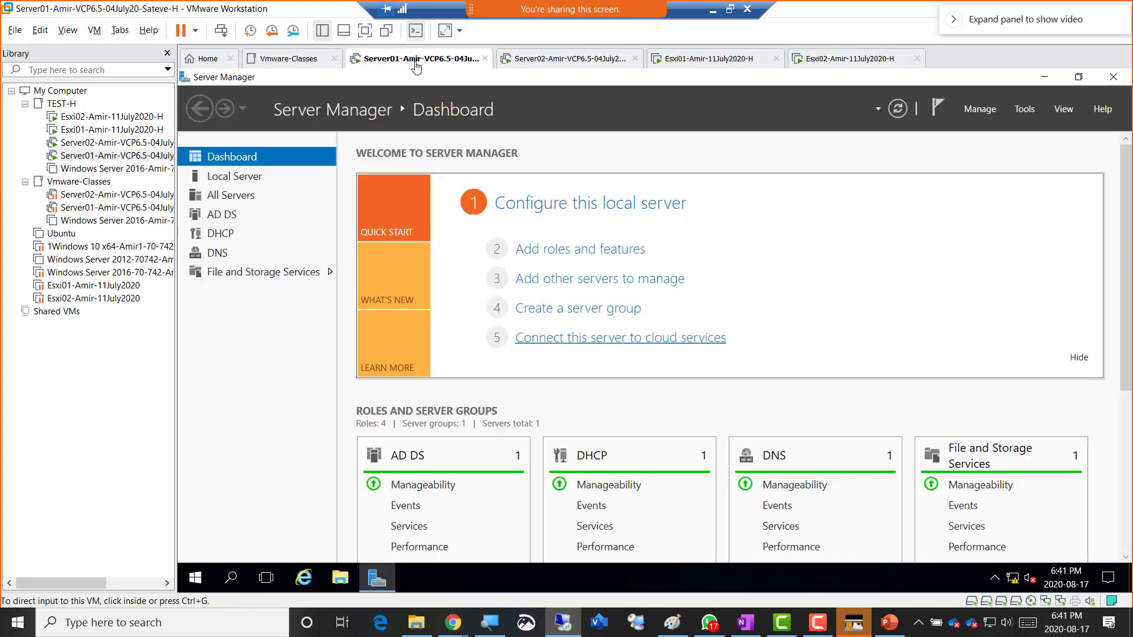
{"action": "left_click", "coordinate": [705, 62]}
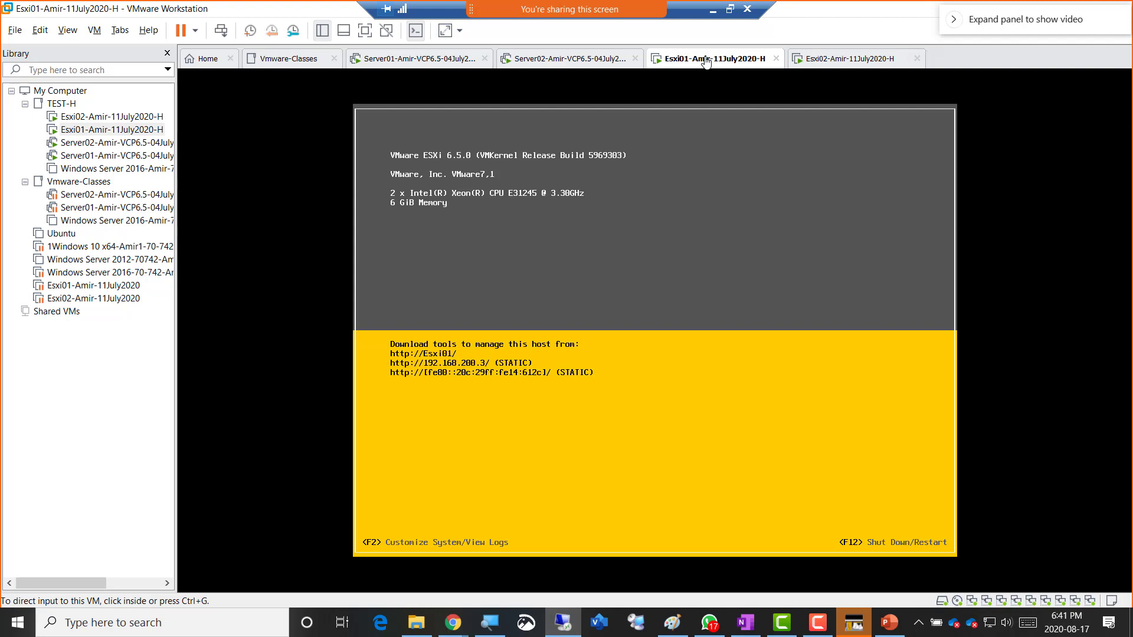
{"action": "left_click", "coordinate": [837, 62]}
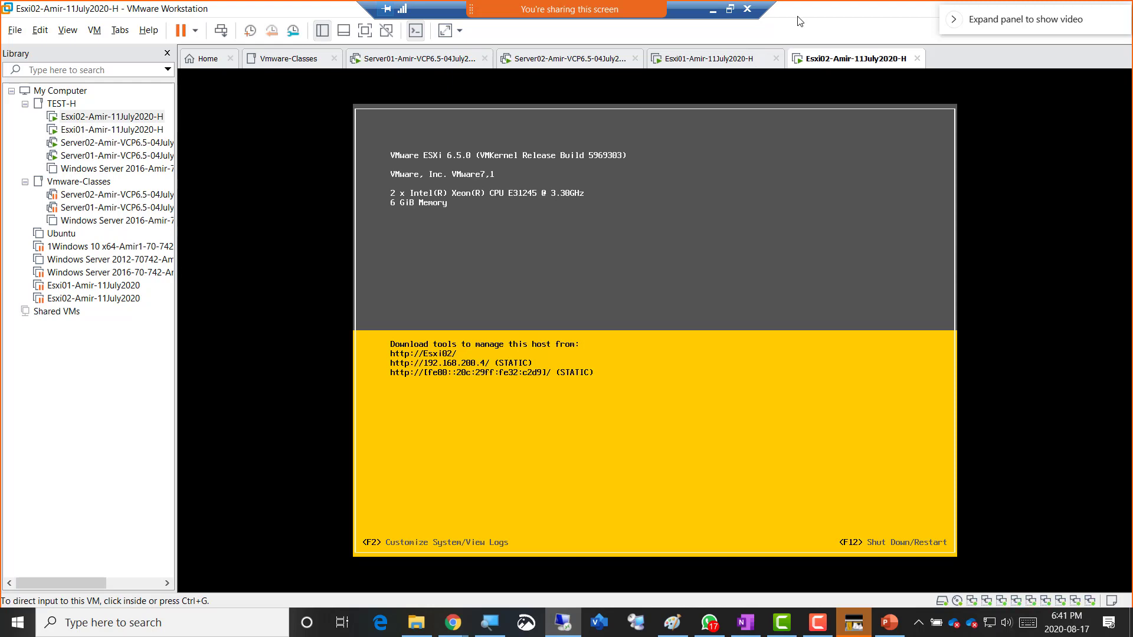
{"action": "left_click", "coordinate": [730, 8]}
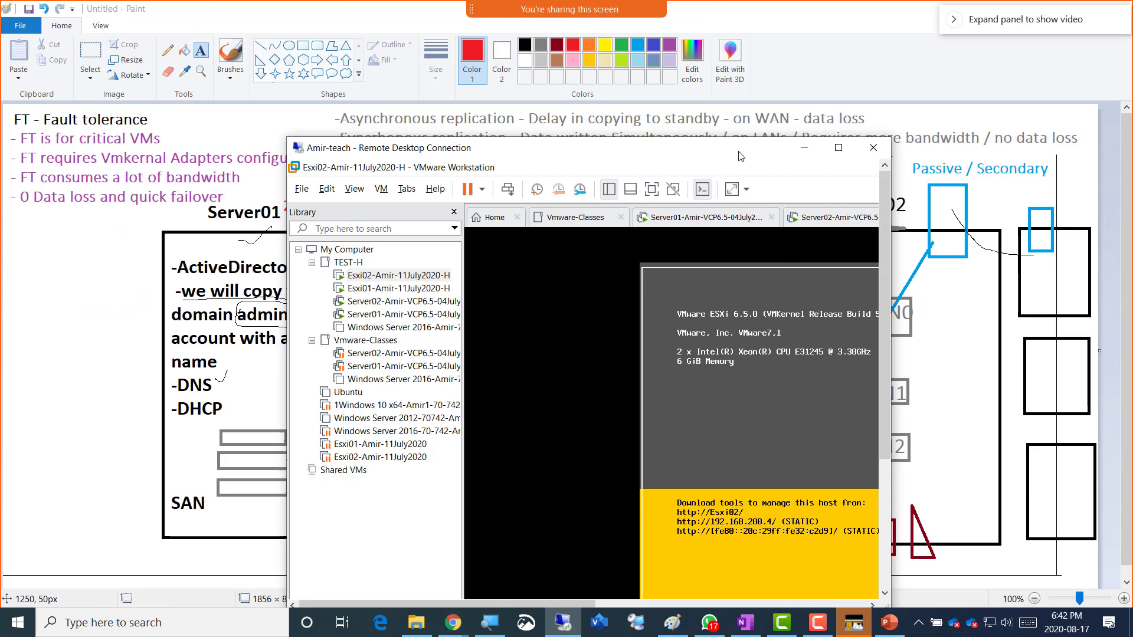
- Maximize the remote session again, view Server01's screen, and bring the Paint diagram forward
{"action": "left_click_drag", "start_coordinate": [740, 156], "coordinate": [675, 87]}
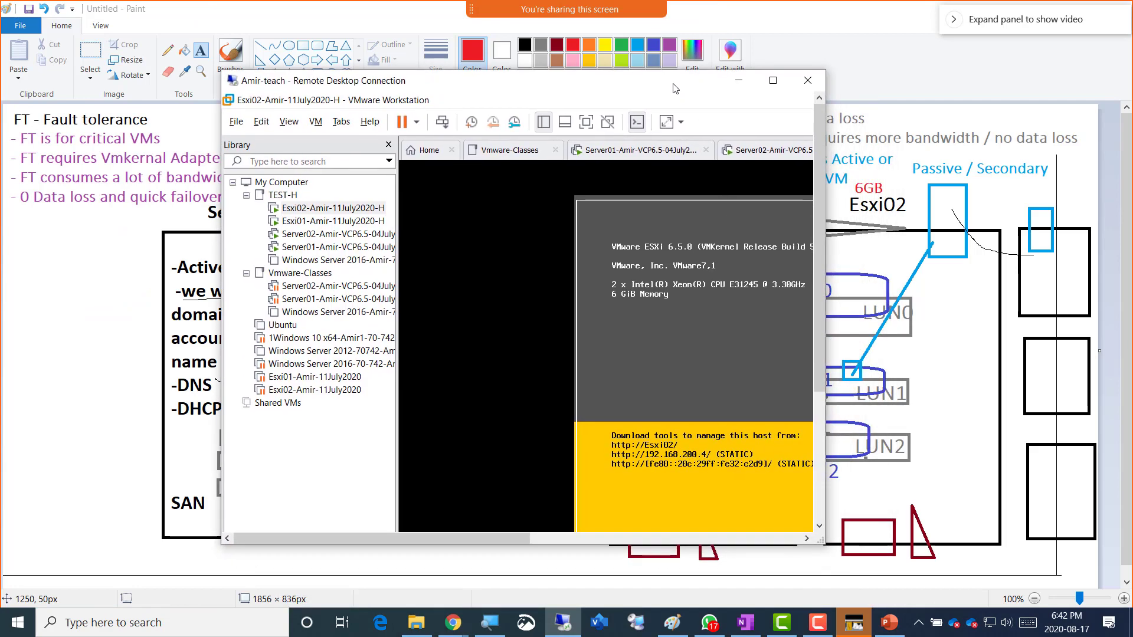
{"action": "left_click", "coordinate": [768, 85]}
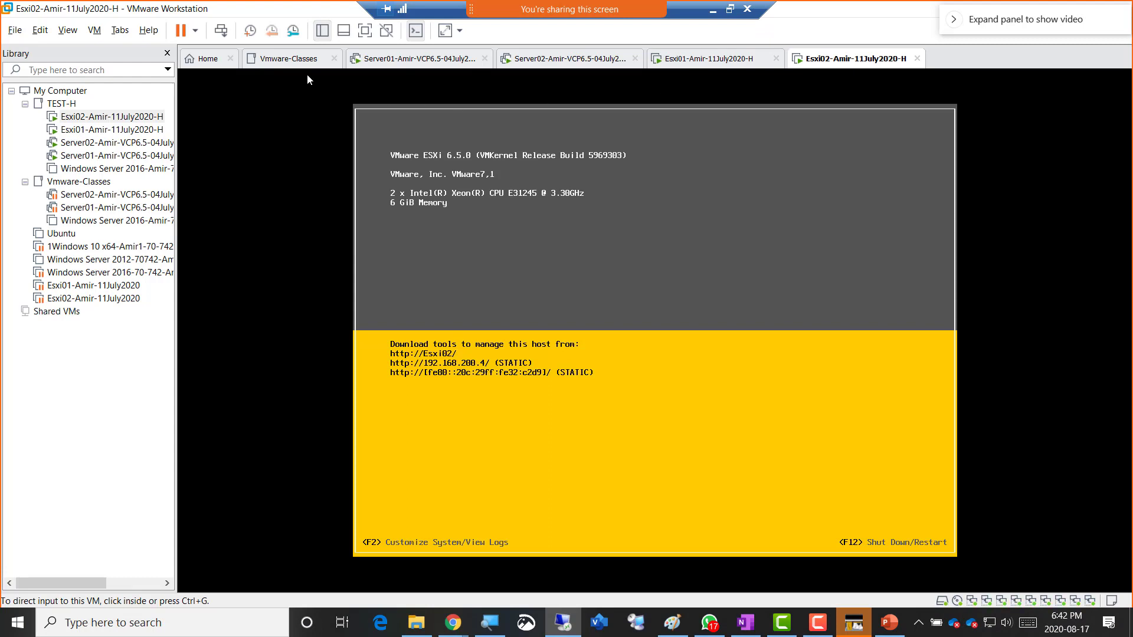
{"action": "left_click", "coordinate": [385, 61]}
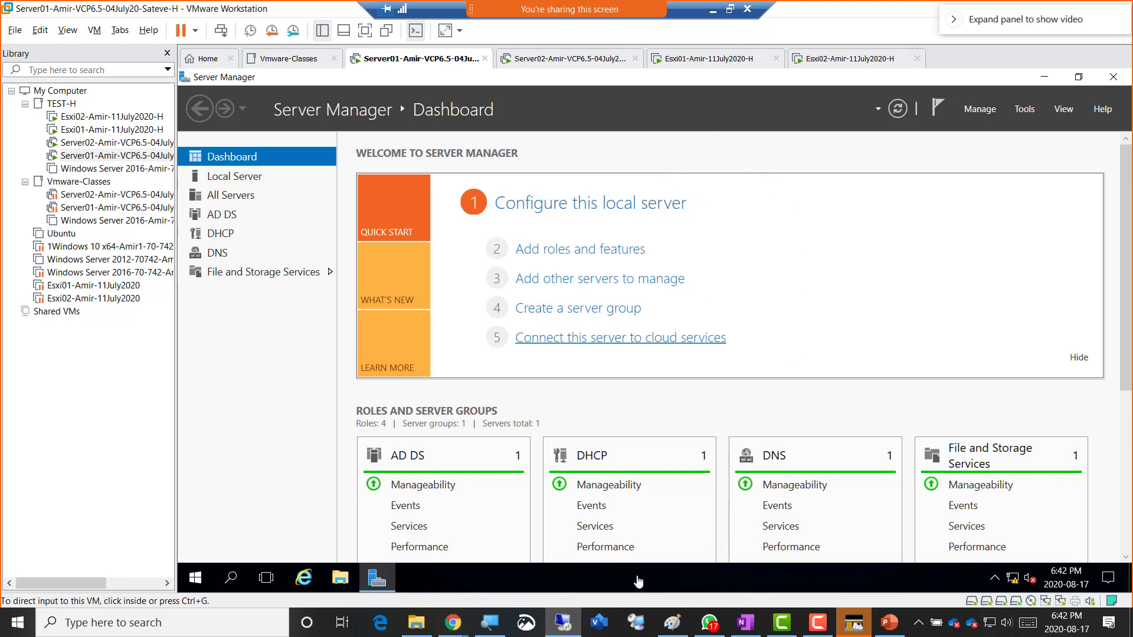
{"action": "left_click", "coordinate": [671, 626]}
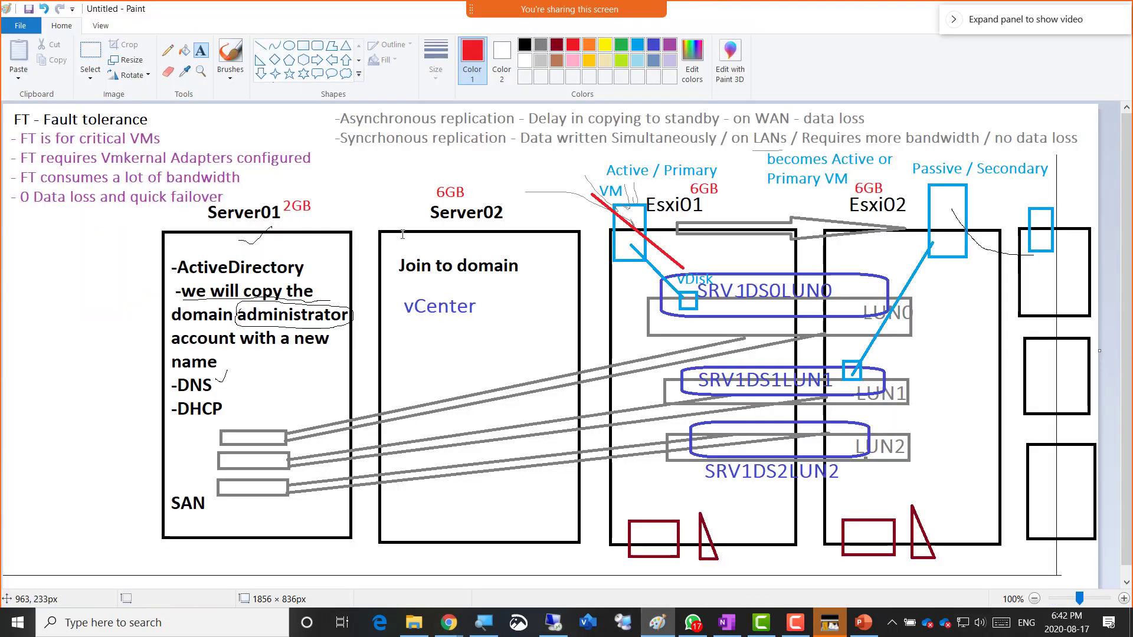
- Erase the '2' from the red '2GB' label beside Server01 in Paint
{"action": "left_click", "coordinate": [168, 72]}
{"action": "left_click_drag", "start_coordinate": [286, 204], "coordinate": [289, 214]}
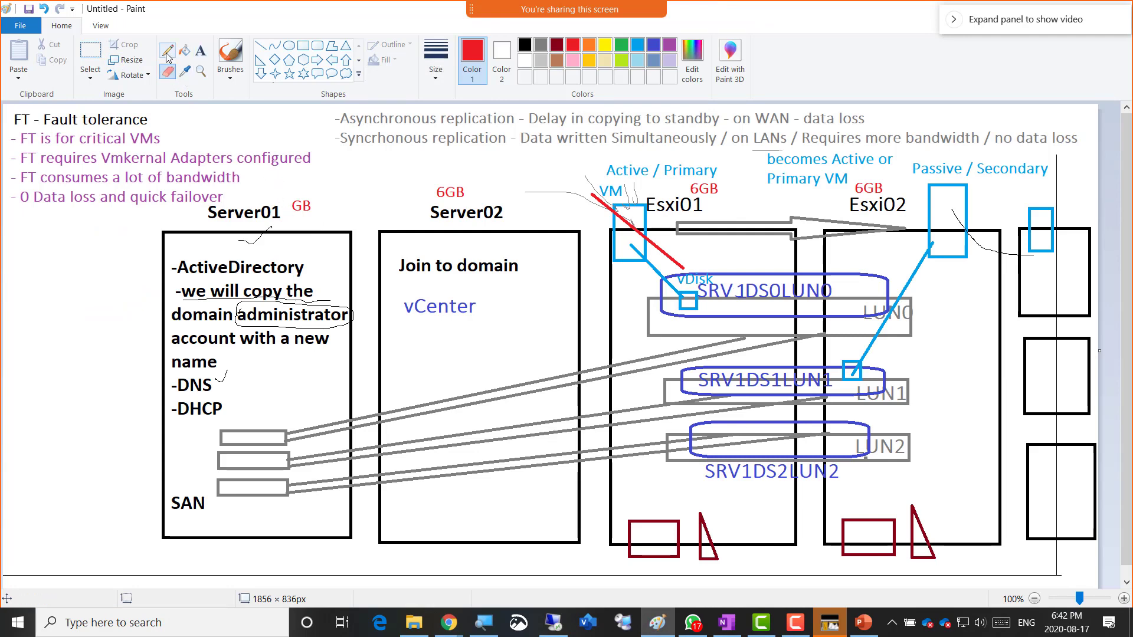
{"action": "left_click", "coordinate": [201, 52]}
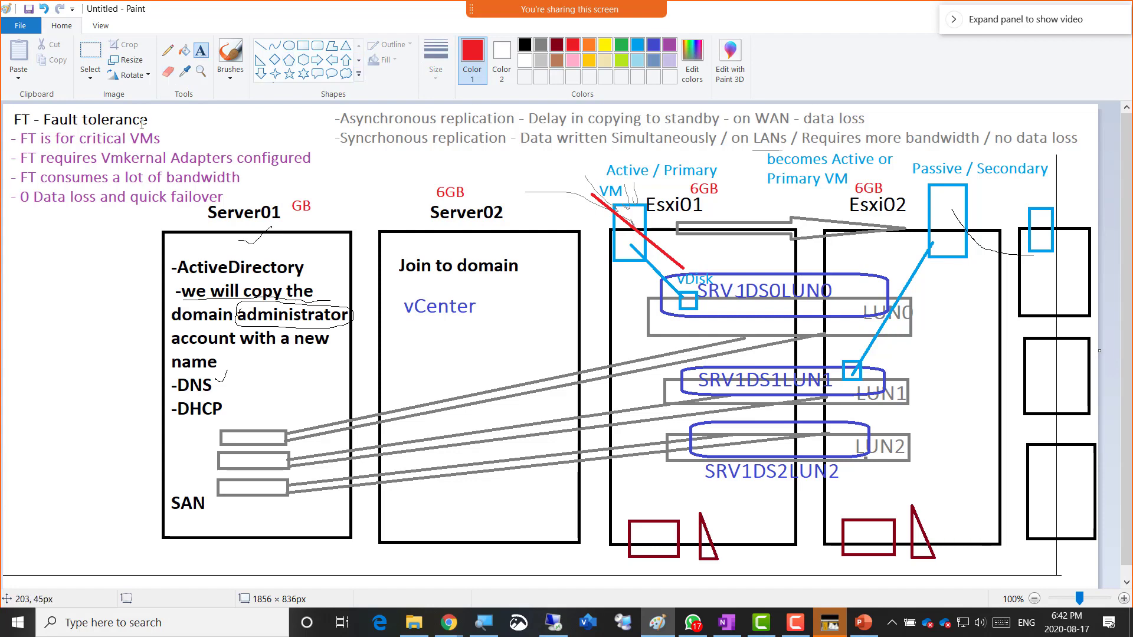
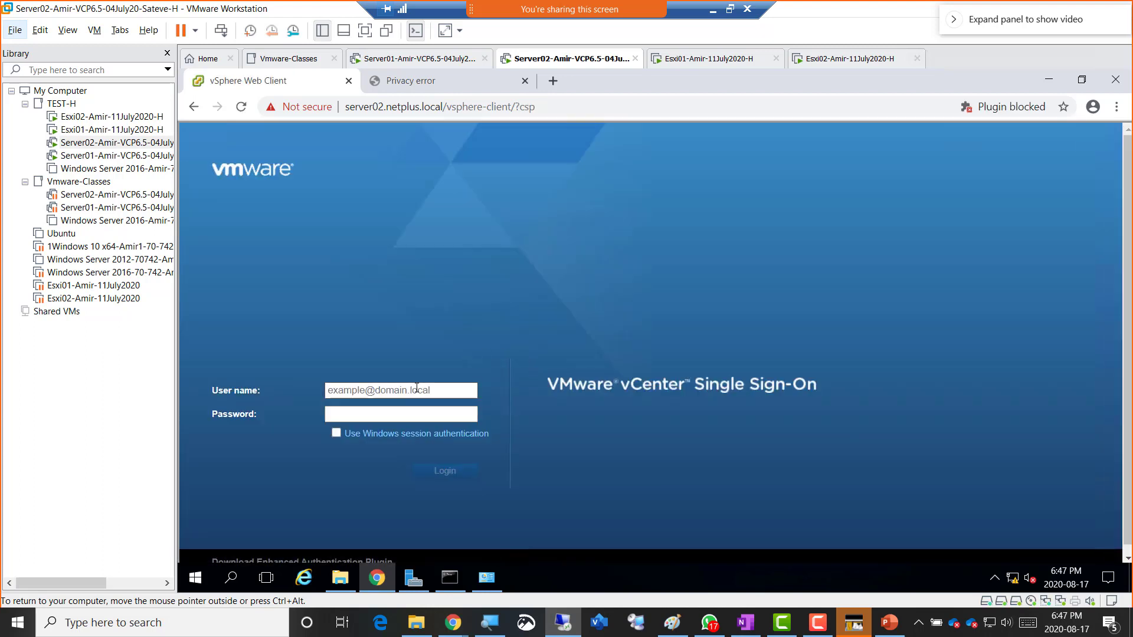
- Sign in to vSphere Web Client with the saved administrator user name and its password
{"action": "left_click", "coordinate": [417, 390]}
{"action": "left_click", "coordinate": [410, 418]}
{"action": "left_click", "coordinate": [416, 418]}
{"action": "type", "text": "************"}
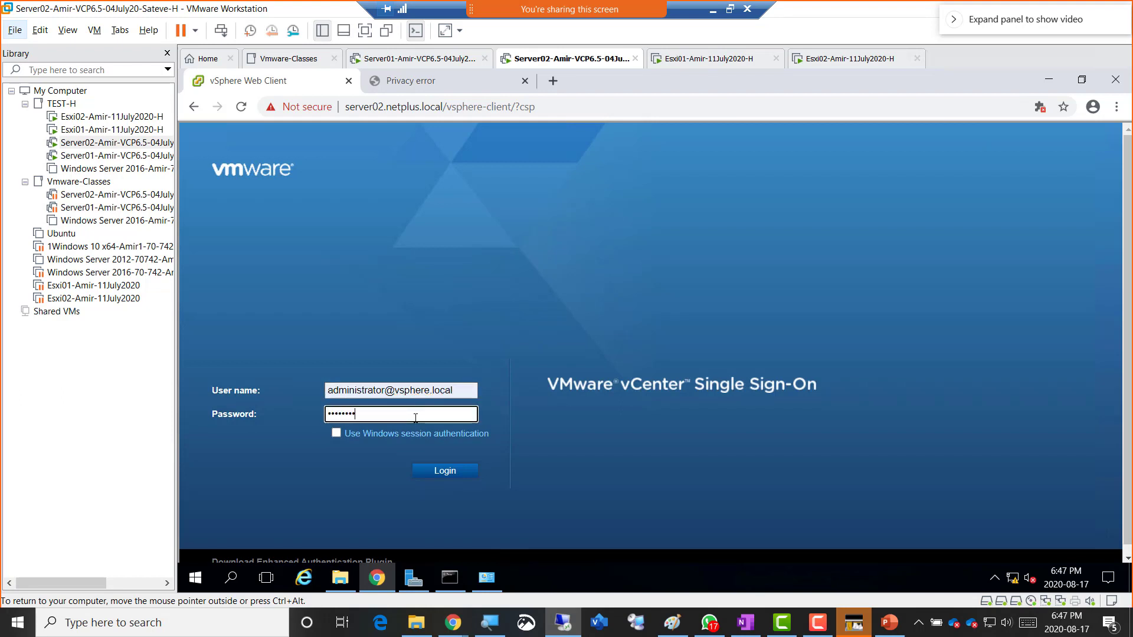
{"action": "key", "text": "Return"}
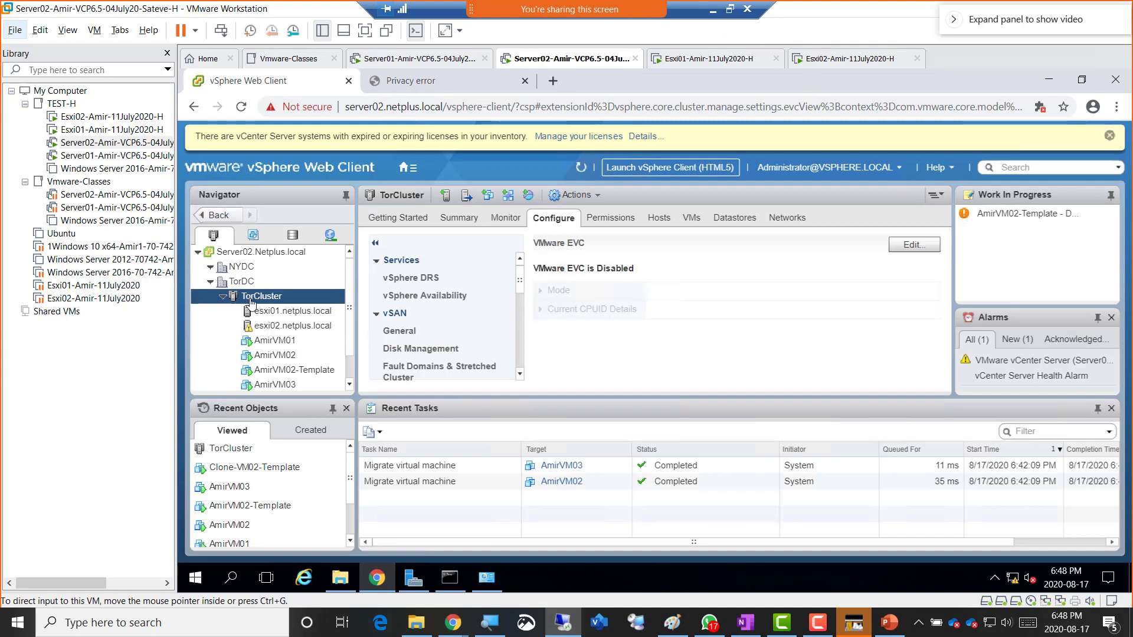
- Show the VM full screen, scroll to TorCluster's VMware EVC settings, and edit them
{"action": "left_click", "coordinate": [365, 31]}
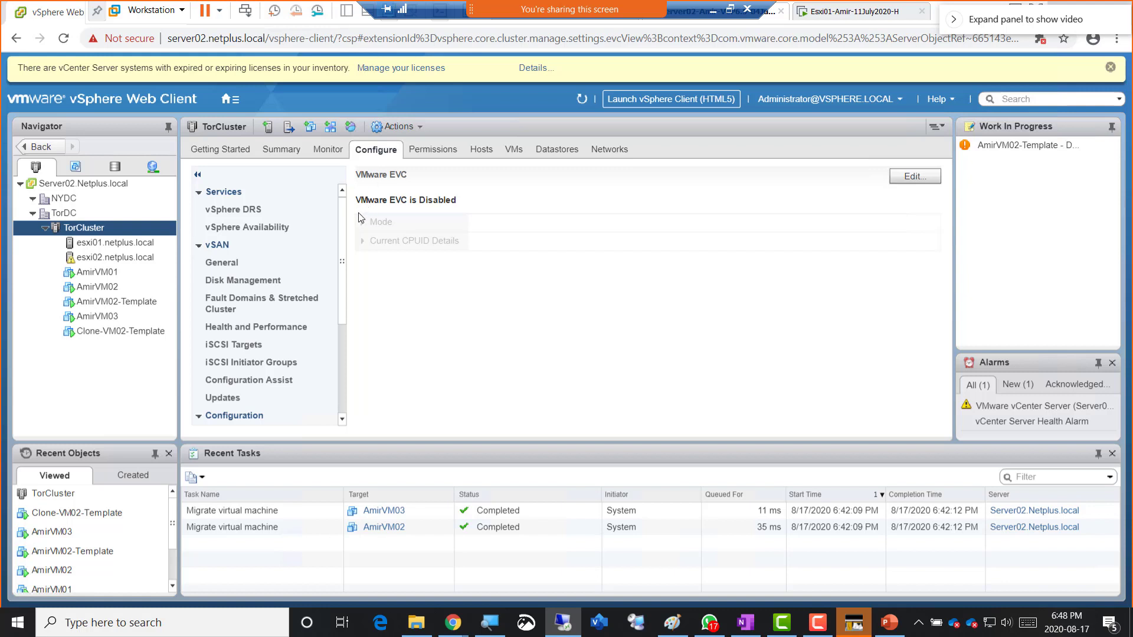
{"action": "left_click_drag", "start_coordinate": [346, 229], "coordinate": [346, 331]}
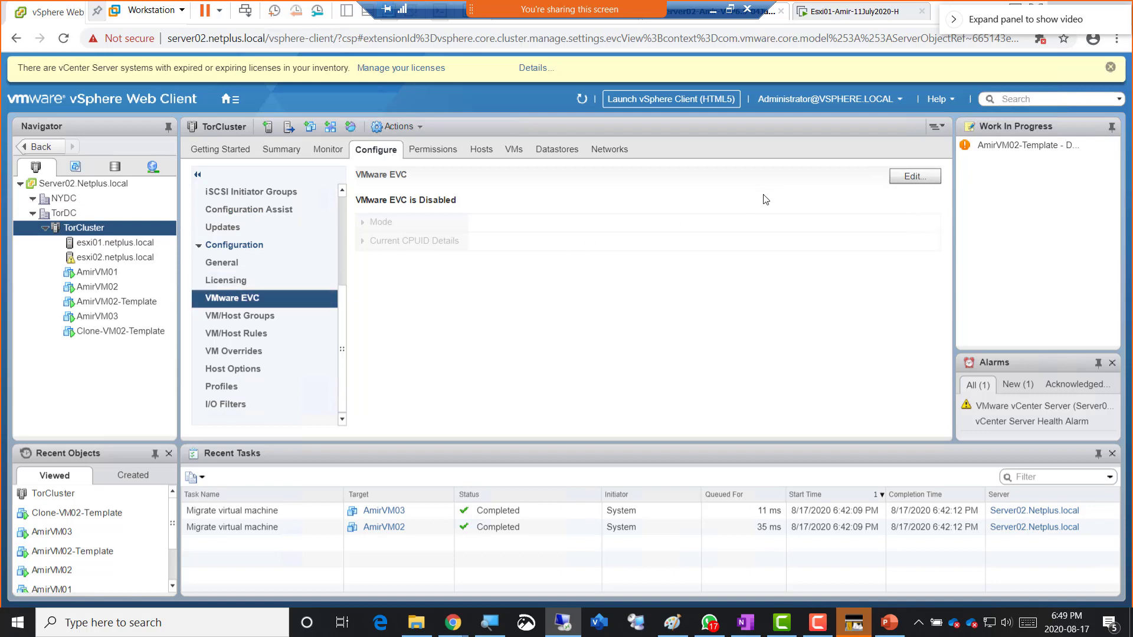
{"action": "left_click", "coordinate": [914, 176]}
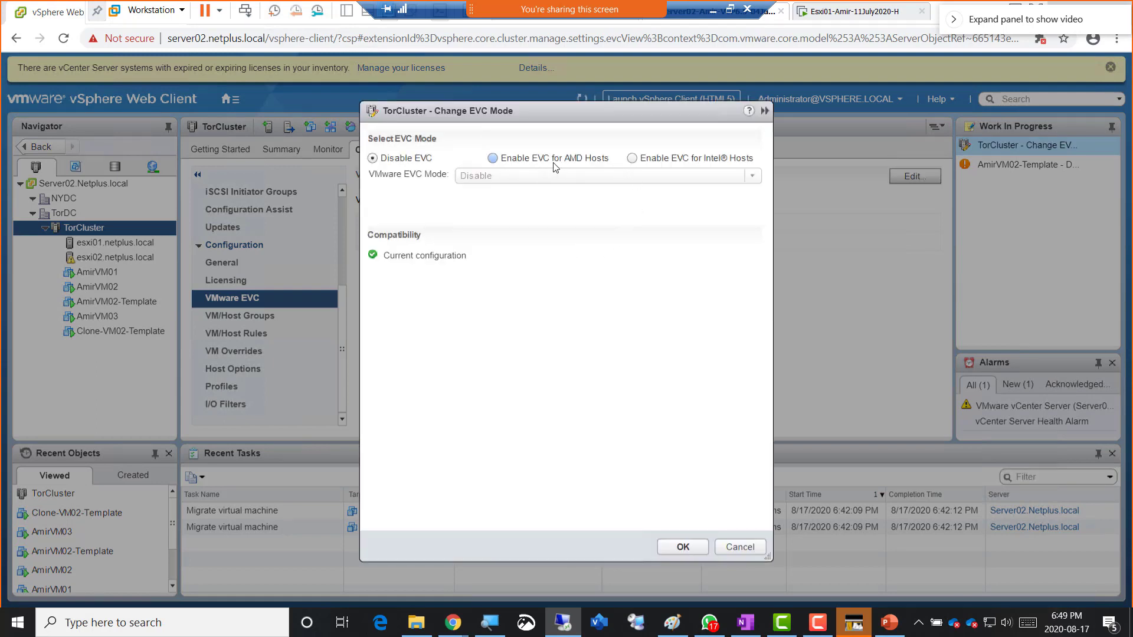
- Enable EVC for Intel hosts with Intel "Sandy Bridge" Generation and highlight the Validation succeeded message
{"action": "left_click", "coordinate": [667, 164]}
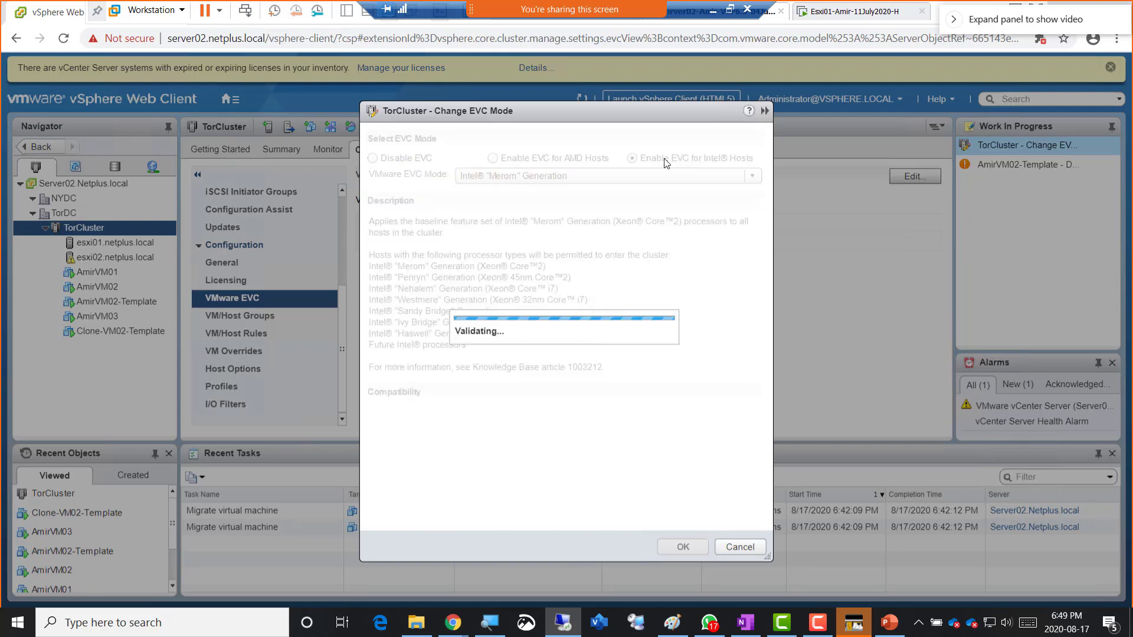
{"action": "left_click", "coordinate": [635, 176]}
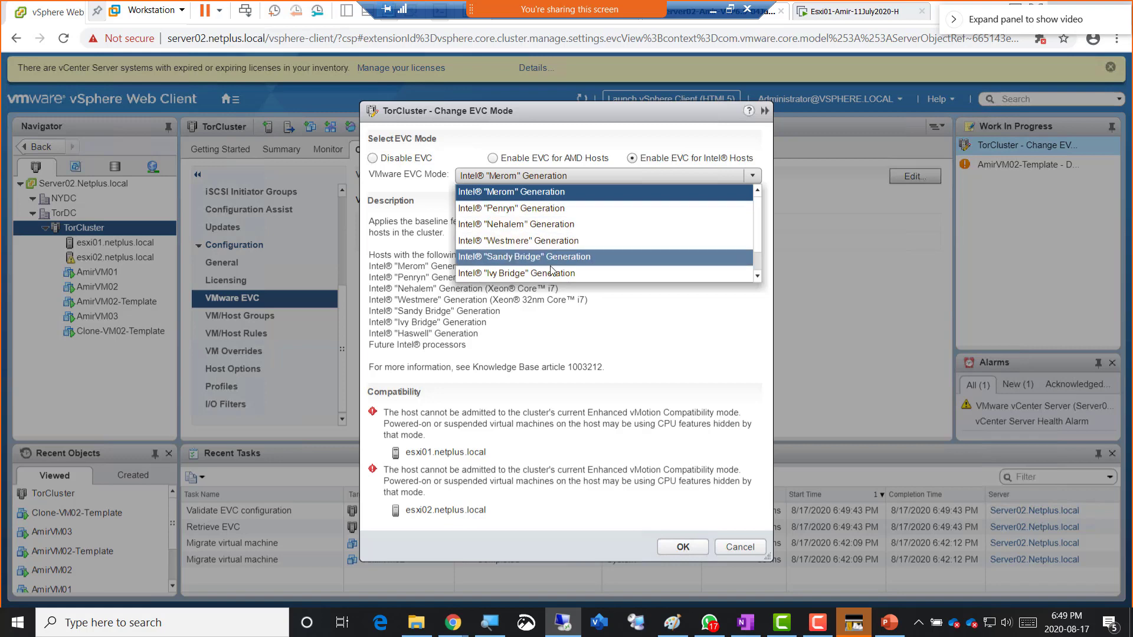
{"action": "scroll", "coordinate": [553, 275], "scroll_direction": "down", "scroll_amount": 1}
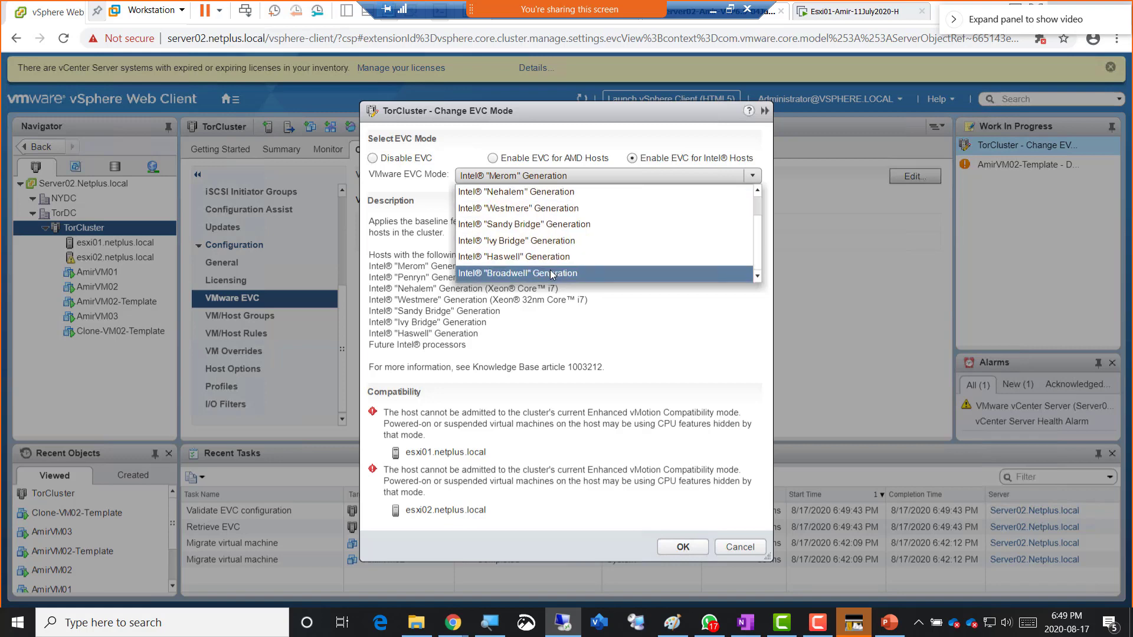
{"action": "left_click", "coordinate": [534, 225]}
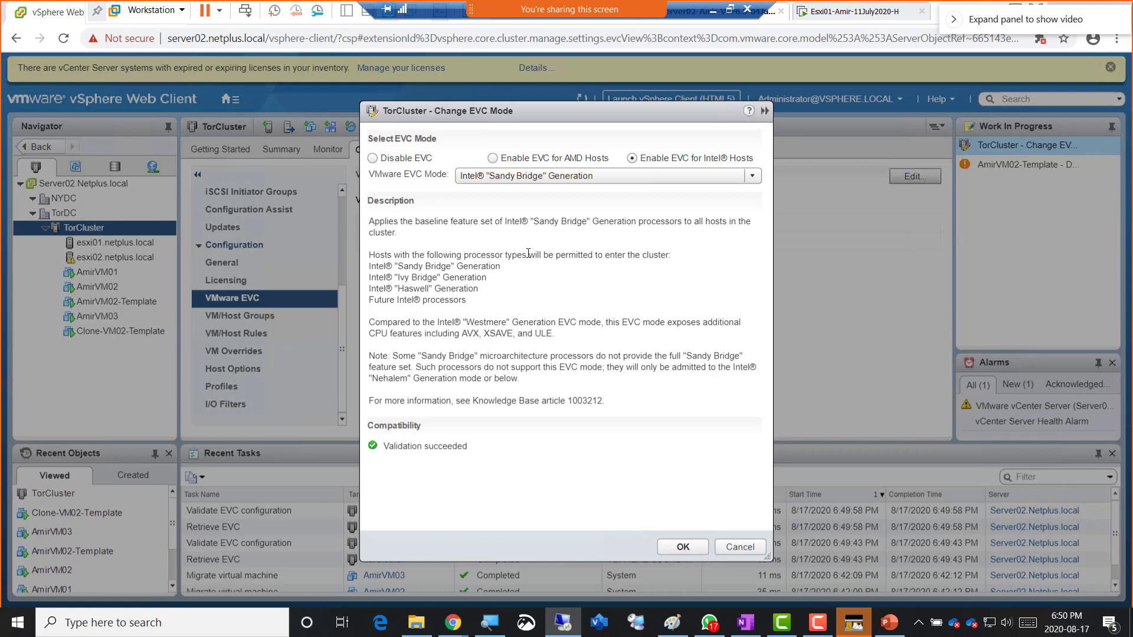
{"action": "left_click_drag", "start_coordinate": [469, 446], "coordinate": [390, 457]}
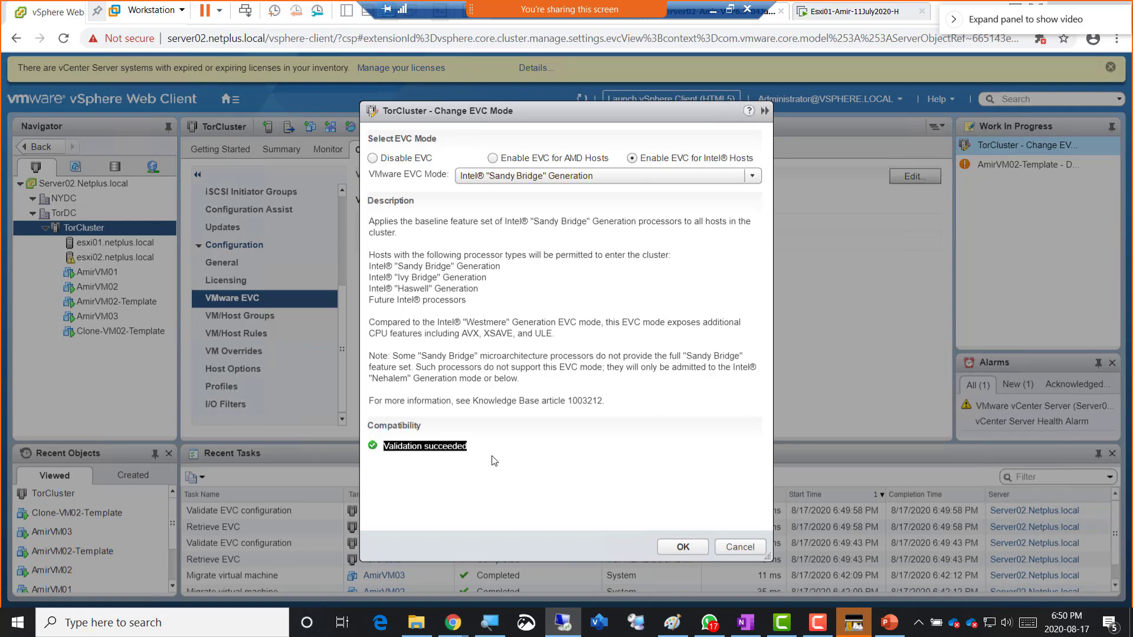
- Try the Nehalem and Westmere EVC modes, then return to Sandy Bridge Generation
{"action": "left_click", "coordinate": [597, 178]}
{"action": "left_click", "coordinate": [586, 197]}
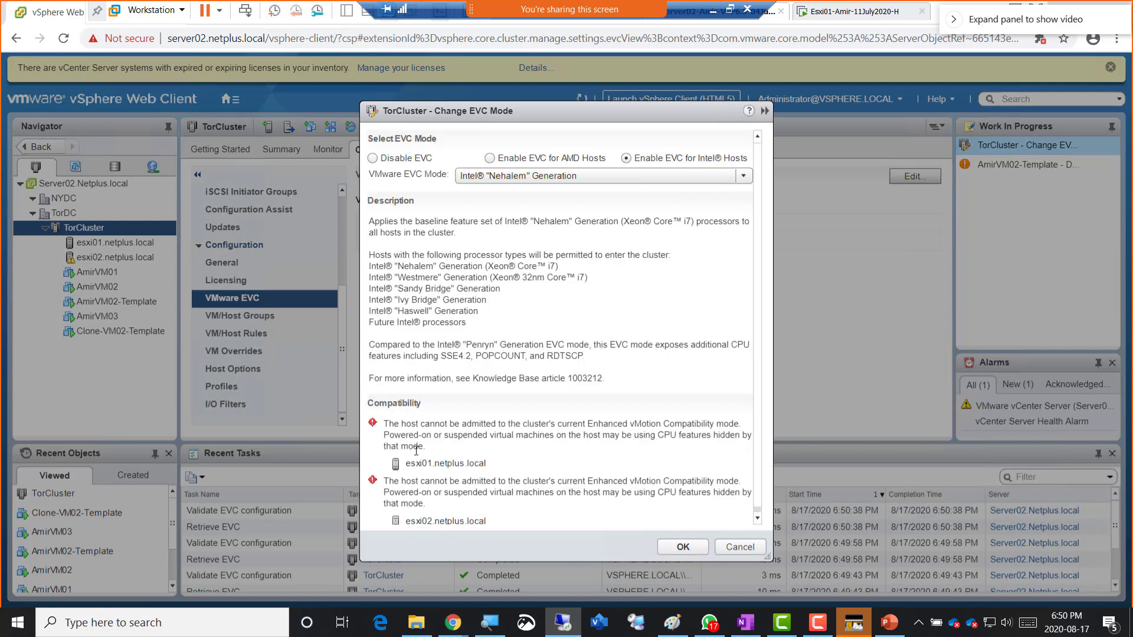
{"action": "left_click", "coordinate": [593, 177]}
{"action": "left_click", "coordinate": [571, 210]}
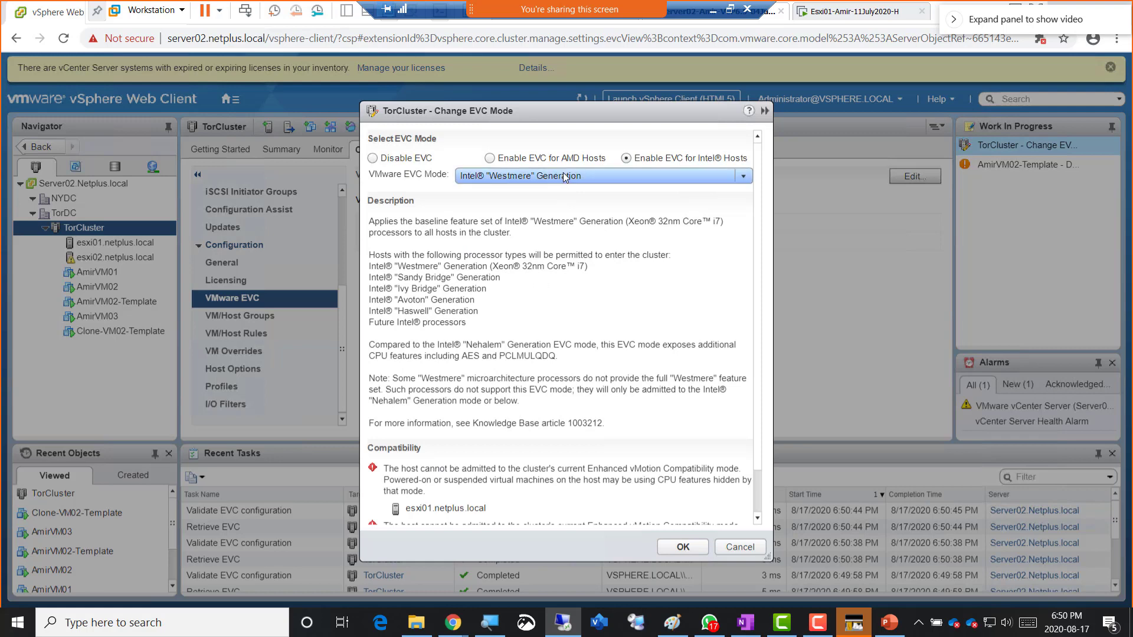
{"action": "left_click", "coordinate": [565, 173]}
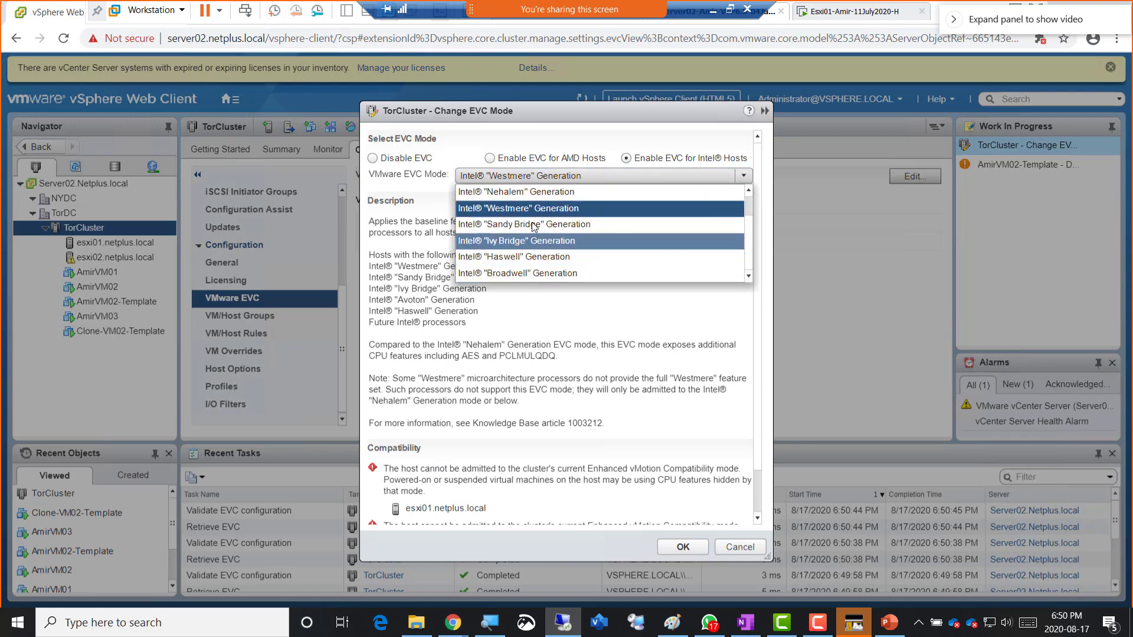
{"action": "left_click", "coordinate": [534, 225]}
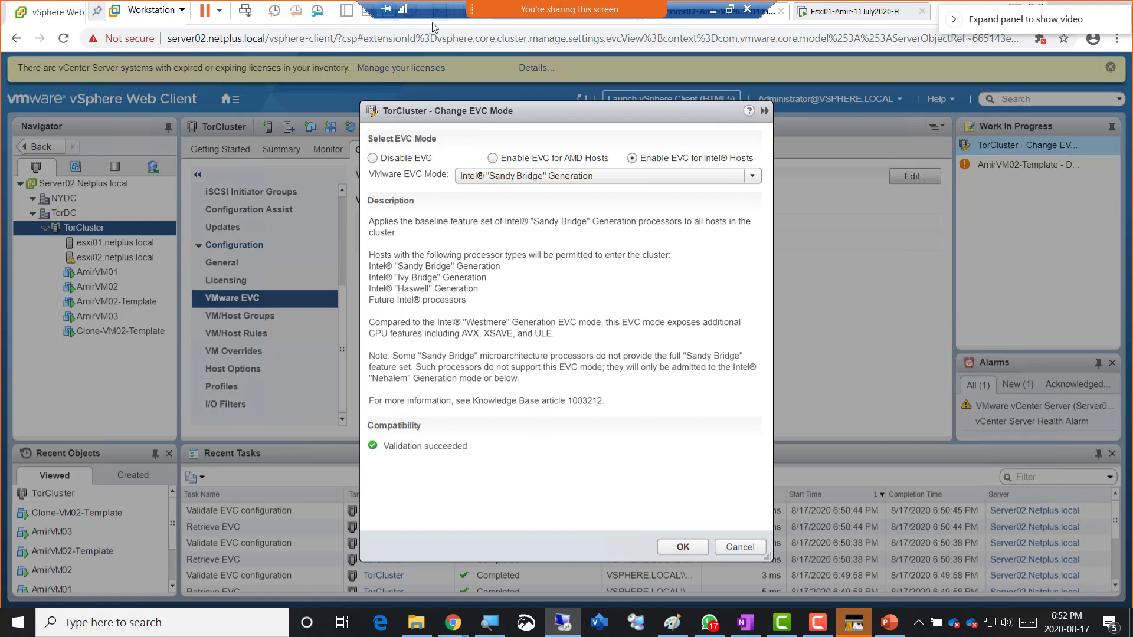
{"action": "key", "text": "super+shift+s"}
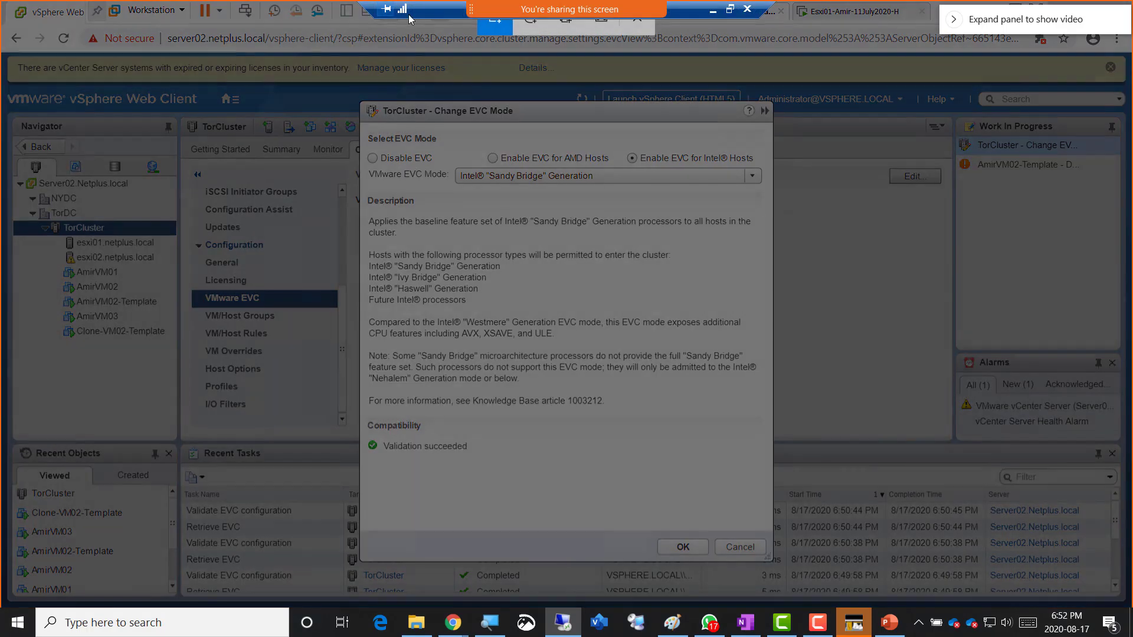
{"action": "left_click_drag", "start_coordinate": [232, 16], "coordinate": [908, 608]}
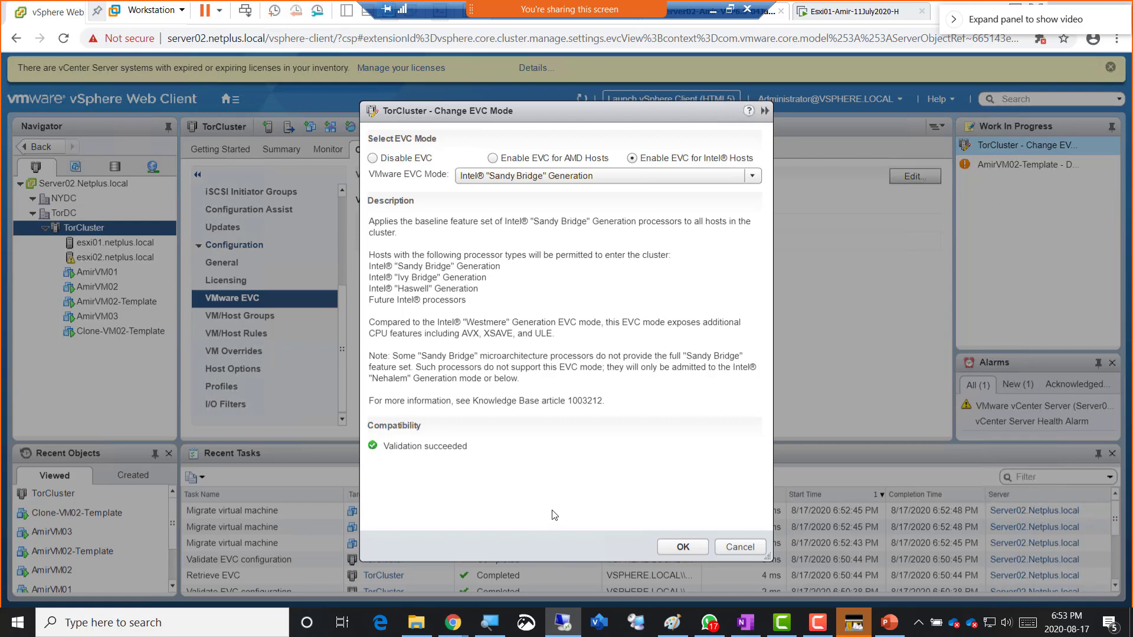
- Apply the Sandy Bridge EVC mode to TorCluster and restore the remote session to a window
{"action": "left_click", "coordinate": [682, 548]}
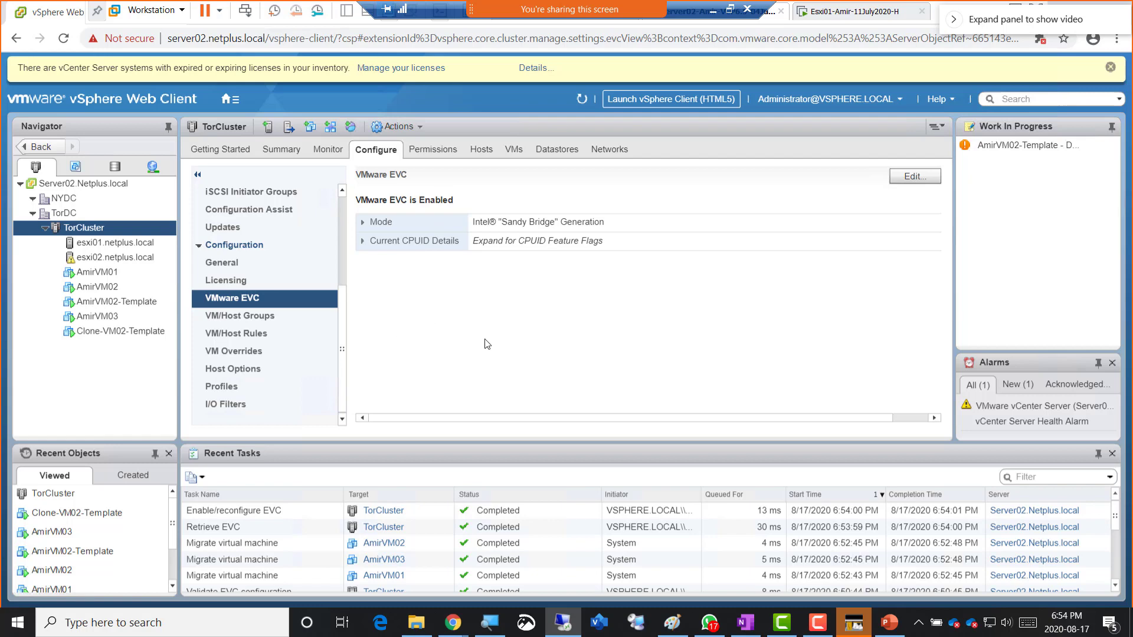
{"action": "left_click", "coordinate": [730, 8]}
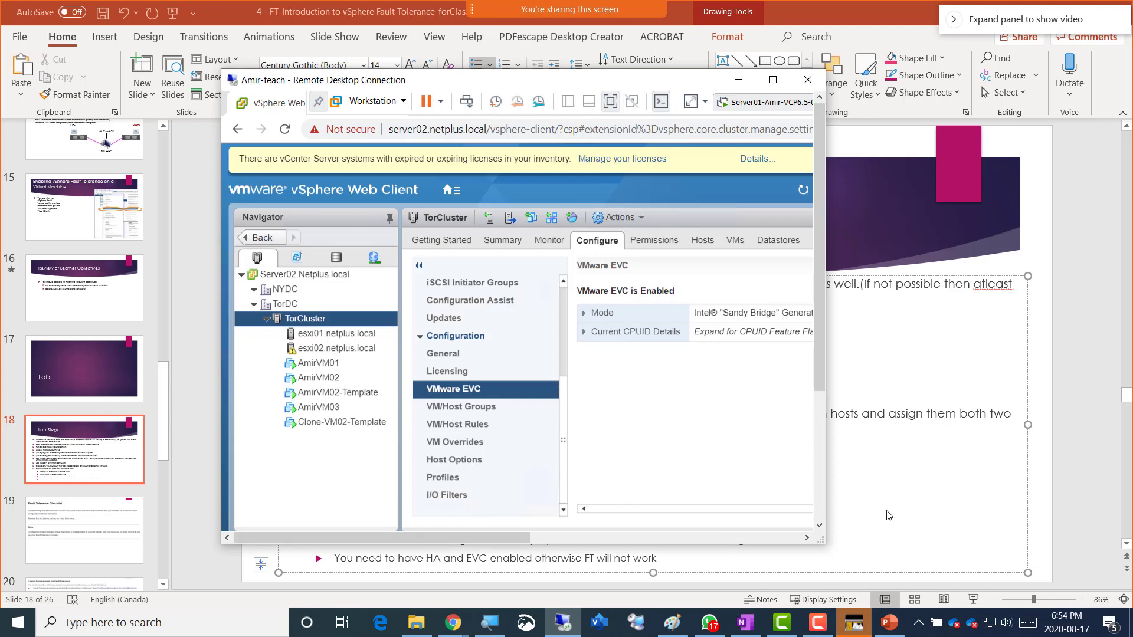
- Bring PowerPoint's Lab Steps slide to the front and point out the vMotion step
{"action": "left_click", "coordinate": [879, 507]}
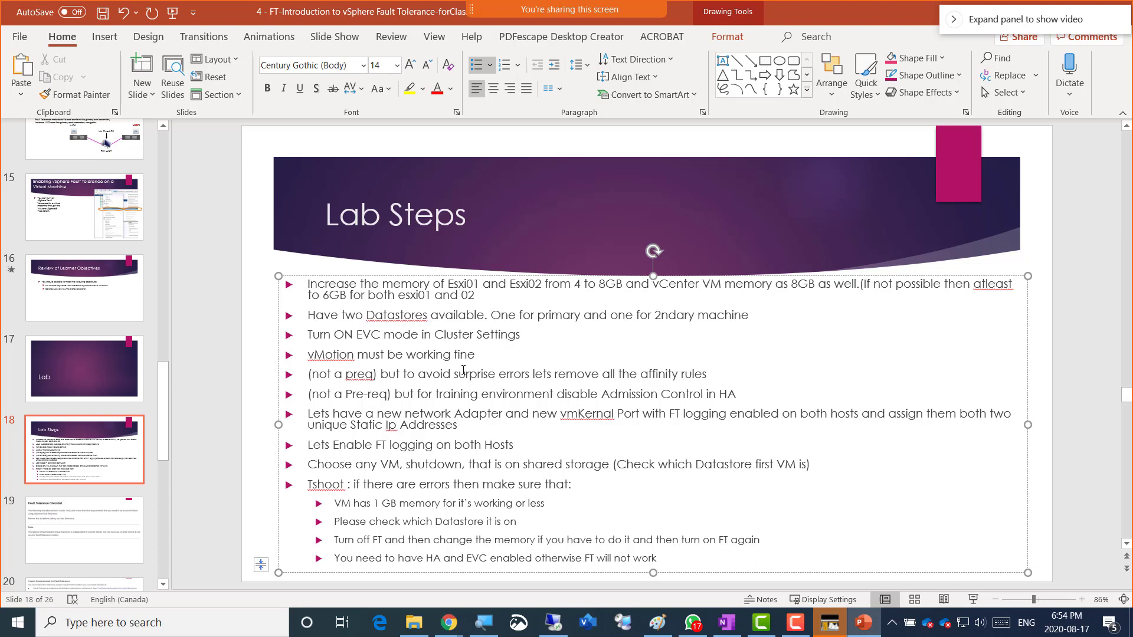
{"action": "left_click", "coordinate": [308, 355]}
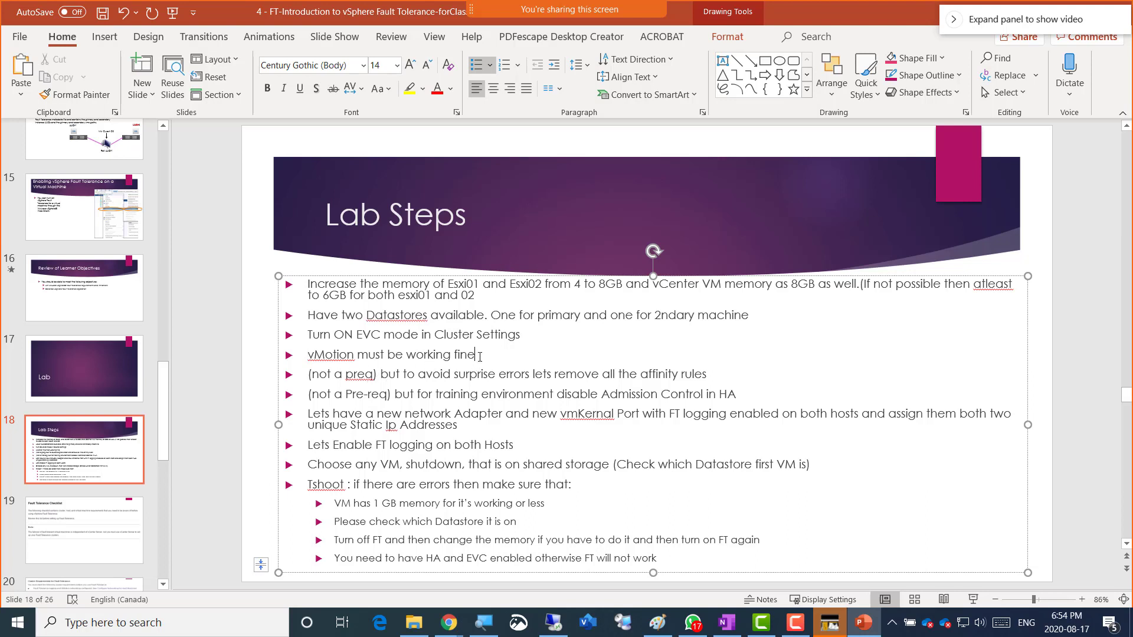
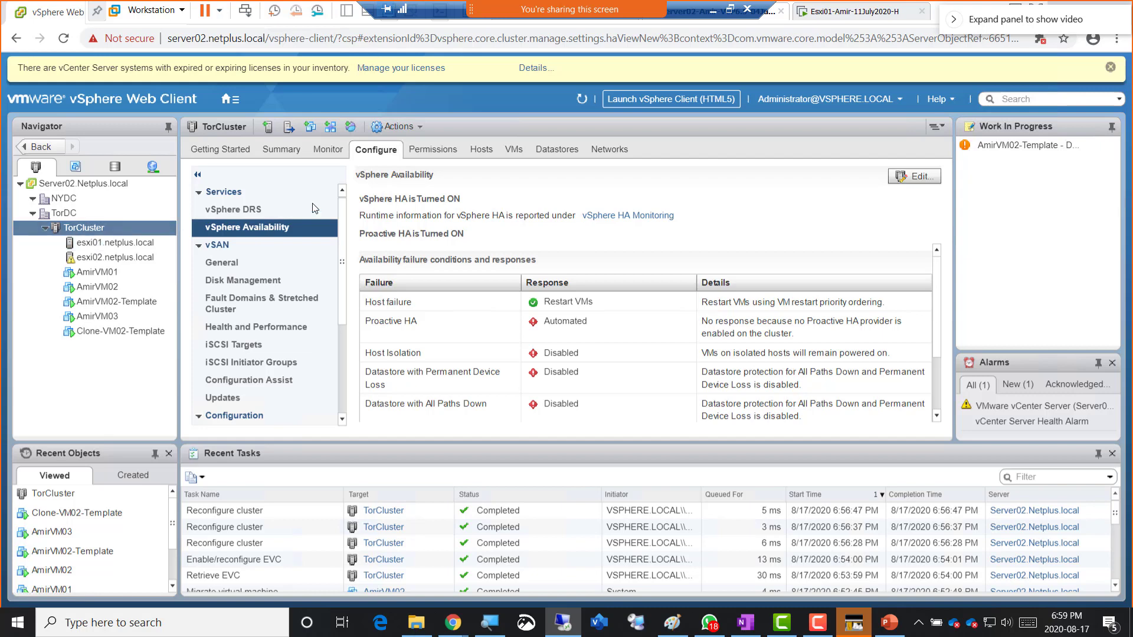
- Reselect the TorCluster cluster and scroll down its Configure settings list
{"action": "left_click", "coordinate": [95, 228]}
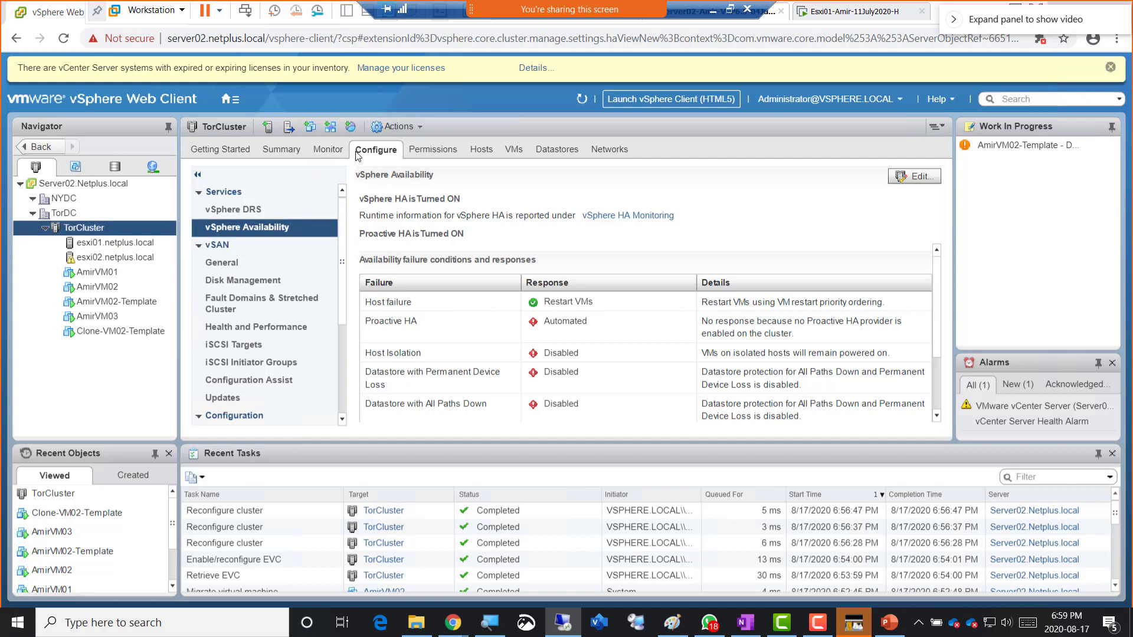
{"action": "scroll", "coordinate": [348, 250], "scroll_direction": "down", "scroll_amount": 3}
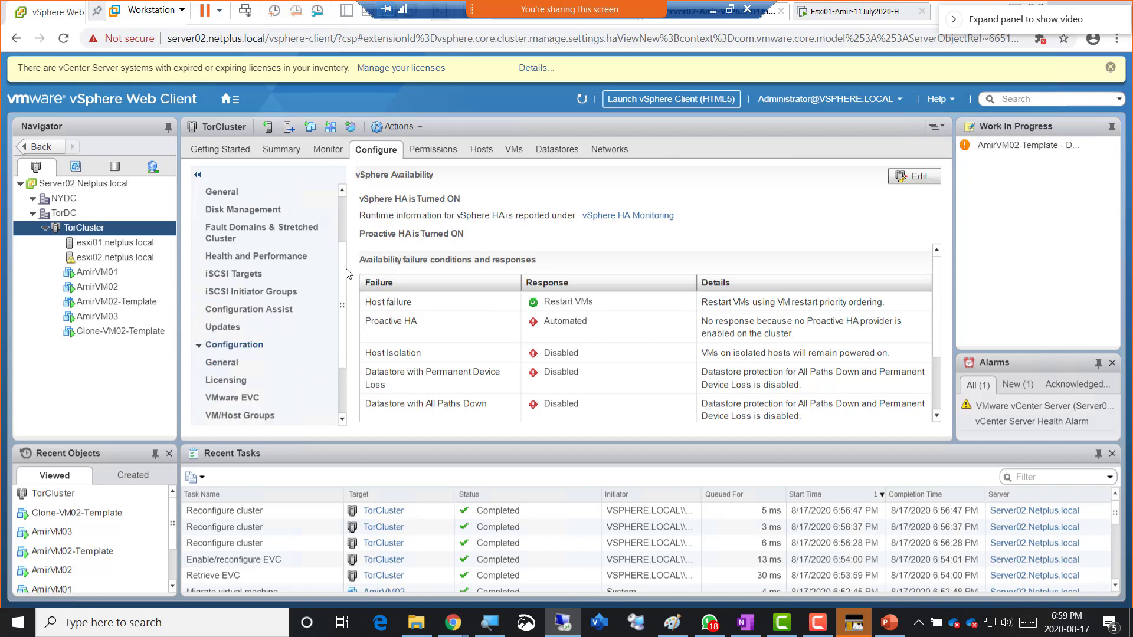
- Show TorCluster's VM/Host Rules page and confirm it lists no rules
{"action": "scroll", "coordinate": [348, 297], "scroll_direction": "down", "scroll_amount": 2}
{"action": "left_click", "coordinate": [245, 334]}
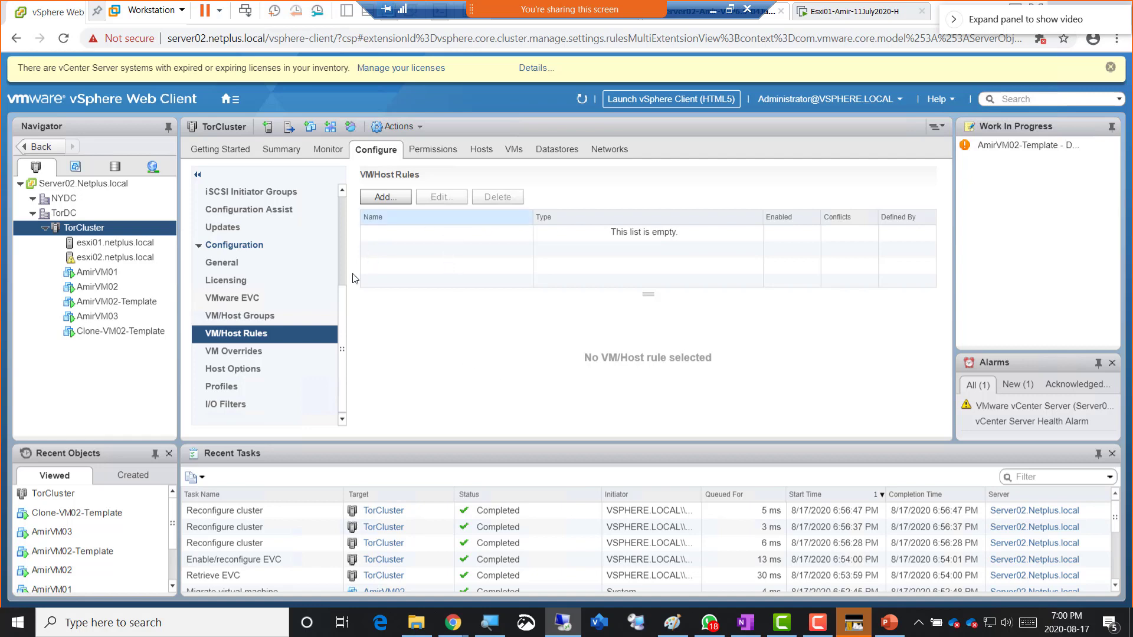
{"action": "left_click_drag", "start_coordinate": [341, 320], "coordinate": [346, 213]}
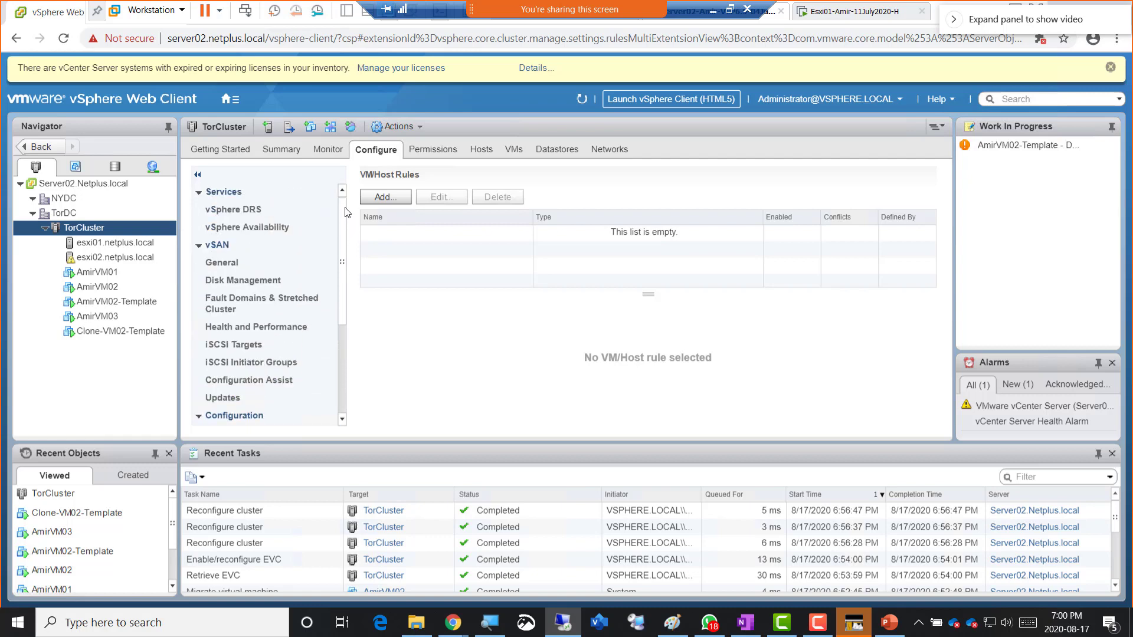
- Return to TorCluster's vSphere Availability page and open its Edit Cluster Settings dialog
{"action": "left_click", "coordinate": [268, 228]}
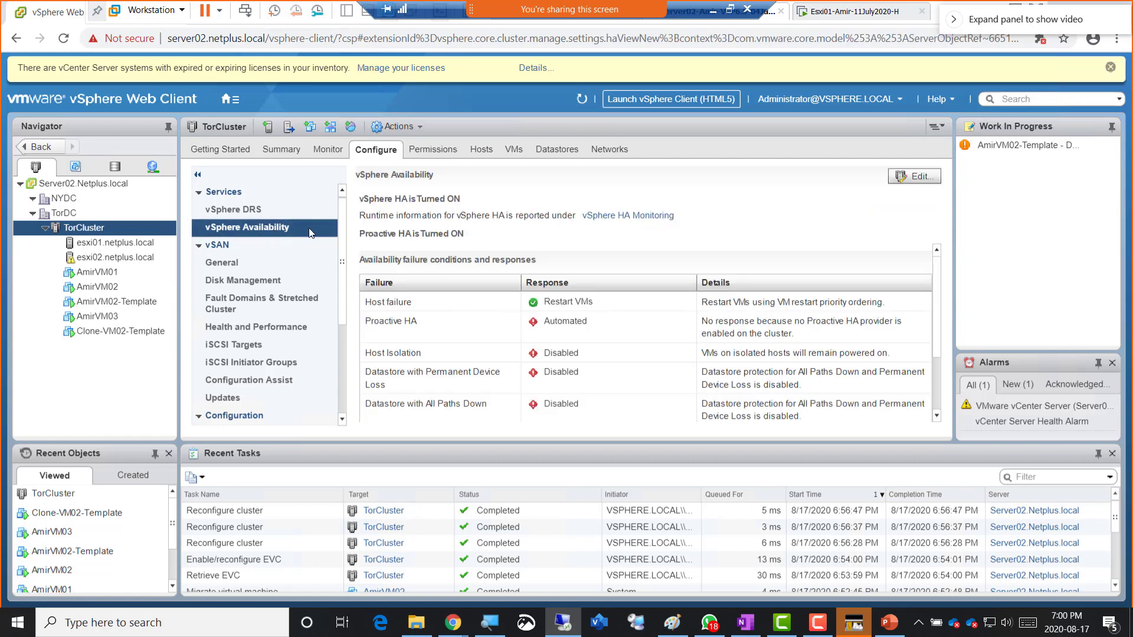
{"action": "left_click", "coordinate": [915, 180]}
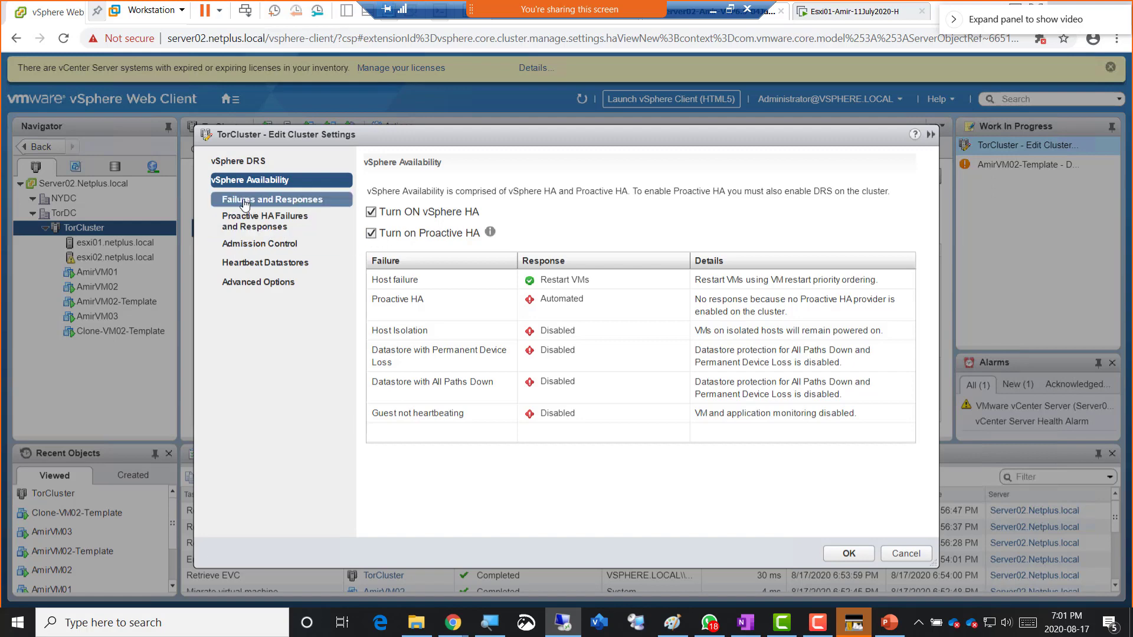
- Show the Admission Control section of TorCluster's vSphere Availability settings
{"action": "left_click", "coordinate": [265, 249]}
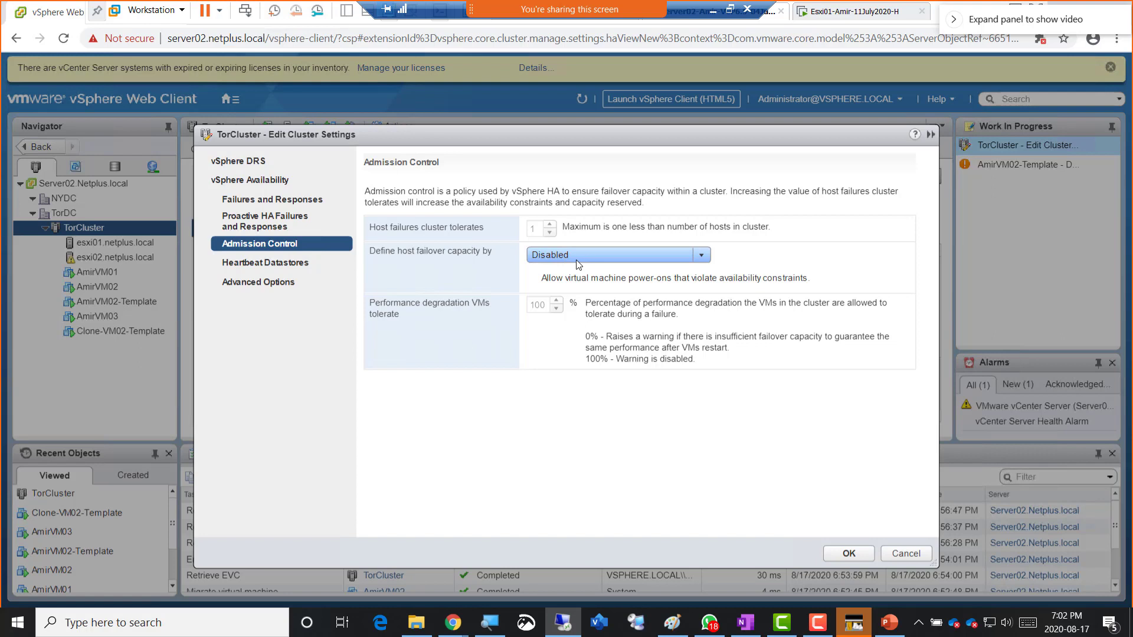
- Try Cluster resource percentage, then save host failover capacity as Disabled
{"action": "left_click", "coordinate": [581, 261]}
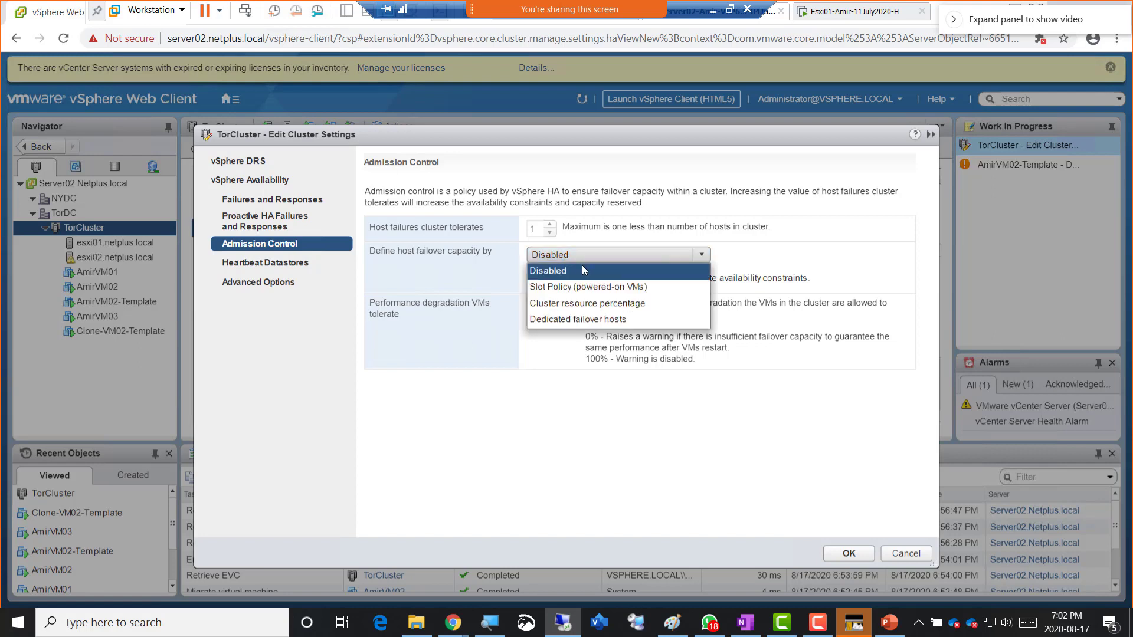
{"action": "left_click", "coordinate": [586, 306]}
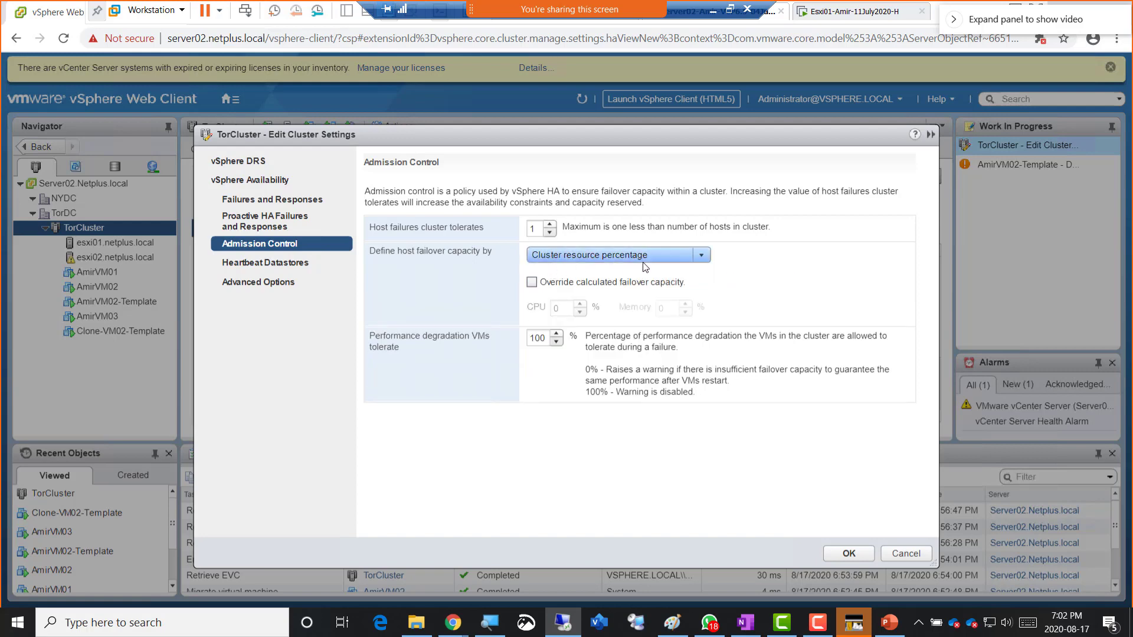
{"action": "left_click", "coordinate": [568, 261]}
{"action": "left_click", "coordinate": [563, 274]}
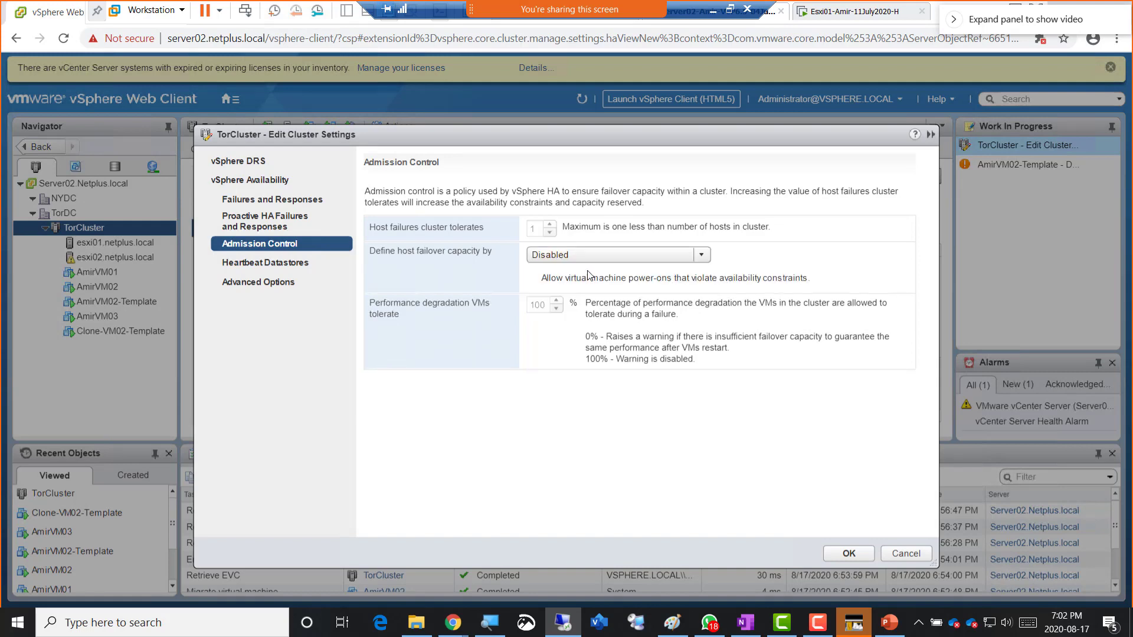
{"action": "left_click", "coordinate": [848, 554]}
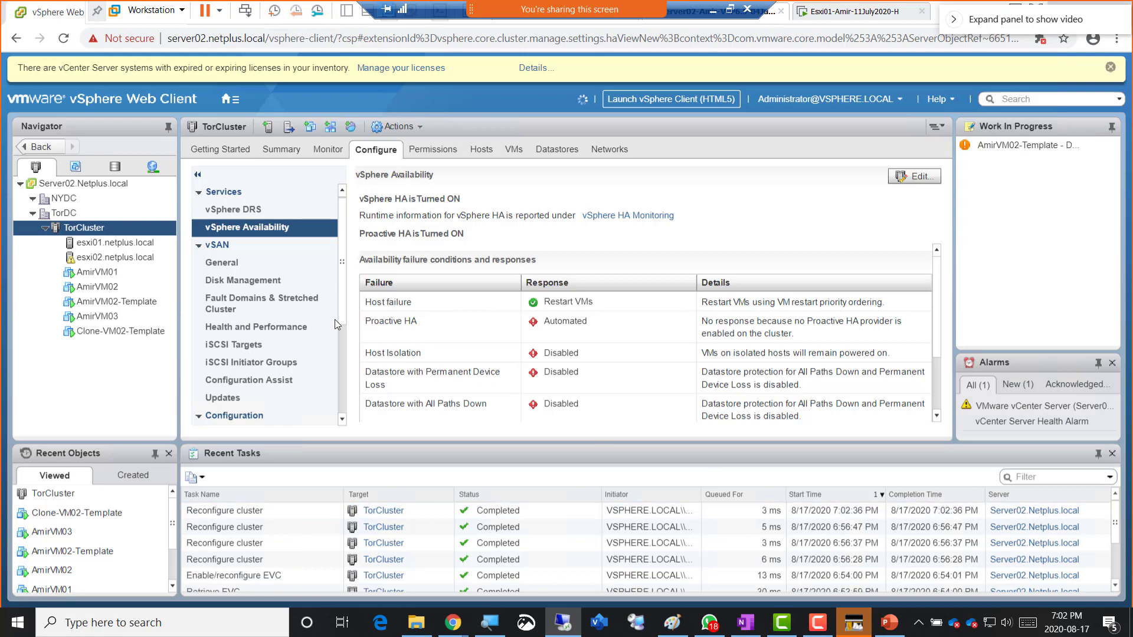
- Minimise the vSphere session and highlight the 'Lets have a new network Adapter' slide line
{"action": "left_click", "coordinate": [714, 9]}
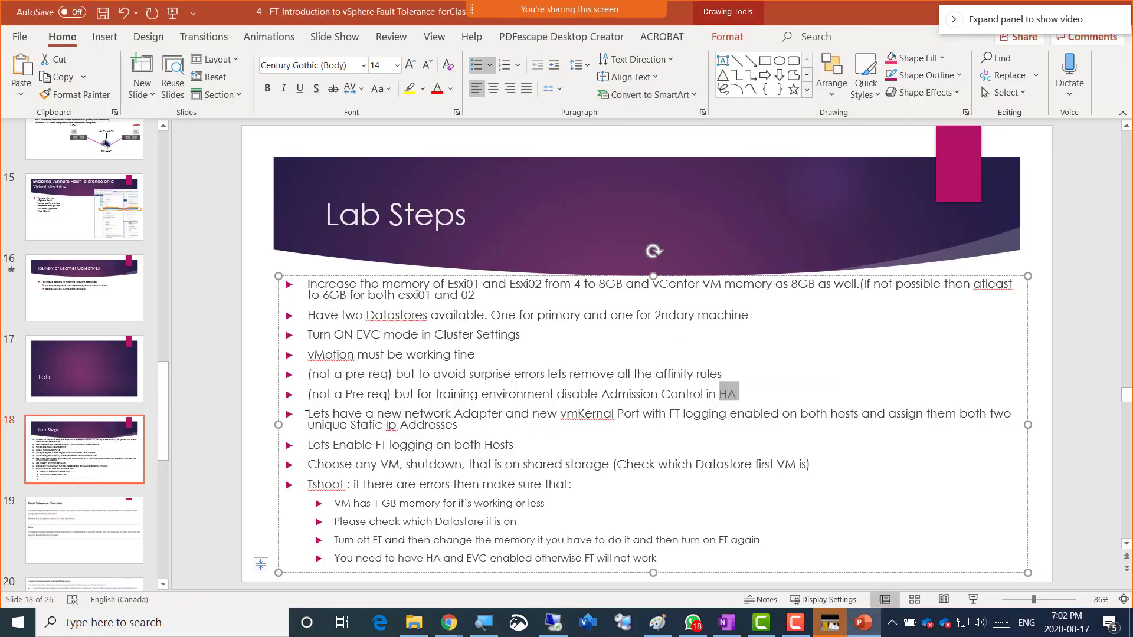
{"action": "left_click", "coordinate": [308, 414]}
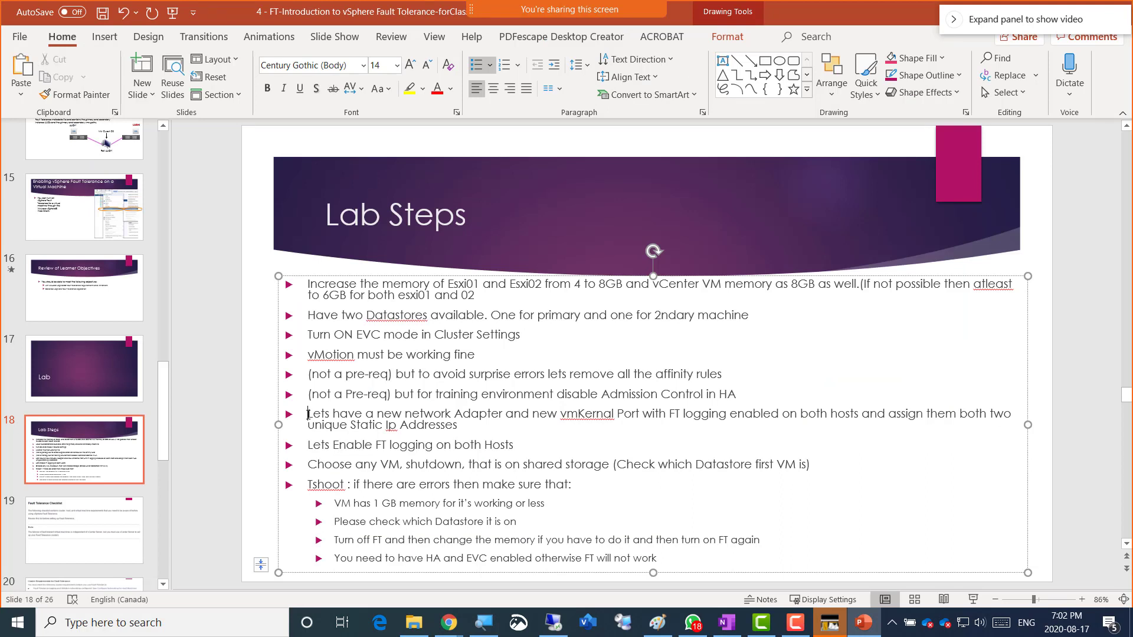
{"action": "left_click_drag", "start_coordinate": [308, 415], "coordinate": [610, 421]}
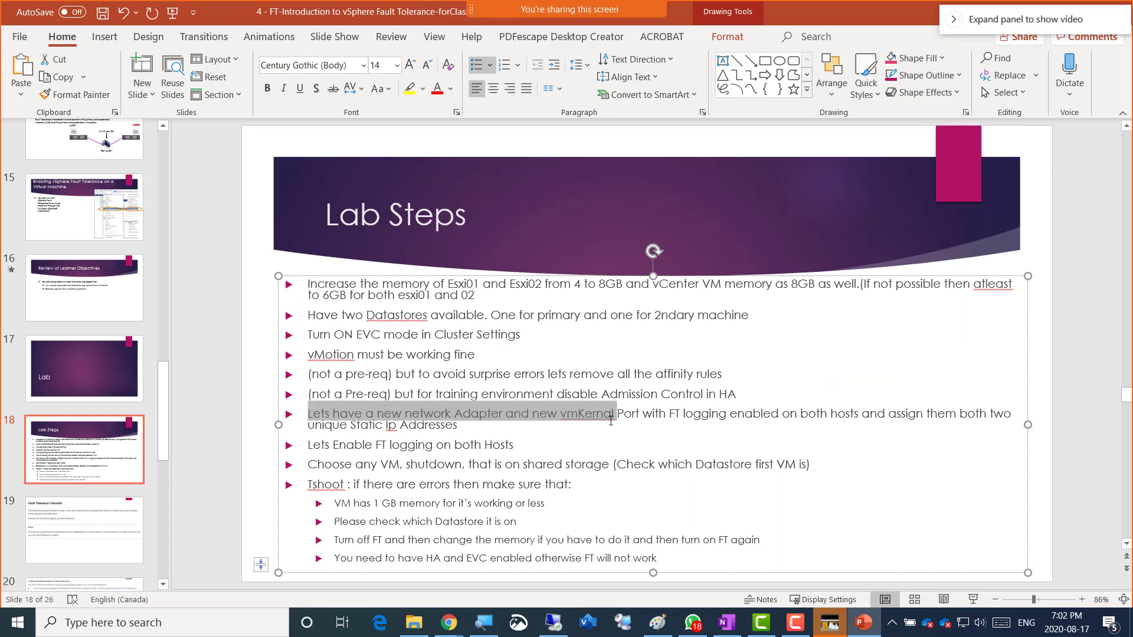
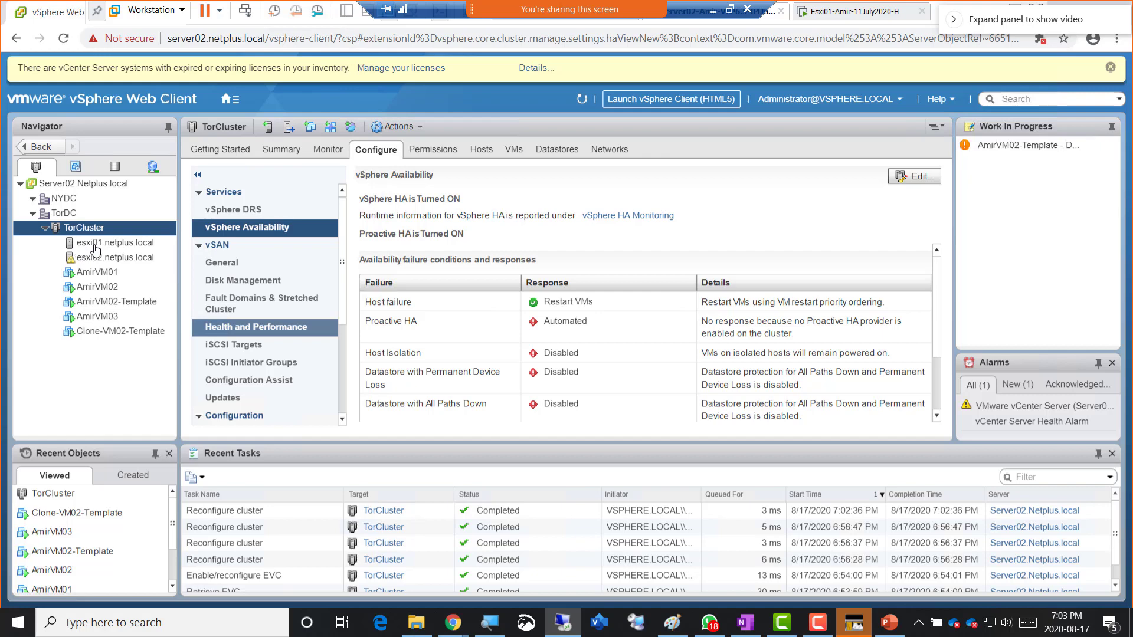
- Show the Summary page for host esxi01.netplus.local under TorCluster
{"action": "left_click", "coordinate": [95, 248]}
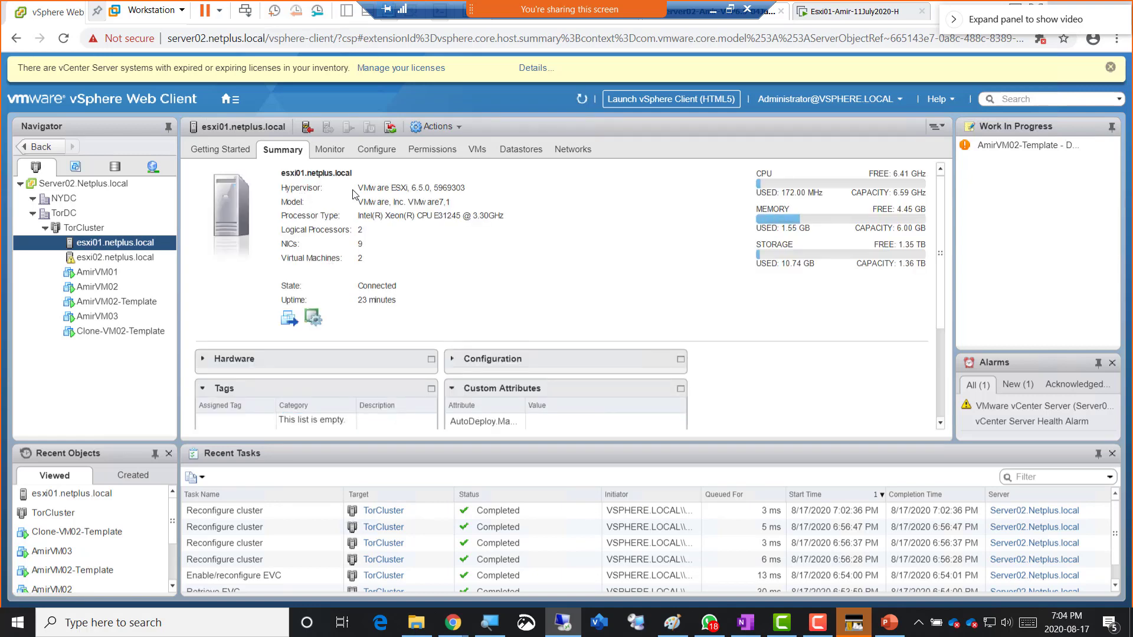
- List esxi01's VMkernel adapters, showing vmk0 on vSwitch0 and vMotion vmk1 on vSwitch1
{"action": "left_click", "coordinate": [378, 150]}
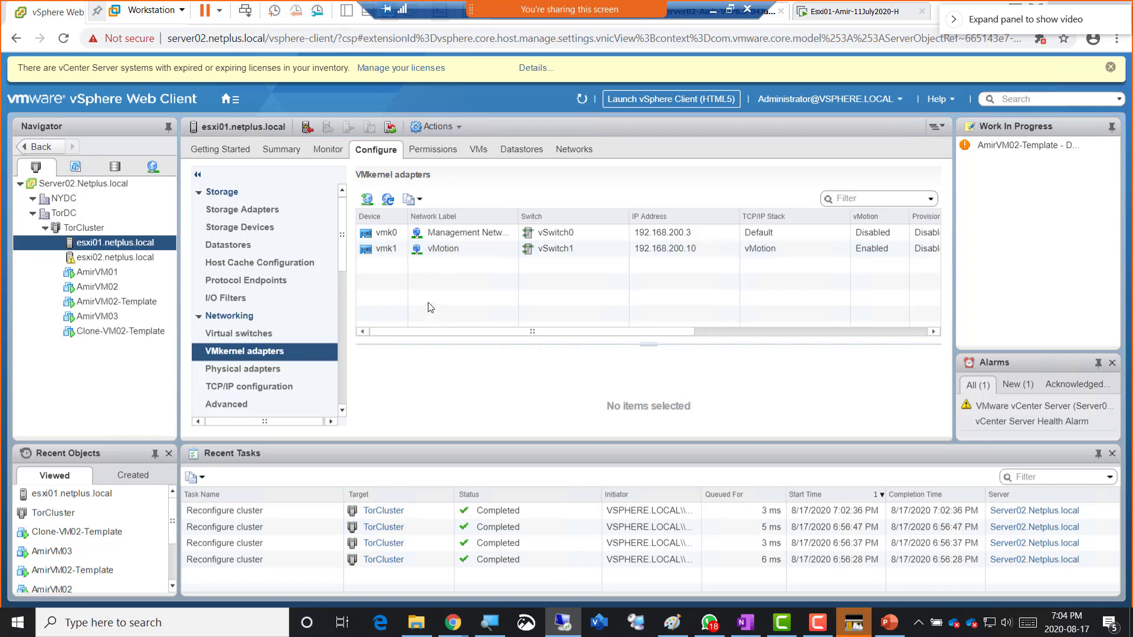
{"action": "left_click", "coordinate": [367, 205]}
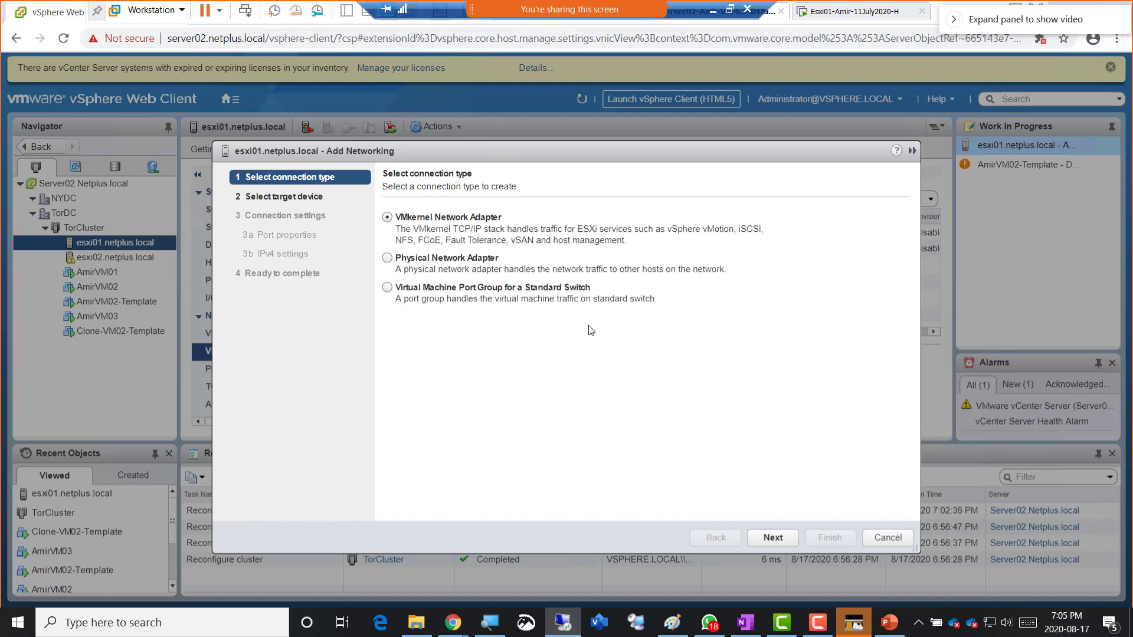
{"action": "left_click", "coordinate": [771, 538]}
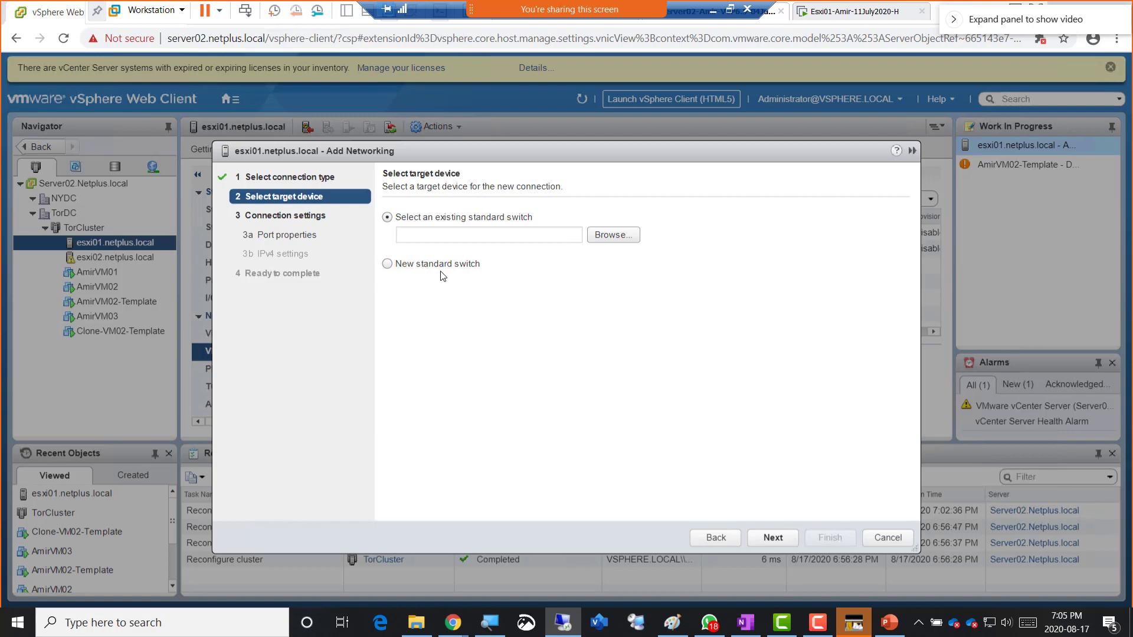
{"action": "left_click", "coordinate": [889, 537]}
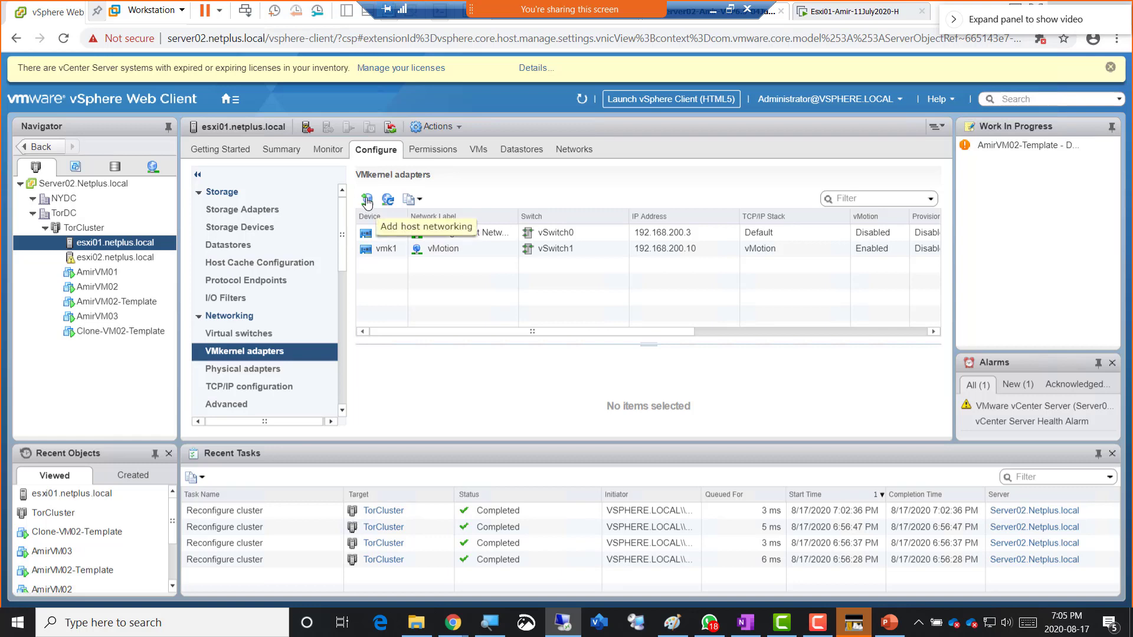
- Add a VMkernel network adapter to esxi01, targeting a new standard switch
{"action": "left_click", "coordinate": [368, 201]}
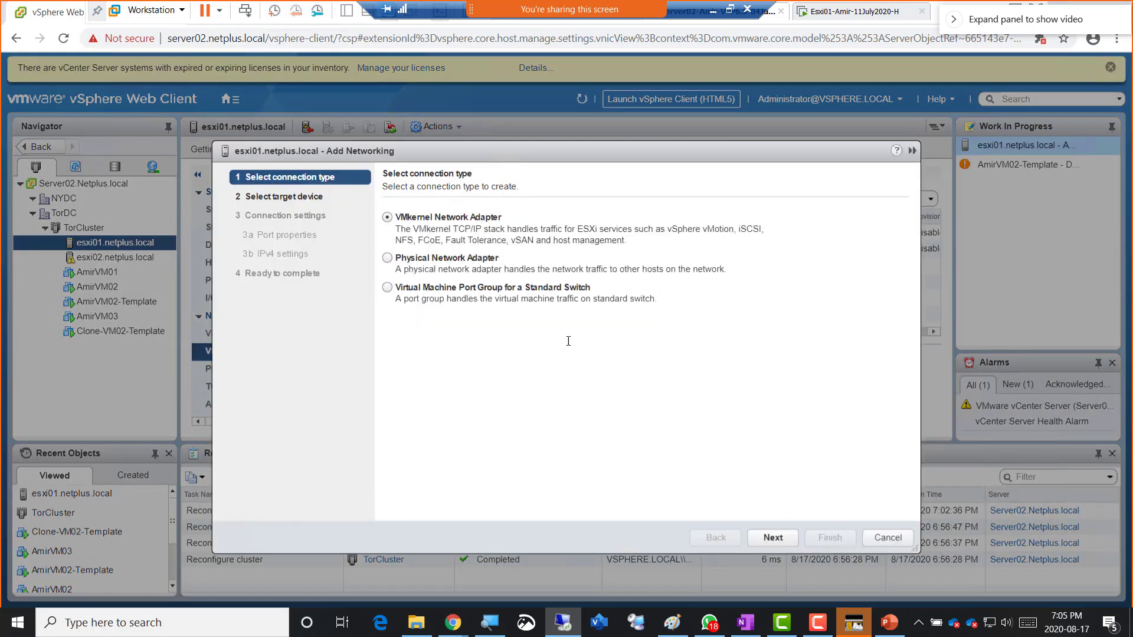
{"action": "left_click", "coordinate": [770, 537]}
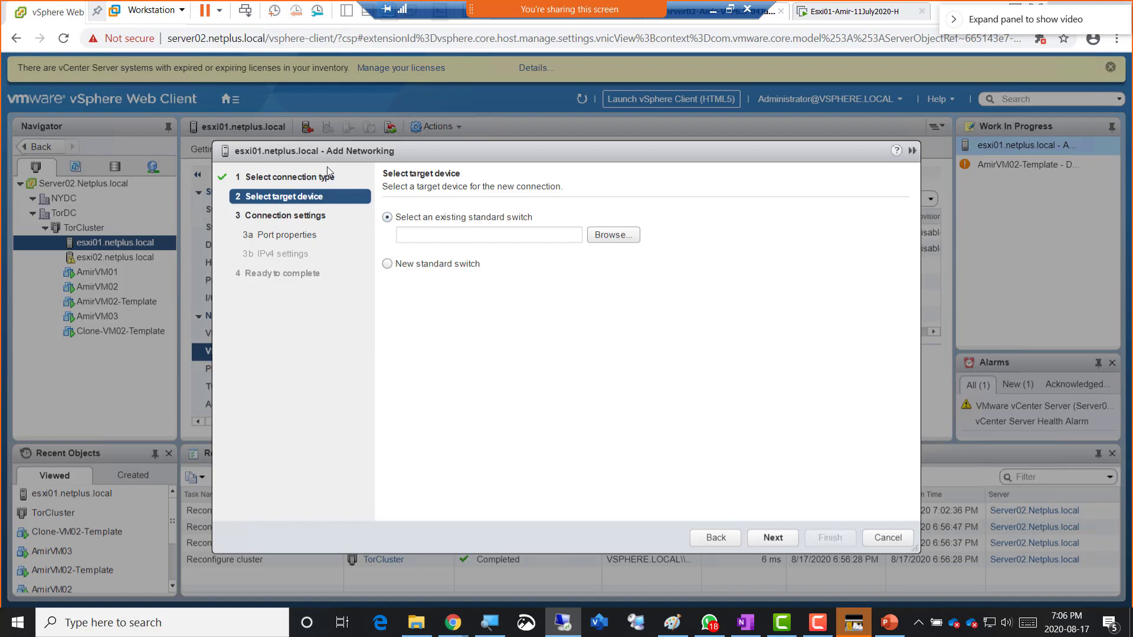
{"action": "left_click_drag", "start_coordinate": [483, 146], "coordinate": [614, 131]}
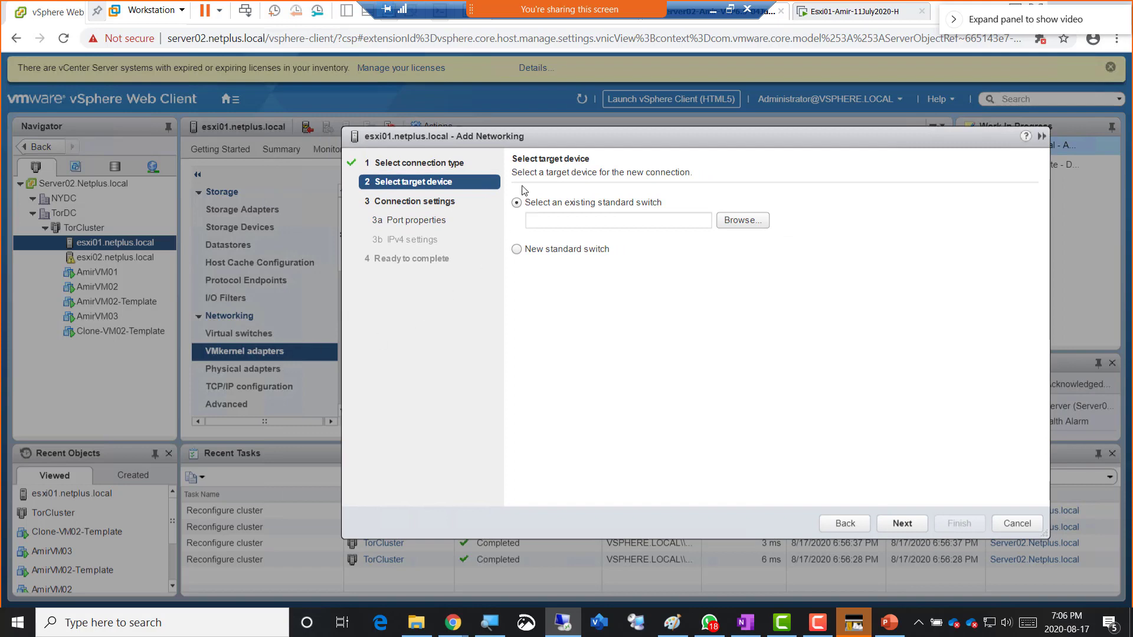
{"action": "left_click_drag", "start_coordinate": [497, 136], "coordinate": [458, 370]}
{"action": "left_click_drag", "start_coordinate": [450, 327], "coordinate": [494, 285]}
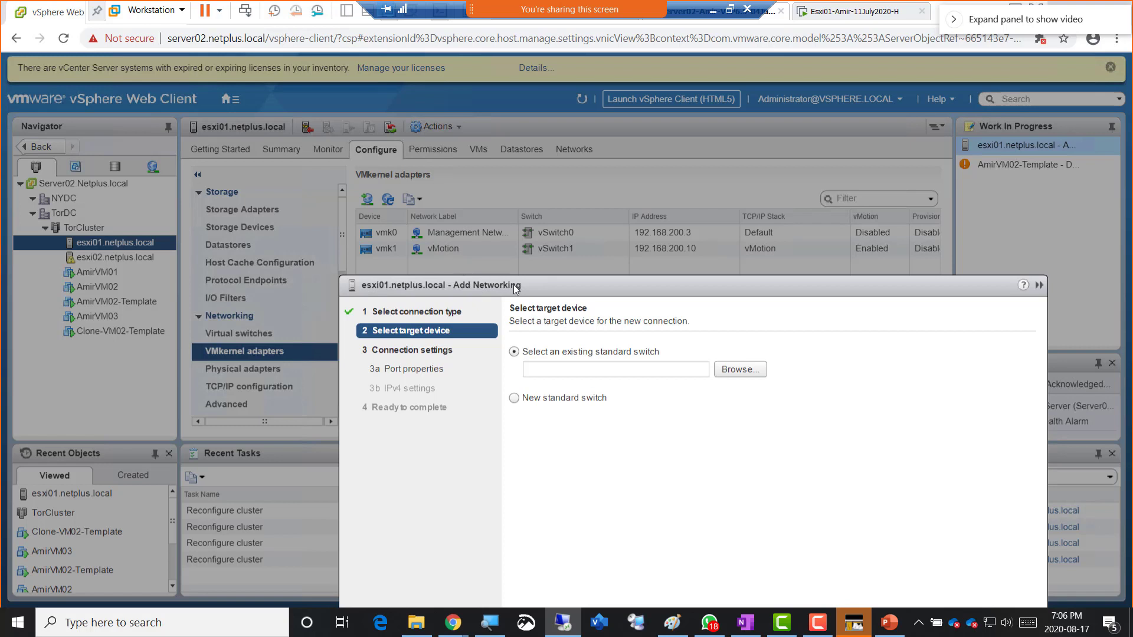
{"action": "left_click_drag", "start_coordinate": [515, 286], "coordinate": [484, 146]}
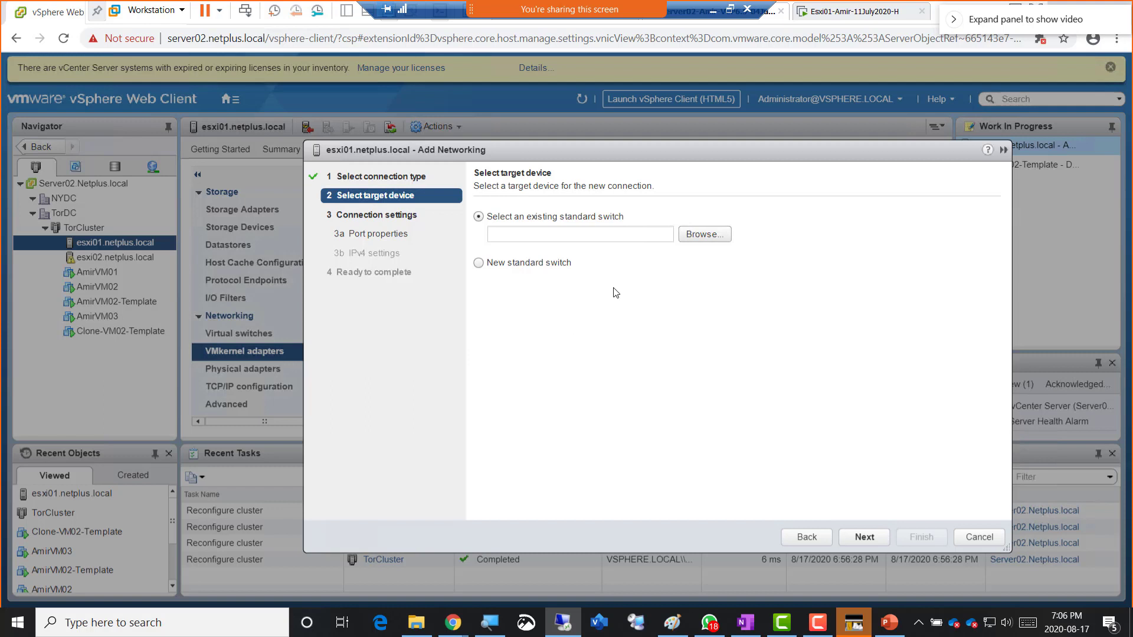
{"action": "left_click", "coordinate": [504, 263]}
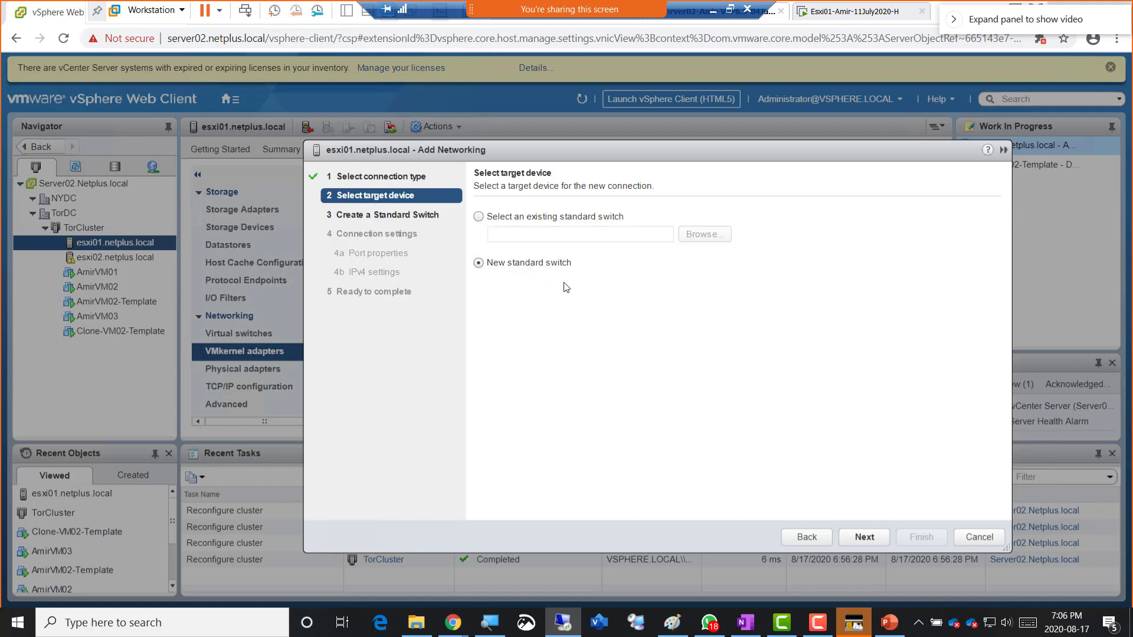
- Assign vmnic4 and vmnic5 as active adapters on the new standard switch
{"action": "left_click", "coordinate": [869, 539]}
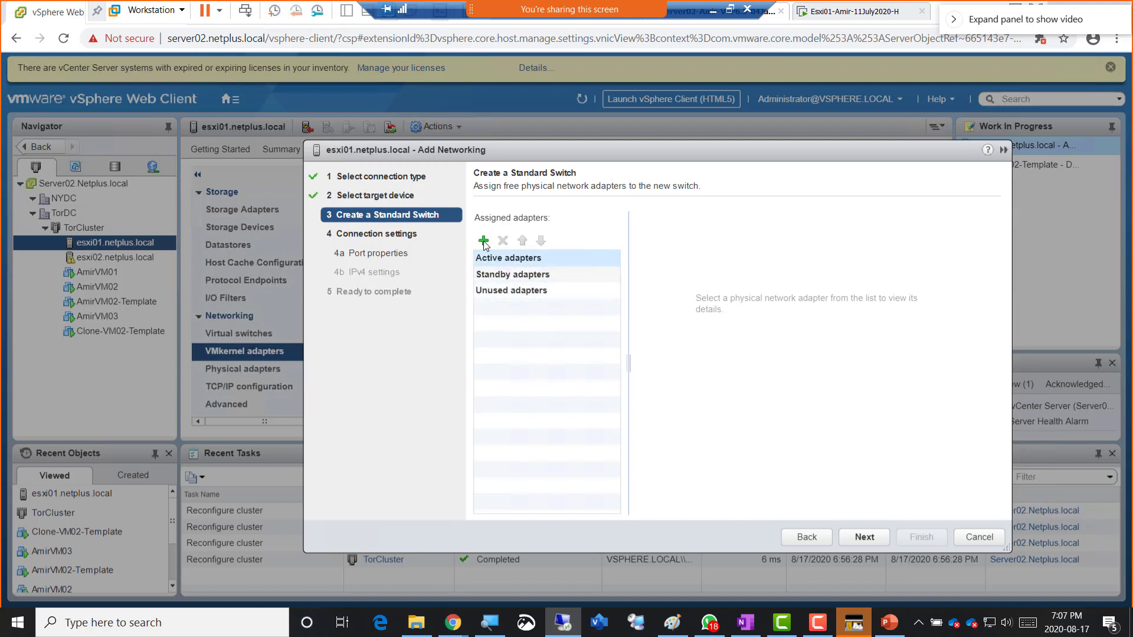
{"action": "left_click", "coordinate": [483, 241]}
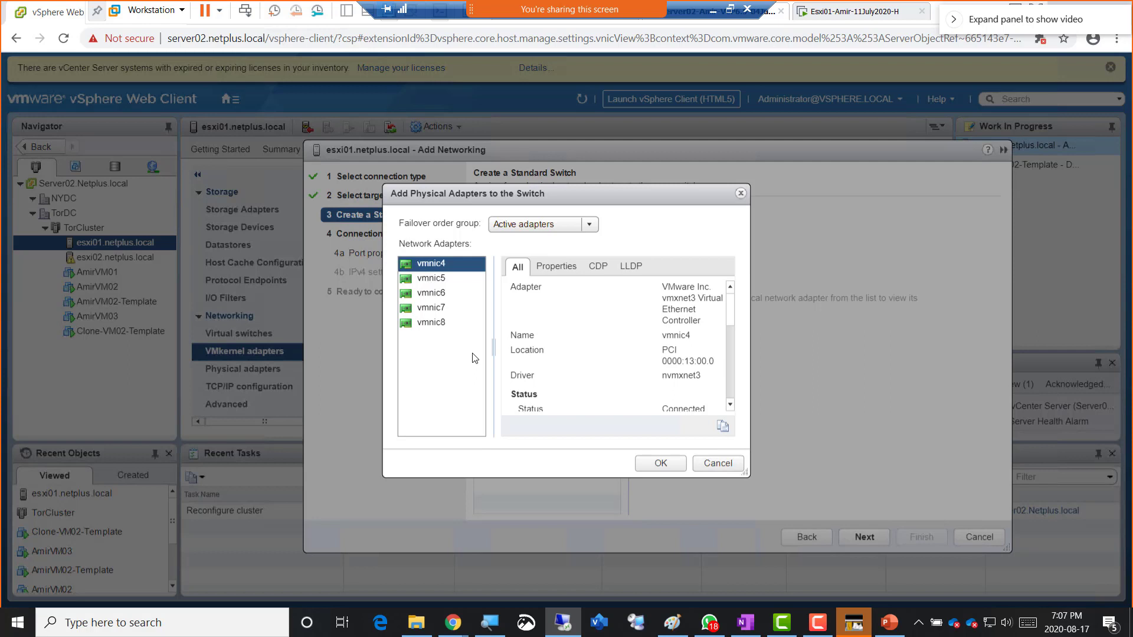
{"action": "left_click", "coordinate": [453, 281], "text": "ctrl"}
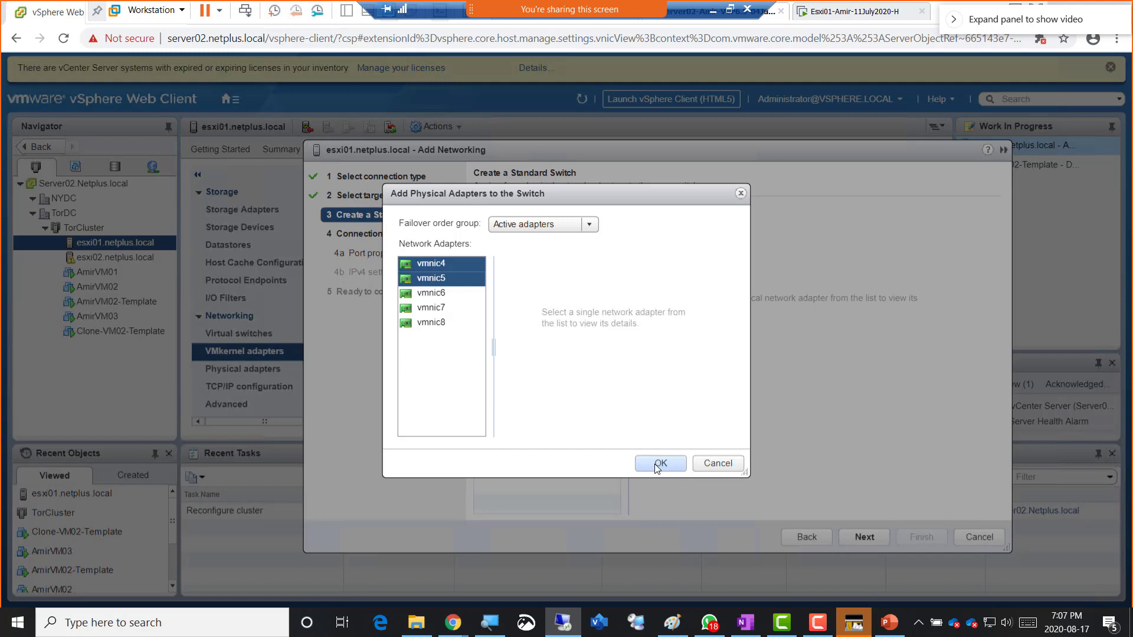
{"action": "left_click", "coordinate": [656, 466]}
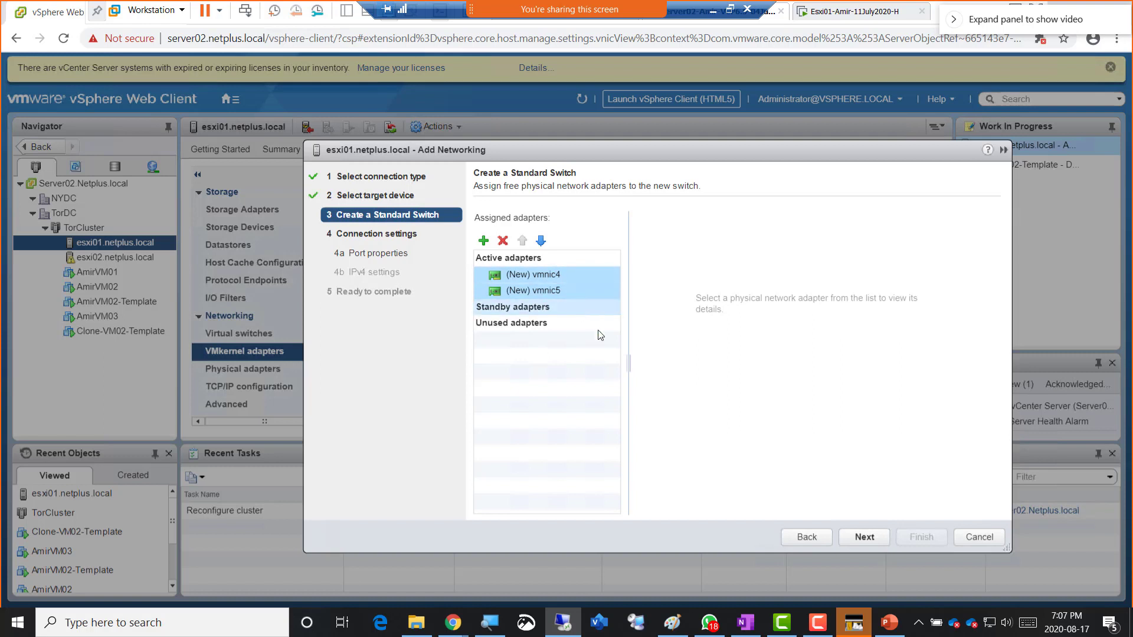
{"action": "left_click", "coordinate": [862, 538]}
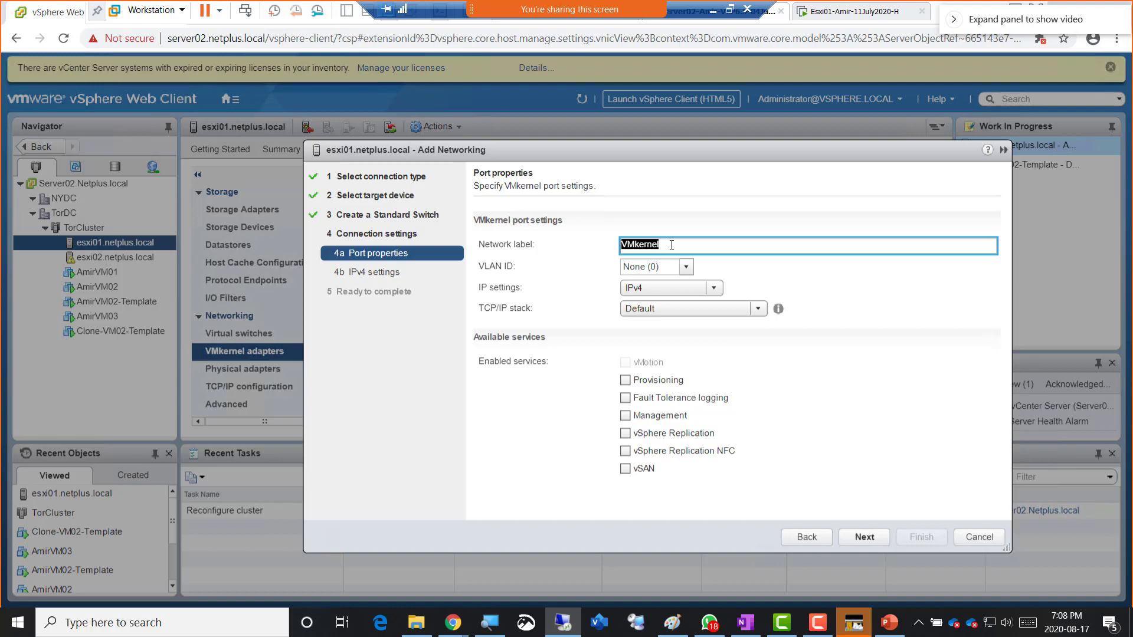
- Label the VMkernel port FT-Amir and enable Fault Tolerance logging
{"action": "type", "text": "FT-Amir"}
{"action": "left_click", "coordinate": [626, 401]}
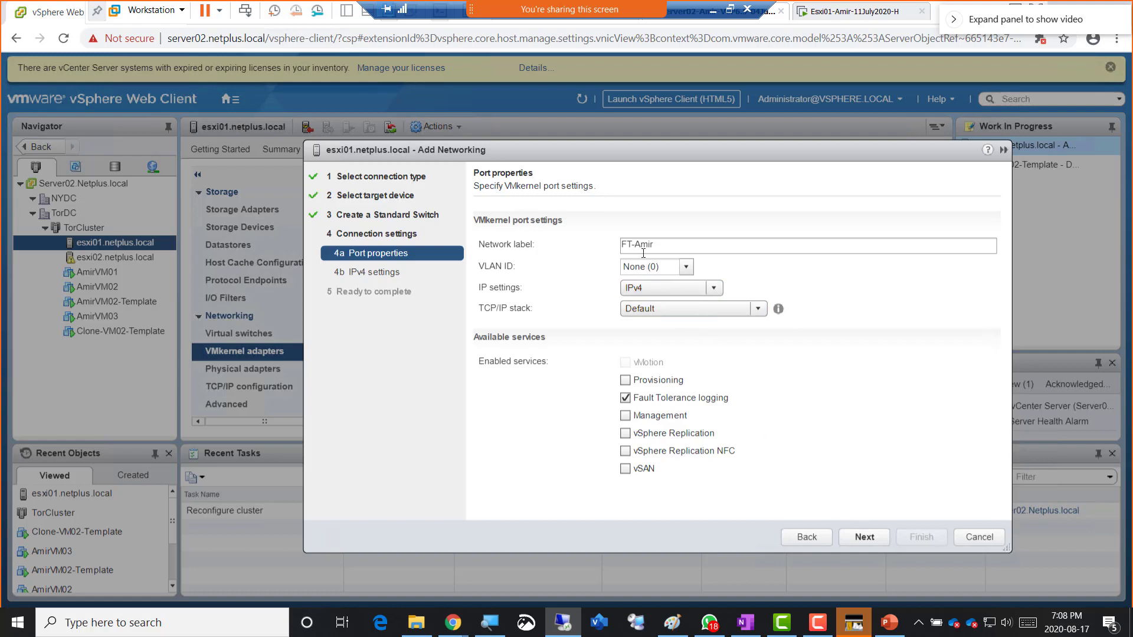
{"action": "left_click", "coordinate": [864, 537]}
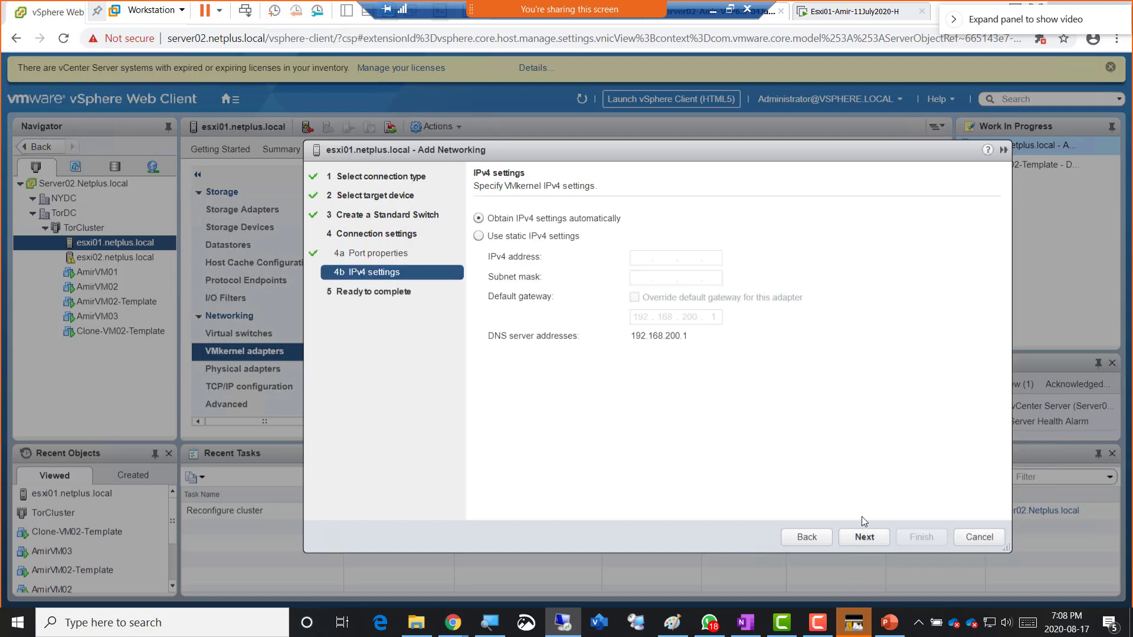
- Give the port static IPv4 192.168.200.12 with subnet mask 255.255.255.0
{"action": "left_click", "coordinate": [529, 239]}
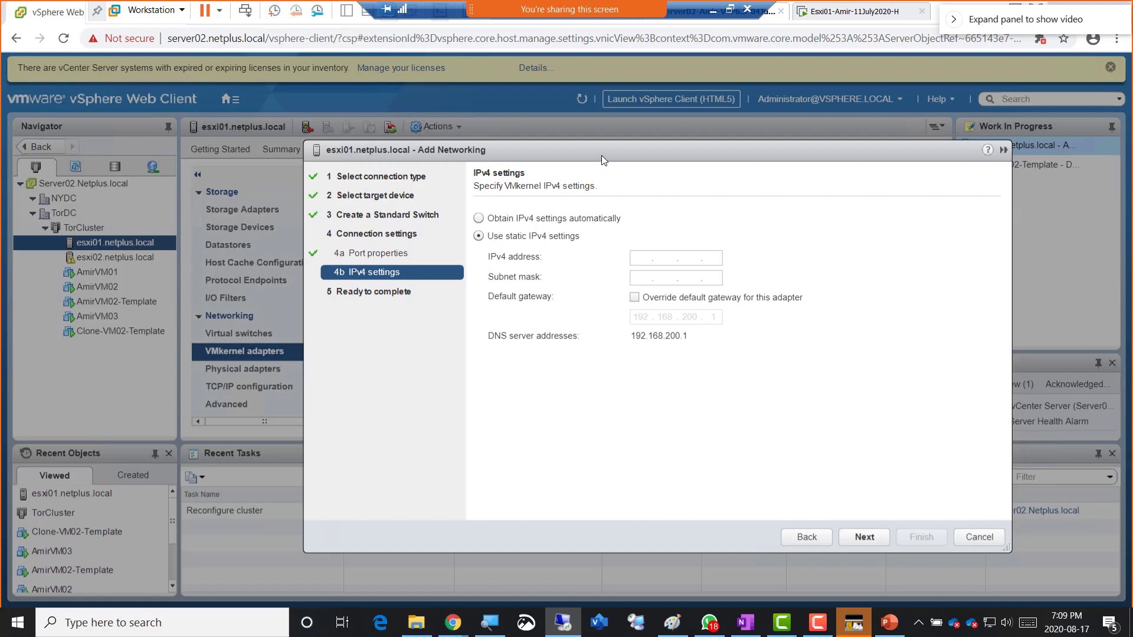
{"action": "left_click_drag", "start_coordinate": [601, 155], "coordinate": [561, 274]}
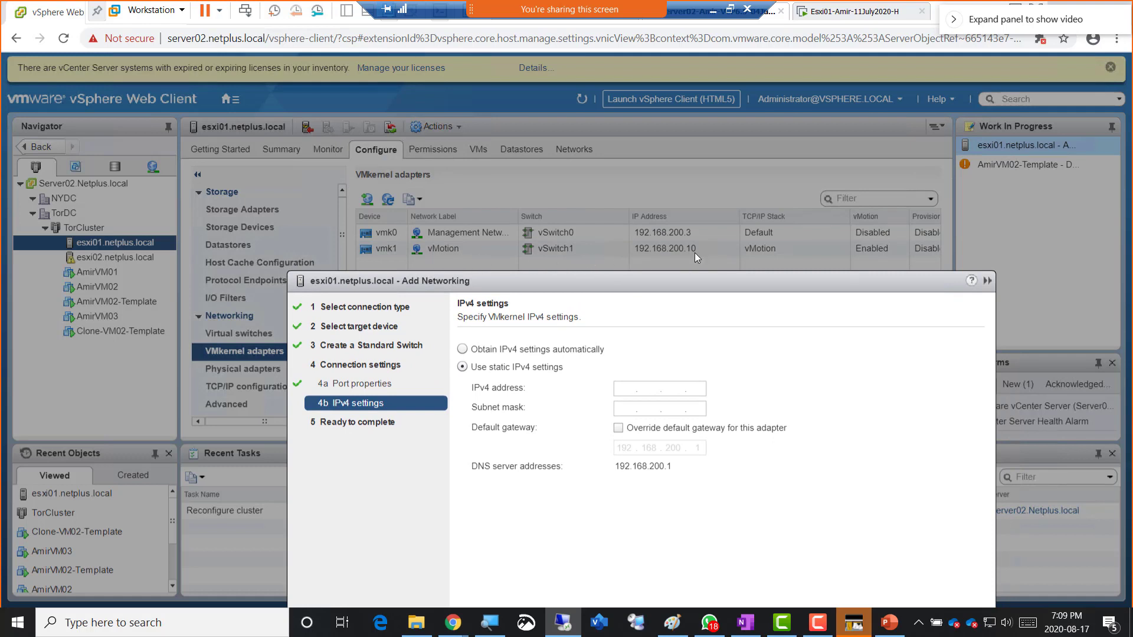
{"action": "left_click_drag", "start_coordinate": [678, 280], "coordinate": [672, 146]}
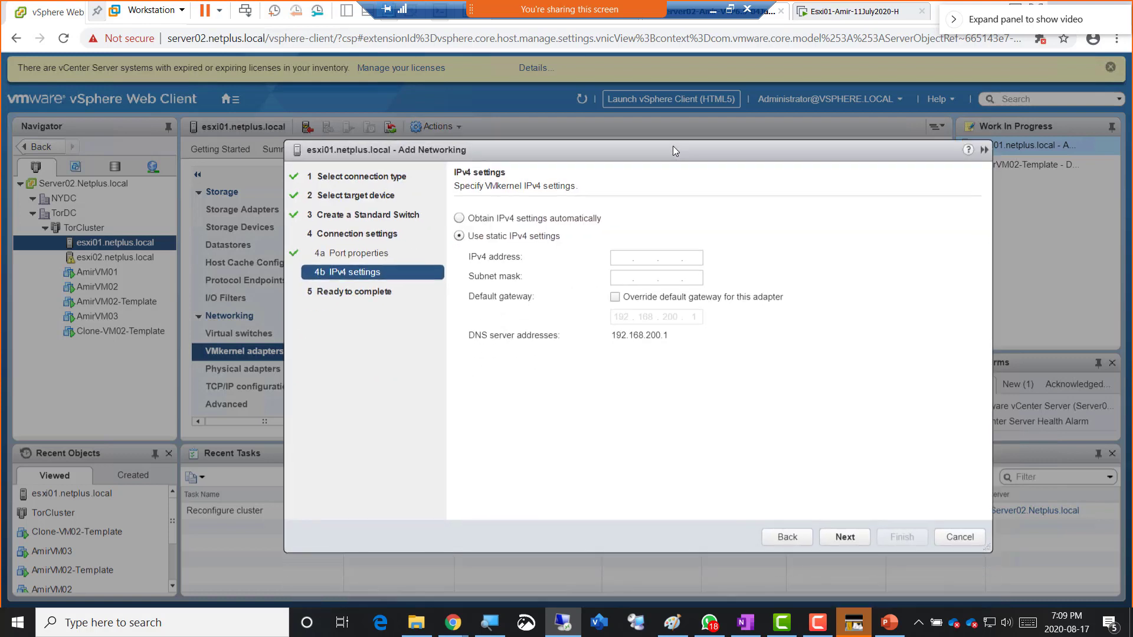
{"action": "left_click", "coordinate": [621, 257]}
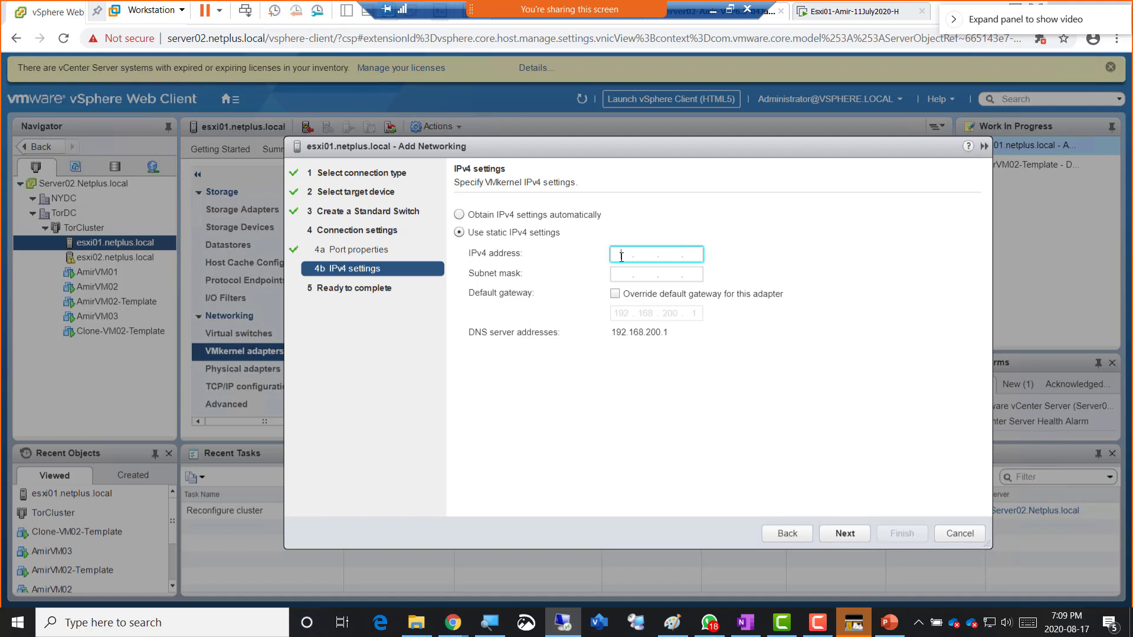
{"action": "type", "text": "192 . 168 . 200 . 12"}
{"action": "key", "text": "Tab"}
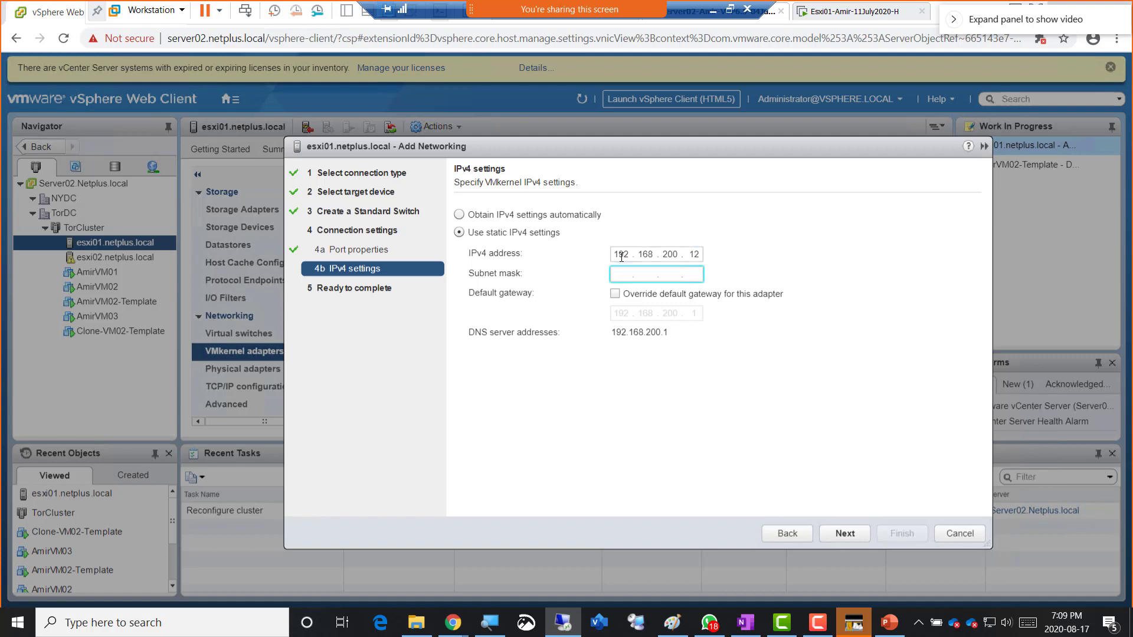
{"action": "type", "text": "255 . 255 . 255 . 0"}
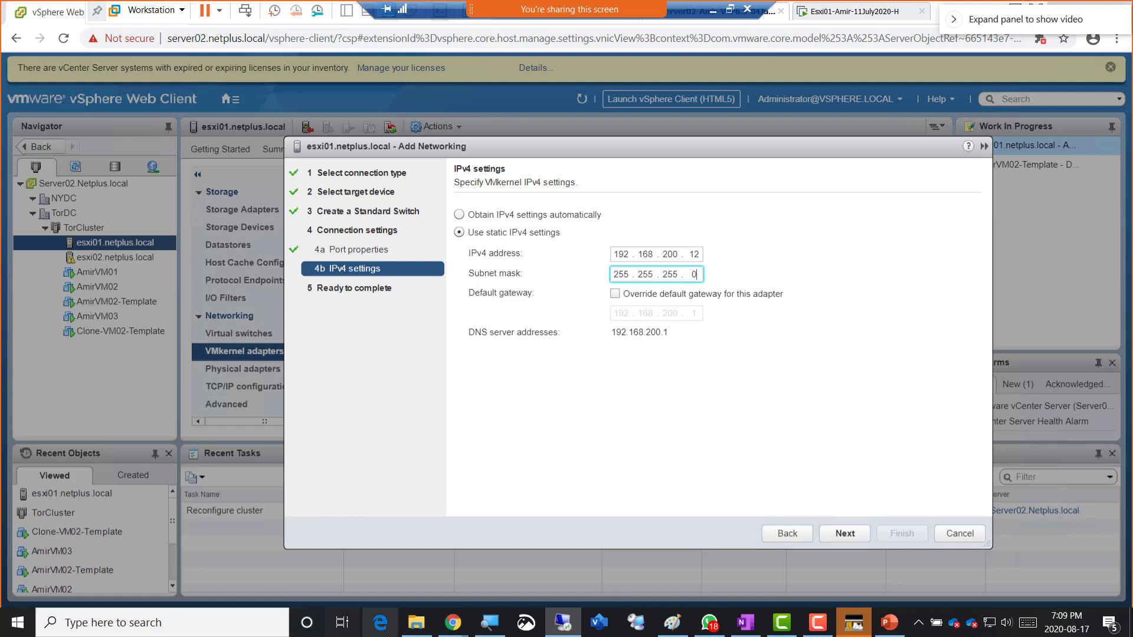
{"action": "left_click", "coordinate": [845, 533]}
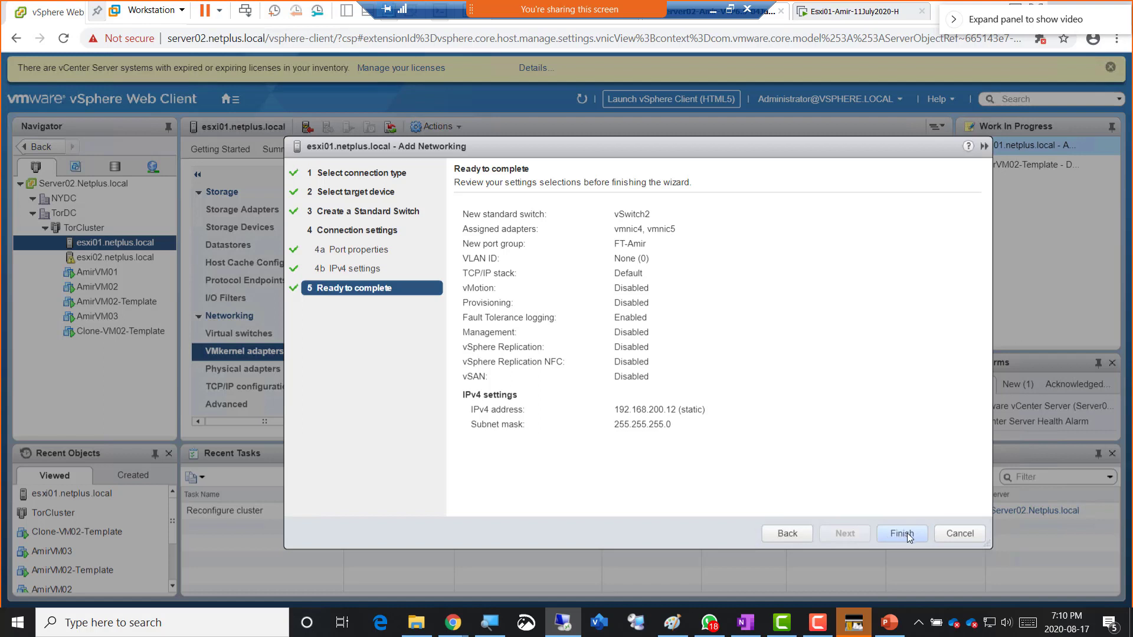
- Create vmk2 FT-Amir on vSwitch2 for esxi01, then show esxi02's VMkernel adapters
{"action": "left_click", "coordinate": [903, 533]}
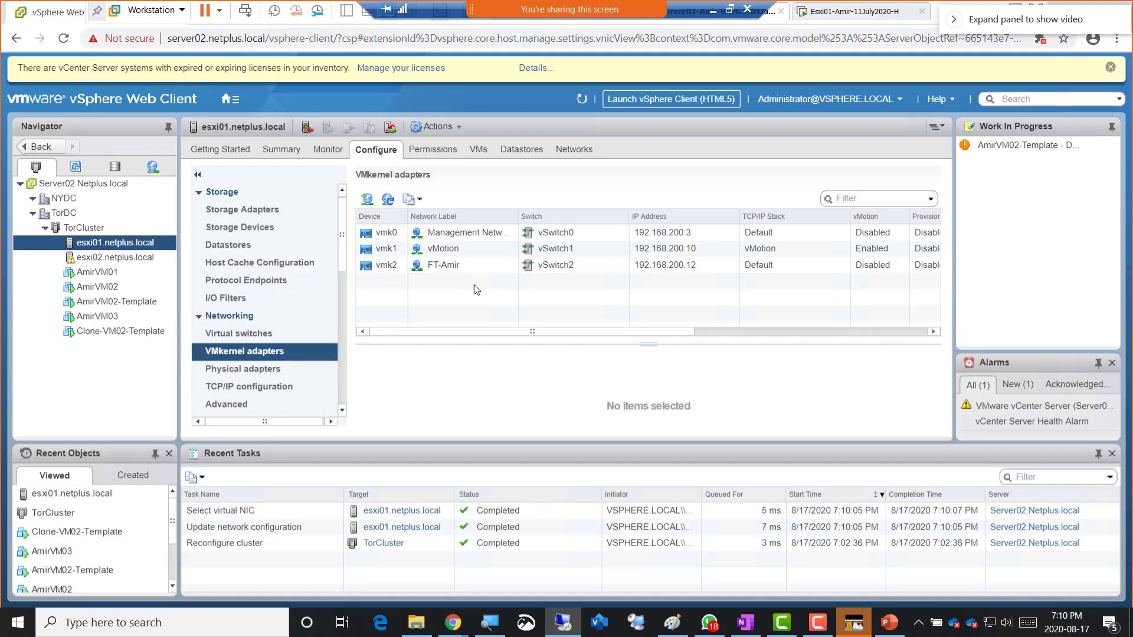
{"action": "left_click", "coordinate": [105, 257]}
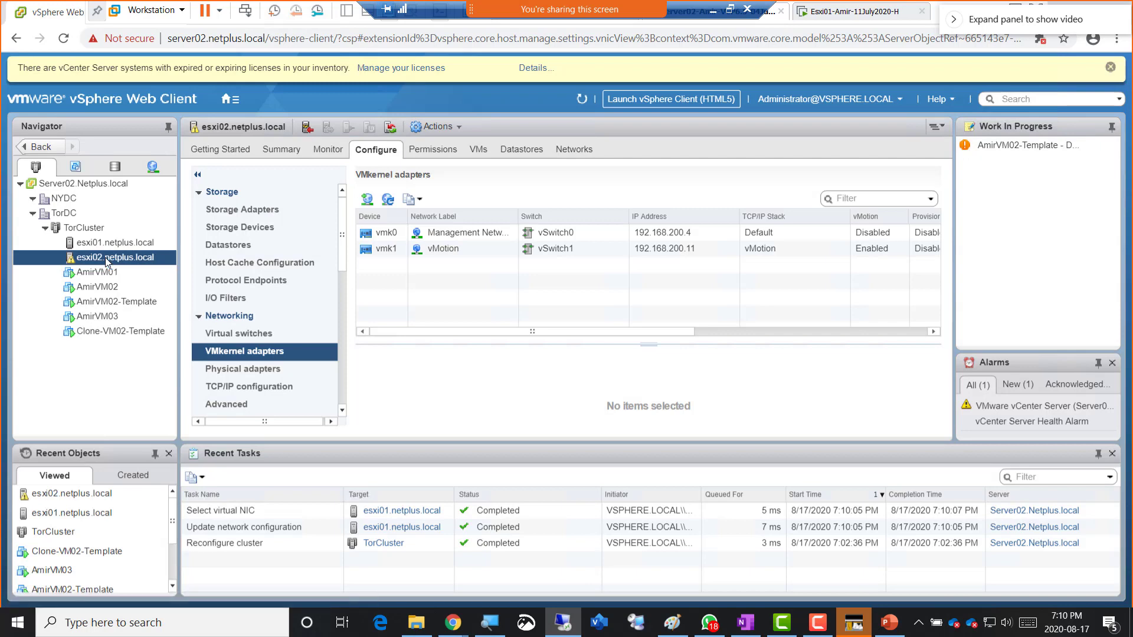
- Add a VMkernel network adapter to esxi02 on a new standard switch
{"action": "left_click", "coordinate": [367, 201]}
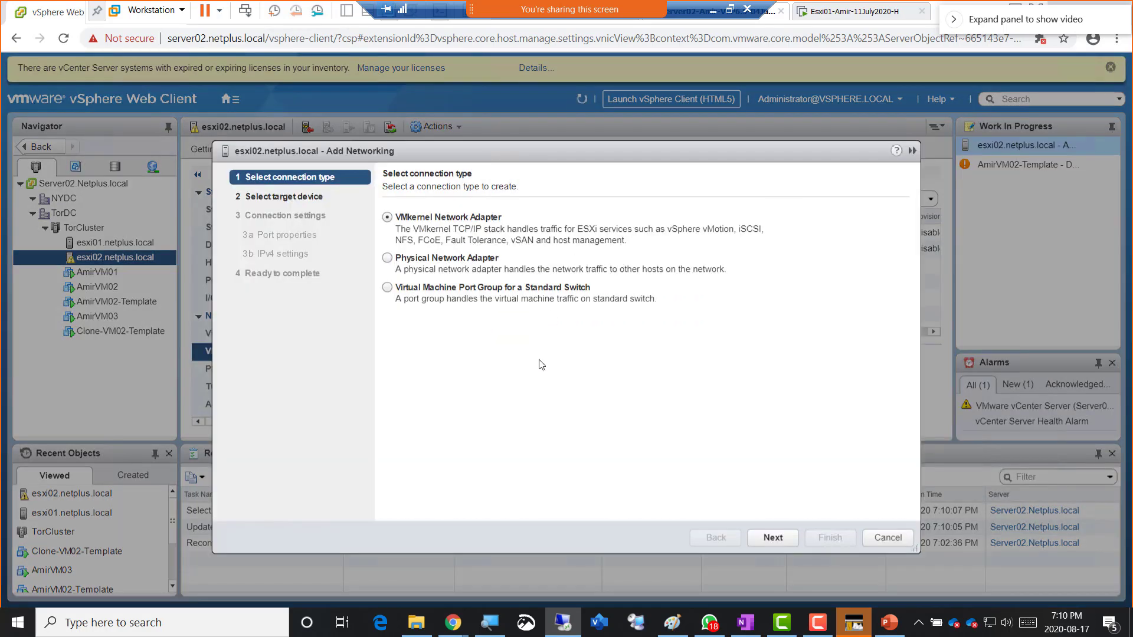
{"action": "left_click", "coordinate": [770, 545]}
{"action": "left_click", "coordinate": [439, 272]}
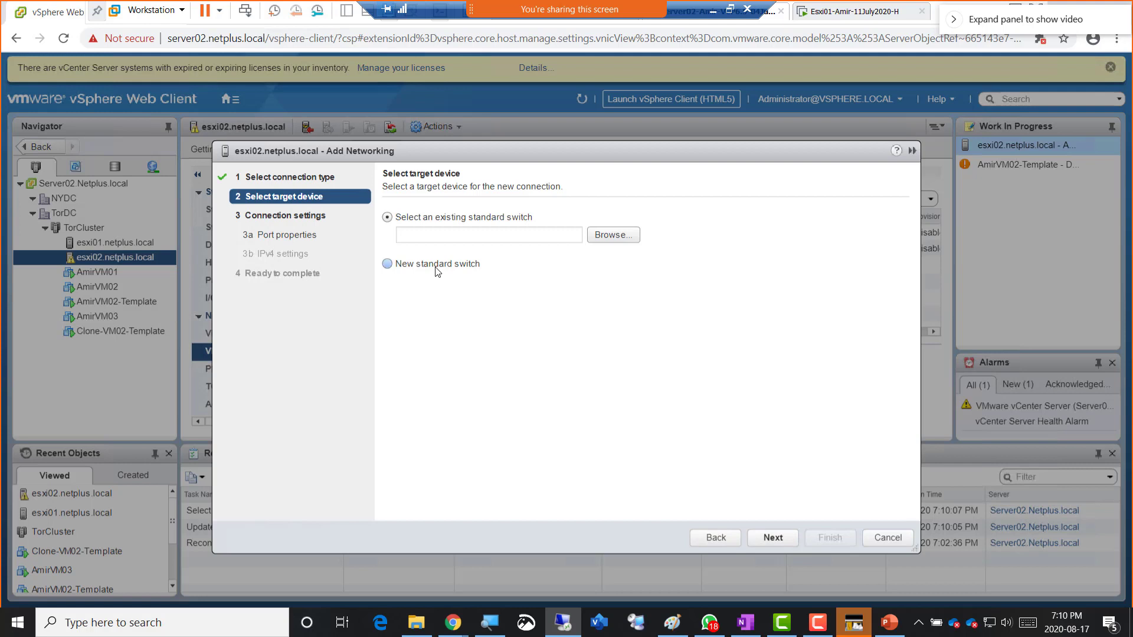
{"action": "left_click", "coordinate": [774, 539]}
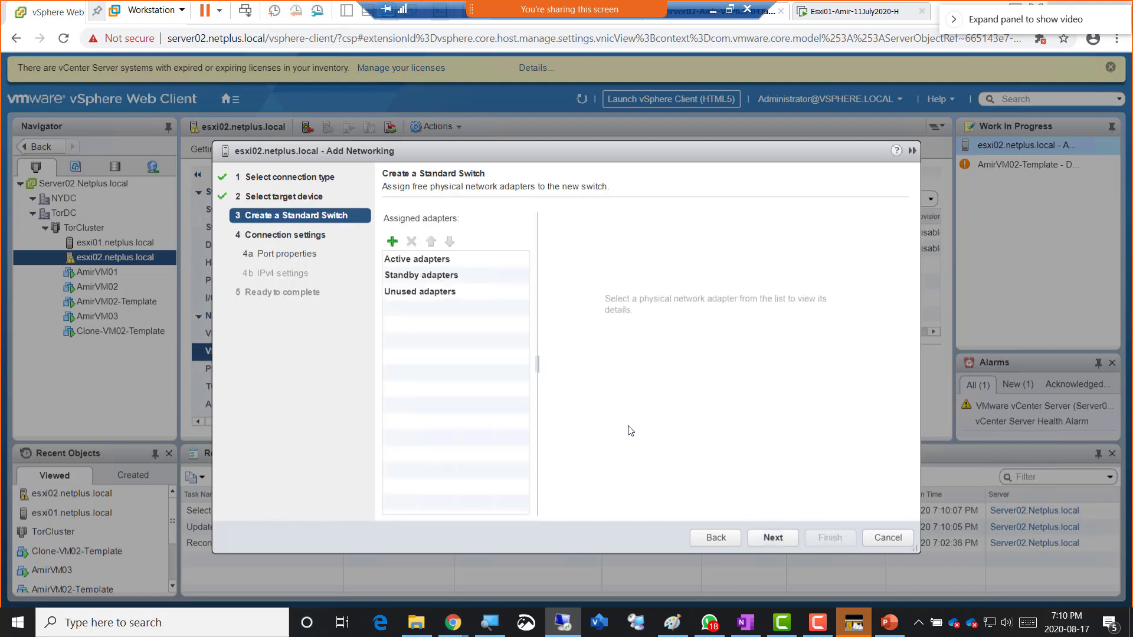
- Assign vmnic4 and vmnic5 as active adapters on esxi02's new switch
{"action": "left_click", "coordinate": [392, 243]}
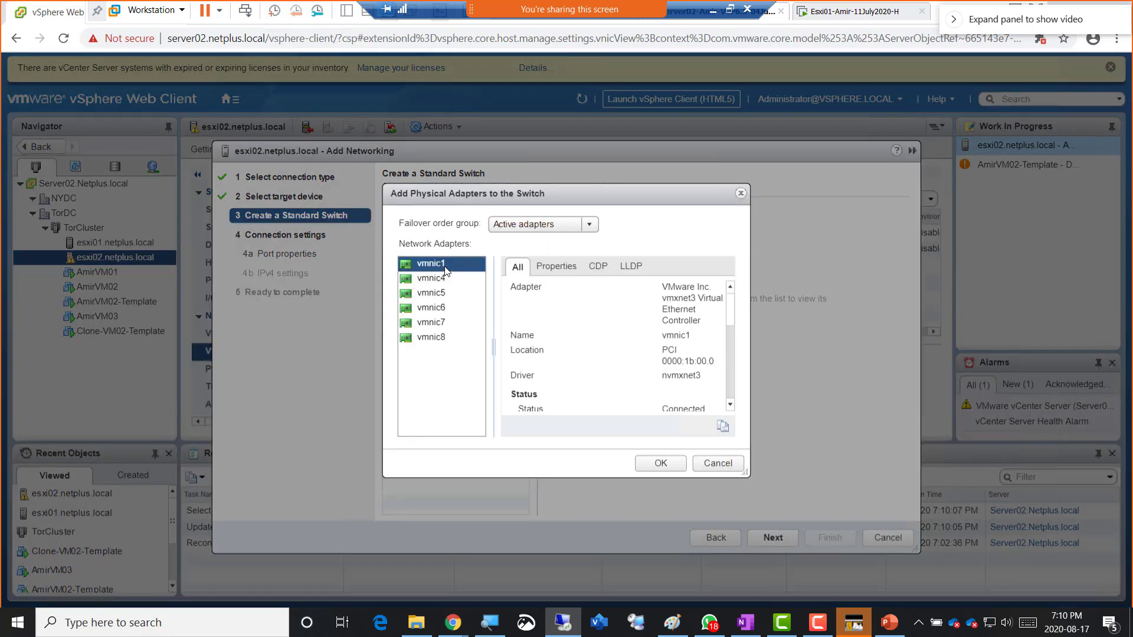
{"action": "left_click", "coordinate": [450, 280], "text": "ctrl"}
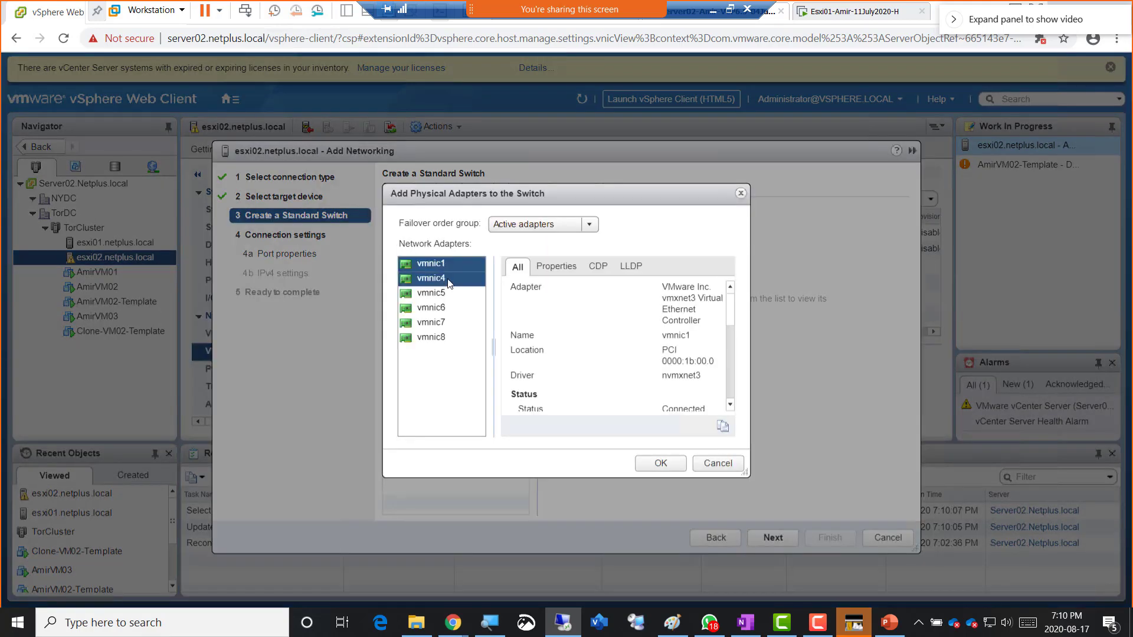
{"action": "left_click", "coordinate": [460, 265]}
{"action": "left_click", "coordinate": [448, 290], "text": "ctrl"}
{"action": "left_click", "coordinate": [448, 266]}
{"action": "left_click", "coordinate": [447, 279], "text": "ctrl"}
{"action": "left_click", "coordinate": [437, 289], "text": "ctrl"}
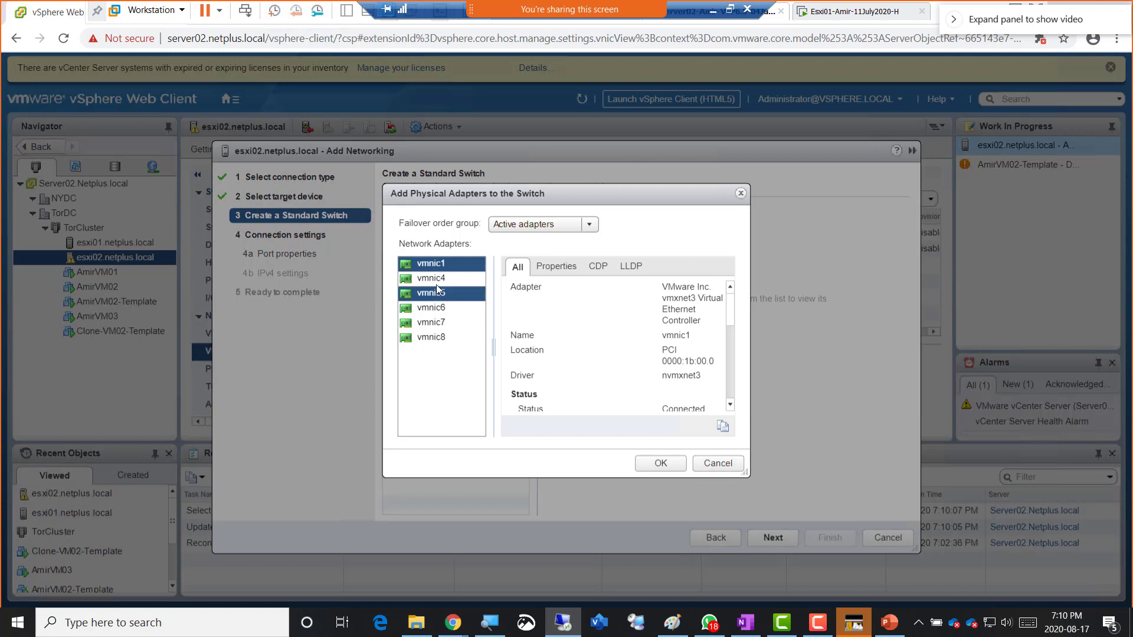
{"action": "left_click", "coordinate": [440, 283], "text": "ctrl"}
{"action": "left_click", "coordinate": [444, 283]}
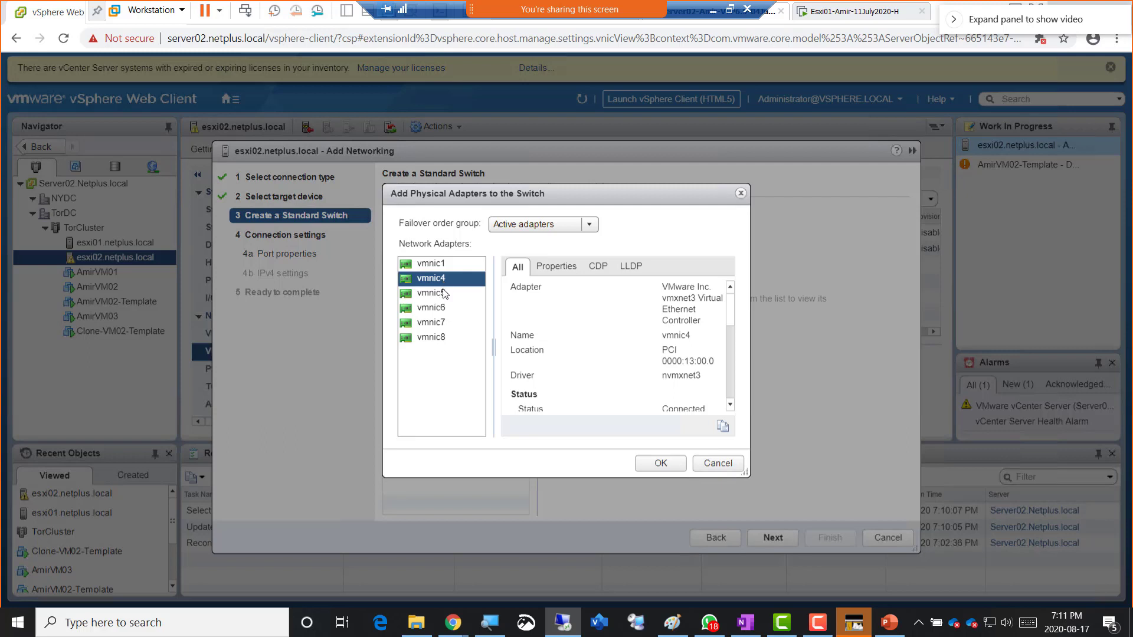
{"action": "left_click", "coordinate": [443, 293], "text": "ctrl"}
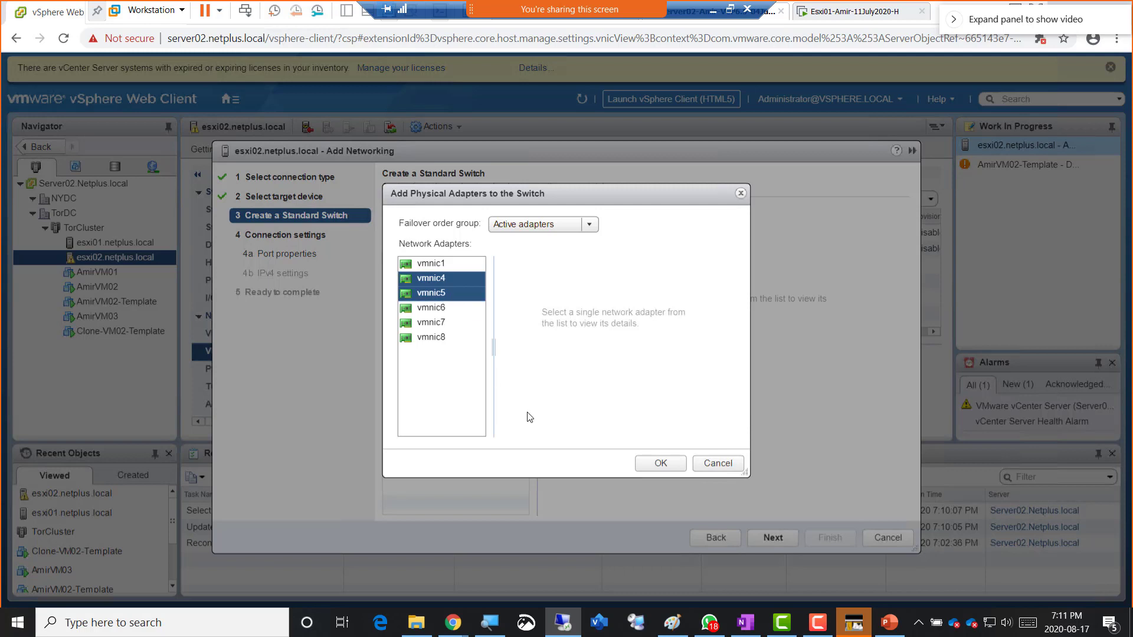
{"action": "left_click", "coordinate": [658, 465]}
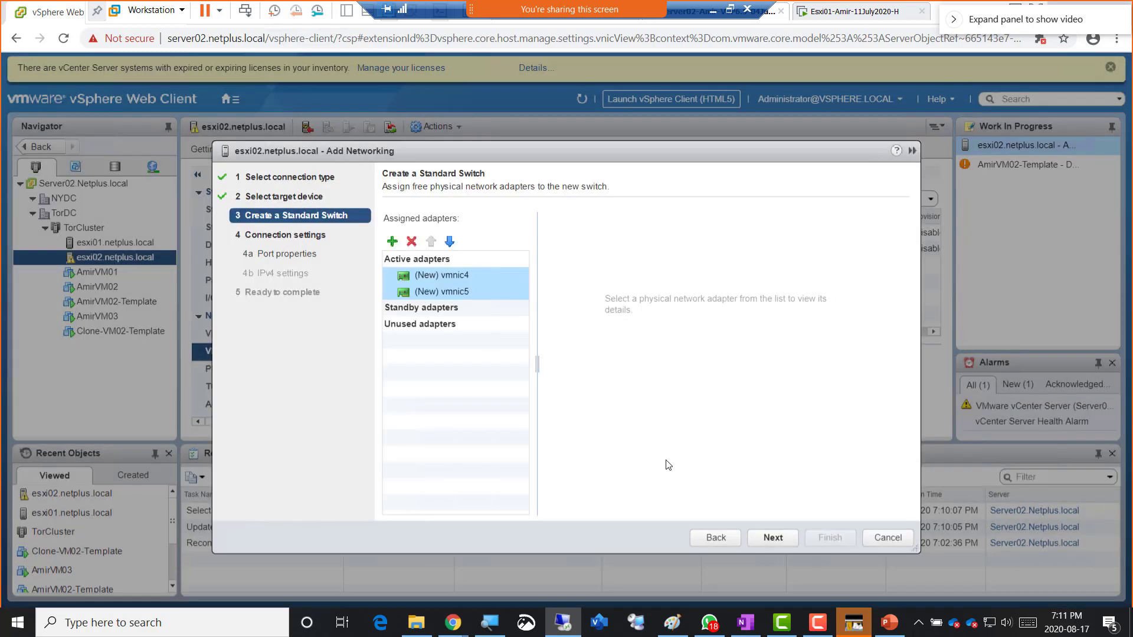
- Label esxi02's VMkernel port FT-Amir with Fault Tolerance logging enabled
{"action": "left_click", "coordinate": [773, 538]}
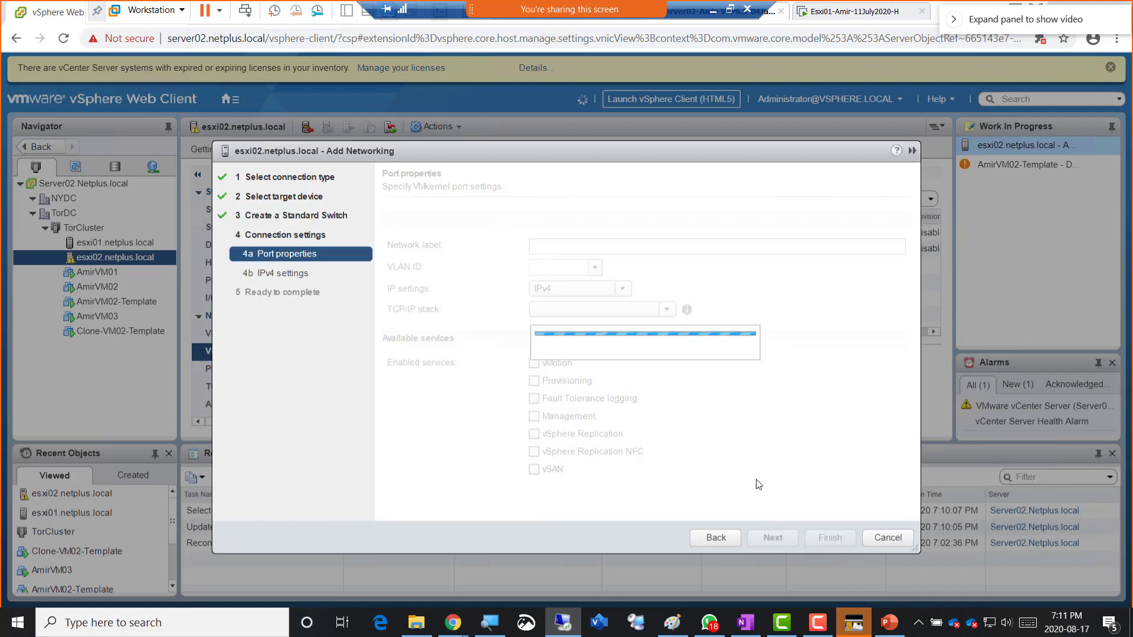
{"action": "type", "text": "FT-Amir"}
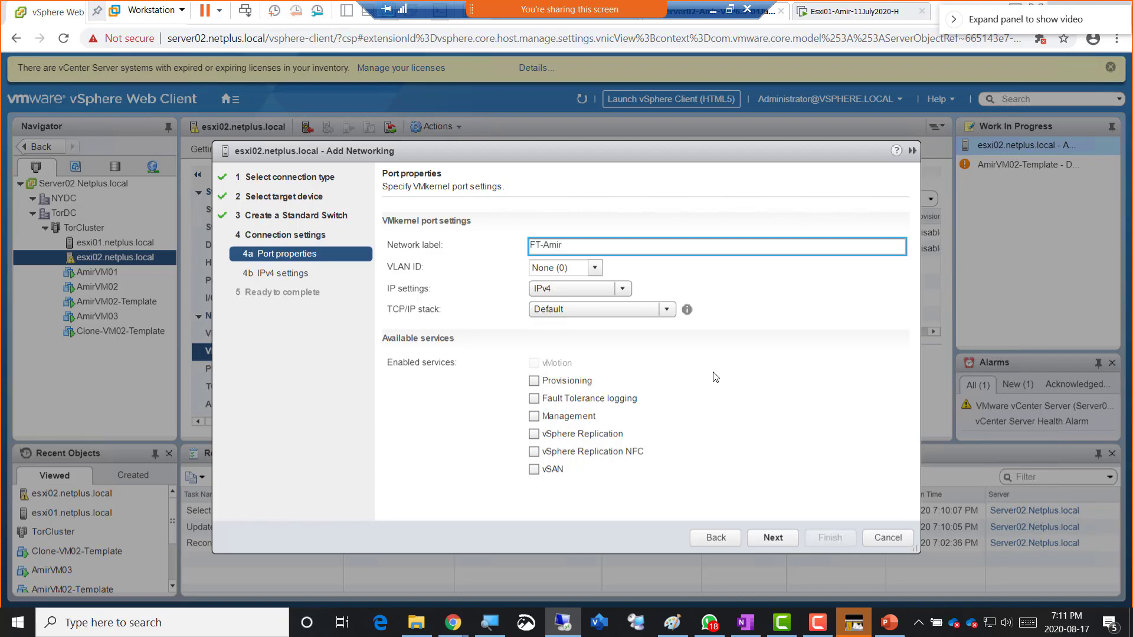
{"action": "left_click", "coordinate": [534, 399]}
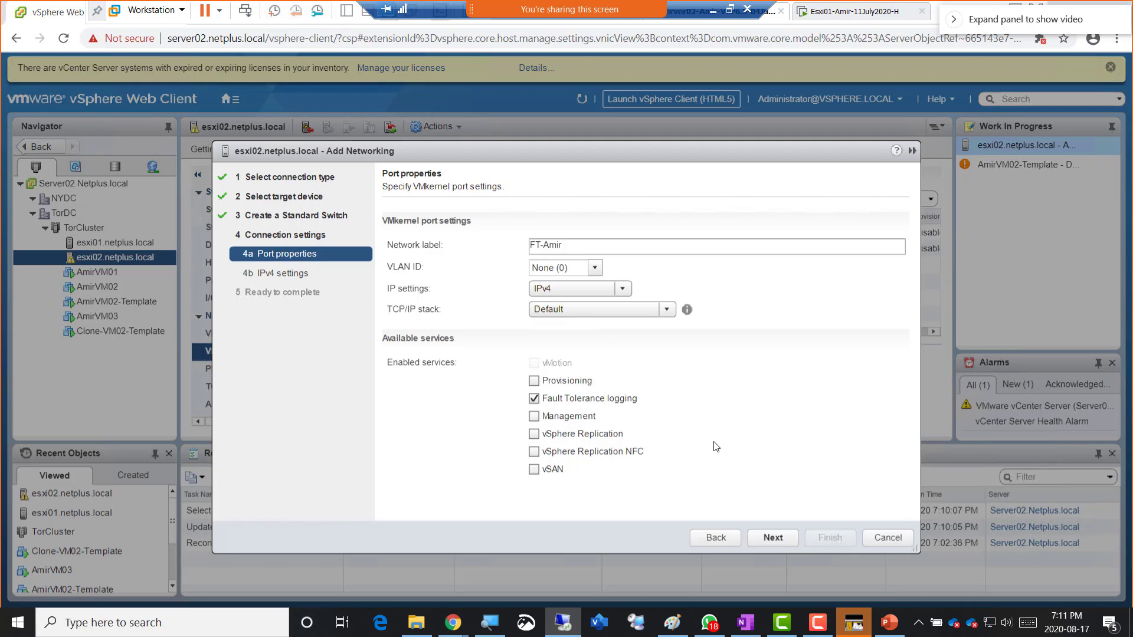
- Give esxi02's FT-Amir adapter static IPv4 192.168.200.13 with subnet mask 255.255.255.0
{"action": "left_click", "coordinate": [781, 536]}
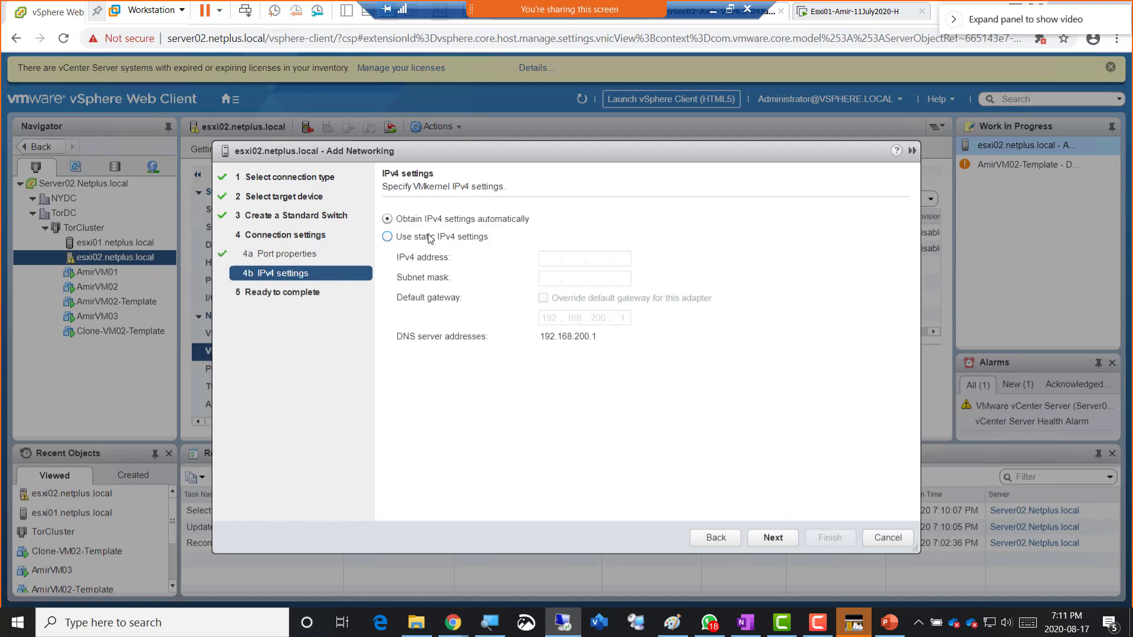
{"action": "left_click", "coordinate": [430, 238]}
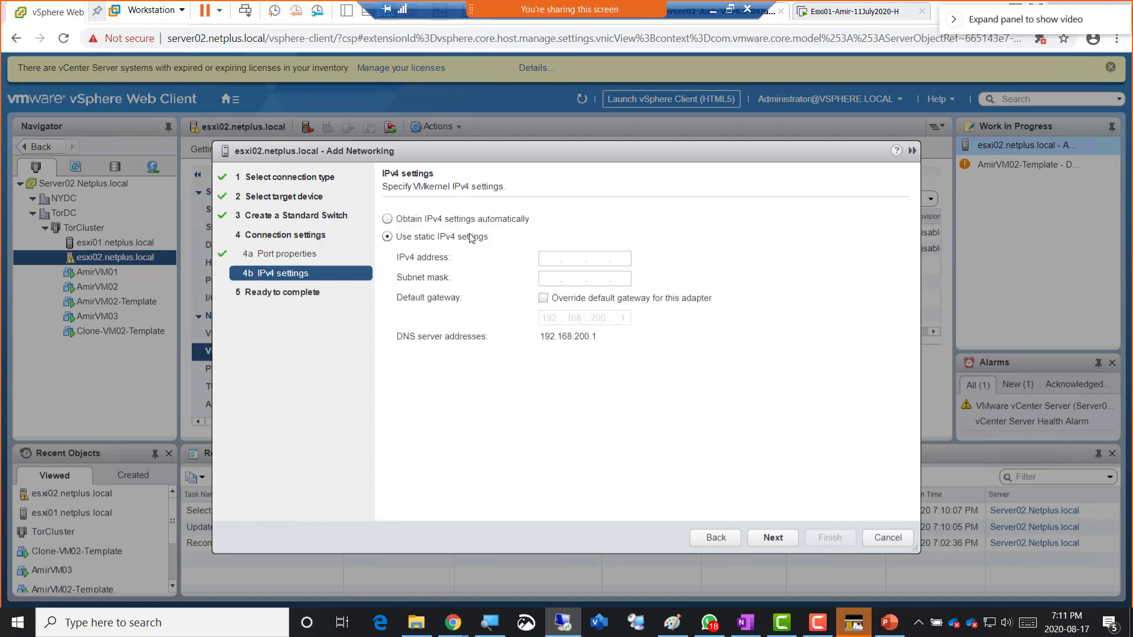
{"action": "left_click", "coordinate": [549, 260]}
{"action": "type", "text": "192 . 168 . 200 . 13"}
{"action": "key", "text": "Tab"}
{"action": "type", "text": "255 . 255 . 255 . 0"}
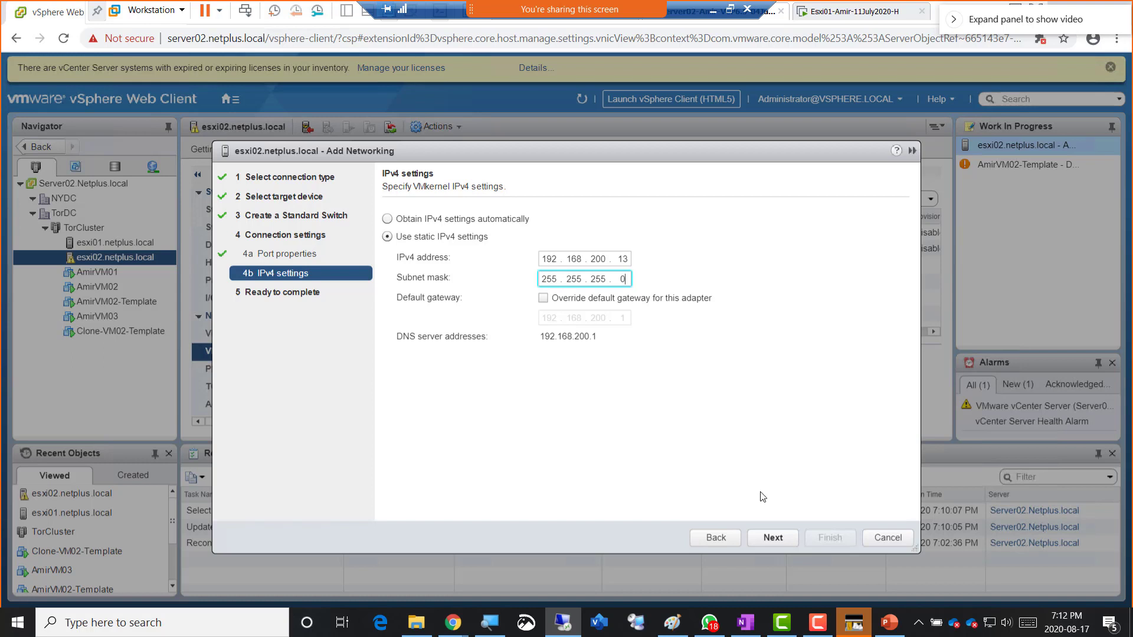
- Review the summary and finish creating vmk2 FT-Amir on esxi02's vSwitch2
{"action": "left_click", "coordinate": [774, 539]}
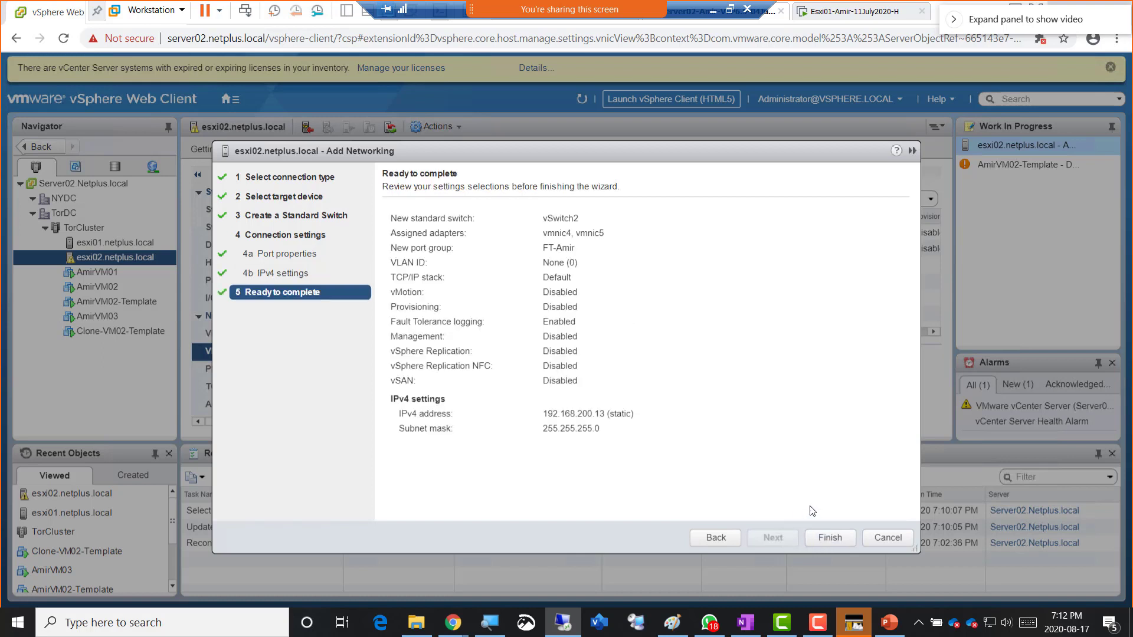
{"action": "left_click", "coordinate": [830, 538]}
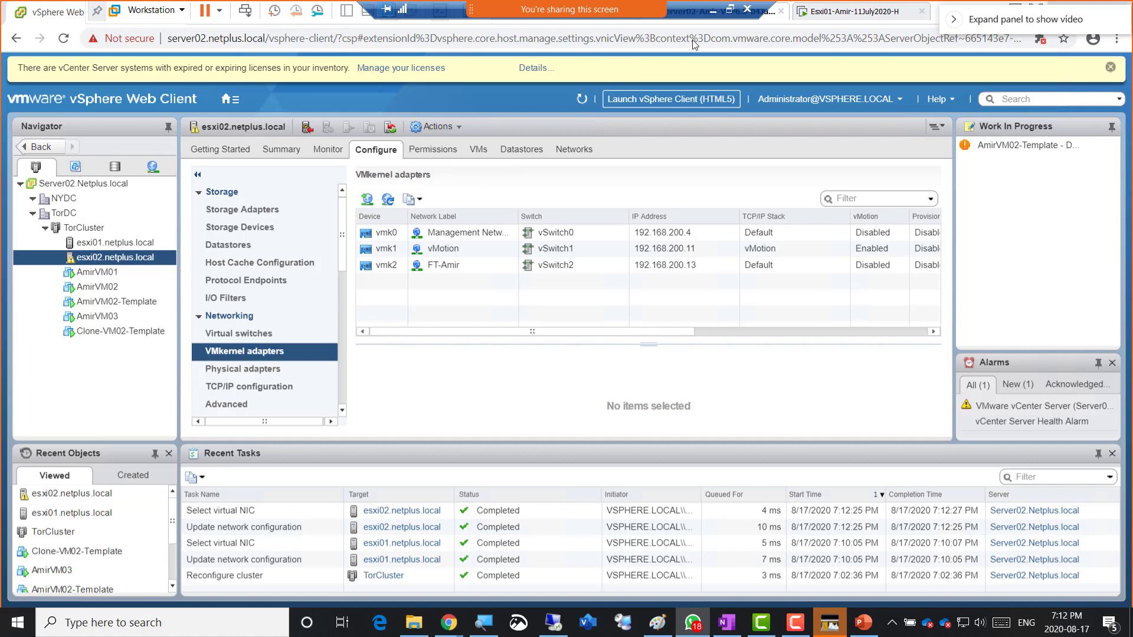
- Return to PowerPoint slide 18 'Lab Steps' and mark the network adapter and FT logging steps
{"action": "left_click", "coordinate": [713, 10]}
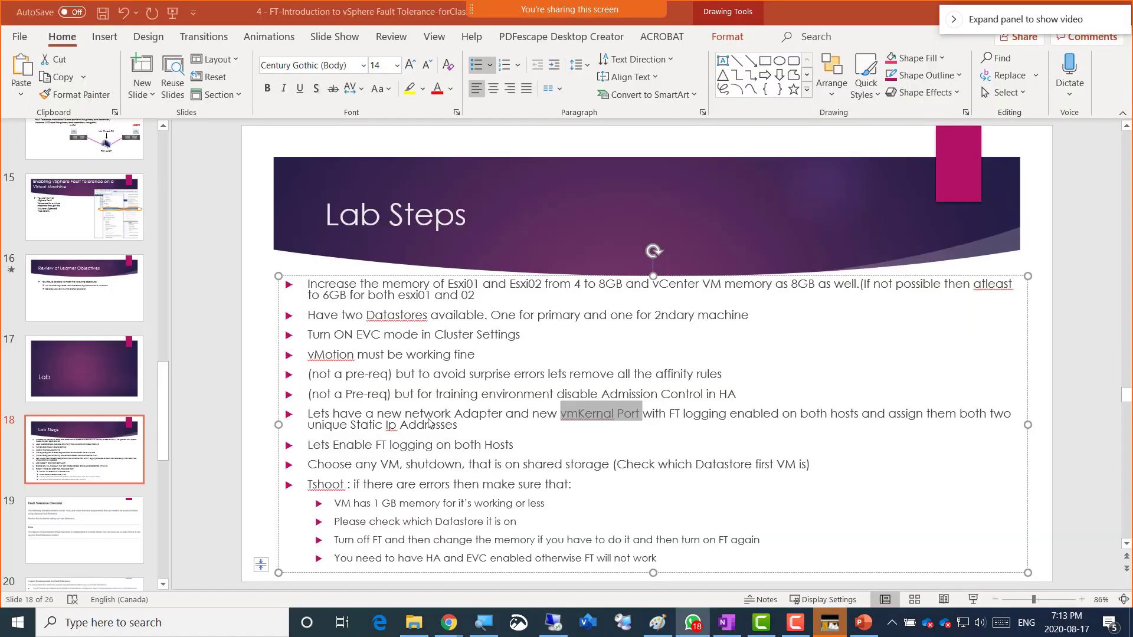
{"action": "left_click_drag", "start_coordinate": [310, 414], "coordinate": [472, 426]}
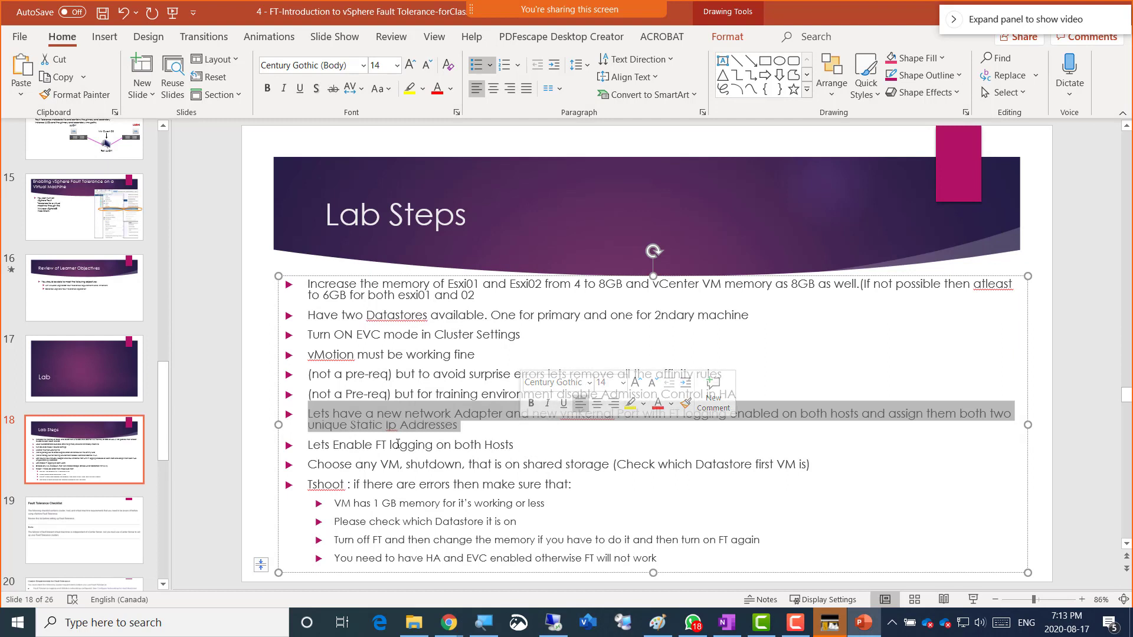
{"action": "left_click_drag", "start_coordinate": [306, 445], "coordinate": [517, 445]}
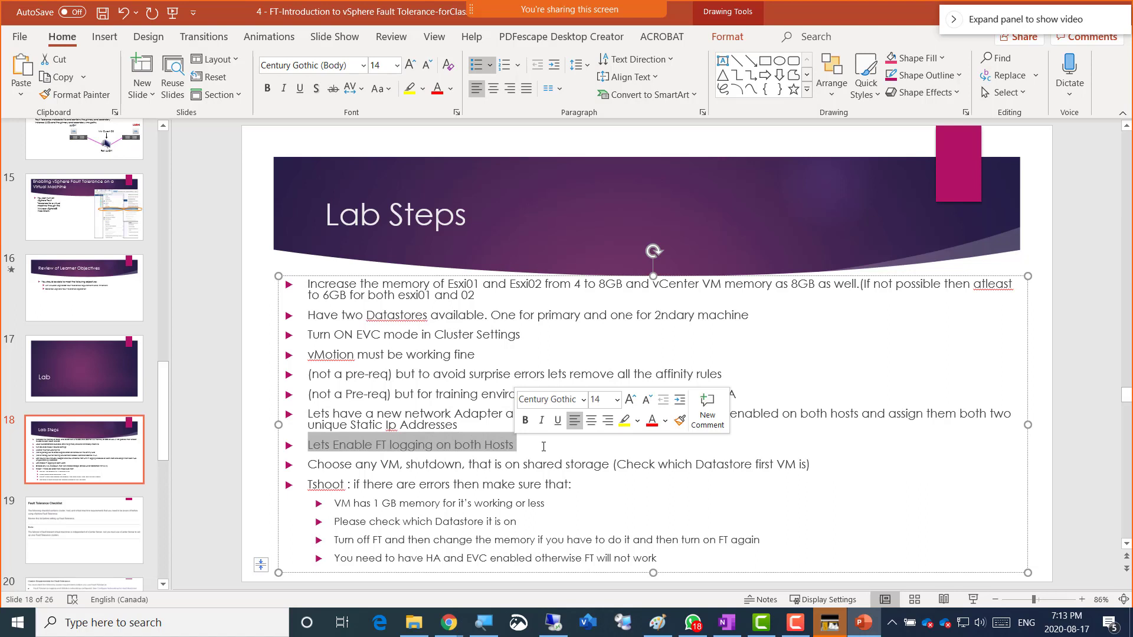
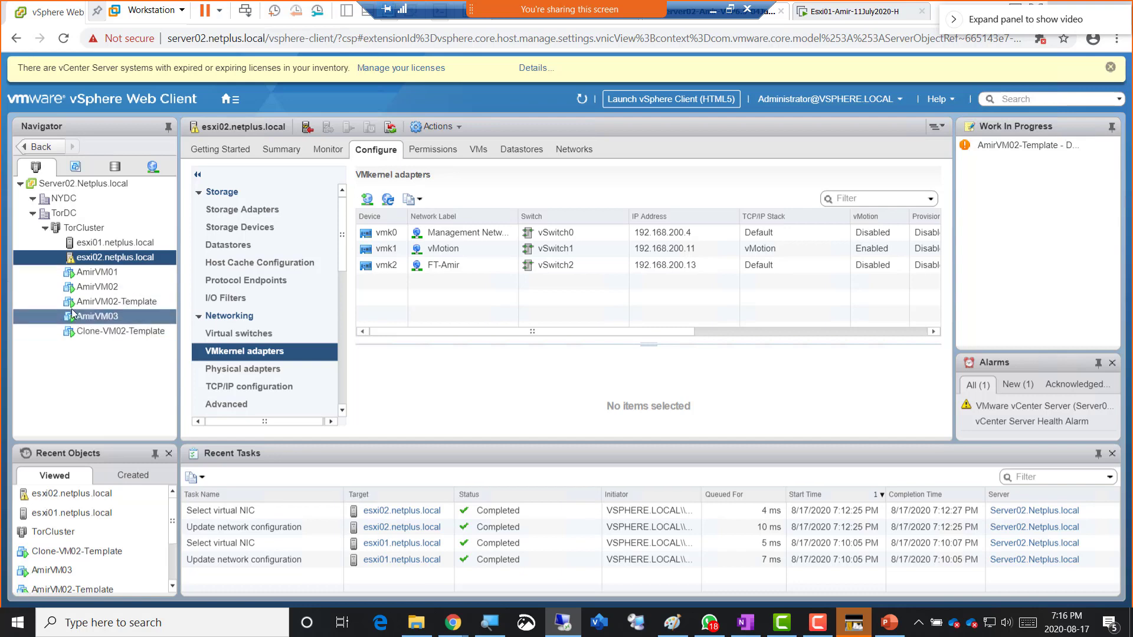
- Power off AmirVM01 from its Power menu and confirm with Yes
{"action": "right_click", "coordinate": [107, 276]}
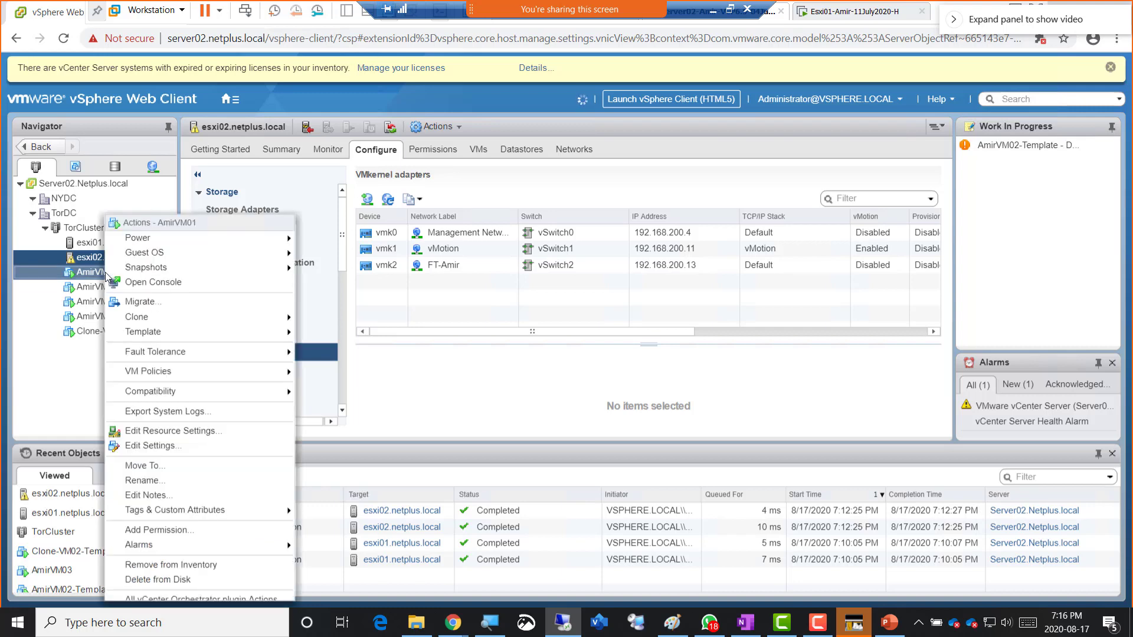
{"action": "mouse_move", "coordinate": [215, 236]}
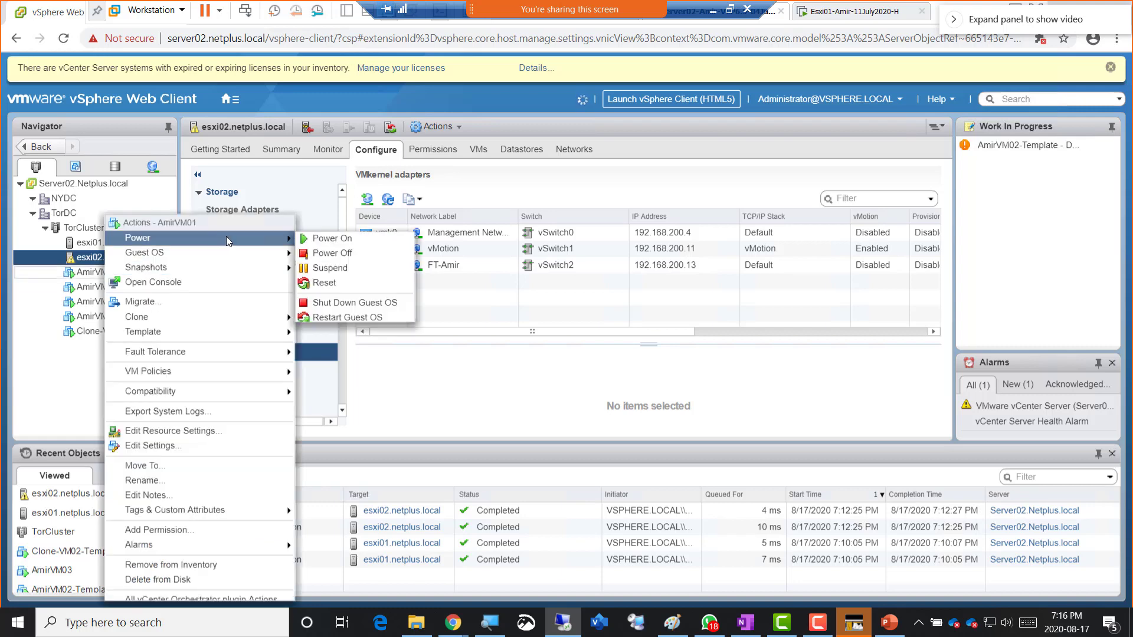
{"action": "left_click", "coordinate": [330, 253]}
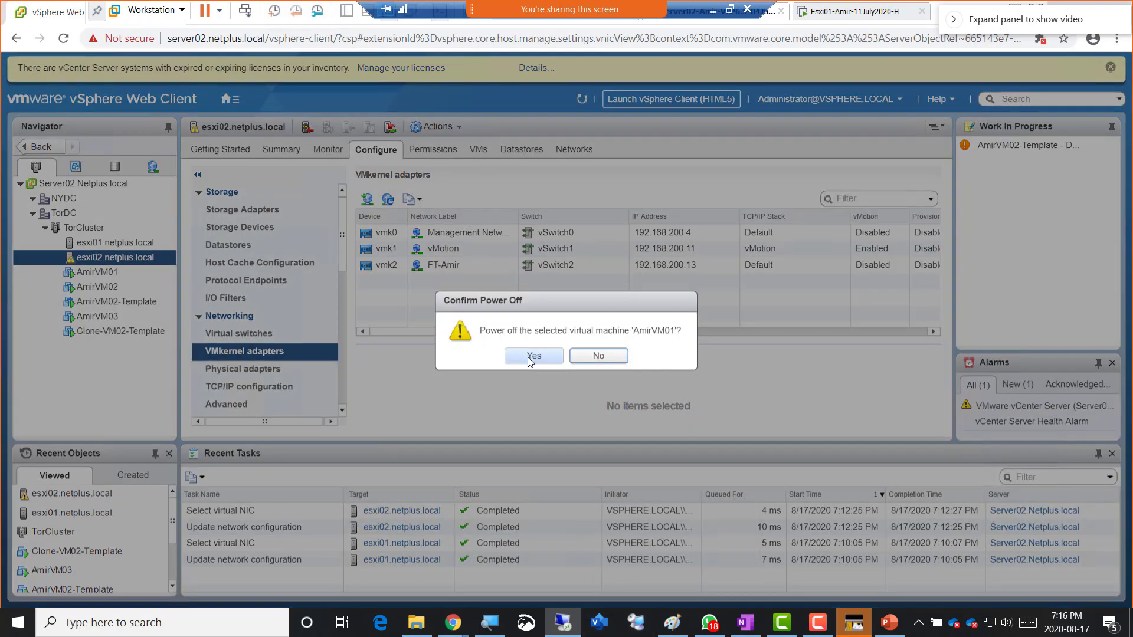
{"action": "left_click", "coordinate": [530, 356]}
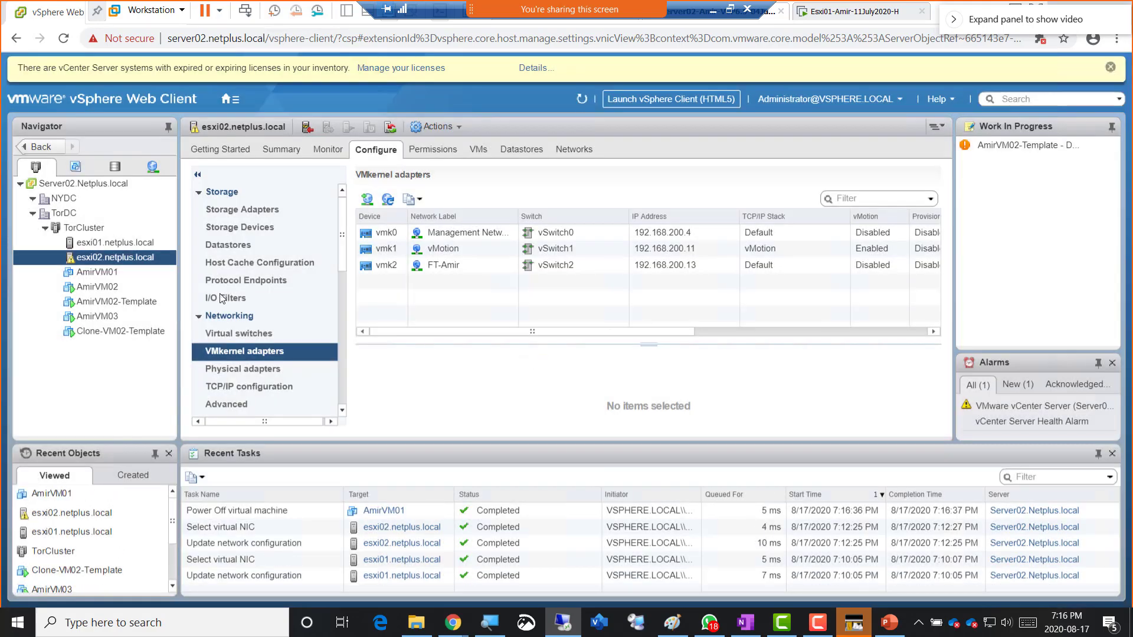
- Power off AmirVM02-Template from esxi01's VMs list, then show esxi02's virtual machines
{"action": "left_click", "coordinate": [104, 244]}
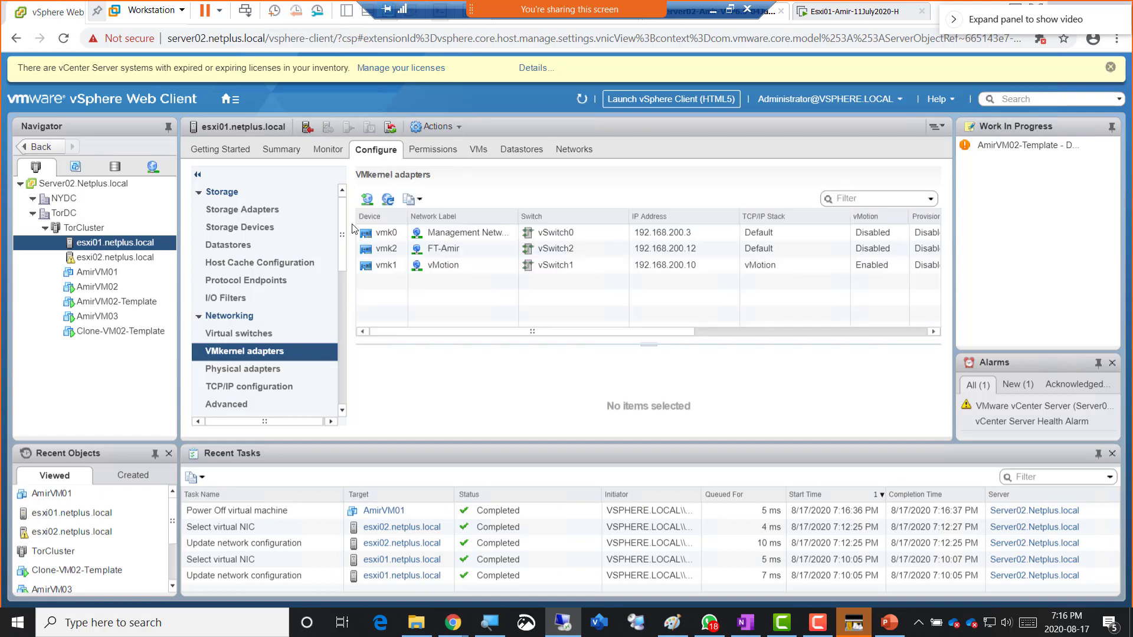
{"action": "left_click", "coordinate": [480, 151]}
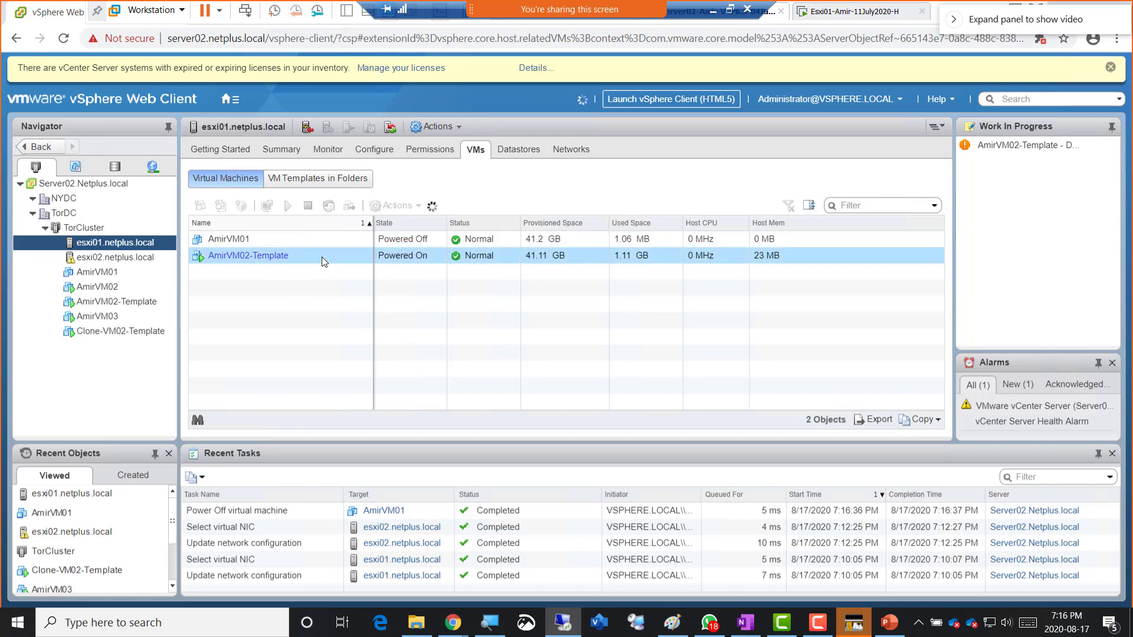
{"action": "left_click", "coordinate": [298, 255]}
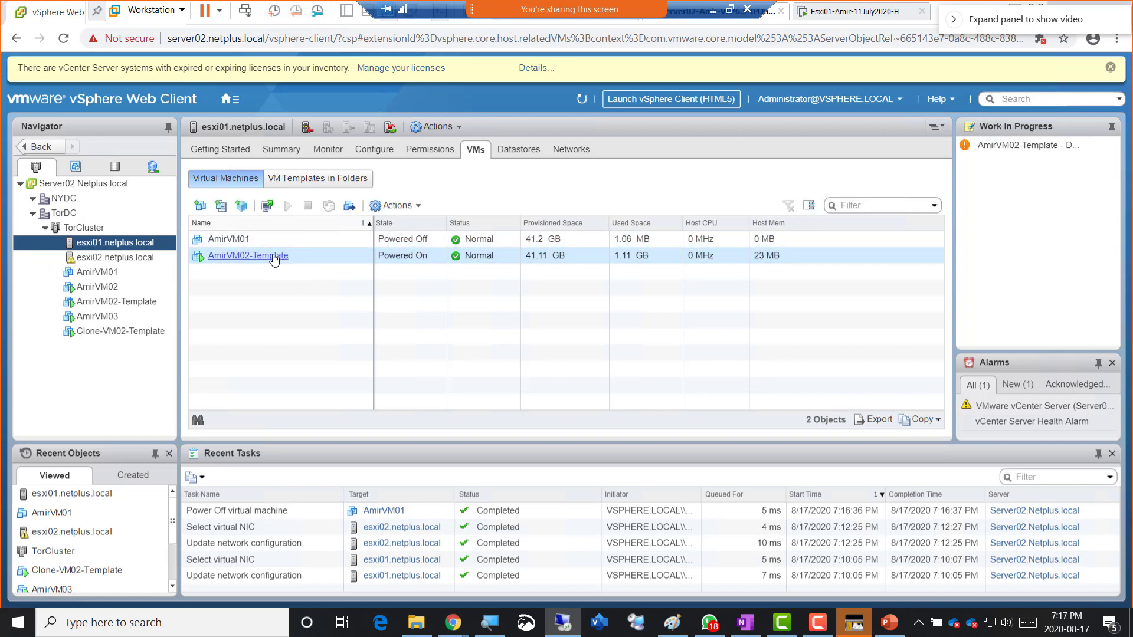
{"action": "right_click", "coordinate": [273, 258]}
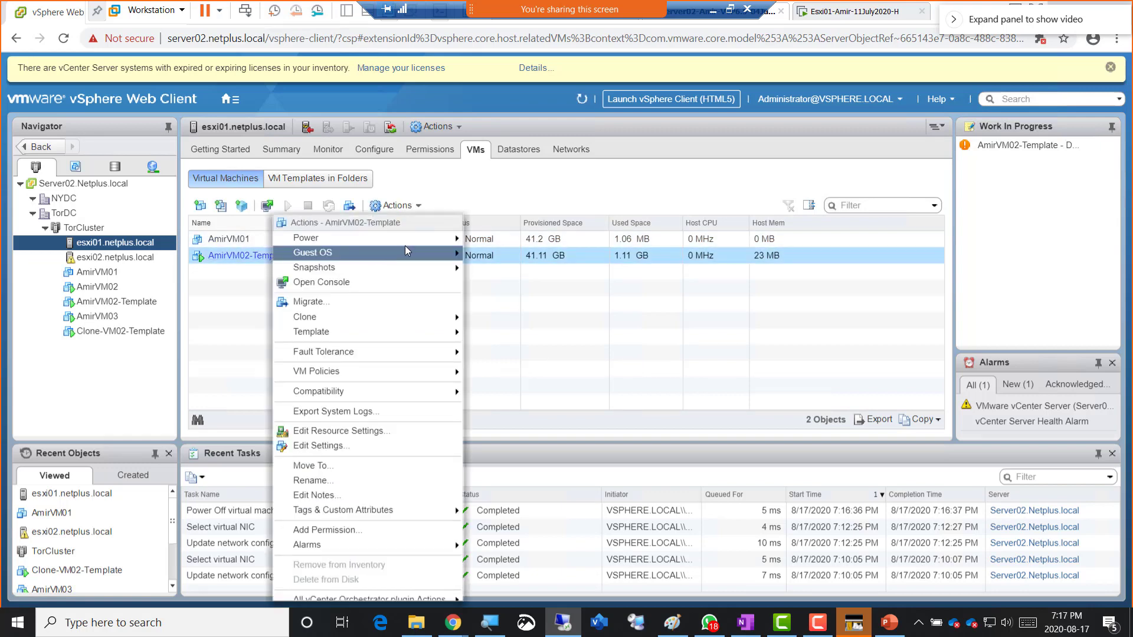
{"action": "mouse_move", "coordinate": [417, 244]}
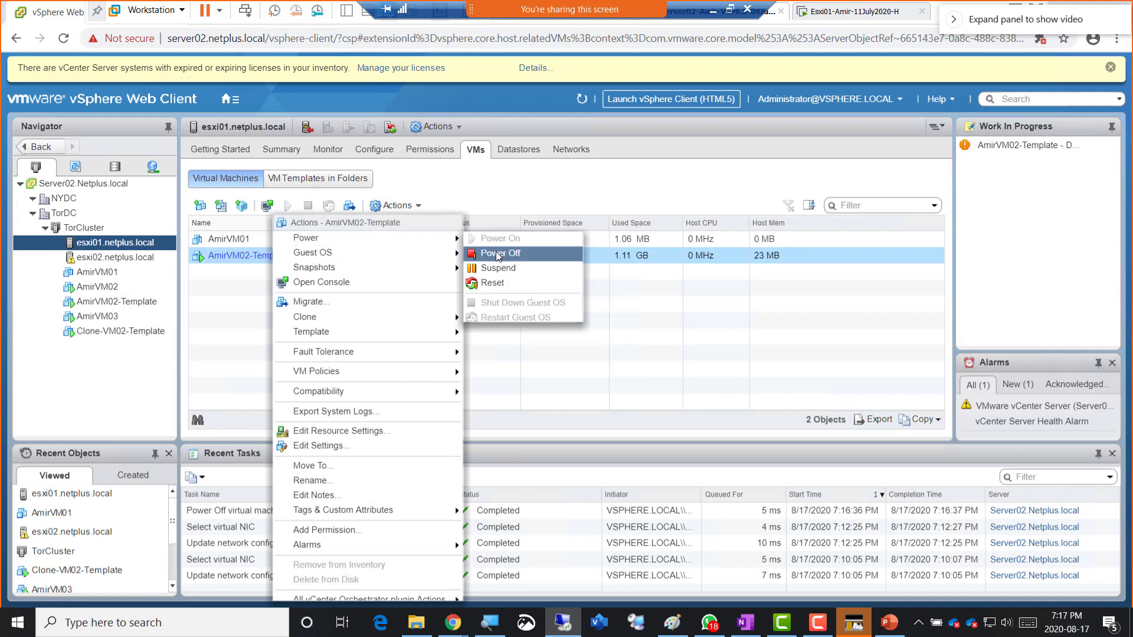
{"action": "left_click", "coordinate": [498, 253]}
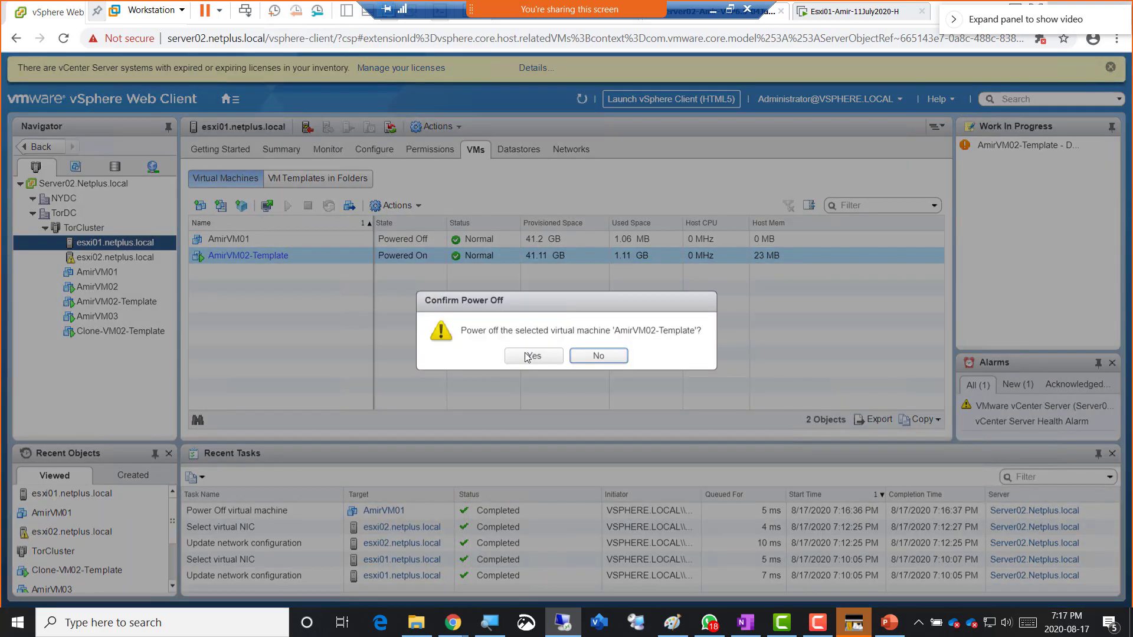
{"action": "left_click", "coordinate": [527, 357]}
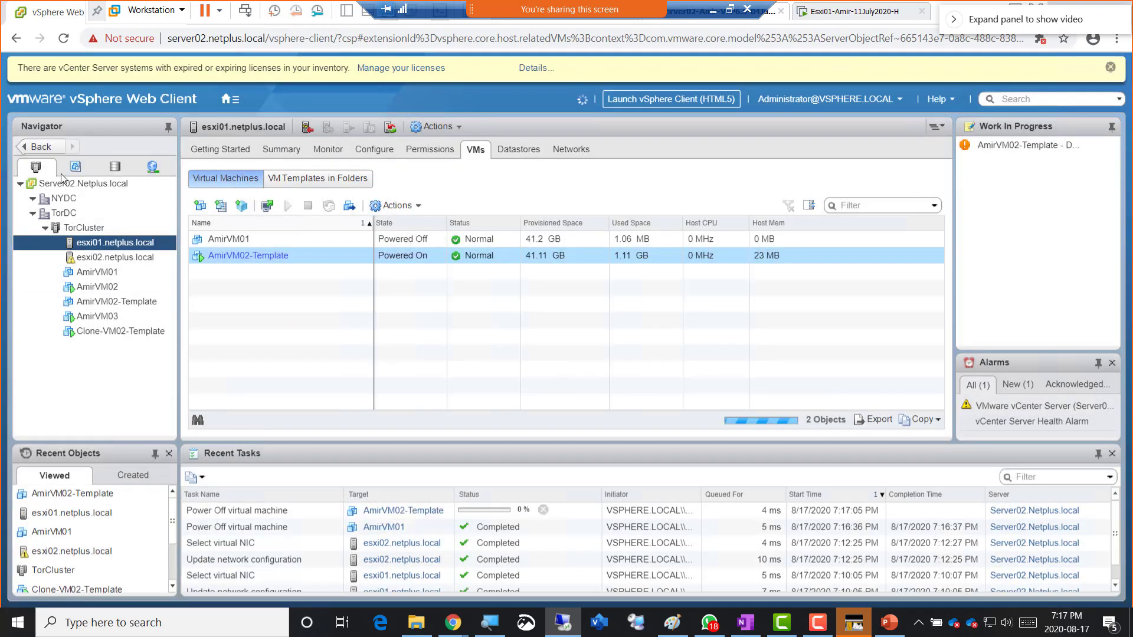
{"action": "left_click", "coordinate": [106, 258]}
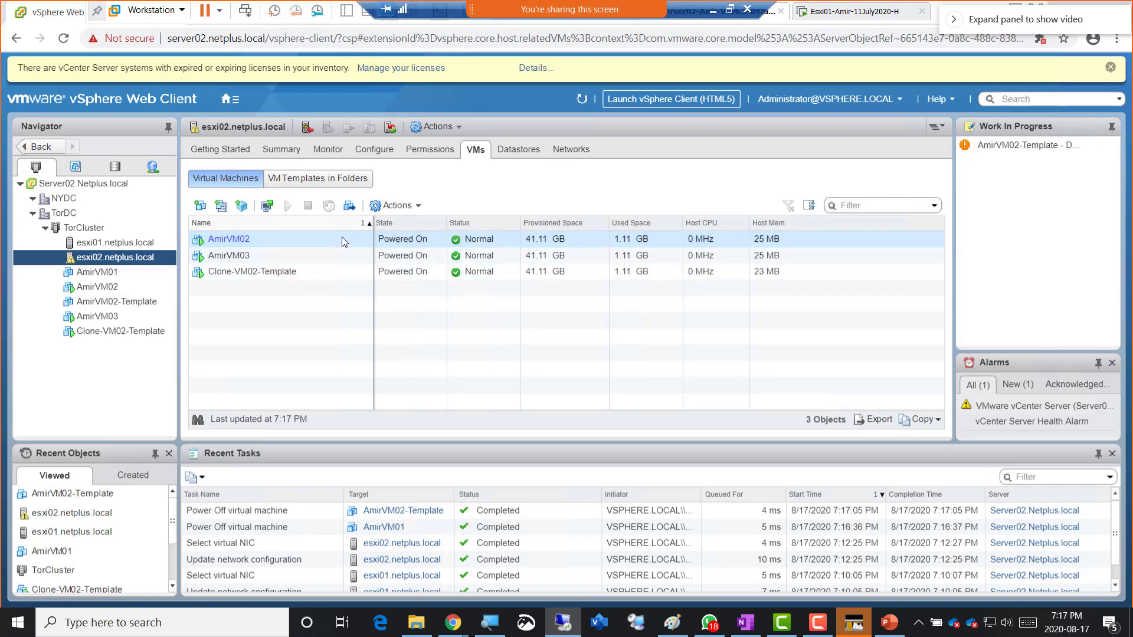
- Select AmirVM02, AmirVM03 and Clone-VM02-Template together and power all three off
{"action": "left_click", "coordinate": [345, 273], "text": "shift"}
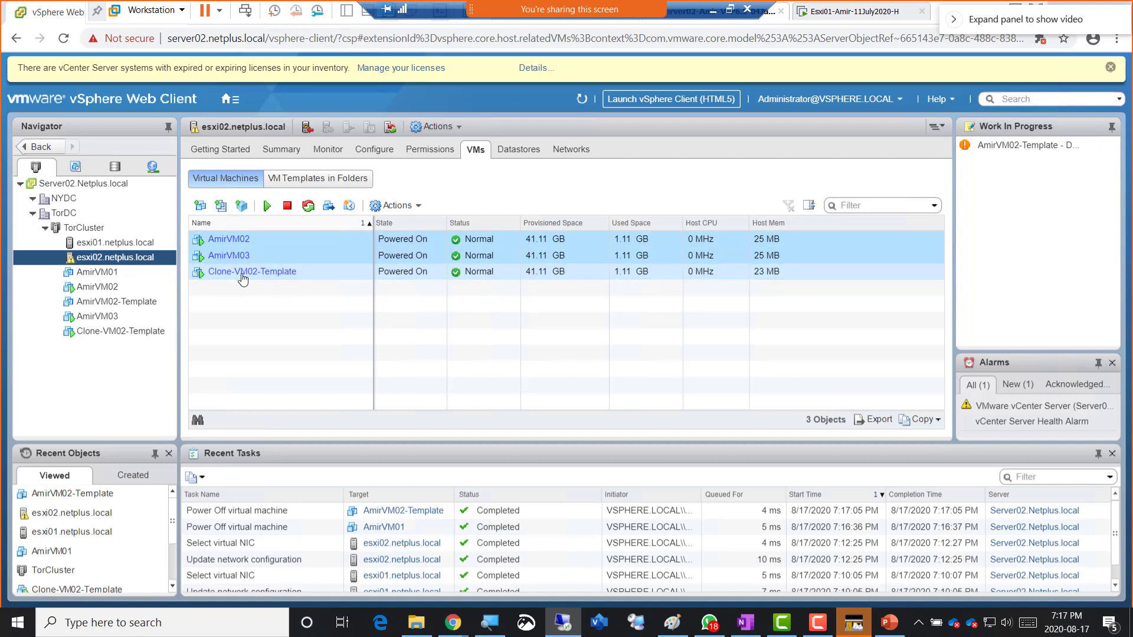
{"action": "left_click", "coordinate": [415, 209]}
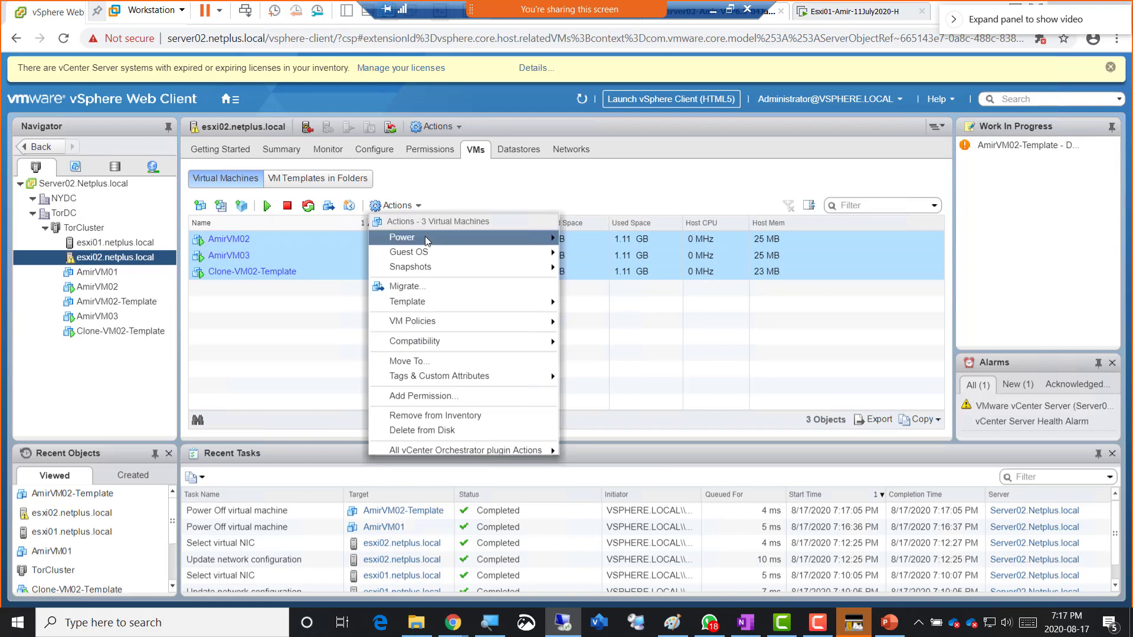
{"action": "mouse_move", "coordinate": [425, 237]}
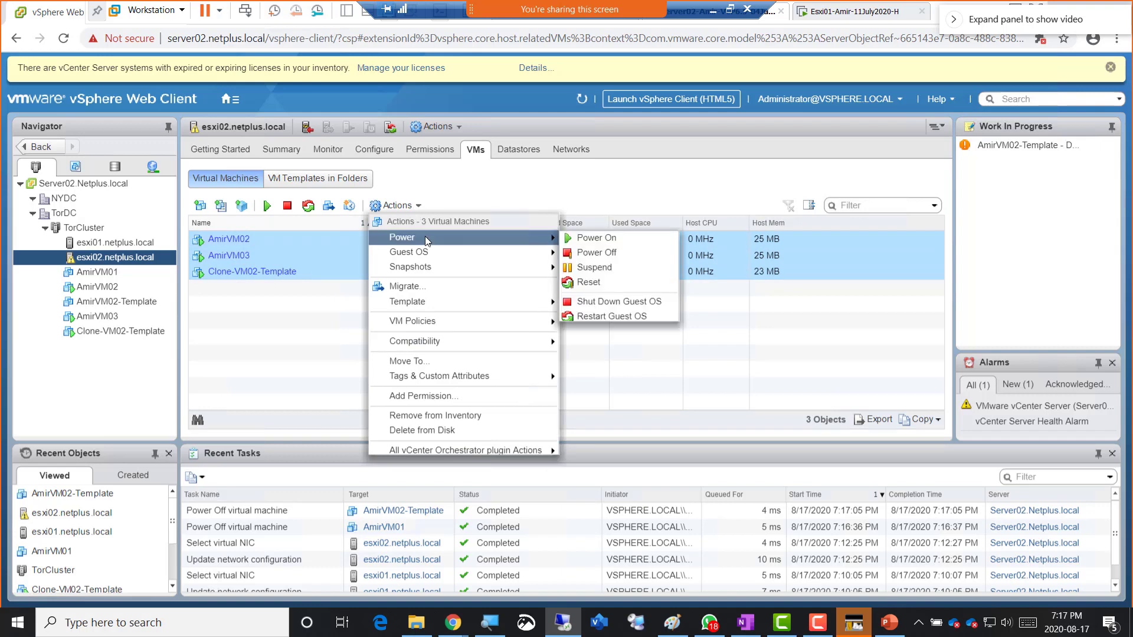
{"action": "left_click", "coordinate": [605, 251]}
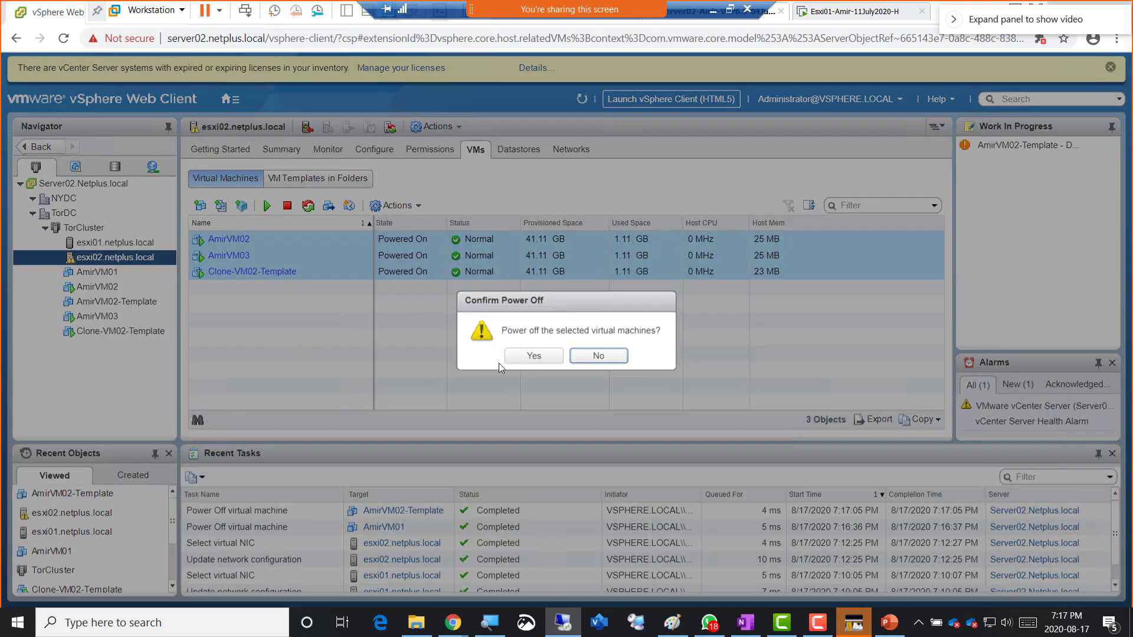
{"action": "left_click", "coordinate": [523, 357]}
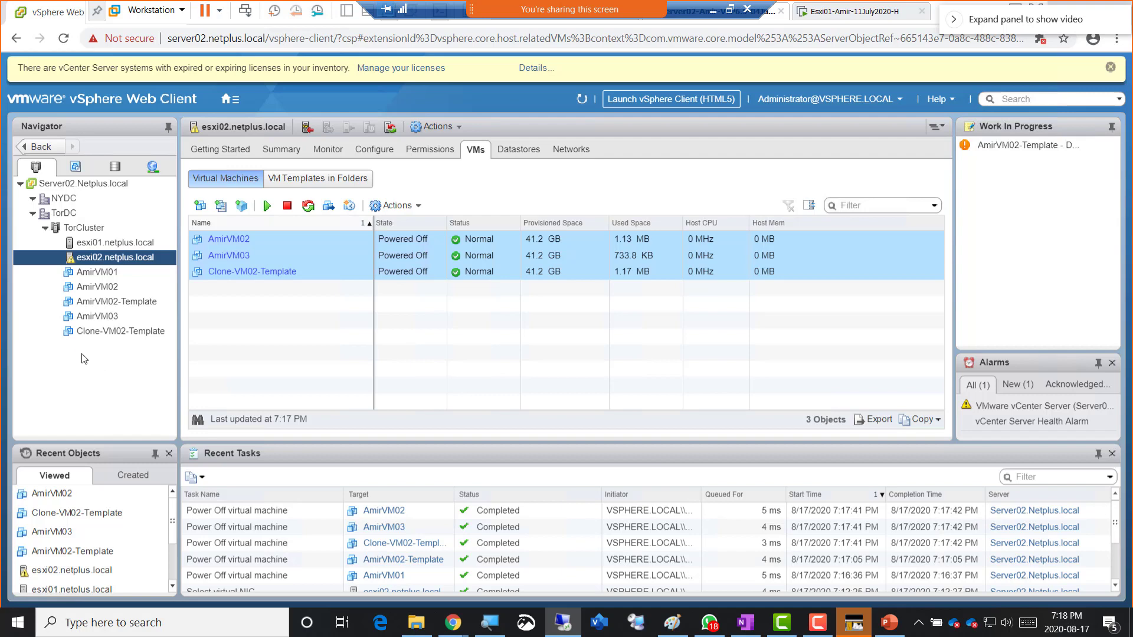
- Open AmirVM03's Summary to confirm it is Powered Off on esxi02.netplus.local
{"action": "left_click", "coordinate": [88, 318]}
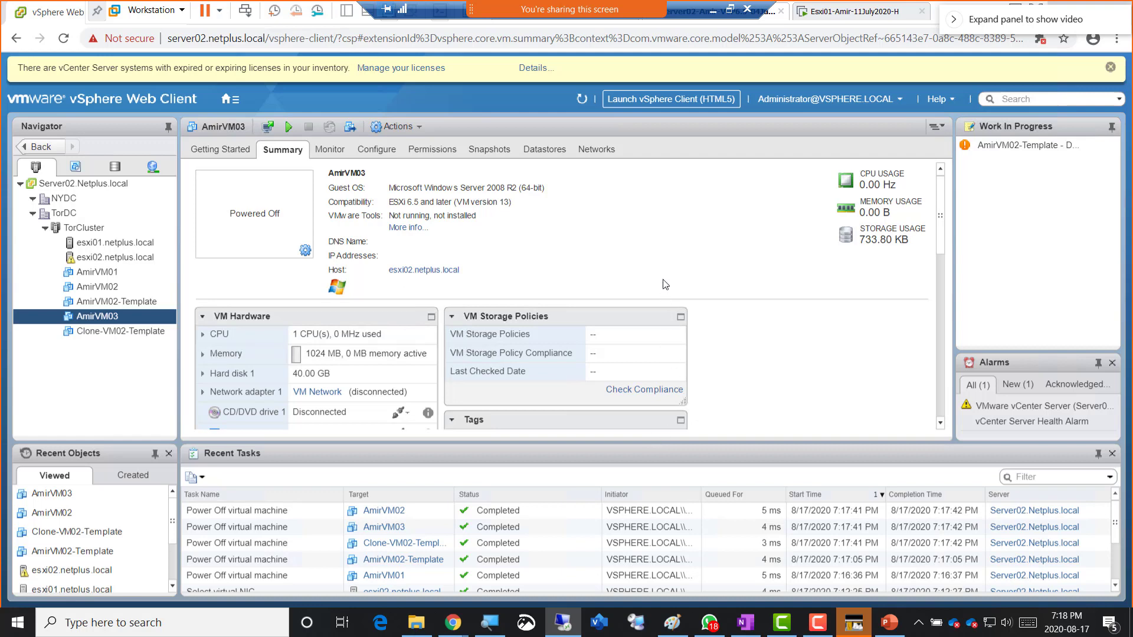
- Launch Notepad from the Run prompt and move it aside to reveal vSphere
{"action": "key", "text": "super+r"}
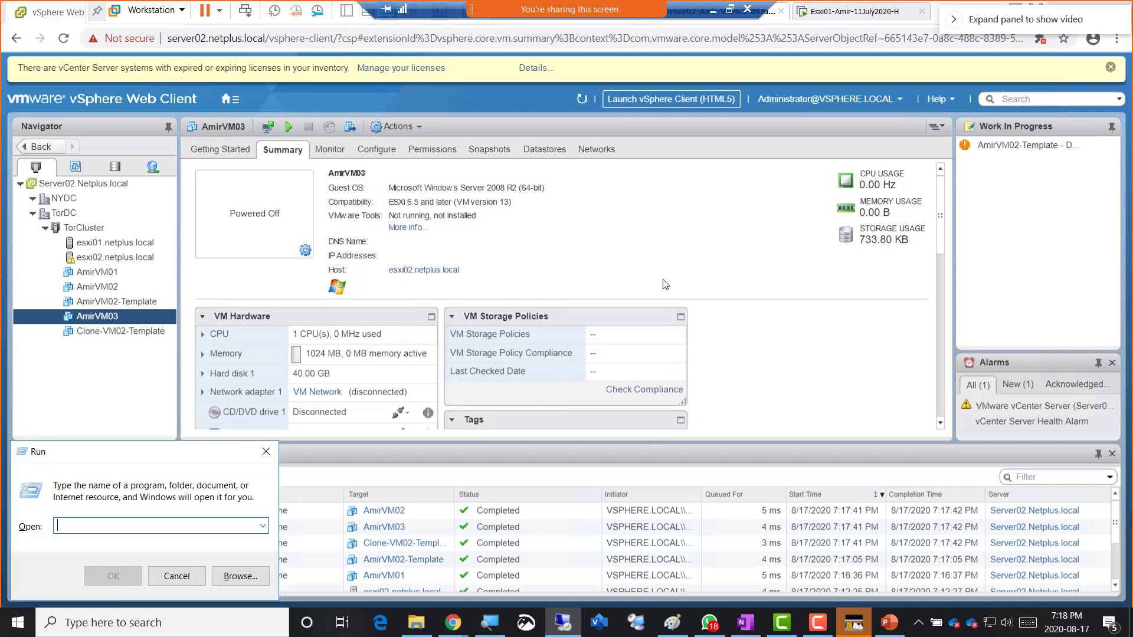
{"action": "type", "text": "notepad"}
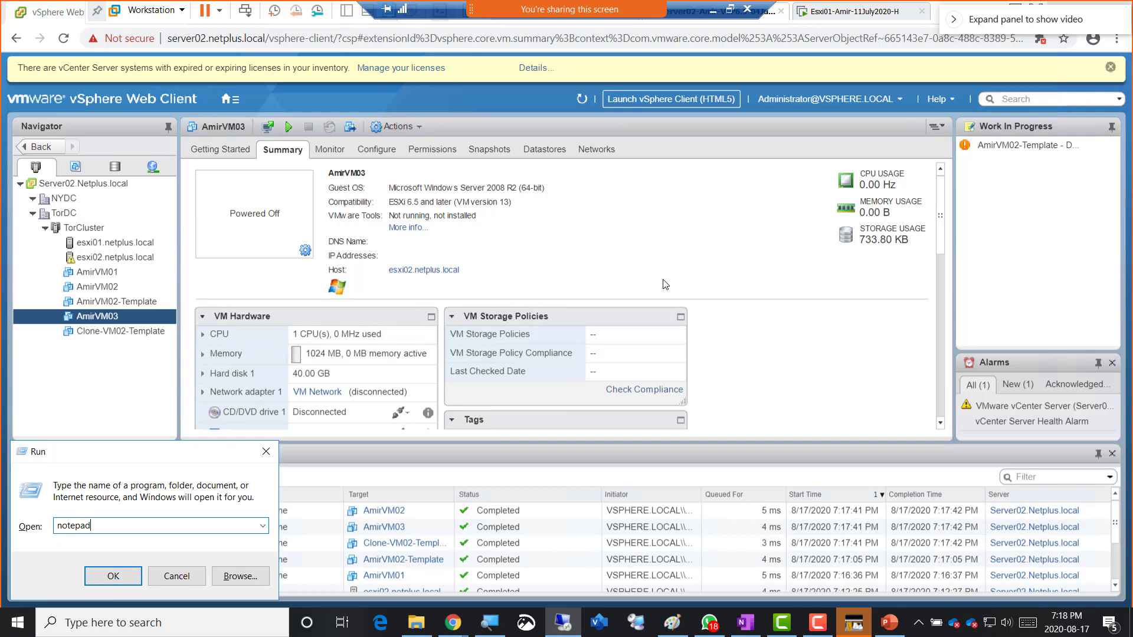
{"action": "key", "text": "Return"}
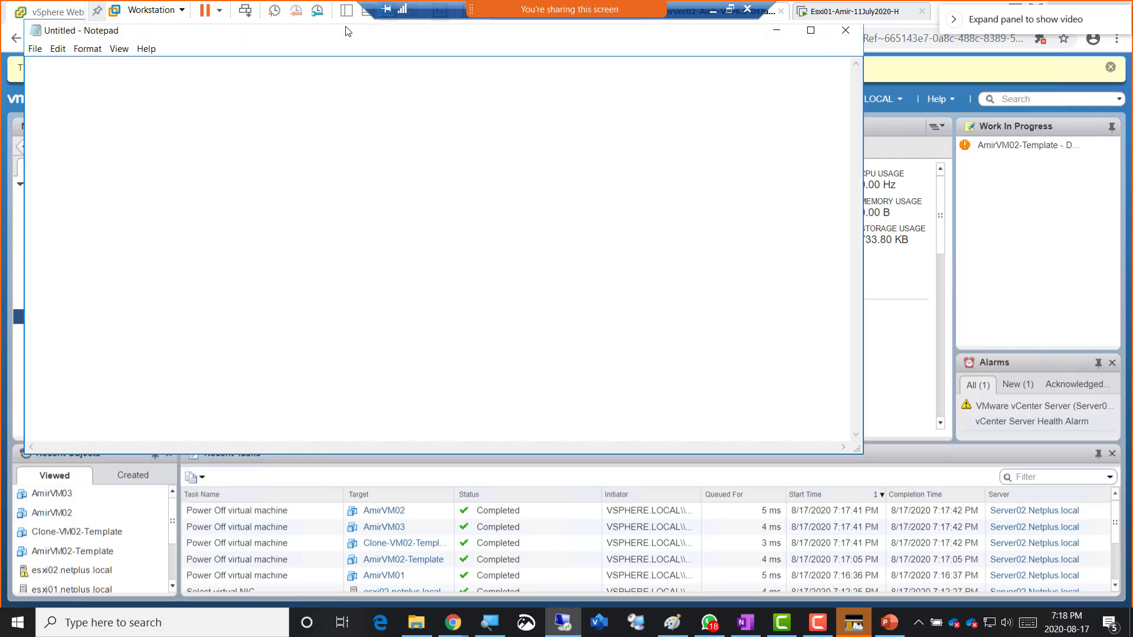
{"action": "left_click_drag", "start_coordinate": [347, 43], "coordinate": [821, 130]}
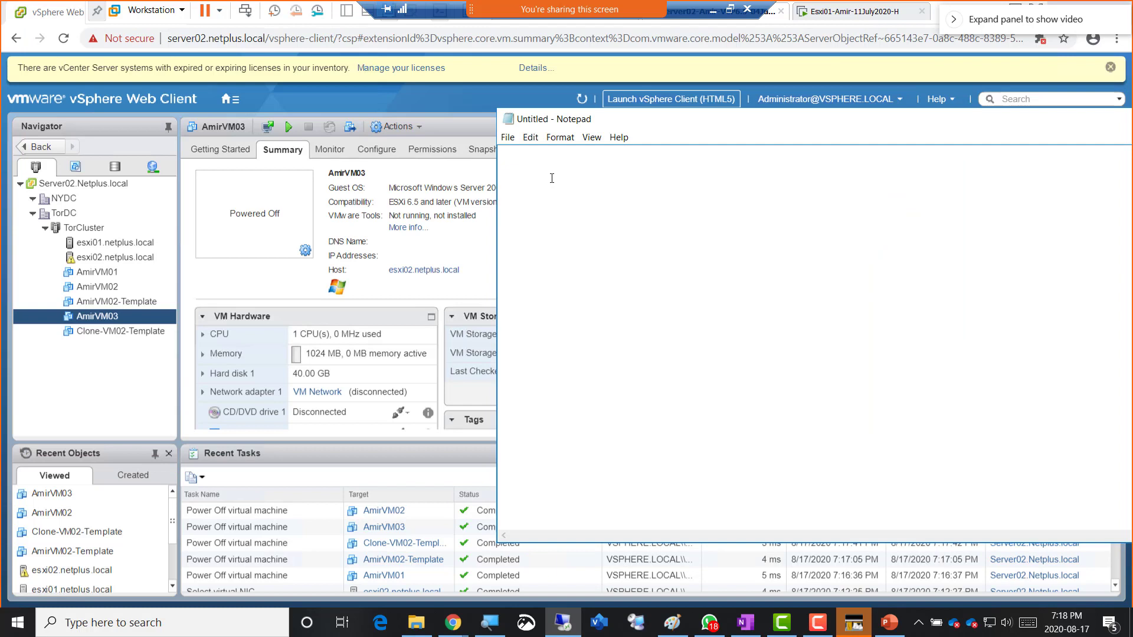
- Note VM03 and Esxi02 in Notepad and bring AmirVM03's summary back in front
{"action": "type", "text": "VM"}
{"action": "type", "text": "i0"}
{"action": "key", "text": "Return"}
{"action": "key", "text": "Return"}
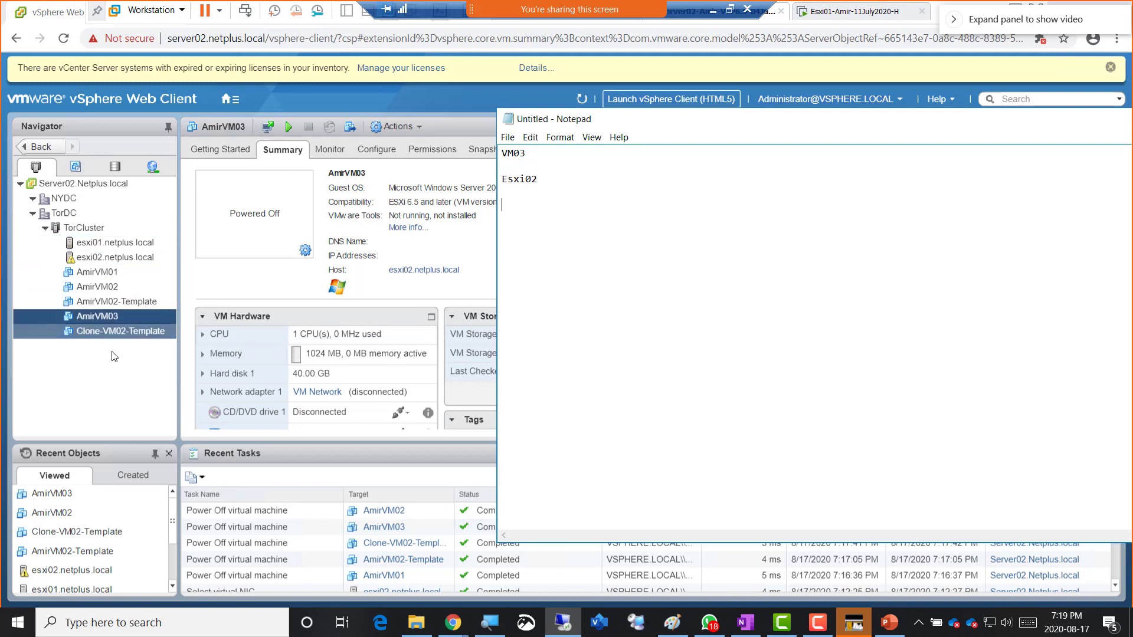
{"action": "left_click", "coordinate": [245, 281]}
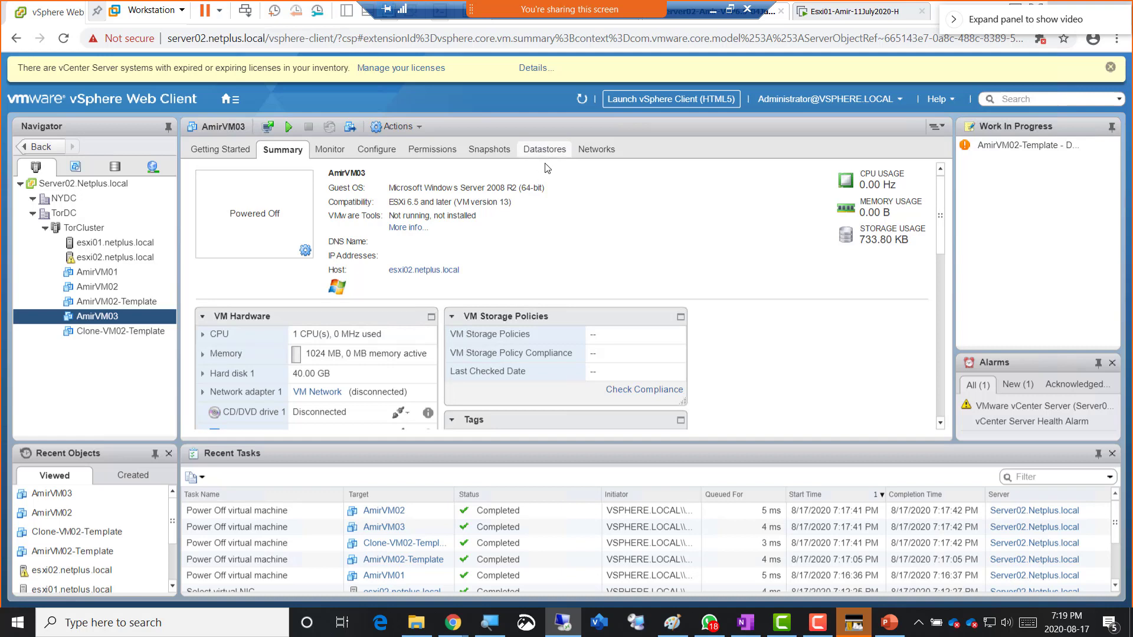
- Check AmirVM03's datastore, Srv1DS2LUN2, and add Ds2 to the Notepad notes
{"action": "left_click", "coordinate": [546, 151]}
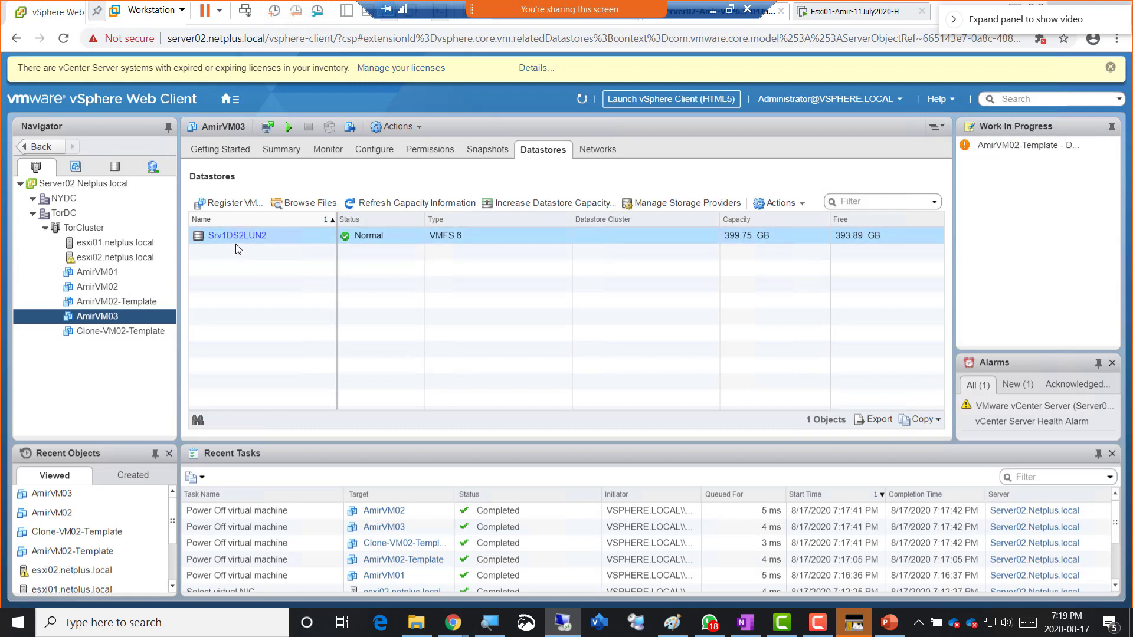
{"action": "key", "text": "alt+Tab"}
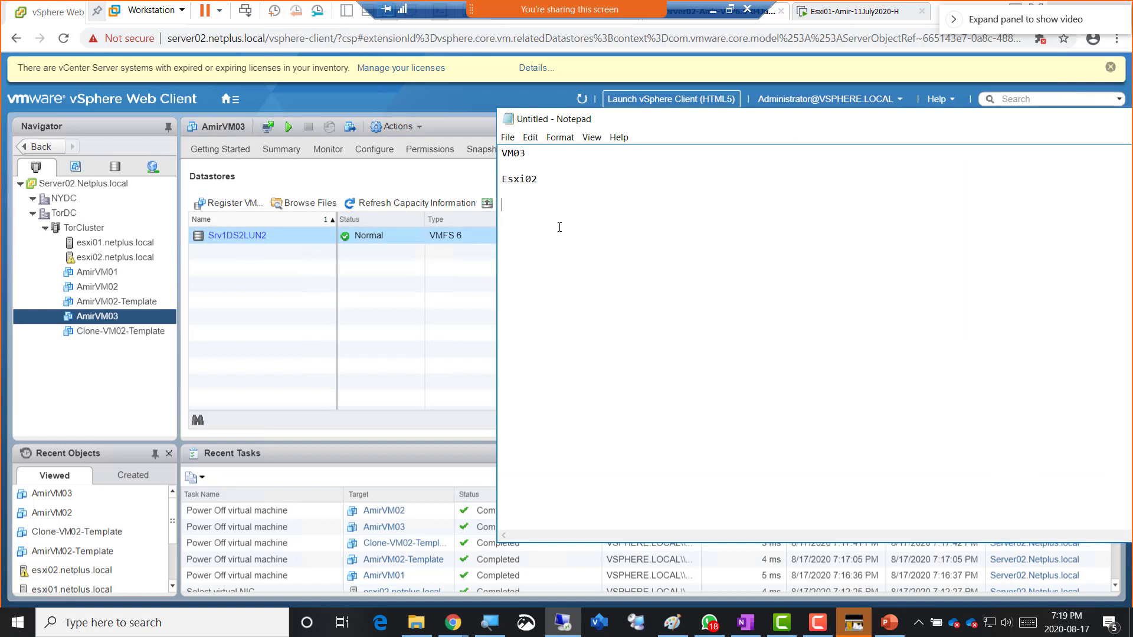
{"action": "type", "text": "Ds2"}
- Move Notepad aside, minimize it, and switch to the PowerPoint Lab Steps slide
{"action": "left_click_drag", "start_coordinate": [915, 131], "coordinate": [779, 132]}
{"action": "left_click_drag", "start_coordinate": [1019, 133], "coordinate": [934, 134]}
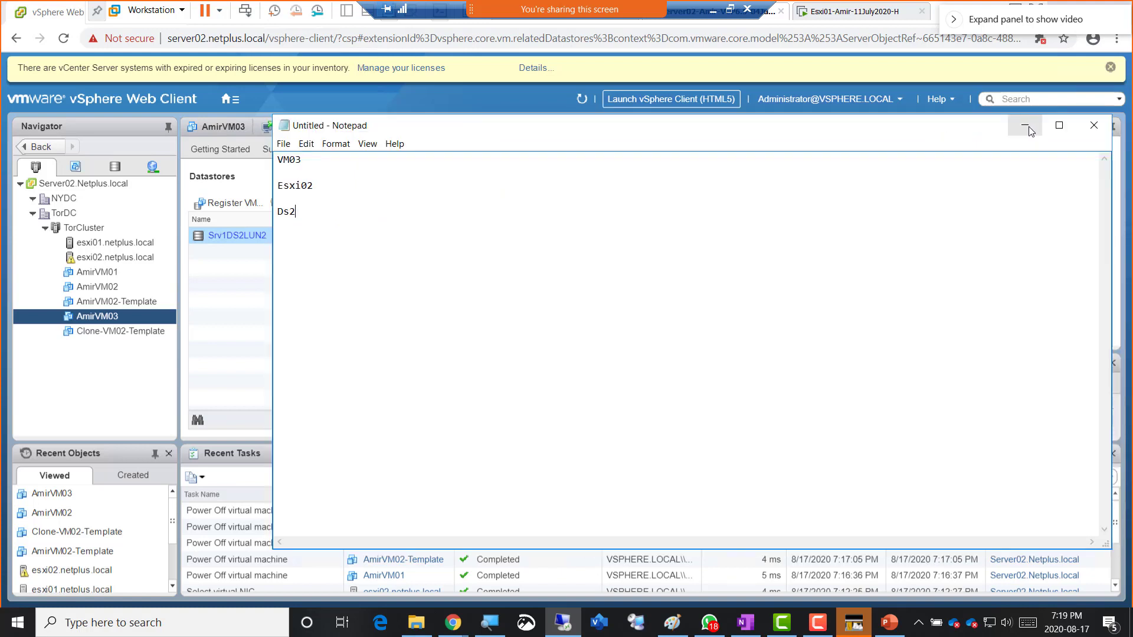
{"action": "left_click", "coordinate": [1026, 127]}
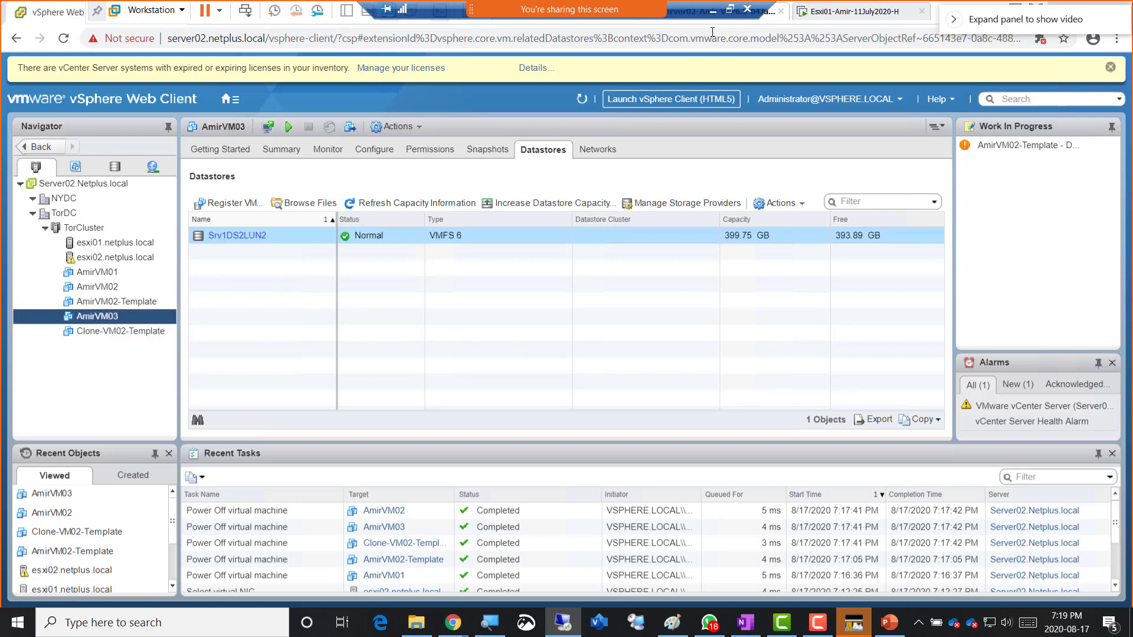
{"action": "key", "text": "alt+Tab"}
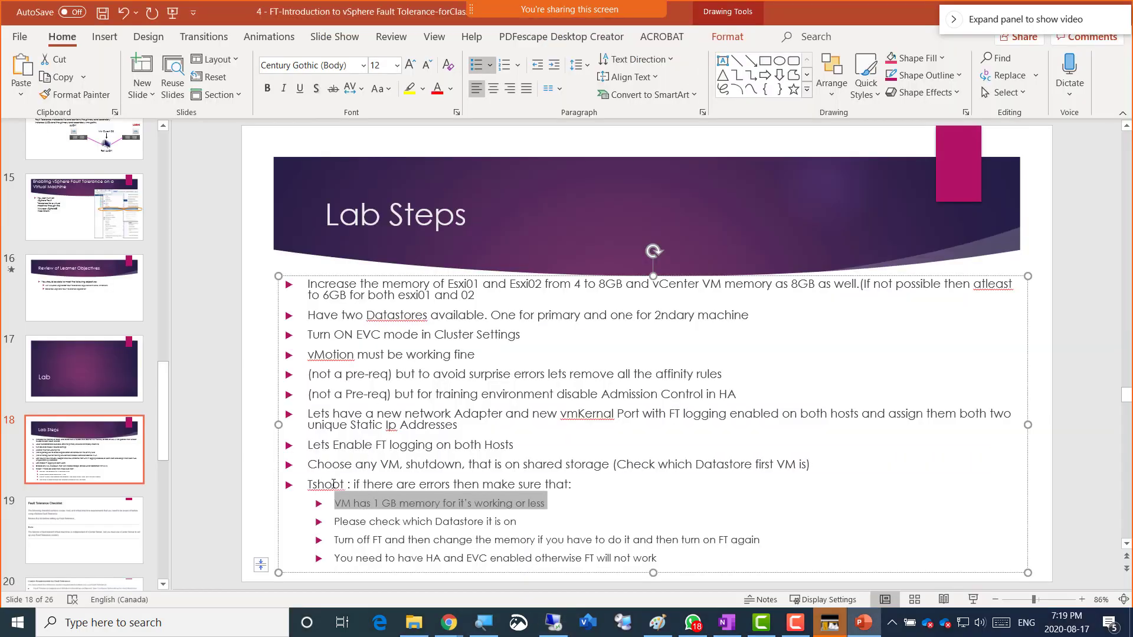
- Highlight the FT logging and shared-storage steps on the Lab Steps slide, then return to vSphere
{"action": "left_click", "coordinate": [309, 447]}
{"action": "left_click_drag", "start_coordinate": [327, 446], "coordinate": [508, 444]}
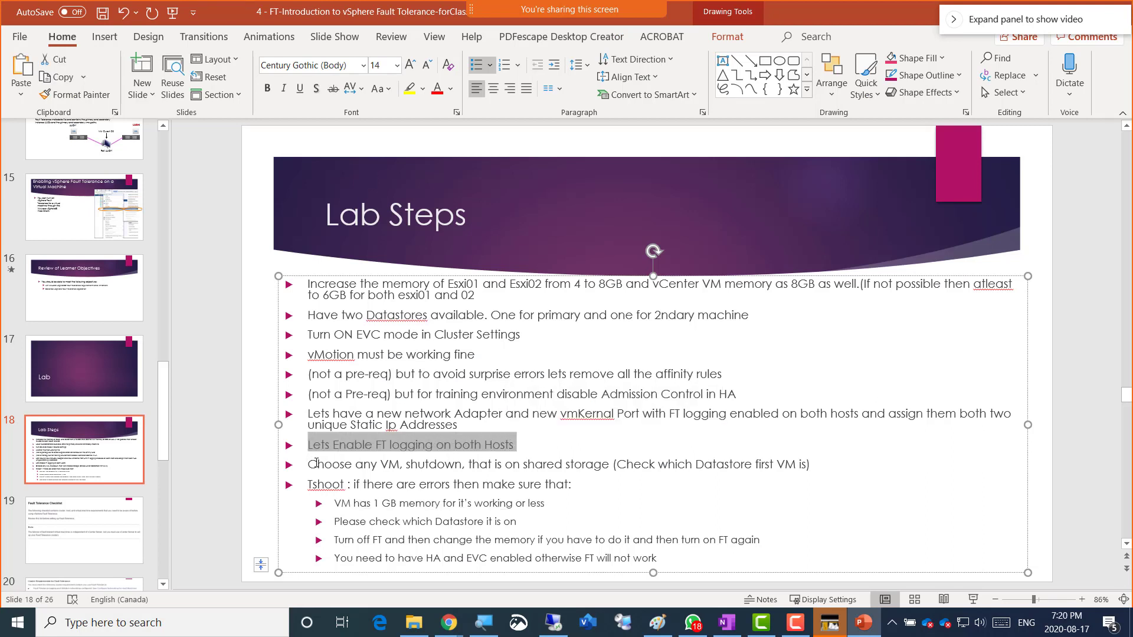
{"action": "left_click", "coordinate": [310, 467]}
{"action": "left_click_drag", "start_coordinate": [325, 467], "coordinate": [452, 470]}
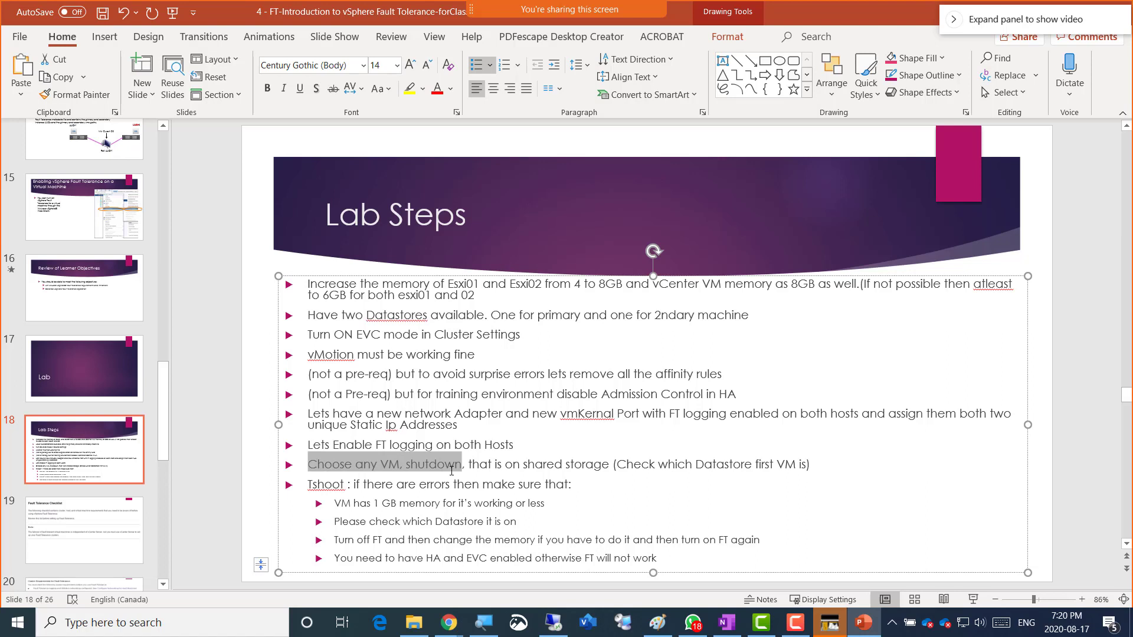
{"action": "left_click_drag", "start_coordinate": [472, 469], "coordinate": [820, 470]}
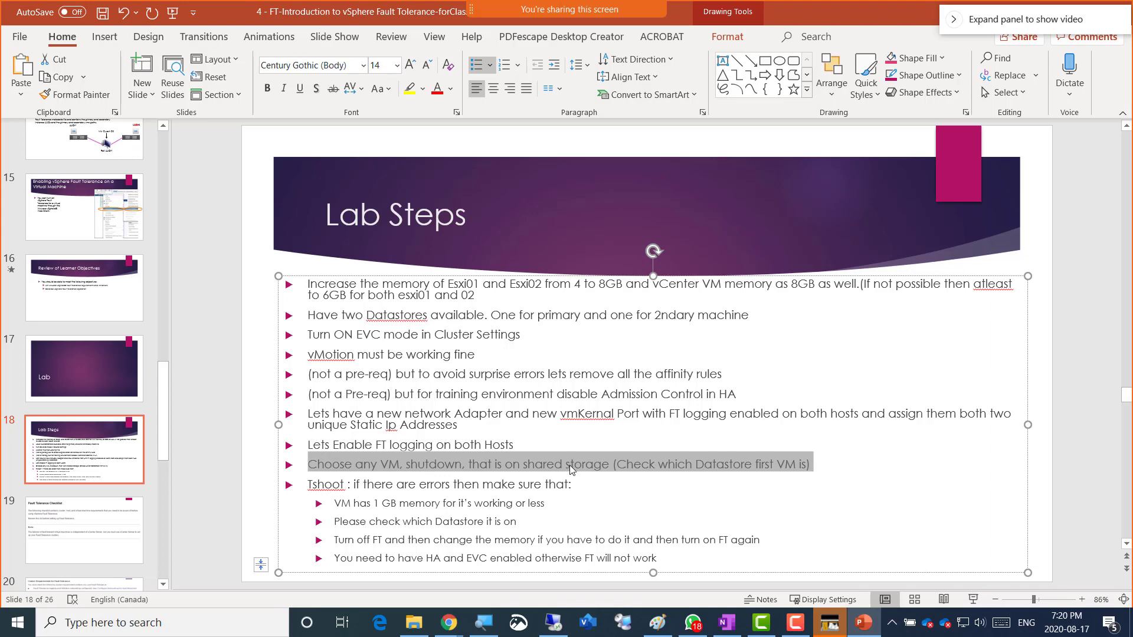
{"action": "key", "text": "alt+Tab"}
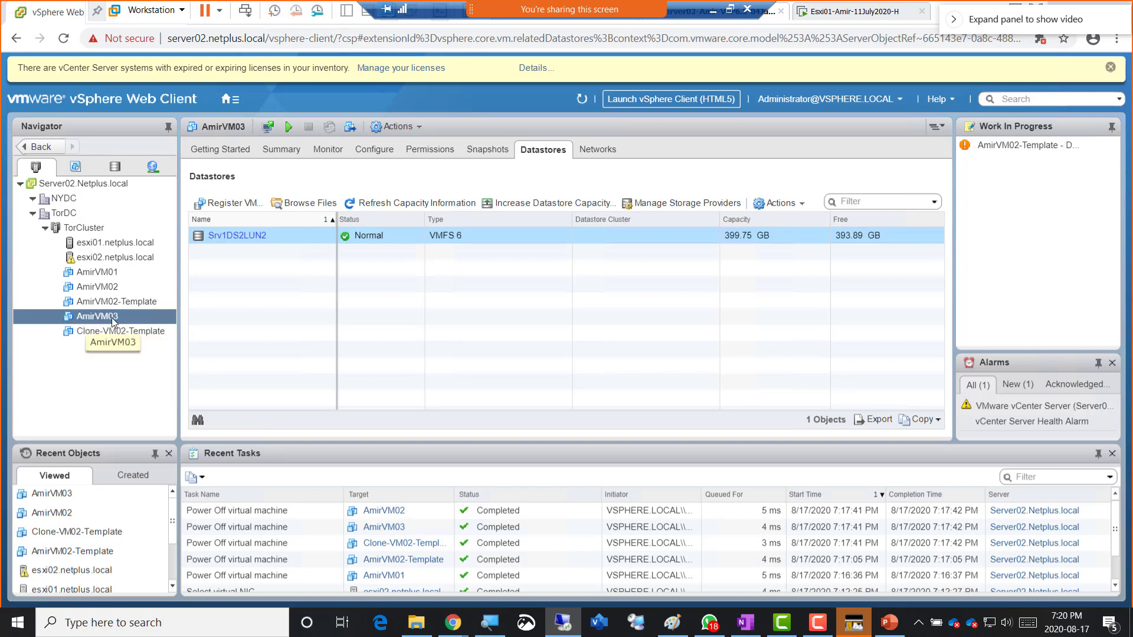
- Start the Turn On Fault Tolerance wizard for AmirVM03 from its Fault Tolerance menu
{"action": "right_click", "coordinate": [113, 321]}
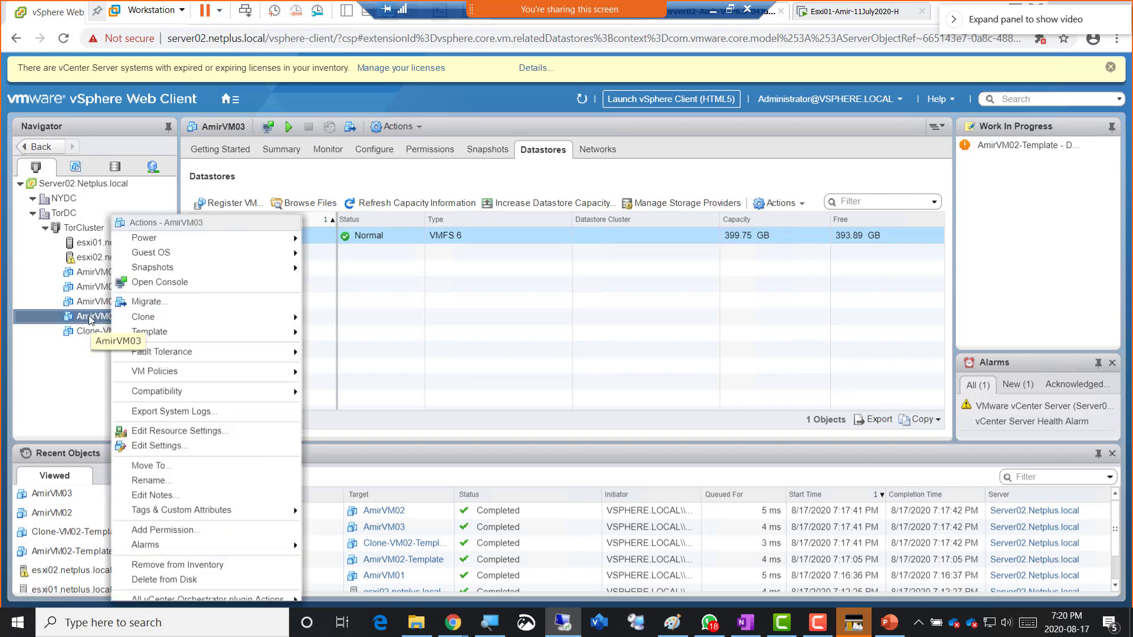
{"action": "mouse_move", "coordinate": [163, 353]}
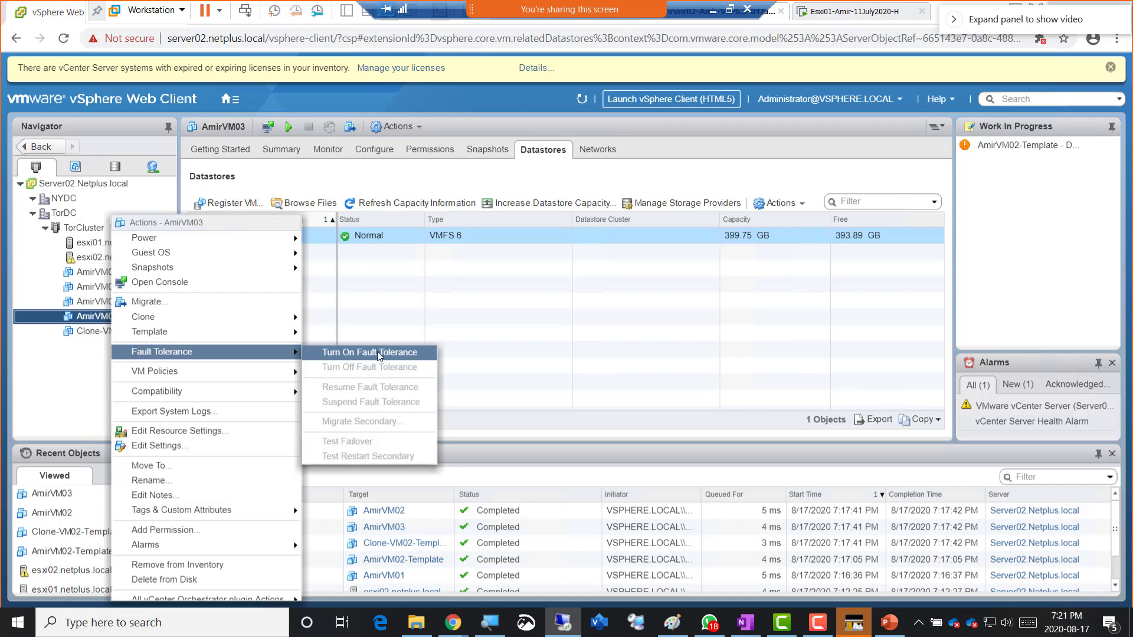
{"action": "left_click", "coordinate": [374, 352]}
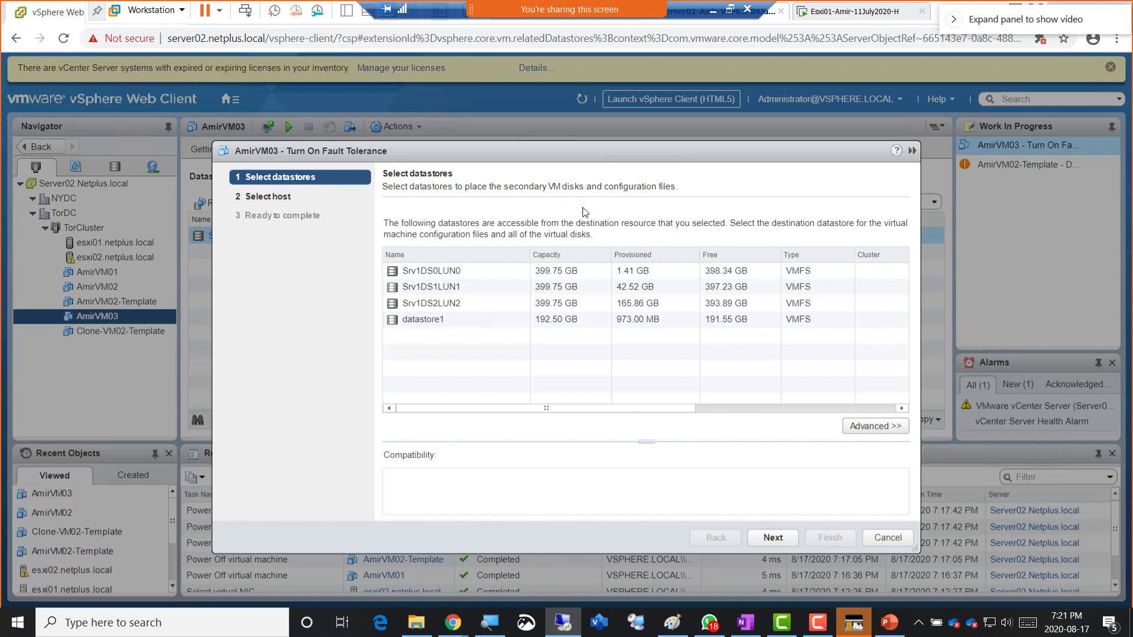
- Place the secondary VM's files on Srv1DS1LUN1, confirm compatibility succeeded, and continue
{"action": "left_click", "coordinate": [450, 271]}
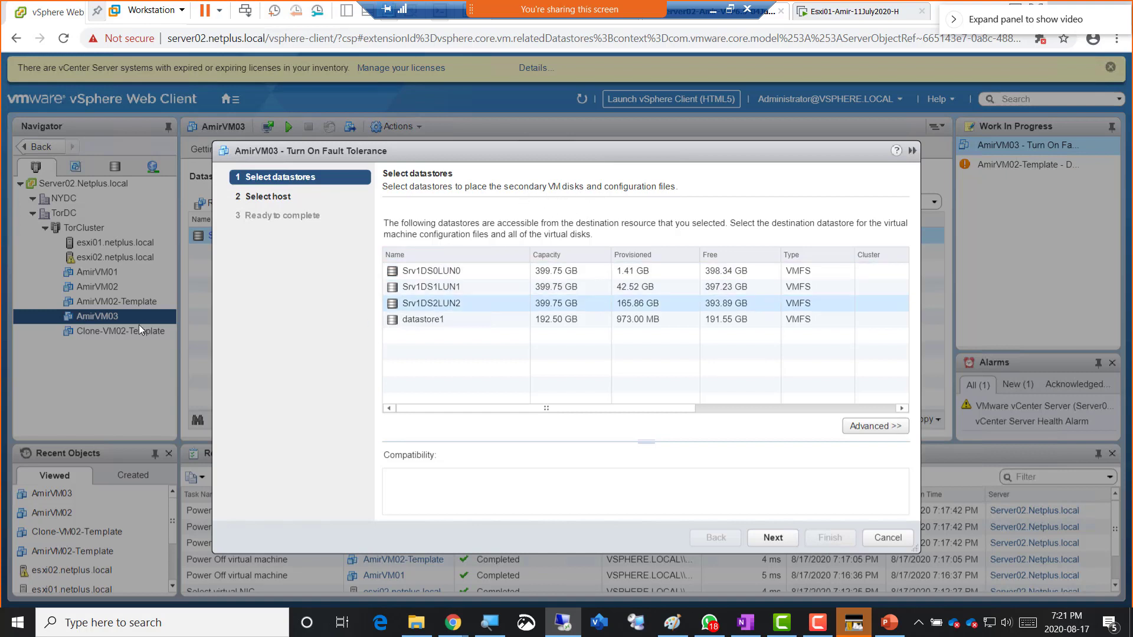
{"action": "left_click", "coordinate": [448, 289]}
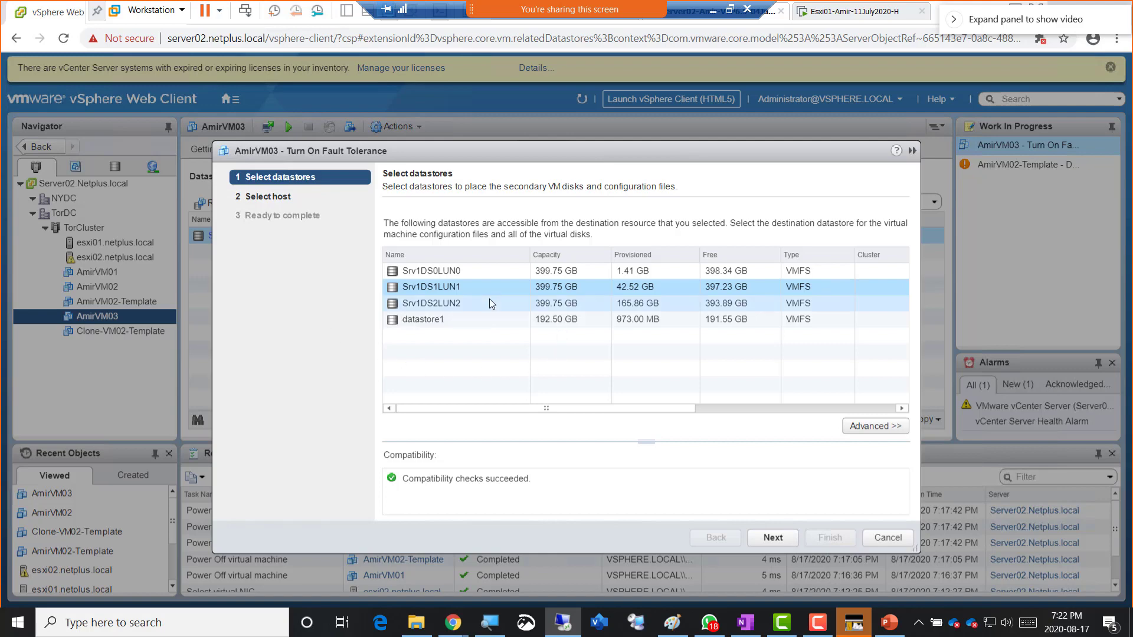
{"action": "left_click_drag", "start_coordinate": [403, 480], "coordinate": [588, 496]}
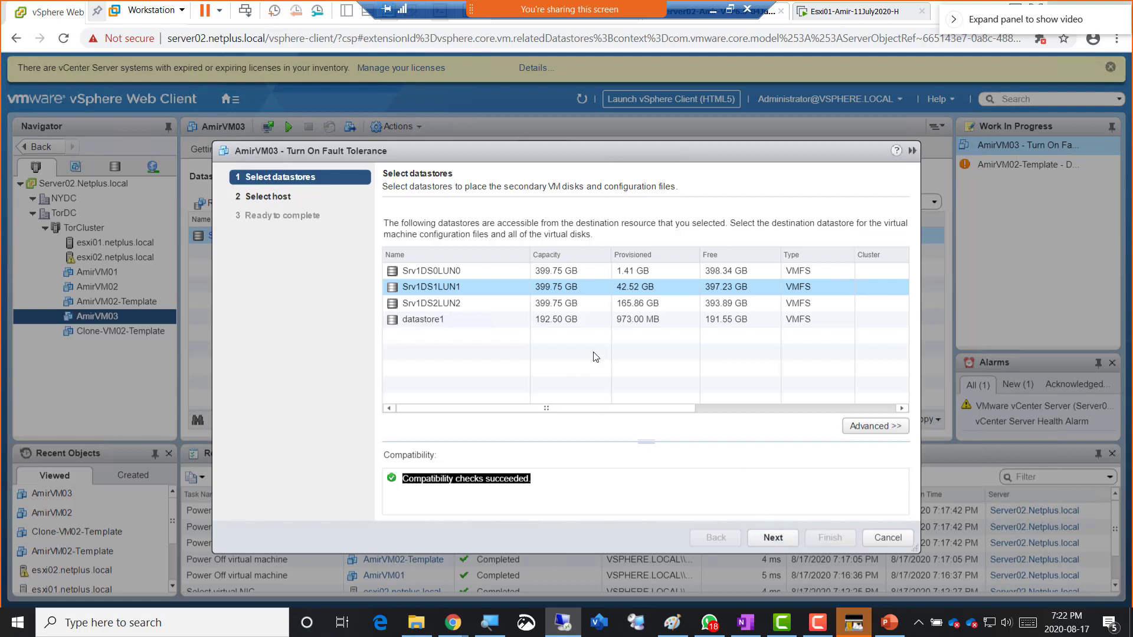
{"action": "left_click", "coordinate": [773, 538]}
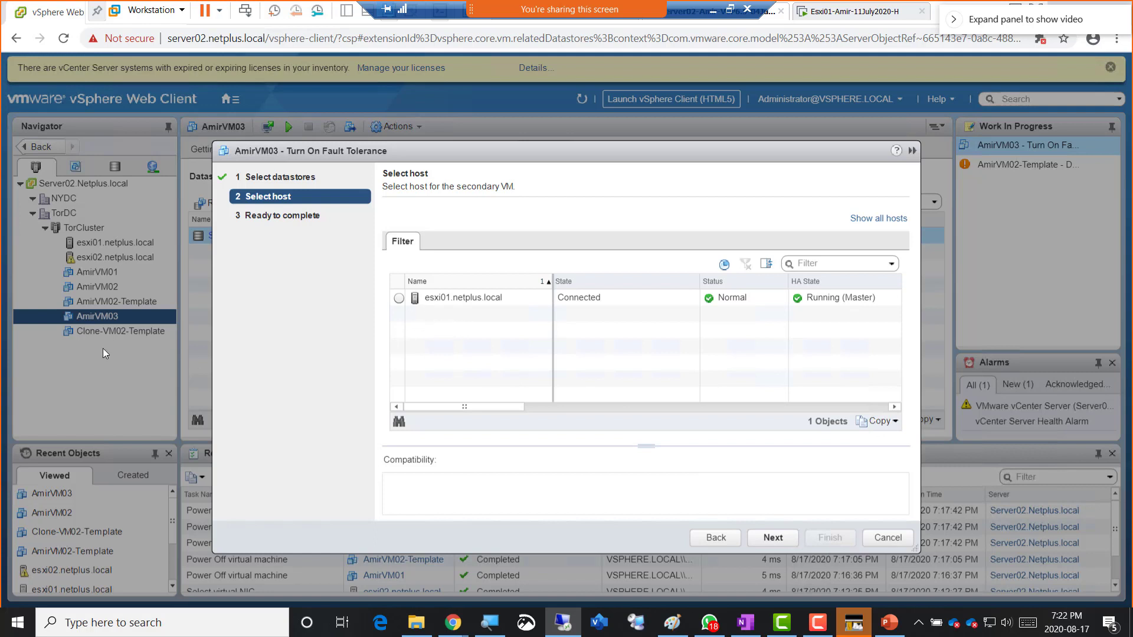
- Pick esxi01.netplus.local as the secondary VM's host and proceed to Ready to complete
{"action": "left_click", "coordinate": [399, 299]}
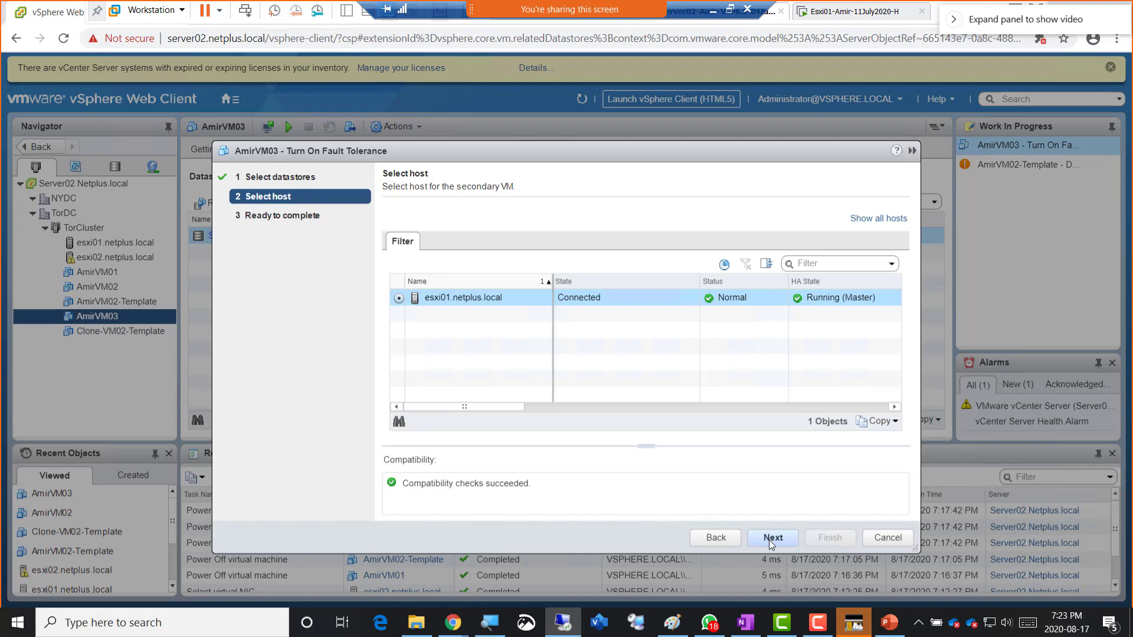
{"action": "left_click", "coordinate": [769, 539]}
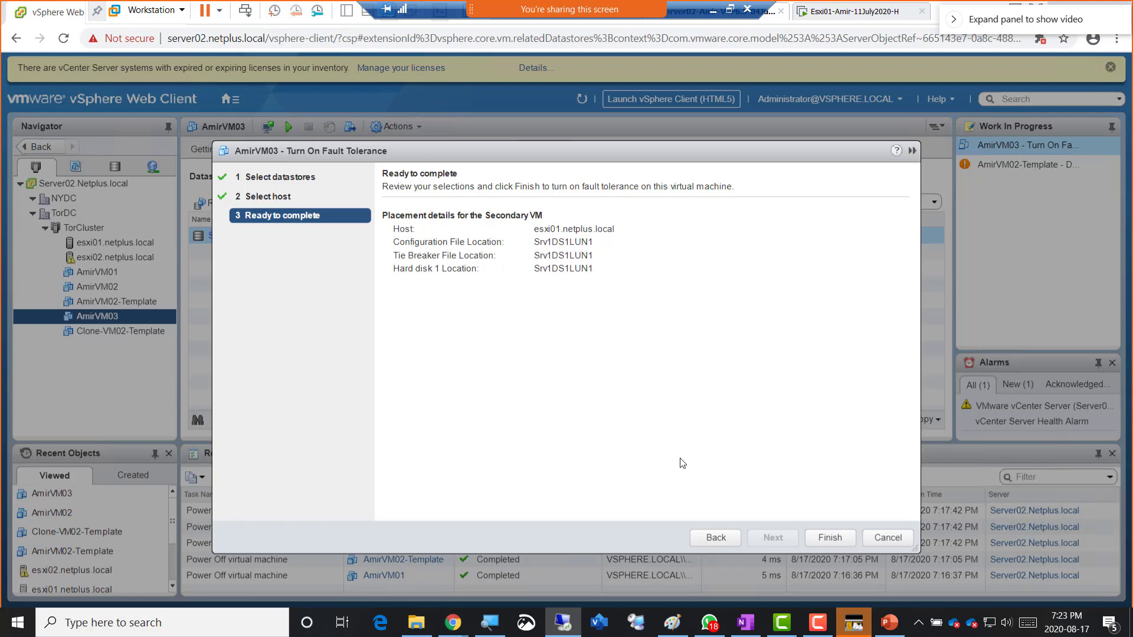
- Finish turning on Fault Tolerance for AmirVM03, then open the classmate's datastore-error photo in WhatsApp
{"action": "left_click", "coordinate": [820, 537]}
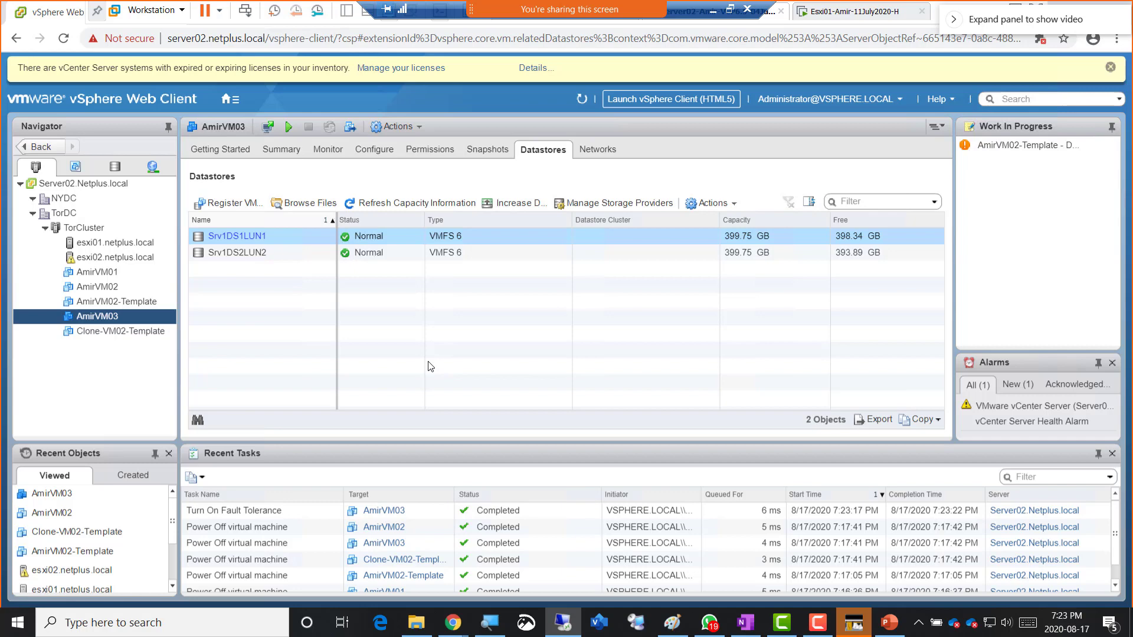
{"action": "mouse_move", "coordinate": [630, 17]}
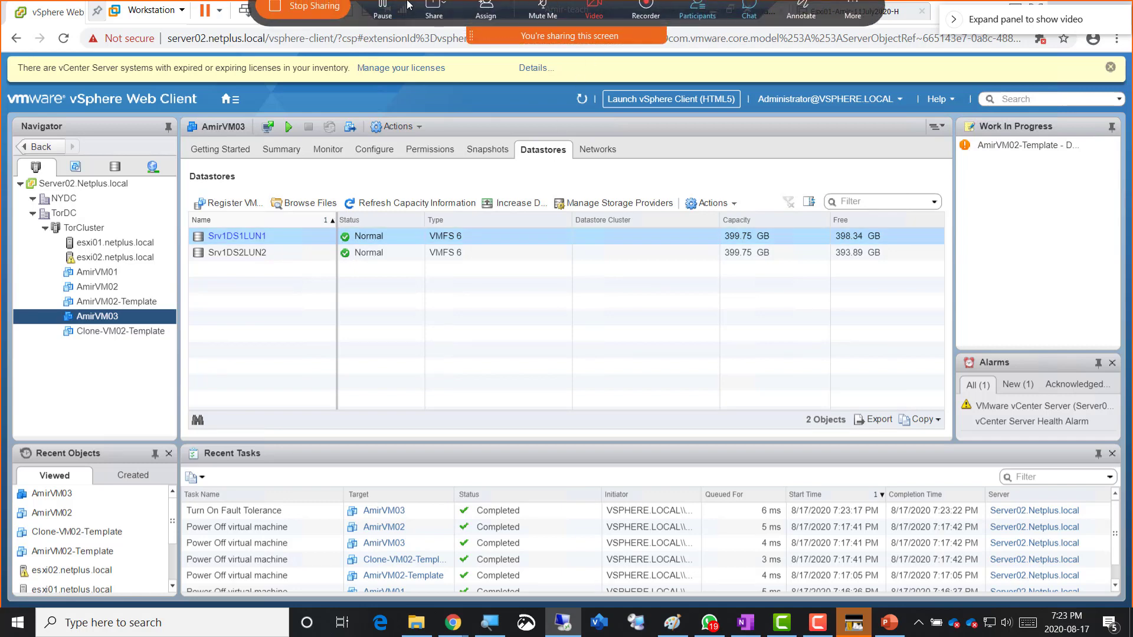
{"action": "left_click", "coordinate": [749, 22]}
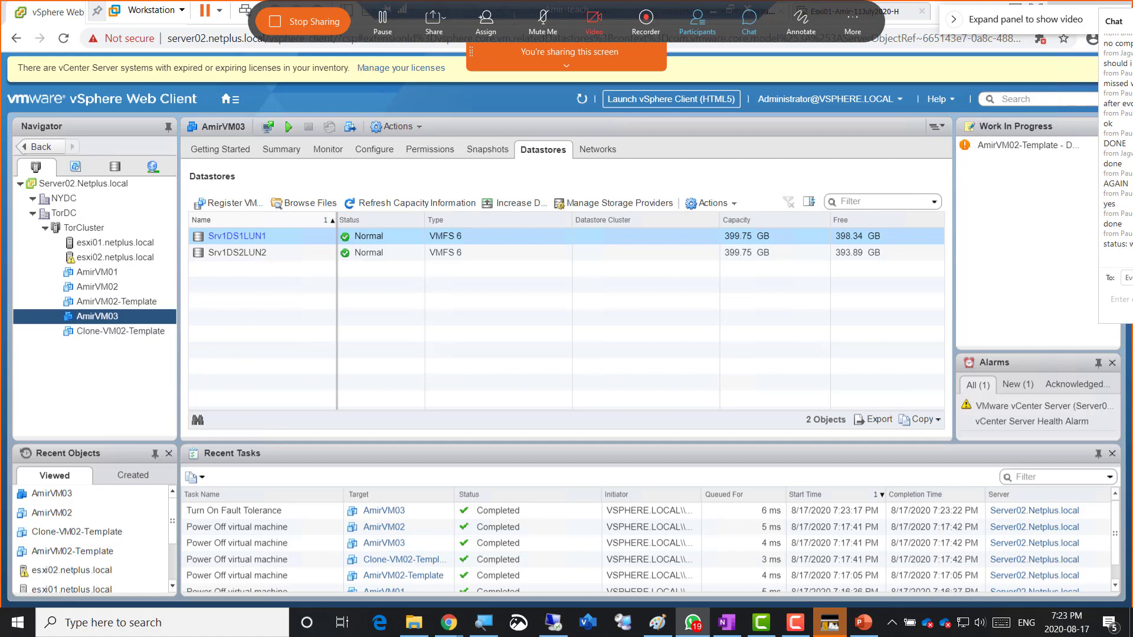
{"action": "left_click", "coordinate": [693, 622]}
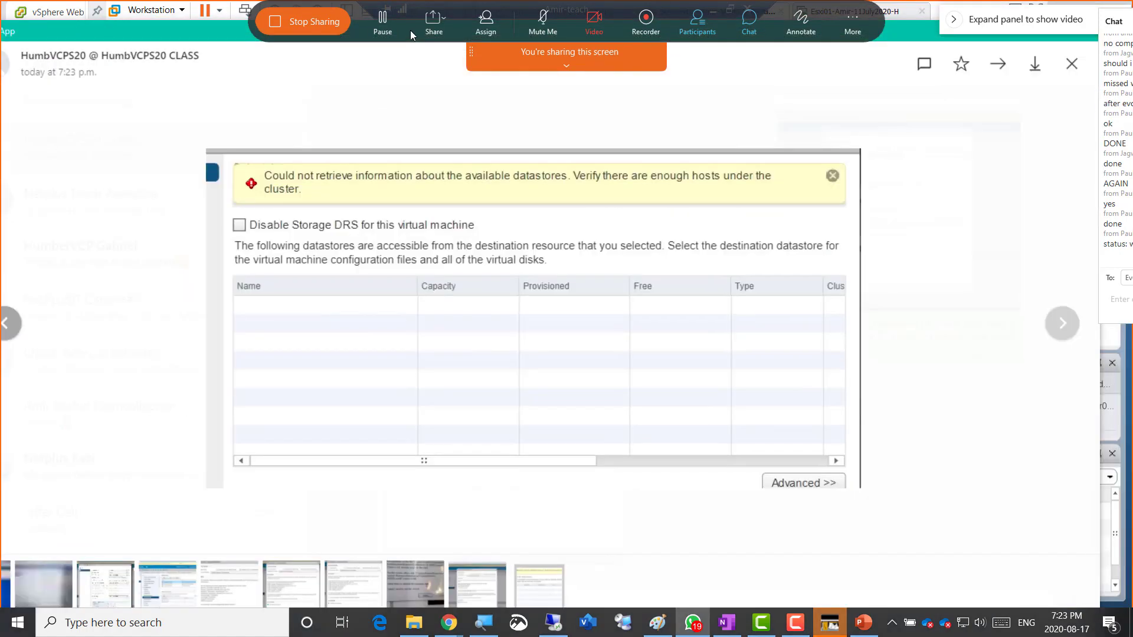
- Restore the WhatsApp photo viewer to a smaller window and push it off the right screen edge
{"action": "left_click_drag", "start_coordinate": [409, 30], "coordinate": [412, 85]}
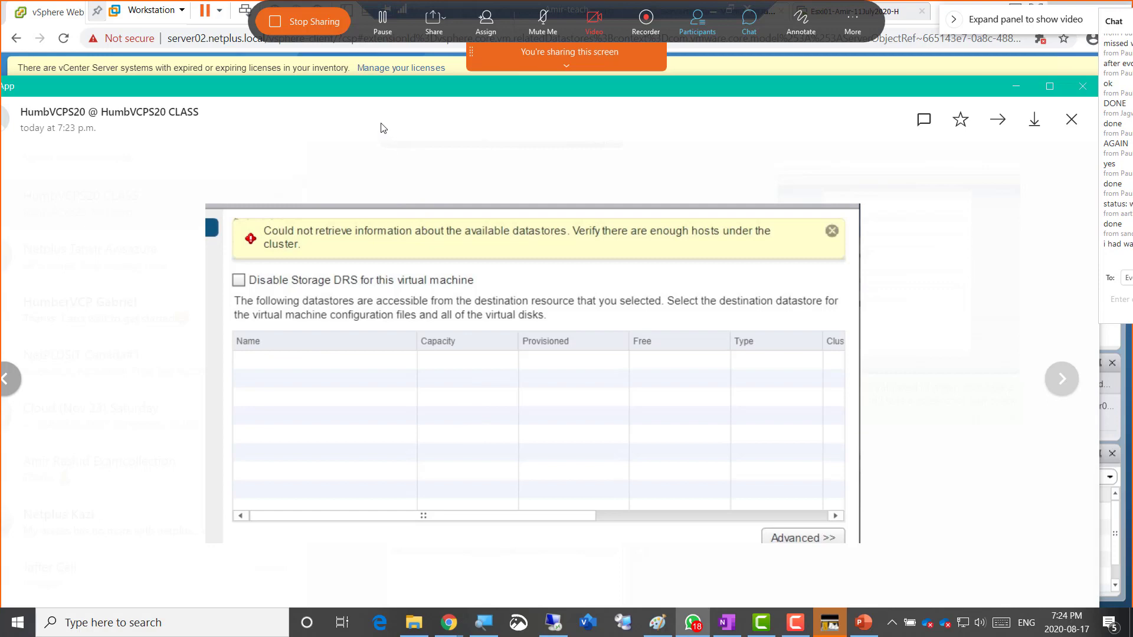
{"action": "double_click", "coordinate": [430, 90]}
{"action": "left_click_drag", "start_coordinate": [888, 146], "coordinate": [1132, 148]}
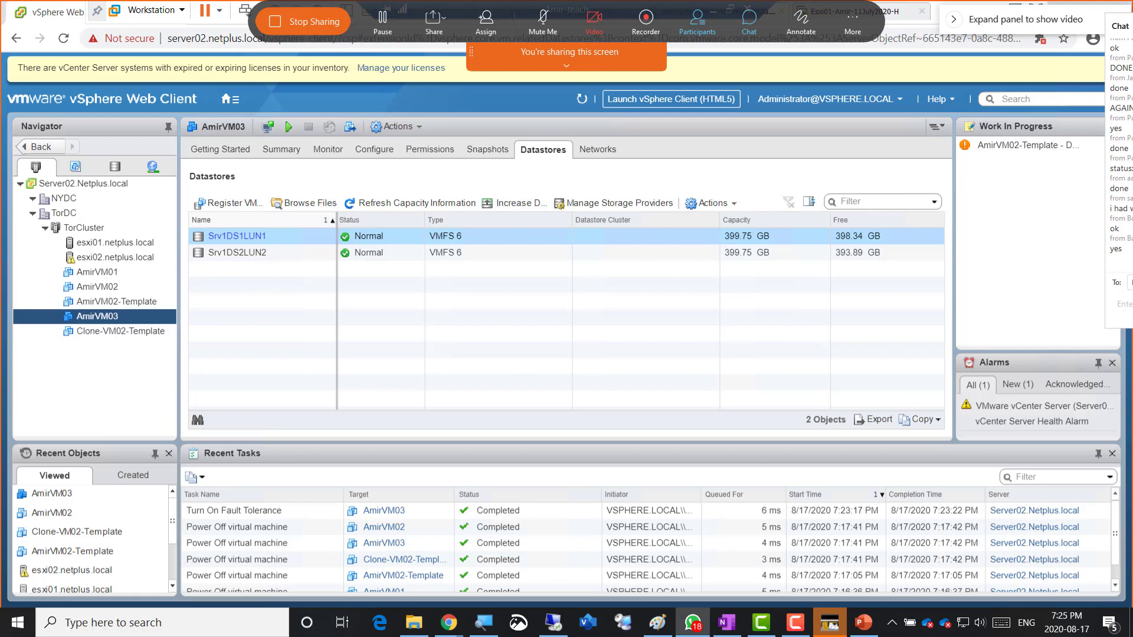
{"action": "left_click", "coordinate": [693, 623]}
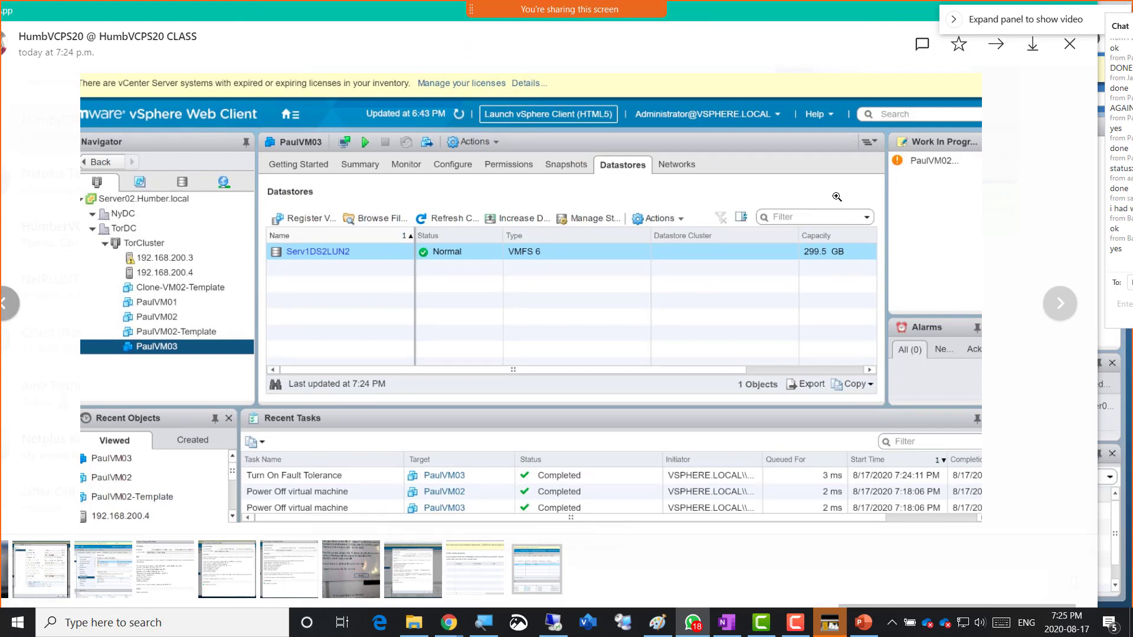
{"action": "left_click_drag", "start_coordinate": [707, 16], "coordinate": [1132, 100]}
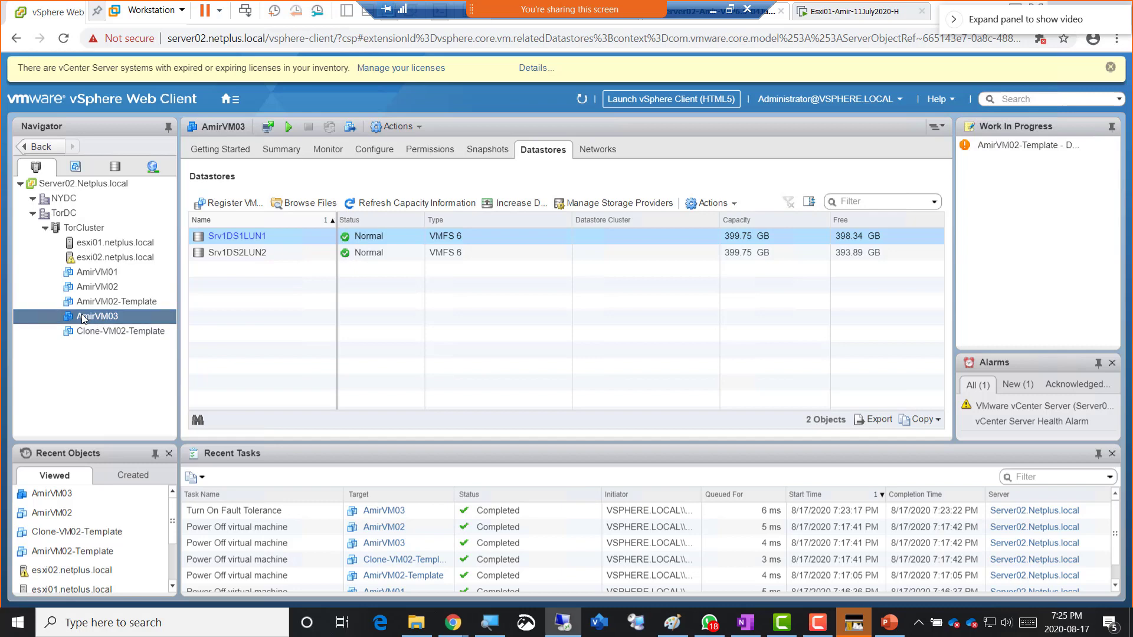
- Power on AmirVM03, check its Power On task, and open the shared Power On Failures photo
{"action": "right_click", "coordinate": [83, 319]}
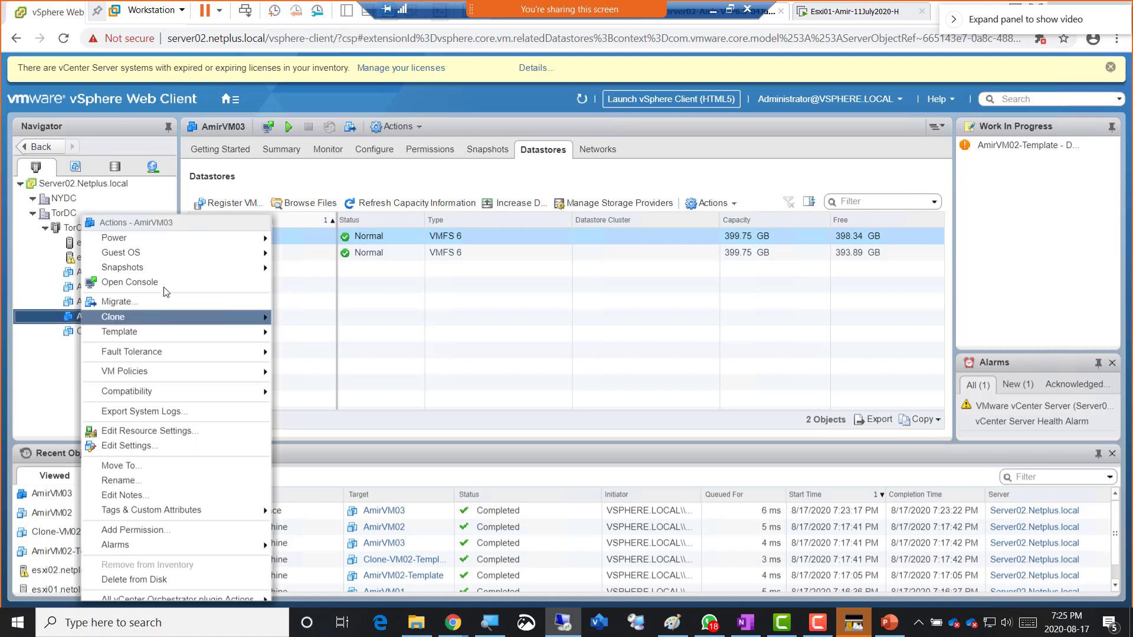
{"action": "mouse_move", "coordinate": [161, 238]}
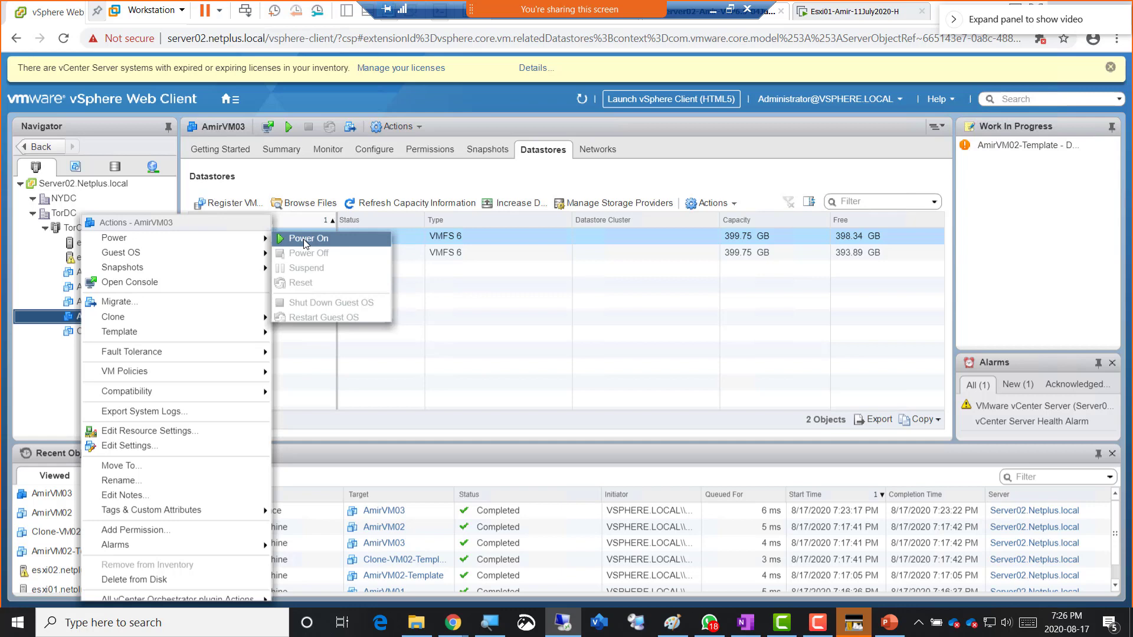
{"action": "left_click", "coordinate": [303, 239]}
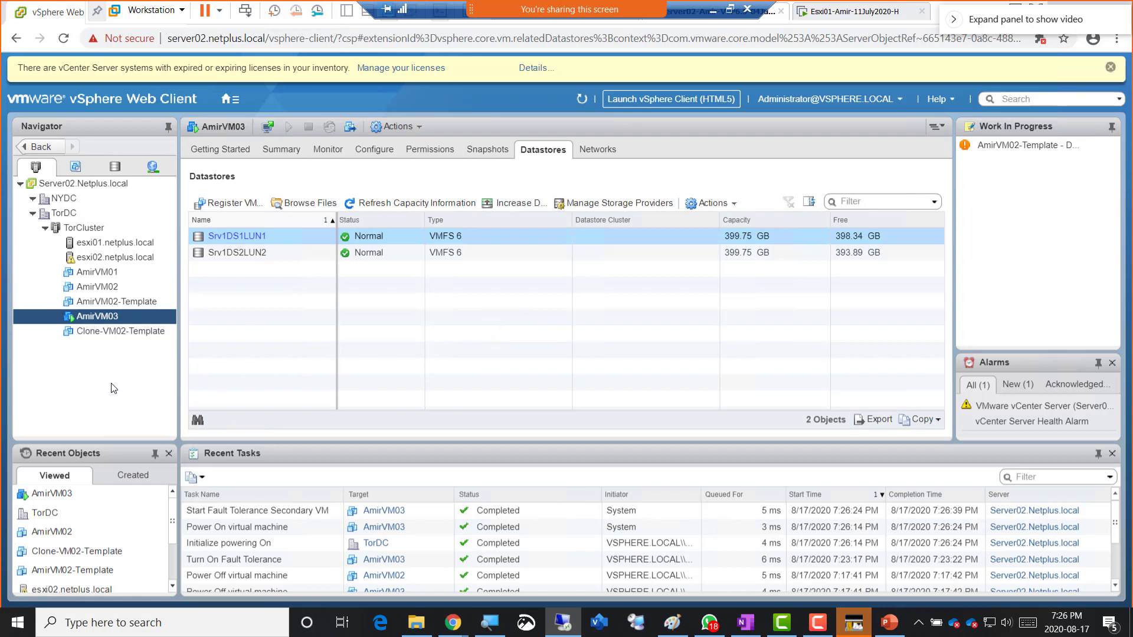
{"action": "left_click", "coordinate": [506, 531]}
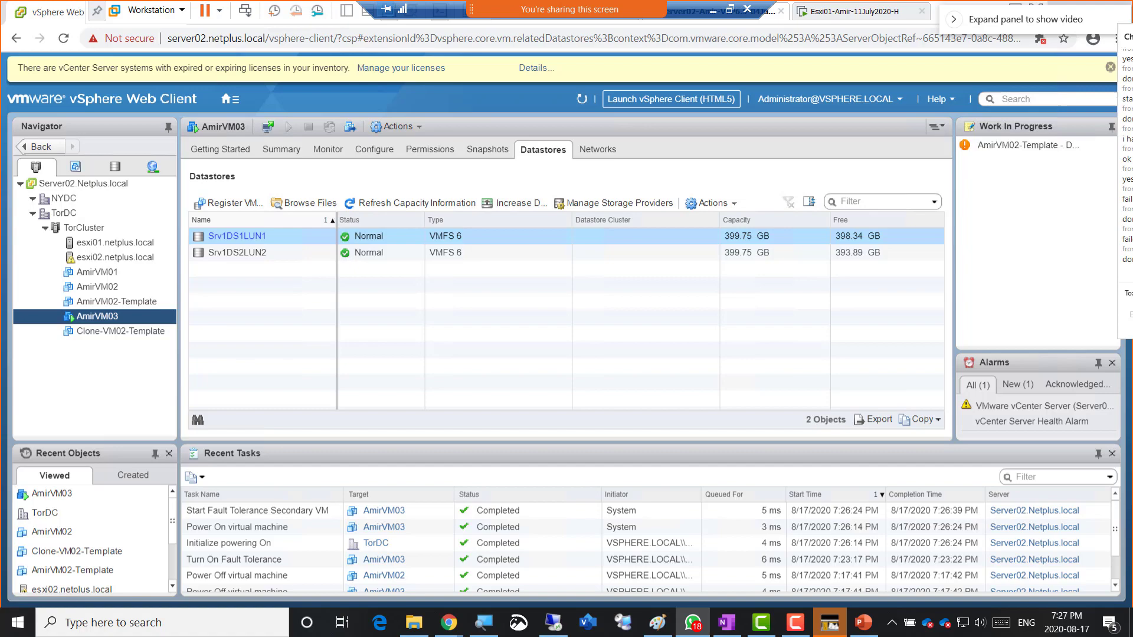
{"action": "left_click", "coordinate": [693, 622]}
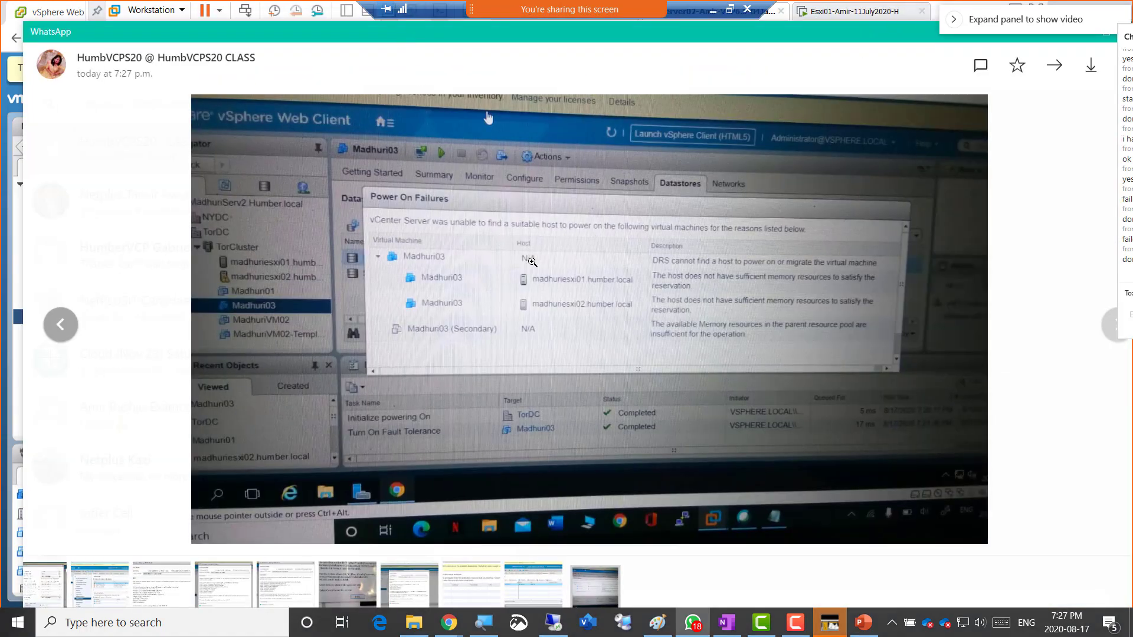
{"action": "left_click", "coordinate": [681, 275]}
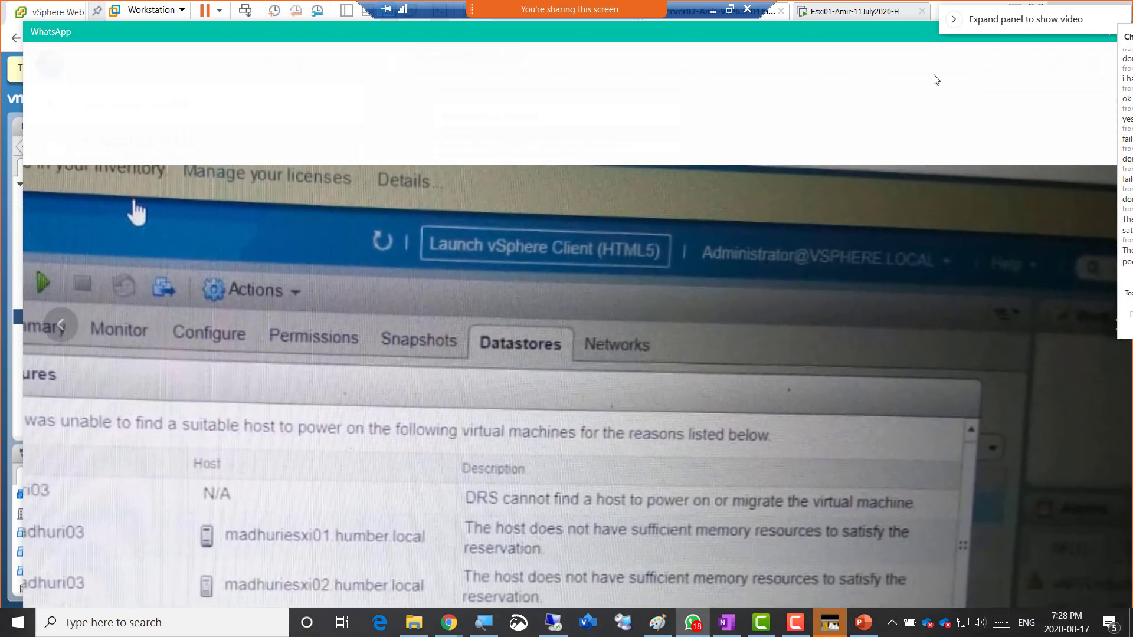
{"action": "left_click", "coordinate": [926, 71]}
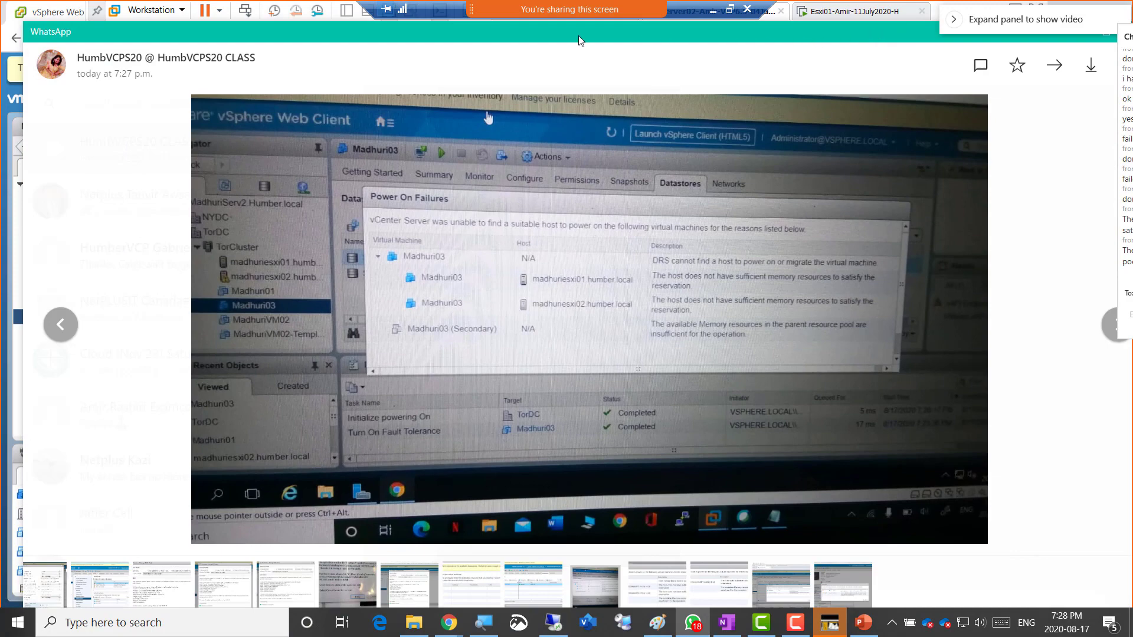
{"action": "double_click", "coordinate": [550, 30]}
{"action": "left_click_drag", "start_coordinate": [979, 81], "coordinate": [1132, 72]}
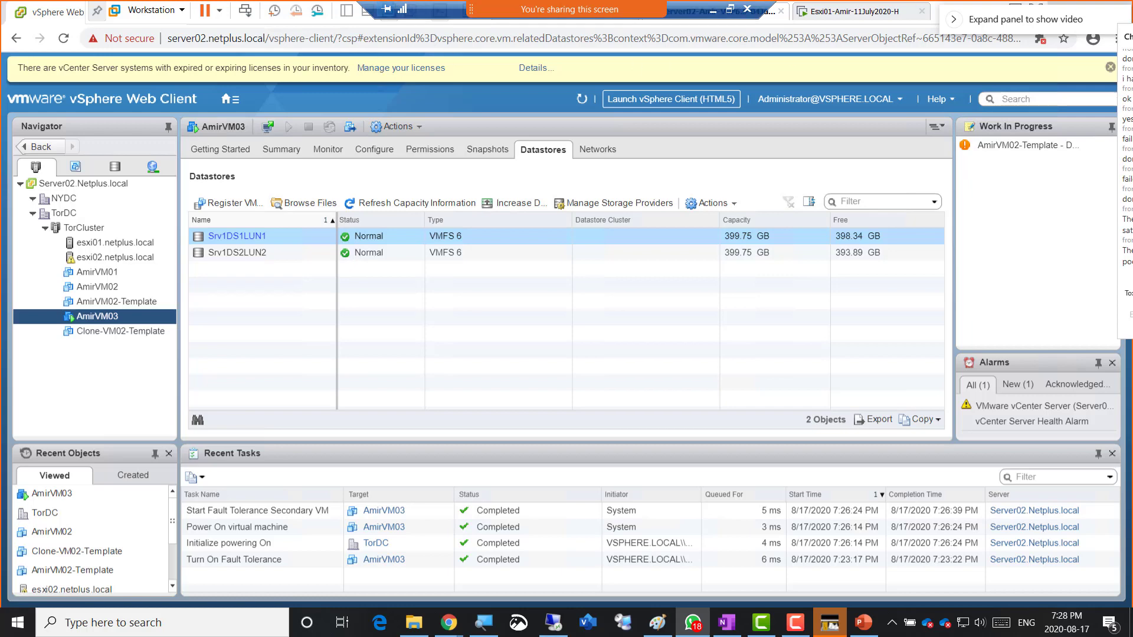
- Bring the WhatsApp image viewer back over vSphere and zoom into the Fault Tolerance warning
{"action": "left_click_drag", "start_coordinate": [1132, 36], "coordinate": [427, 38]}
{"action": "left_click", "coordinate": [510, 343]}
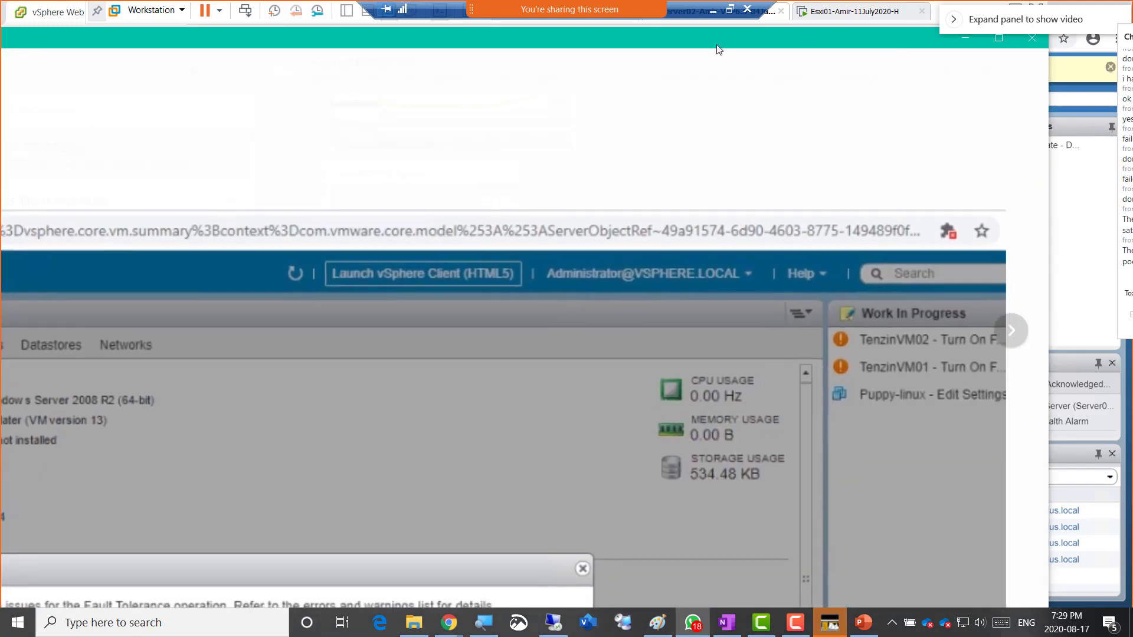
- Close the WhatsApp viewer showing the classmate VM's fault details
{"action": "left_click", "coordinate": [965, 38]}
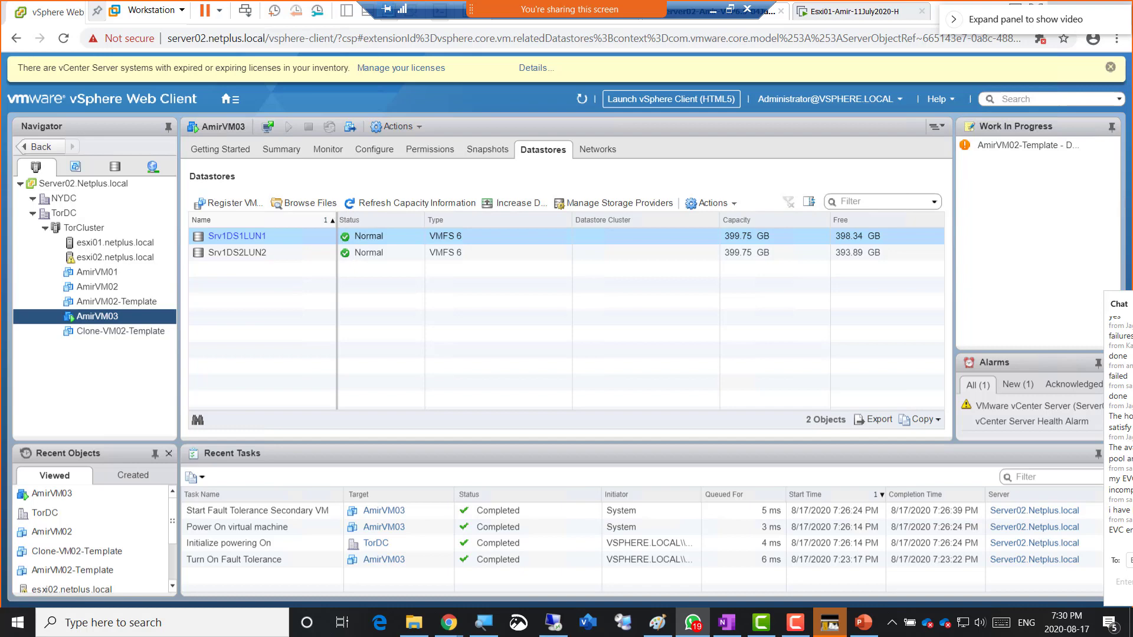
- Bring the classmate's Power On Failures screenshot (insufficient memory on both hosts) over vSphere
{"action": "left_click_drag", "start_coordinate": [1132, 65], "coordinate": [306, 43]}
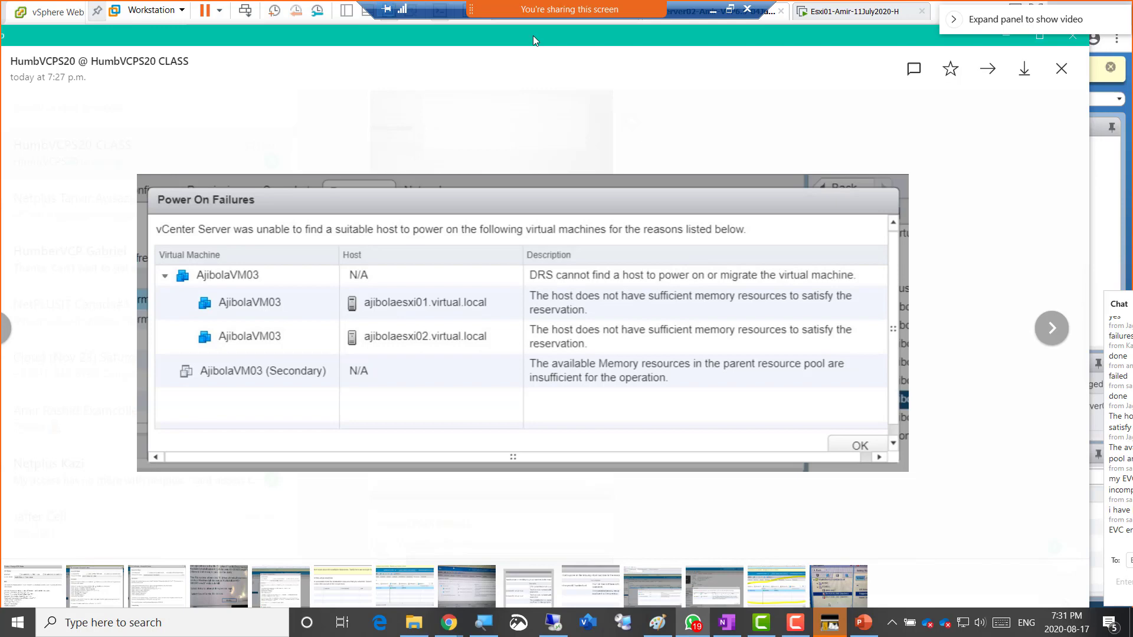
- Move the Power On Failures screenshot to the right monitor, revealing AmirVM03's datastores
{"action": "left_click_drag", "start_coordinate": [533, 35], "coordinate": [1132, 65]}
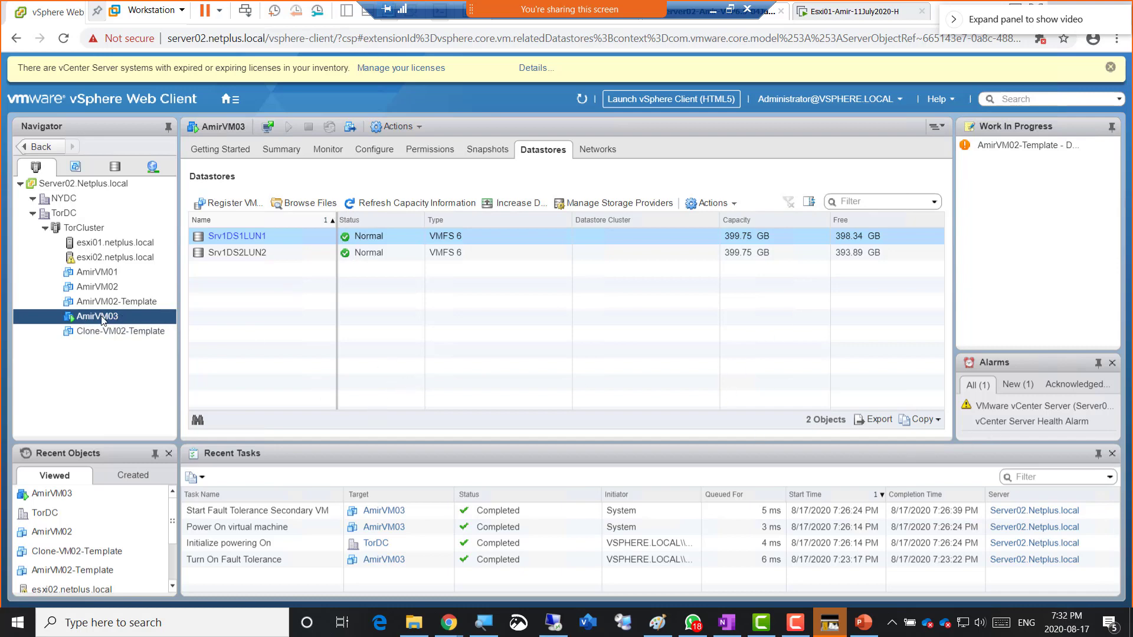
- Show AmirVM03's Summary page and highlight its 1024 MB memory value
{"action": "left_click", "coordinate": [275, 150]}
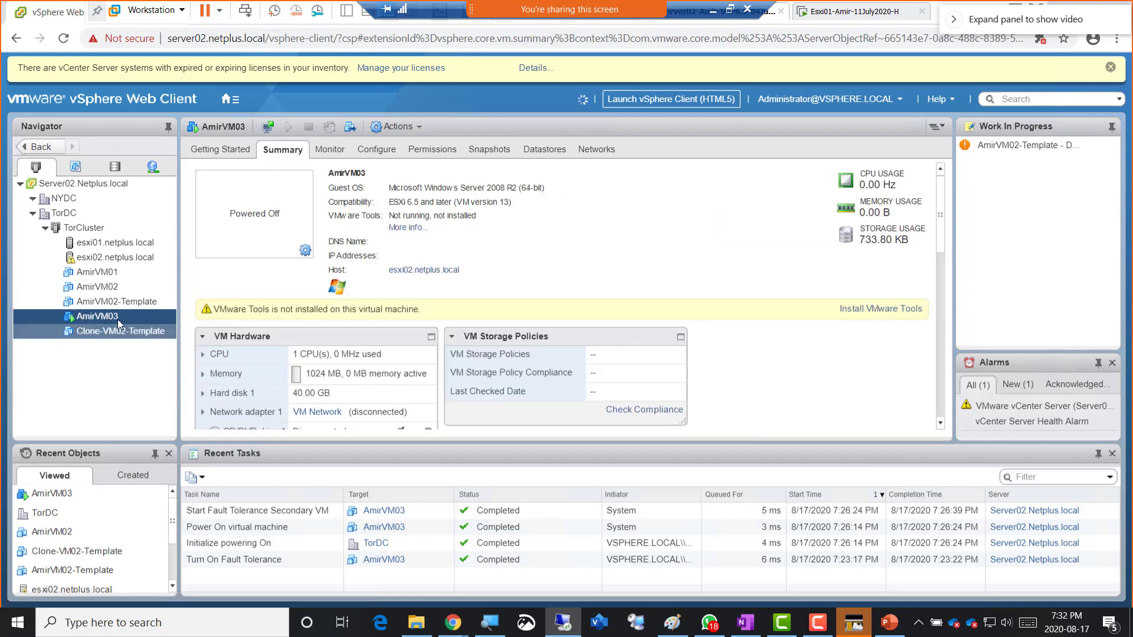
{"action": "double_click", "coordinate": [308, 376]}
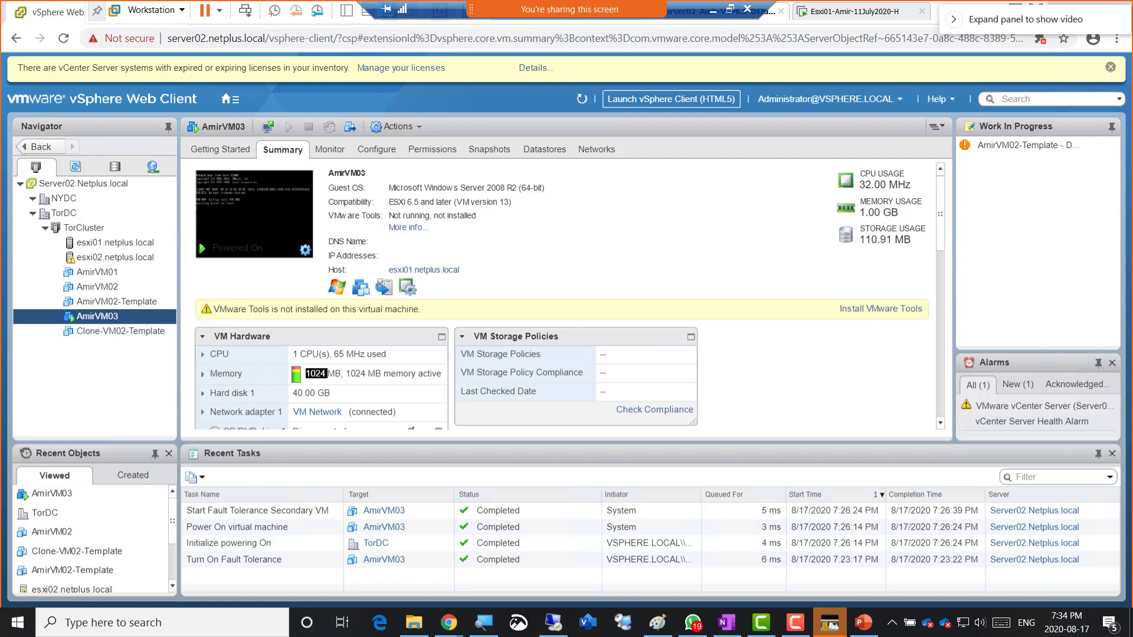
{"action": "right_click", "coordinate": [99, 321]}
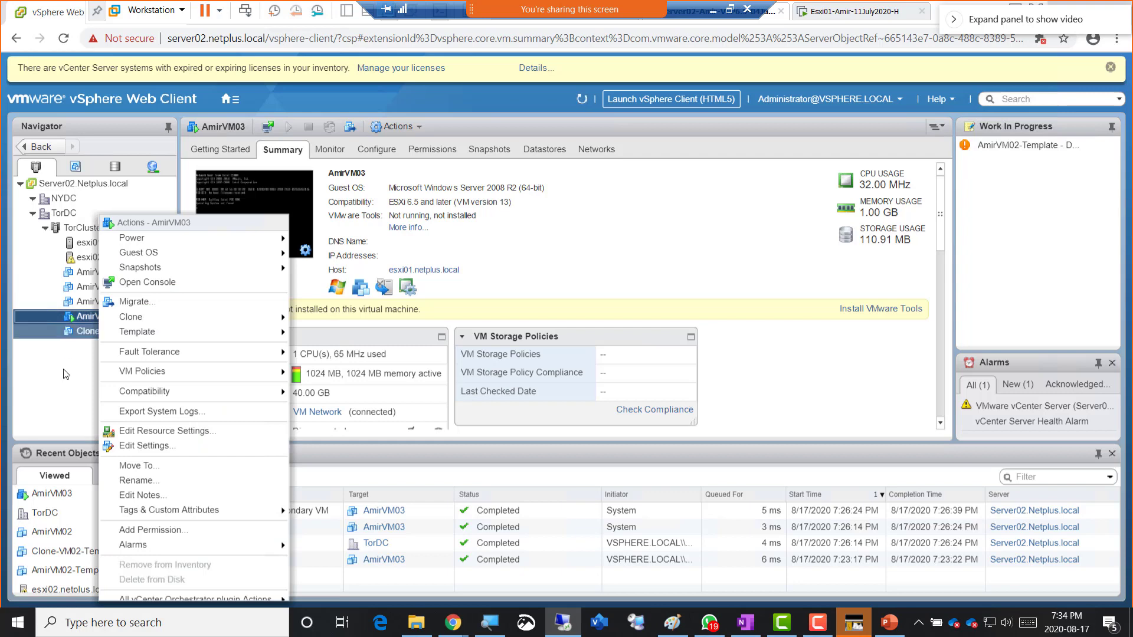
{"action": "left_click", "coordinate": [82, 358]}
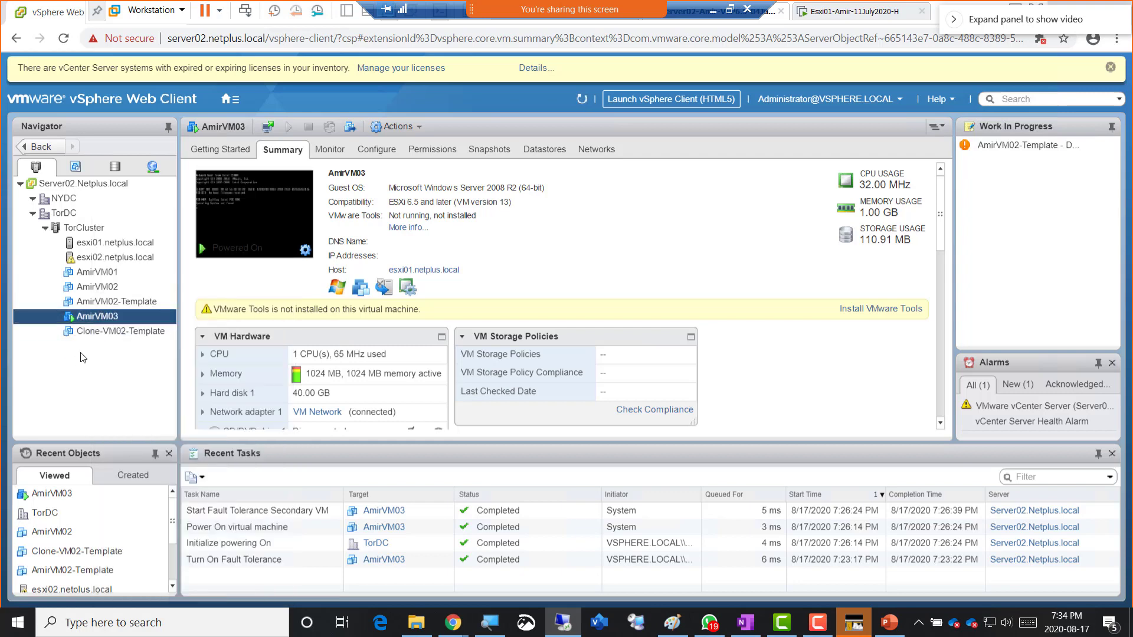
{"action": "right_click", "coordinate": [97, 318]}
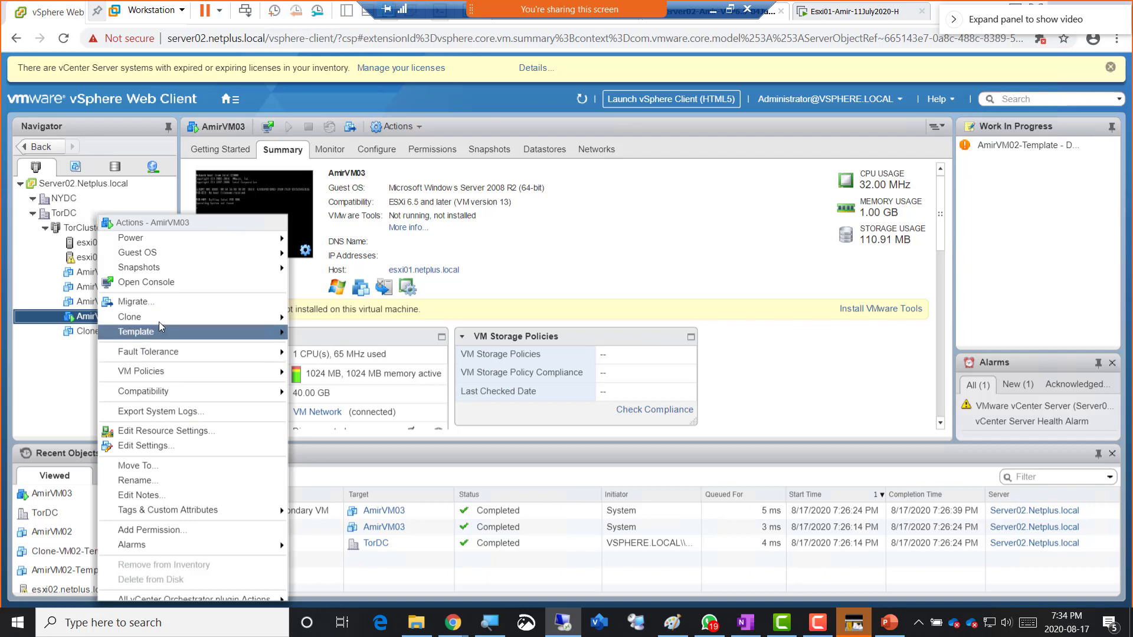
{"action": "left_click", "coordinate": [144, 446]}
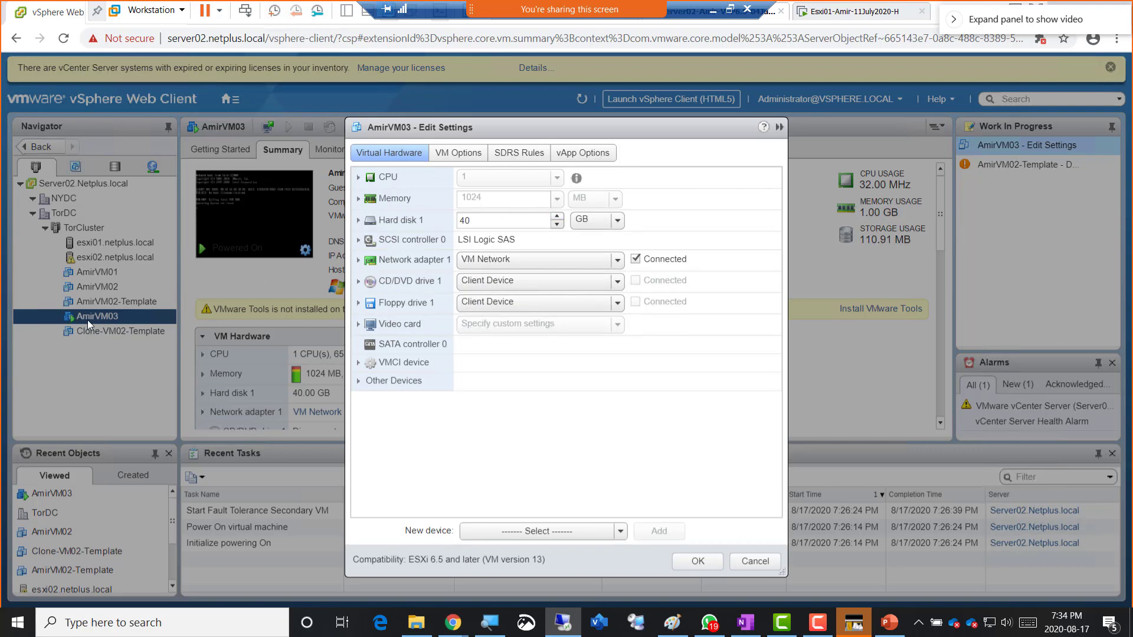
{"action": "left_click", "coordinate": [752, 562]}
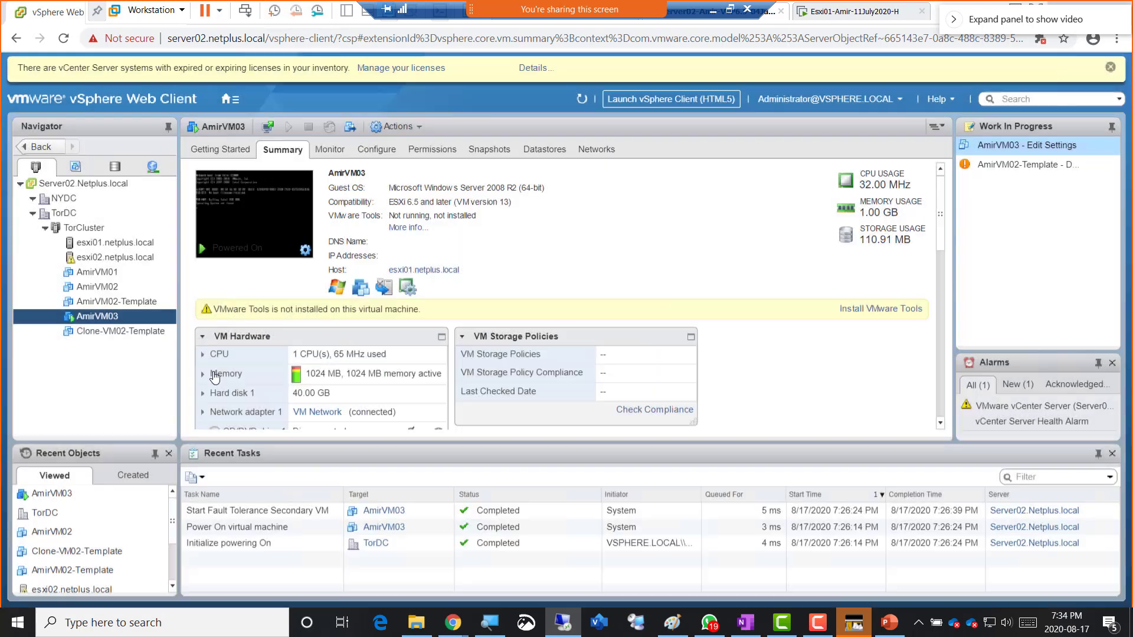
{"action": "right_click", "coordinate": [104, 317]}
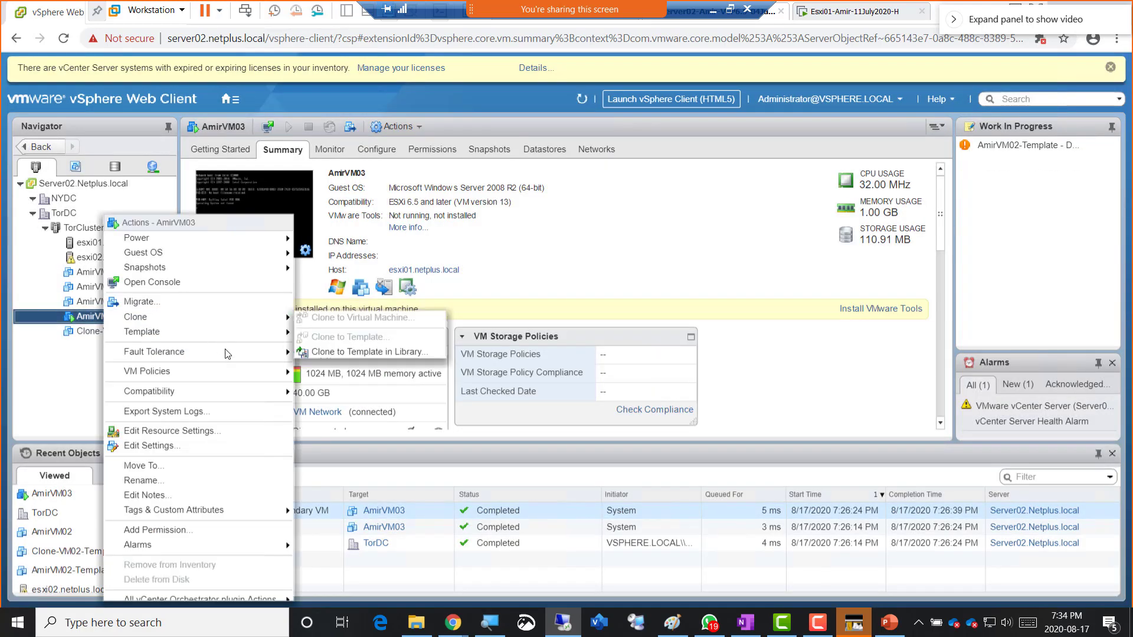
{"action": "mouse_move", "coordinate": [227, 352]}
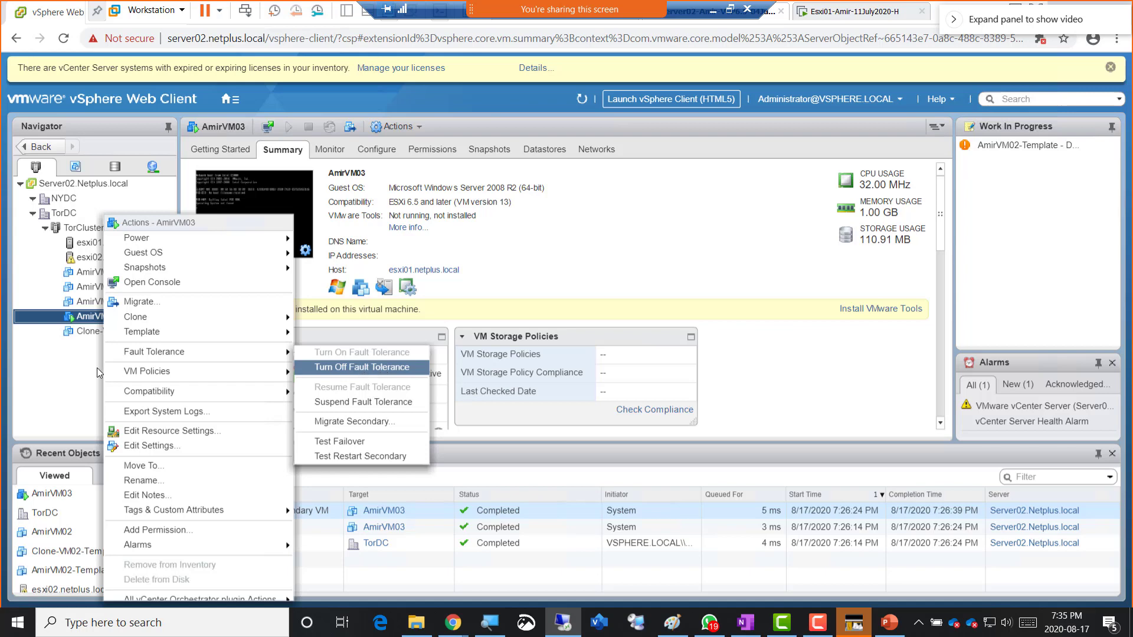
{"action": "left_click", "coordinate": [46, 376]}
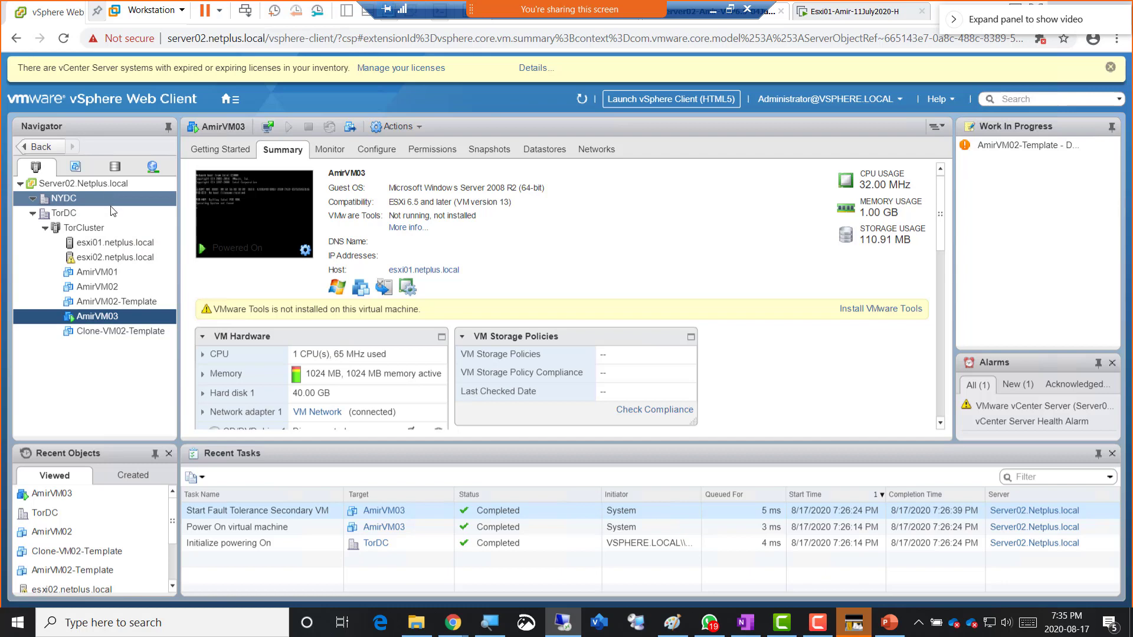
- Compare the VM lists of esxi01 and esxi02, ending on esxi01 with AmirVM03 as primary
{"action": "left_click", "coordinate": [104, 243]}
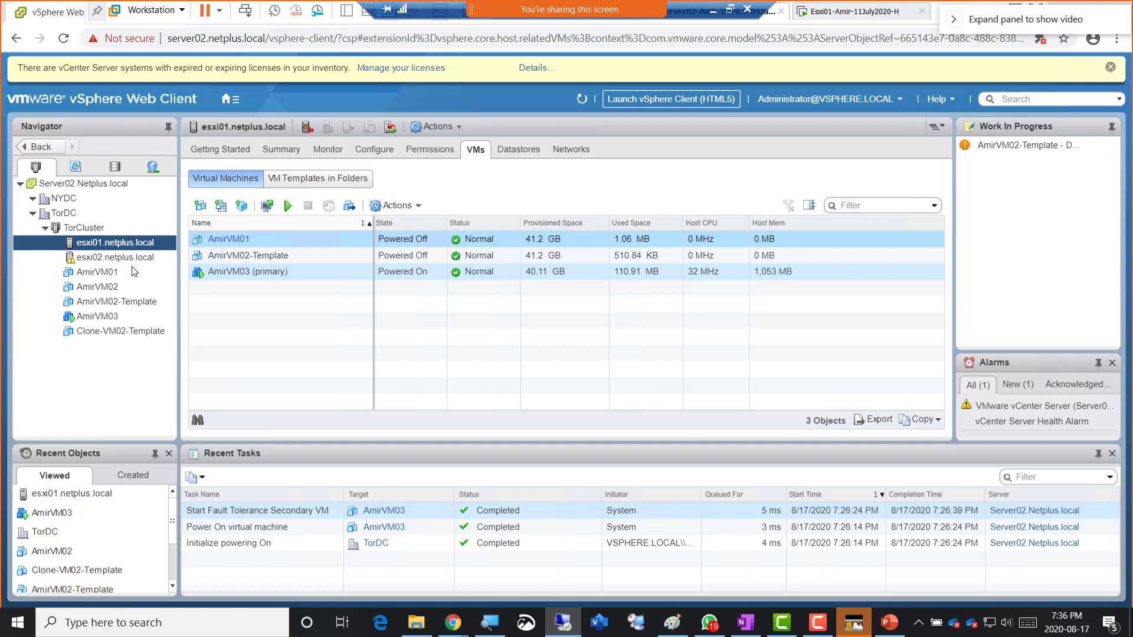
{"action": "left_click", "coordinate": [108, 261]}
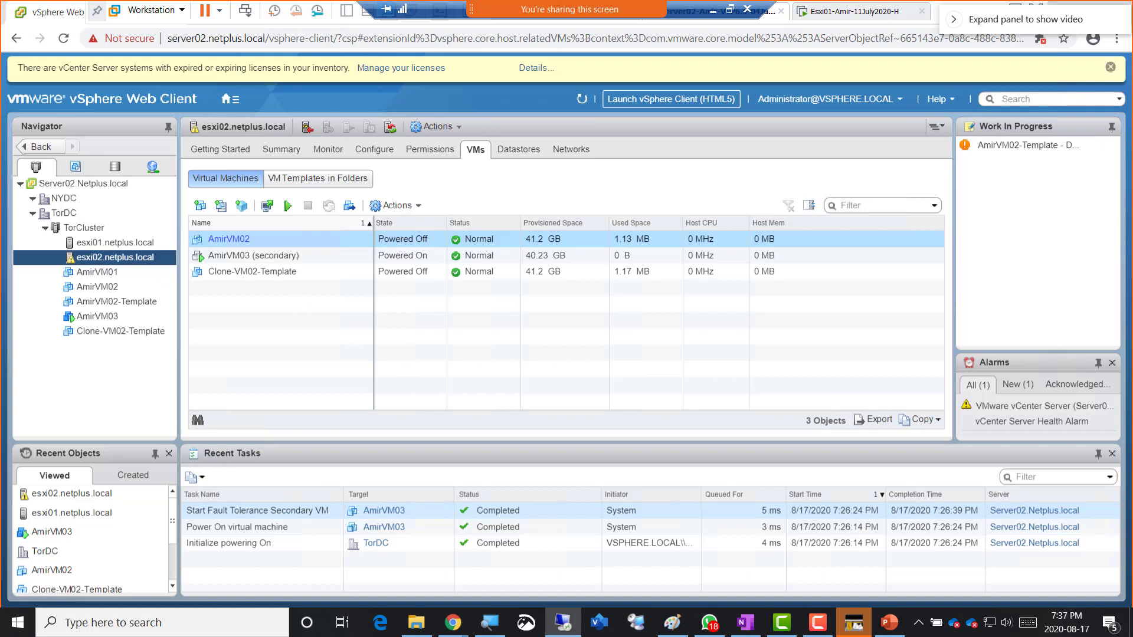
{"action": "left_click", "coordinate": [118, 243]}
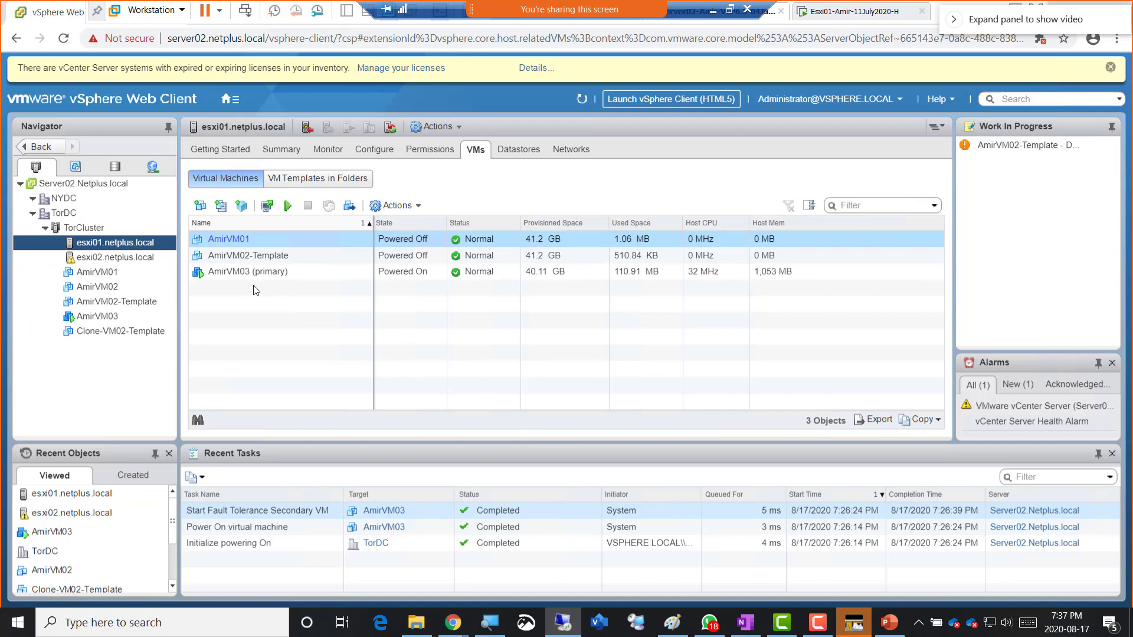
{"action": "left_click", "coordinate": [119, 263]}
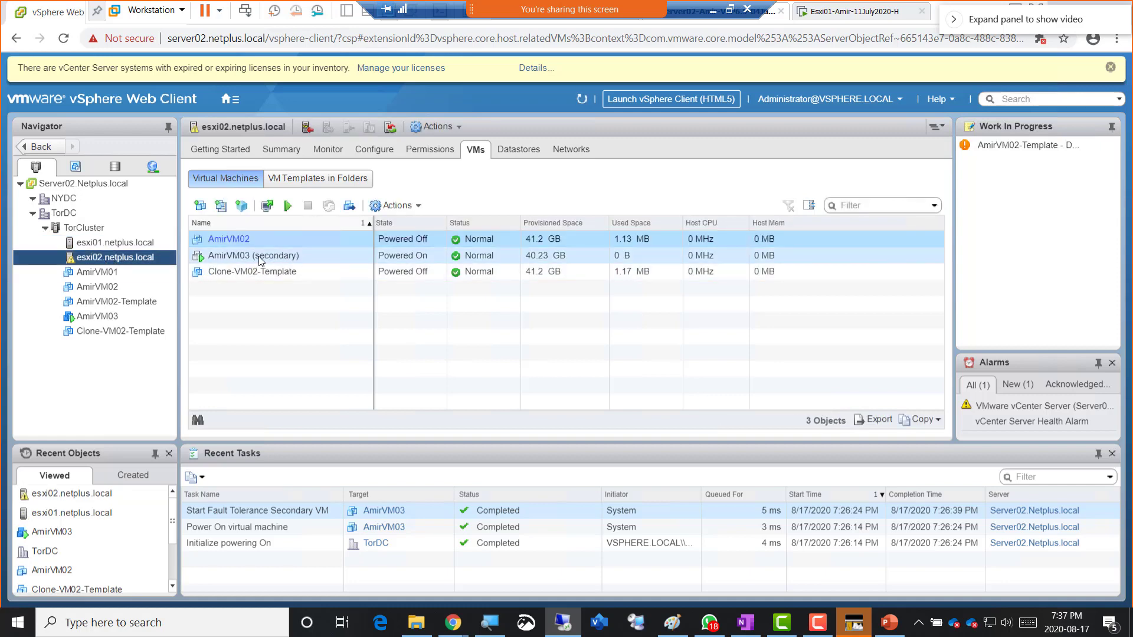
{"action": "left_click", "coordinate": [101, 245]}
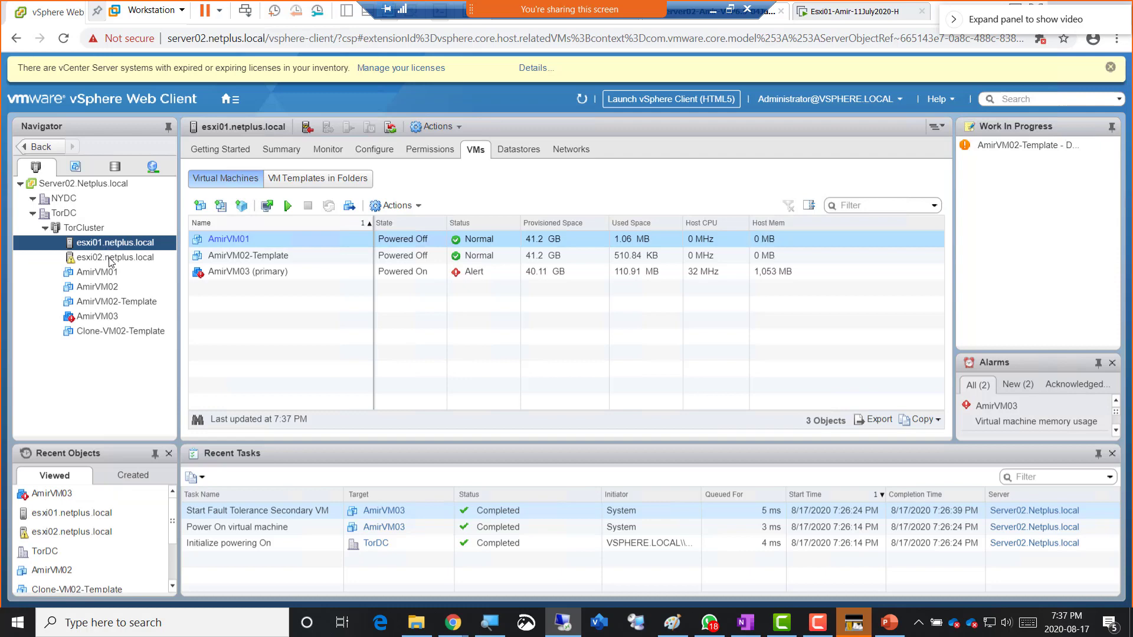
{"action": "left_click", "coordinate": [108, 258]}
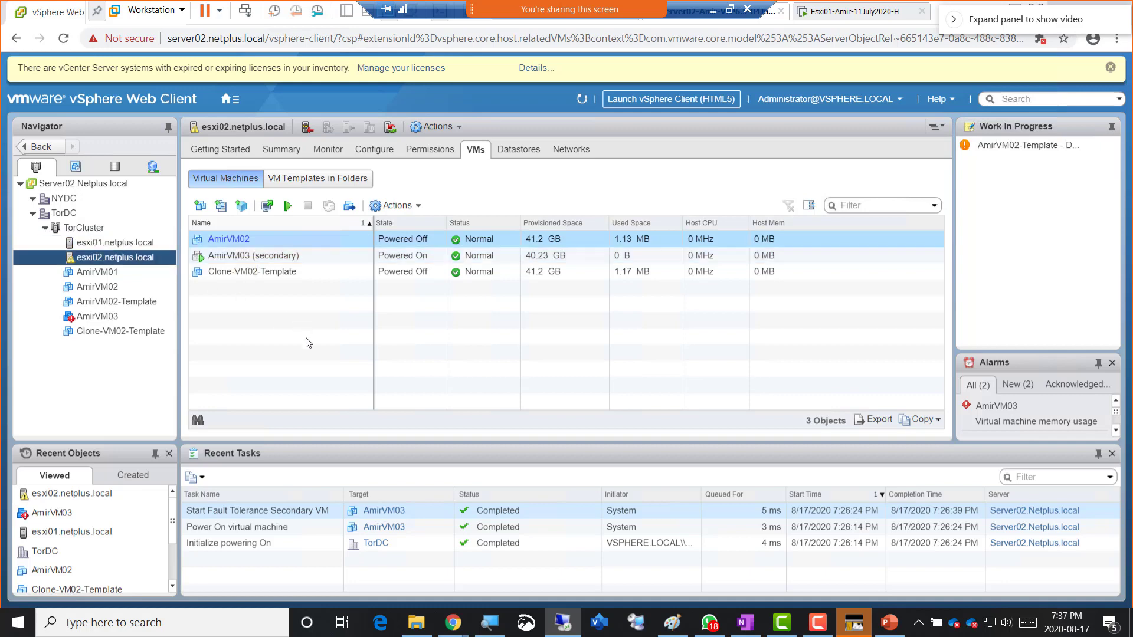
{"action": "left_click", "coordinate": [120, 242]}
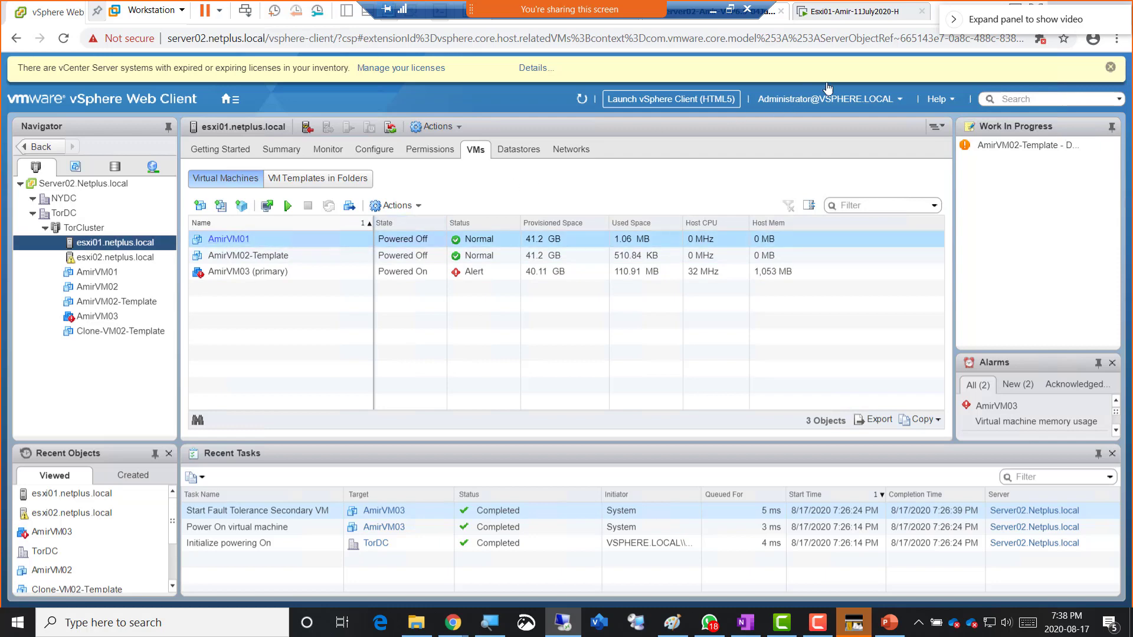
{"action": "left_click", "coordinate": [847, 15]}
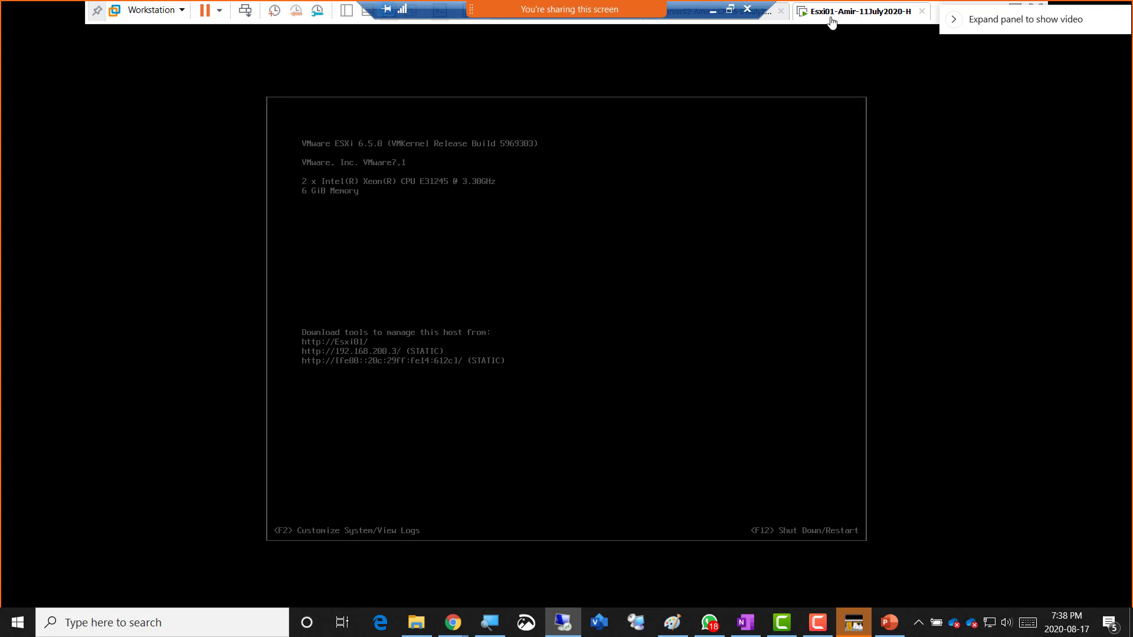
- Power off the Esxi01-Amir-11July2020-H virtual machine in VMware Workstation
{"action": "right_click", "coordinate": [836, 19]}
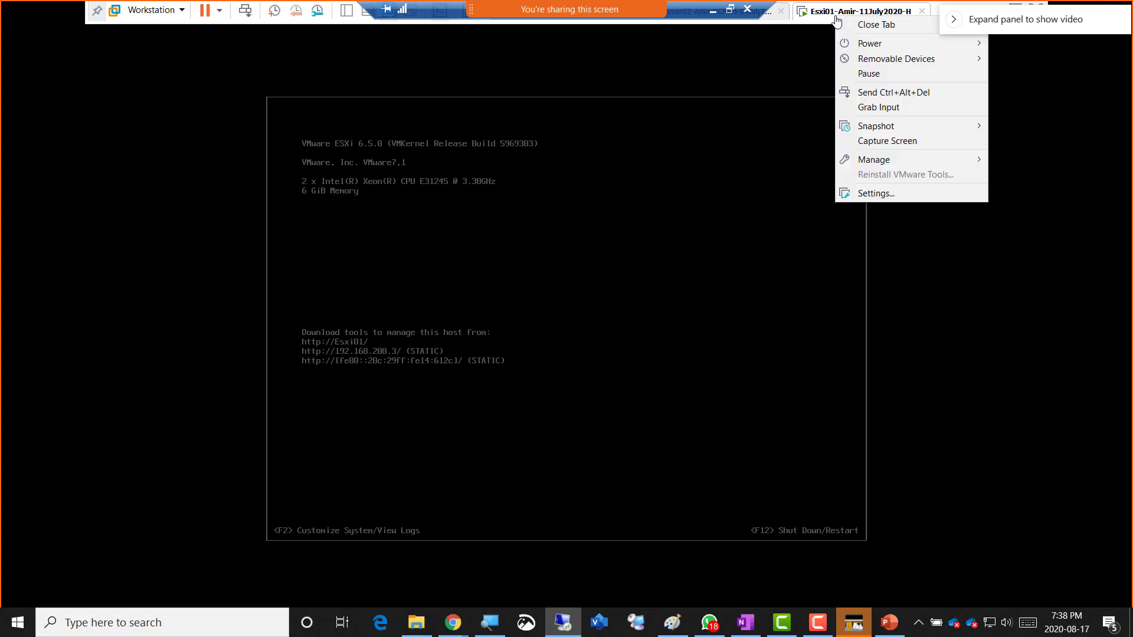
{"action": "mouse_move", "coordinate": [853, 46]}
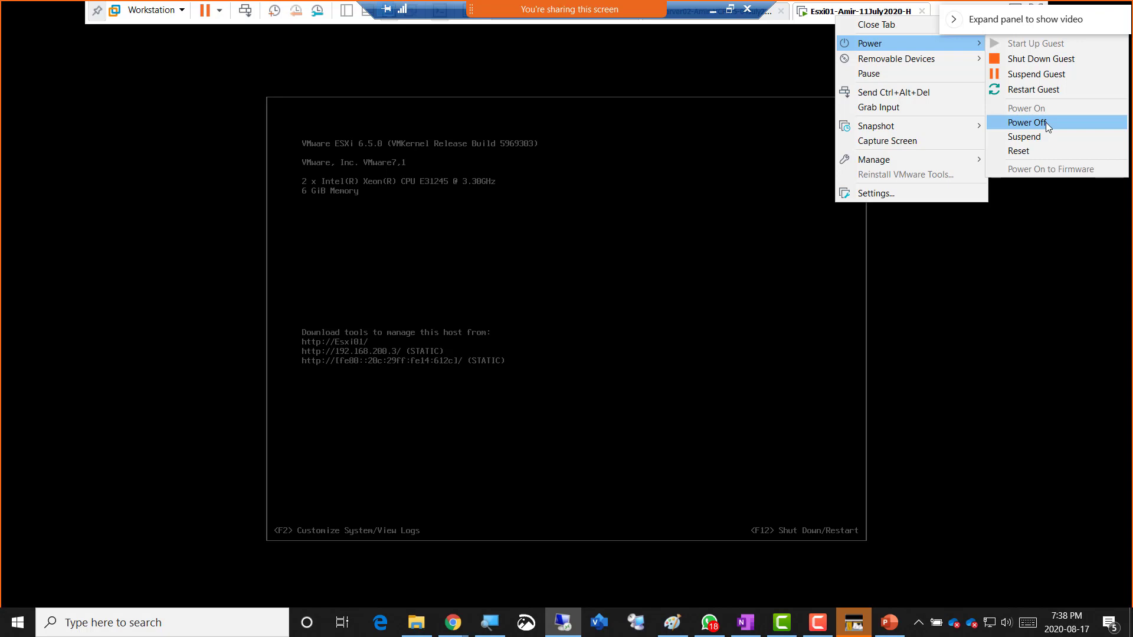
{"action": "left_click", "coordinate": [1051, 122]}
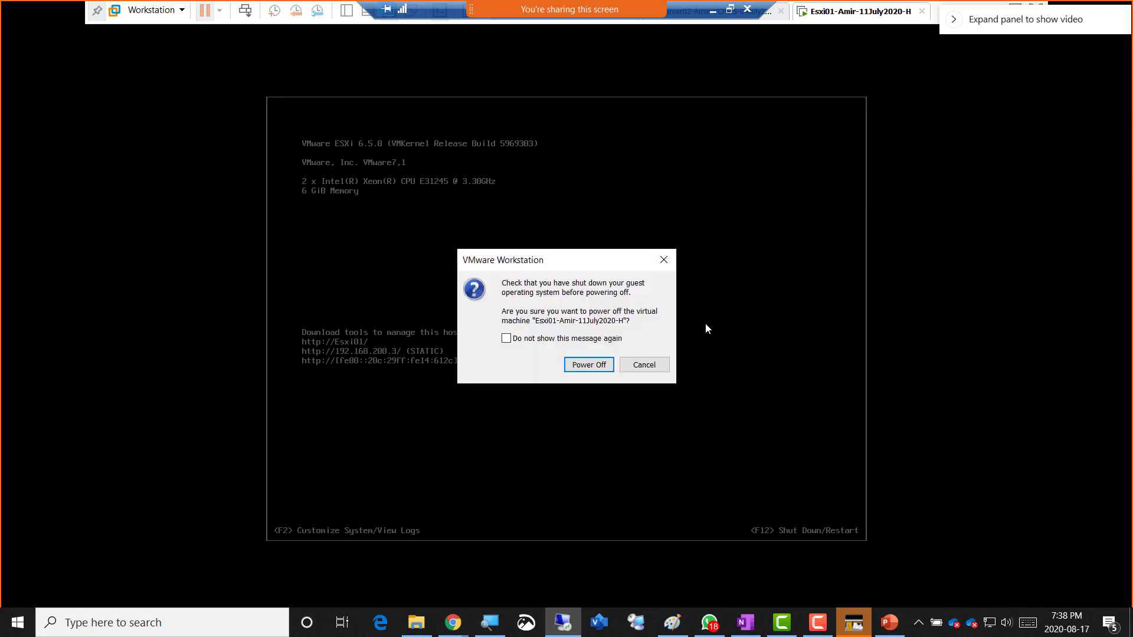
{"action": "left_click", "coordinate": [583, 366]}
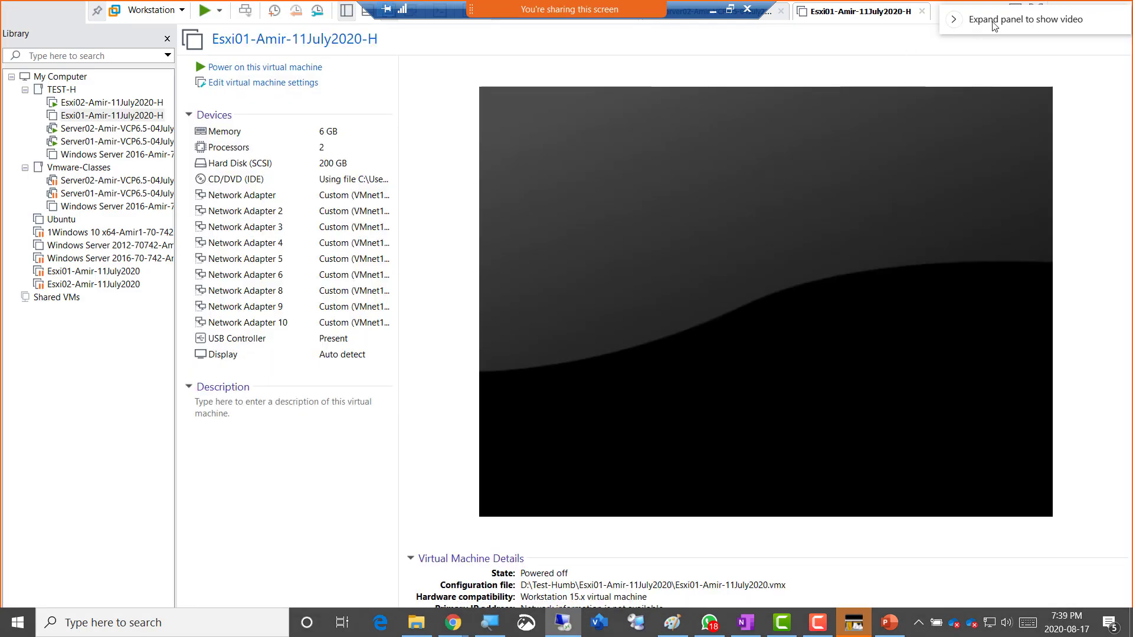
- Switch to the Server02 VM and show its console in full screen
{"action": "left_click_drag", "start_coordinate": [992, 21], "coordinate": [1001, 102]}
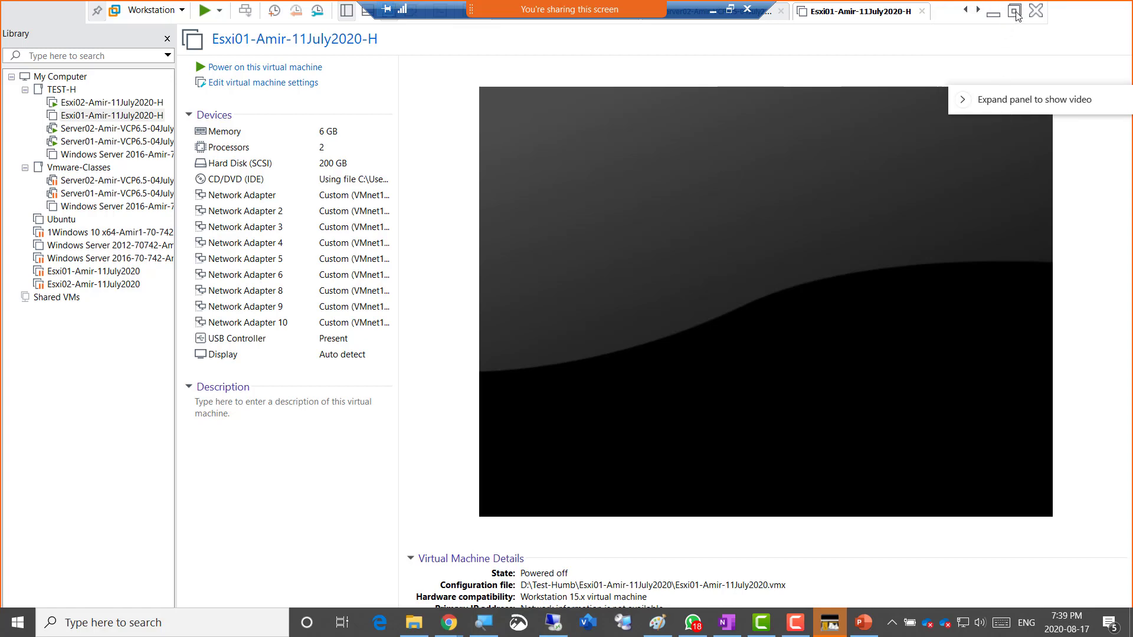
{"action": "left_click", "coordinate": [1016, 13]}
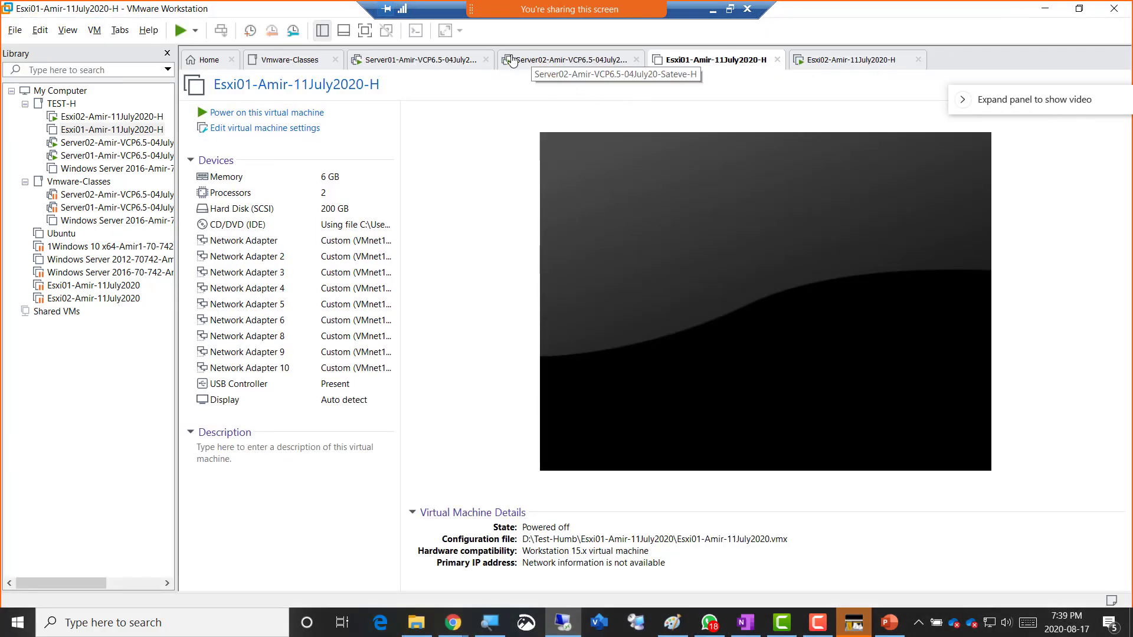
{"action": "left_click", "coordinate": [518, 60]}
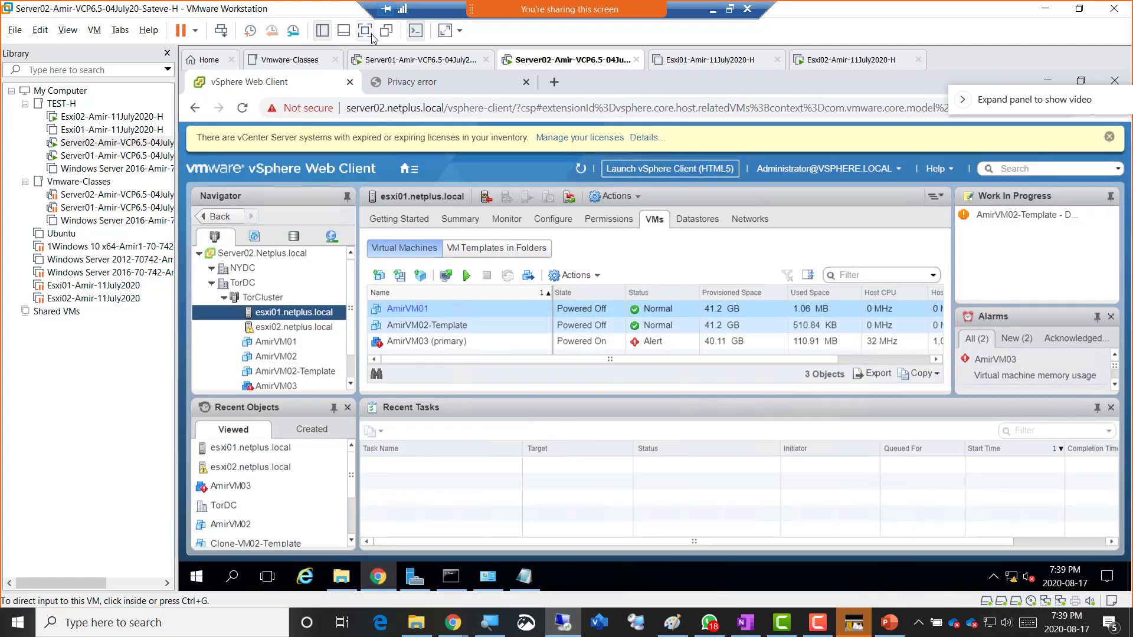
{"action": "left_click", "coordinate": [365, 30]}
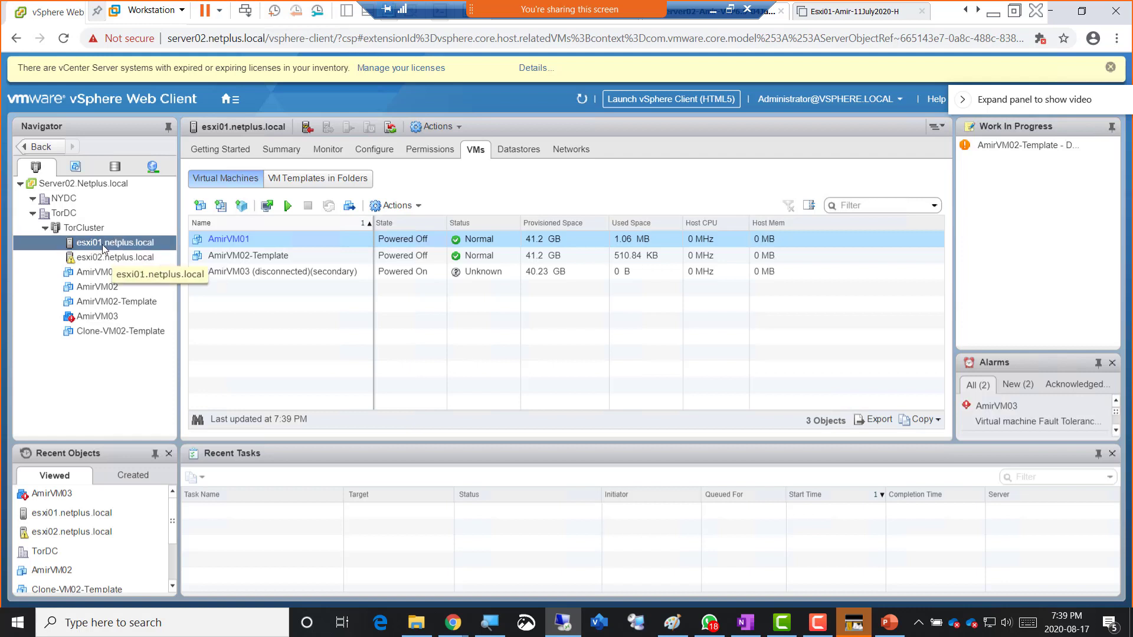
{"action": "left_click", "coordinate": [584, 102]}
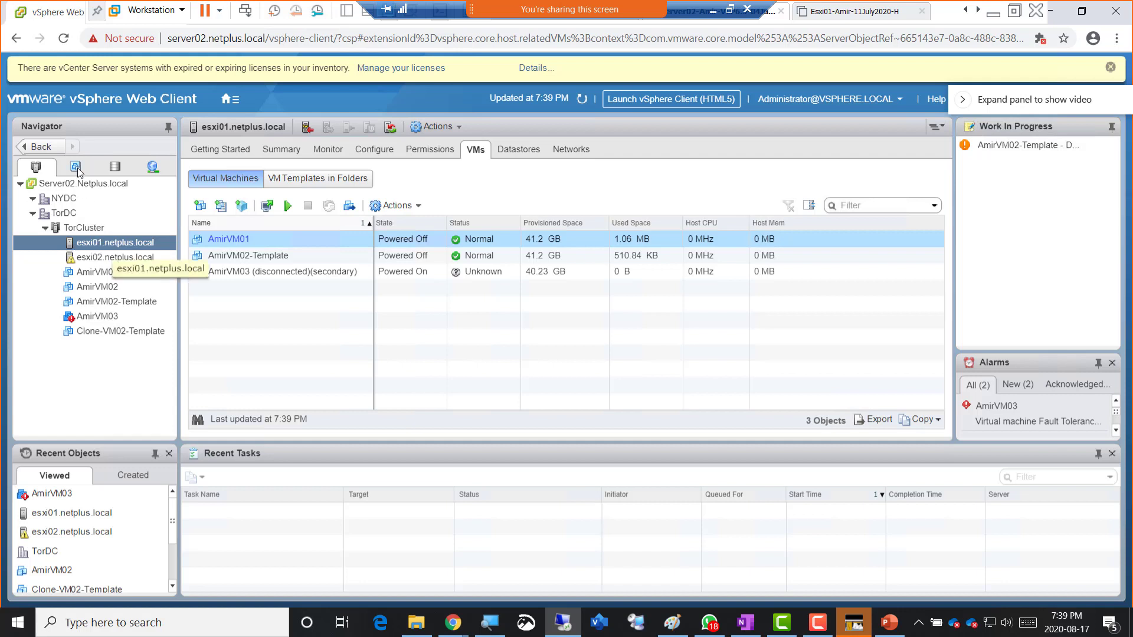
{"action": "left_click", "coordinate": [64, 43]}
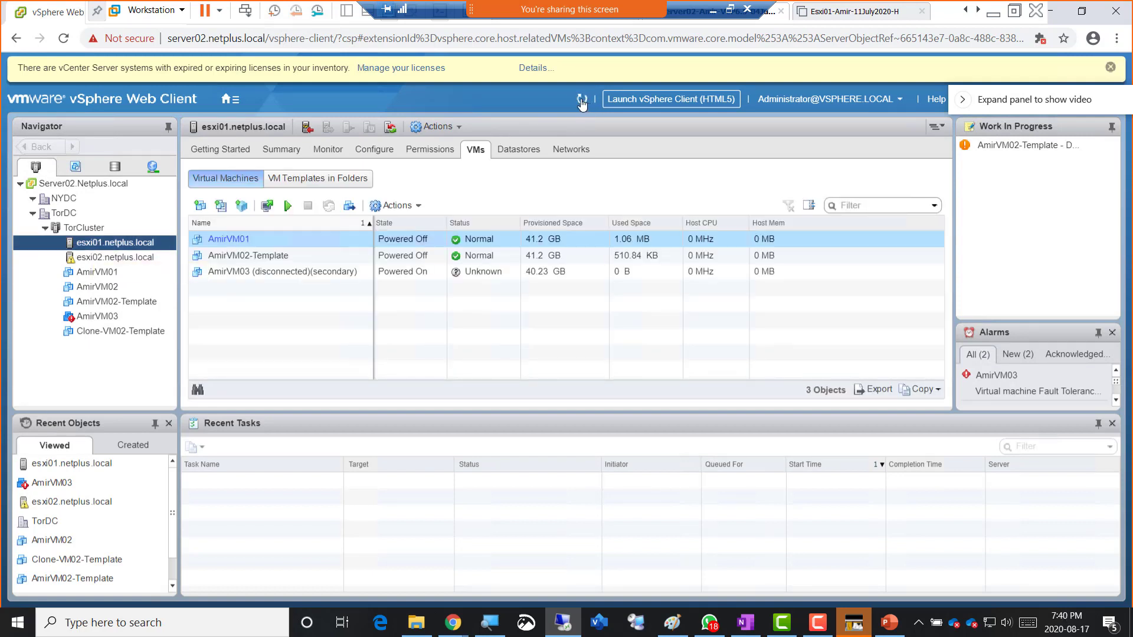
- Refresh the inventory until esxi01 shows disconnected, then compare the esxi02 and esxi01 VM lists
{"action": "left_click", "coordinate": [581, 100]}
{"action": "left_click", "coordinate": [582, 100]}
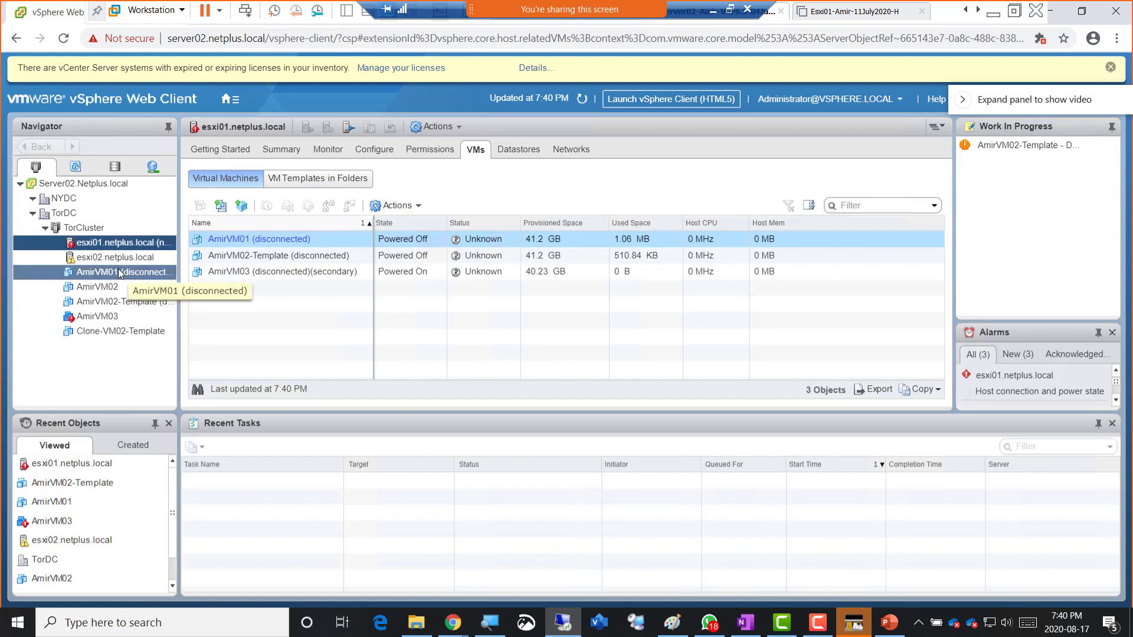
{"action": "left_click", "coordinate": [121, 260]}
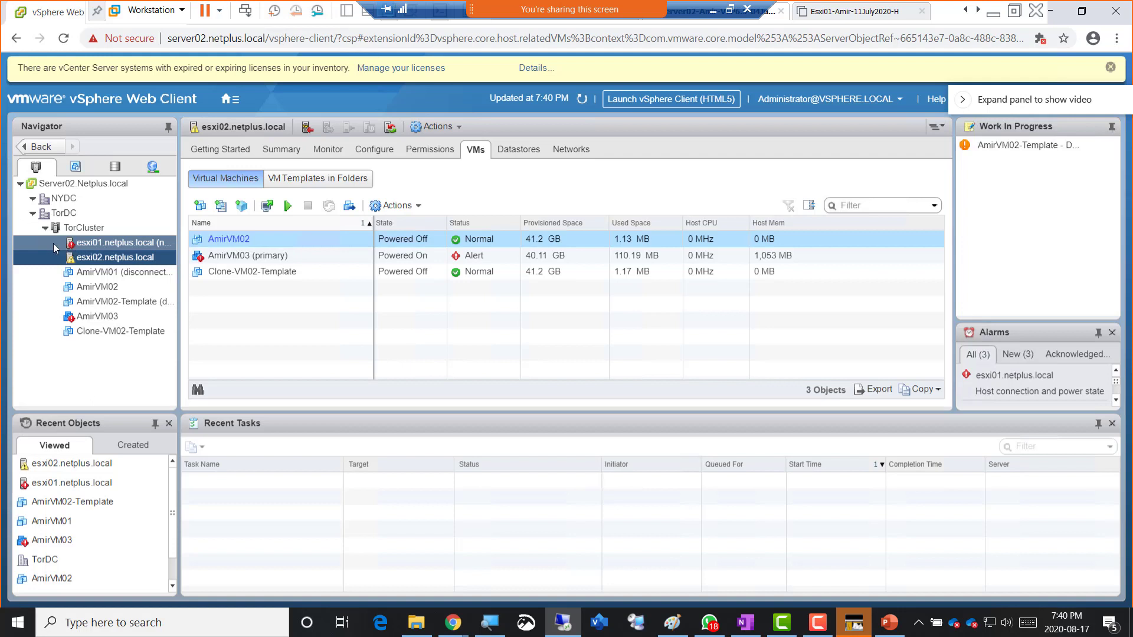
{"action": "left_click", "coordinate": [99, 247]}
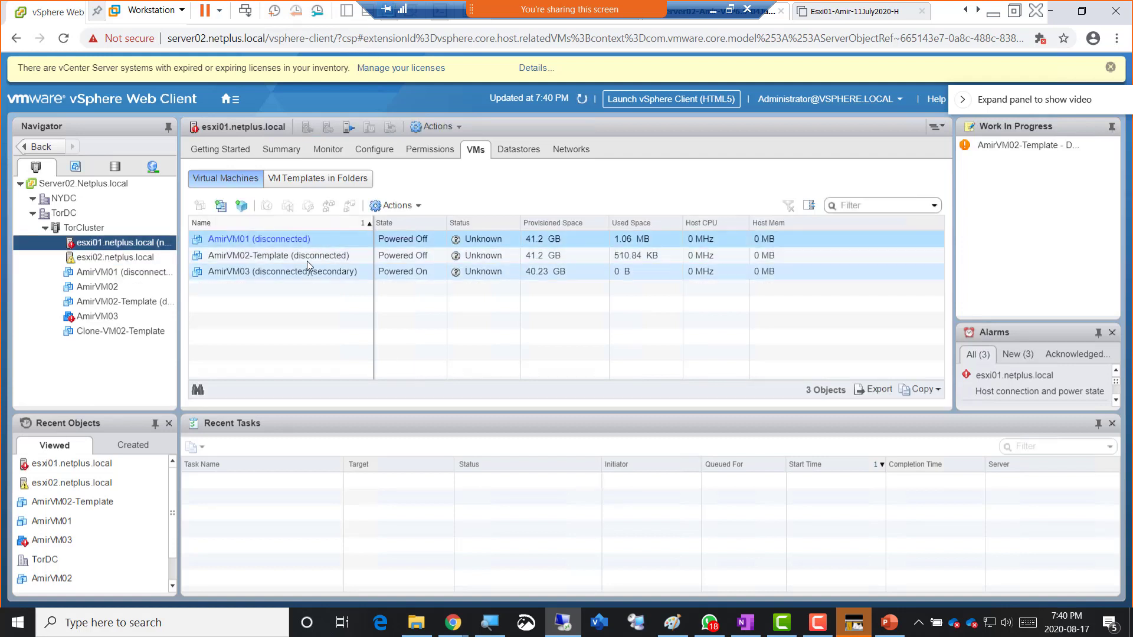
{"action": "left_click", "coordinate": [101, 259]}
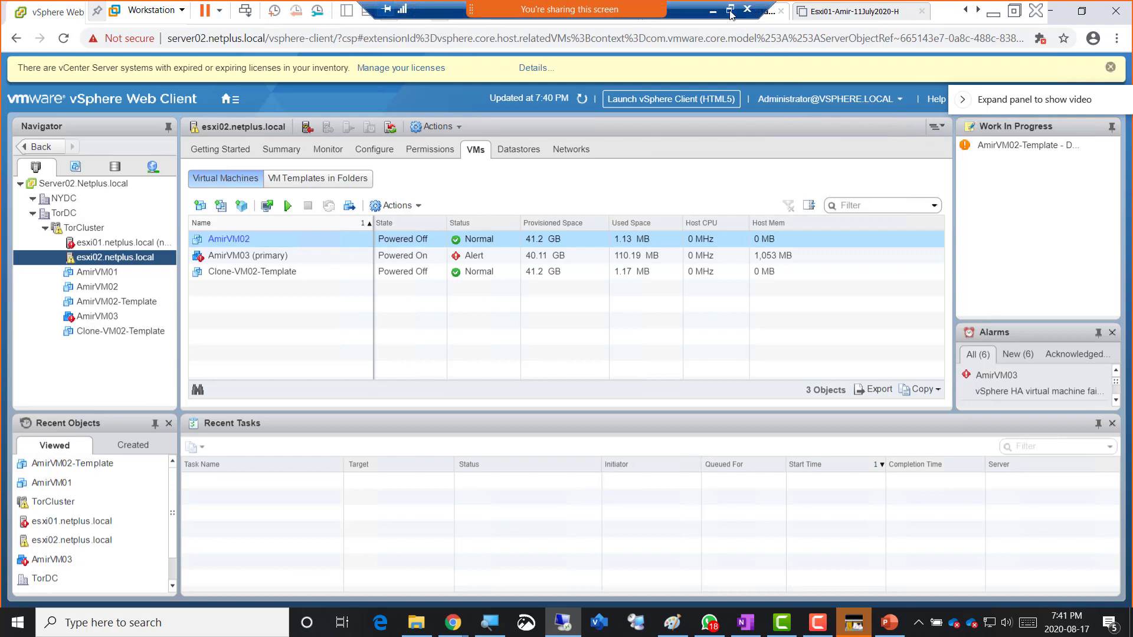
- Capture a snip of the Remote Desktop window showing AmirVM03 on esxi02, then restore full screen
{"action": "left_click", "coordinate": [730, 9]}
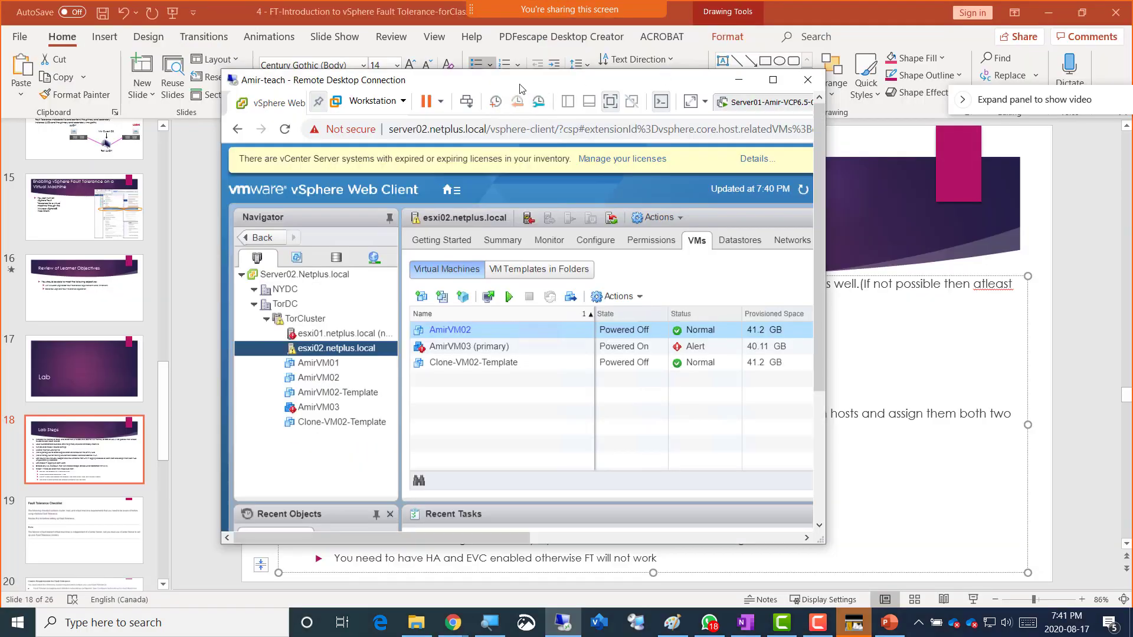
{"action": "key", "text": "super+shift+s"}
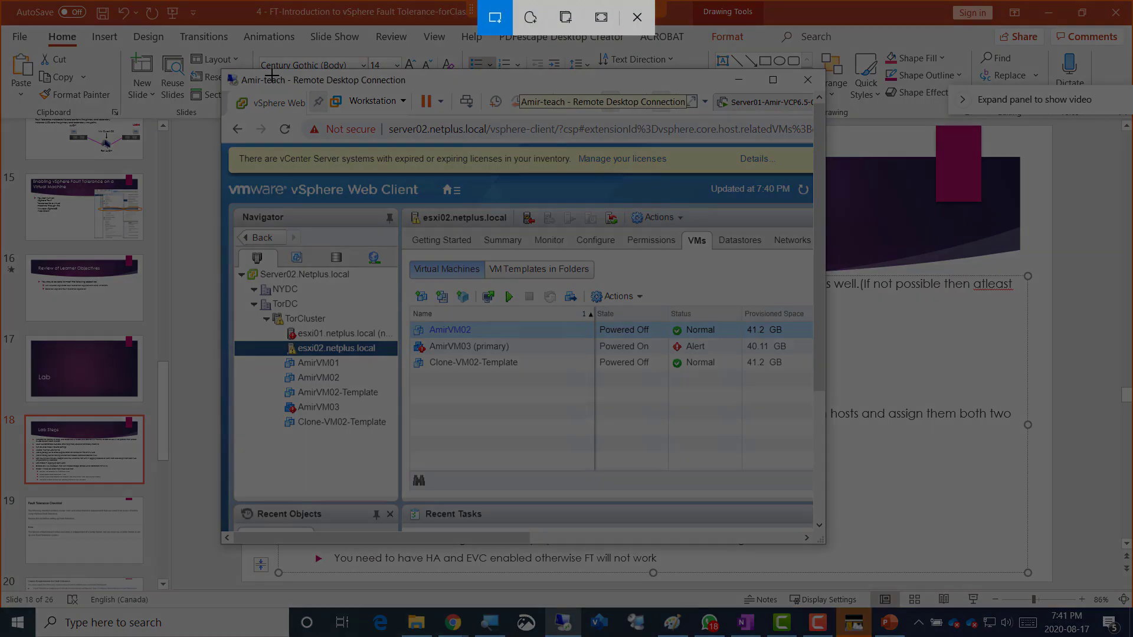
{"action": "left_click_drag", "start_coordinate": [215, 71], "coordinate": [771, 495]}
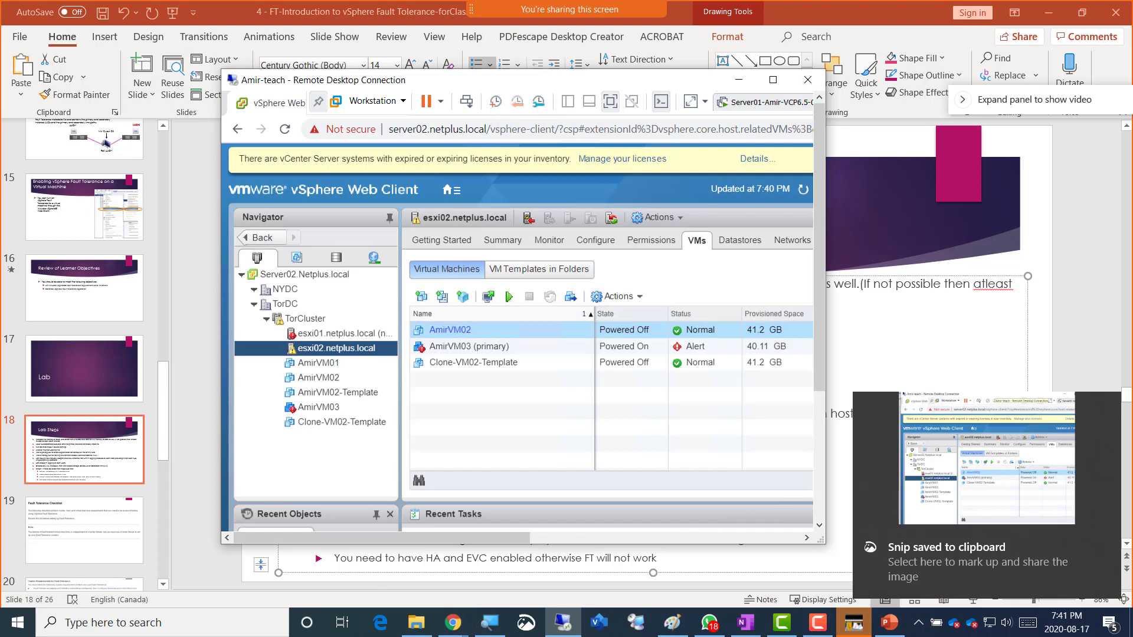
{"action": "left_click", "coordinate": [710, 622]}
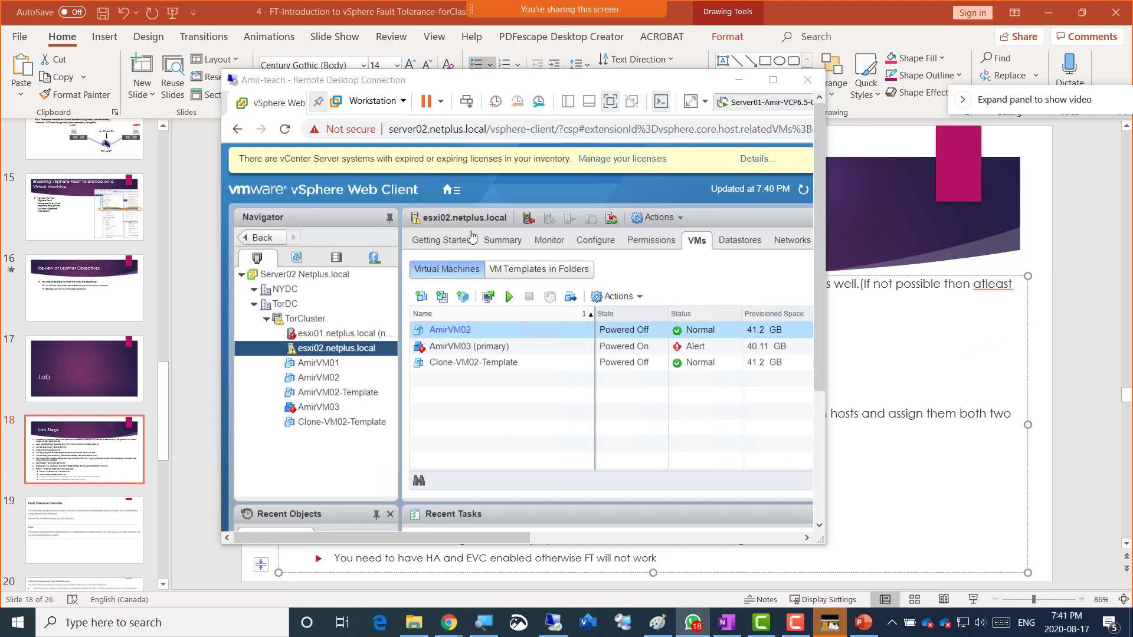
{"action": "left_click", "coordinate": [771, 81]}
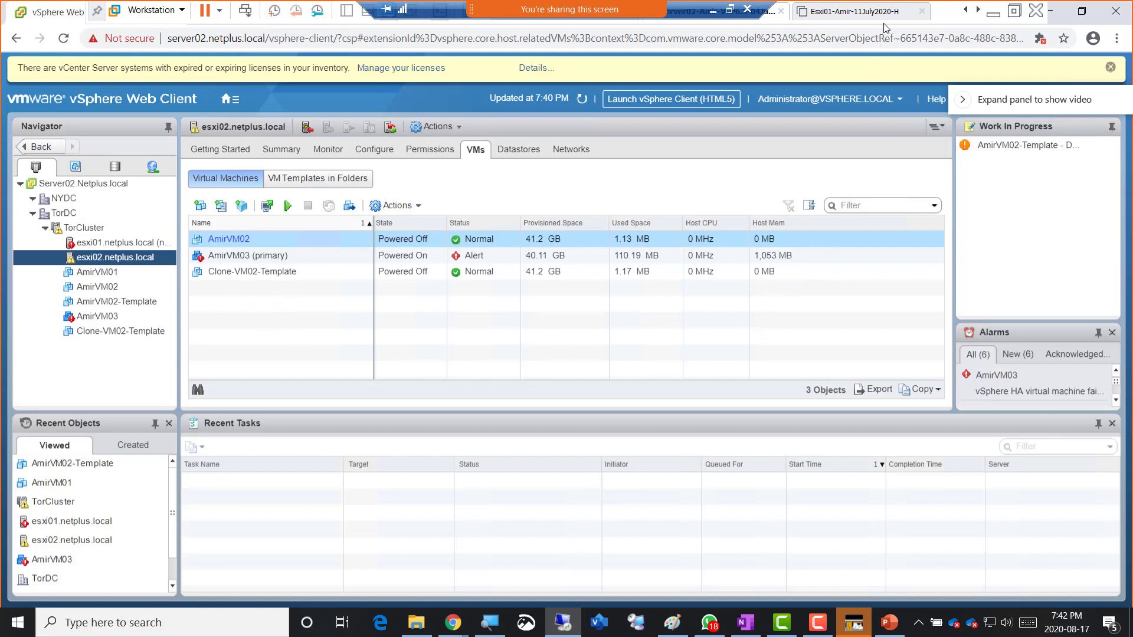
- Scroll the Workstation tab strip and switch to the Esxi01-Amir-11July2020-H tab
{"action": "left_click", "coordinate": [978, 10]}
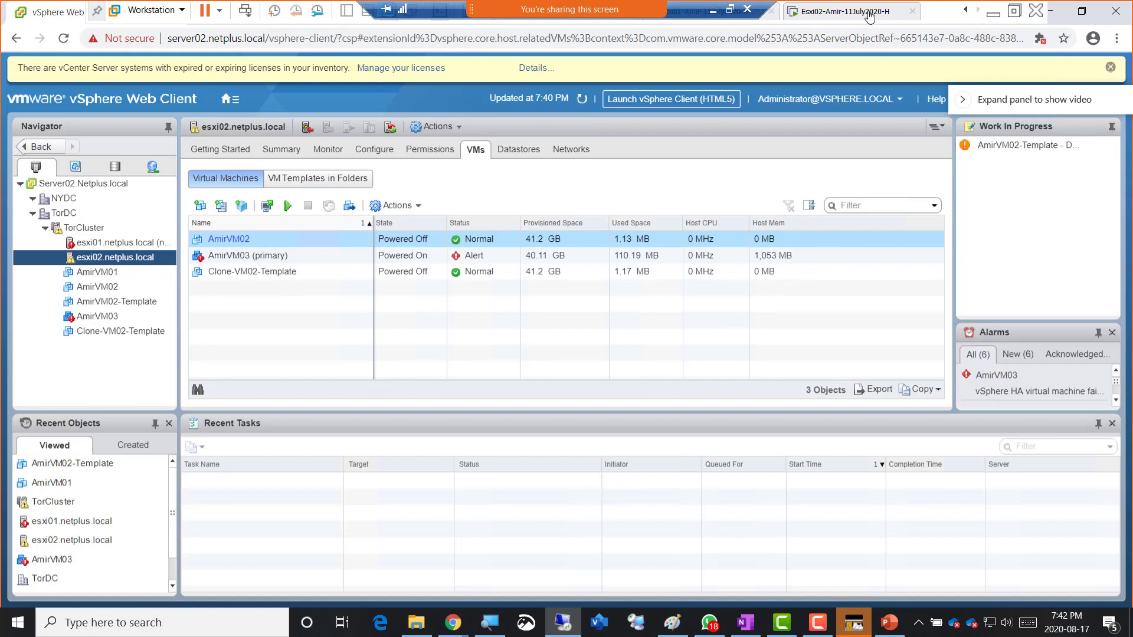
{"action": "left_click", "coordinate": [965, 12]}
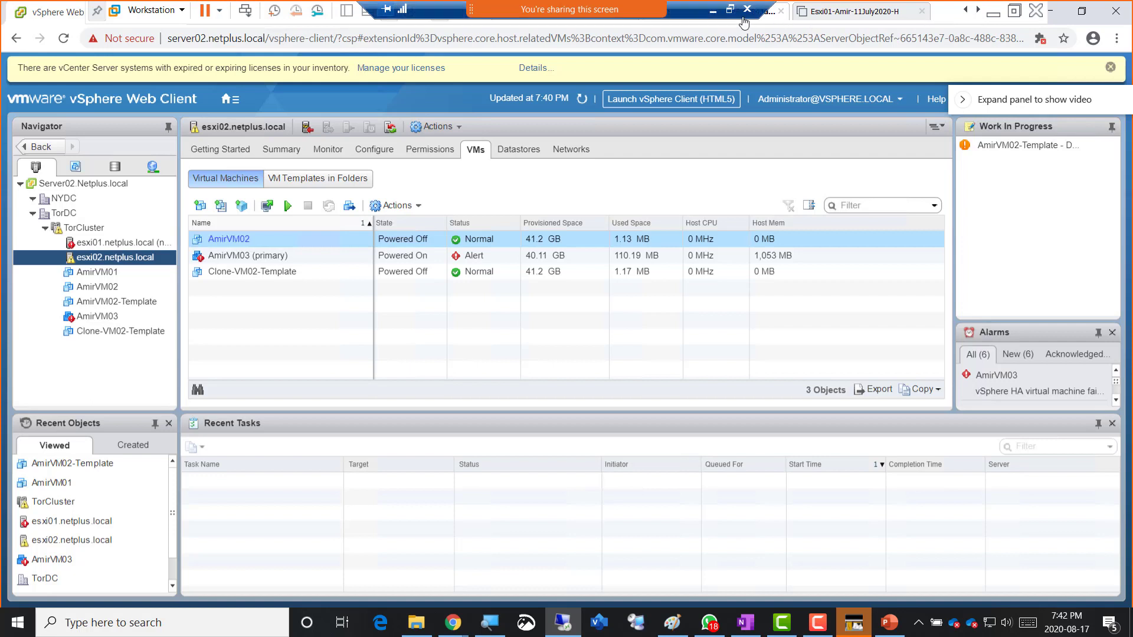
{"action": "left_click", "coordinate": [966, 16]}
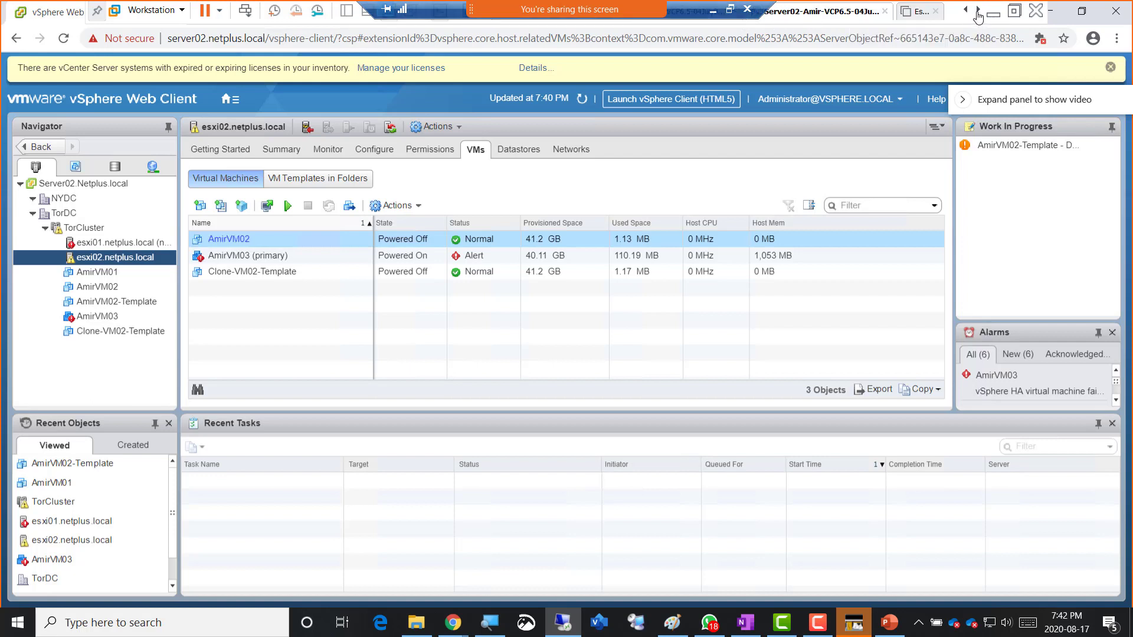
{"action": "left_click", "coordinate": [978, 12]}
{"action": "left_click", "coordinate": [839, 17]}
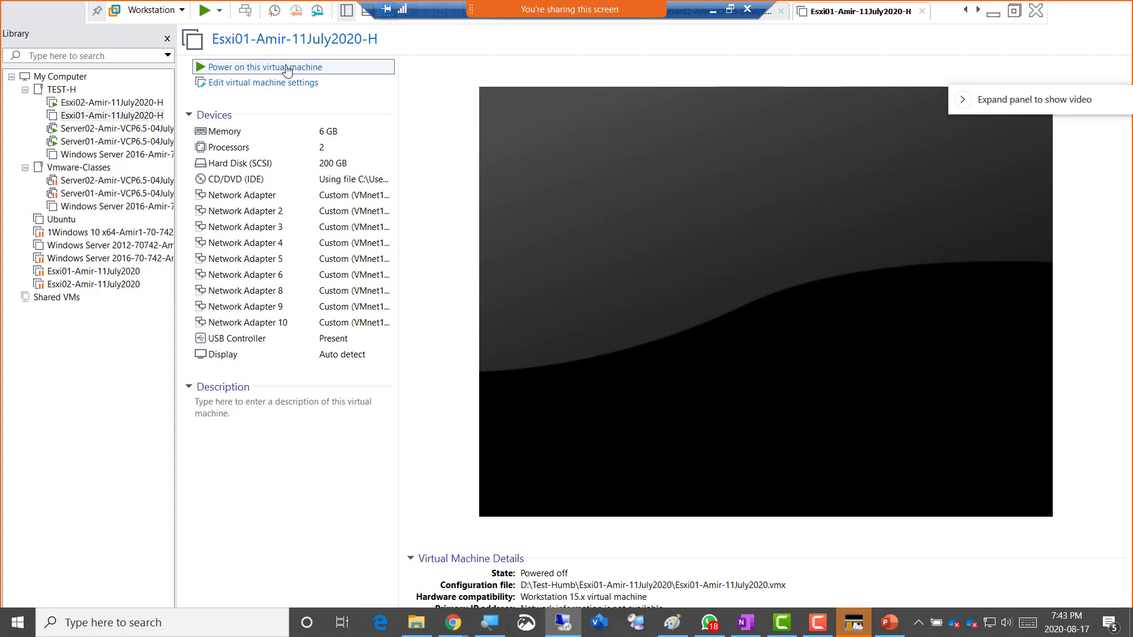
- Power on the Esxi01-Amir-11July2020-H VM and return to the windowed Workstation view
{"action": "left_click", "coordinate": [283, 67]}
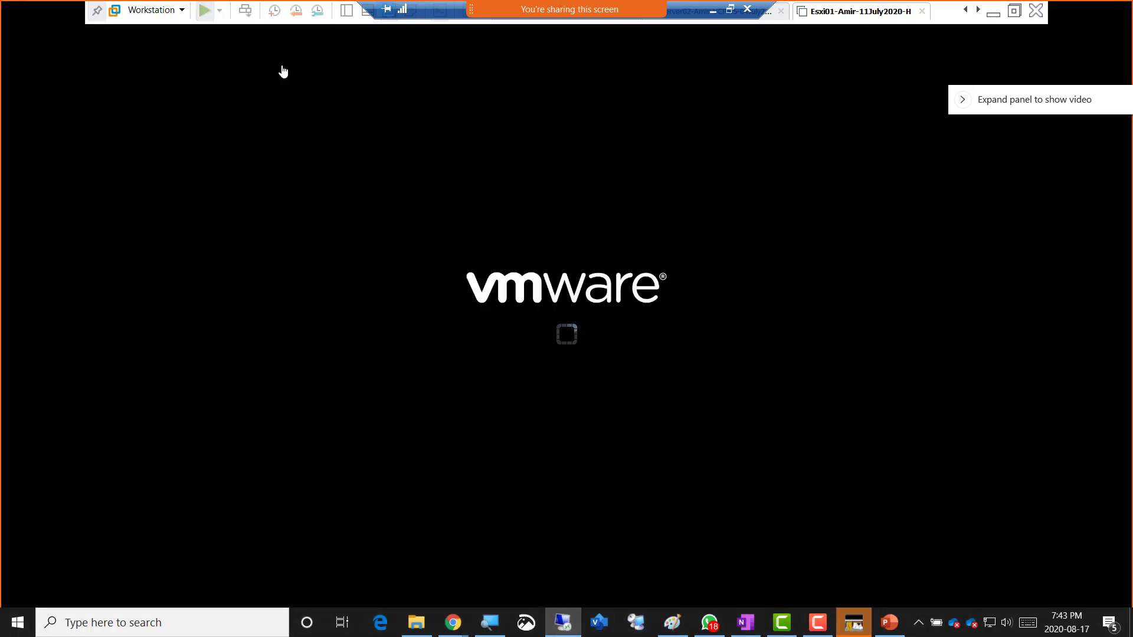
{"action": "left_click", "coordinate": [966, 11]}
{"action": "left_click", "coordinate": [966, 11]}
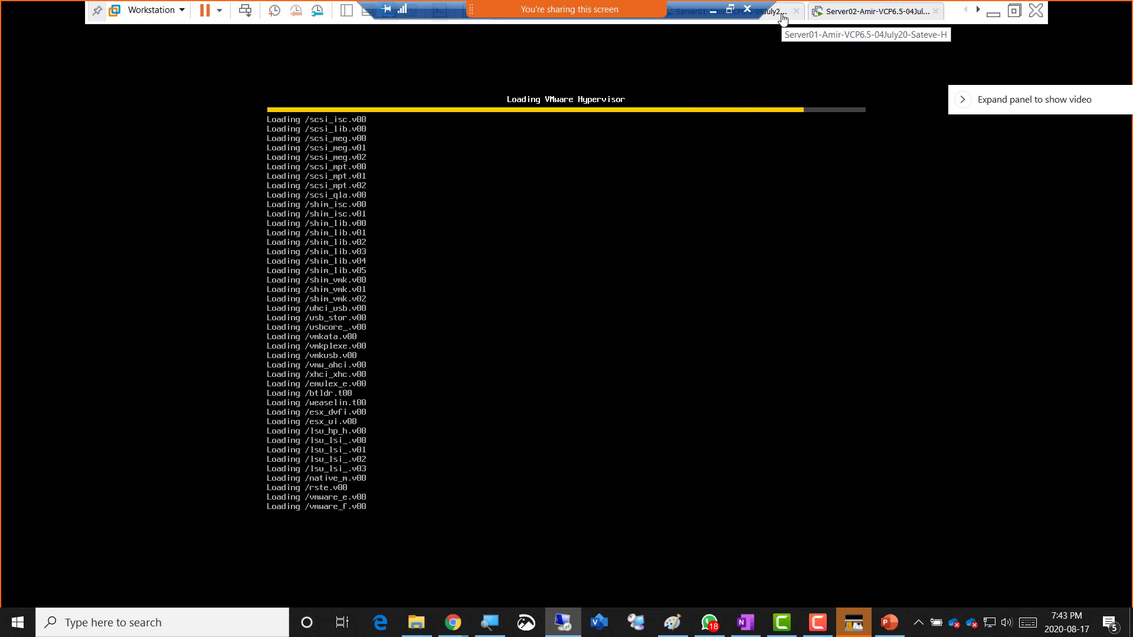
{"action": "left_click", "coordinate": [1015, 10]}
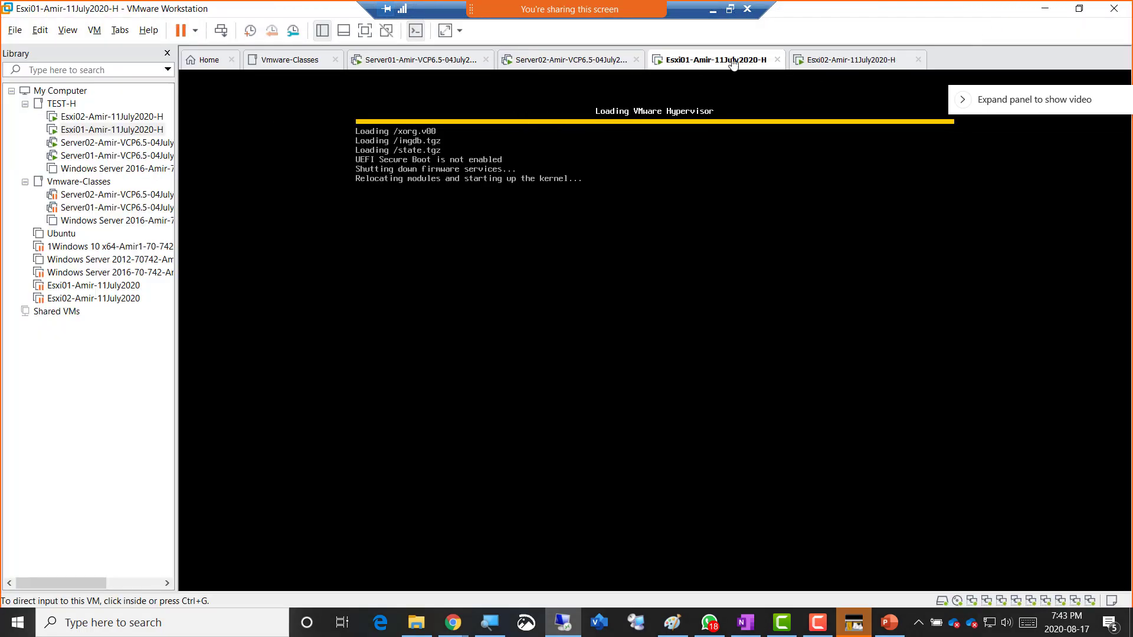
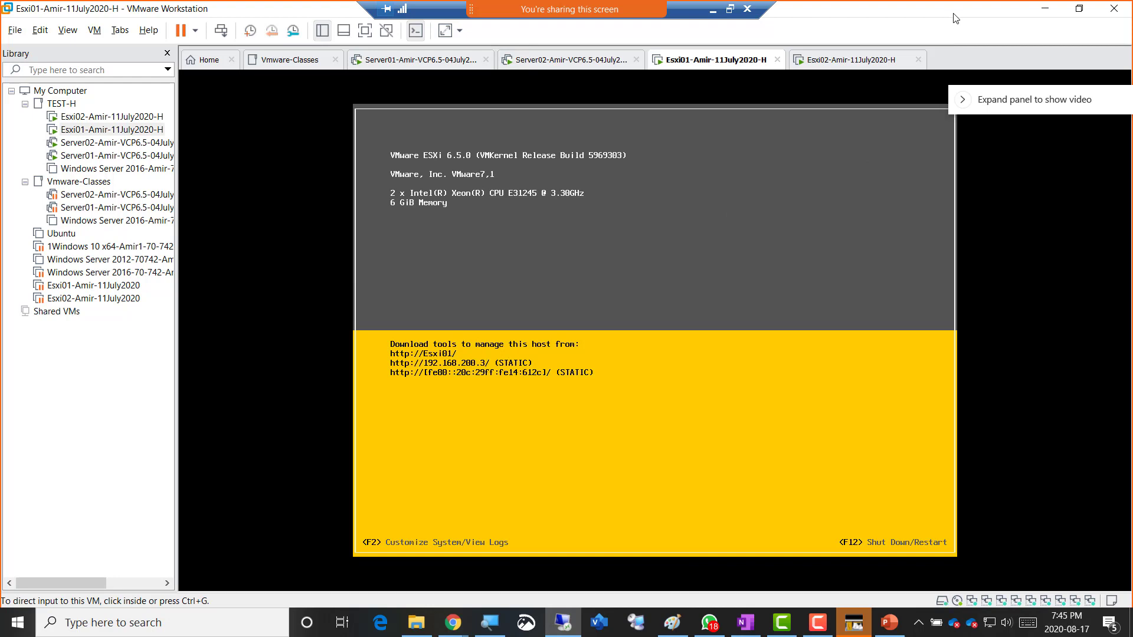
- Check the Esxi02 and Esxi01 host consoles, then show Server02's vSphere Web Client listing esxi02's VMs
{"action": "left_click", "coordinate": [820, 60]}
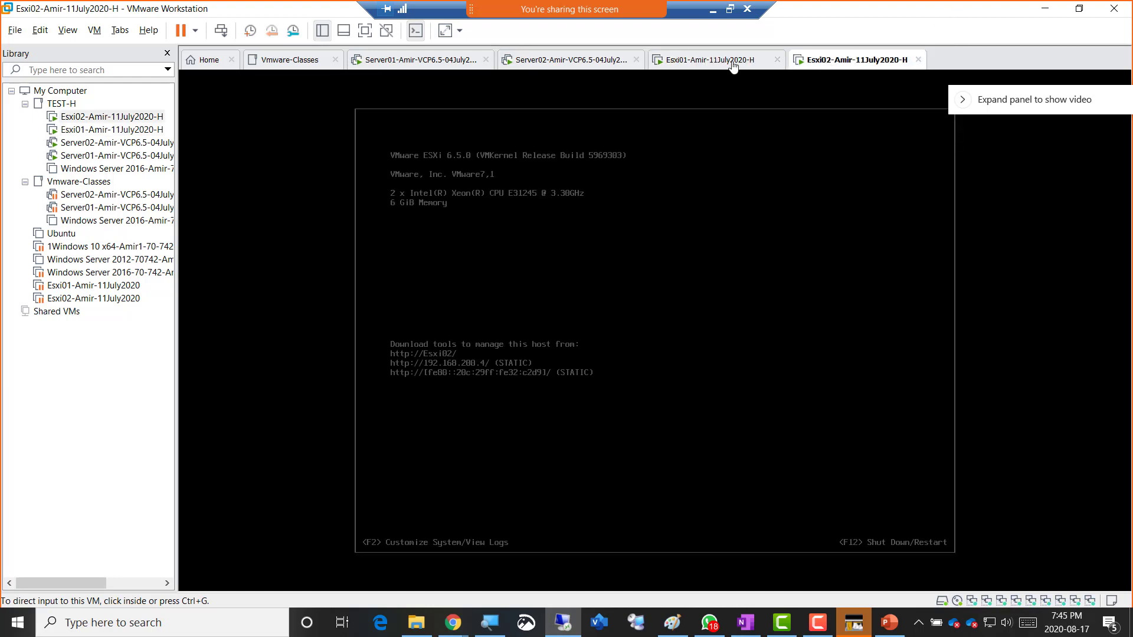
{"action": "left_click", "coordinate": [711, 63]}
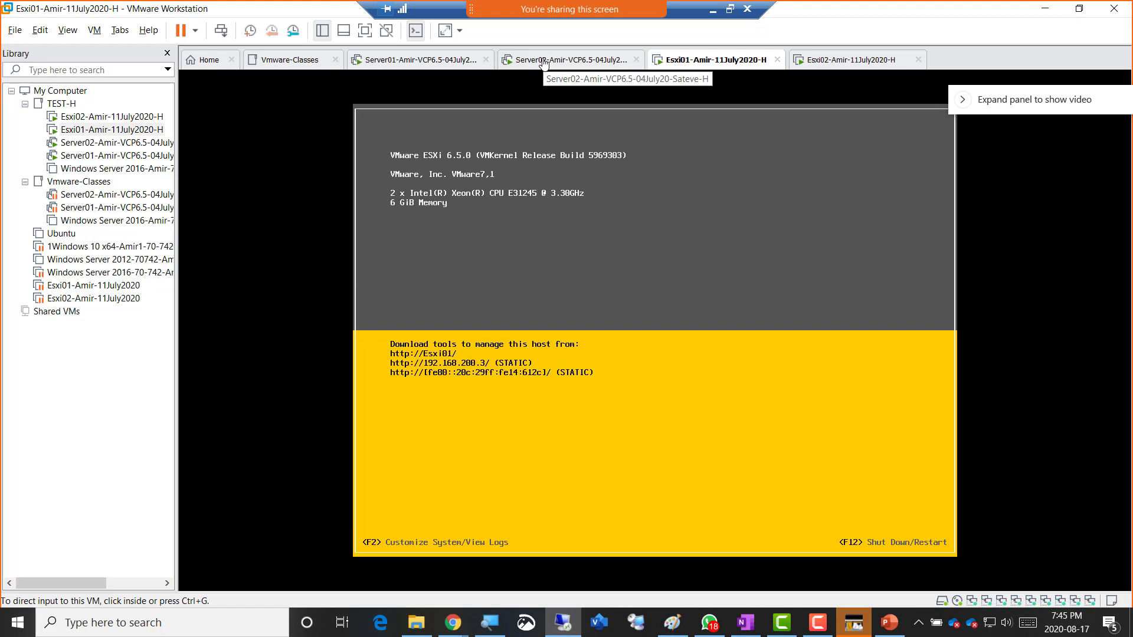
{"action": "left_click", "coordinate": [544, 63]}
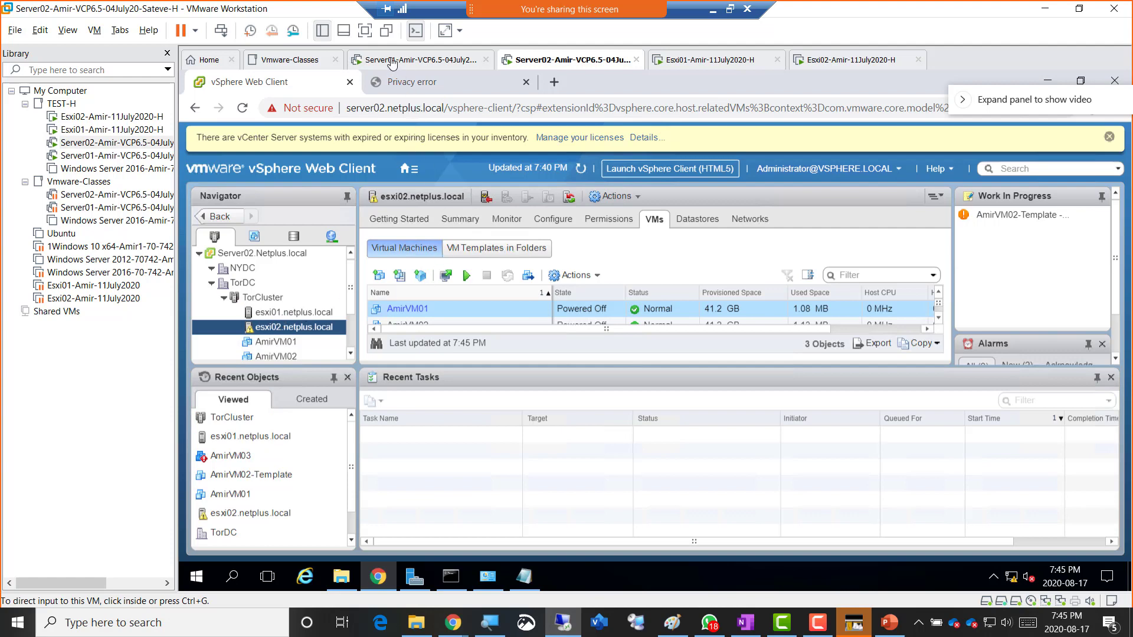
- Make the remote vSphere Web Client session fill the screen, showing esxi02.netplus.local's 3 VMs
{"action": "left_click", "coordinate": [366, 37]}
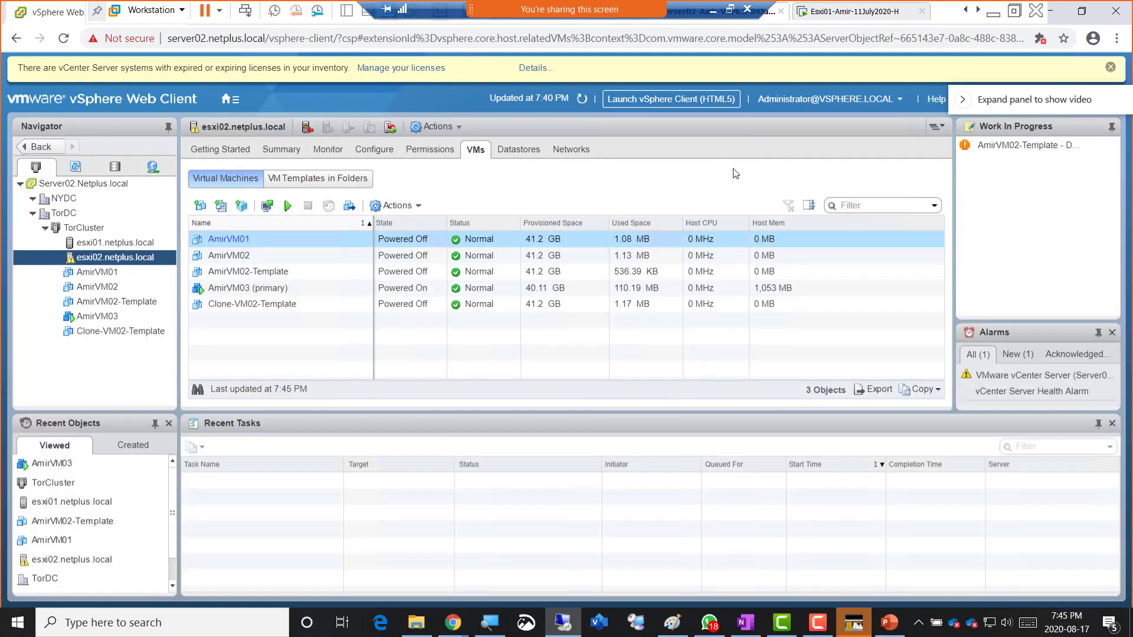
{"action": "left_click", "coordinate": [731, 10]}
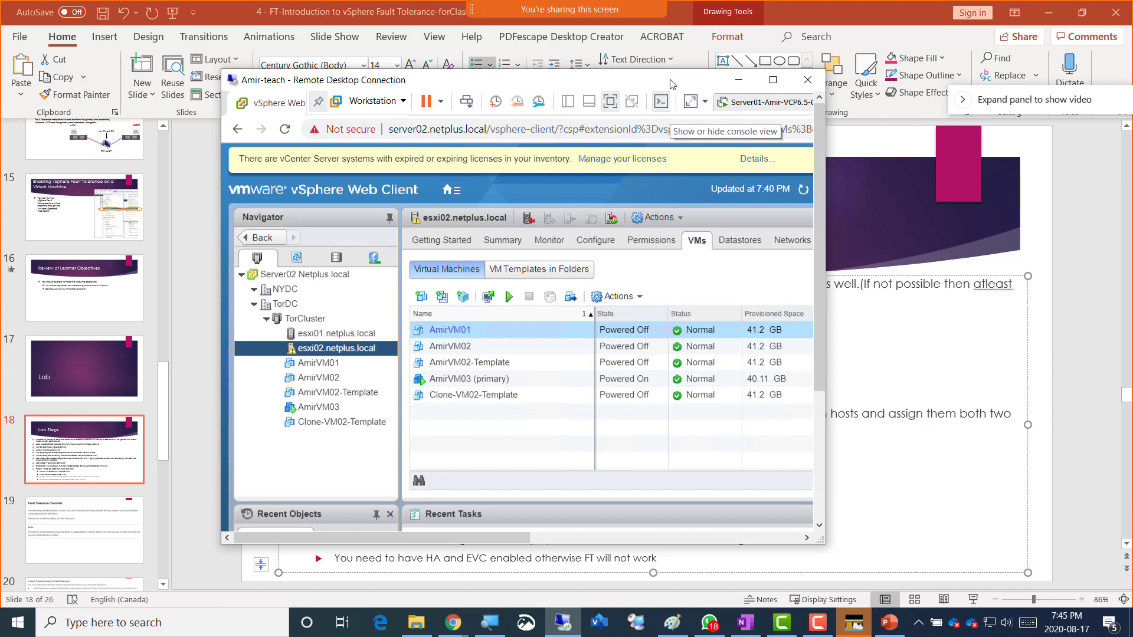
{"action": "left_click", "coordinate": [772, 79]}
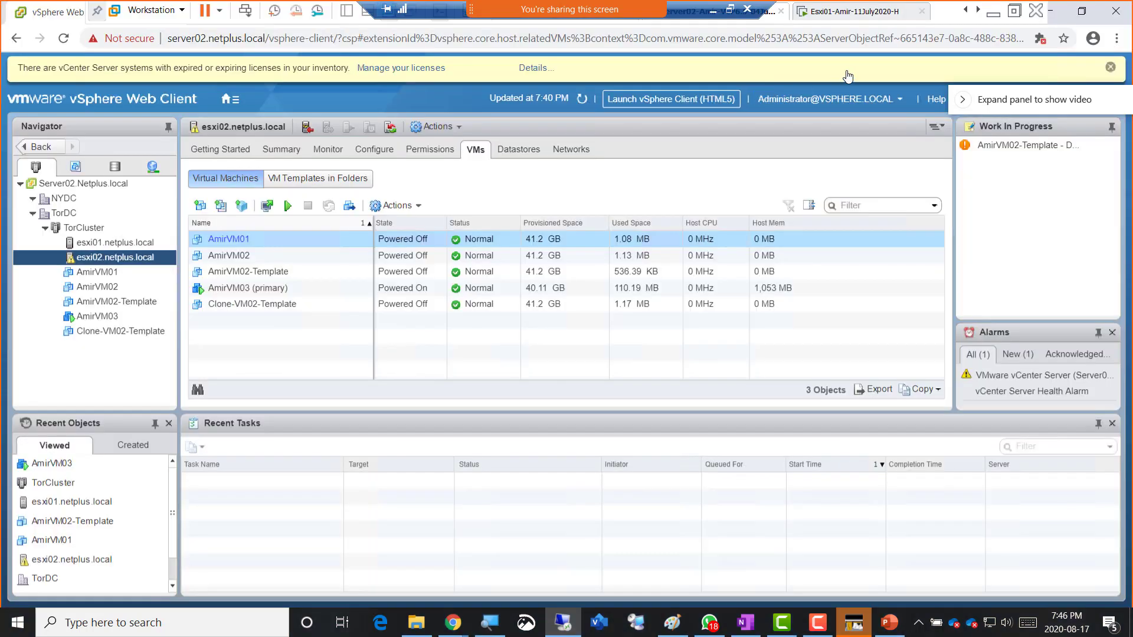
- Minimize the remote TeamViewer session and close the PowerPoint slide deck to reveal the OneNote Week13 page
{"action": "left_click", "coordinate": [996, 13]}
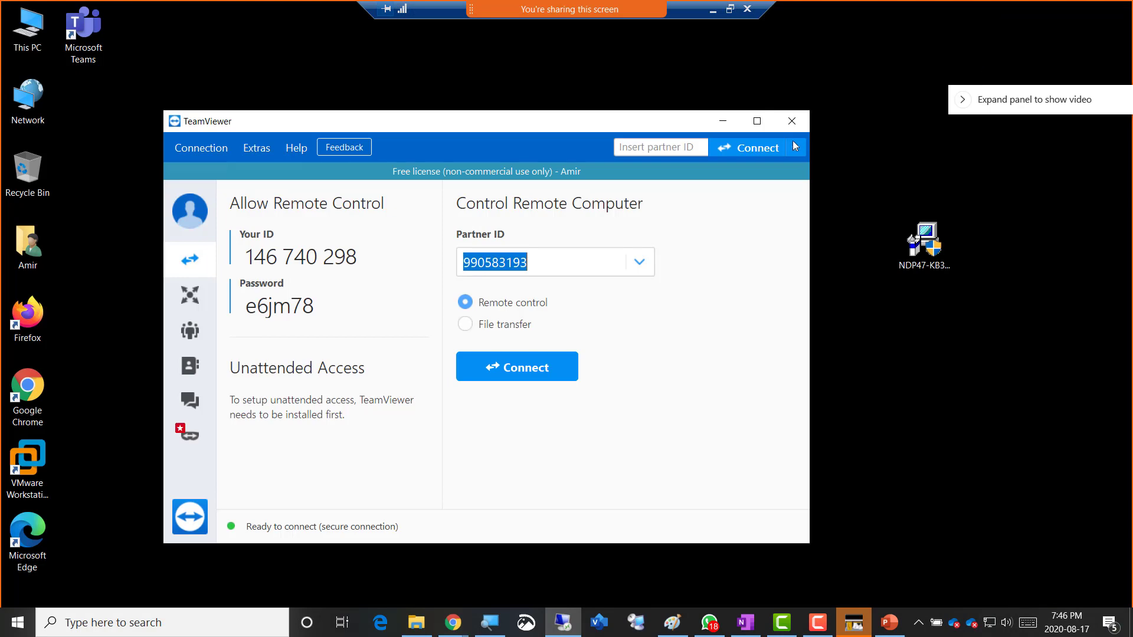
{"action": "left_click", "coordinate": [712, 11]}
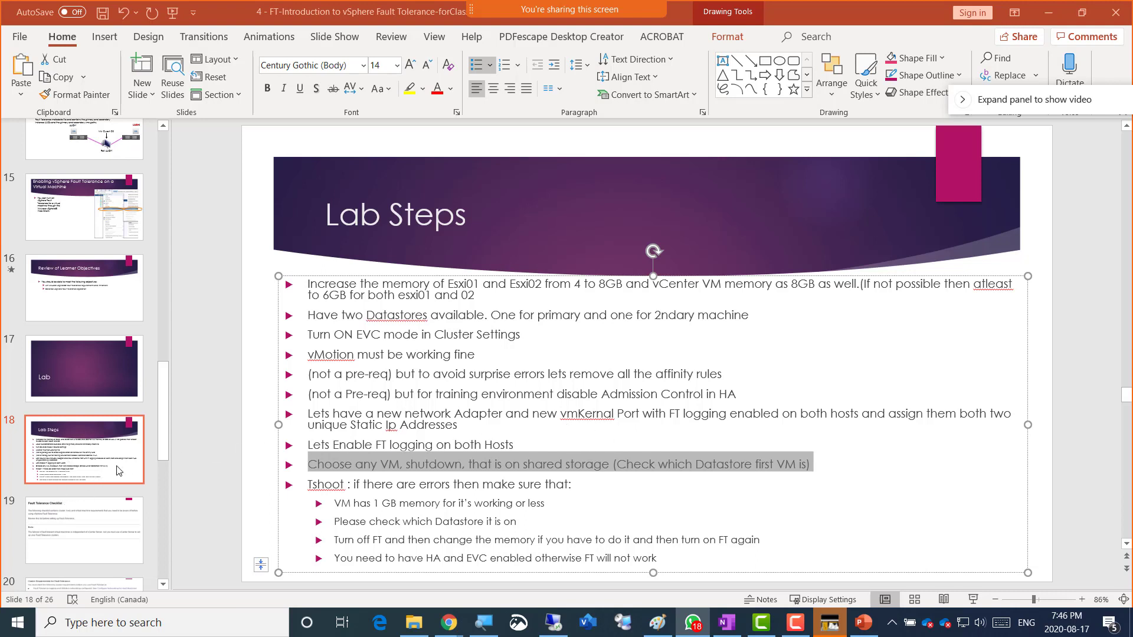
{"action": "left_click", "coordinate": [1115, 14]}
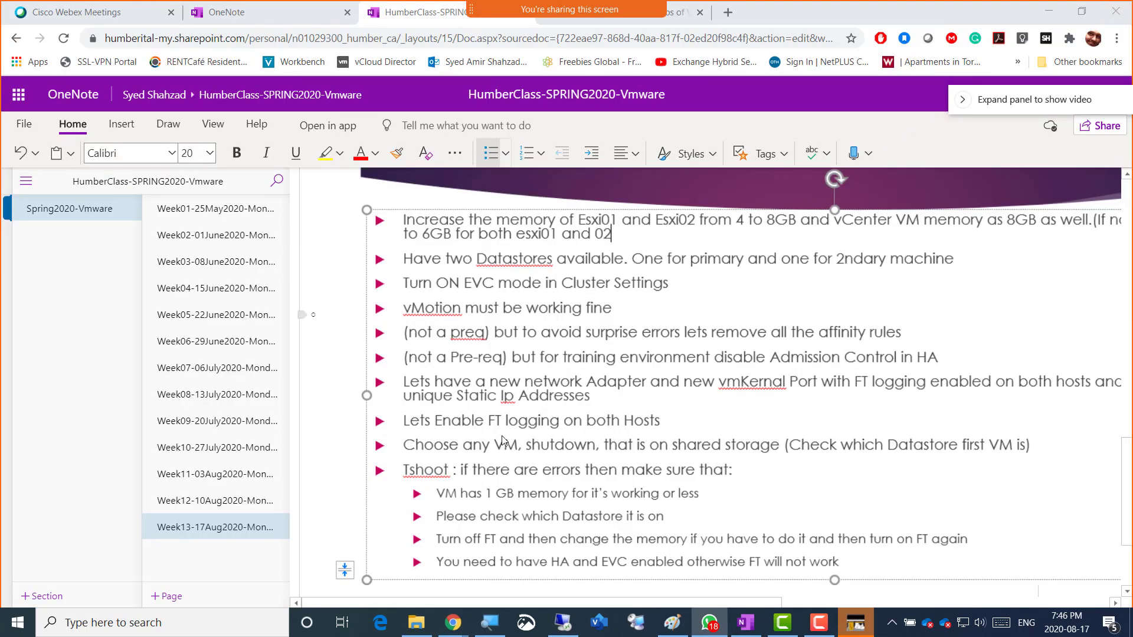
- Scroll down to the topics list: EVC, VUM, Veeam, P2V and vSAN
{"action": "scroll", "coordinate": [531, 497], "scroll_direction": "down", "scroll_amount": 3}
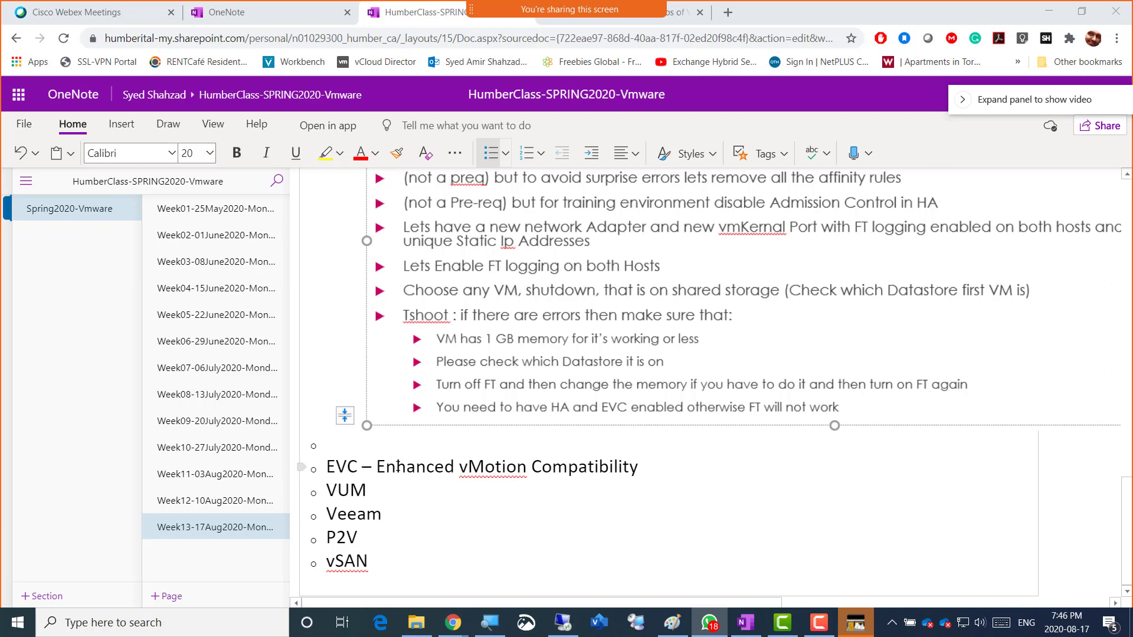
- Expand VUM to 'VUM - Vmware Update Manager' and add an indented sub-bullet beneath it
{"action": "left_click", "coordinate": [372, 492]}
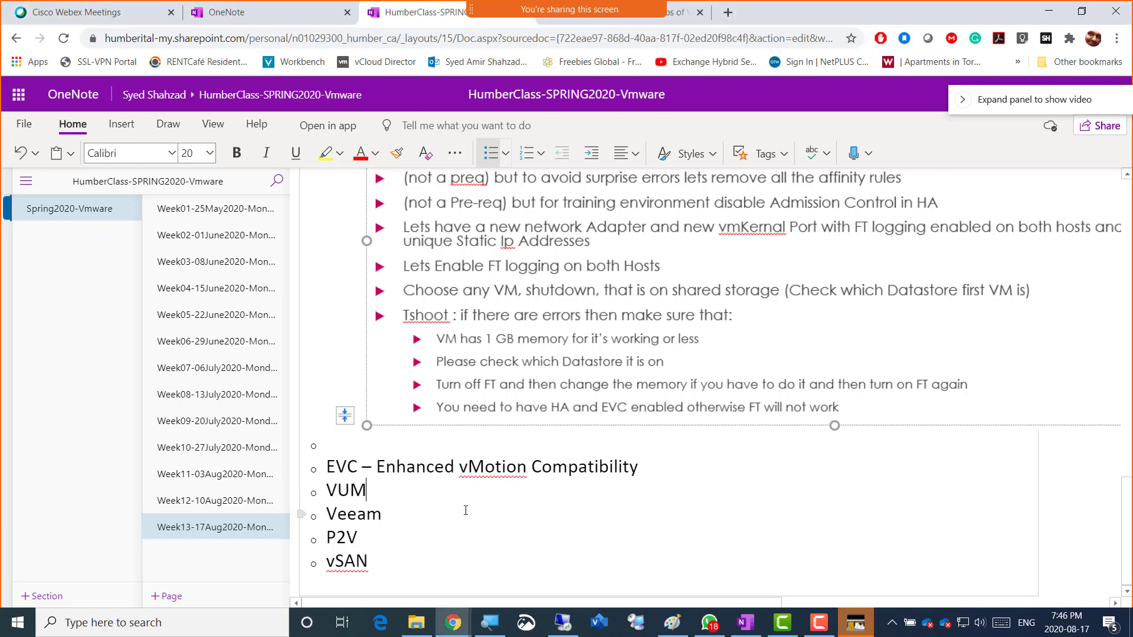
{"action": "type", "text": "- Vmware "}
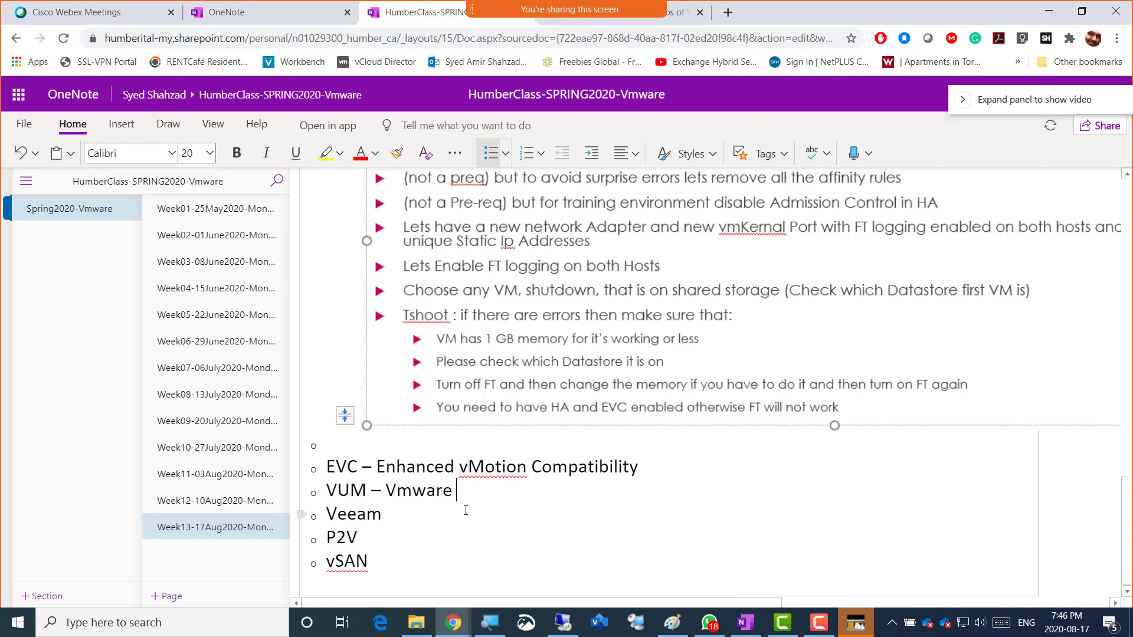
{"action": "type", "text": "Update Ma"}
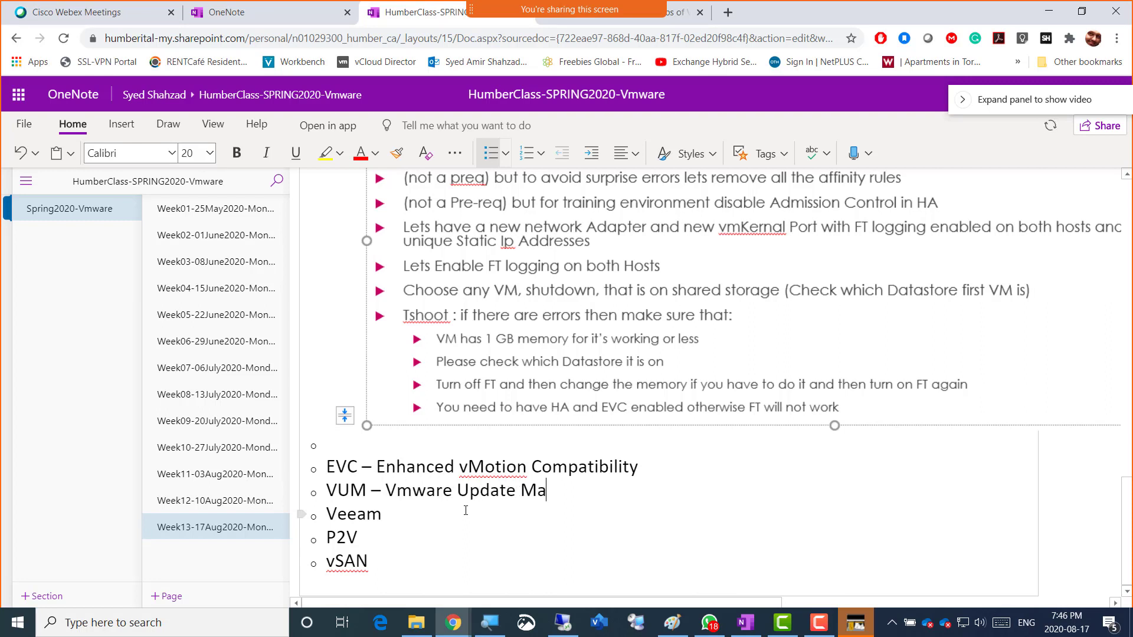
{"action": "type", "text": "nager"}
{"action": "key", "text": "Return"}
{"action": "key", "text": "Tab"}
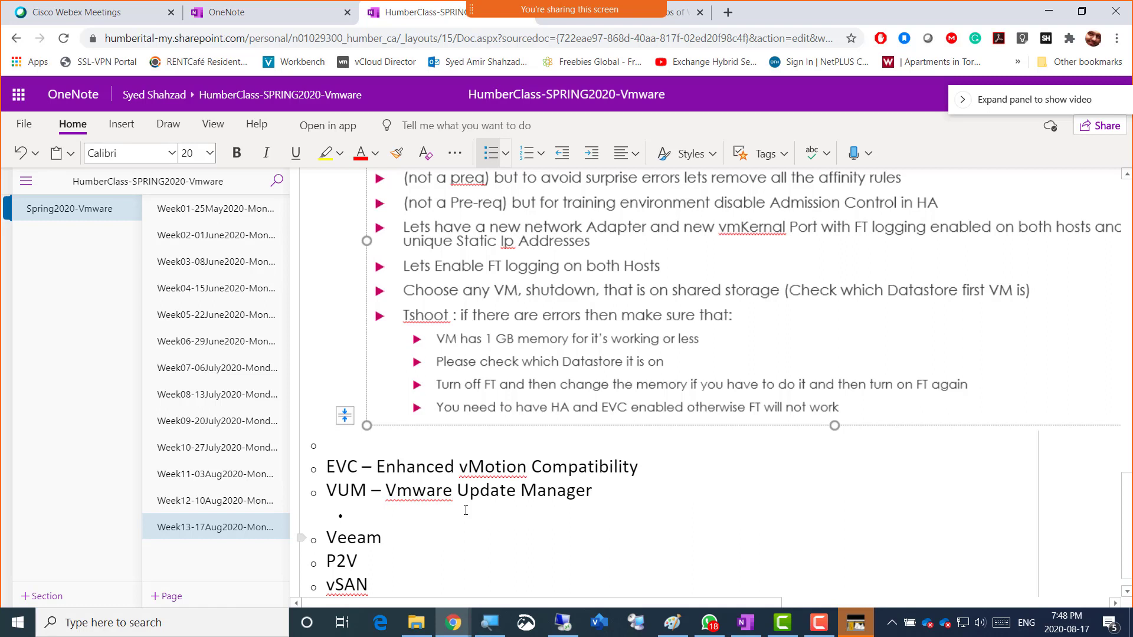
- Write the sub-bullet 'It updates the Esxi Hosts, Virtual machines and Virtual appliances' and start another
{"action": "type", "text": "It updates"}
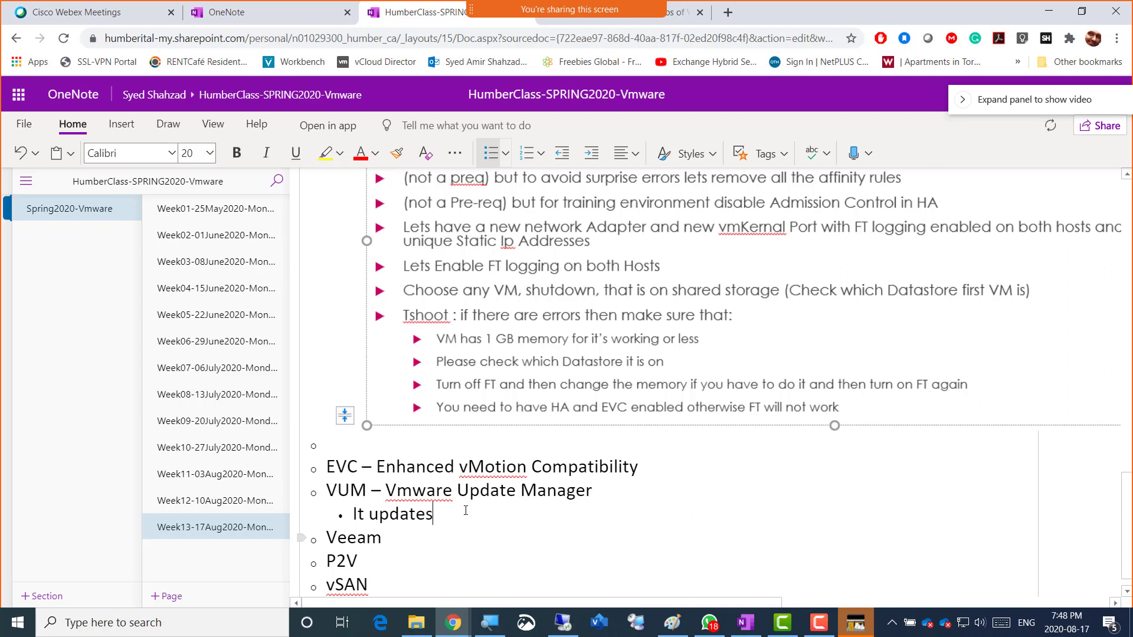
{"action": "type", "text": " the Esxi Hosts,"}
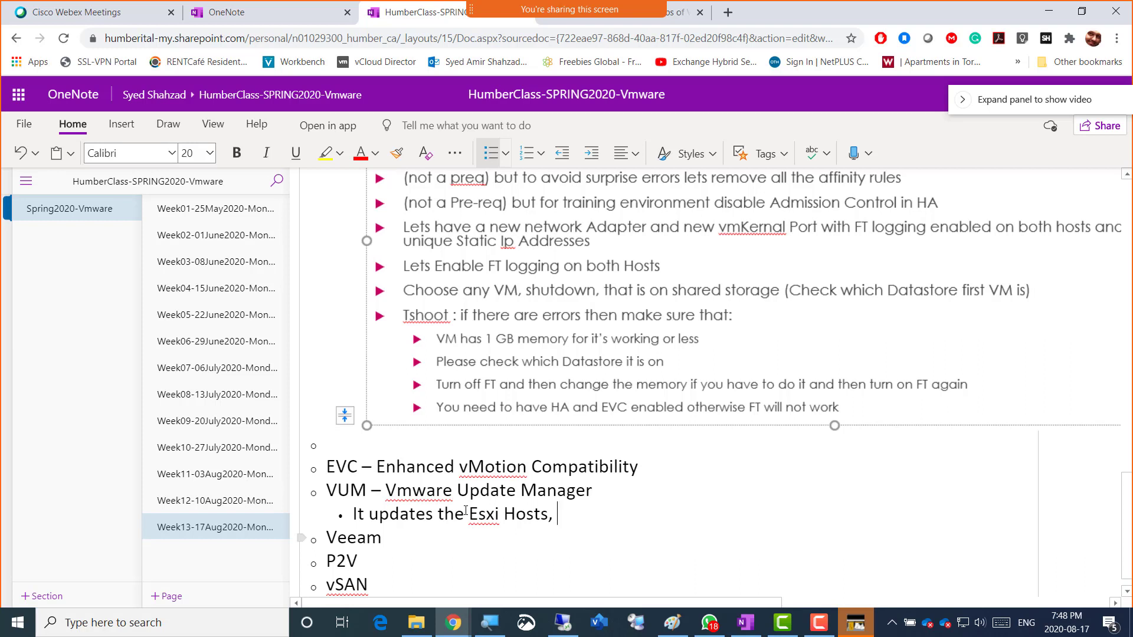
{"action": "type", "text": "Virtual machines"}
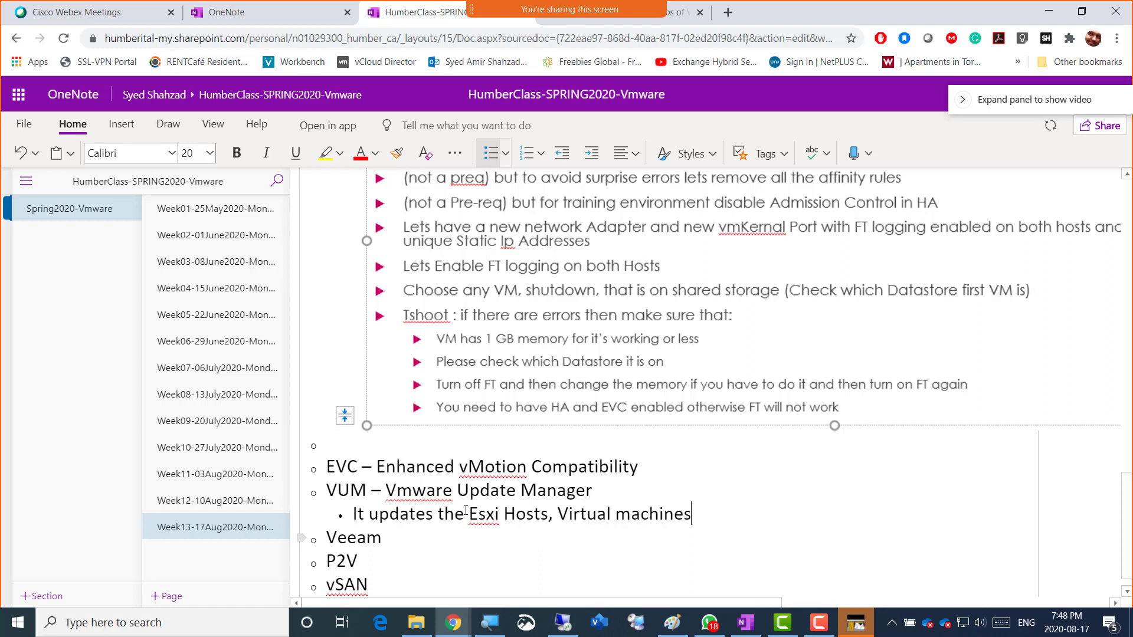
{"action": "type", "text": " and Virtual appl"}
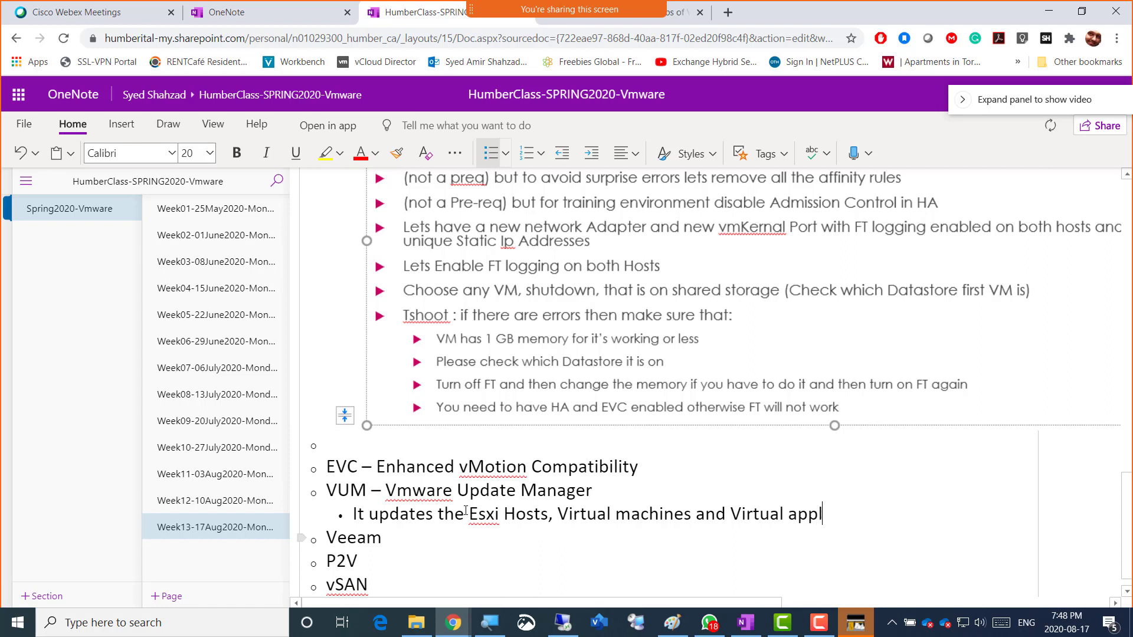
{"action": "type", "text": "iances"}
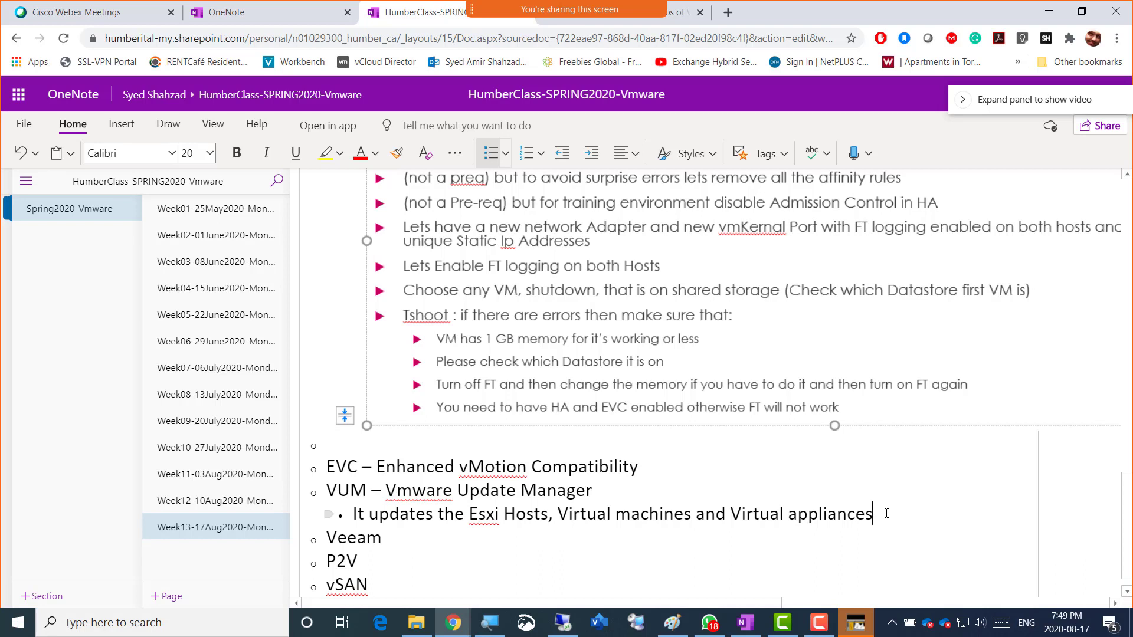
{"action": "left_click", "coordinate": [417, 625]}
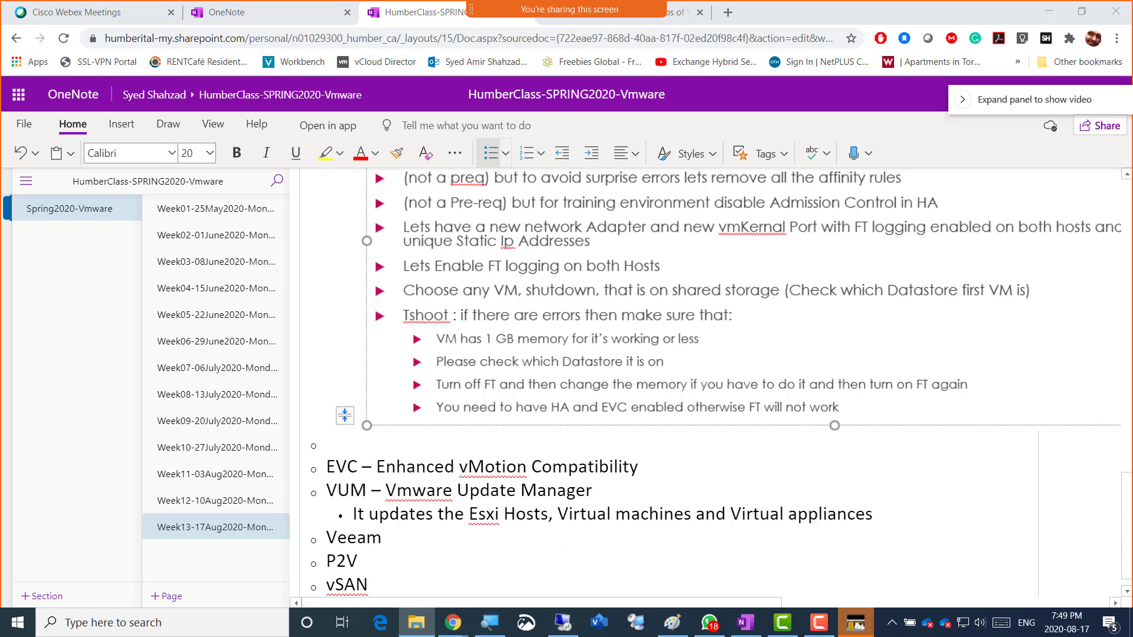
{"action": "left_click", "coordinate": [888, 514]}
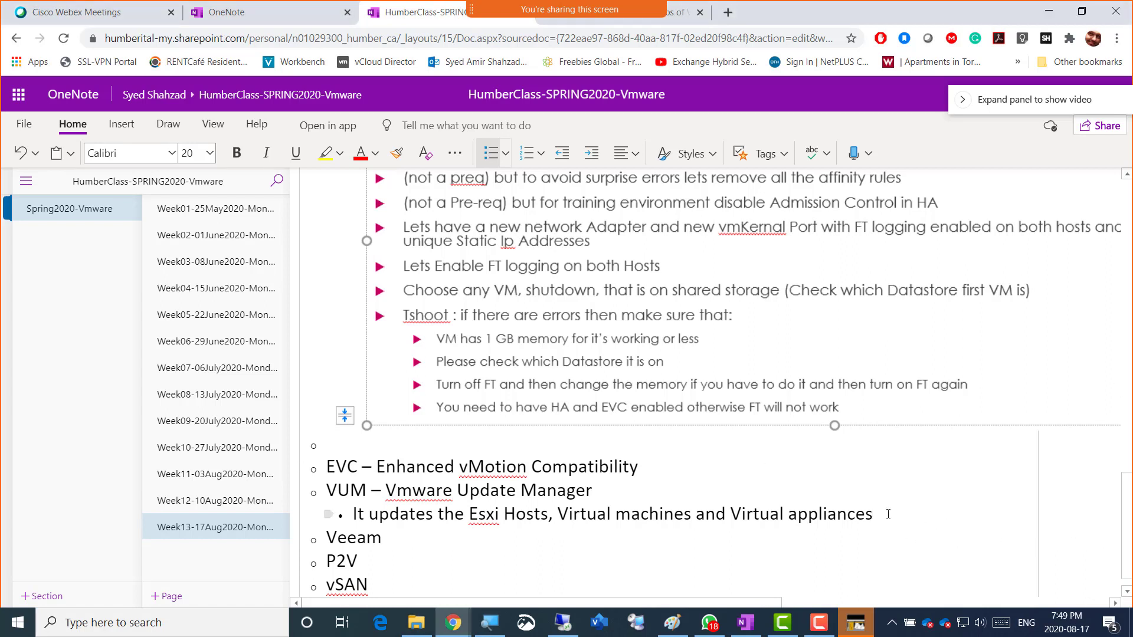
{"action": "key", "text": "Return"}
- Add VUM bullets: deployable on any VM reaching vCenter; separate on Windows vCenter, built into VCSA
{"action": "type", "text": "It can be deployed"}
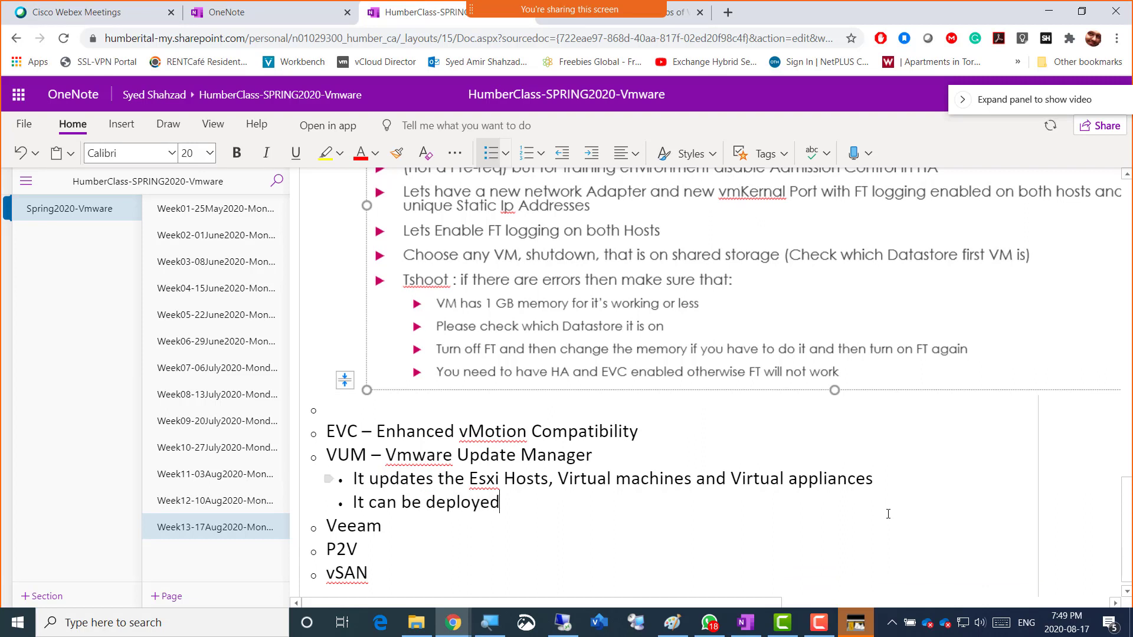
{"action": "type", "text": " on any other VM "}
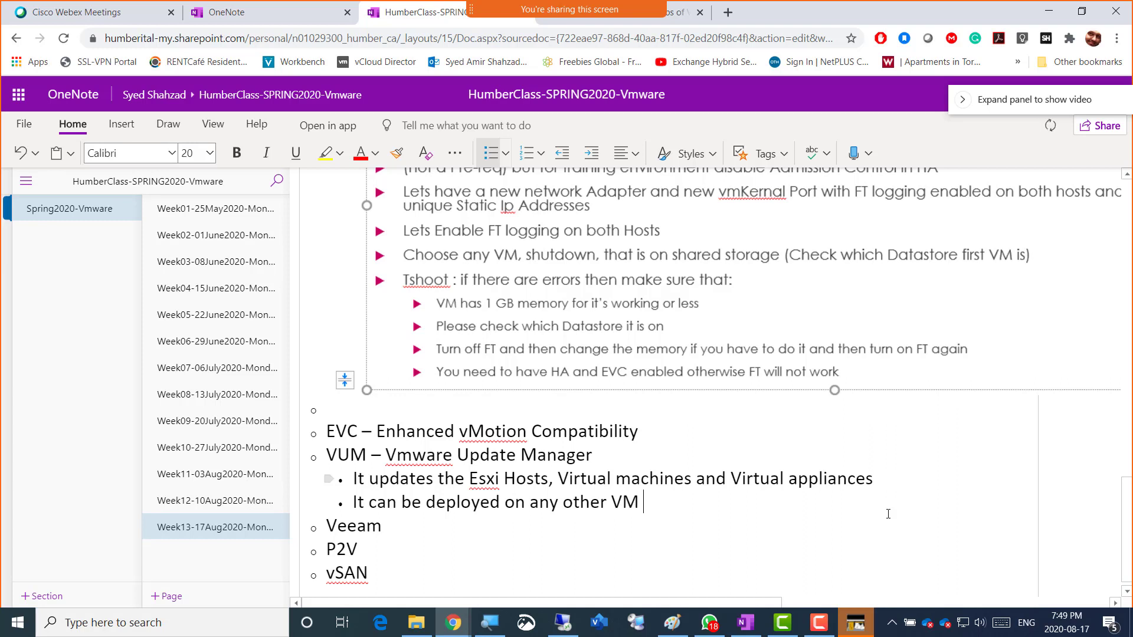
{"action": "type", "text": "on the network"}
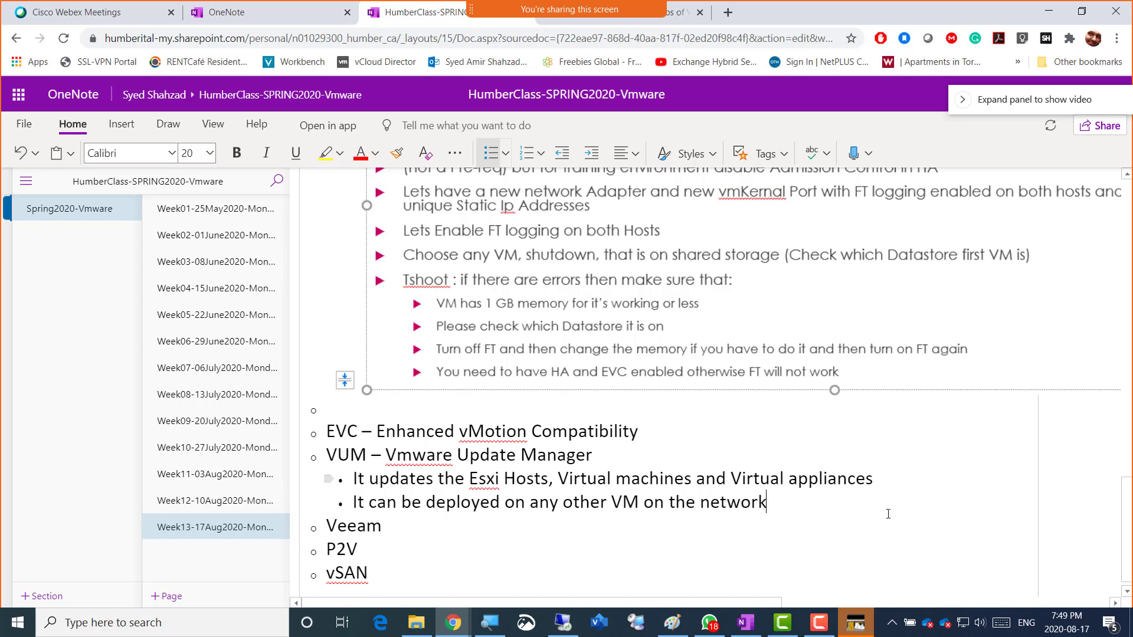
{"action": "type", "text": " but it should be able to"}
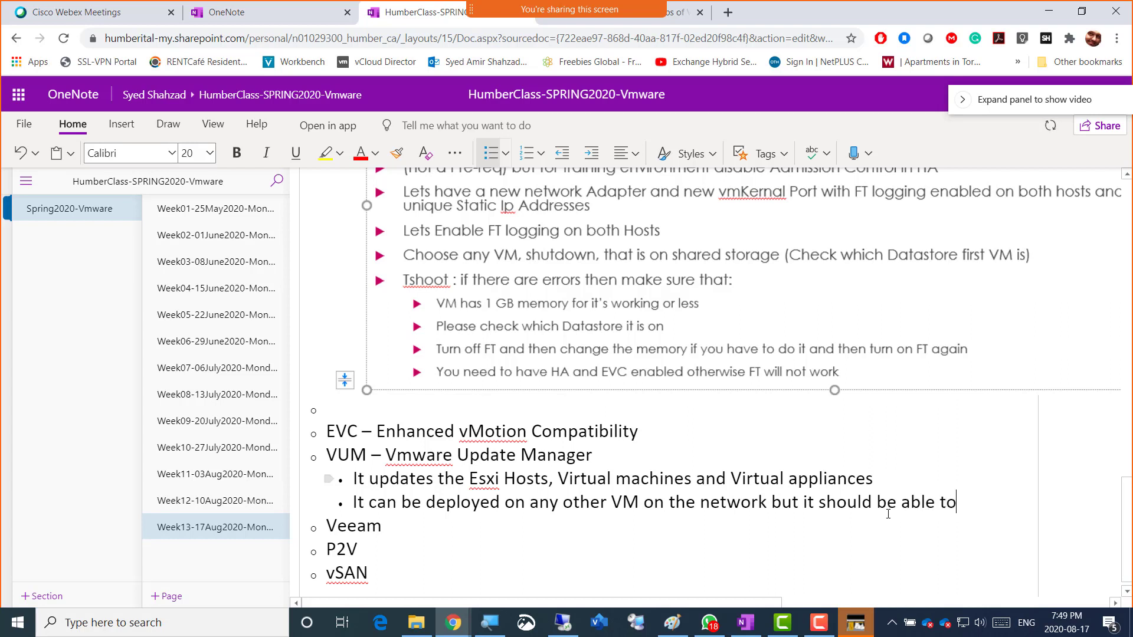
{"action": "type", "text": " reach the "}
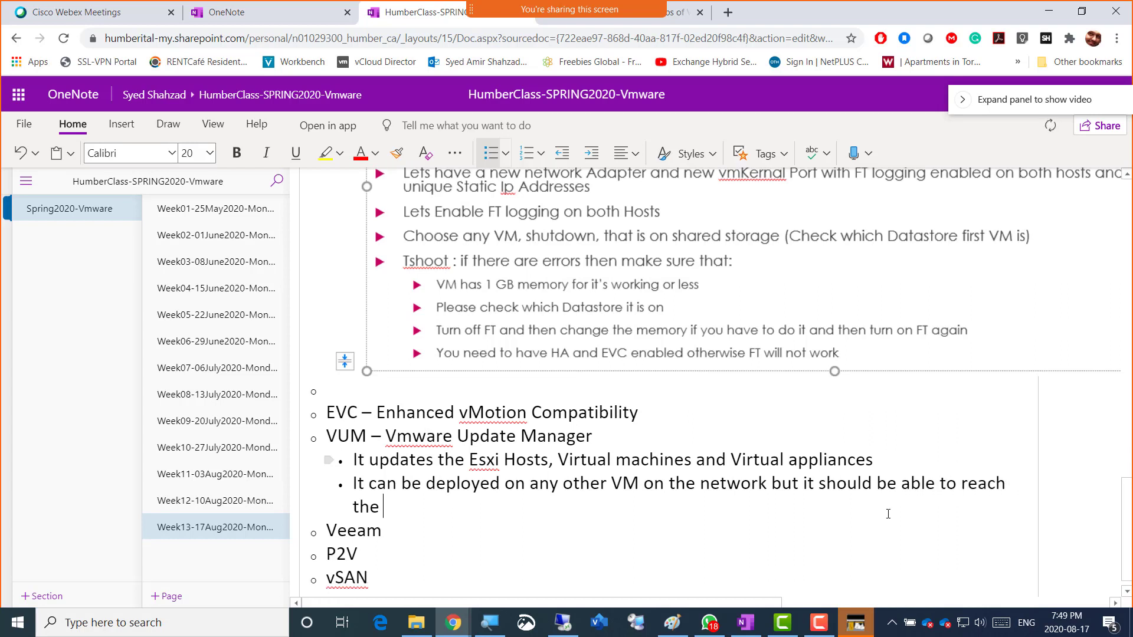
{"action": "type", "text": "vcenter."}
{"action": "key", "text": "Return"}
{"action": "type", "text": "In Windows based vCenter it is separately deployed while in"}
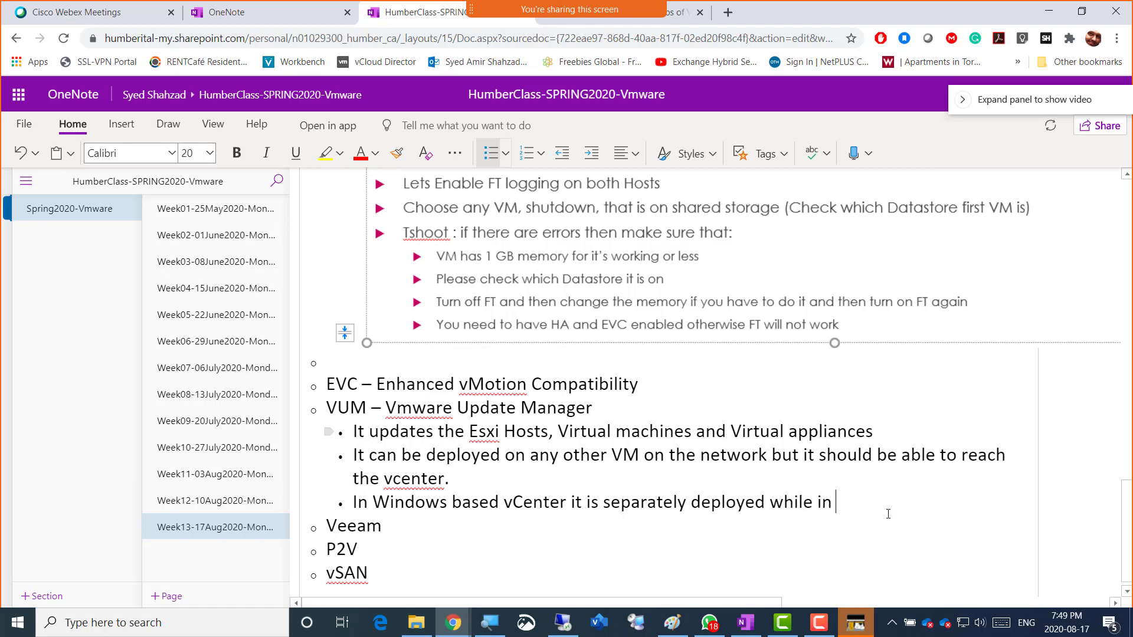
{"action": "type", "text": " VCSA it is part"}
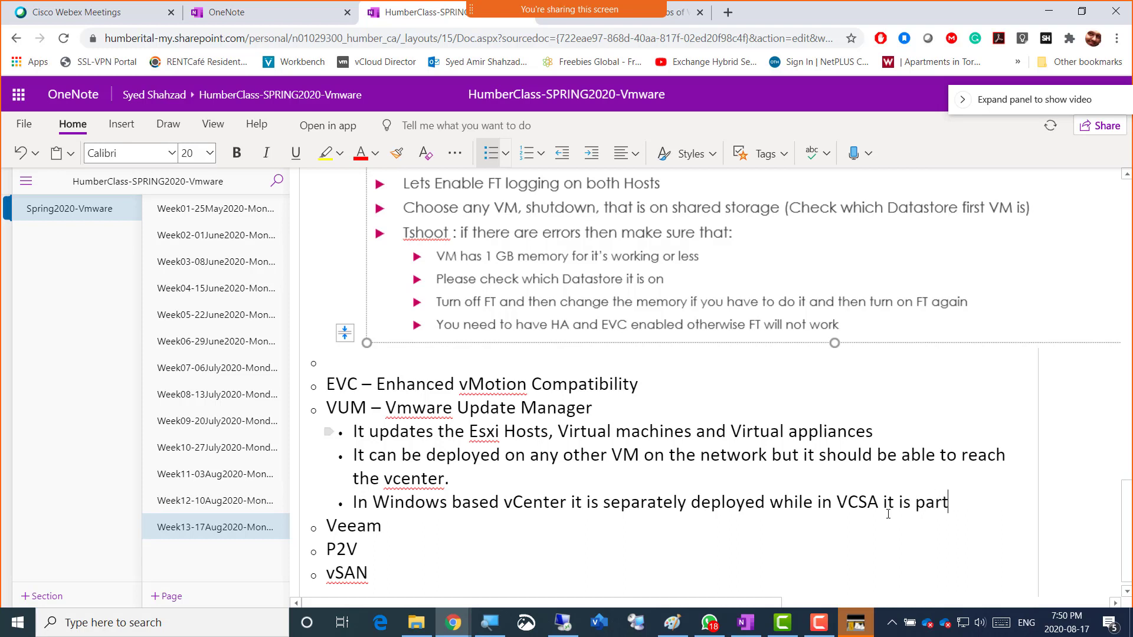
{"action": "type", "text": " of the Appli"}
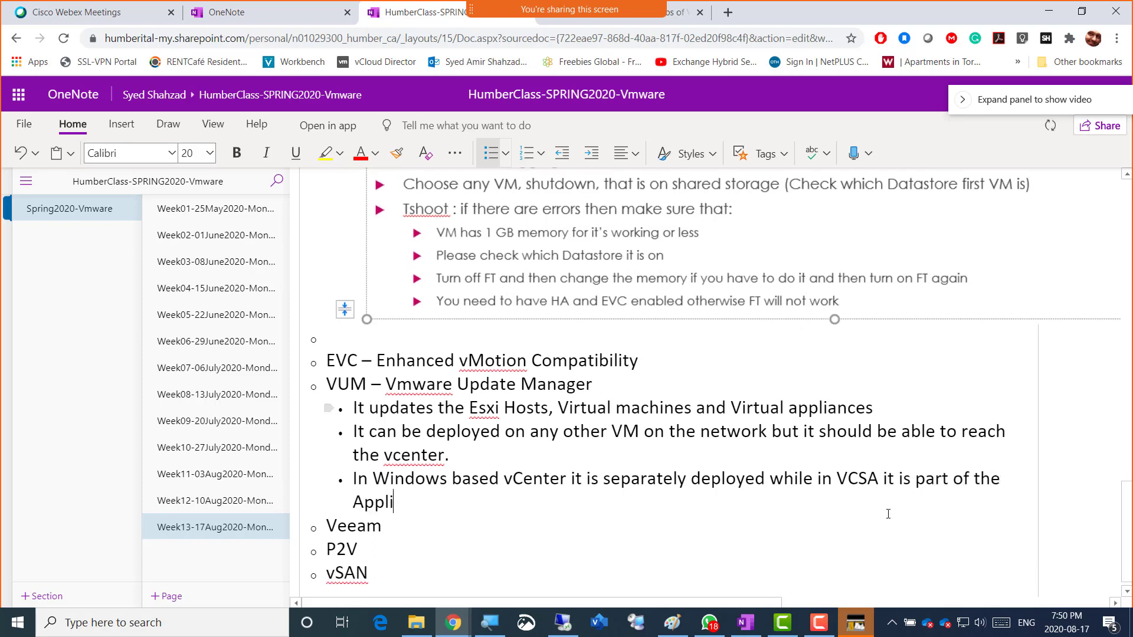
{"action": "type", "text": "ance based v"}
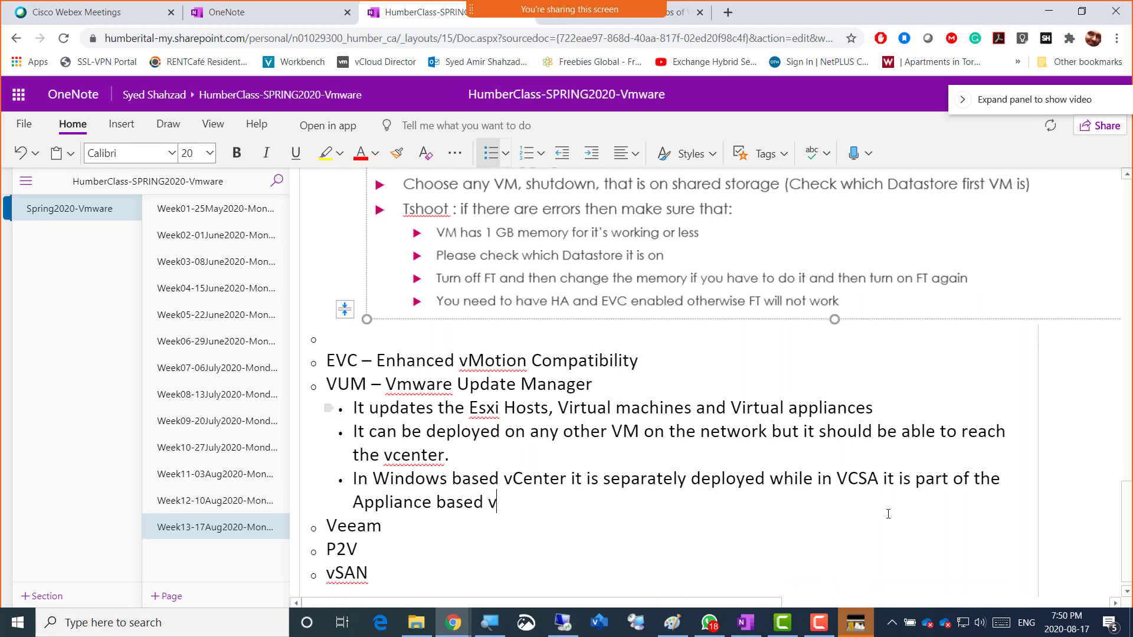
{"action": "type", "text": "Center(linux ab"}
{"action": "key", "text": "BackSpace"}
{"action": "key", "text": "BackSpace"}
{"action": "type", "text": "bases vCenter)"}
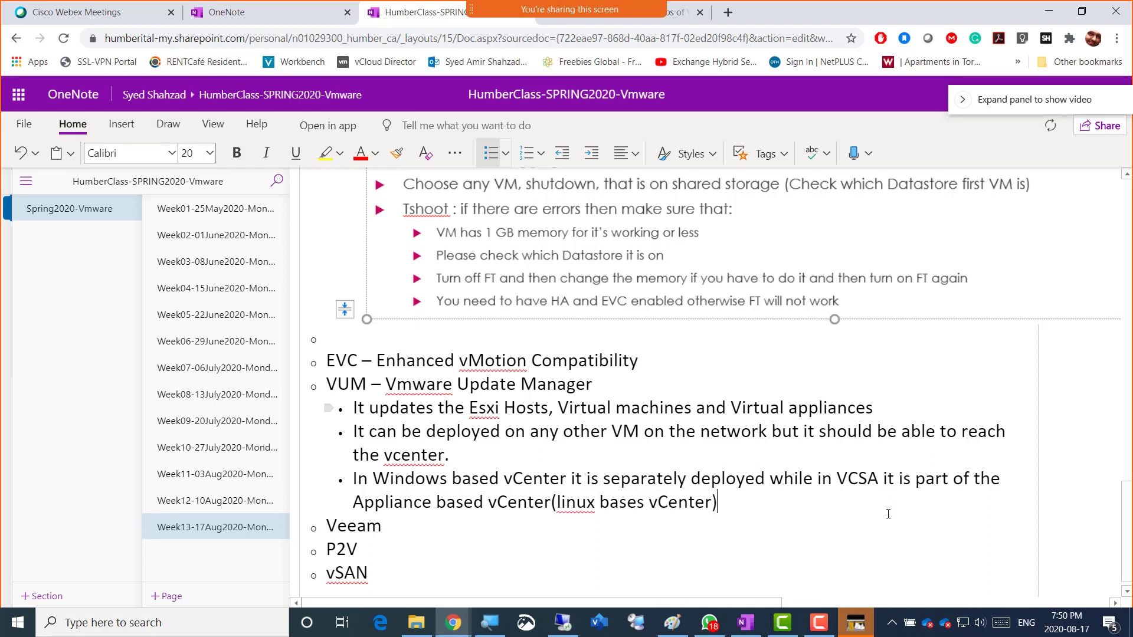
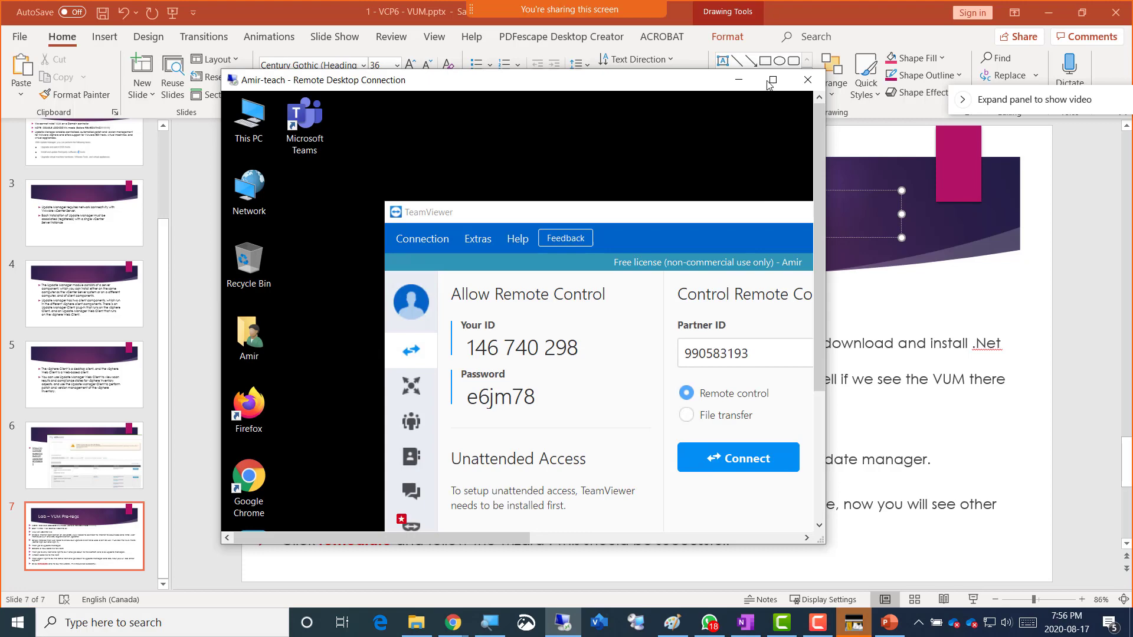
- Maximize the remote desktop session and bring up Esxi01's console from the Server02 VM window
{"action": "left_click", "coordinate": [773, 81]}
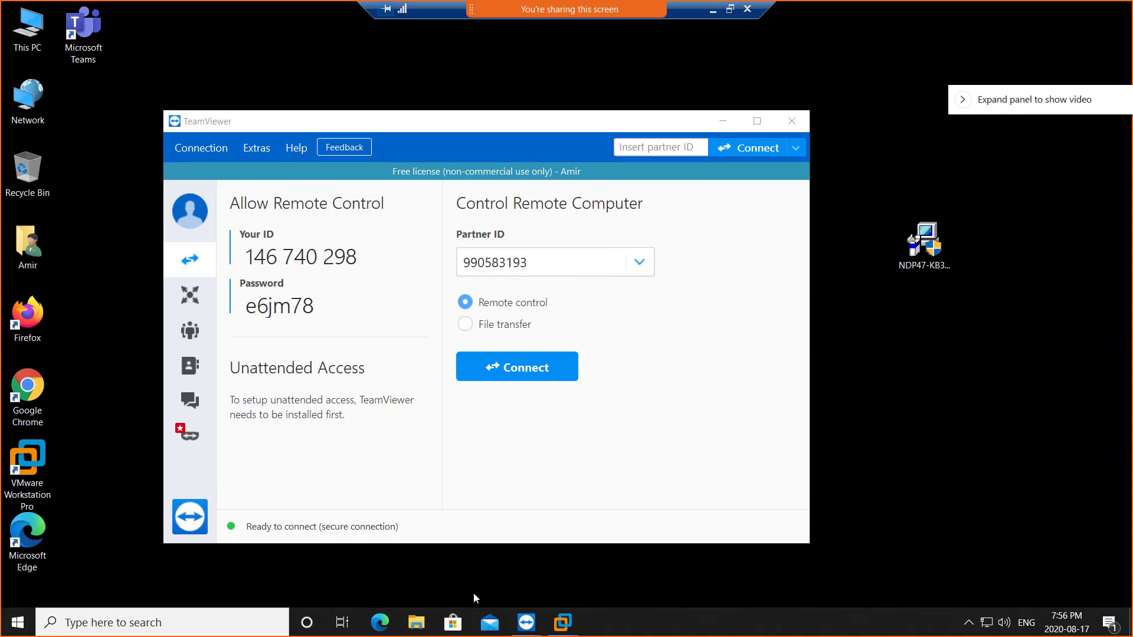
{"action": "mouse_move", "coordinate": [563, 622]}
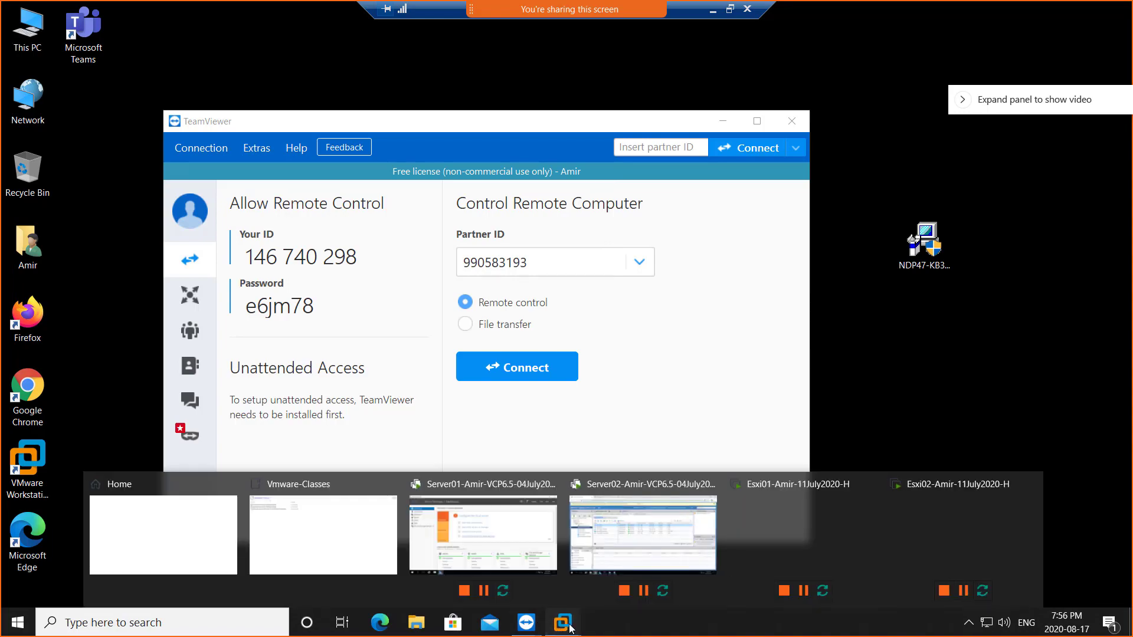
{"action": "left_click", "coordinate": [651, 540]}
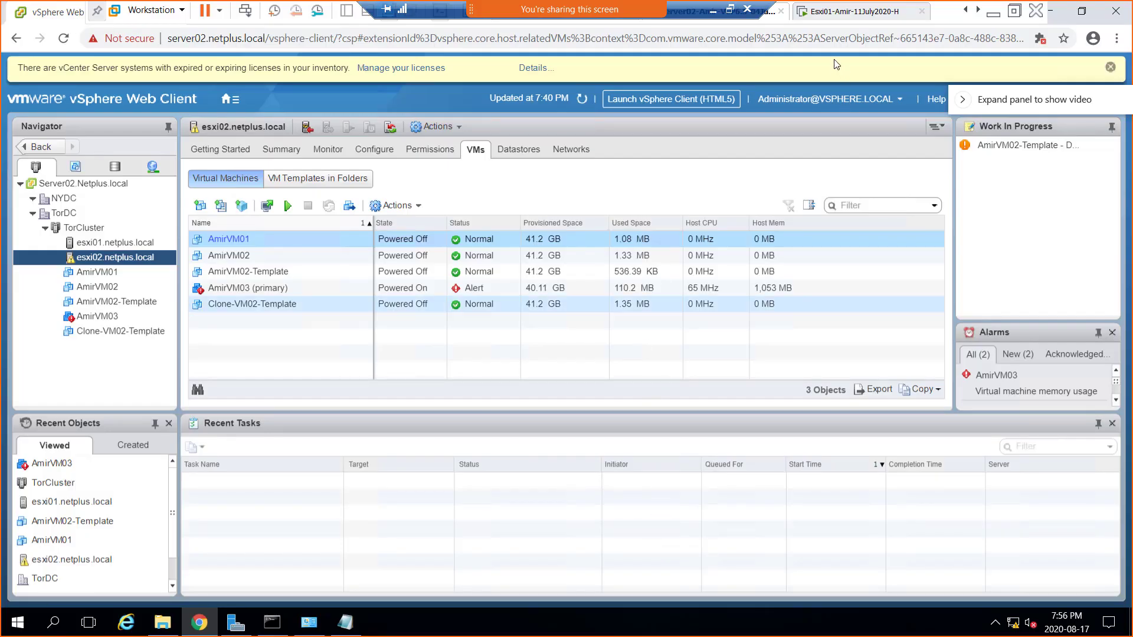
{"action": "left_click", "coordinate": [834, 12]}
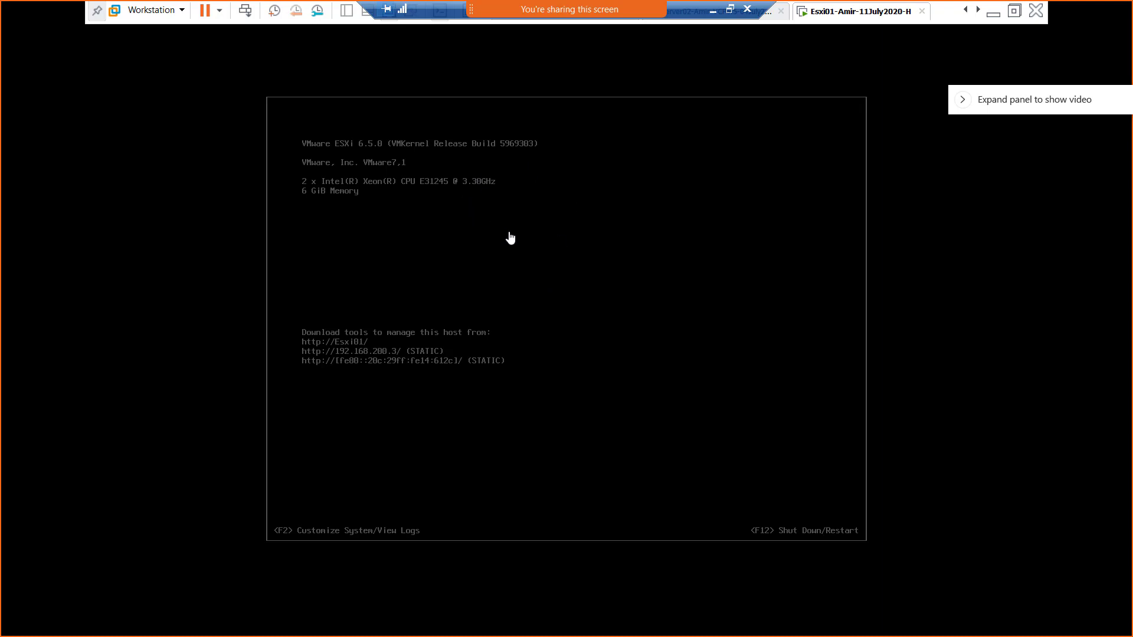
- Log in to Esxi01's DCUI with F2 as root and its password
{"action": "left_click", "coordinate": [489, 229]}
{"action": "key", "text": "F2"}
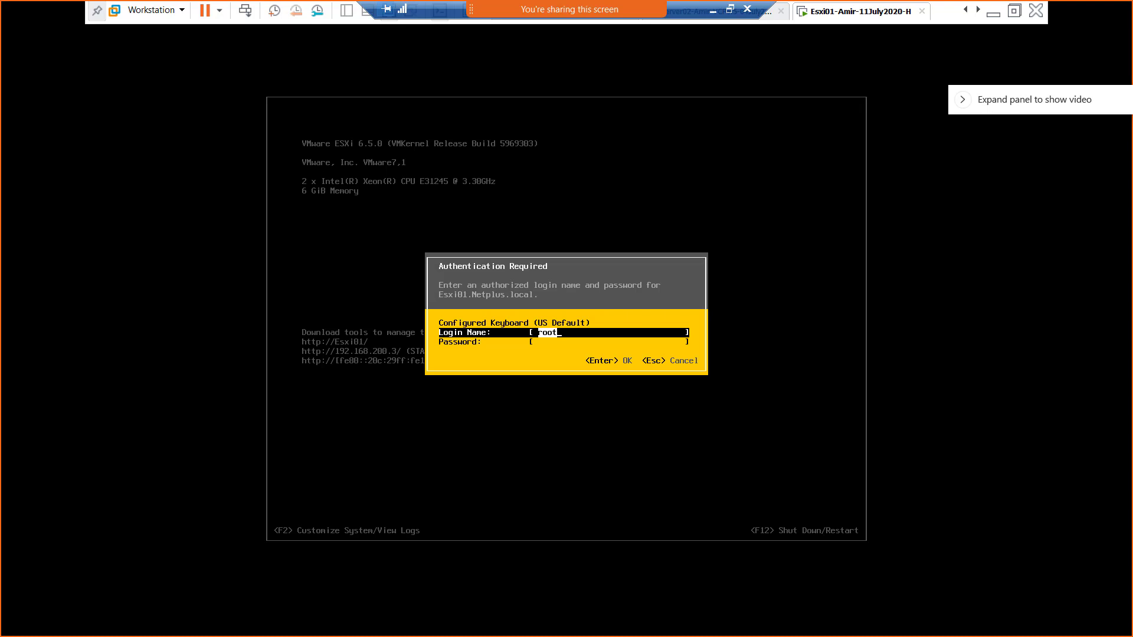
{"action": "key", "text": "Tab"}
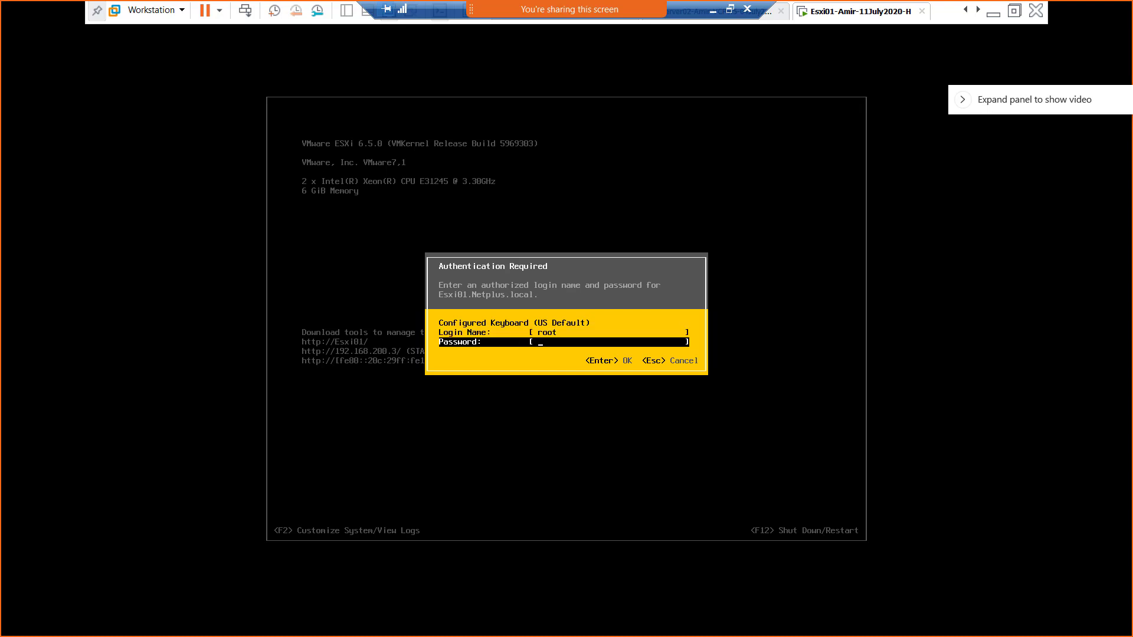
{"action": "type", "text": "*********"}
{"action": "key", "text": "Return"}
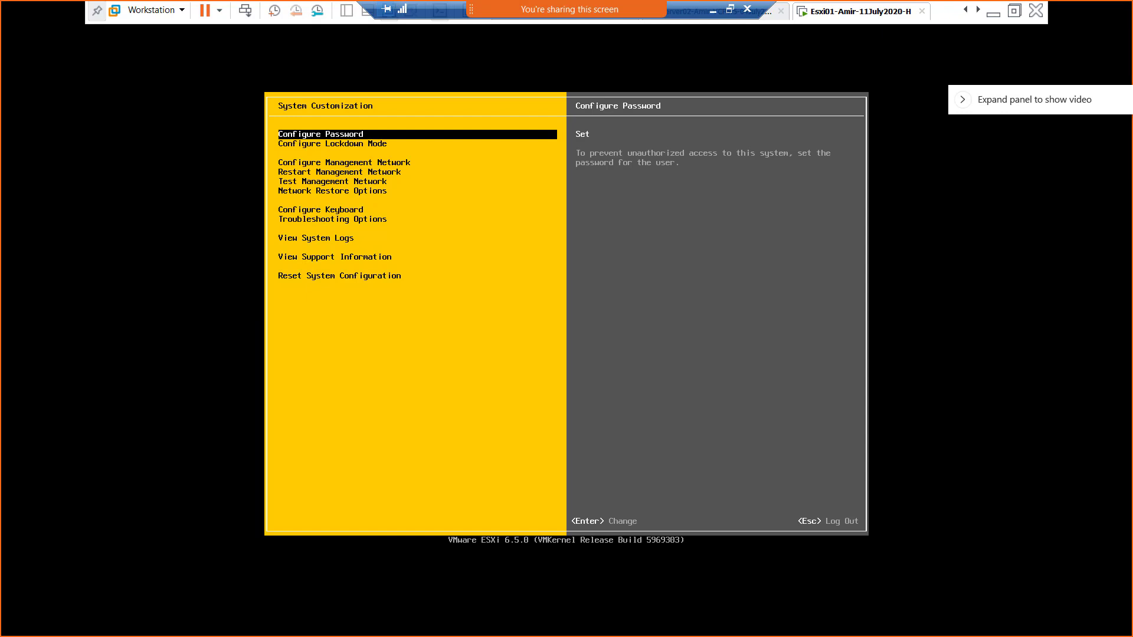
- Select Configure Lockdown Mode in System Customization and open its dialog
{"action": "key", "text": "Down"}
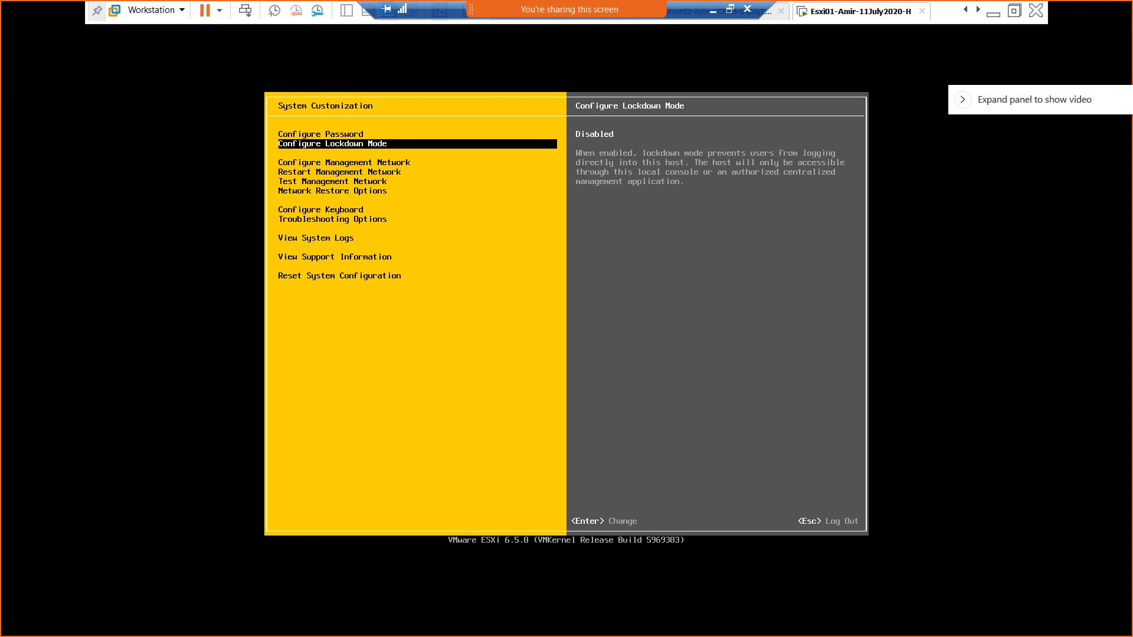
{"action": "key", "text": "Up"}
{"action": "key", "text": "Down"}
{"action": "key", "text": "Up"}
{"action": "key", "text": "Down"}
{"action": "key", "text": "Up"}
{"action": "key", "text": "Down"}
{"action": "key", "text": "Up"}
{"action": "key", "text": "Down"}
{"action": "key", "text": "Up"}
{"action": "key", "text": "Down"}
{"action": "key", "text": "Return"}
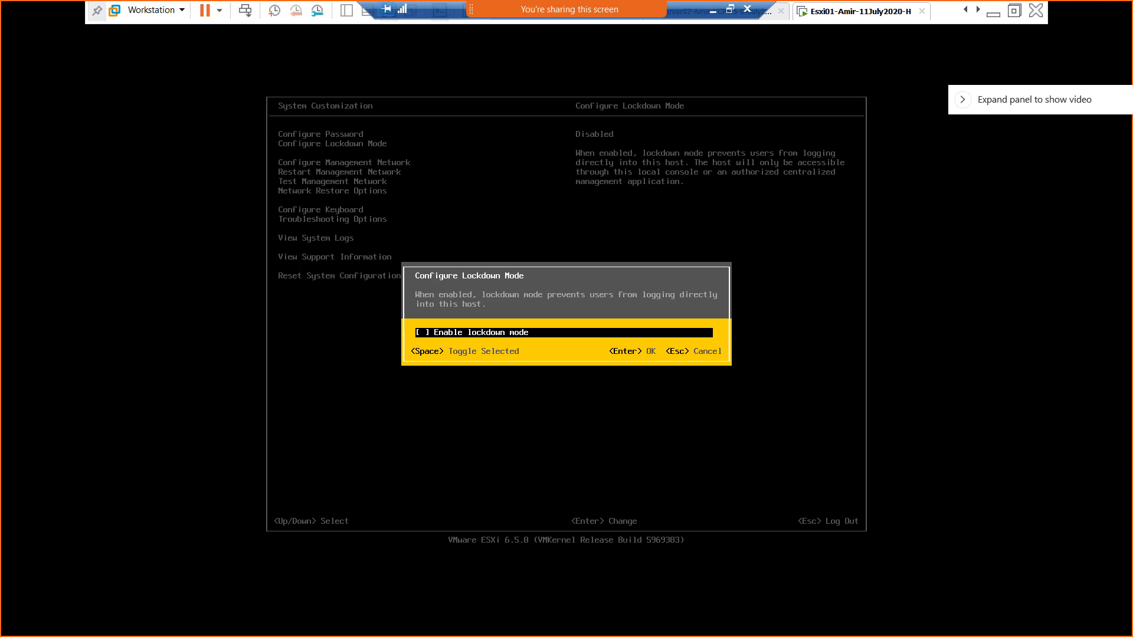
- Cancel the lockdown checkbox change so Esxi01 stays Disabled, then log out of customization
{"action": "key", "text": "space"}
{"action": "key", "text": "Escape"}
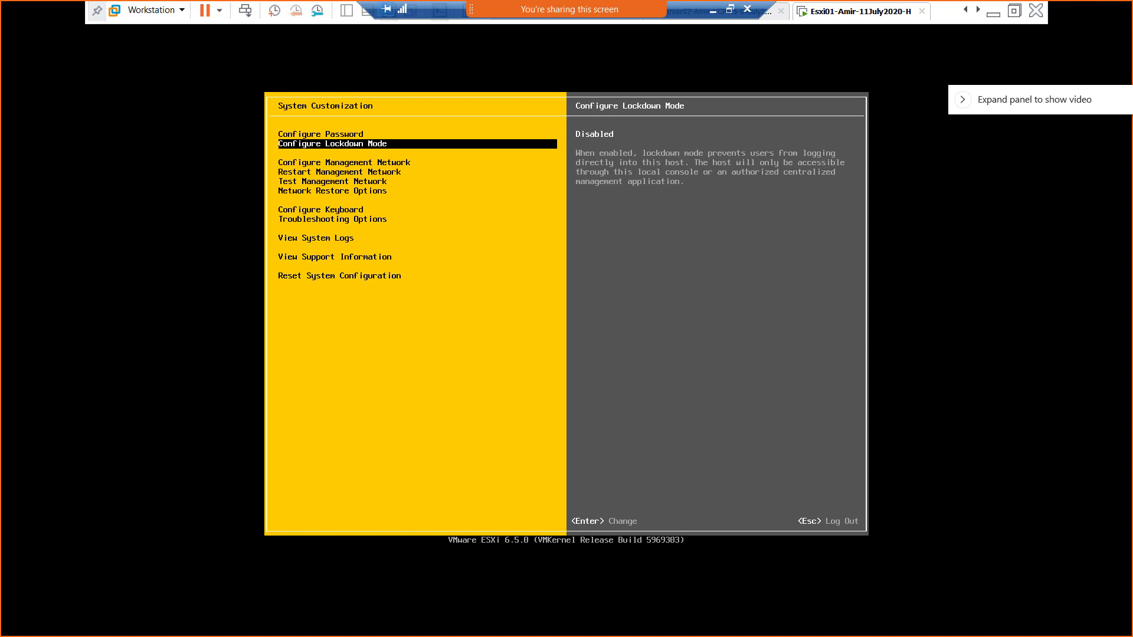
{"action": "key", "text": "Return"}
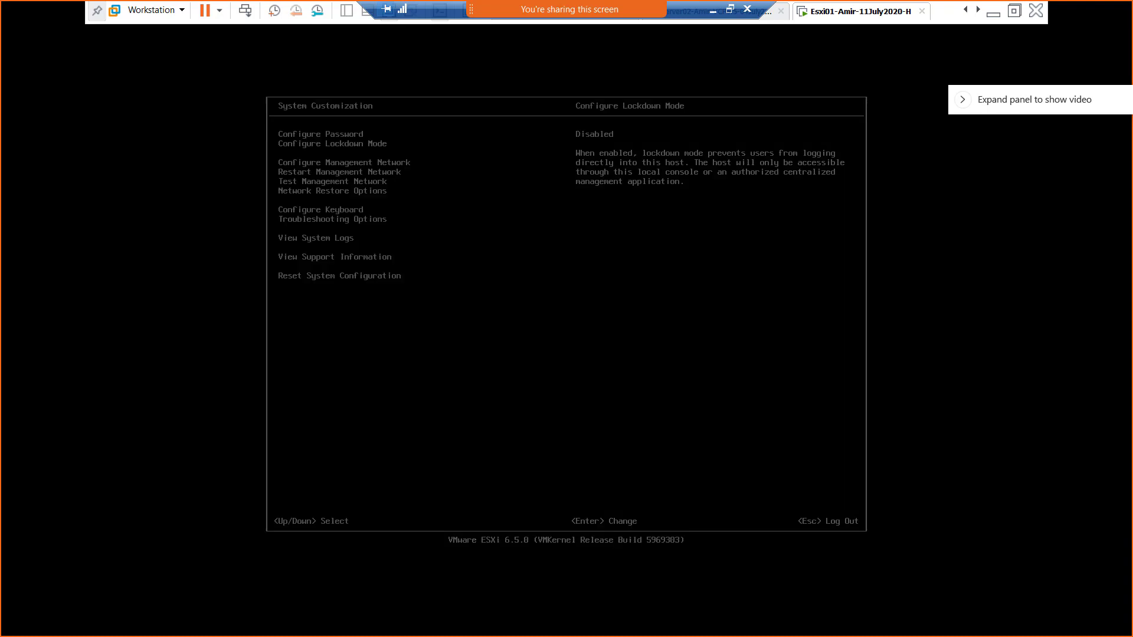
{"action": "key", "text": "Down"}
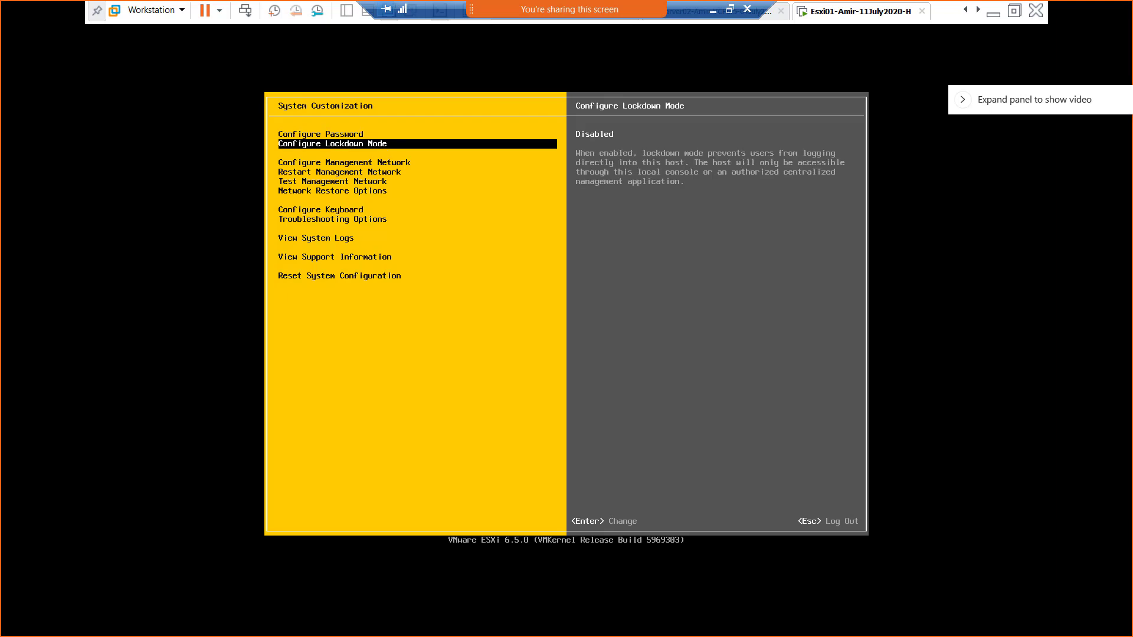
{"action": "key", "text": "Num_Lock"}
{"action": "left_click", "coordinate": [525, 224]}
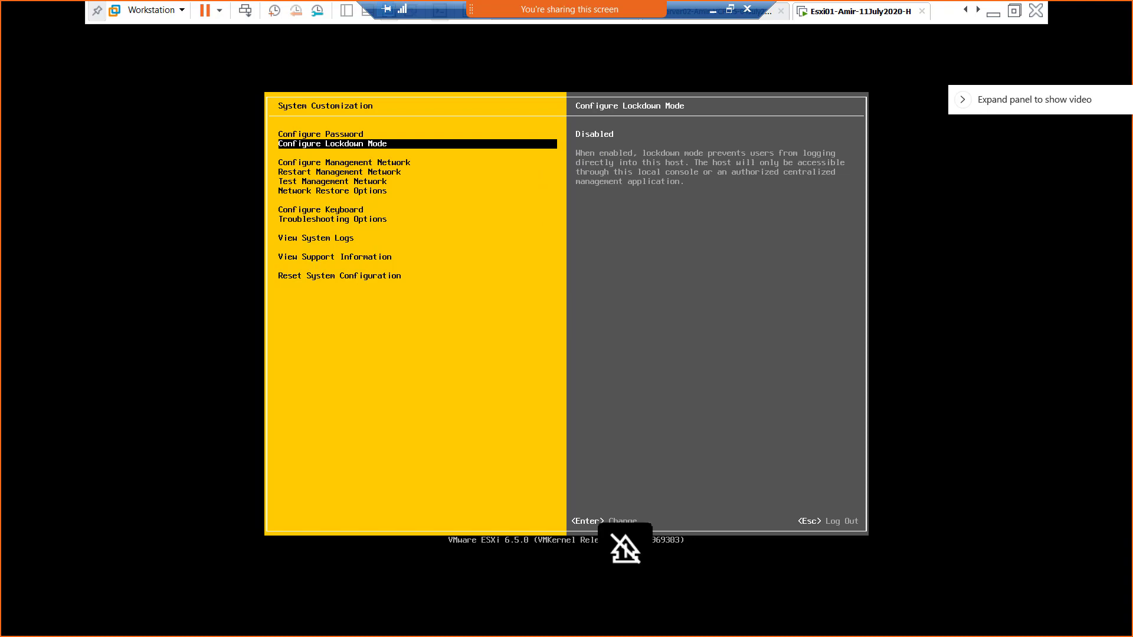
{"action": "key", "text": "Escape"}
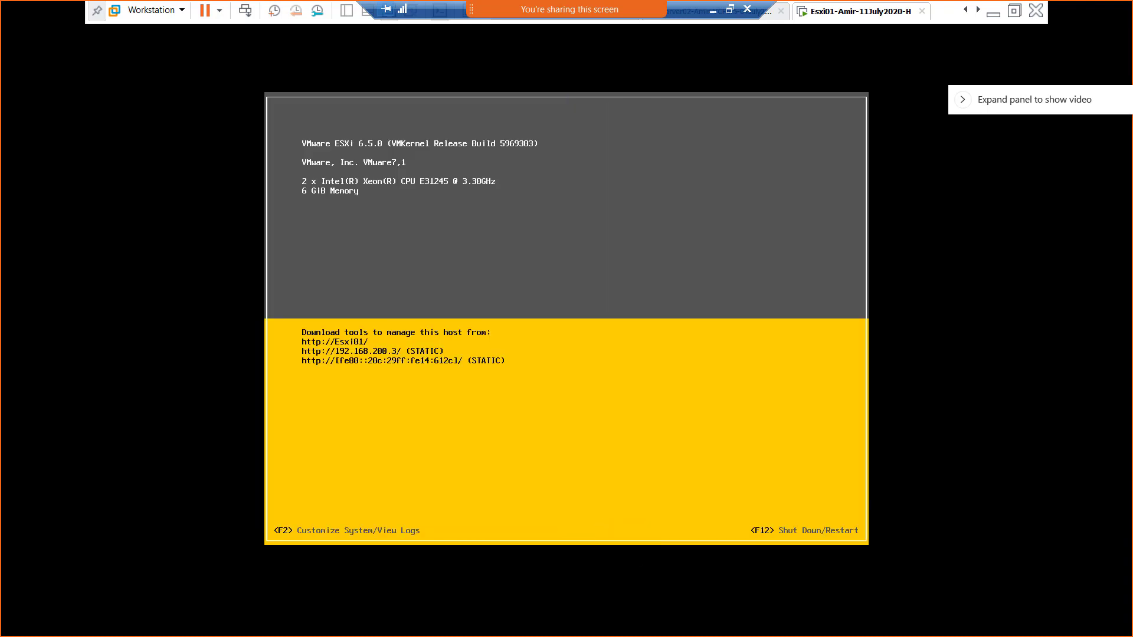
- Release input from Esxi01 with Ctrl+Alt and show the Esxi02 console tab
{"action": "key", "text": "ctrl+alt"}
{"action": "left_click", "coordinate": [978, 10]}
{"action": "left_click", "coordinate": [857, 16]}
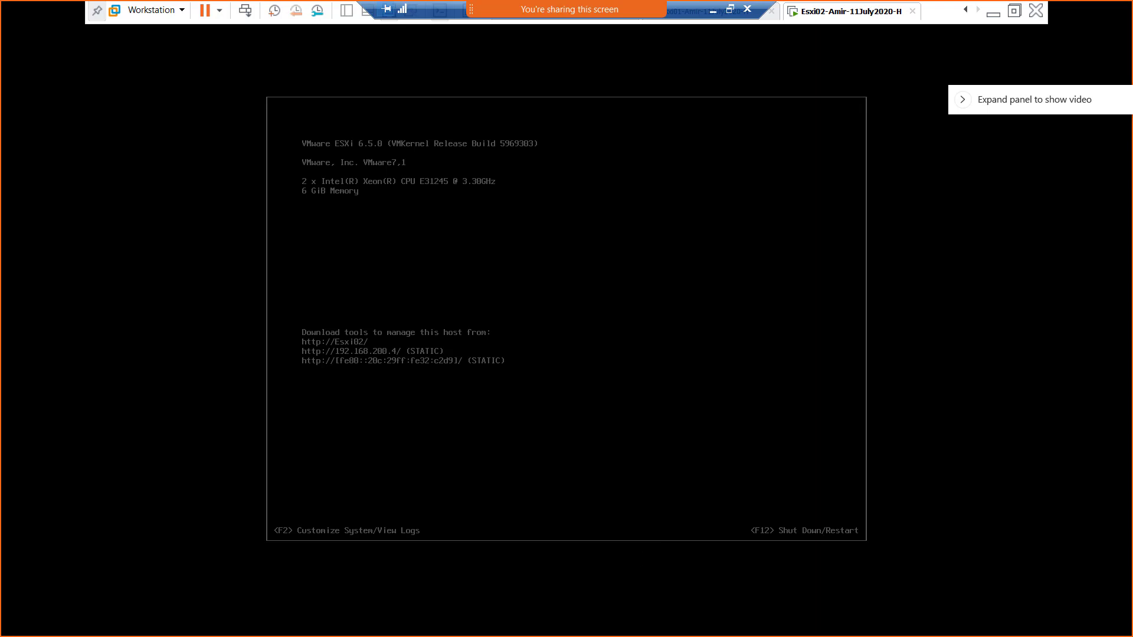
- Log in to Esxi02's DCUI with F2 as root and its password
{"action": "key", "text": "F2"}
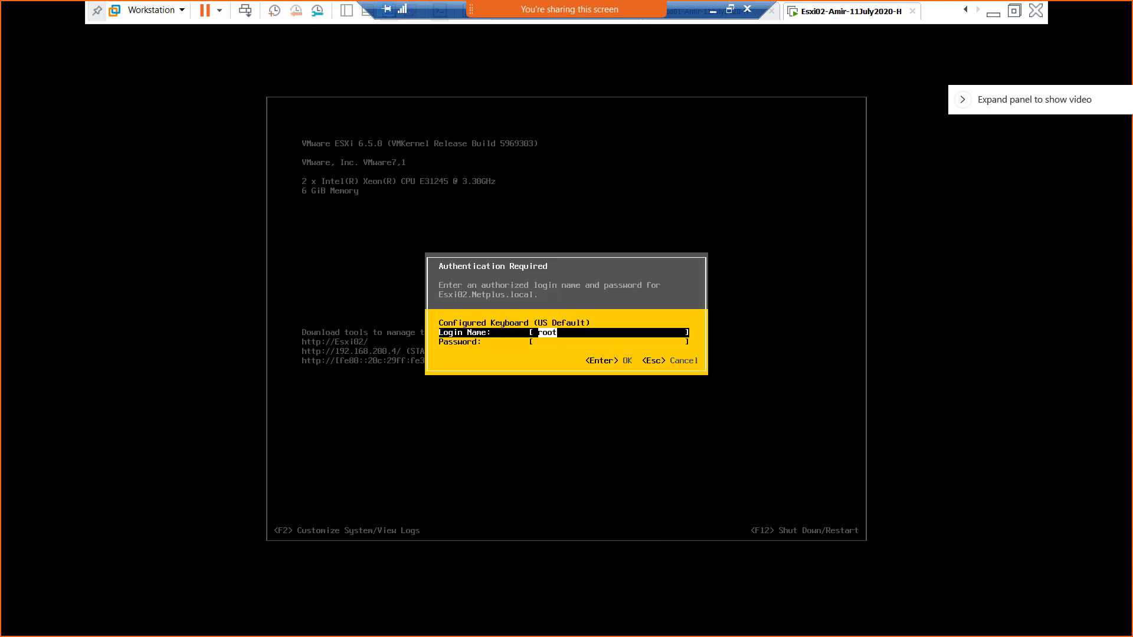
{"action": "key", "text": "Tab"}
{"action": "type", "text": "*"}
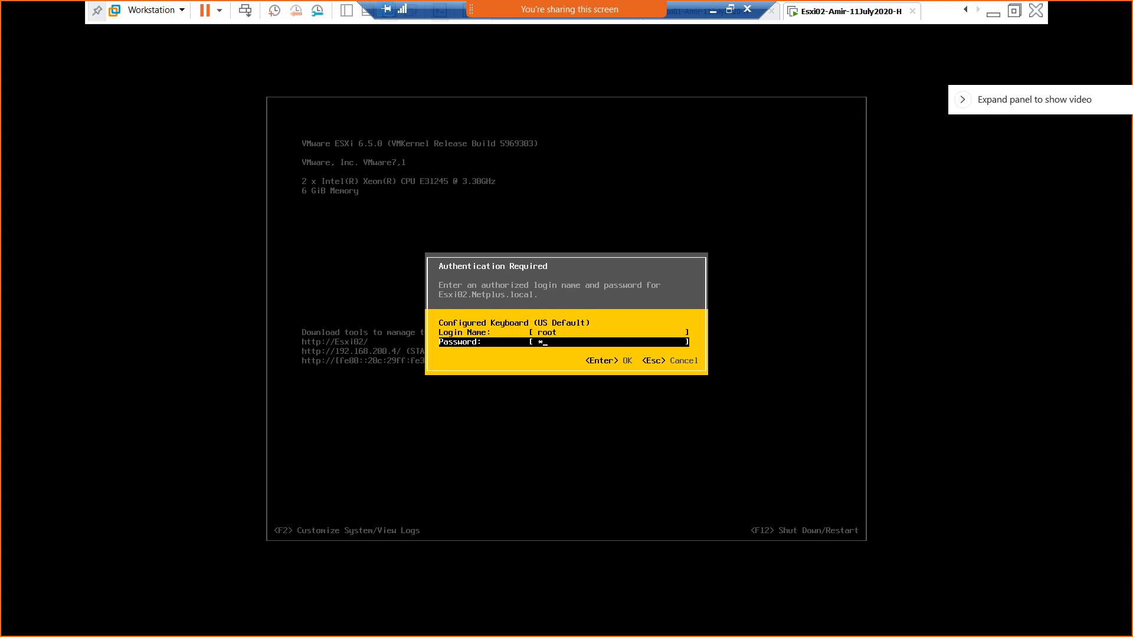
{"action": "type", "text": "******"}
{"action": "key", "text": "Return"}
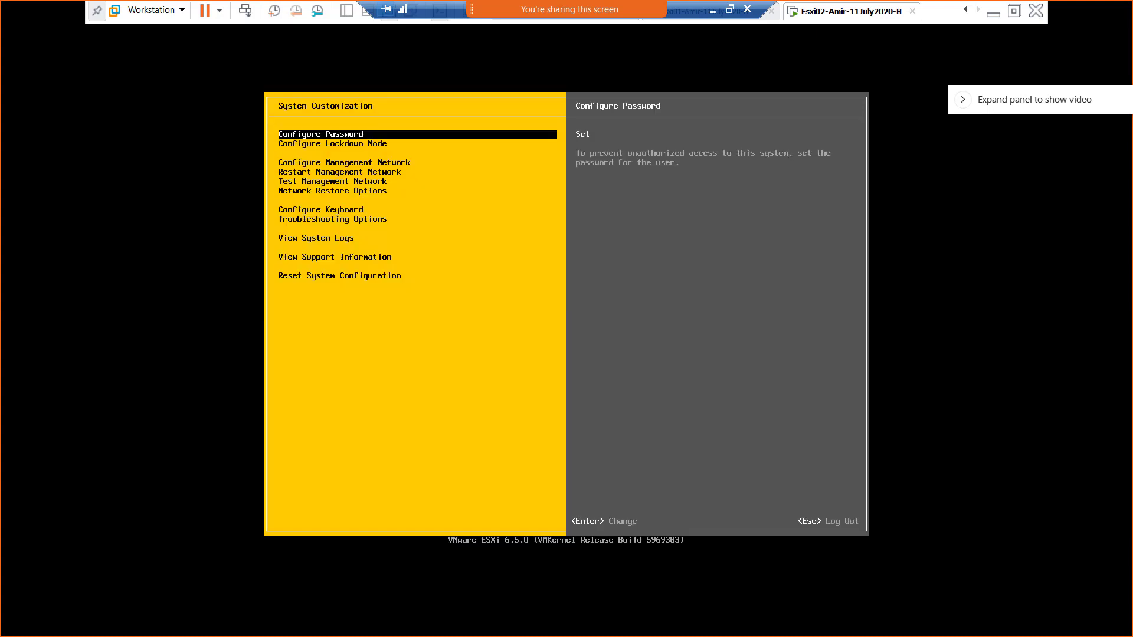
- Save Esxi02's lockdown mode as Disabled and log out to the welcome screen
{"action": "key", "text": "Down"}
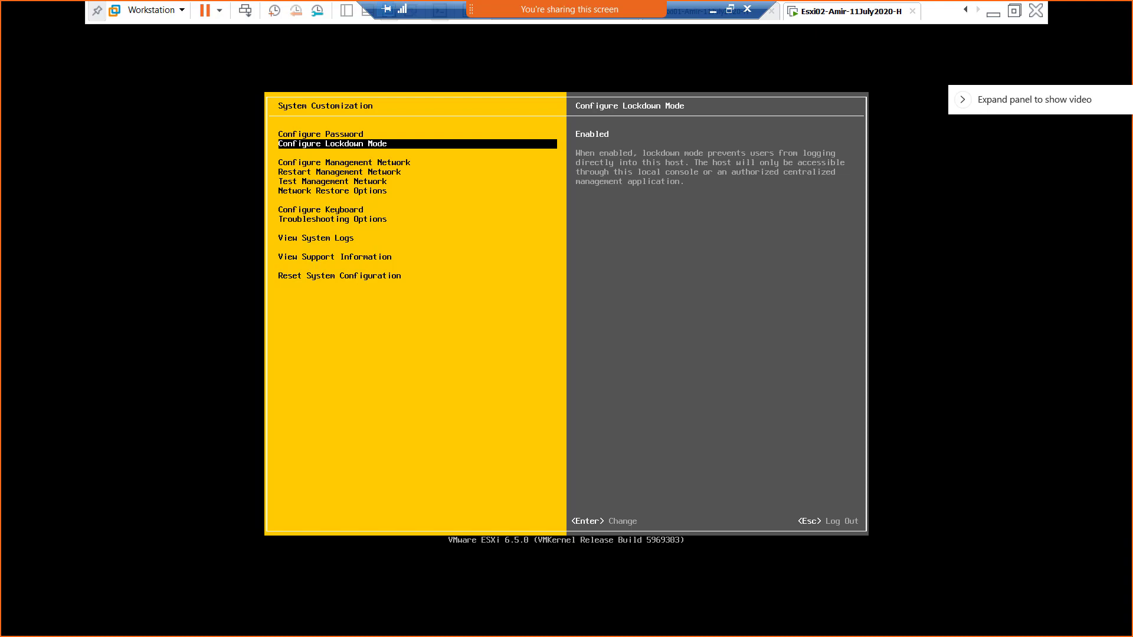
{"action": "key", "text": "Return"}
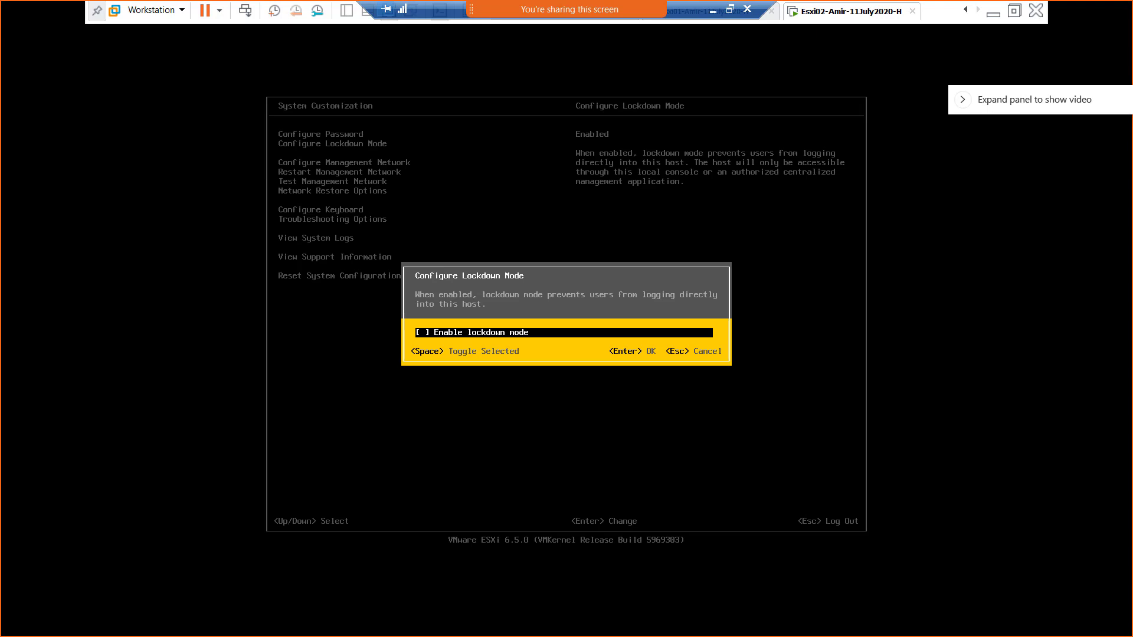
{"action": "key", "text": "Return"}
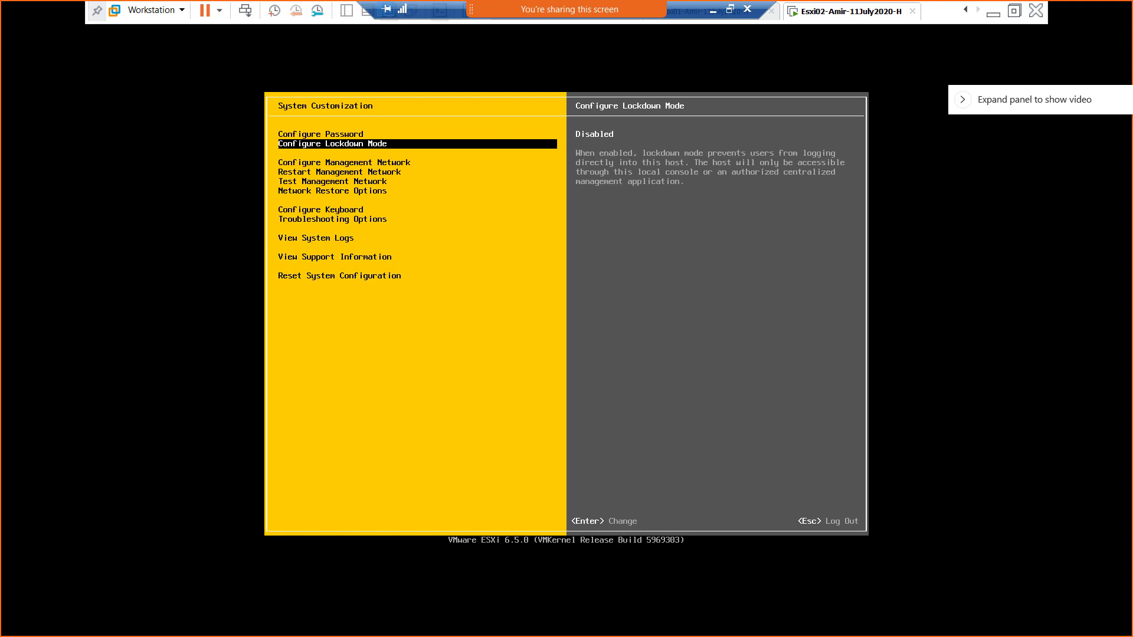
{"action": "key", "text": "Escape"}
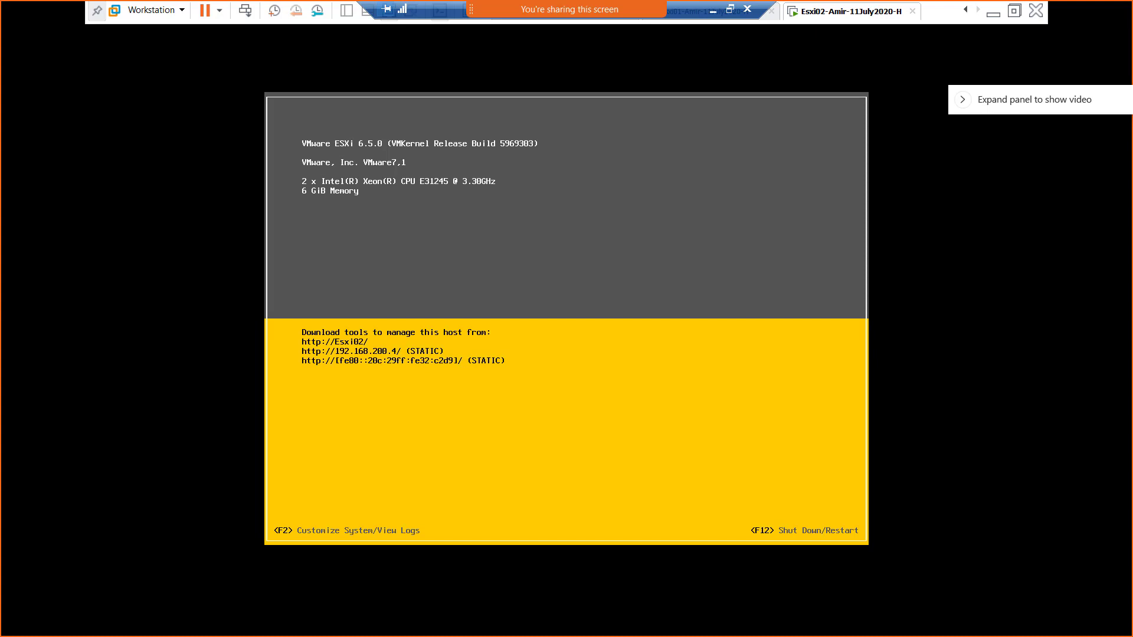
- Exit full screen and switch to the Server02 VM showing the vSphere Web Client
{"action": "key", "text": "Num_Lock"}
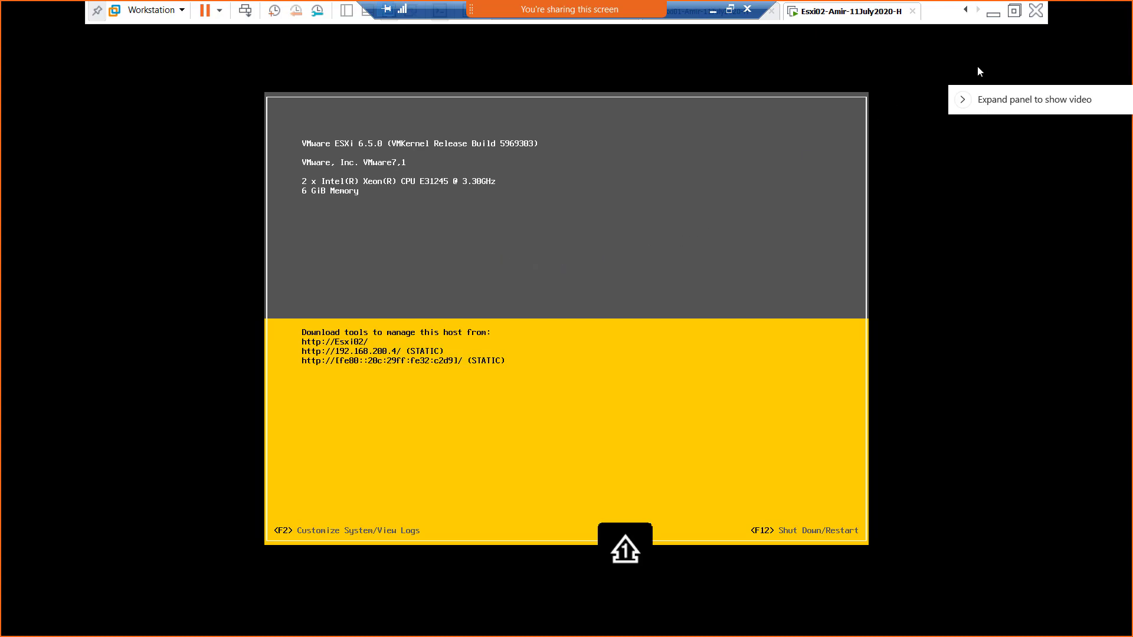
{"action": "left_click", "coordinate": [1013, 13]}
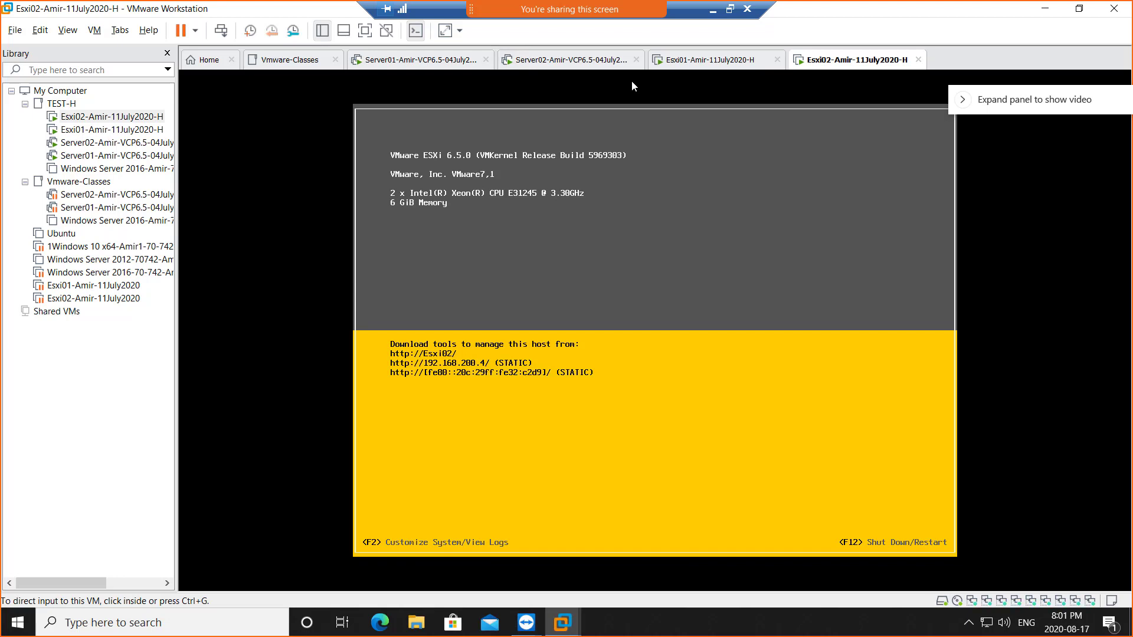
{"action": "left_click", "coordinate": [554, 61]}
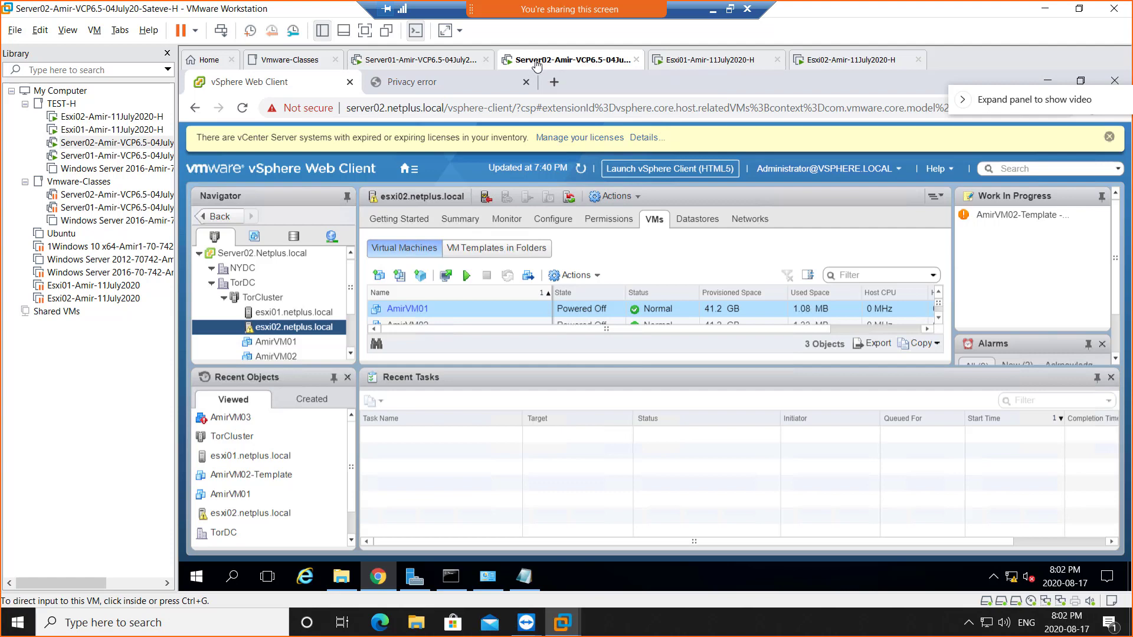
- Bold 'Enable internet connection' and 'DISABLE LOCKDOWN' on the Lab – VUM Pre-reqs slide
{"action": "left_click", "coordinate": [712, 11]}
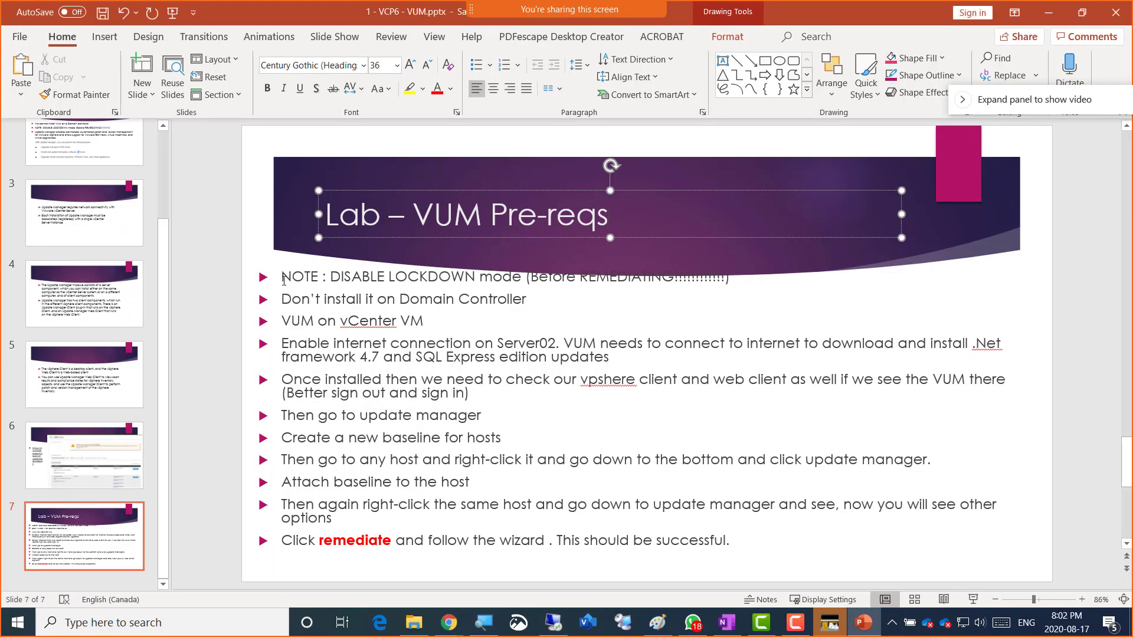
{"action": "left_click_drag", "start_coordinate": [283, 278], "coordinate": [669, 282]}
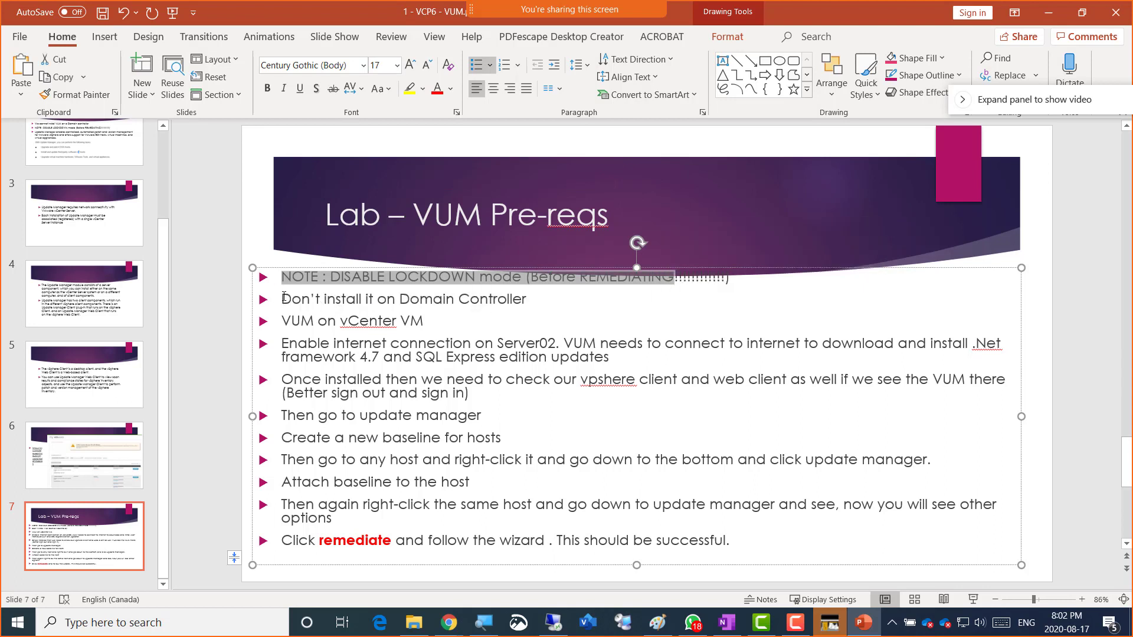
{"action": "left_click_drag", "start_coordinate": [283, 297], "coordinate": [530, 299]}
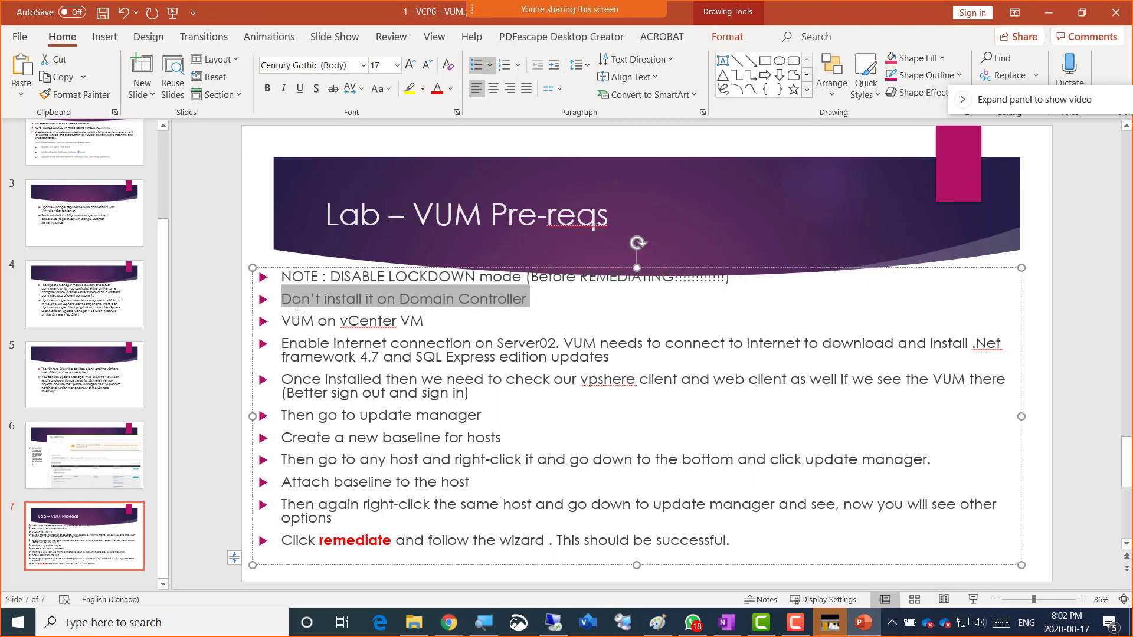
{"action": "left_click_drag", "start_coordinate": [280, 320], "coordinate": [415, 321]}
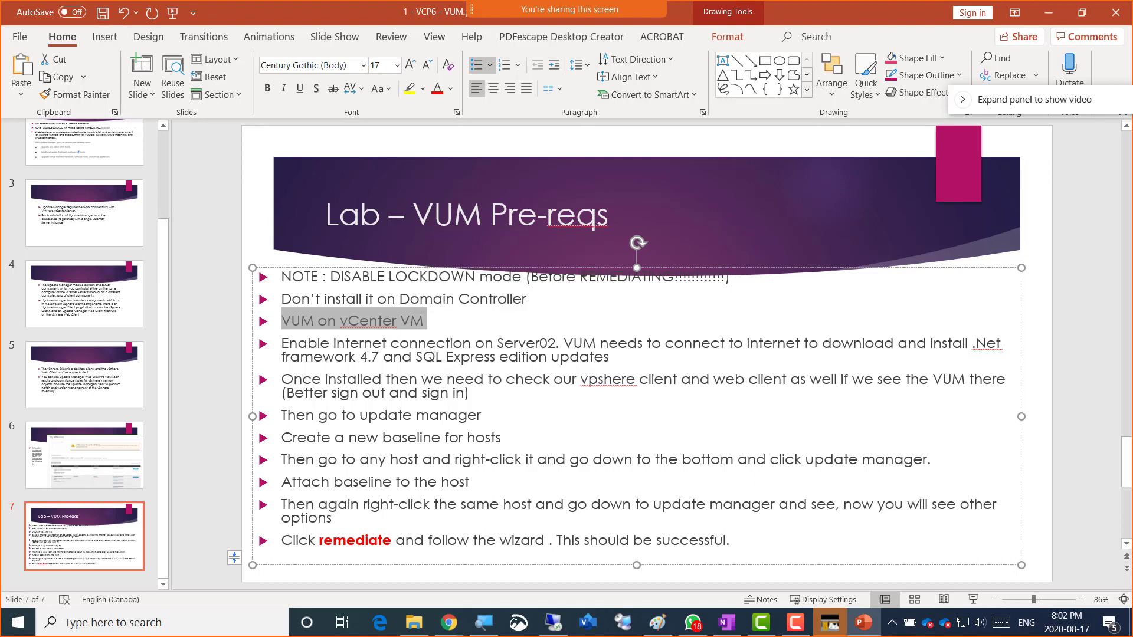
{"action": "left_click_drag", "start_coordinate": [472, 344], "coordinate": [294, 341]}
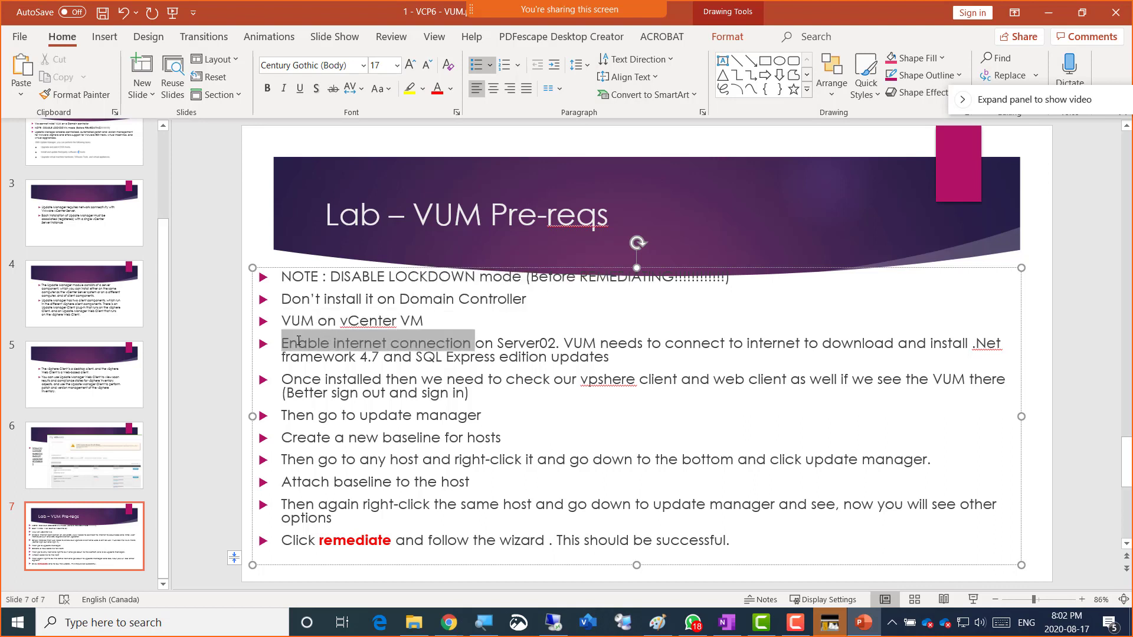
{"action": "left_click", "coordinate": [304, 315]}
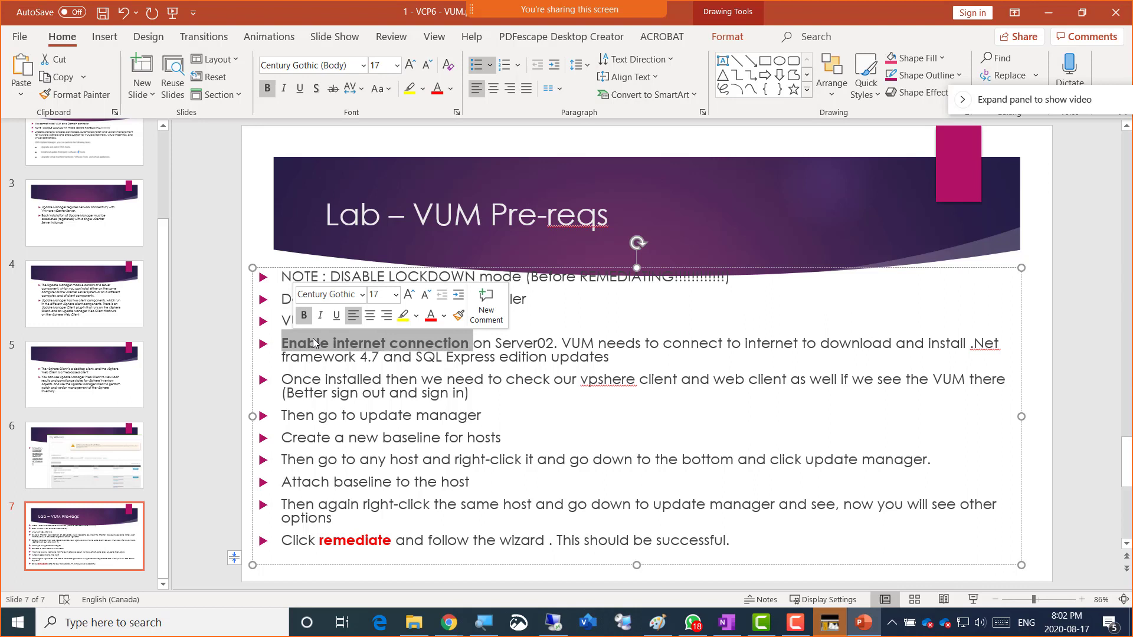
{"action": "left_click", "coordinate": [533, 325]}
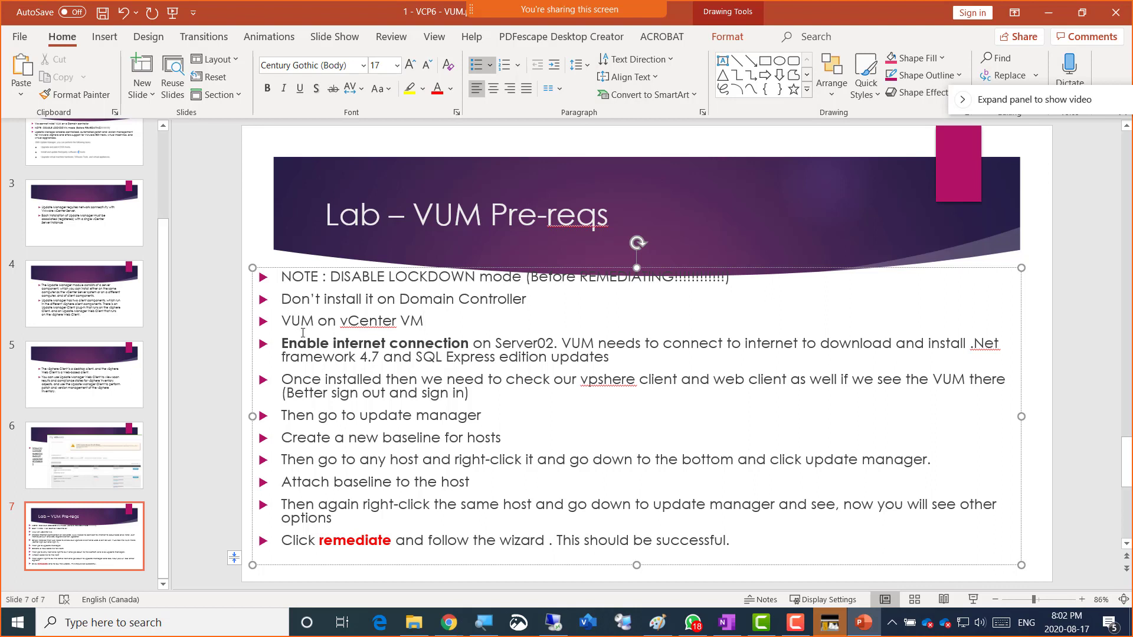
{"action": "left_click_drag", "start_coordinate": [331, 277], "coordinate": [479, 278]}
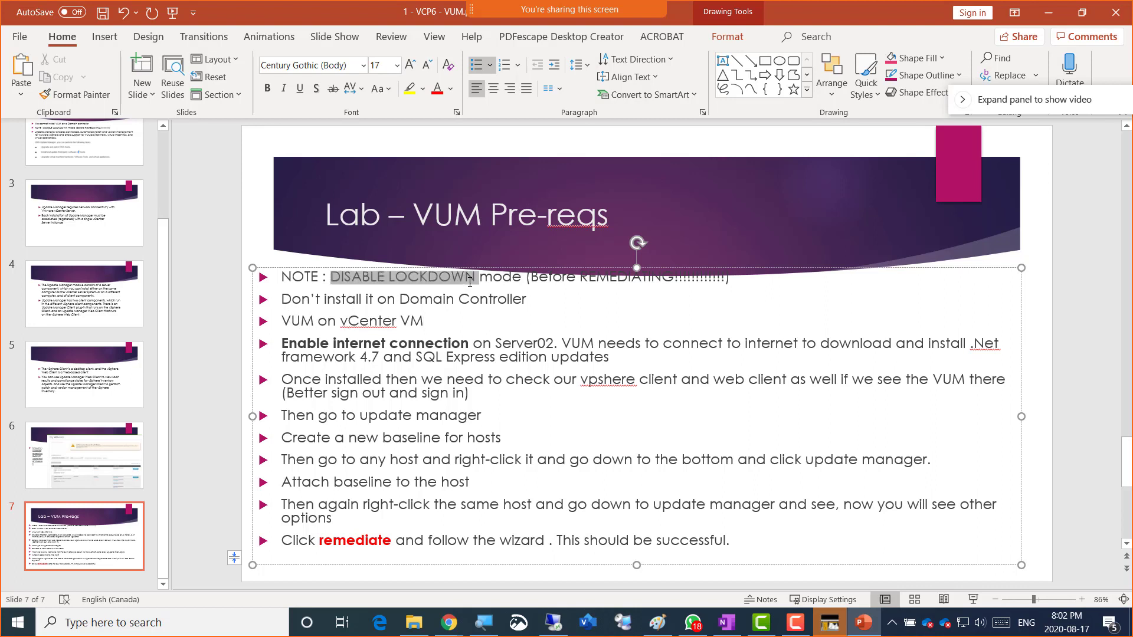
{"action": "left_click", "coordinate": [479, 258]}
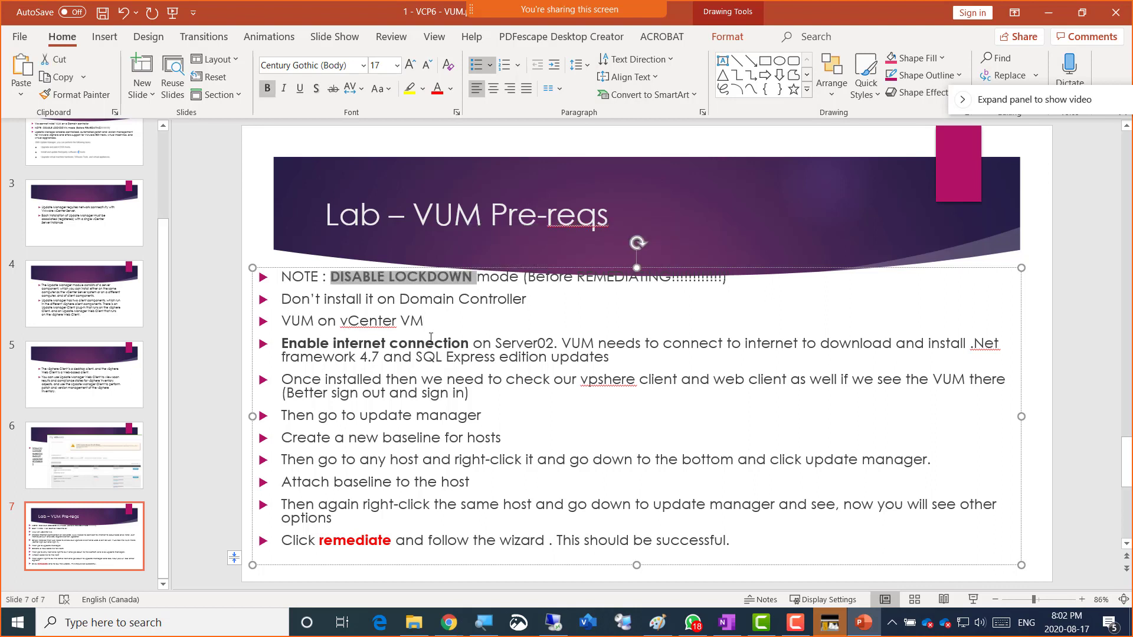
{"action": "left_click", "coordinate": [424, 344]}
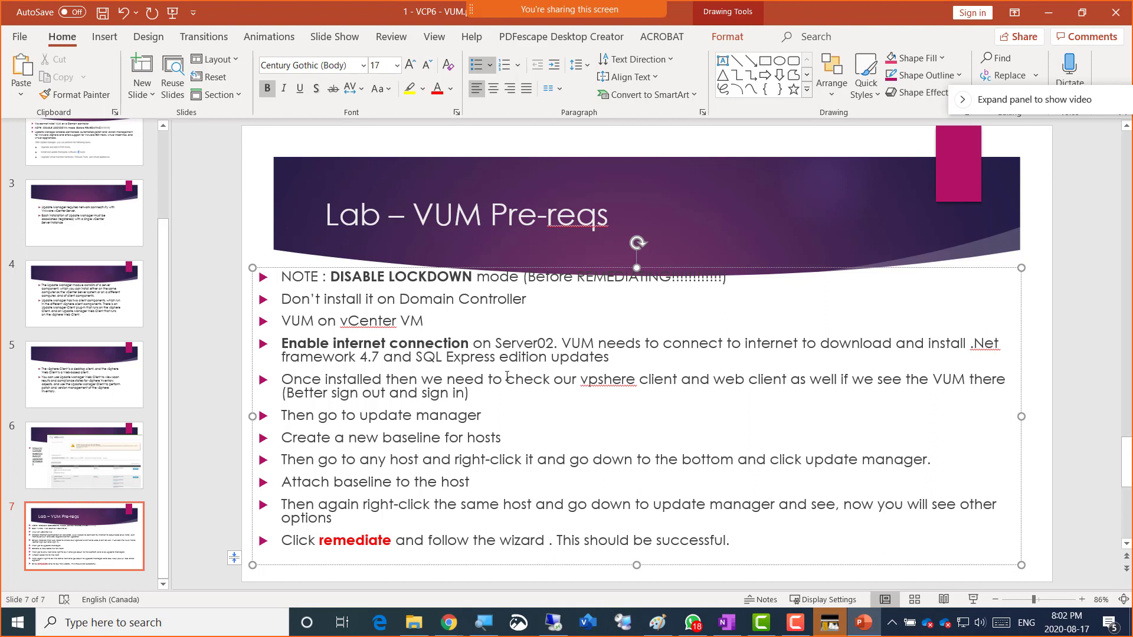
- Return to VMware Workstation and focus Server02's Server Manager Local Server page
{"action": "key", "text": "alt+Tab"}
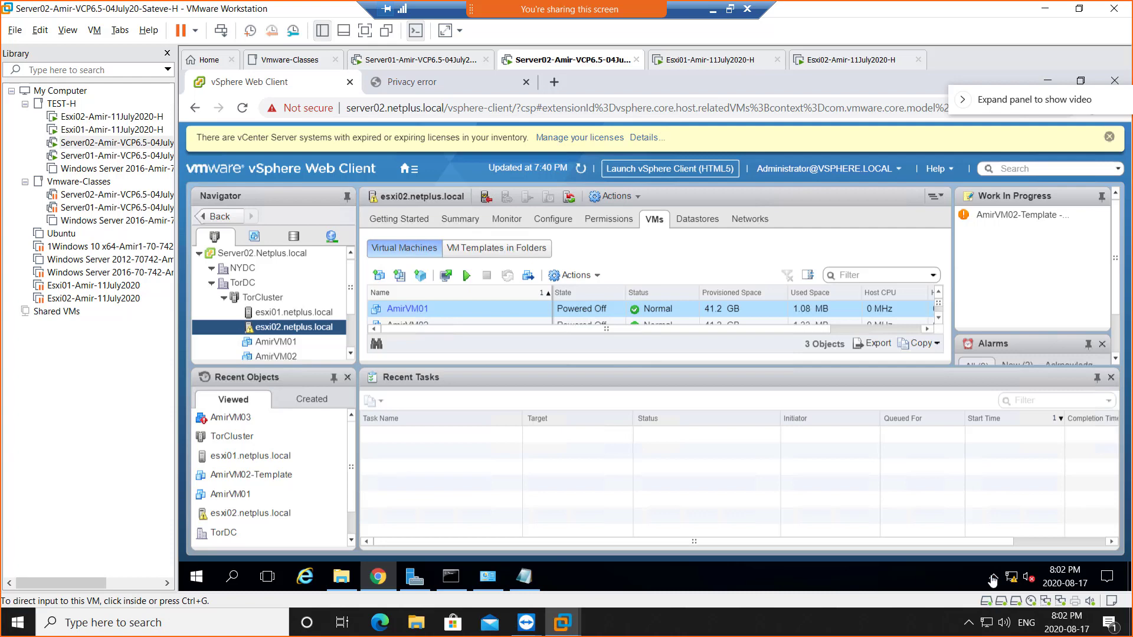
{"action": "left_click", "coordinate": [418, 582]}
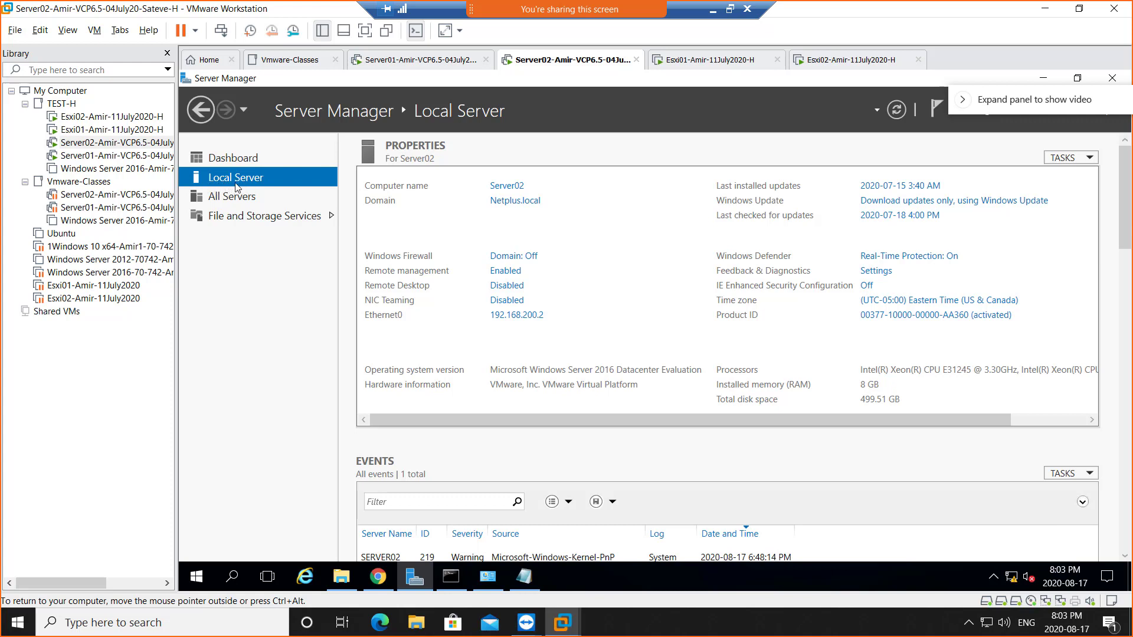
- Enable Server02's disabled Ethernet1 adapter in Network Connections, then open the VM's tab menu
{"action": "left_click", "coordinate": [522, 320]}
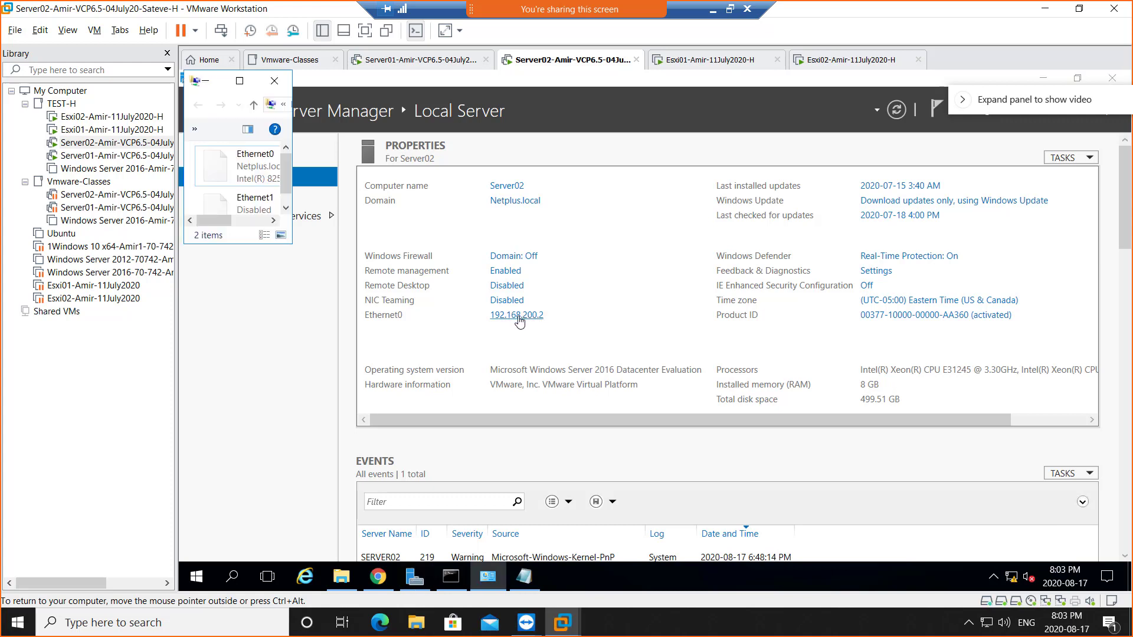
{"action": "left_click", "coordinate": [239, 80]}
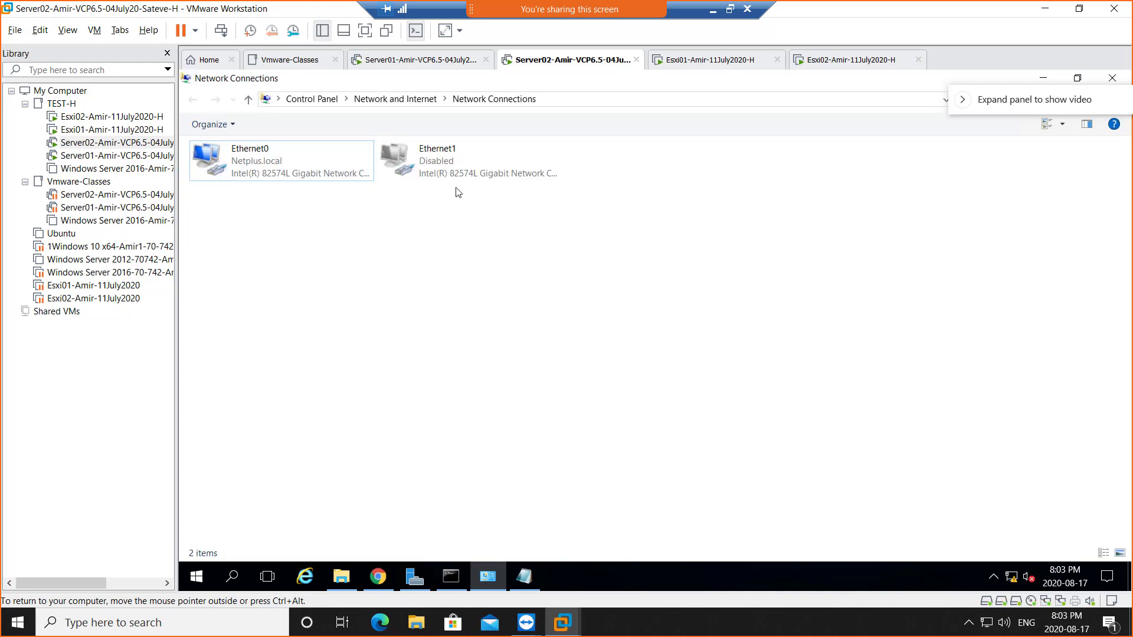
{"action": "right_click", "coordinate": [426, 158]}
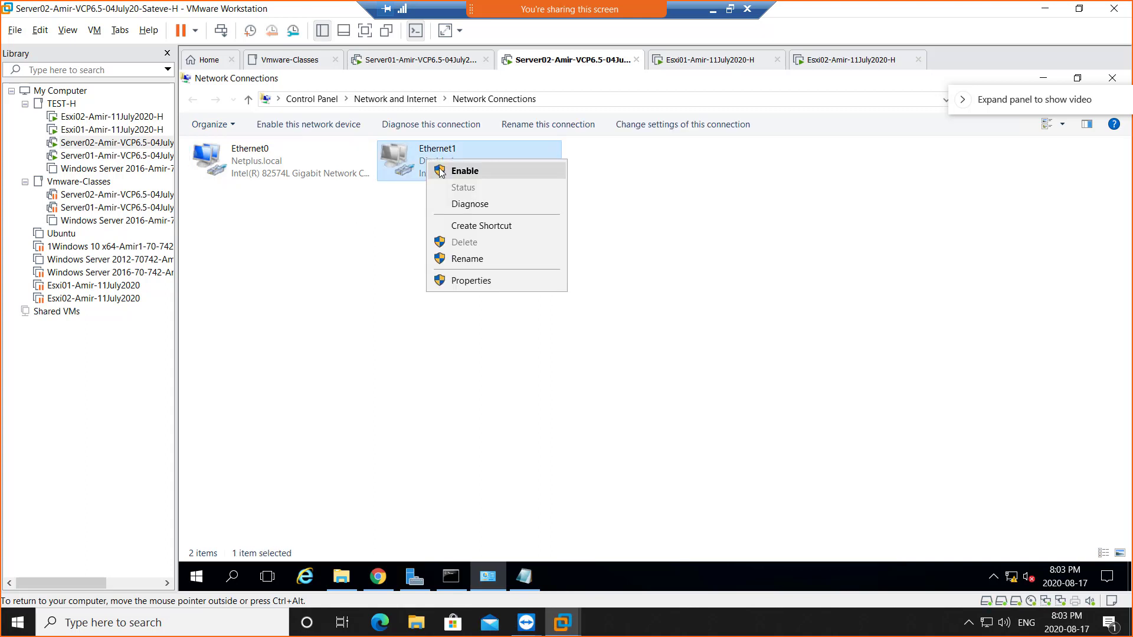
{"action": "left_click", "coordinate": [440, 171]}
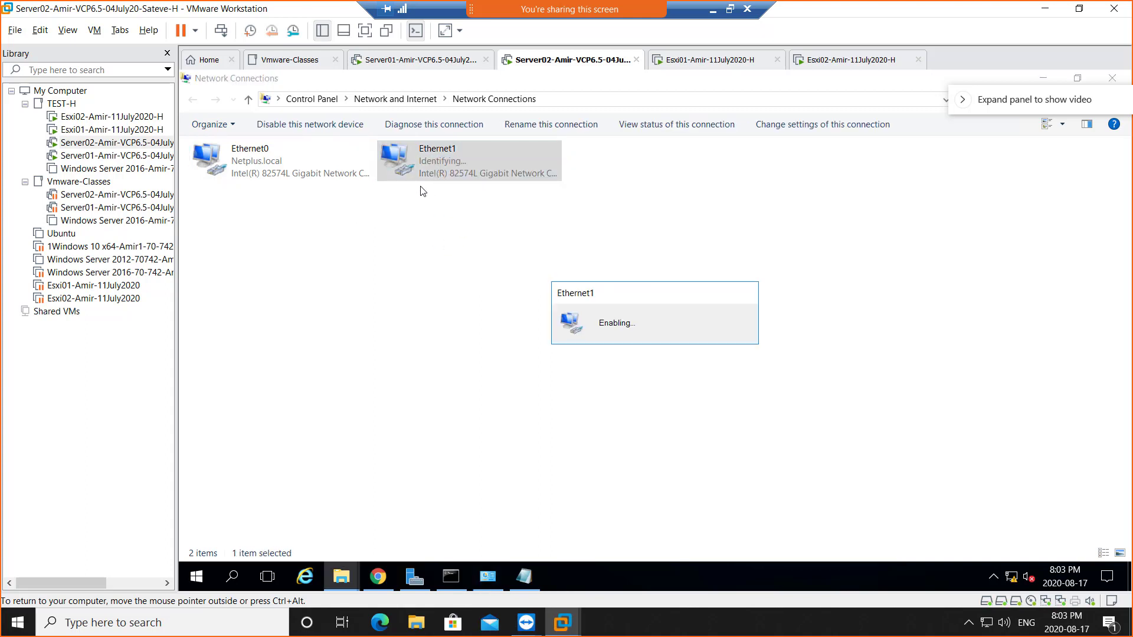
{"action": "right_click", "coordinate": [557, 67]}
- Review Server02's second network adapter settings without adding hardware, then check the tray network status
{"action": "left_click", "coordinate": [619, 237]}
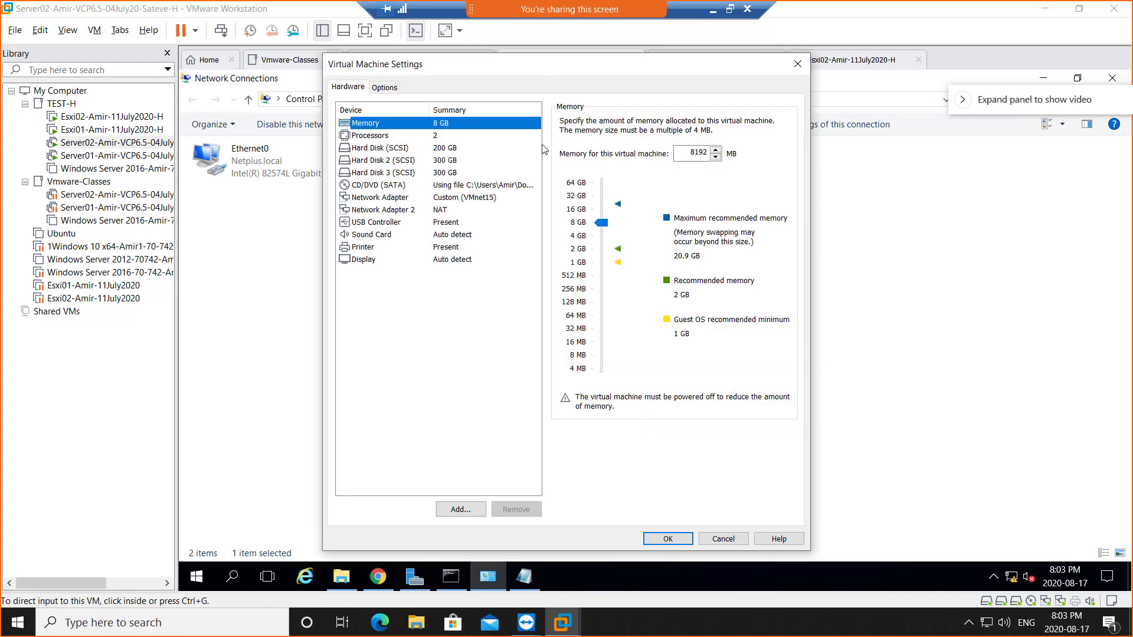
{"action": "left_click", "coordinate": [459, 510]}
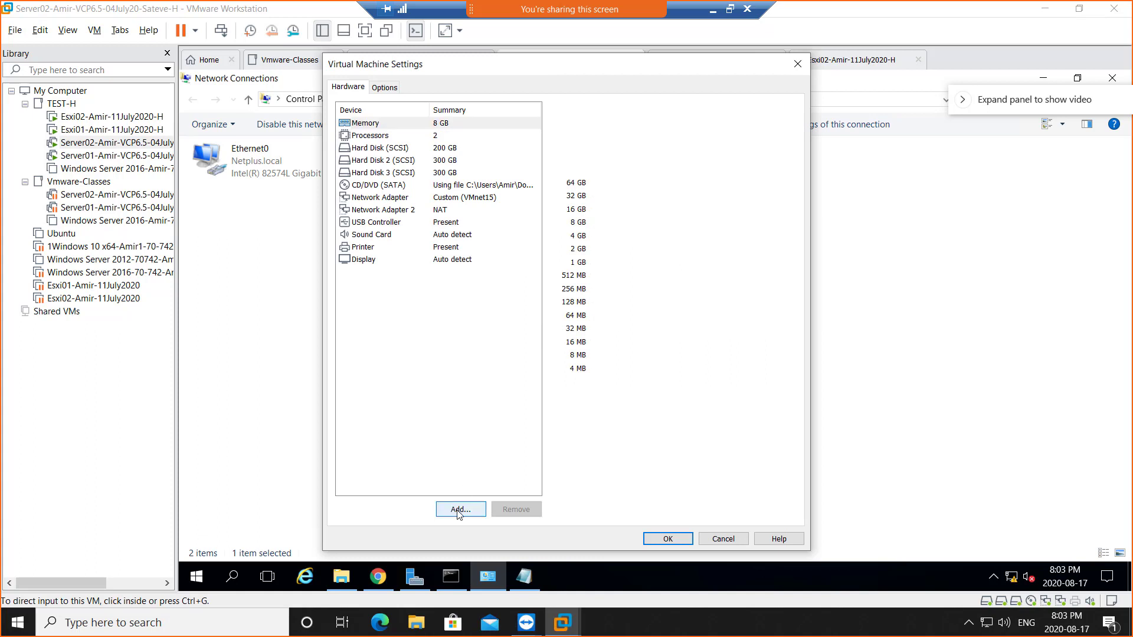
{"action": "left_click", "coordinate": [463, 278]}
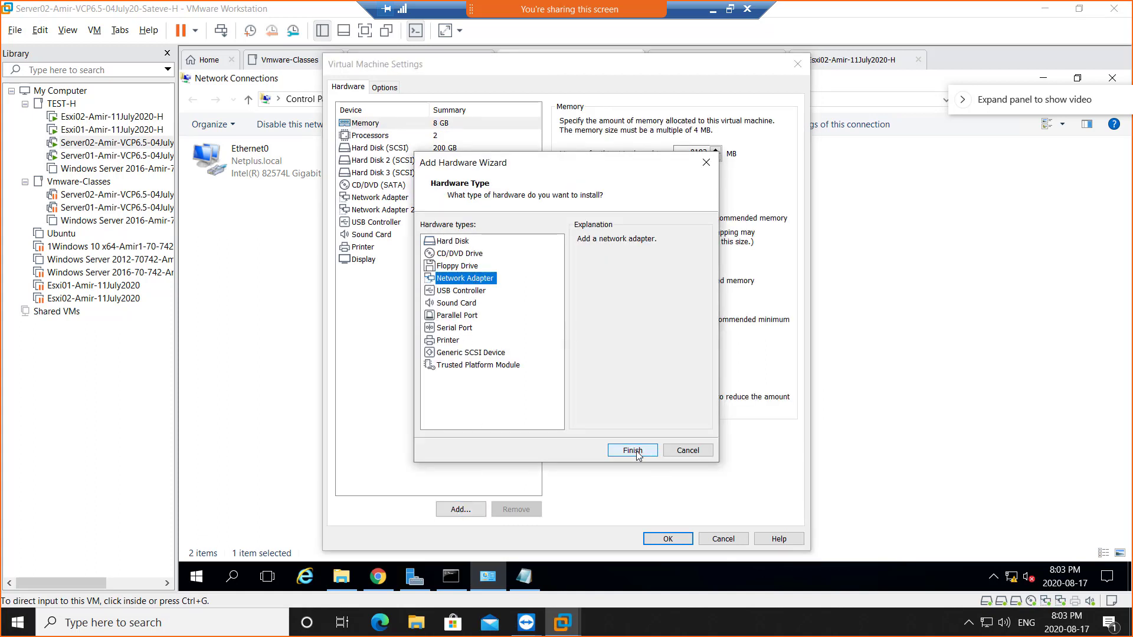
{"action": "left_click", "coordinate": [688, 451]}
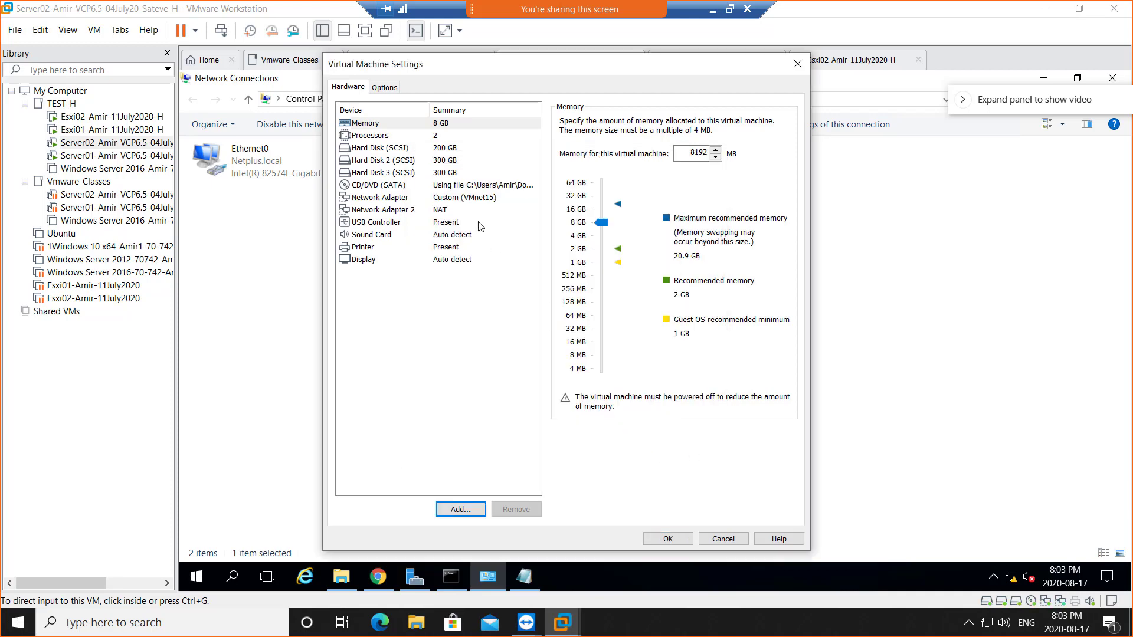
{"action": "left_click", "coordinate": [457, 210]}
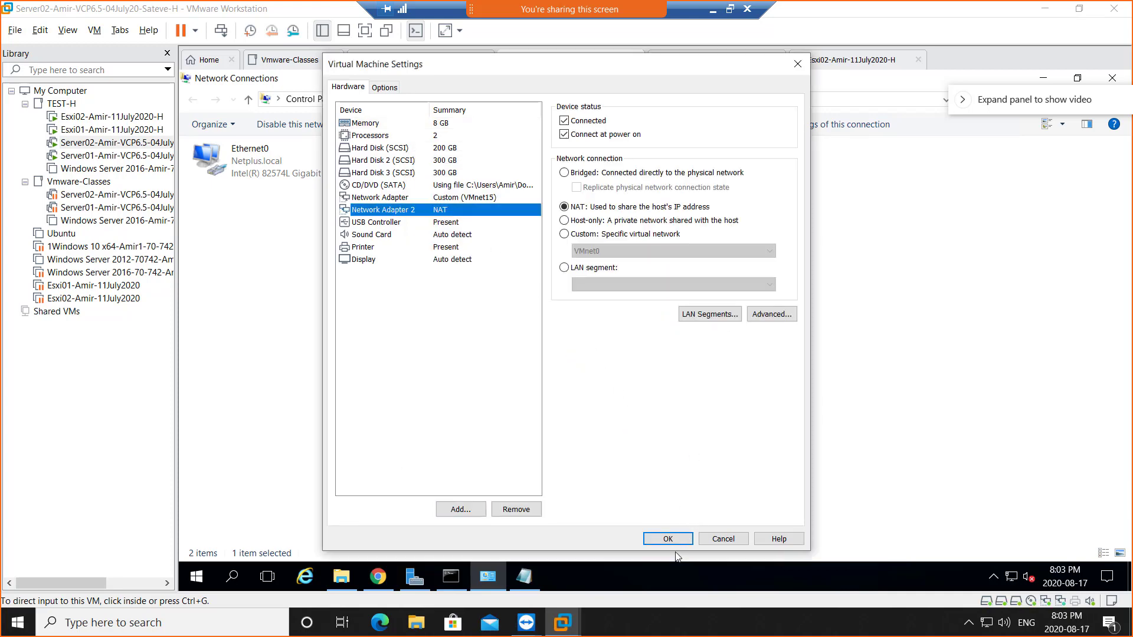
{"action": "left_click", "coordinate": [668, 539]}
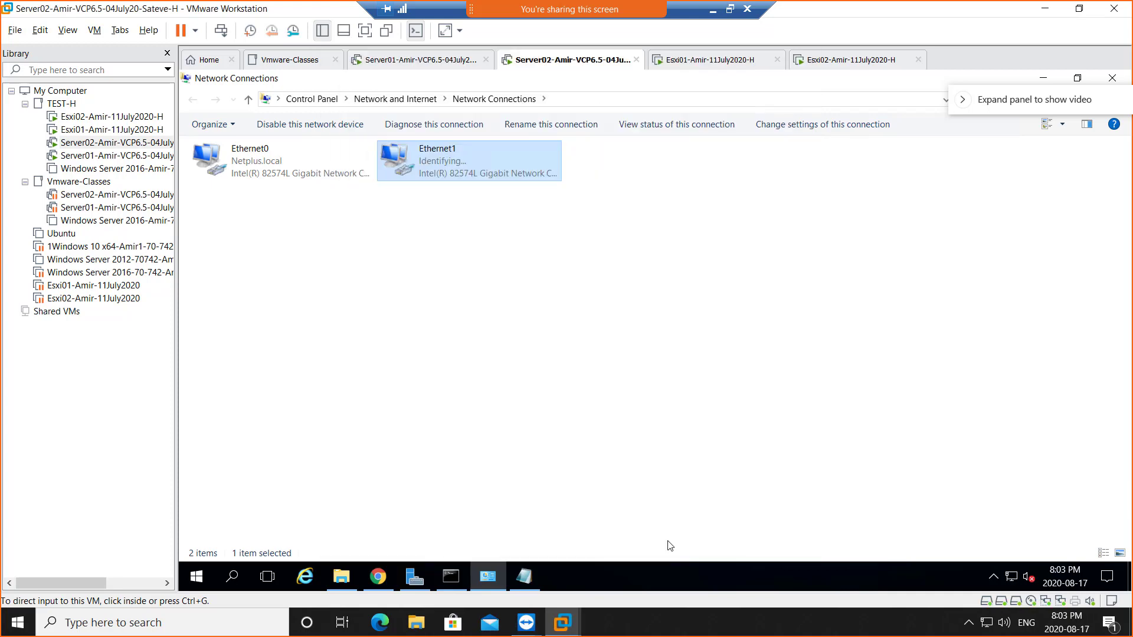
{"action": "left_click", "coordinate": [452, 214]}
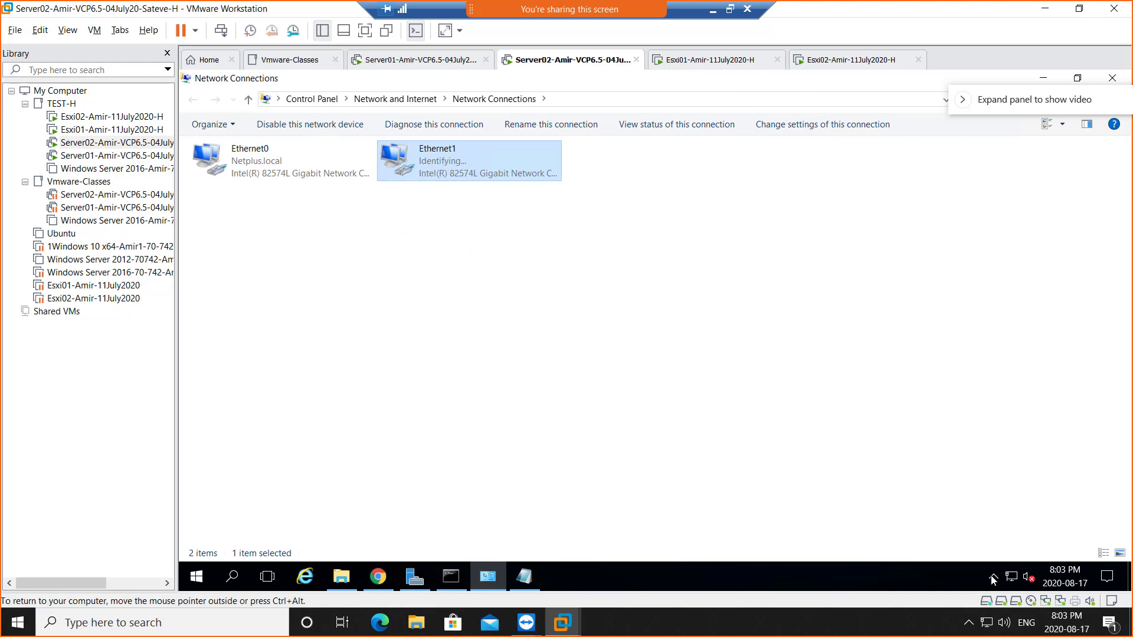
{"action": "mouse_move", "coordinate": [1010, 582]}
{"action": "left_click", "coordinate": [306, 580]}
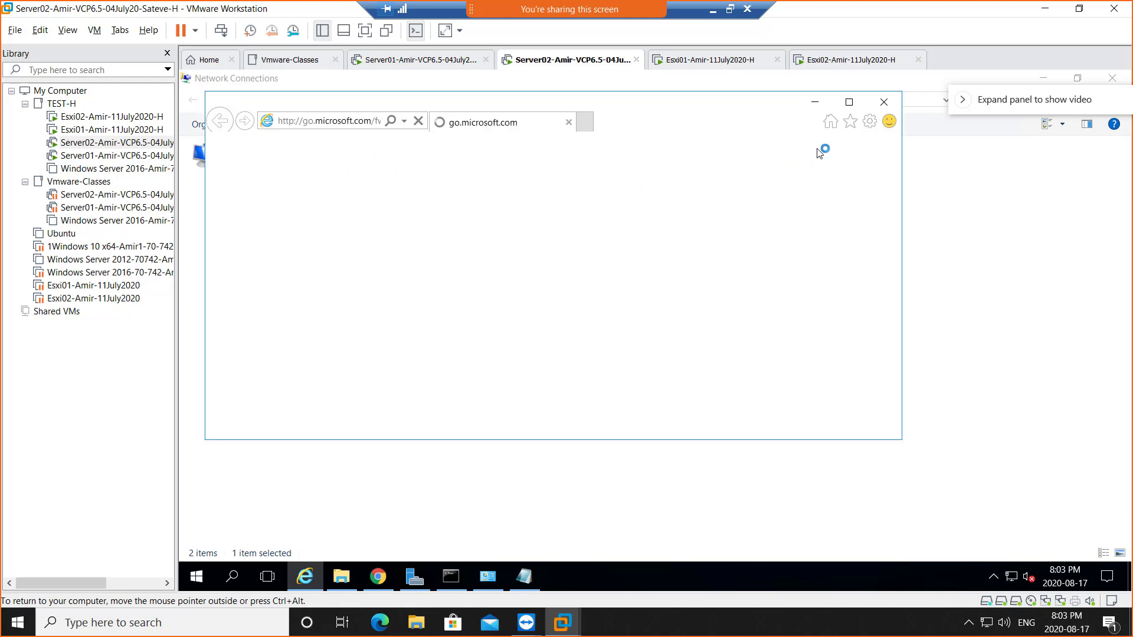
{"action": "left_click", "coordinate": [849, 102]}
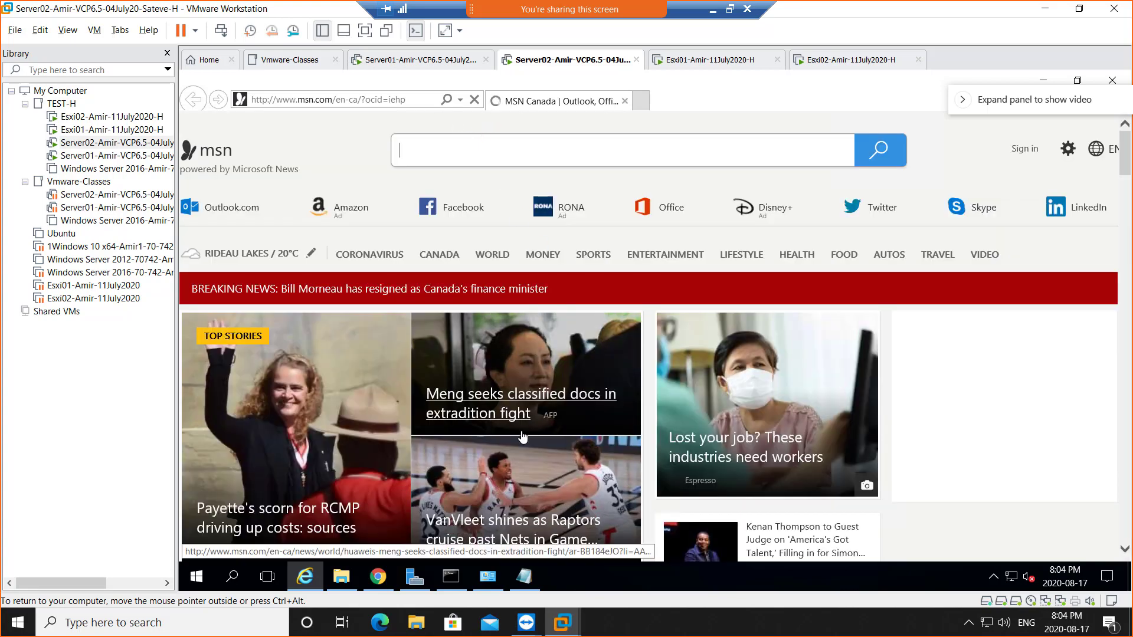
{"action": "scroll", "coordinate": [523, 437], "scroll_direction": "down", "scroll_amount": 5}
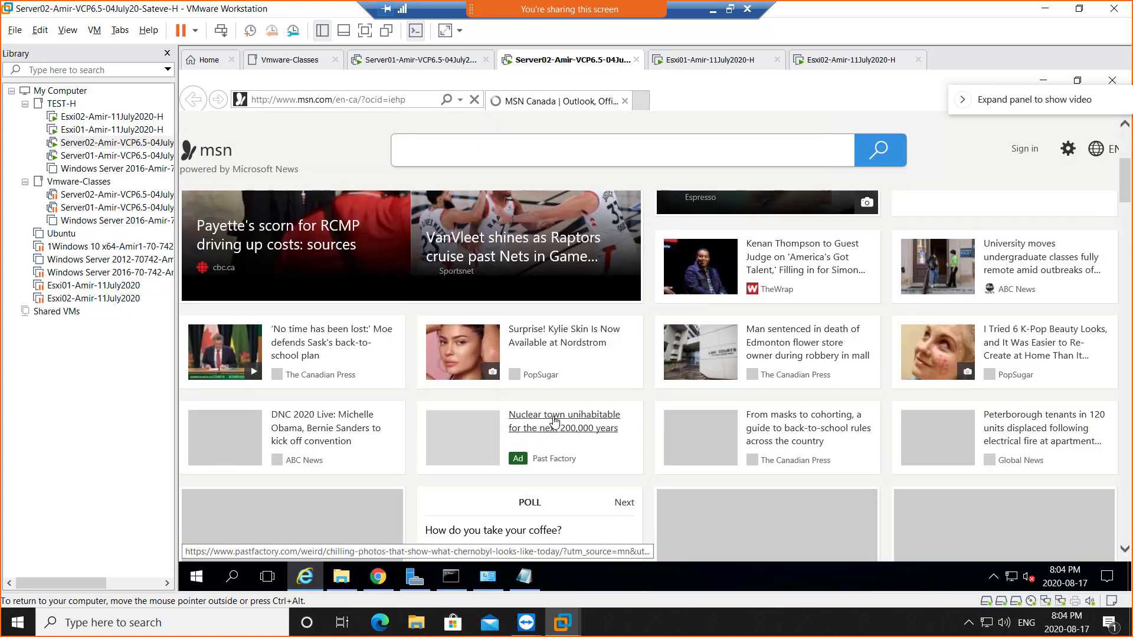
{"action": "scroll", "coordinate": [518, 439], "scroll_direction": "down", "scroll_amount": 5}
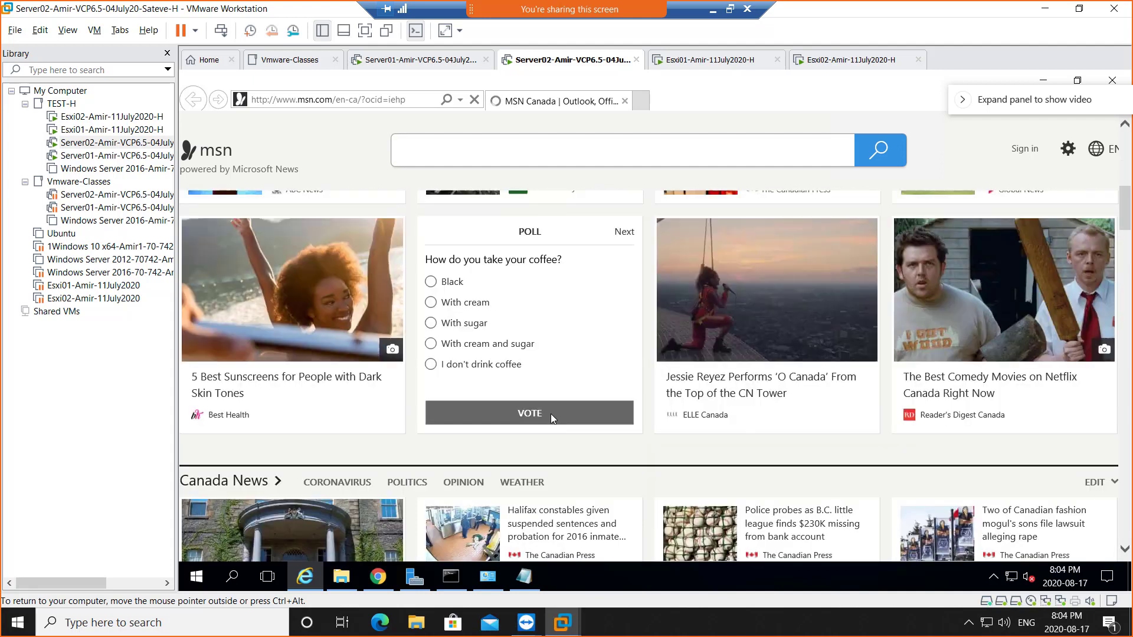
{"action": "scroll", "coordinate": [550, 413], "scroll_direction": "down", "scroll_amount": 5}
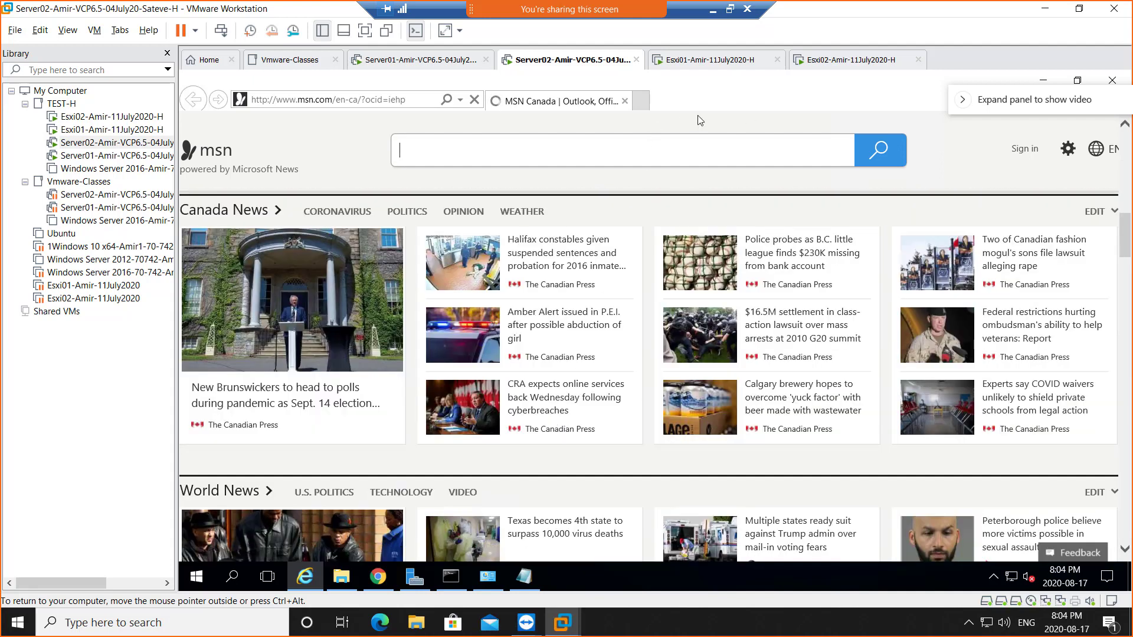
{"action": "left_click", "coordinate": [1110, 83]}
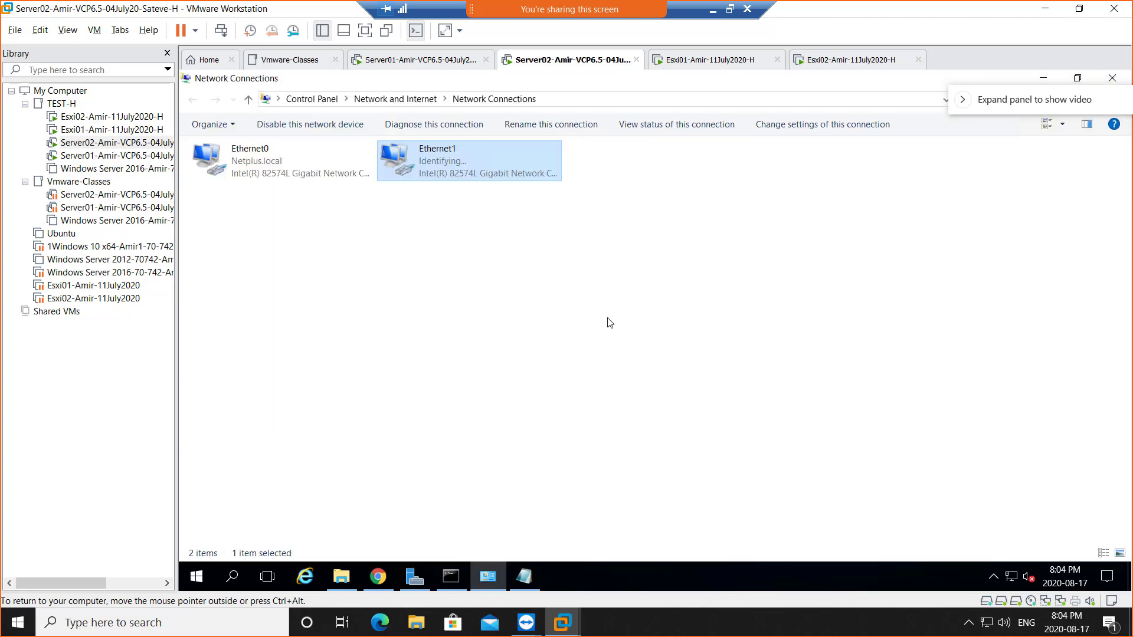
- Close Server02's Network Connections window to reveal Server Manager's Local Server page
{"action": "left_click", "coordinate": [1112, 78]}
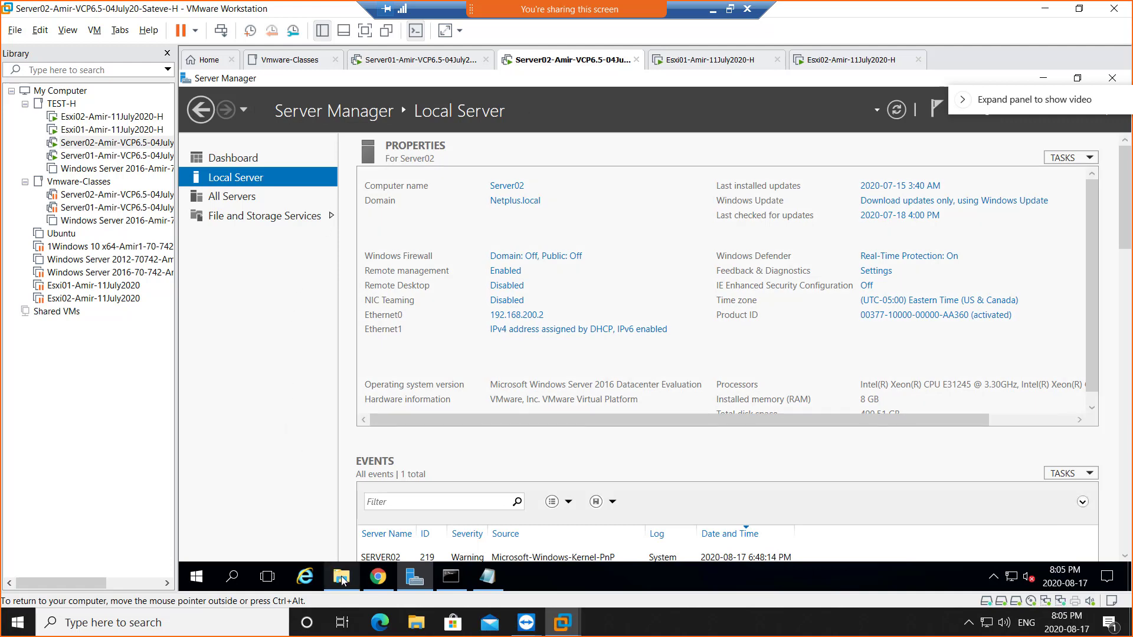
- Point Server02's CD/DVD (SATA) drive at VMware-VIM-all-6.5.0-15259038.iso from Downloads
{"action": "right_click", "coordinate": [544, 62]}
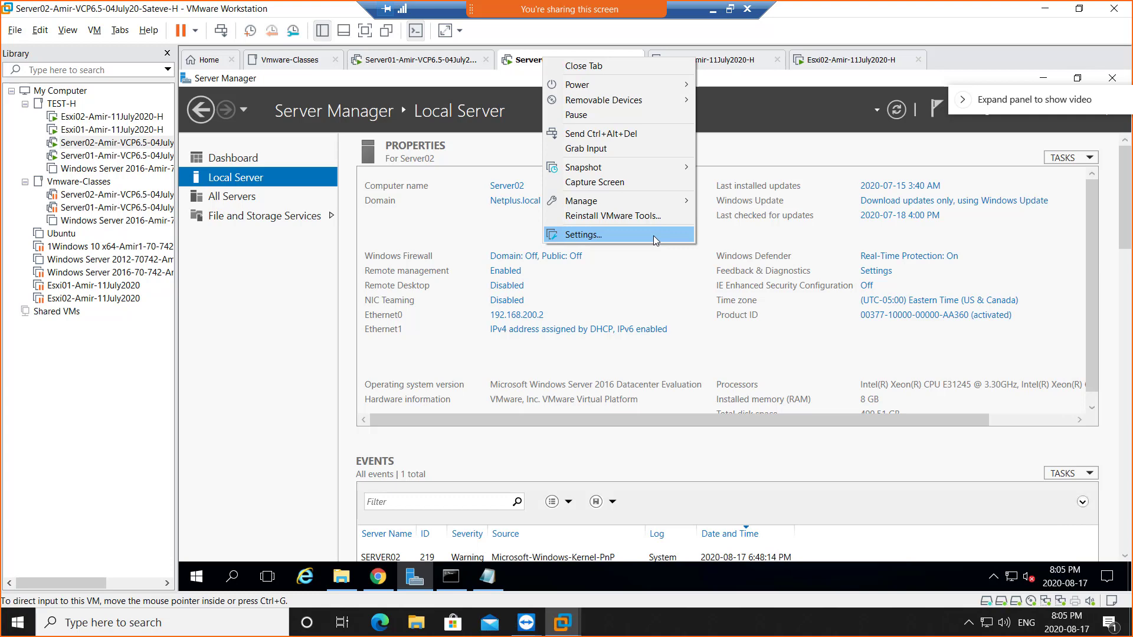
{"action": "left_click", "coordinate": [653, 235]}
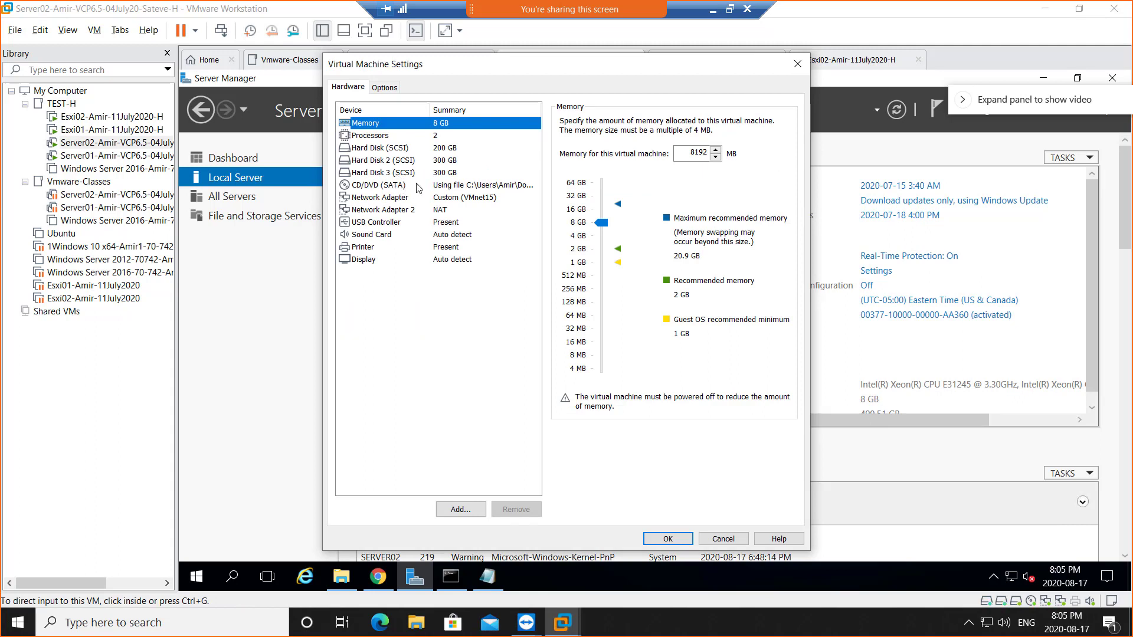
{"action": "left_click", "coordinate": [377, 186]}
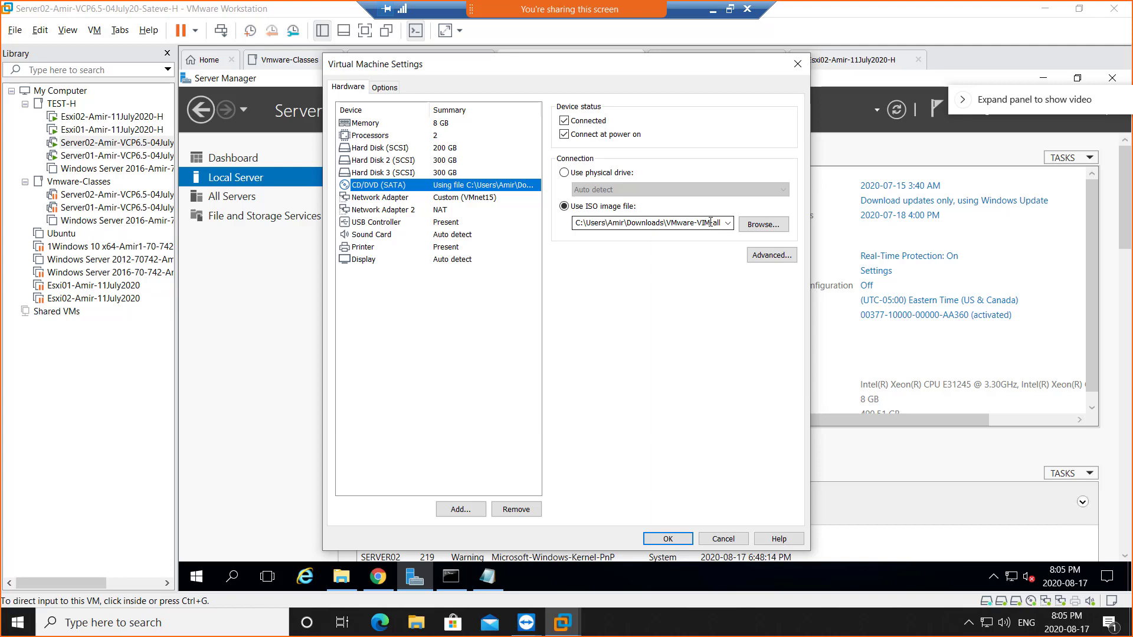
{"action": "double_click", "coordinate": [706, 223]}
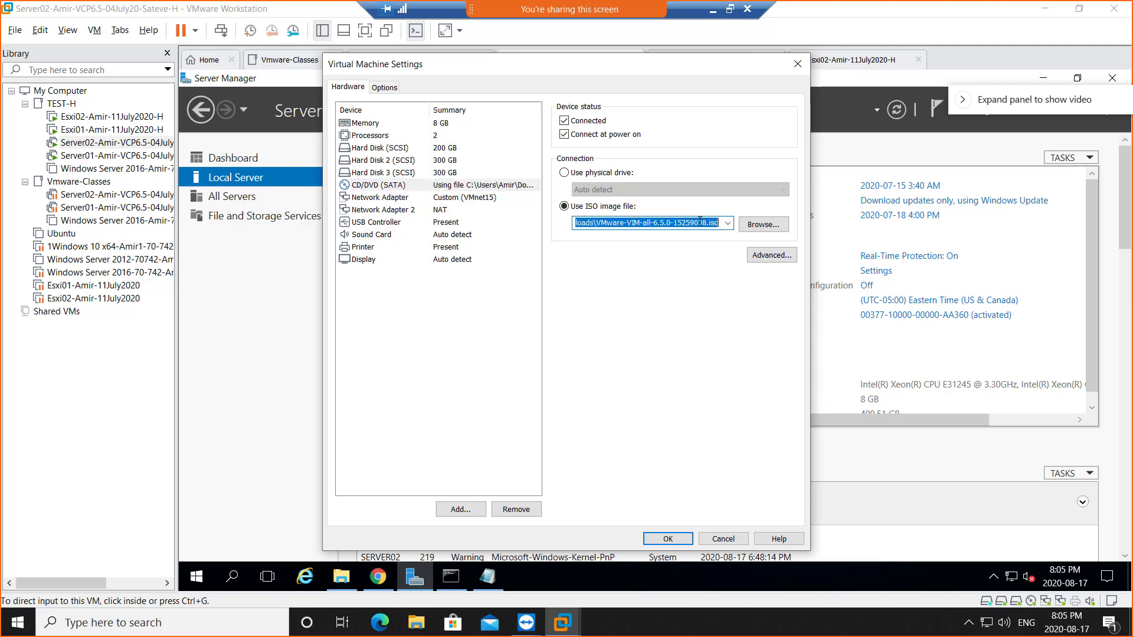
{"action": "key", "text": "Home"}
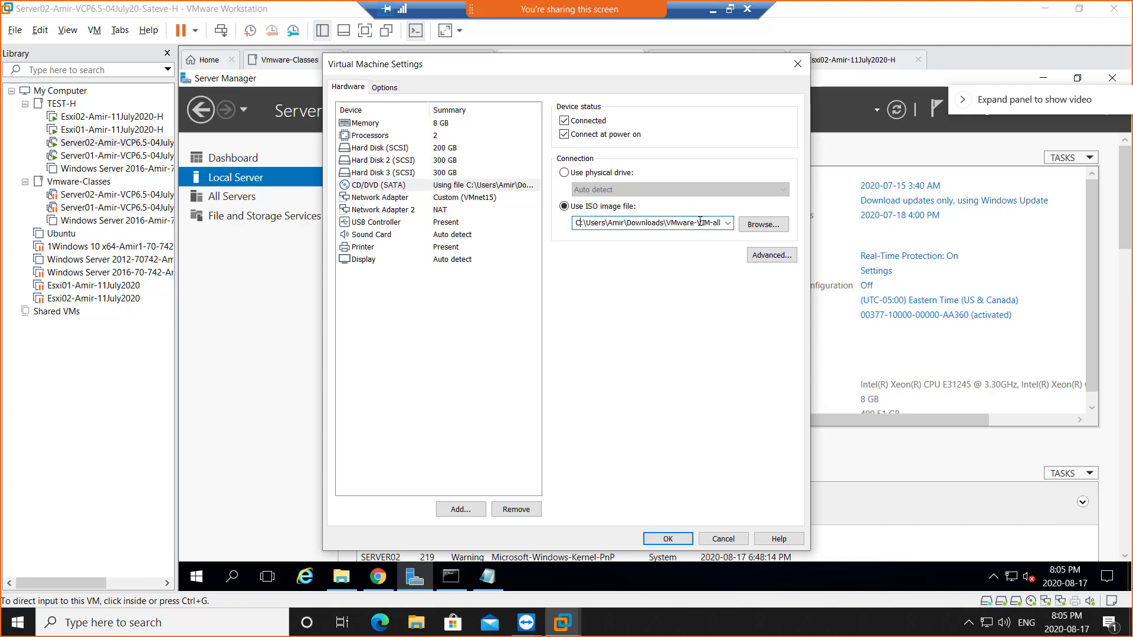
{"action": "key", "text": "Right"}
{"action": "key", "text": "Right"}
{"action": "key", "text": "Right"}
{"action": "key", "text": "Right"}
{"action": "key", "text": "Right"}
{"action": "key", "text": "Right"}
{"action": "key", "text": "Right"}
{"action": "key", "text": "Right"}
{"action": "key", "text": "Right"}
{"action": "key", "text": "Right"}
{"action": "key", "text": "Right"}
{"action": "key", "text": "Right"}
{"action": "key", "text": "Right"}
{"action": "key", "text": "Right"}
{"action": "key", "text": "Right"}
{"action": "key", "text": "Right"}
{"action": "key", "text": "Right"}
{"action": "key", "text": "Right"}
{"action": "key", "text": "Right"}
{"action": "left_click", "coordinate": [776, 229]}
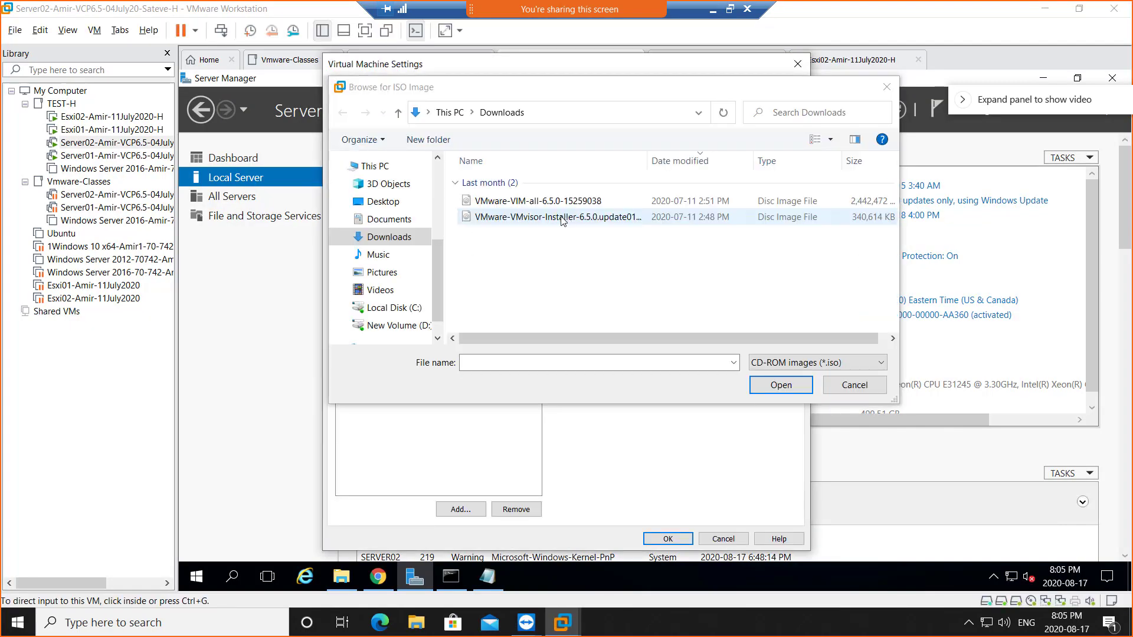
{"action": "left_click", "coordinate": [513, 203]}
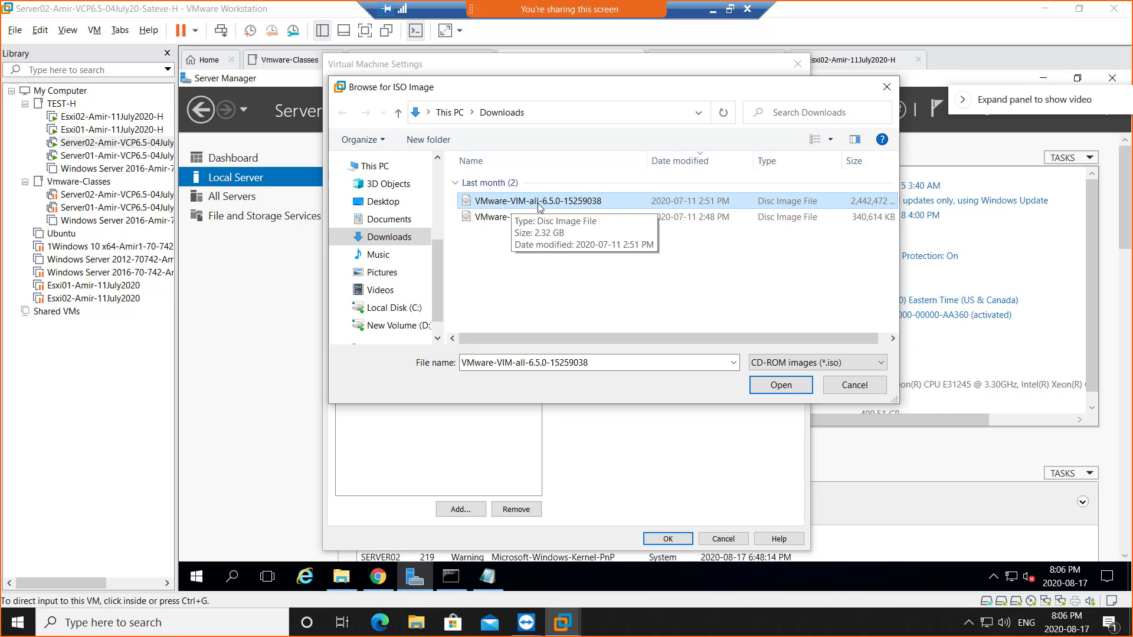
{"action": "double_click", "coordinate": [577, 205]}
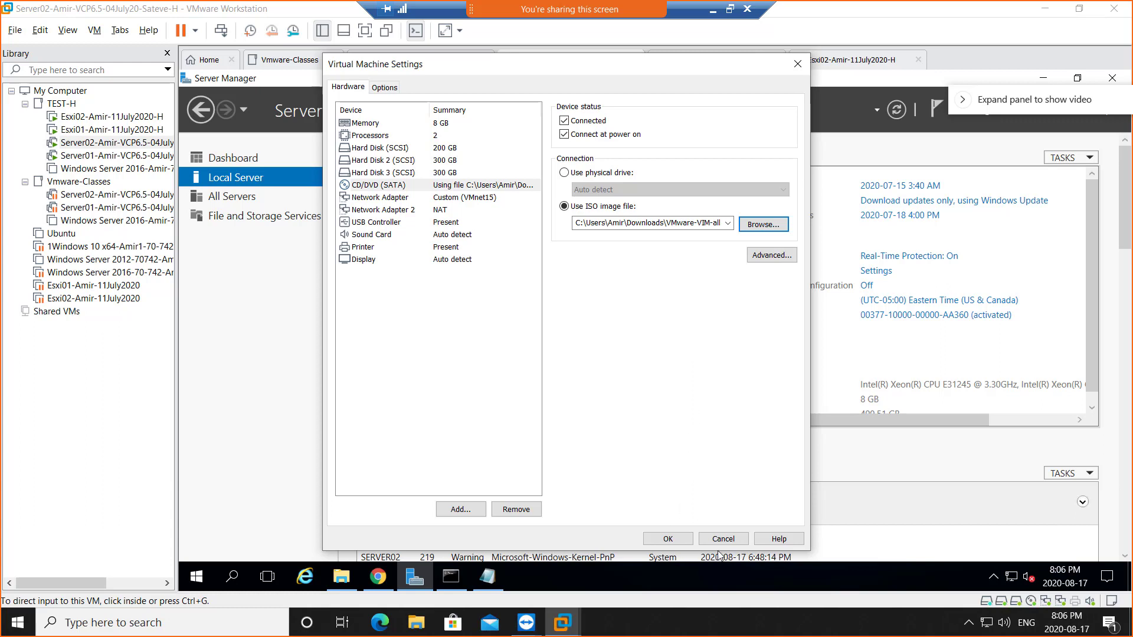
{"action": "left_click", "coordinate": [663, 537]}
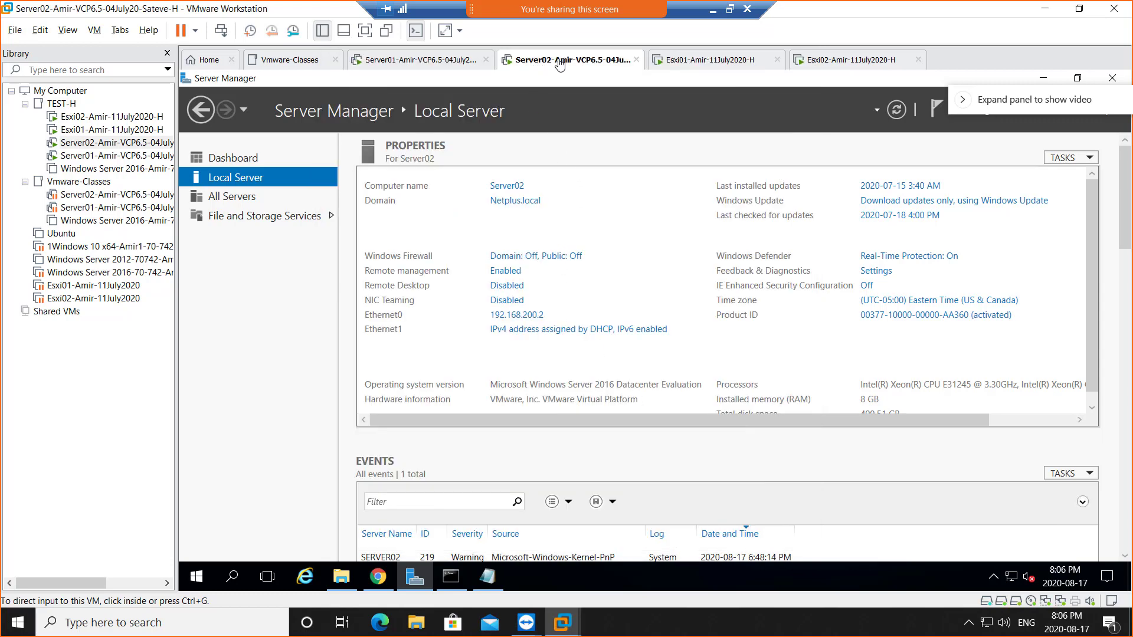
- Start adding a network adapter in Server02's settings, then cancel and close without saving
{"action": "right_click", "coordinate": [537, 63]}
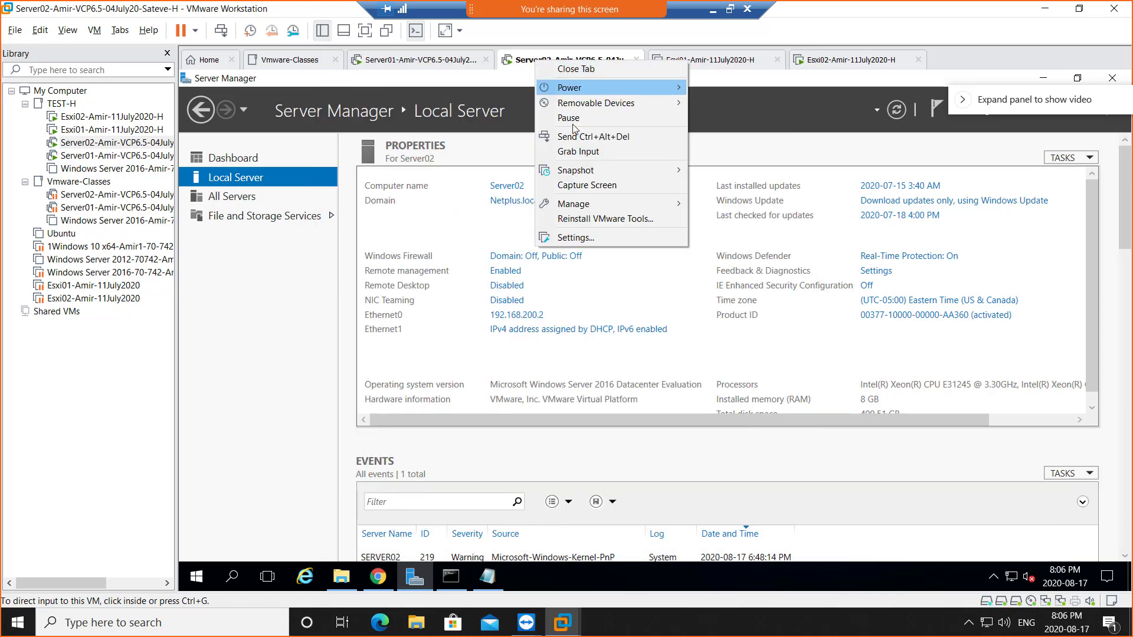
{"action": "left_click", "coordinate": [625, 239]}
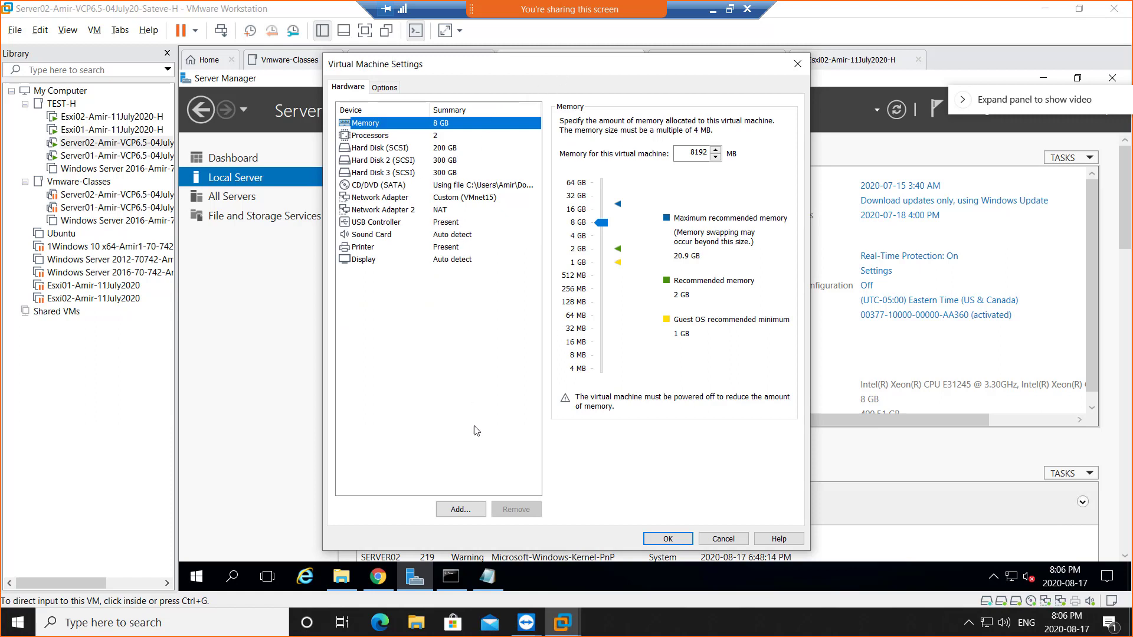
{"action": "left_click", "coordinate": [468, 513]}
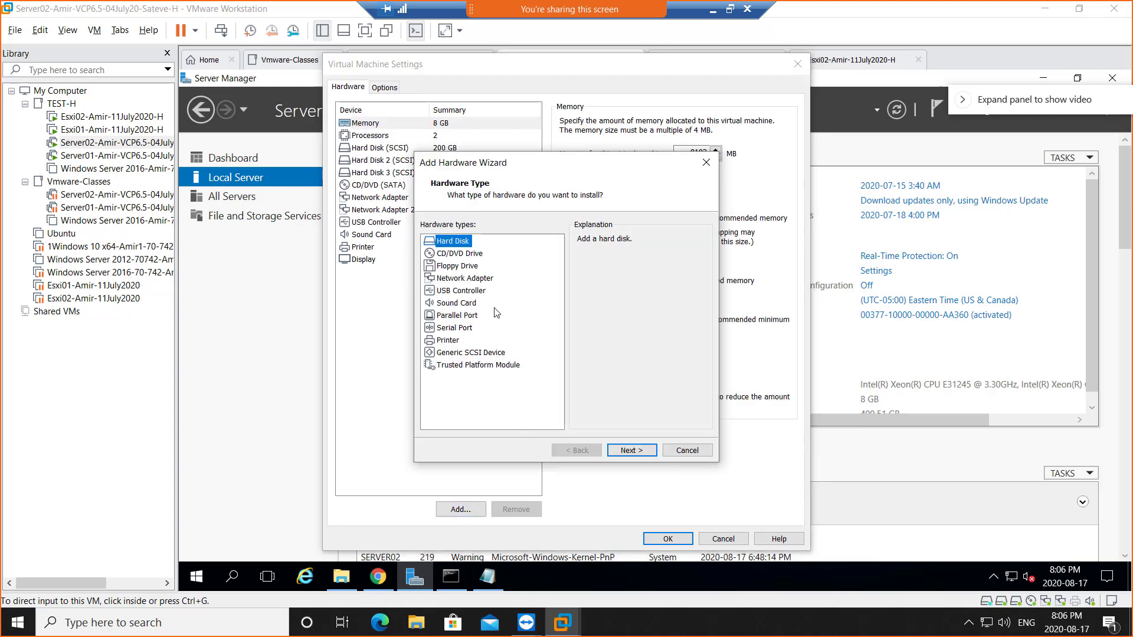
{"action": "left_click", "coordinate": [472, 281]}
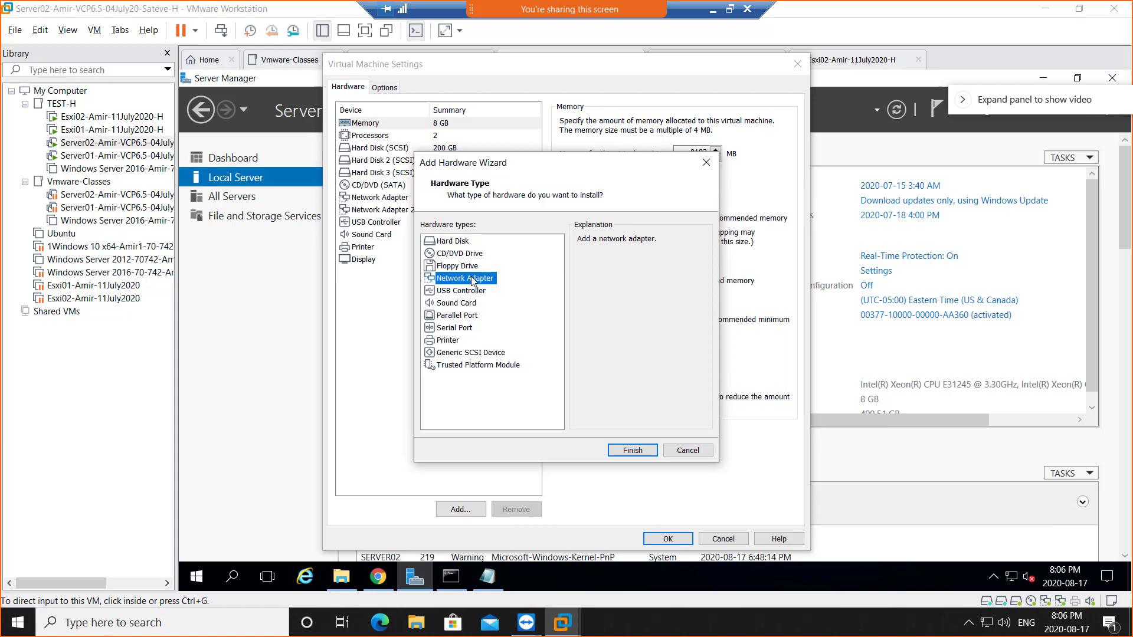
{"action": "left_click", "coordinate": [635, 454]}
{"action": "left_click", "coordinate": [687, 451]}
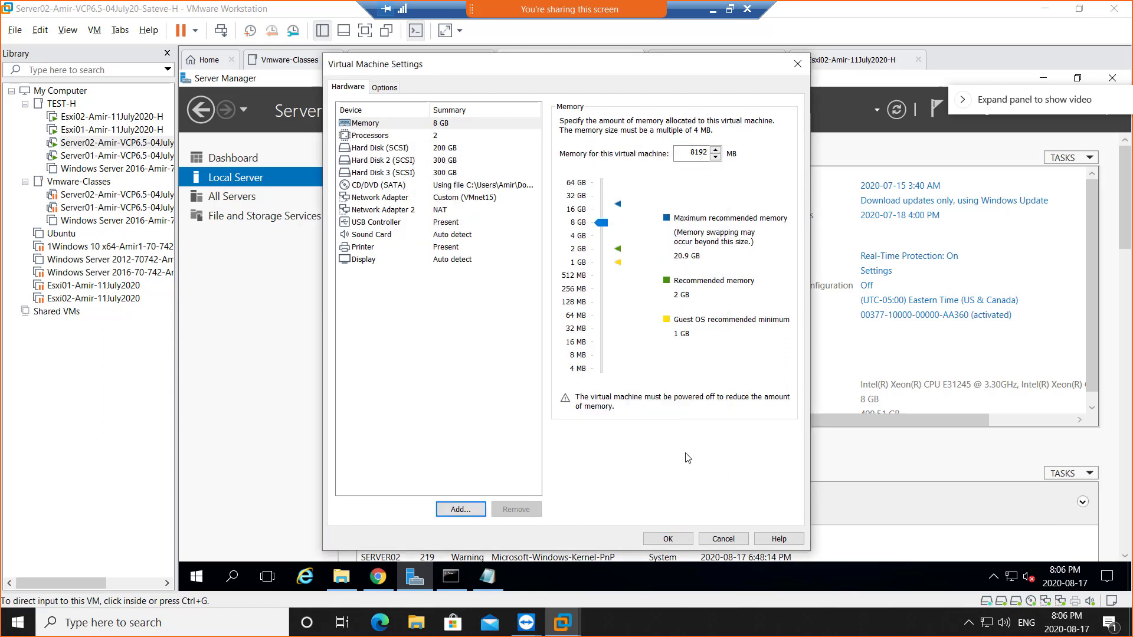
{"action": "left_click", "coordinate": [722, 538]}
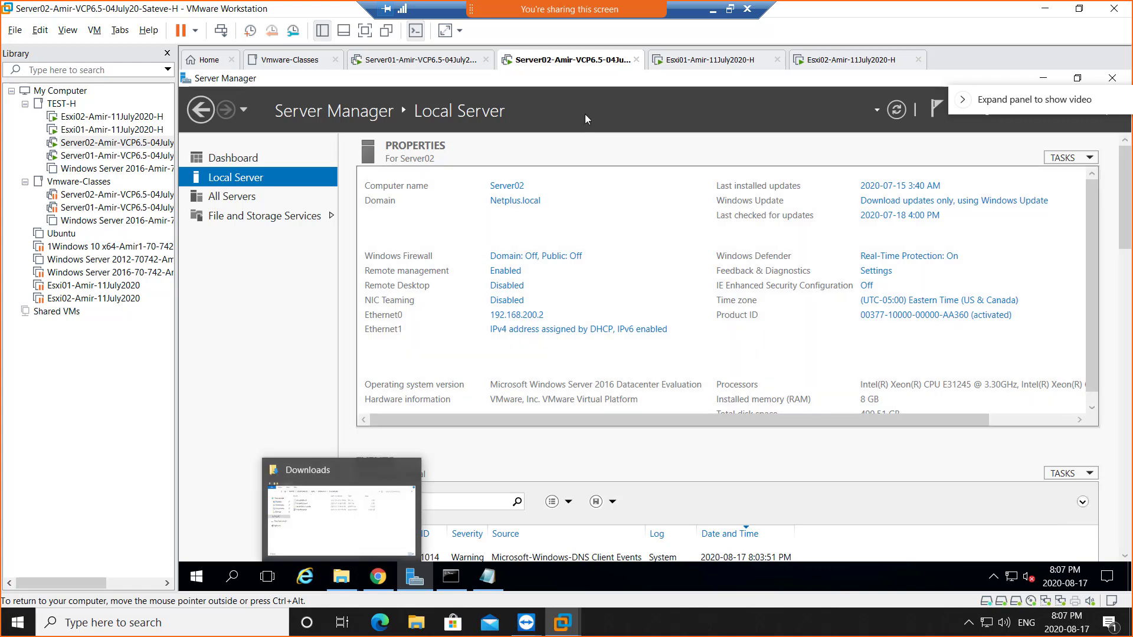
- In Server02's File Explorer, run DVD Drive (D:) from This PC to launch the vCenter media
{"action": "right_click", "coordinate": [555, 62]}
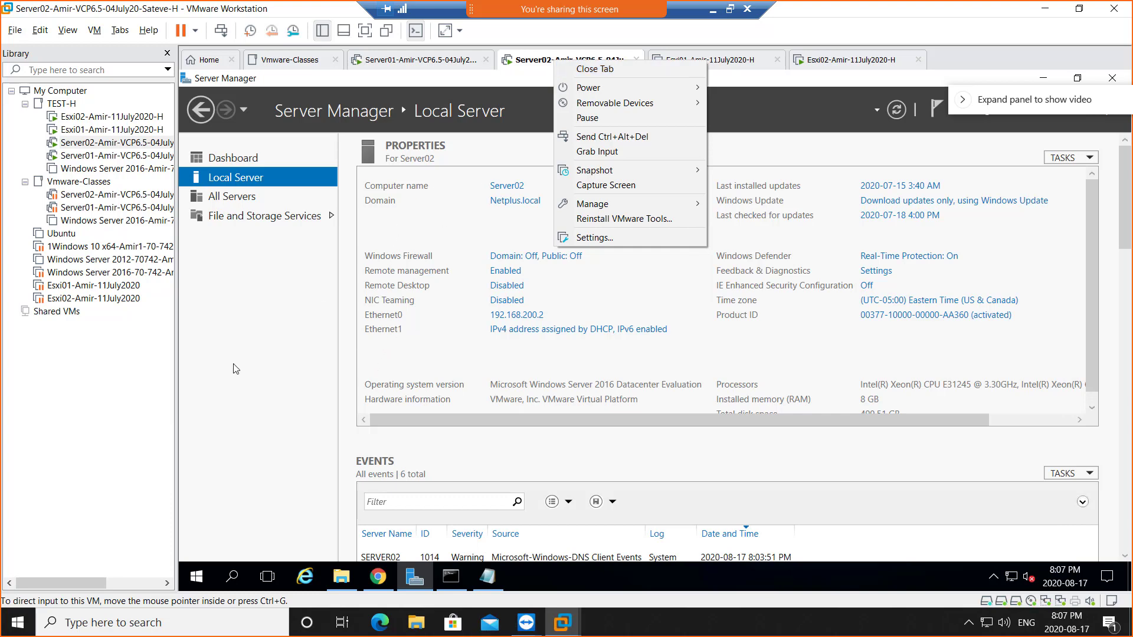
{"action": "left_click", "coordinate": [238, 384]}
{"action": "left_click", "coordinate": [341, 577]}
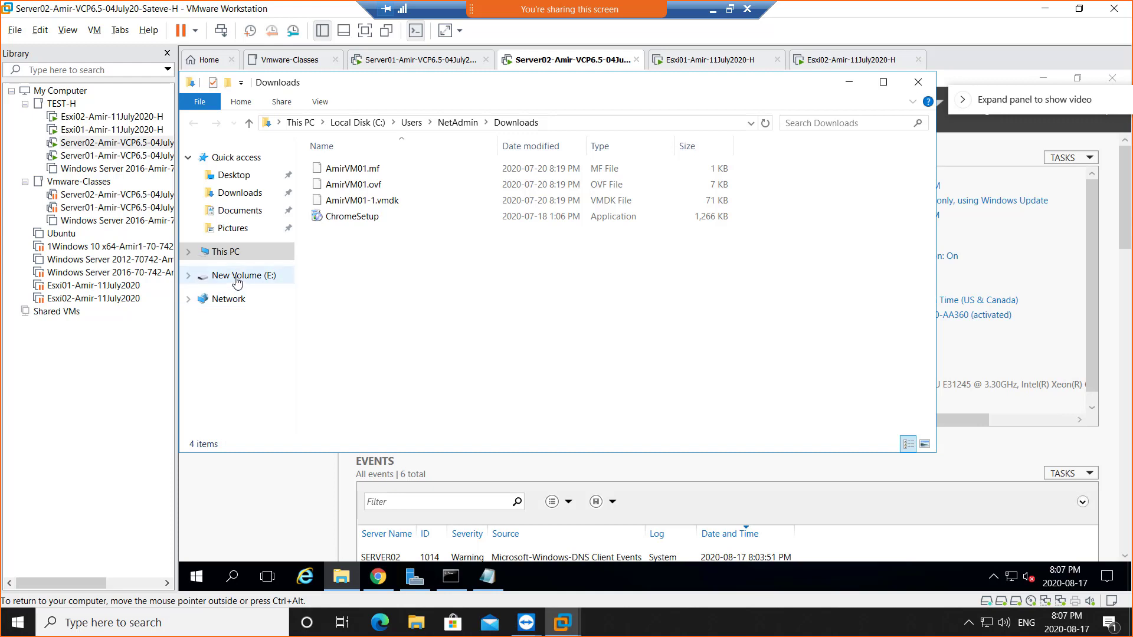
{"action": "left_click", "coordinate": [228, 253]}
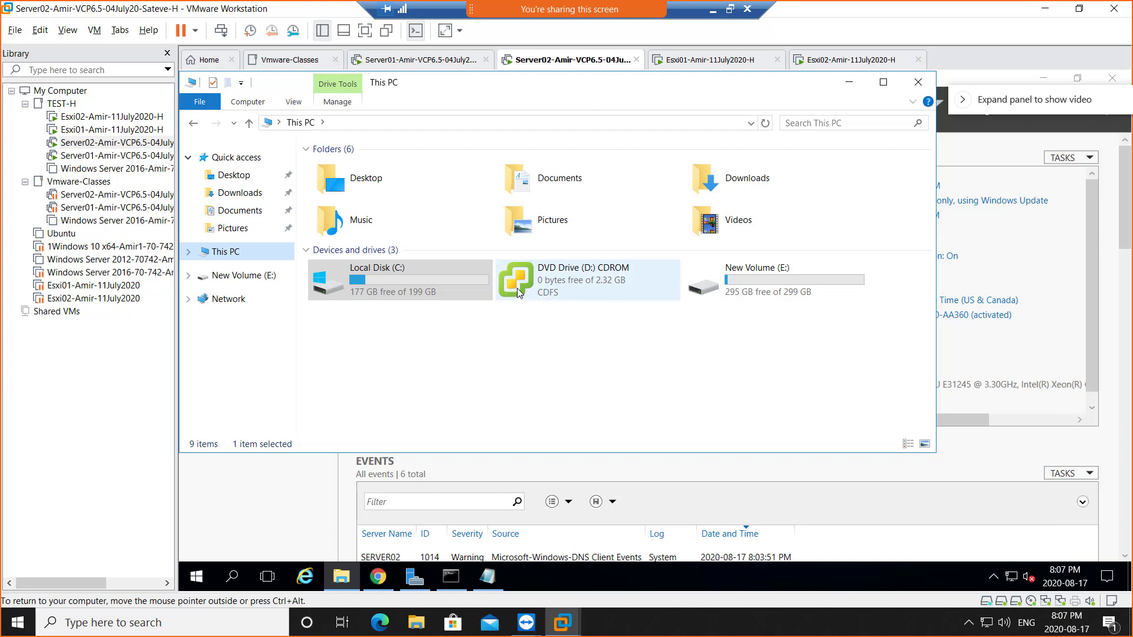
{"action": "left_click", "coordinate": [517, 289]}
{"action": "double_click", "coordinate": [517, 289]}
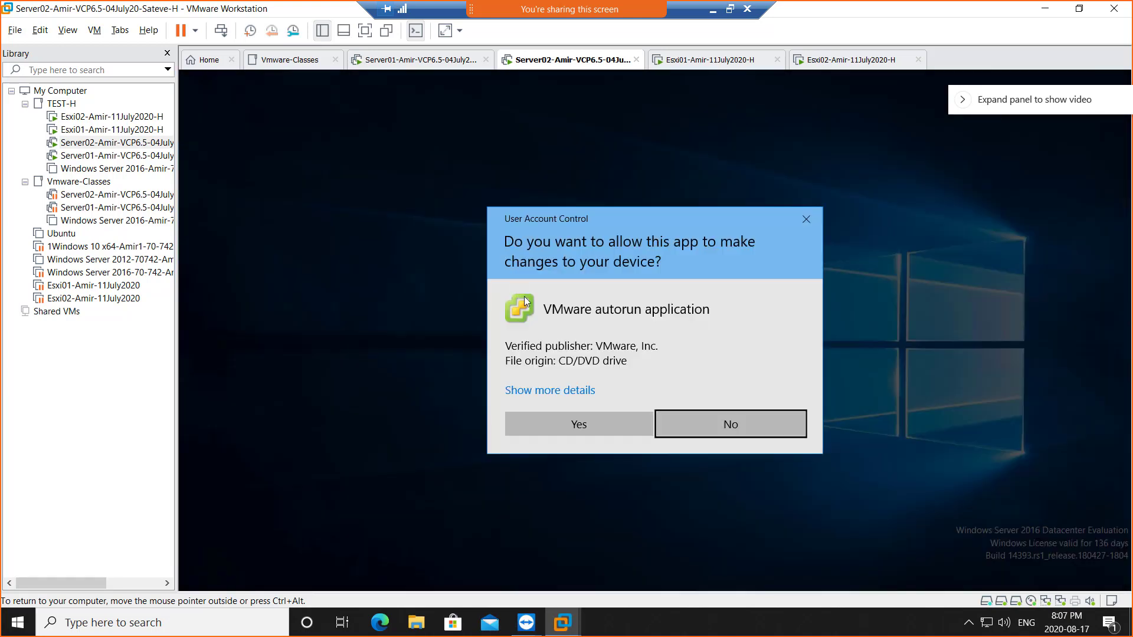
- Approve the User Account Control prompt for the VMware autorun application
{"action": "left_click", "coordinate": [580, 427]}
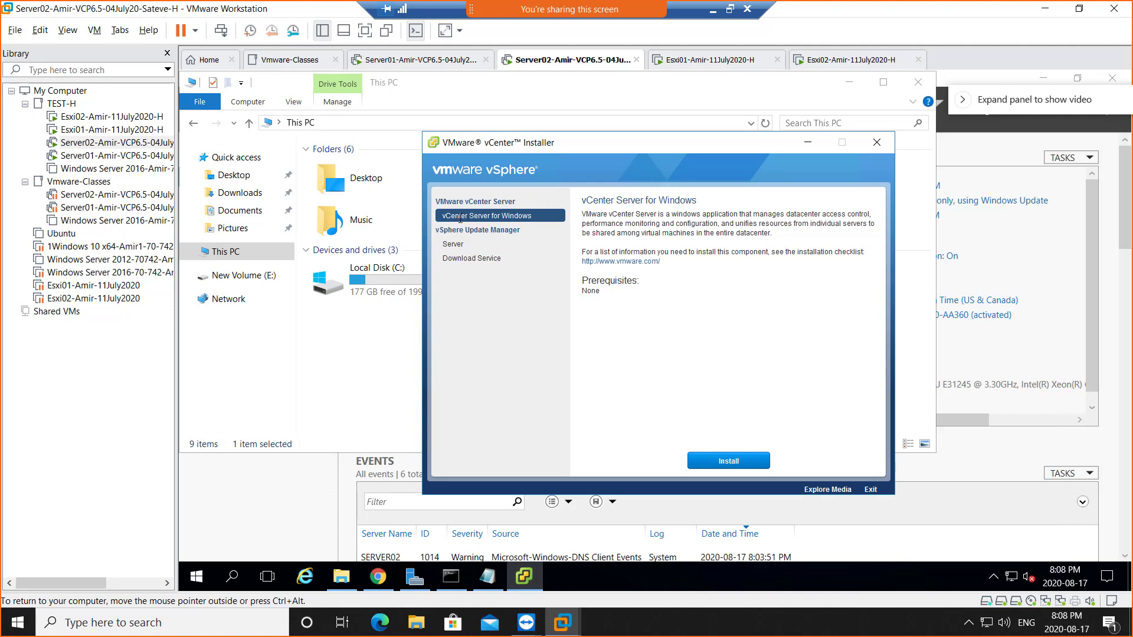
- Install vSphere Update Manager Server using Microsoft SQL Server 2012 Express as the embedded database
{"action": "left_click", "coordinate": [456, 245]}
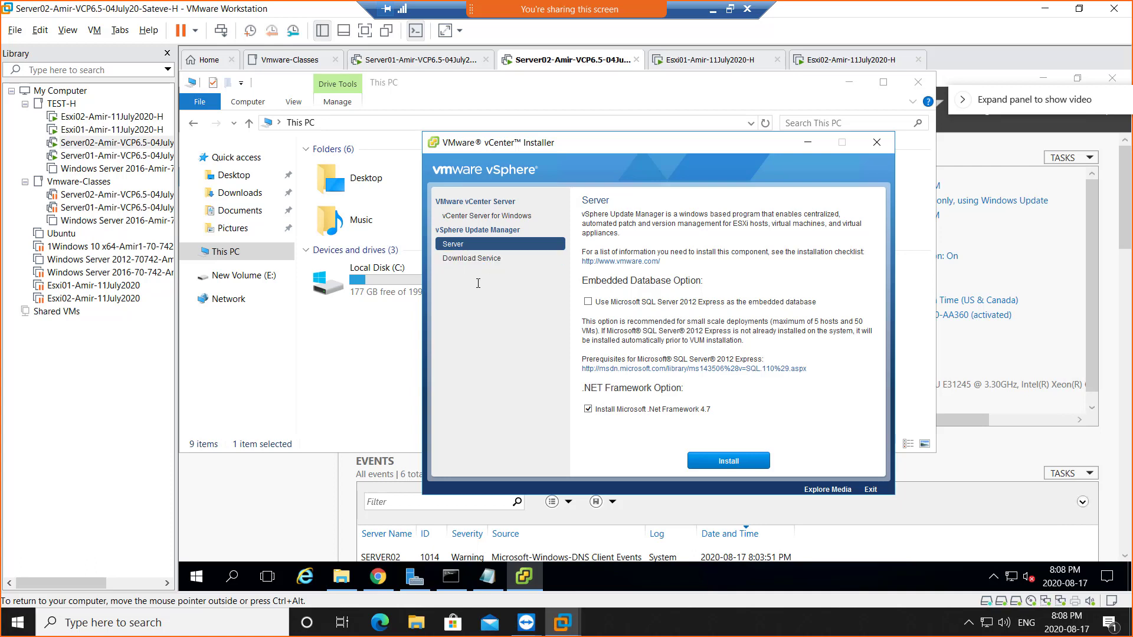
{"action": "left_click", "coordinate": [461, 216]}
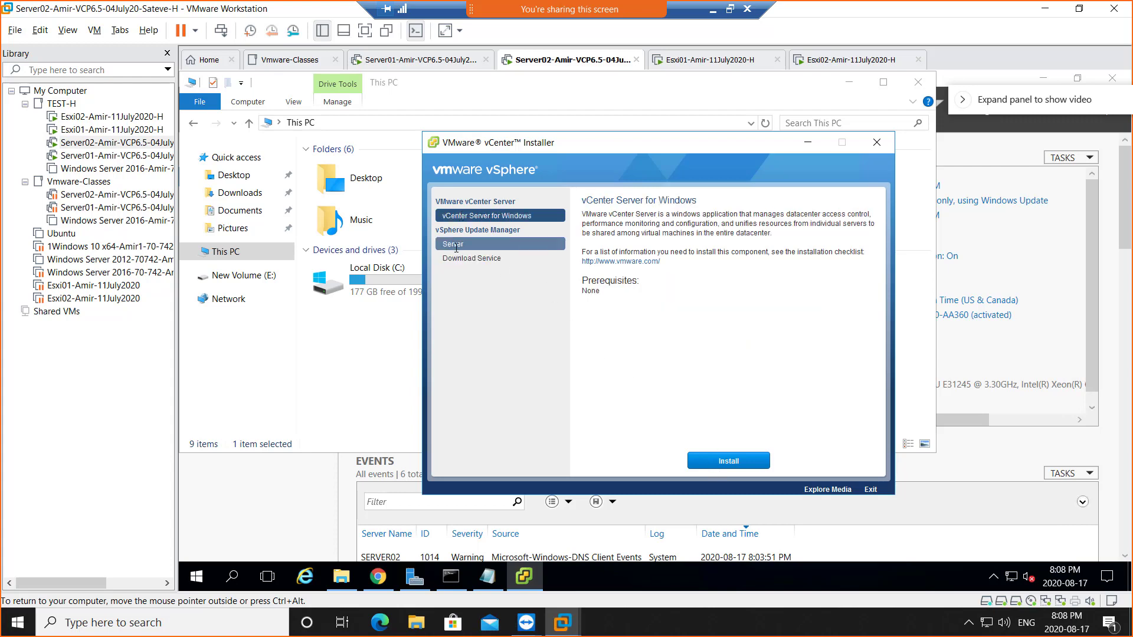
{"action": "left_click", "coordinate": [479, 245]}
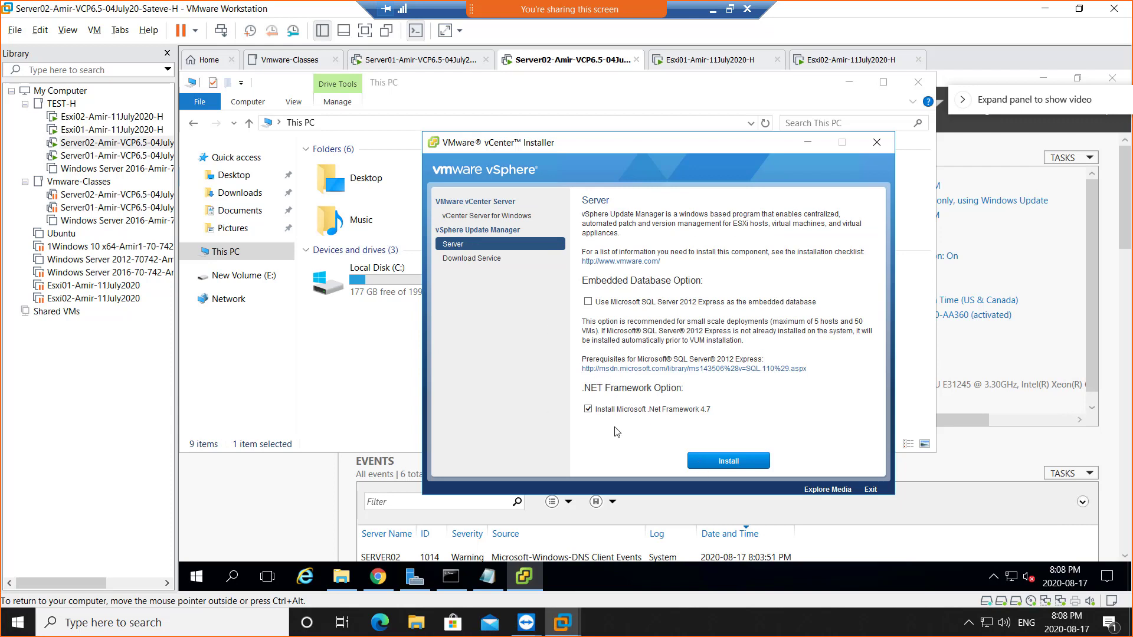
{"action": "left_click", "coordinate": [588, 303]}
{"action": "left_click_drag", "start_coordinate": [645, 409], "coordinate": [734, 411]}
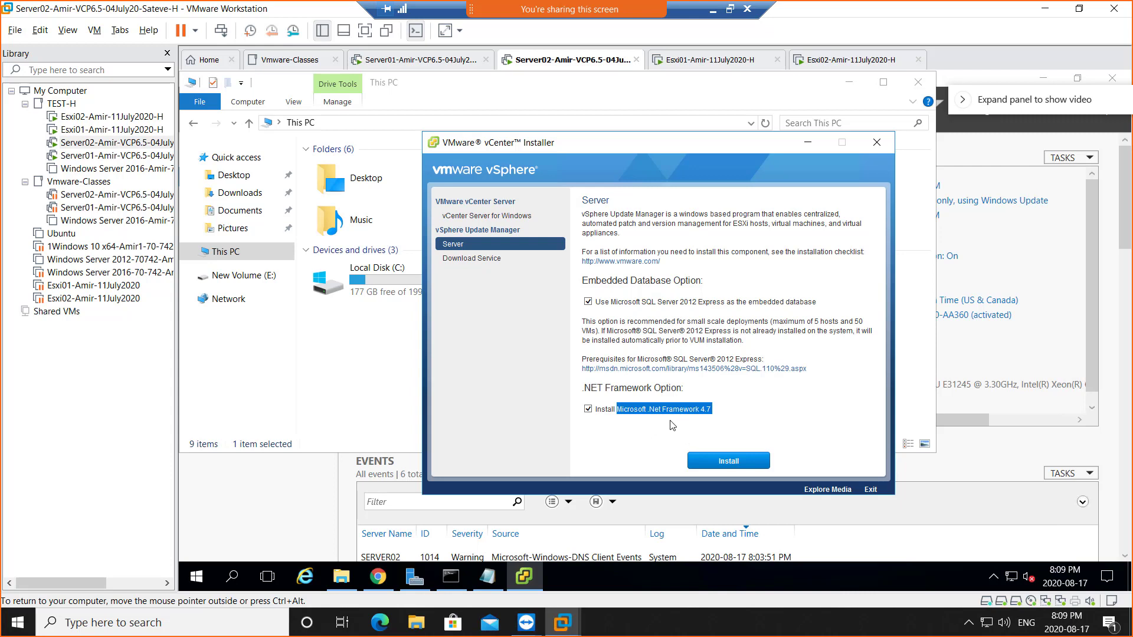
{"action": "left_click", "coordinate": [727, 465]}
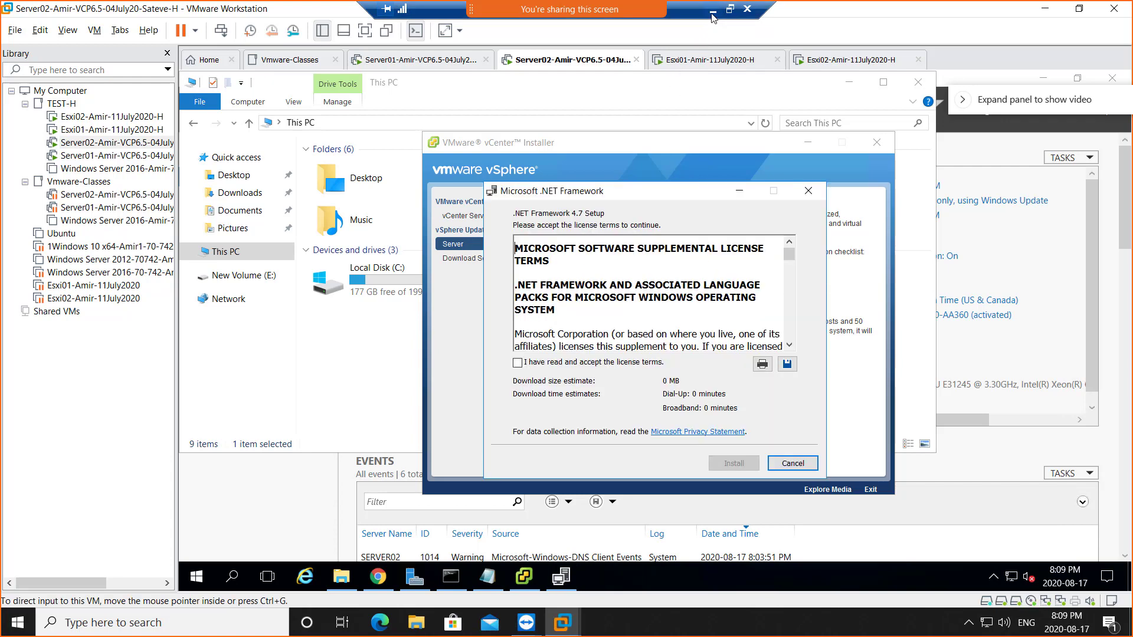
- Accept the .NET Framework 4.7 license, begin its install, and shrink the remote session to a window
{"action": "left_click", "coordinate": [555, 364]}
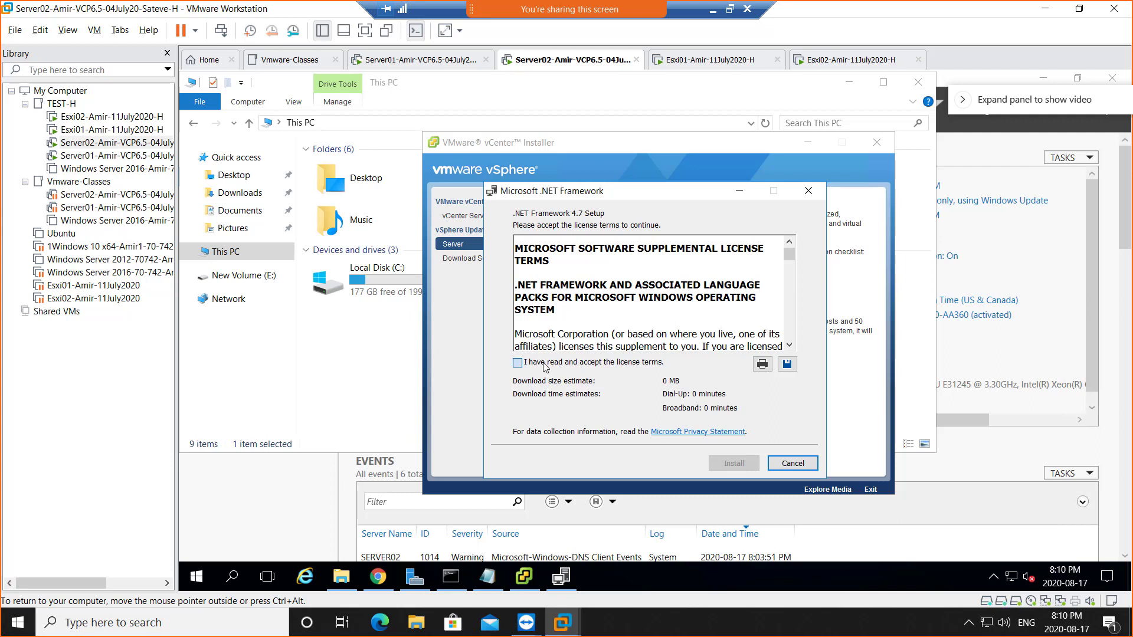
{"action": "left_click", "coordinate": [746, 469]}
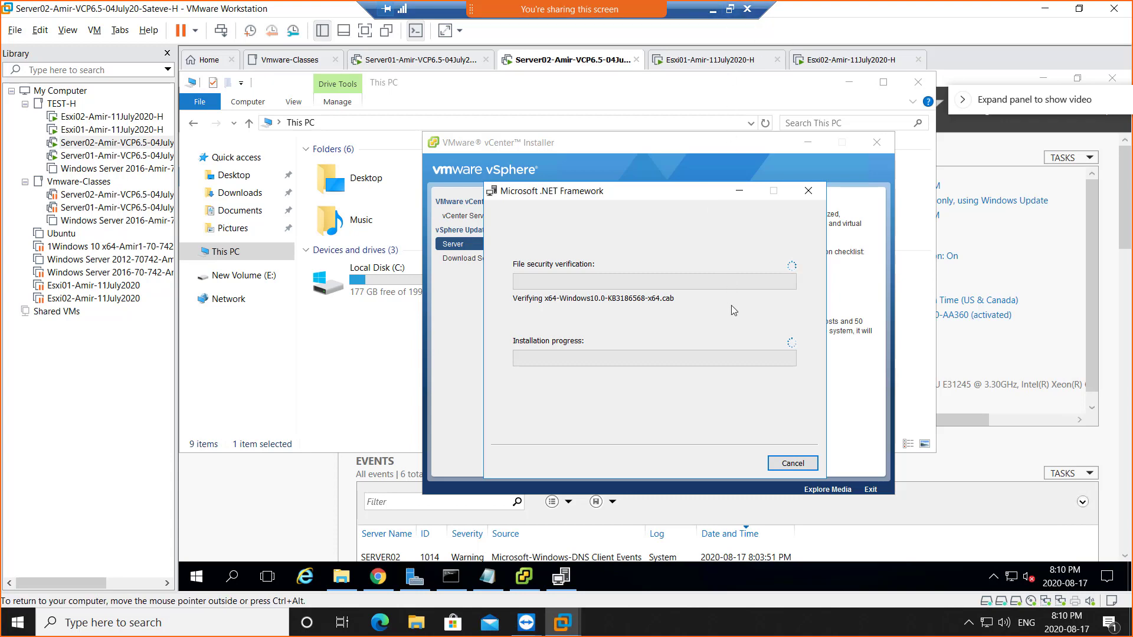
{"action": "left_click", "coordinate": [730, 9]}
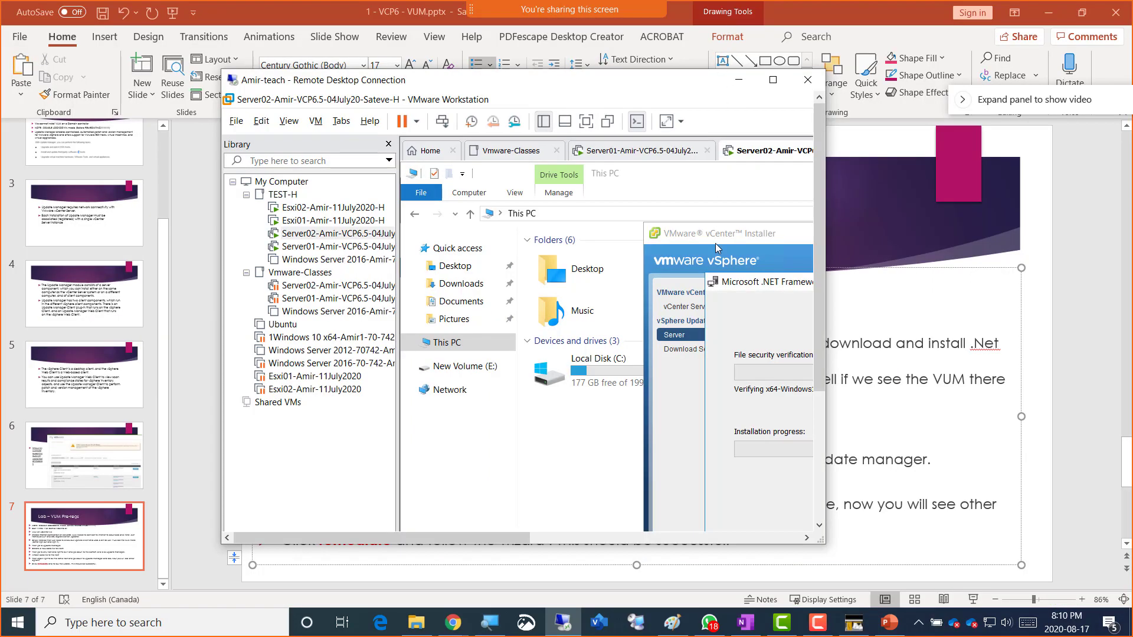
- Dismiss the prayer times window to reveal the OneNote class notes
{"action": "left_click", "coordinate": [849, 624]}
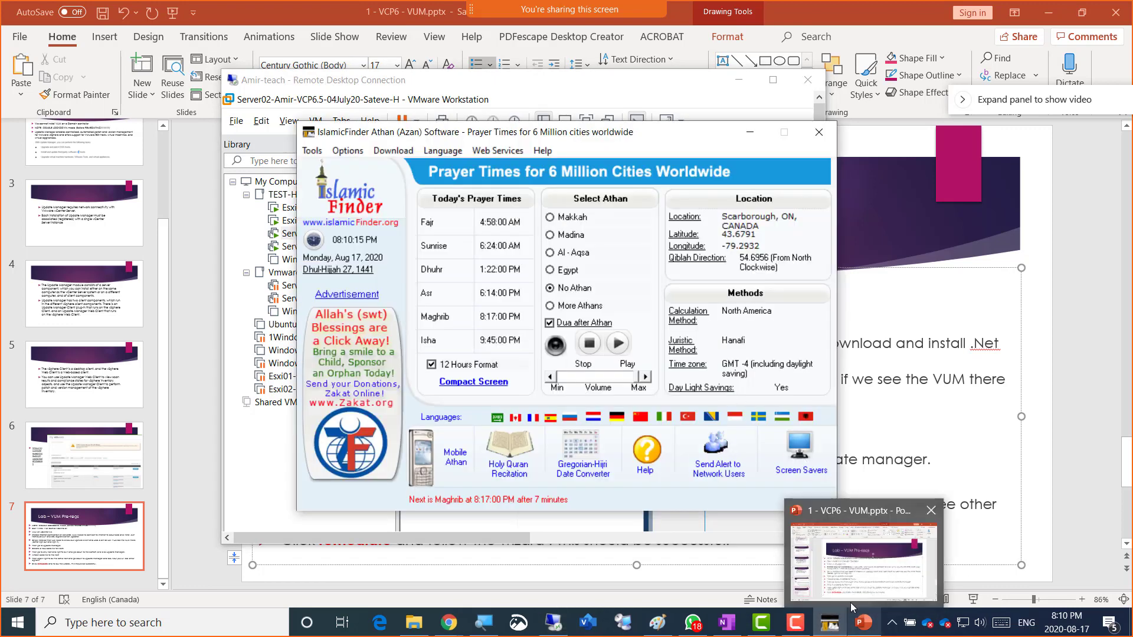
{"action": "left_click", "coordinate": [830, 623]}
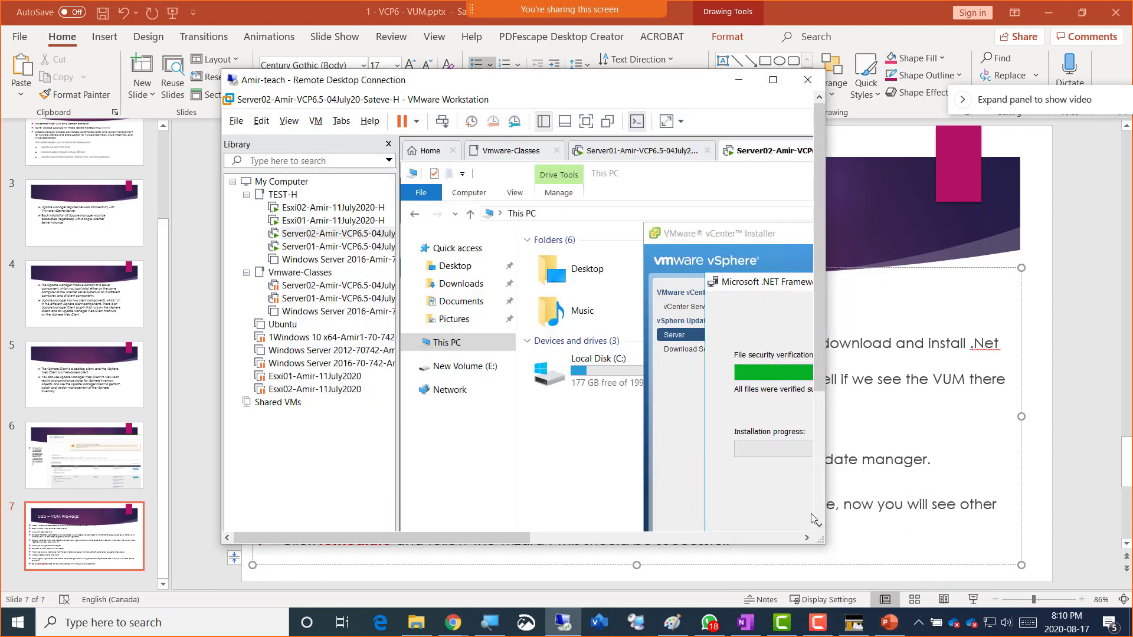
{"action": "left_click", "coordinate": [852, 624]}
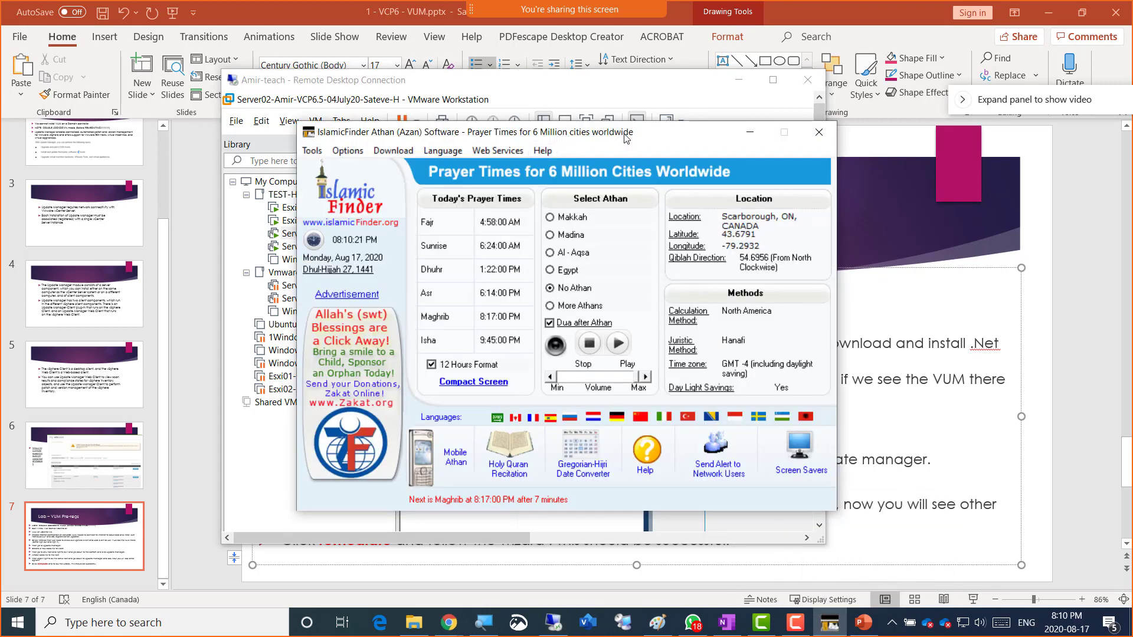
{"action": "left_click", "coordinate": [750, 132]}
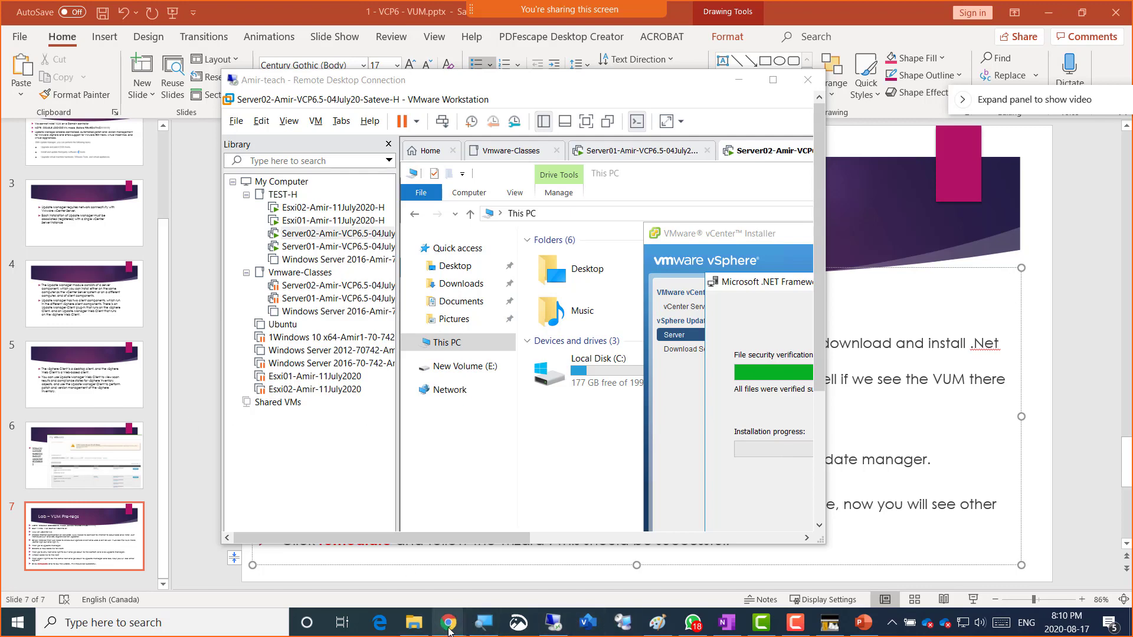
- Add the line "---BREAK----8:25 Class Starts---------------" under the Domain controllers note
{"action": "mouse_move", "coordinate": [447, 627]}
{"action": "left_click", "coordinate": [679, 563]}
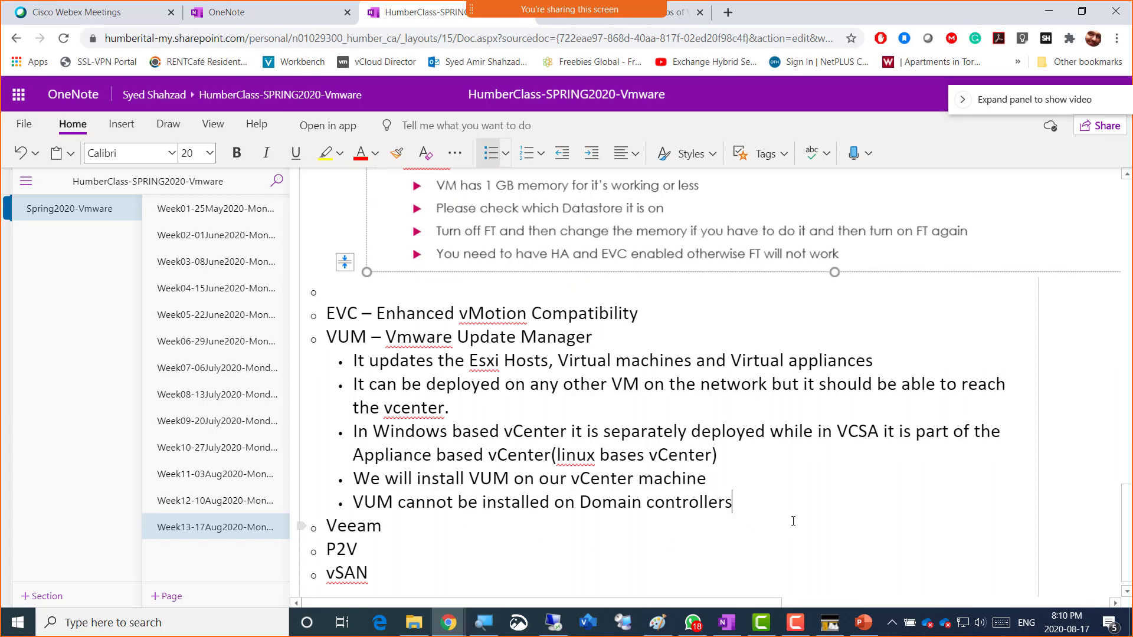
{"action": "key", "text": "Return"}
{"action": "type", "text": "---BRE"}
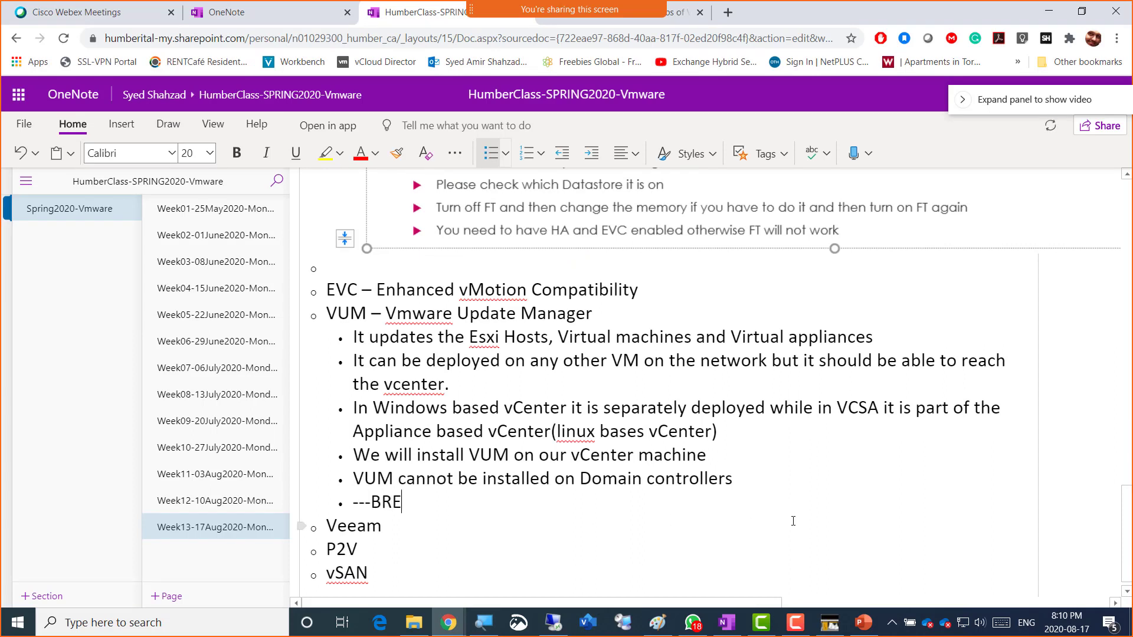
{"action": "type", "text": "AK----8:25 Class Starts"}
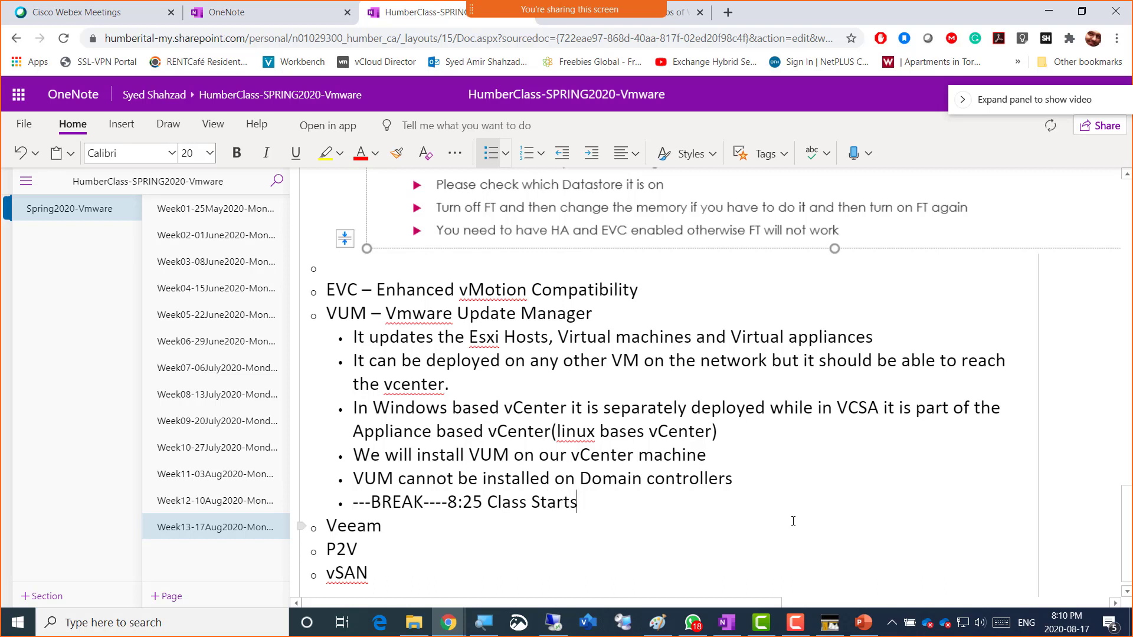
{"action": "type", "text": "---------------"}
- Mute the microphone, pause the screen recording for the break, and uncover the VUM notes
{"action": "key", "text": "XF86AudioMicMute"}
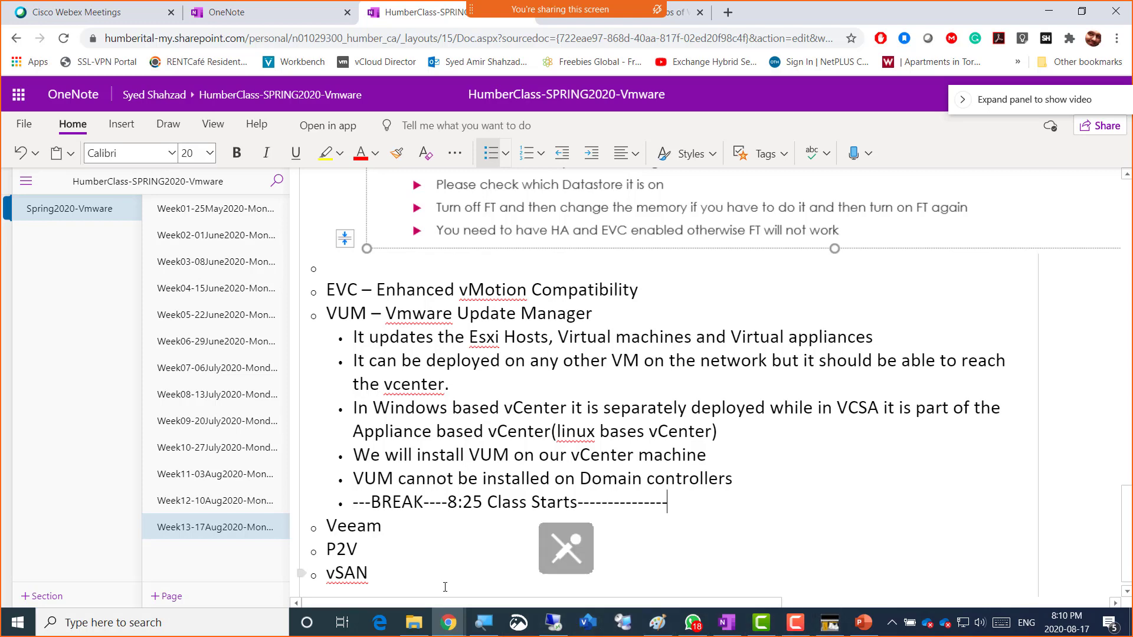
{"action": "left_click", "coordinate": [788, 631]}
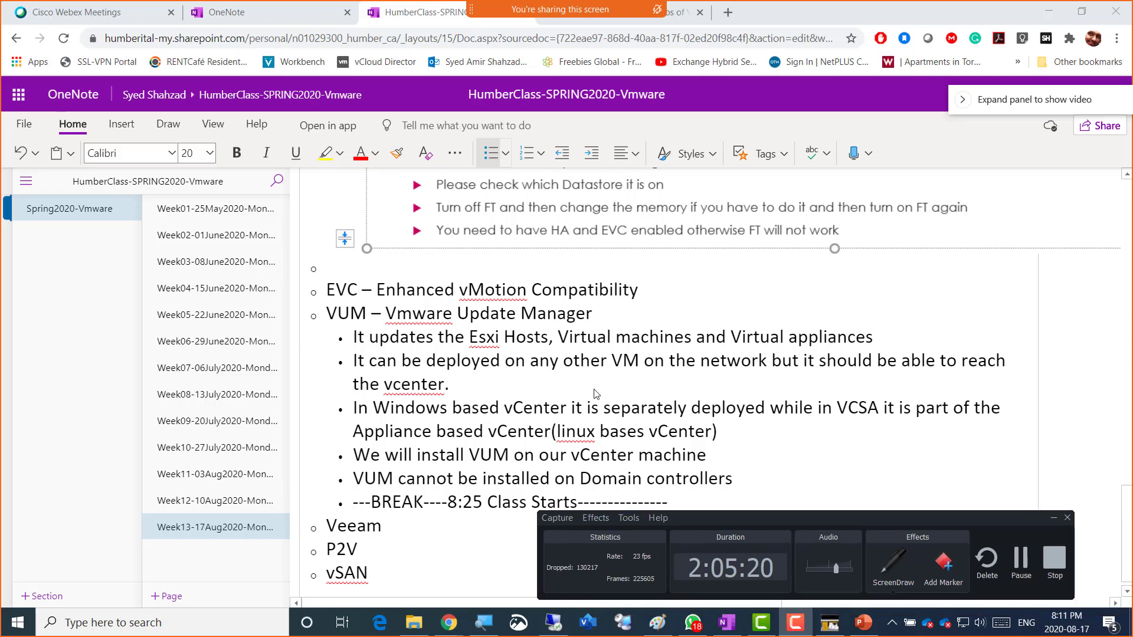
{"action": "left_click_drag", "start_coordinate": [861, 536], "coordinate": [571, 417]}
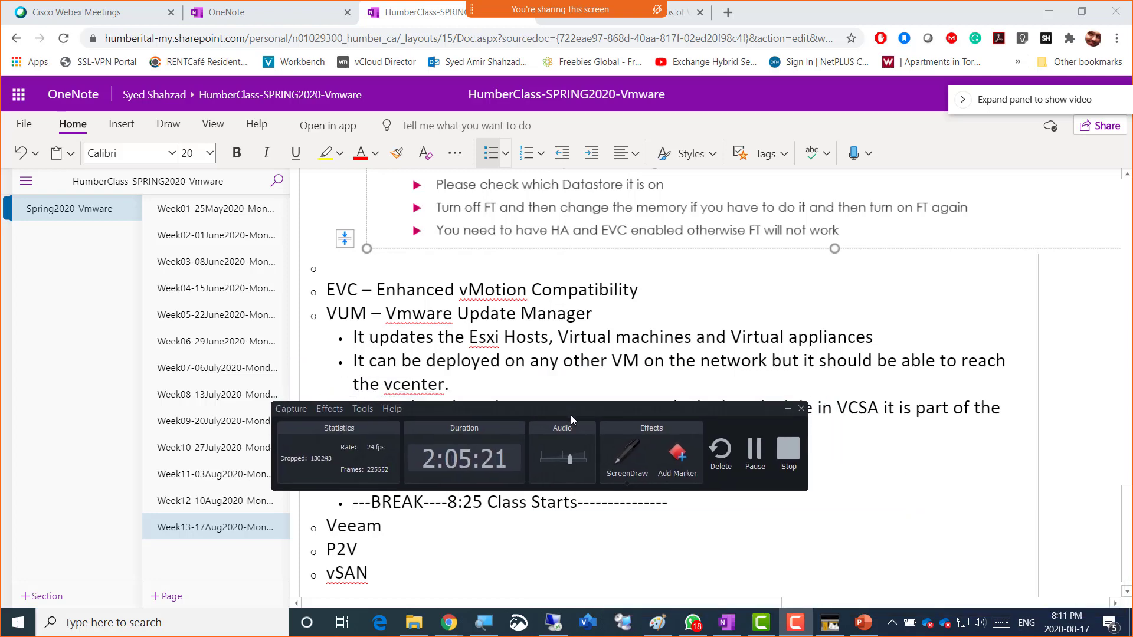
{"action": "left_click", "coordinate": [754, 449]}
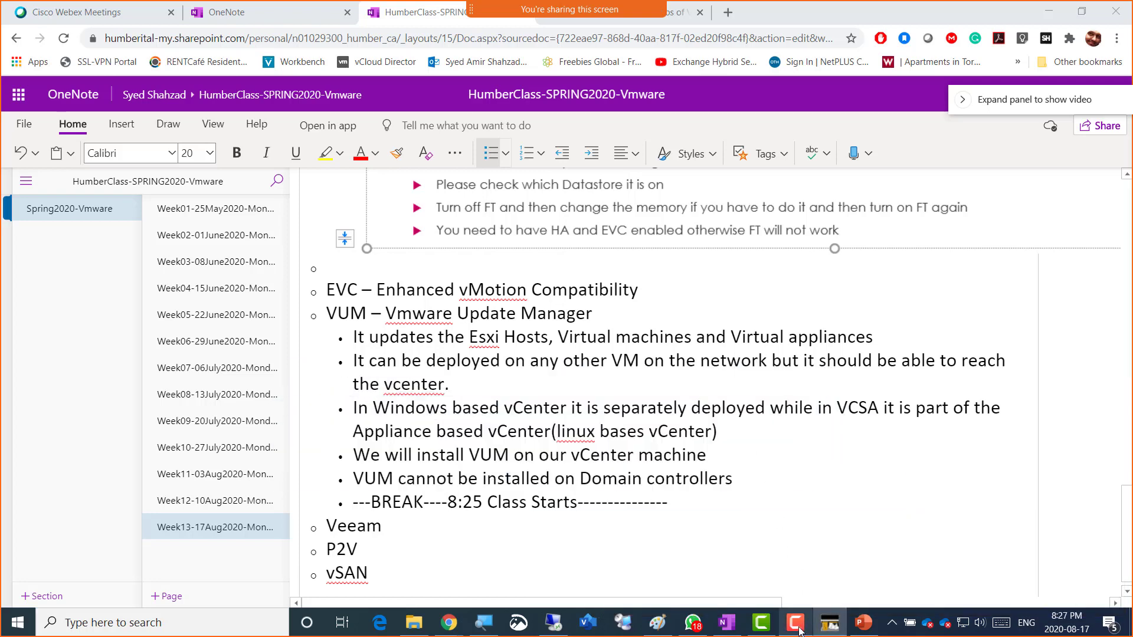
{"action": "left_click", "coordinate": [798, 630]}
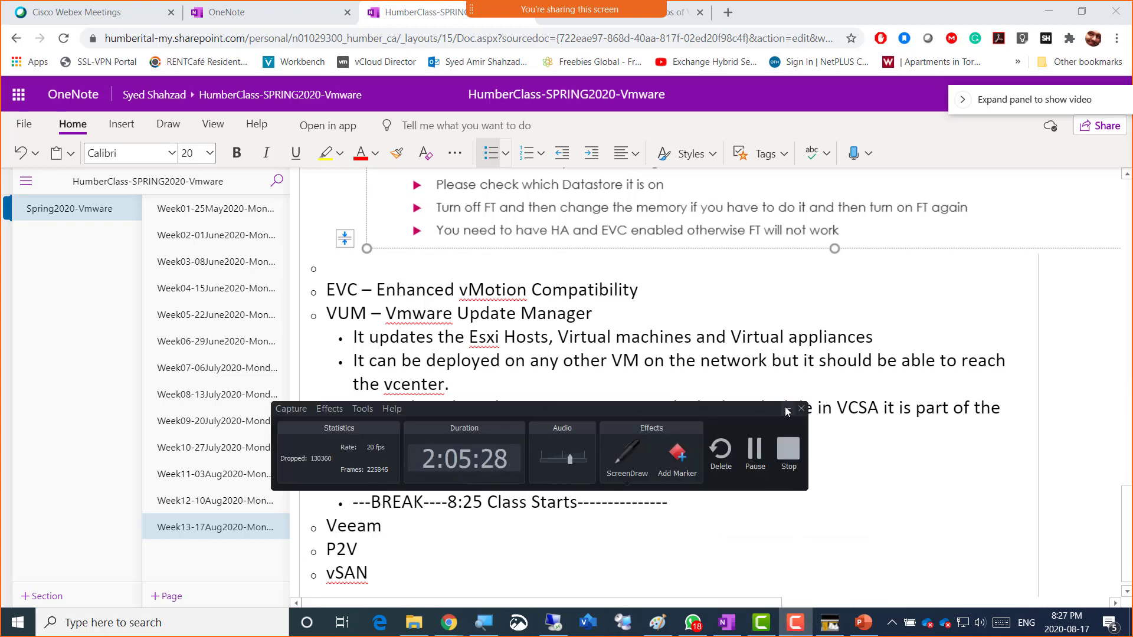
{"action": "left_click", "coordinate": [787, 409]}
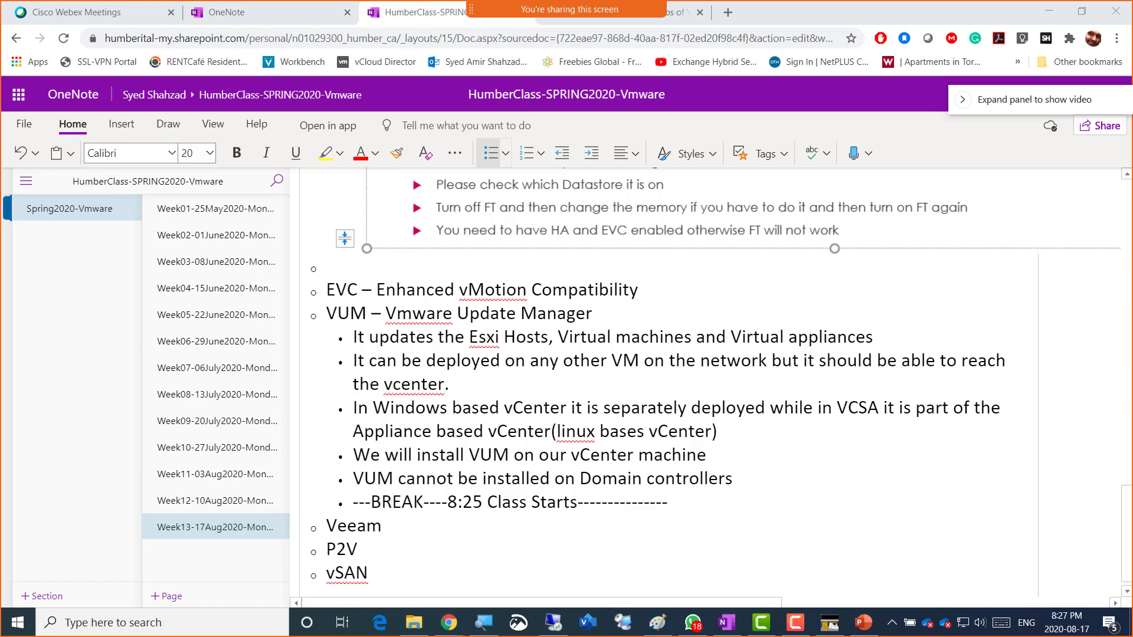
- Maximize the remote session, finish the .NET Framework 4.7 setup, and restart Server02 now
{"action": "left_click", "coordinate": [567, 620]}
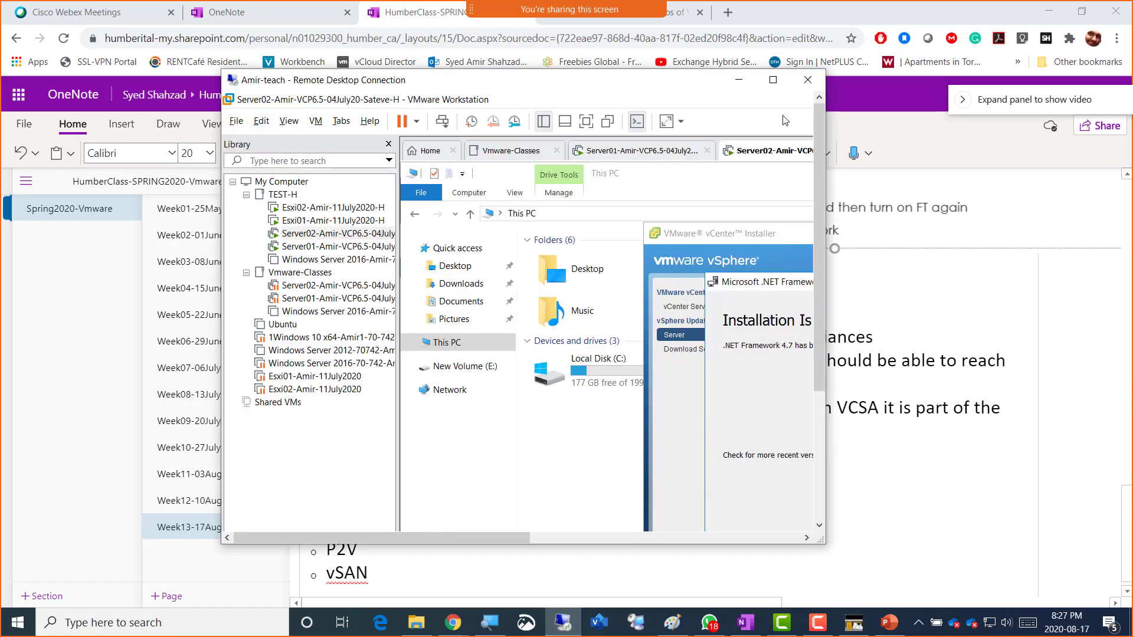
{"action": "left_click", "coordinate": [773, 80]}
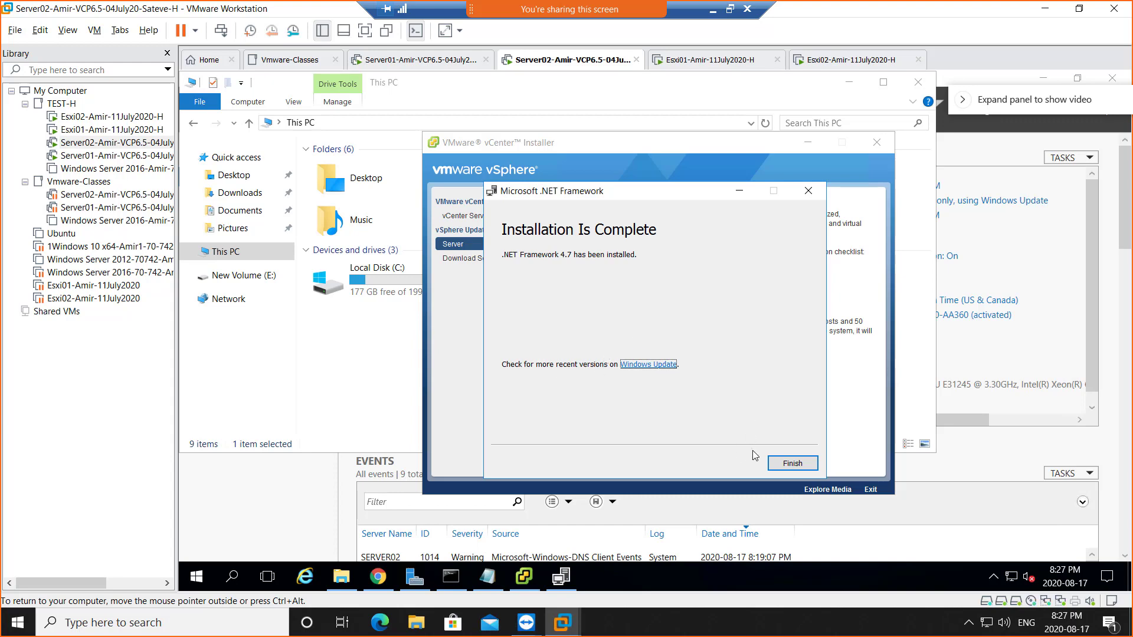
{"action": "left_click", "coordinate": [793, 464]}
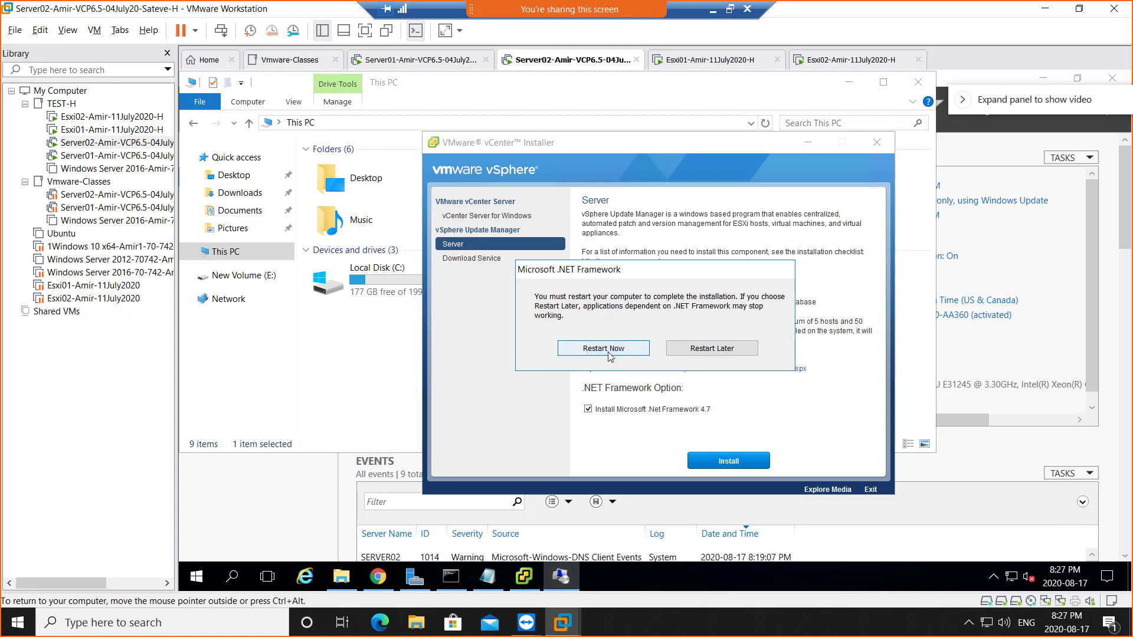
{"action": "left_click", "coordinate": [602, 353]}
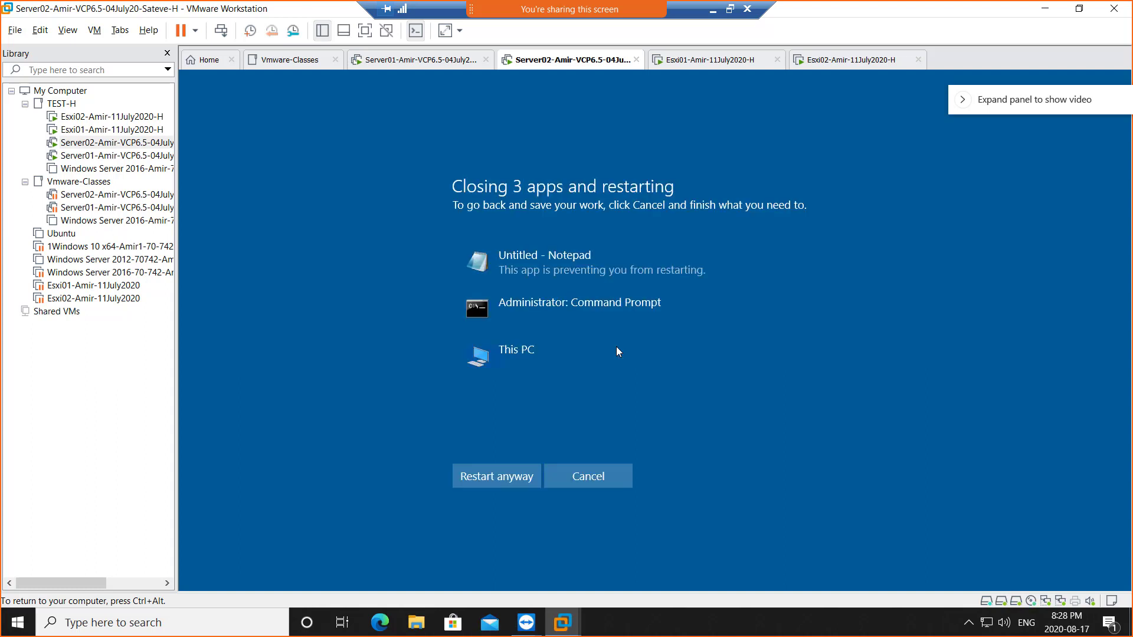
- Force Server02's restart despite open apps and re-maximize the remote window once the lock screen appears
{"action": "left_click", "coordinate": [481, 488]}
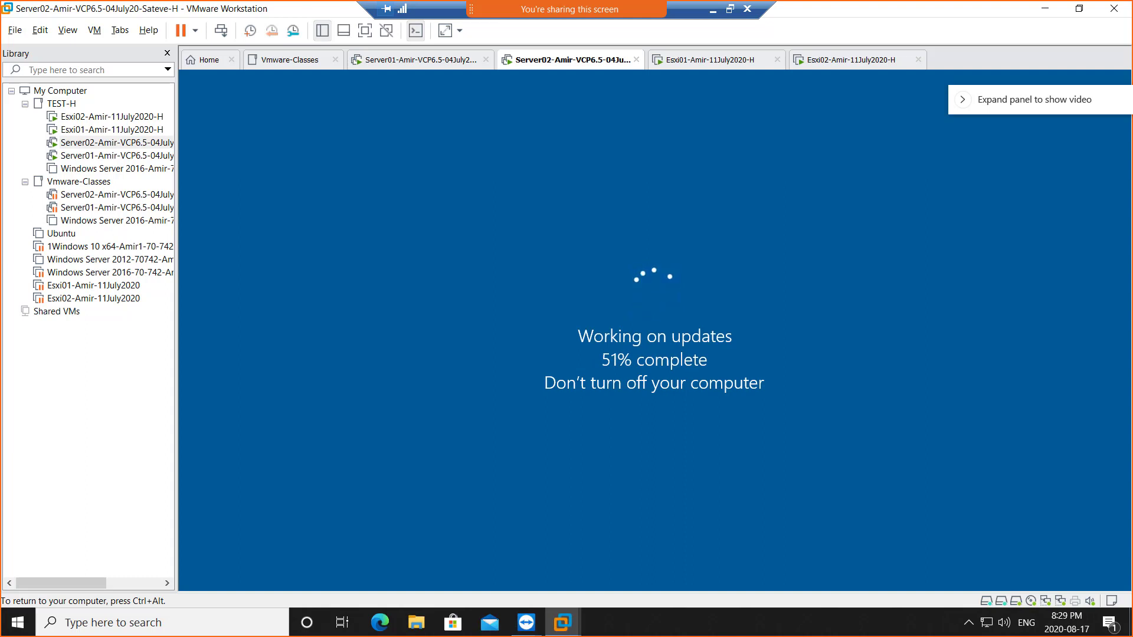
{"action": "mouse_move", "coordinate": [566, 9]}
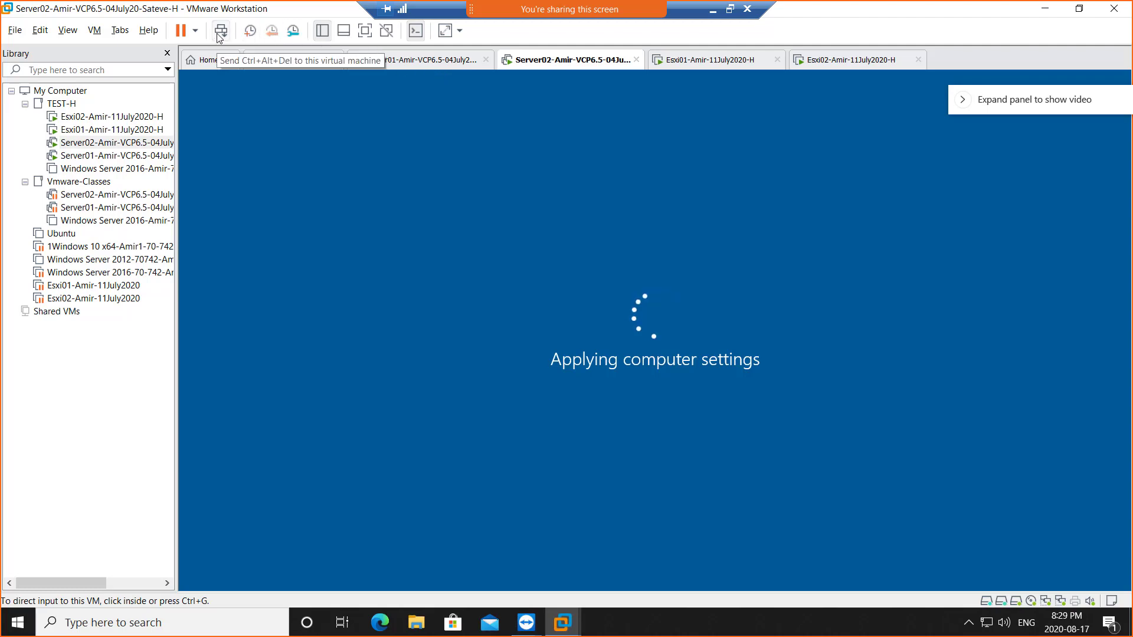
{"action": "left_click", "coordinate": [730, 9]}
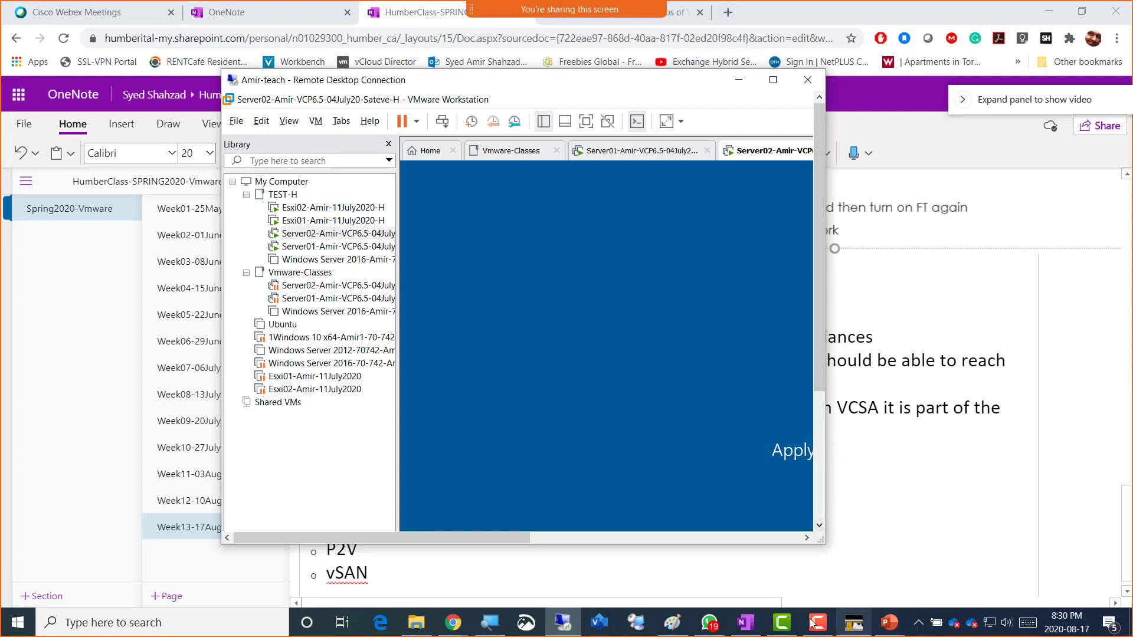
{"action": "mouse_move", "coordinate": [714, 627]}
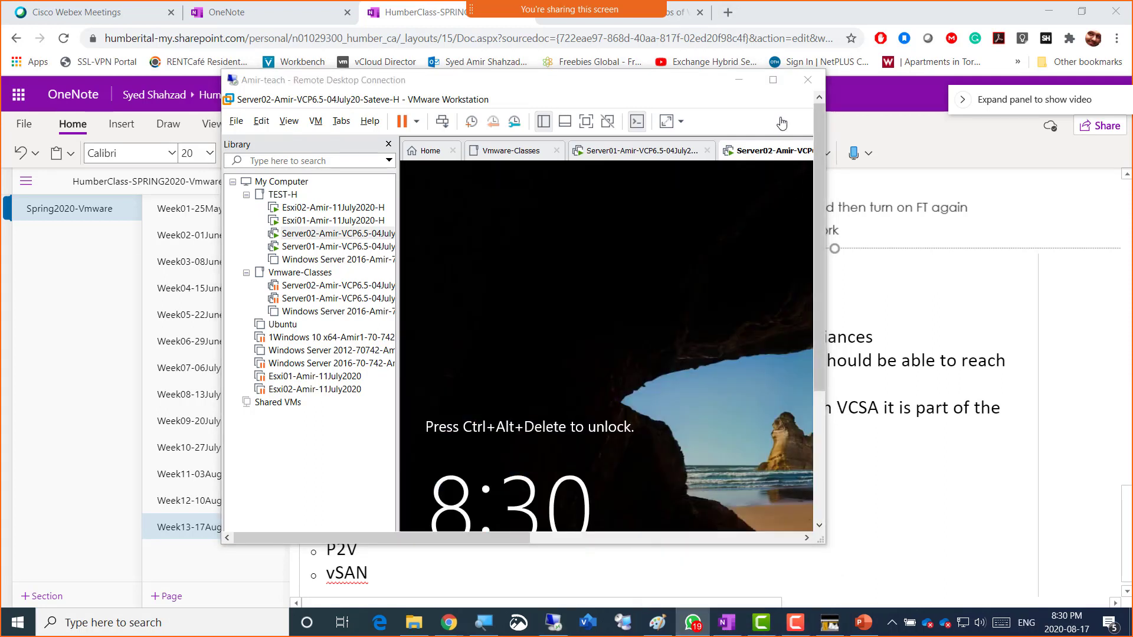
{"action": "left_click", "coordinate": [773, 80]}
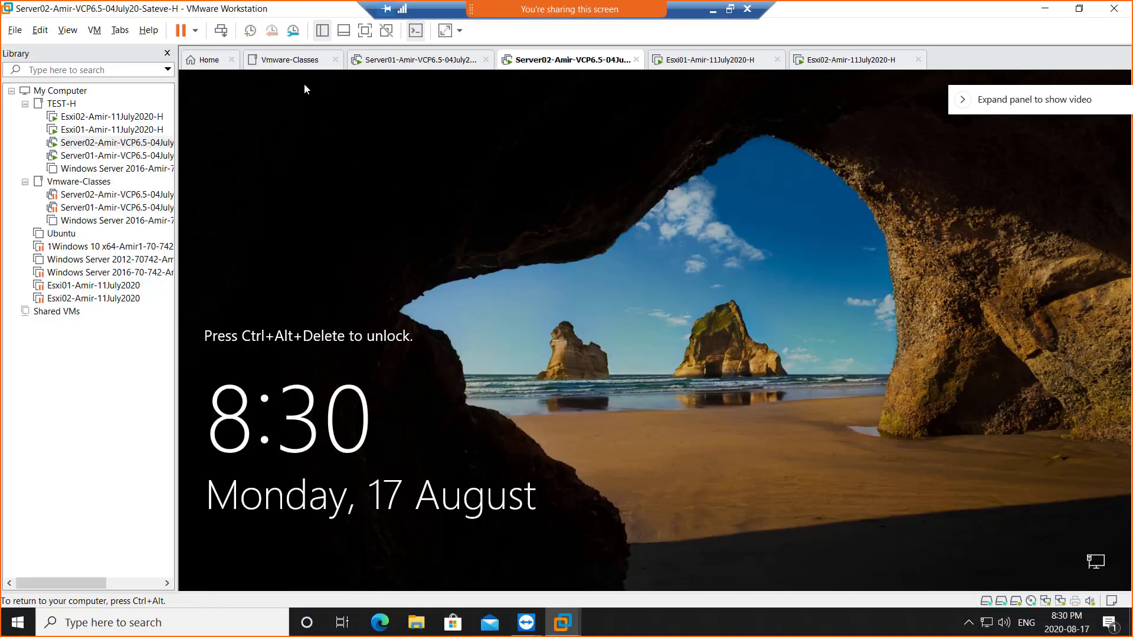
- Sign in to Server02 via Ctrl+Alt+Del with the account password, then release input from the VM
{"action": "left_click", "coordinate": [221, 33]}
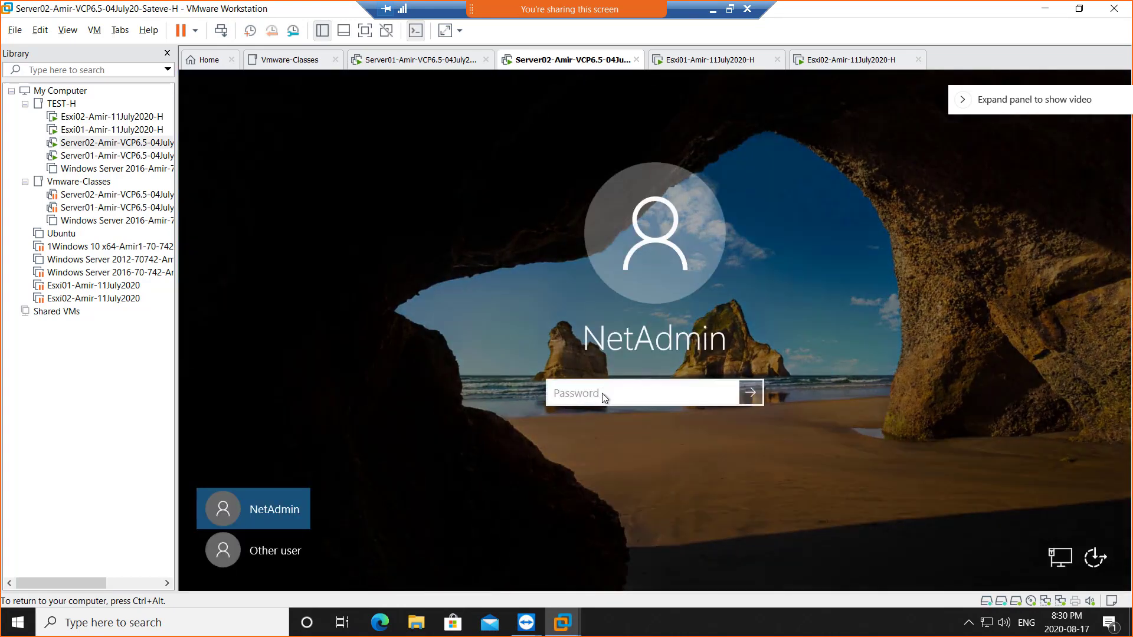
{"action": "type", "text": "•••••••••"}
{"action": "key", "text": "Return"}
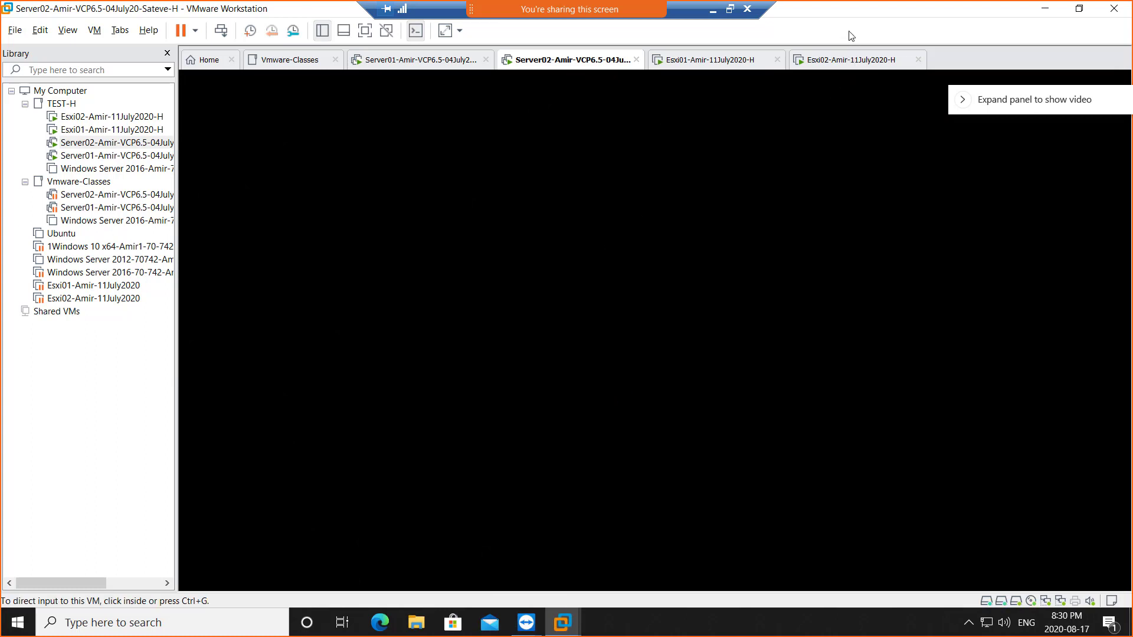
{"action": "key", "text": "ctrl+alt"}
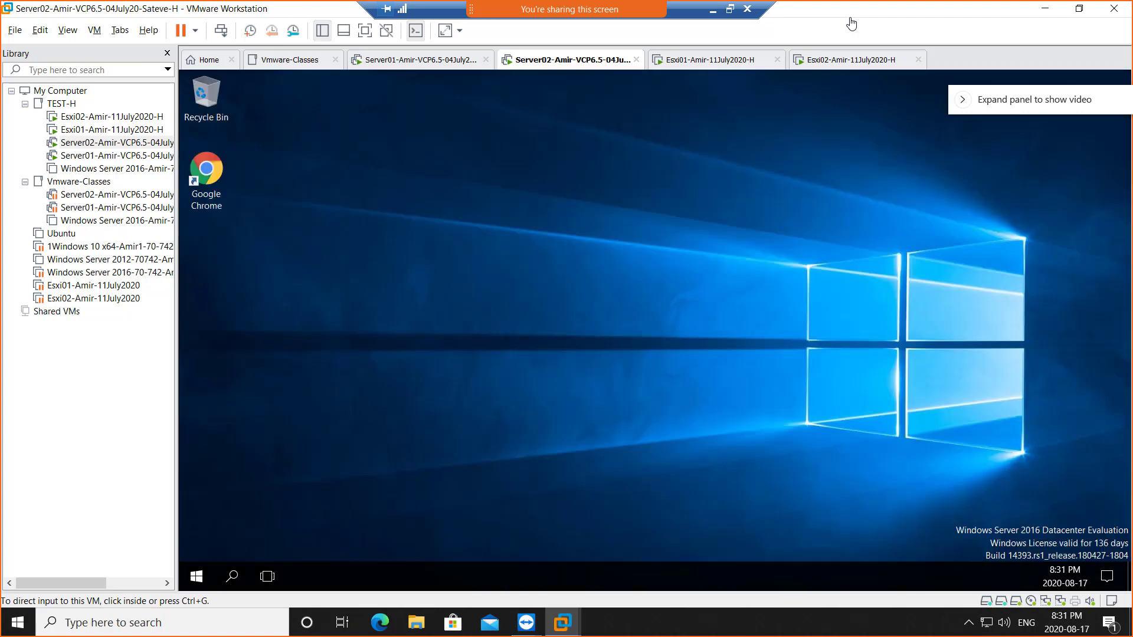
- Launch the vCenter Installer from Server02's DVD drive by allowing the VMware autorun application
{"action": "left_click", "coordinate": [481, 283]}
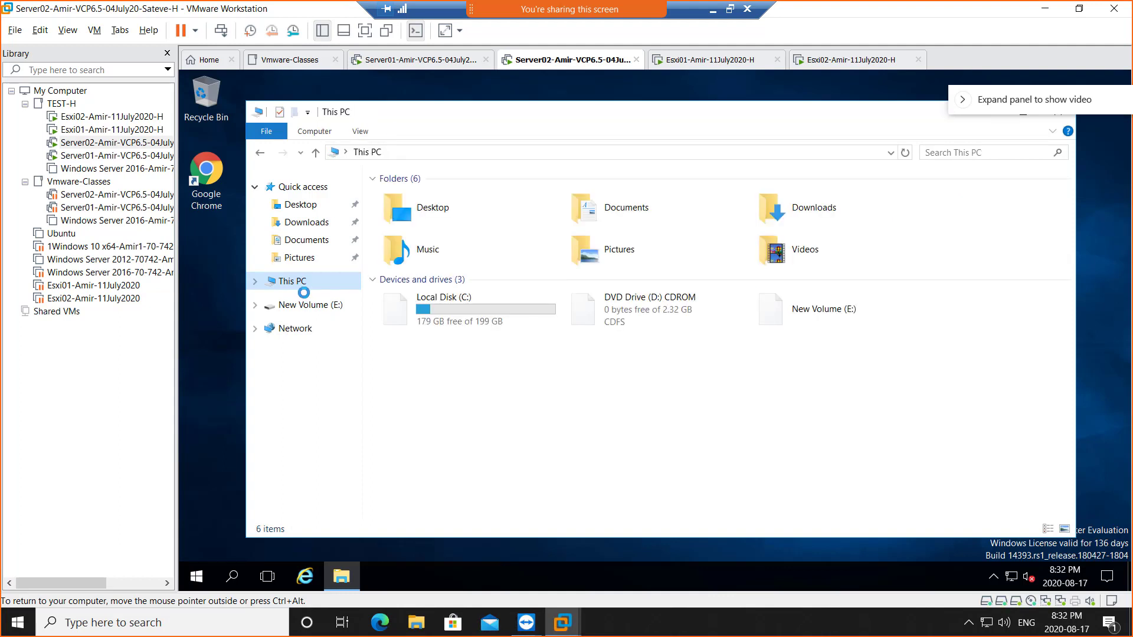
{"action": "left_click", "coordinate": [588, 315]}
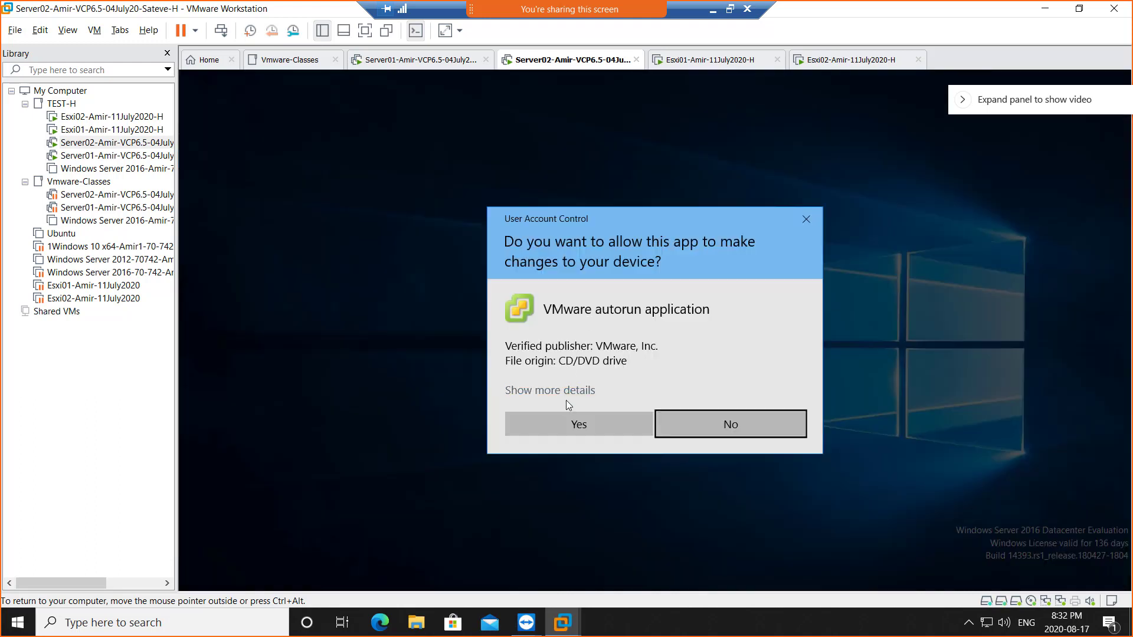
{"action": "left_click", "coordinate": [561, 423]}
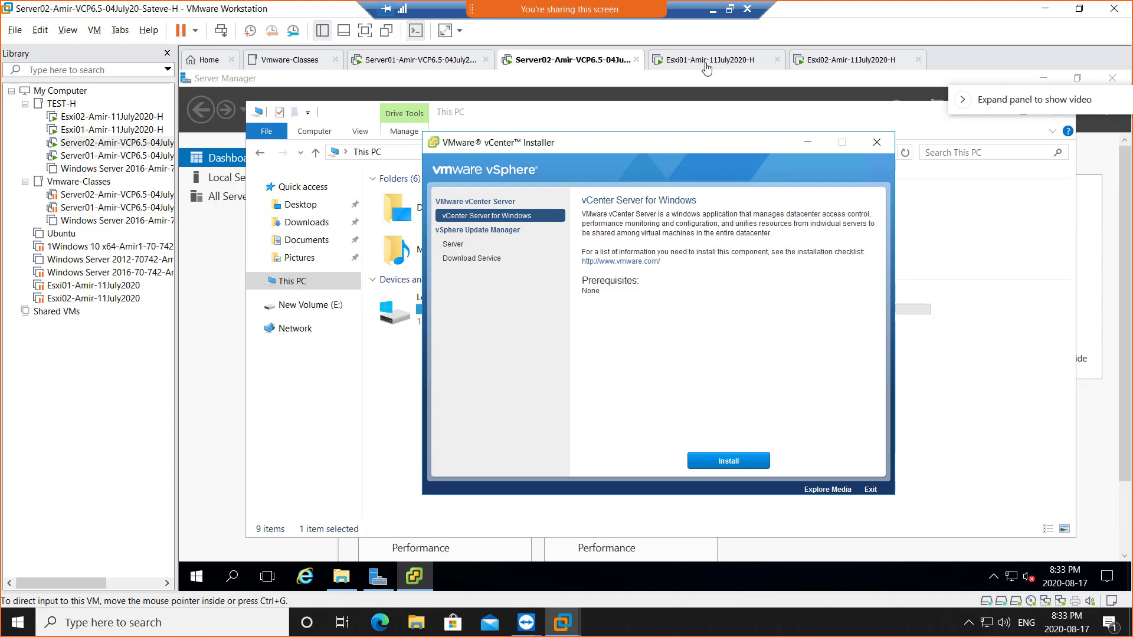
- Shut down the Esxi01 guest through Power > Shut Down Guest and confirm
{"action": "left_click", "coordinate": [707, 68]}
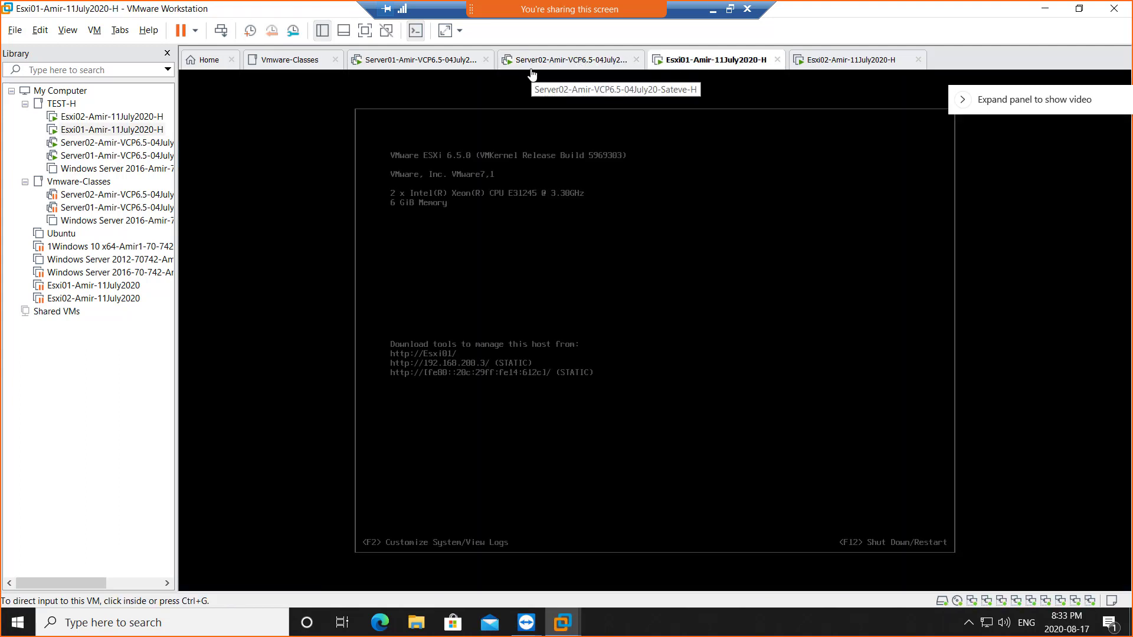
{"action": "right_click", "coordinate": [707, 64]}
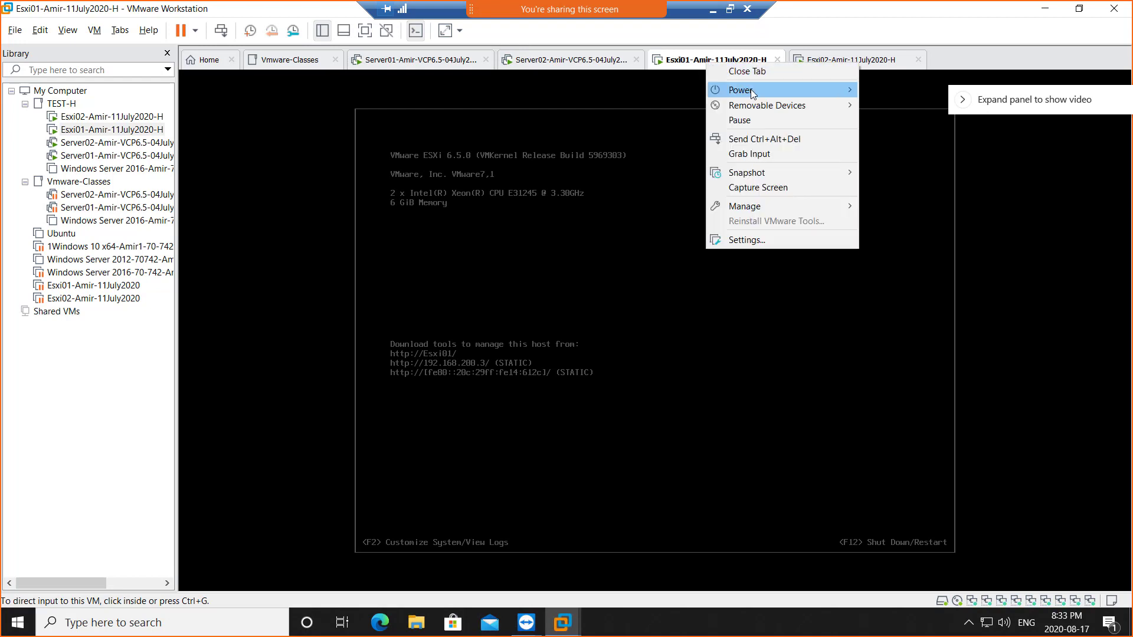
{"action": "mouse_move", "coordinate": [760, 90]}
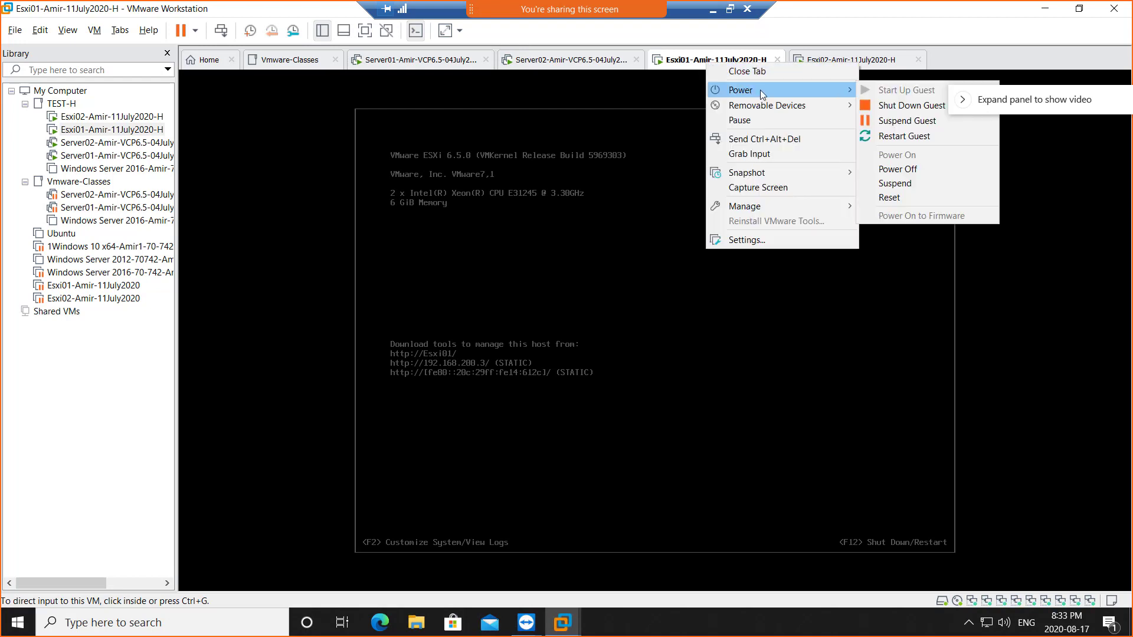
{"action": "left_click", "coordinate": [906, 106]}
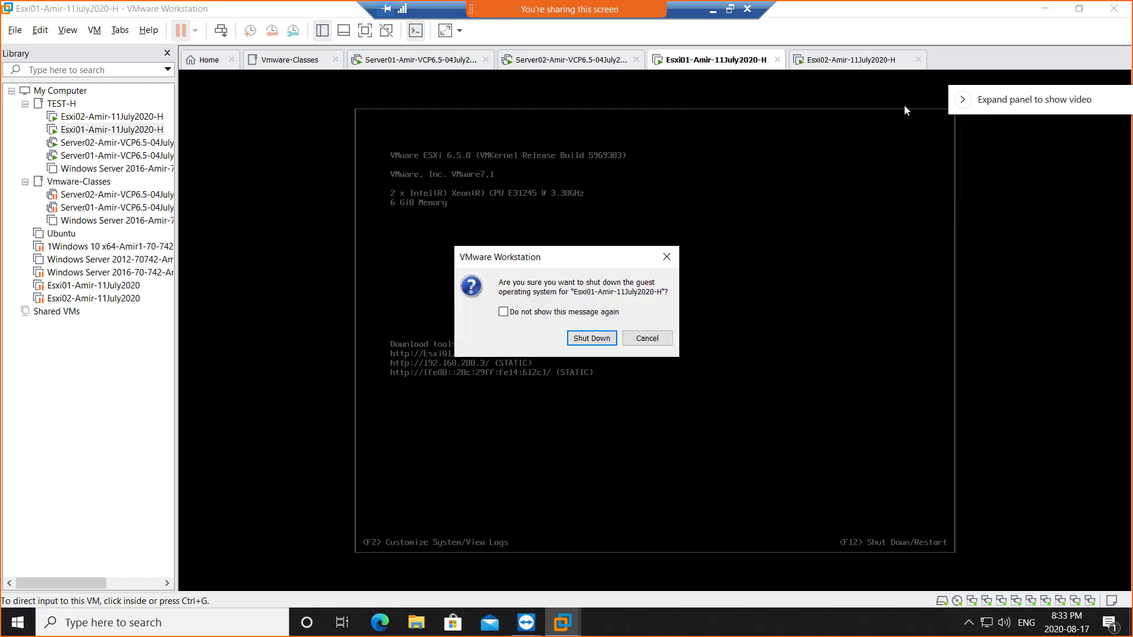
{"action": "left_click", "coordinate": [592, 338]}
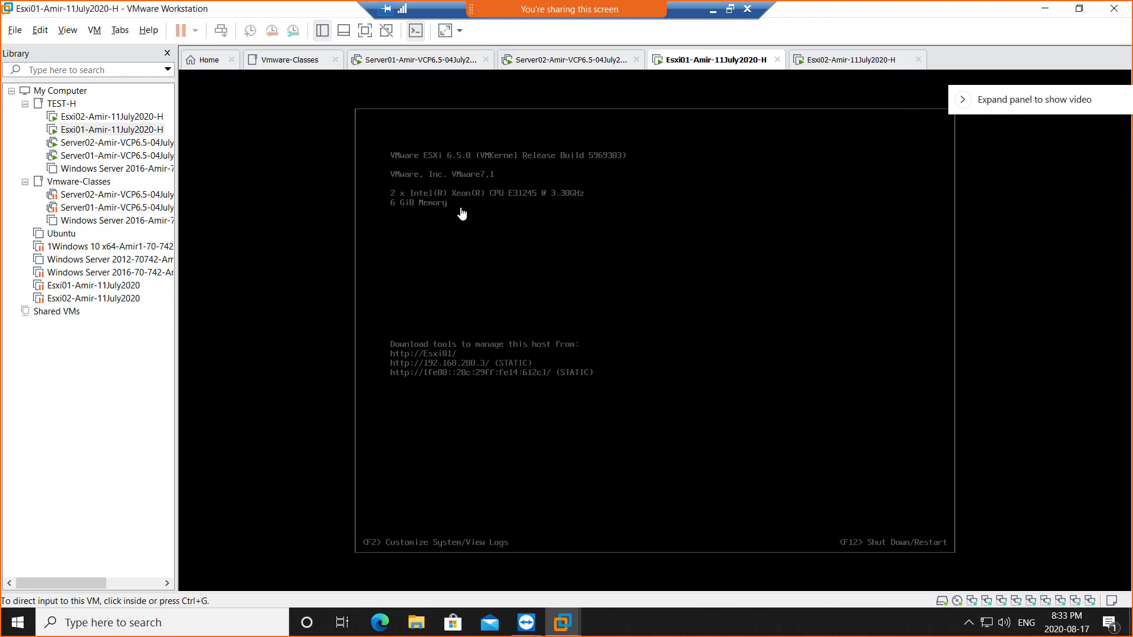
- Shut down the Esxi02 guest through Power > Shut Down Guest and confirm, leaving it powered off
{"action": "right_click", "coordinate": [825, 62]}
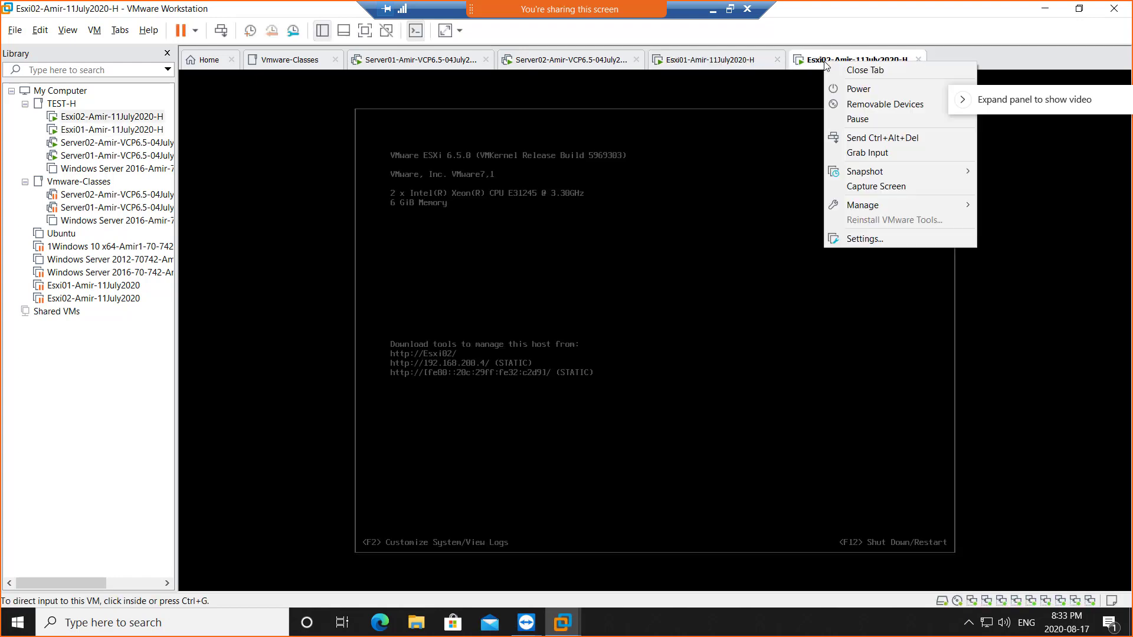
{"action": "mouse_move", "coordinate": [845, 94]}
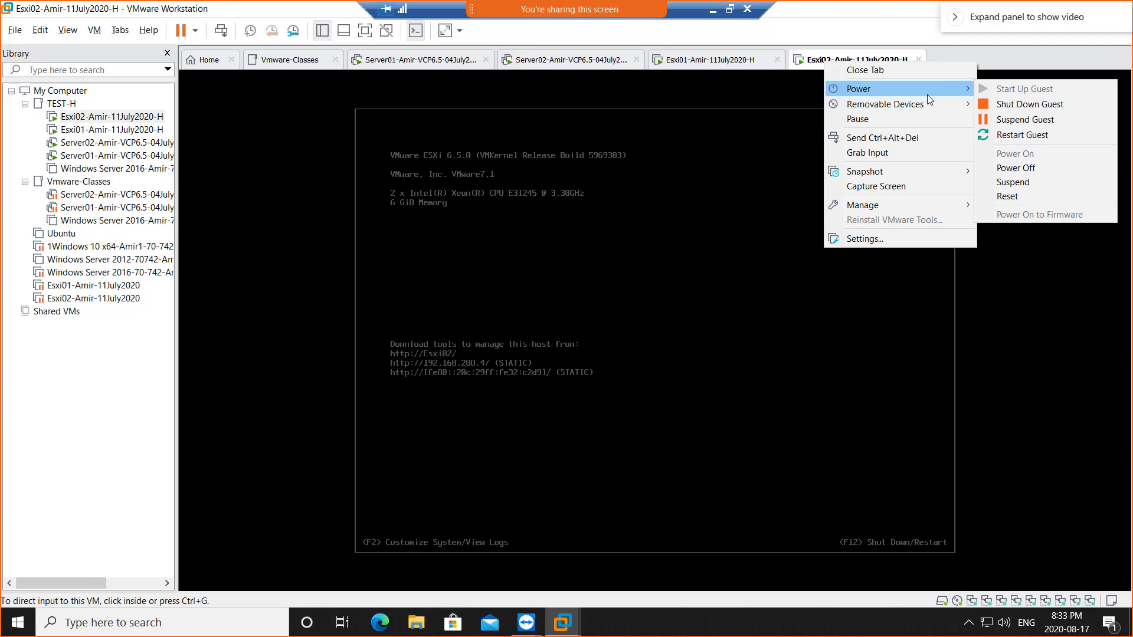
{"action": "left_click", "coordinate": [1026, 106]}
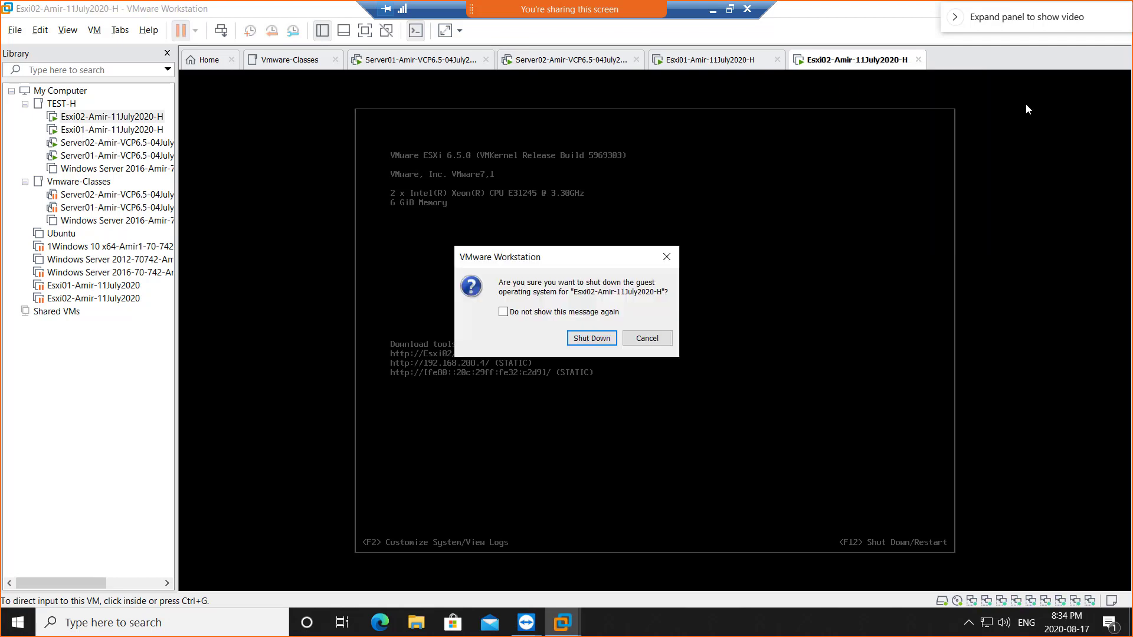
{"action": "left_click", "coordinate": [593, 338]}
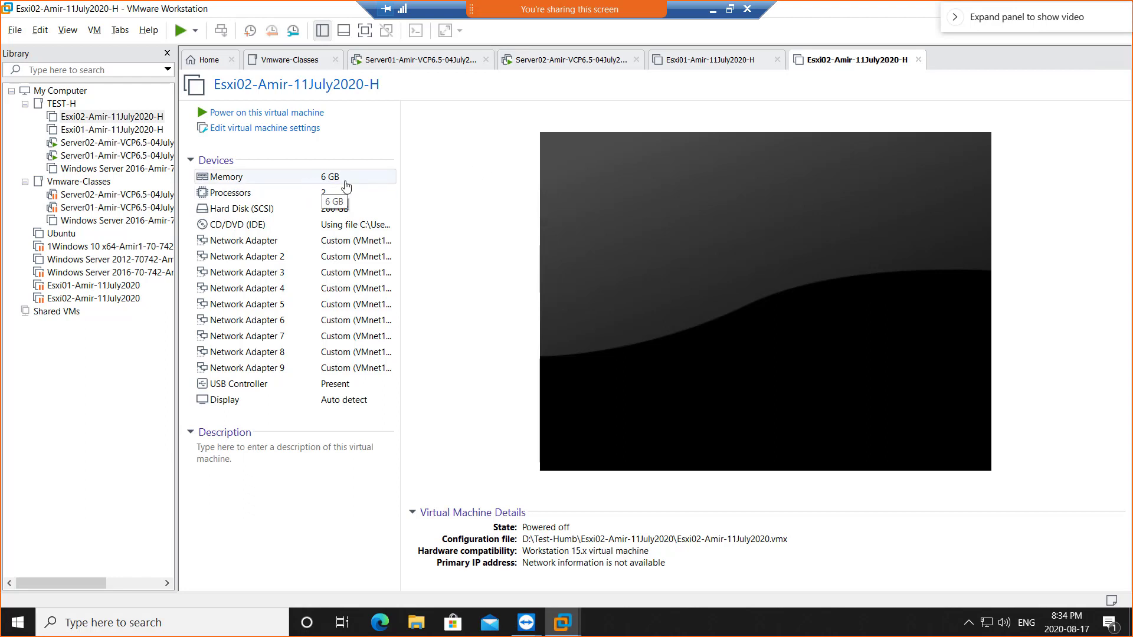
- Set Esxi02's memory to 4 GB (4096 MB)
{"action": "left_click", "coordinate": [329, 183]}
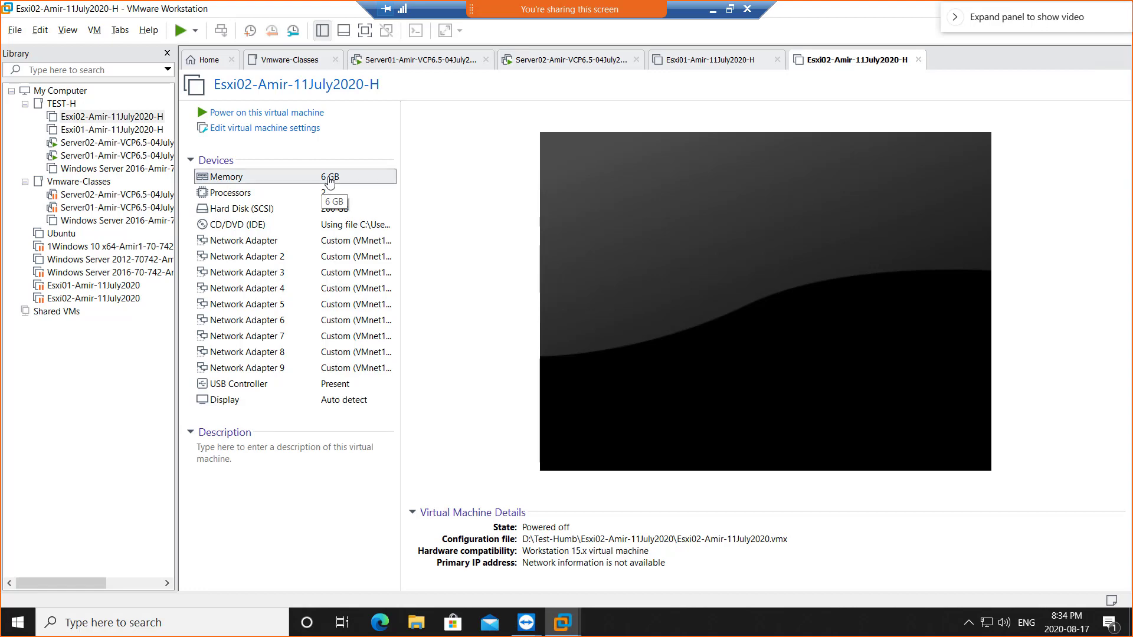
{"action": "double_click", "coordinate": [330, 183]}
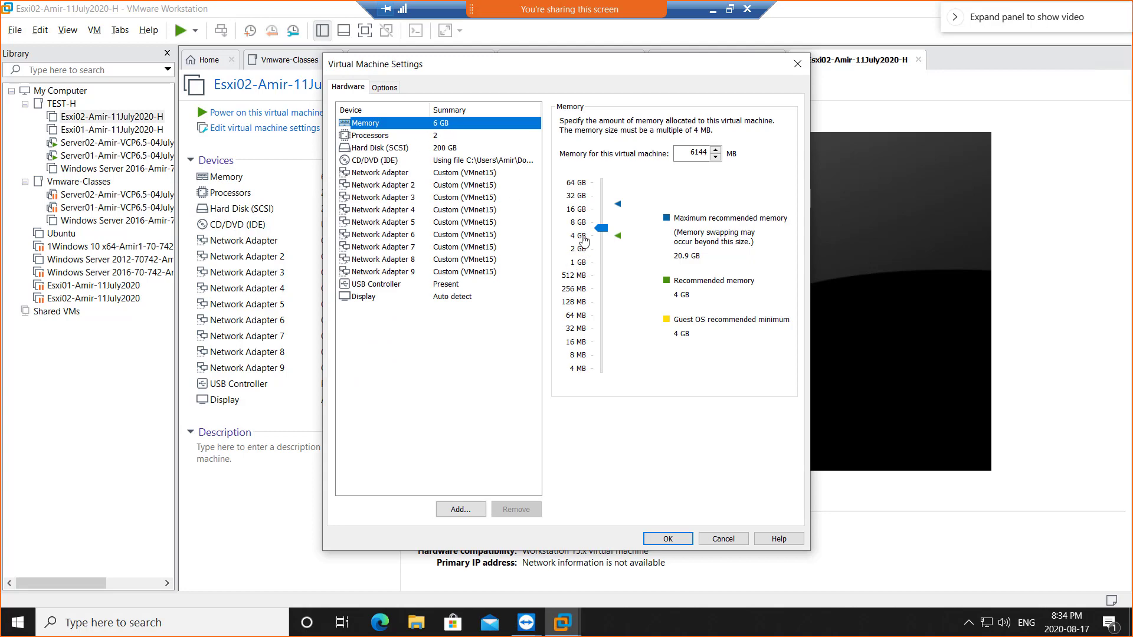
{"action": "left_click", "coordinate": [582, 237]}
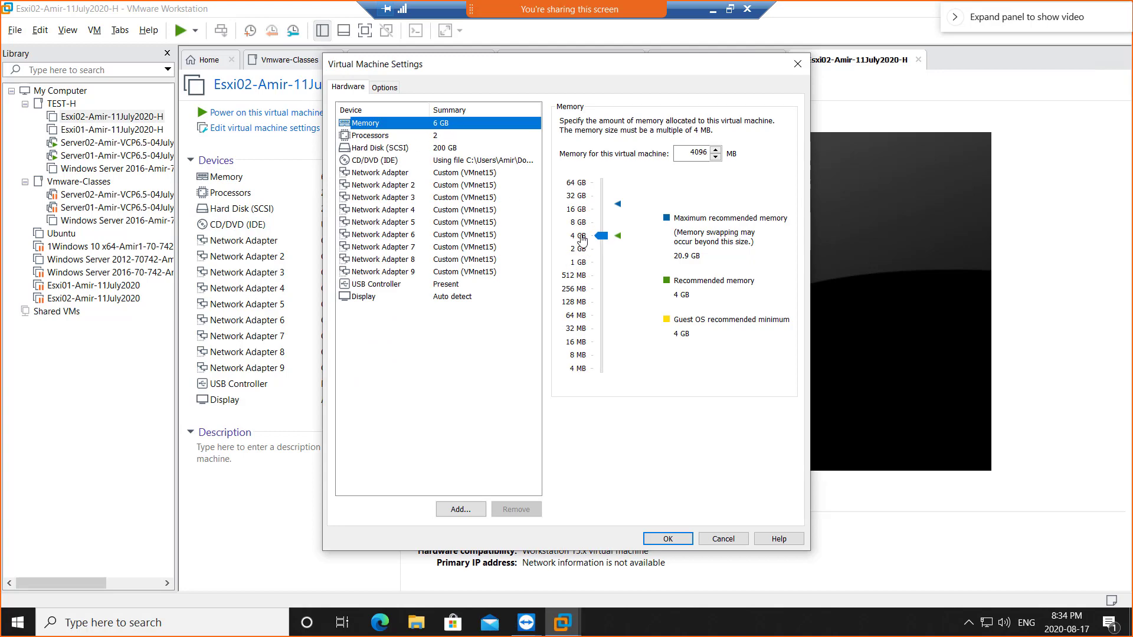
{"action": "left_click", "coordinate": [665, 538]}
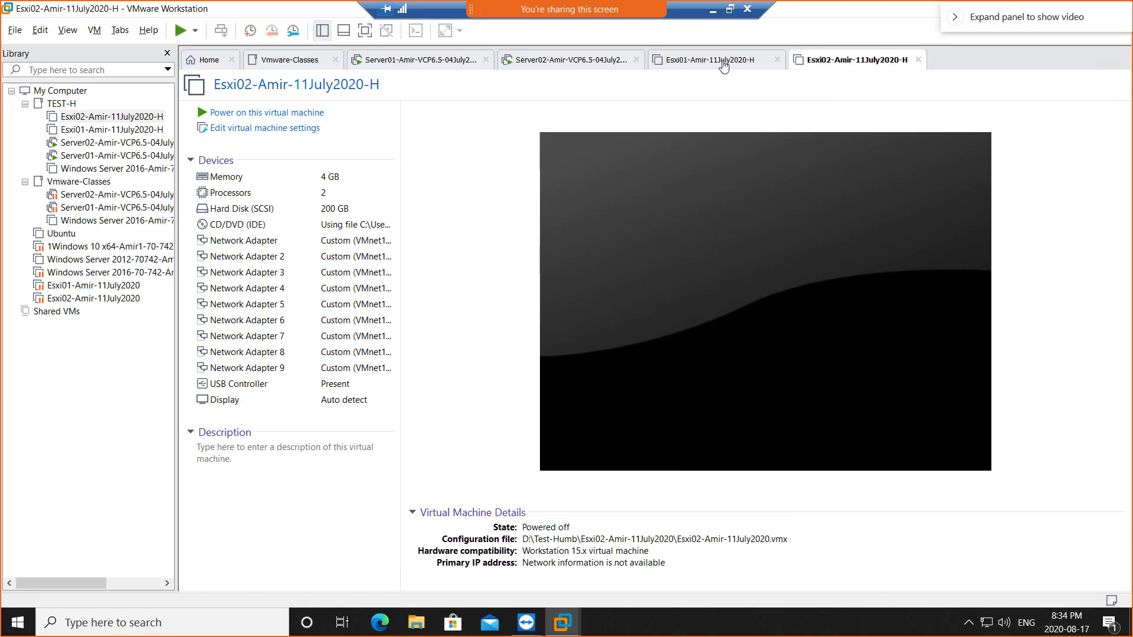
- Set Esxi01's memory to 4 GB (4096 MB) as well
{"action": "left_click", "coordinate": [721, 62]}
{"action": "left_click", "coordinate": [340, 177]}
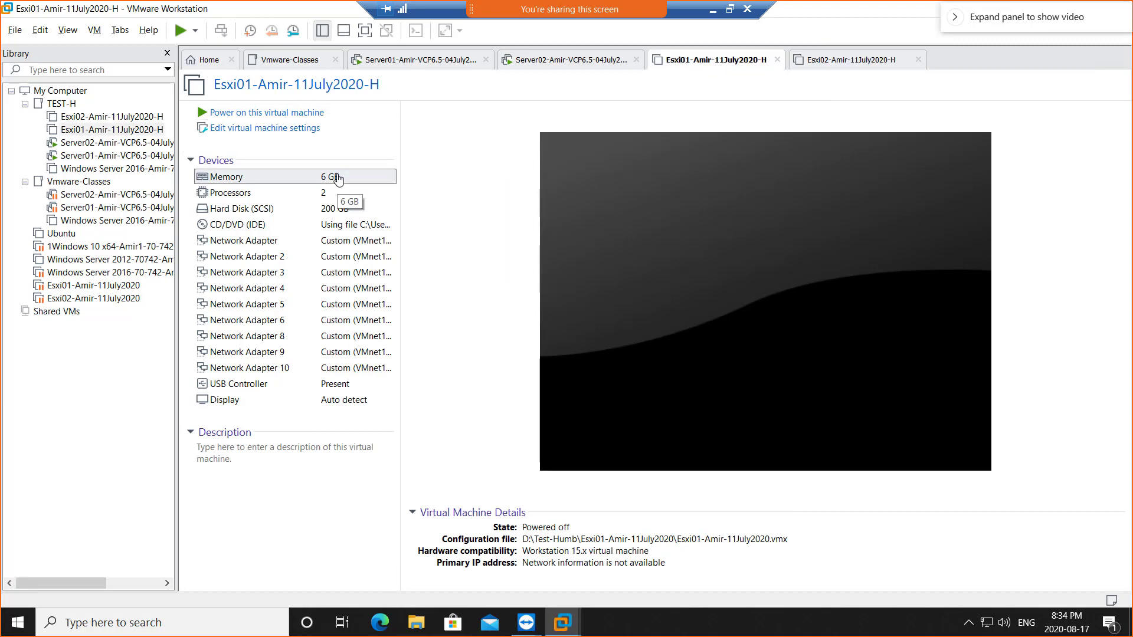
{"action": "key", "text": "ctrl+d"}
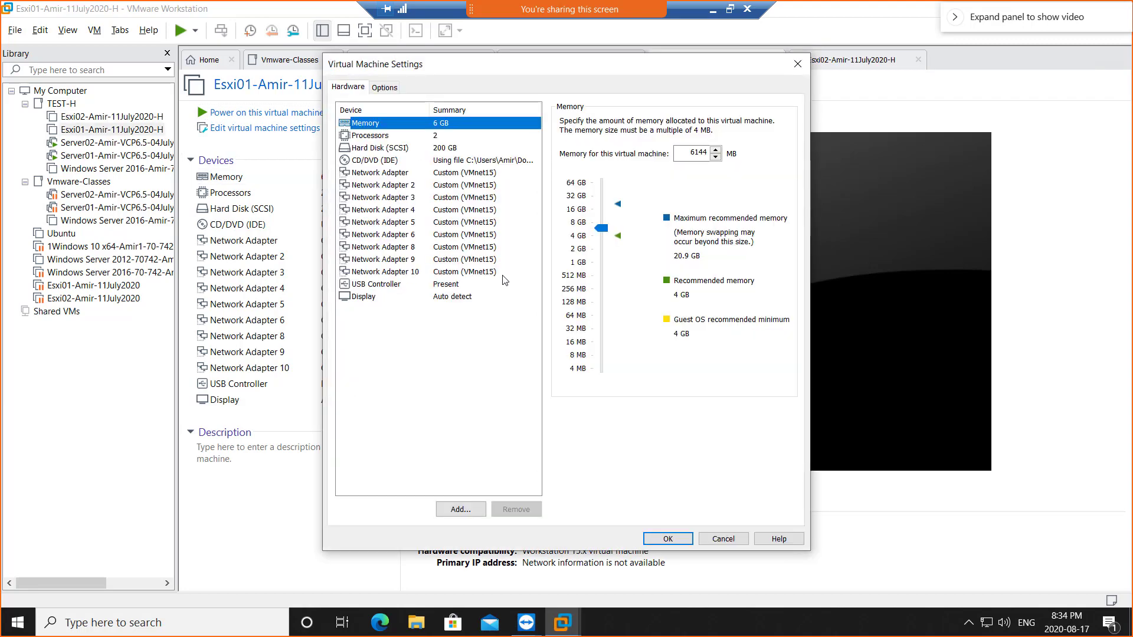
{"action": "left_click", "coordinate": [577, 237]}
{"action": "left_click", "coordinate": [660, 538]}
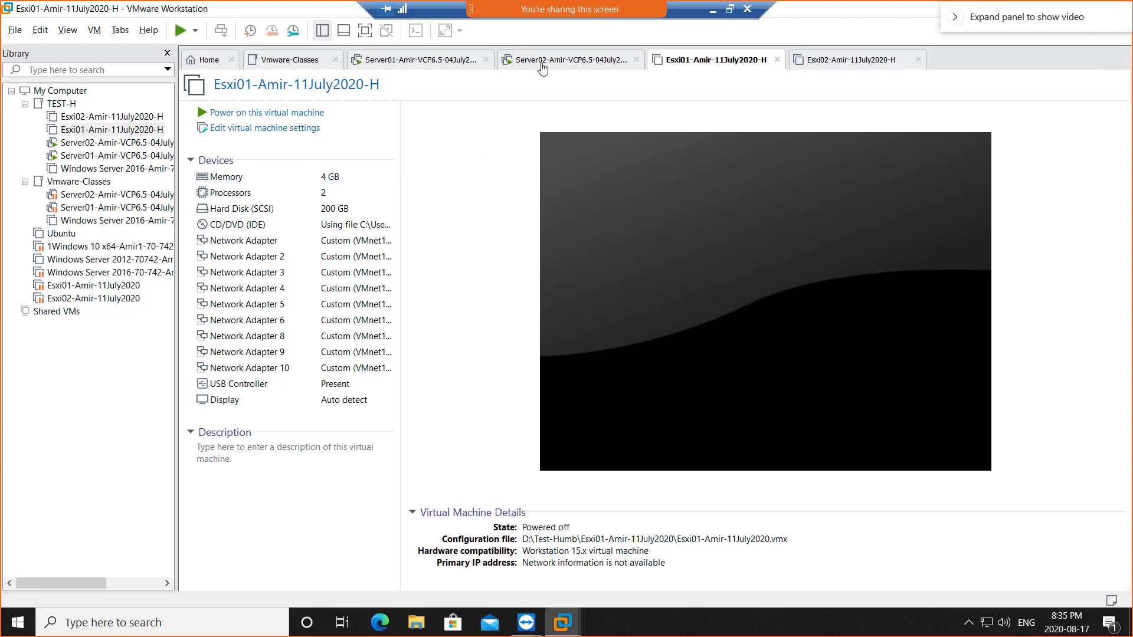
- On Server02, review the vSphere Update Manager Server options, then exit the vCenter Installer
{"action": "left_click", "coordinate": [543, 69]}
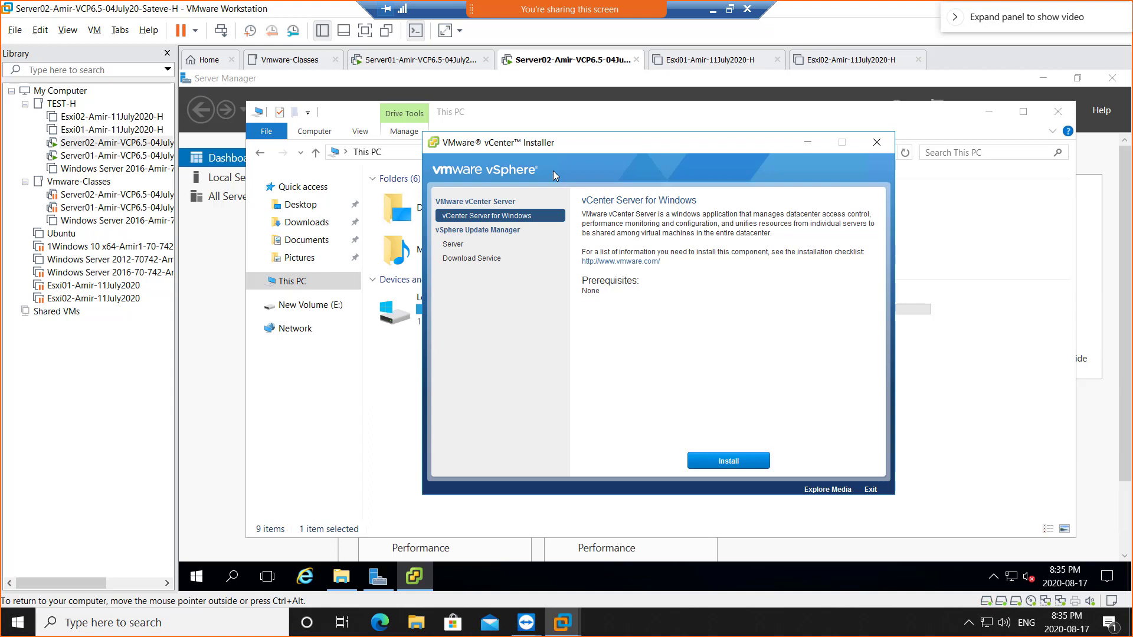
{"action": "left_click", "coordinate": [453, 244]}
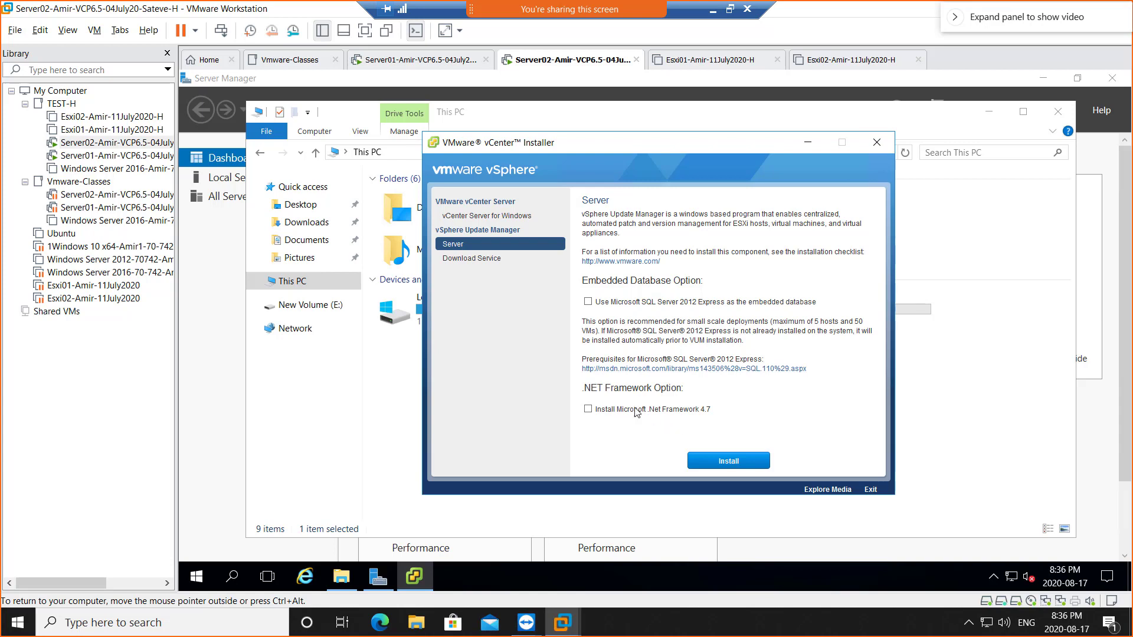
{"action": "left_click", "coordinate": [877, 144]}
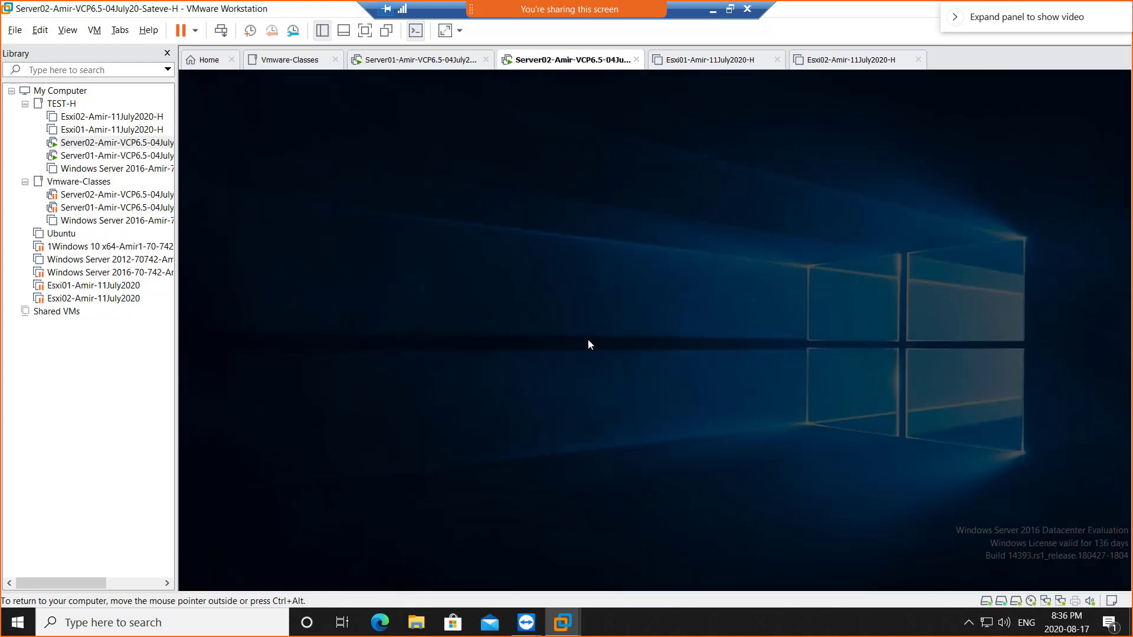
- Approve the UAC prompt and run autorun from DVD Drive (D:) to reopen the vCenter Installer
{"action": "left_click", "coordinate": [557, 427]}
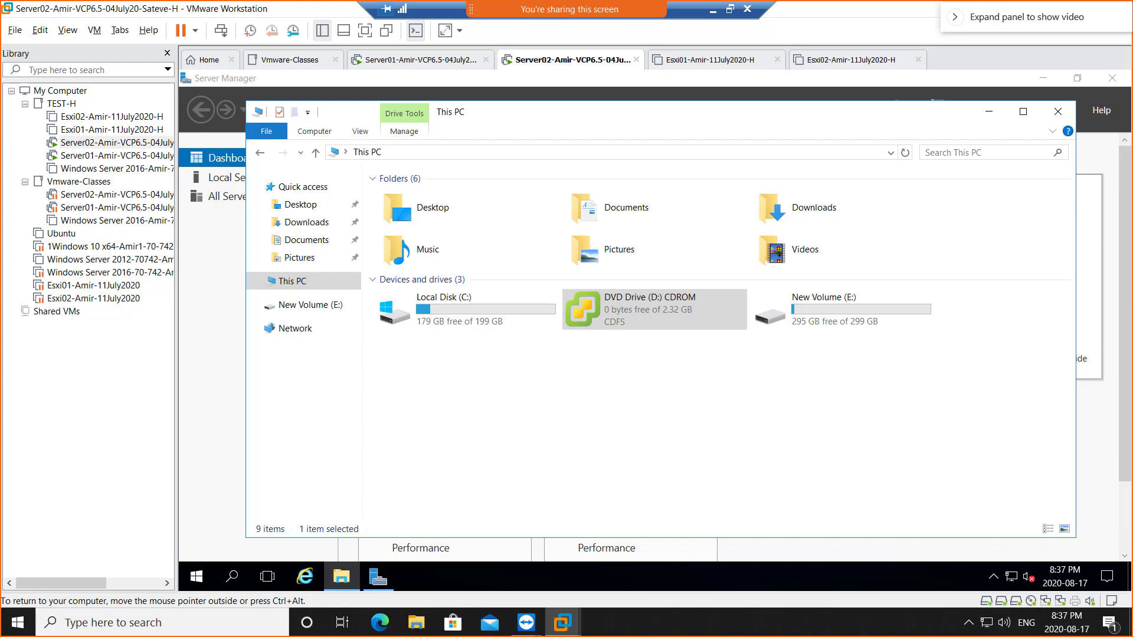
{"action": "key", "text": "Return"}
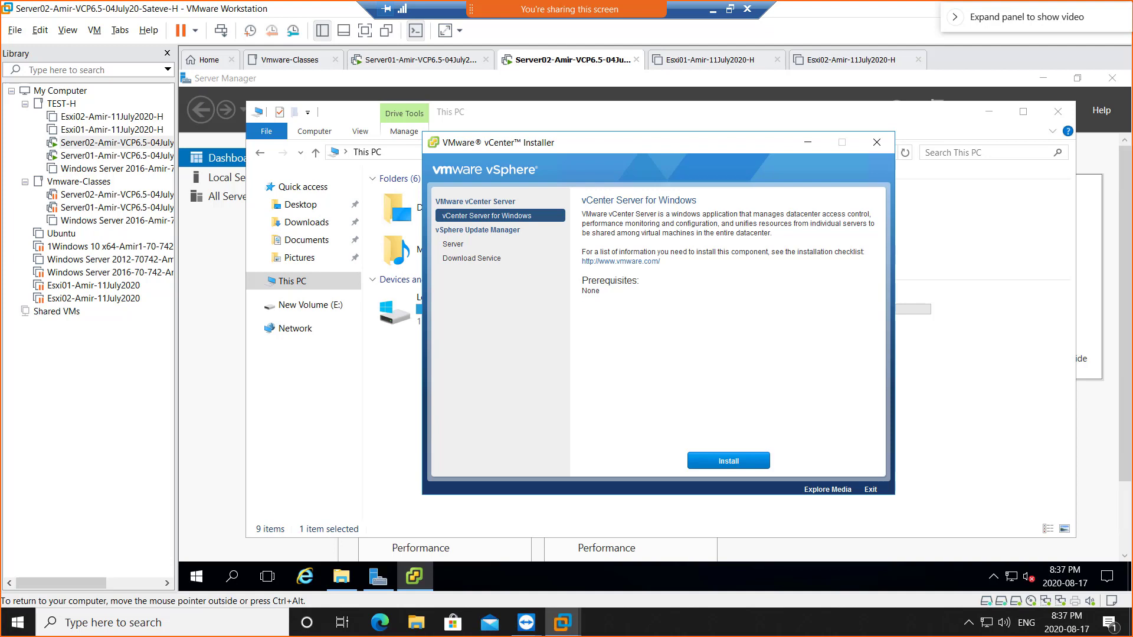
- Install Update Manager Server with embedded SQL Server 2012 Express, also including .NET Framework 4.7
{"action": "left_click", "coordinate": [452, 246]}
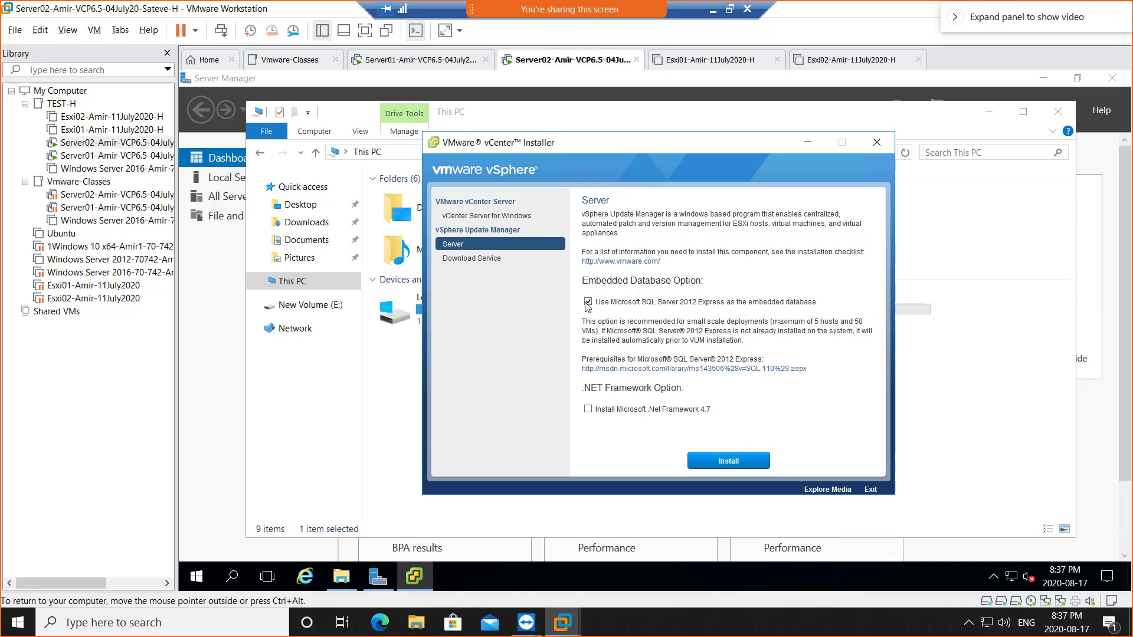
{"action": "key", "text": "Caps_Lock"}
{"action": "left_click", "coordinate": [588, 409]}
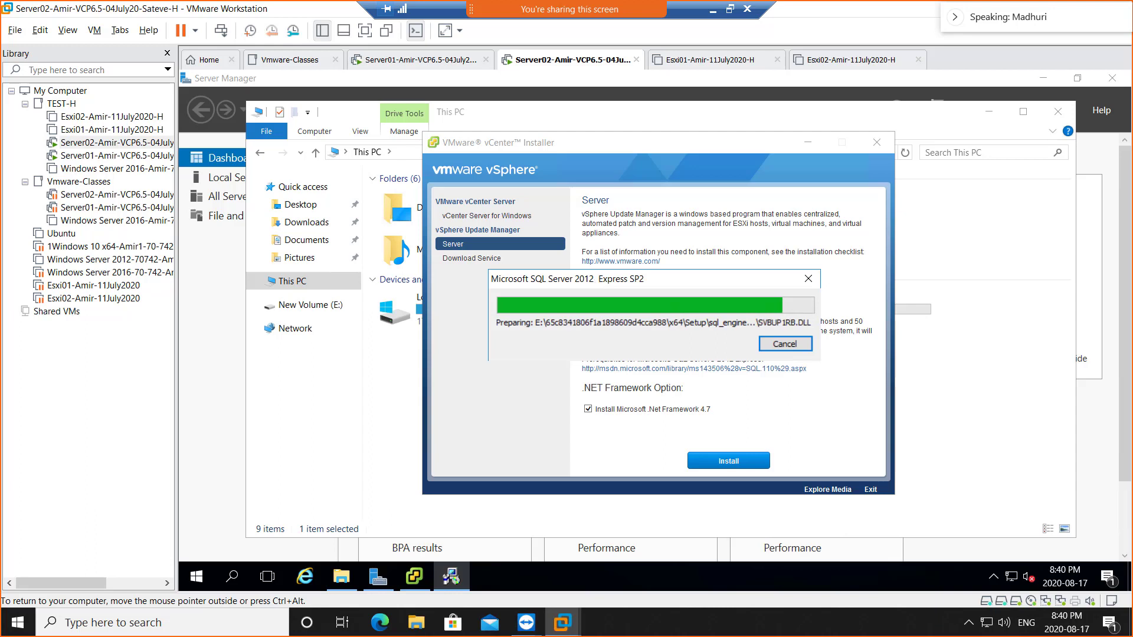
- Move the SQL progress window aside, check This PC, and stop the installer's slow-running script
{"action": "left_click_drag", "start_coordinate": [671, 286], "coordinate": [830, 305]}
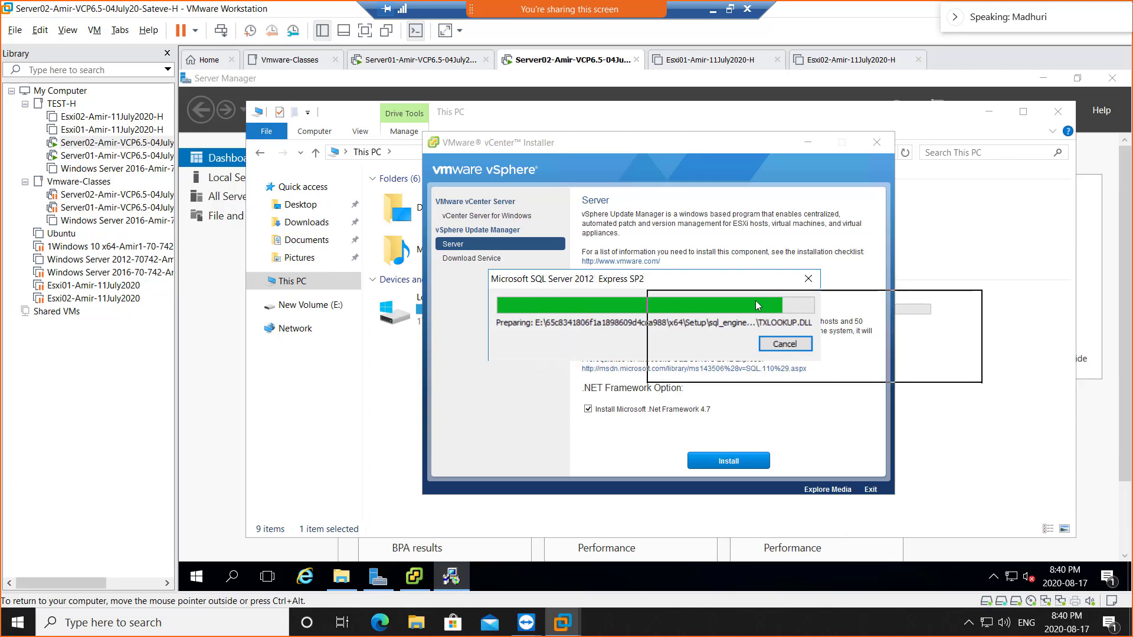
{"action": "left_click", "coordinate": [293, 288]}
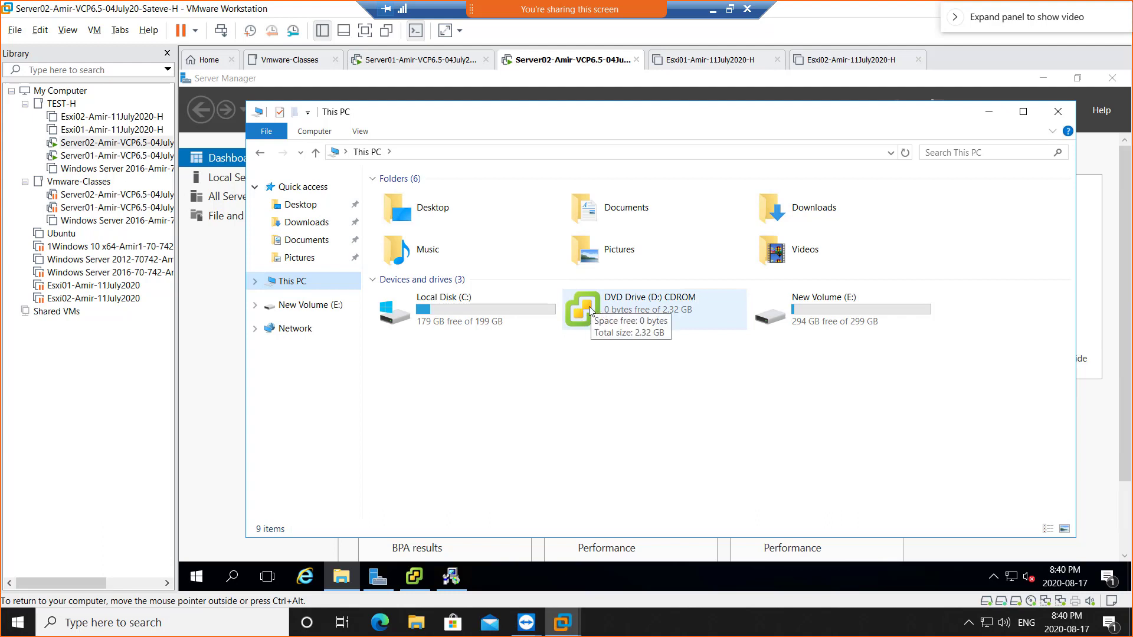
{"action": "left_click", "coordinate": [451, 578]}
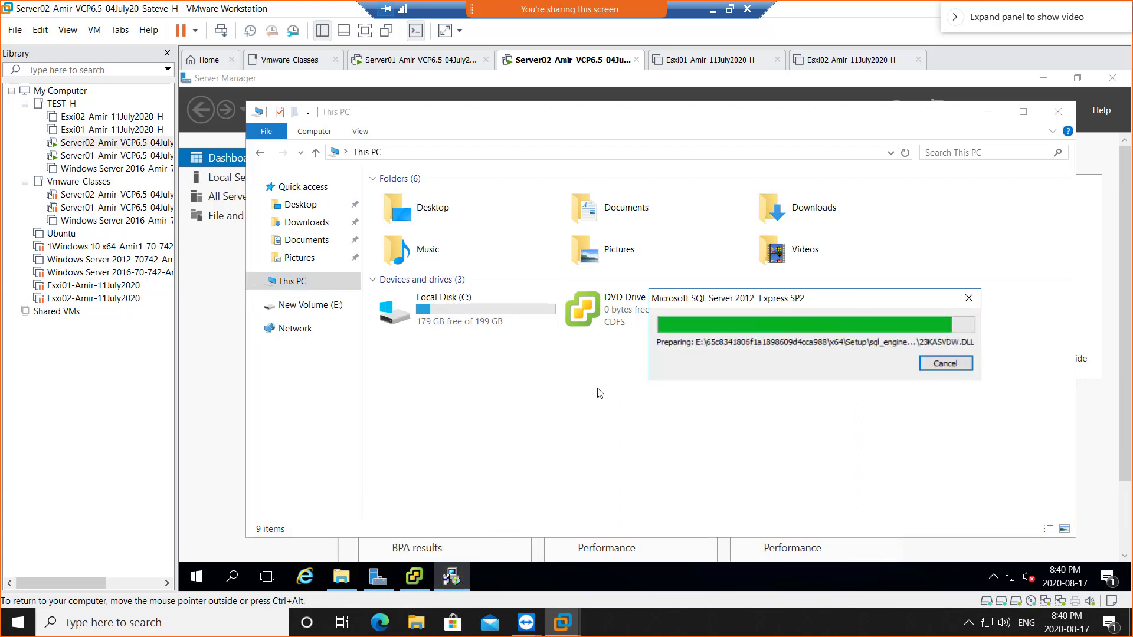
{"action": "left_click", "coordinate": [414, 577]}
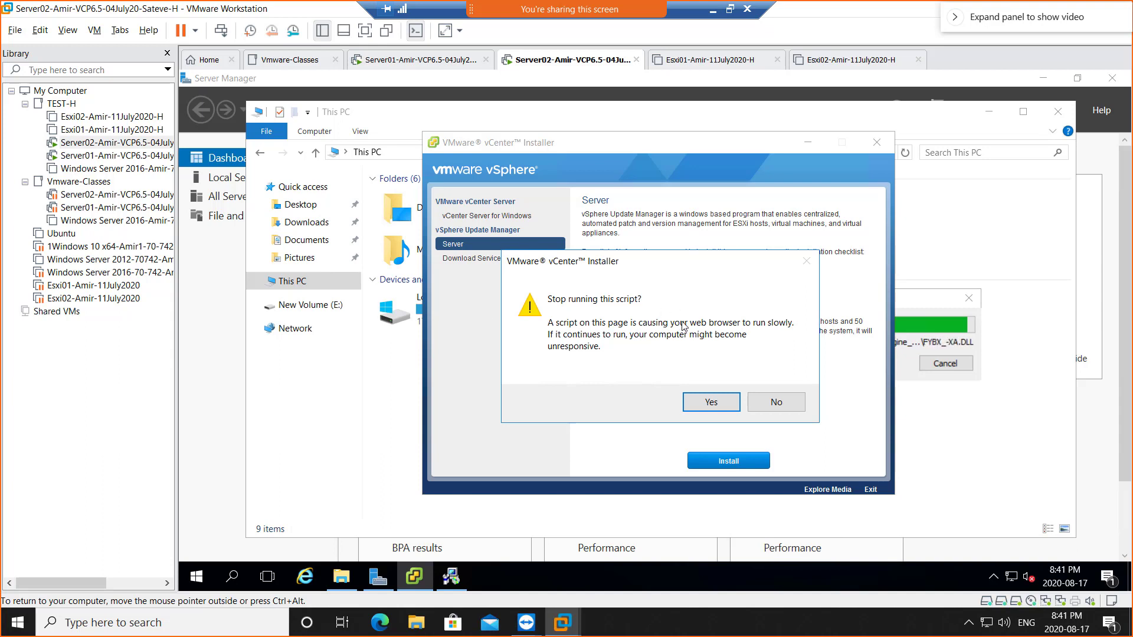
{"action": "left_click", "coordinate": [705, 402]}
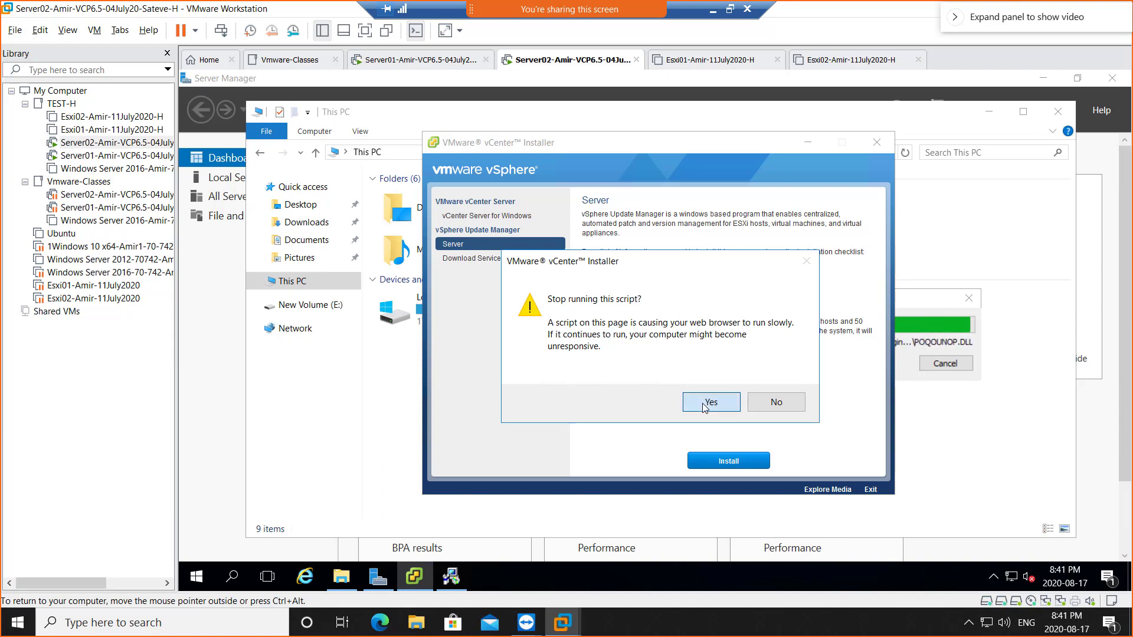
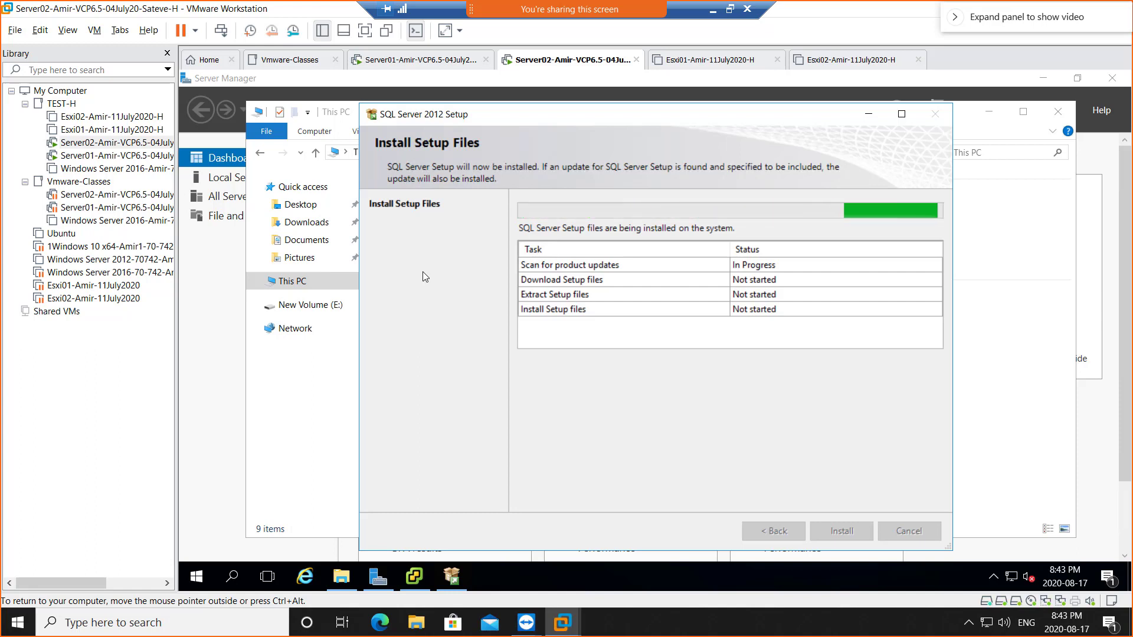
- Release the VM and show the WhatsApp photo of the installer's 'Stop running this script?' warning
{"action": "key", "text": "ctrl+alt"}
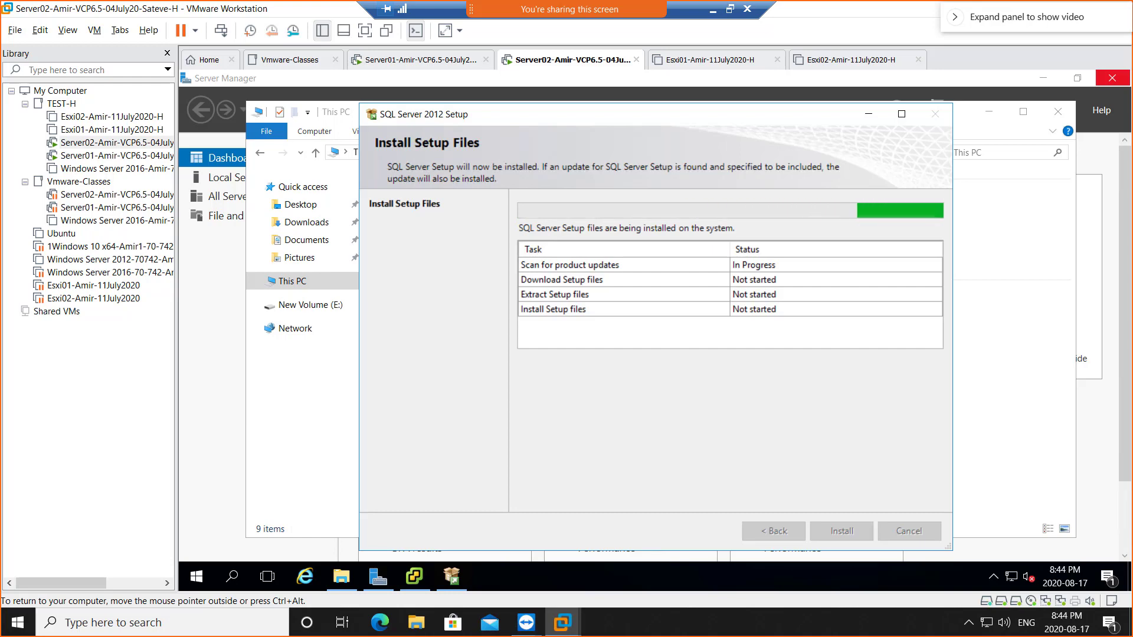
{"action": "left_click_drag", "start_coordinate": [1132, 7], "coordinate": [826, 2]}
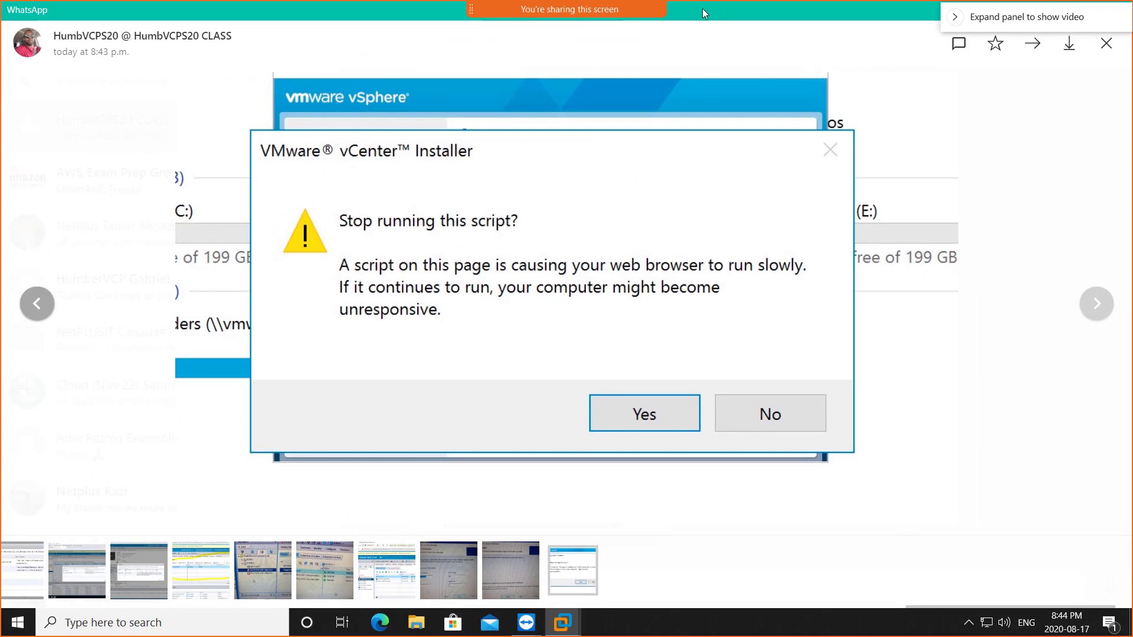
- Move the WhatsApp photo aside to reveal SQL Server 2012 Setup scanning for updates
{"action": "left_click_drag", "start_coordinate": [702, 8], "coordinate": [1132, 106]}
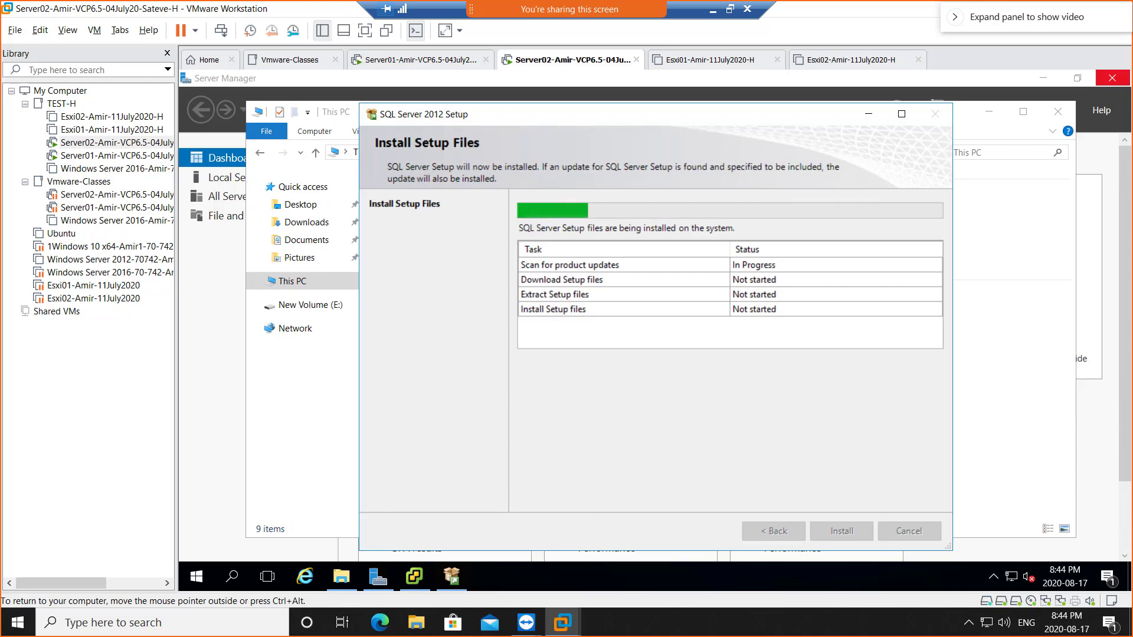
- Show the WhatsApp photo of the Update Manager Server page with SQL Server 2012 Express embedded
{"action": "left_click_drag", "start_coordinate": [1132, 10], "coordinate": [295, 1]}
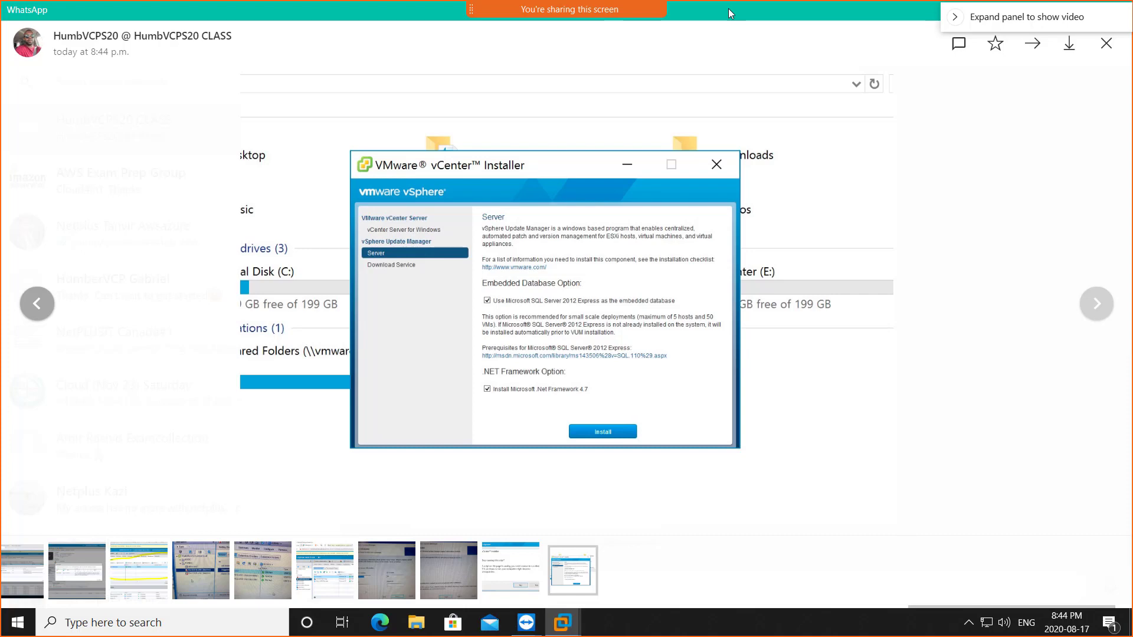
- Move the WhatsApp viewer off to the right, revealing SQL Server setup still scanning for updates
{"action": "left_click_drag", "start_coordinate": [728, 8], "coordinate": [1132, 8]}
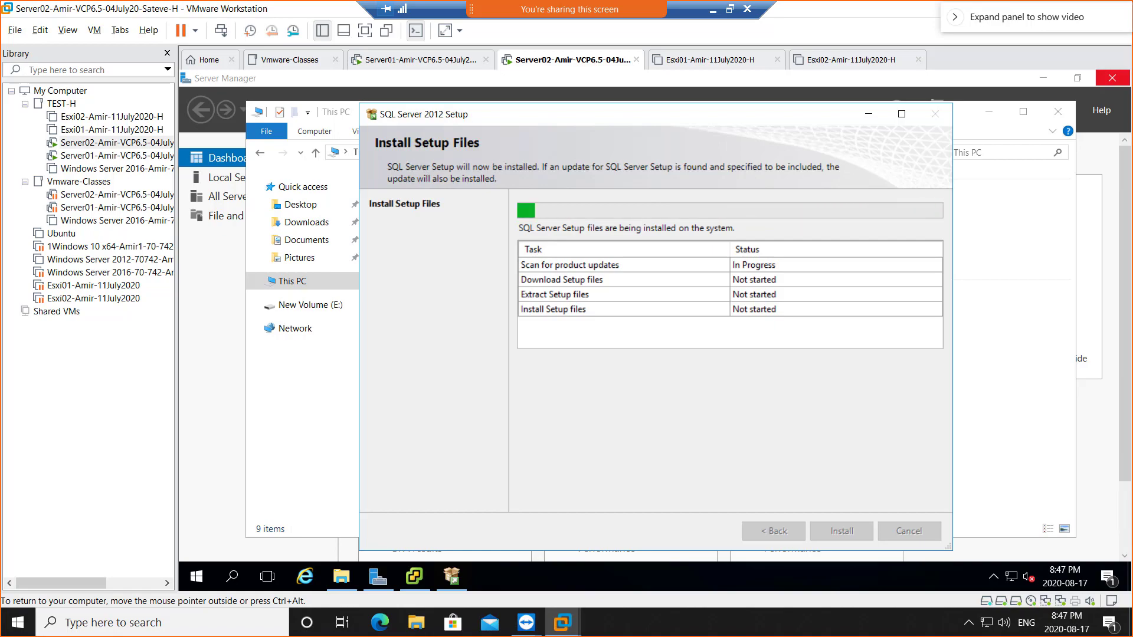
- Show the WhatsApp photo of Update Manager Port Settings with ports 8084, 9084 and 9087
{"action": "left_click_drag", "start_coordinate": [1132, 3], "coordinate": [433, 5]}
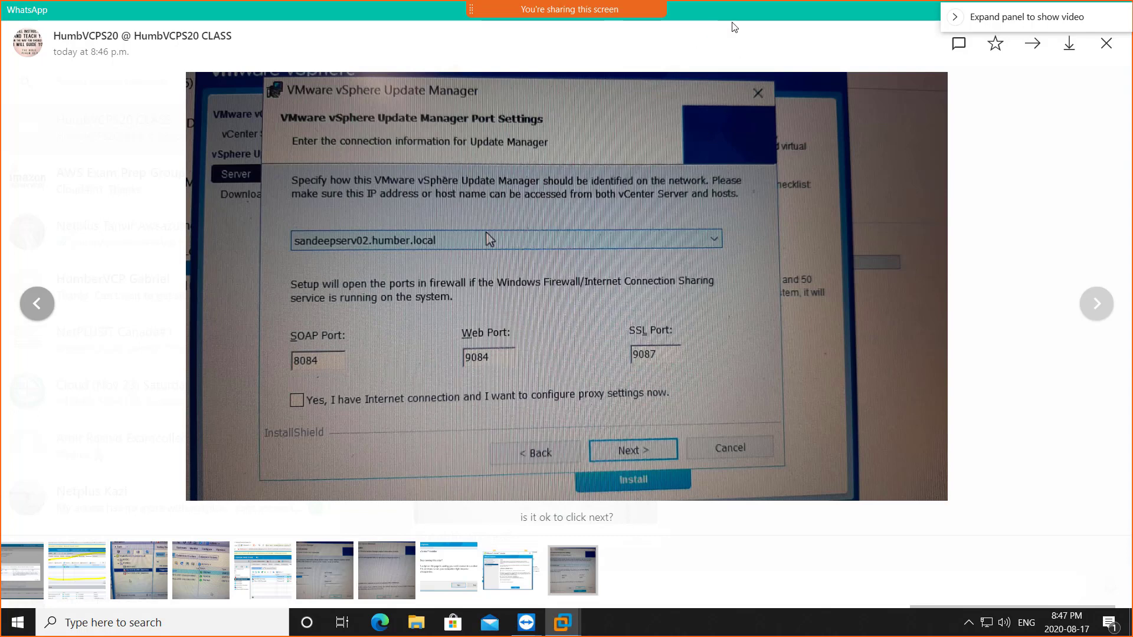
- Move the WhatsApp window mostly off-screen so the SQL Server setup in the VM shows again
{"action": "left_click_drag", "start_coordinate": [809, 44], "coordinate": [1132, 53]}
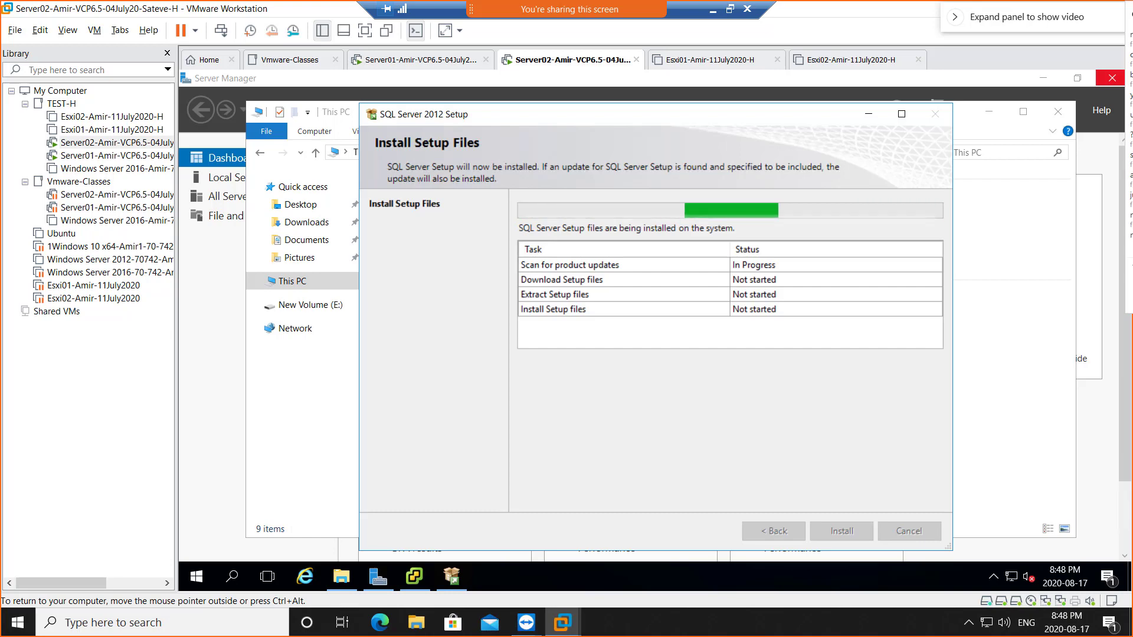
- Show the WhatsApp photo of vCenter Server Information with 192.168.80.2 and HTTP port 80
{"action": "left_click_drag", "start_coordinate": [1132, 15], "coordinate": [435, 15]}
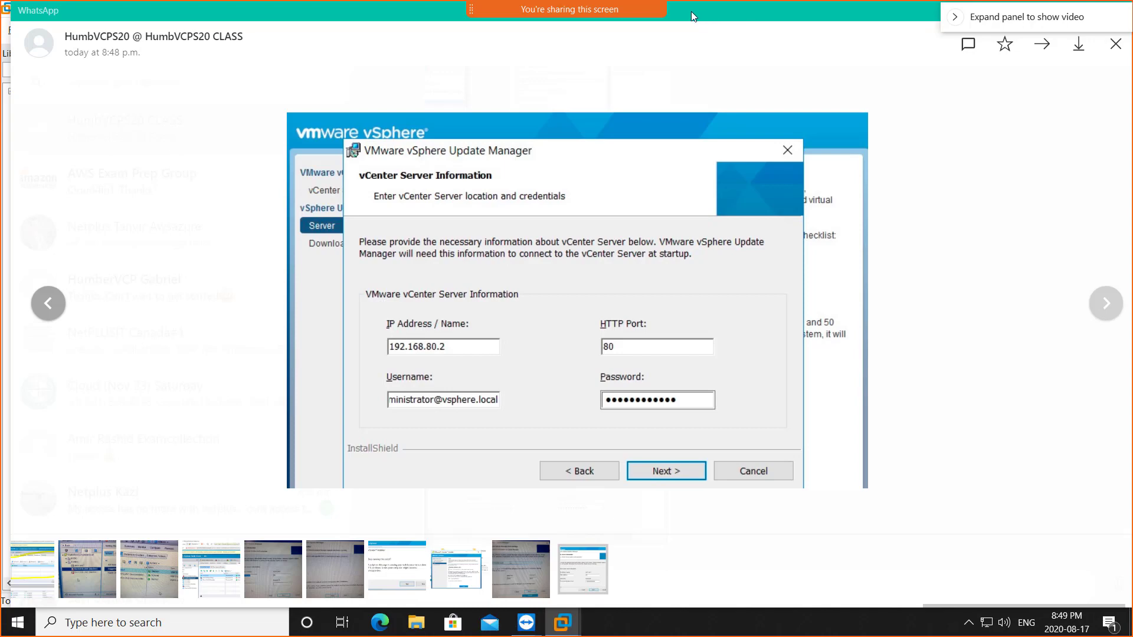
- Restore the WhatsApp viewer to a smaller window, revealing SQL Server setup's Installation Progress stage
{"action": "double_click", "coordinate": [691, 12]}
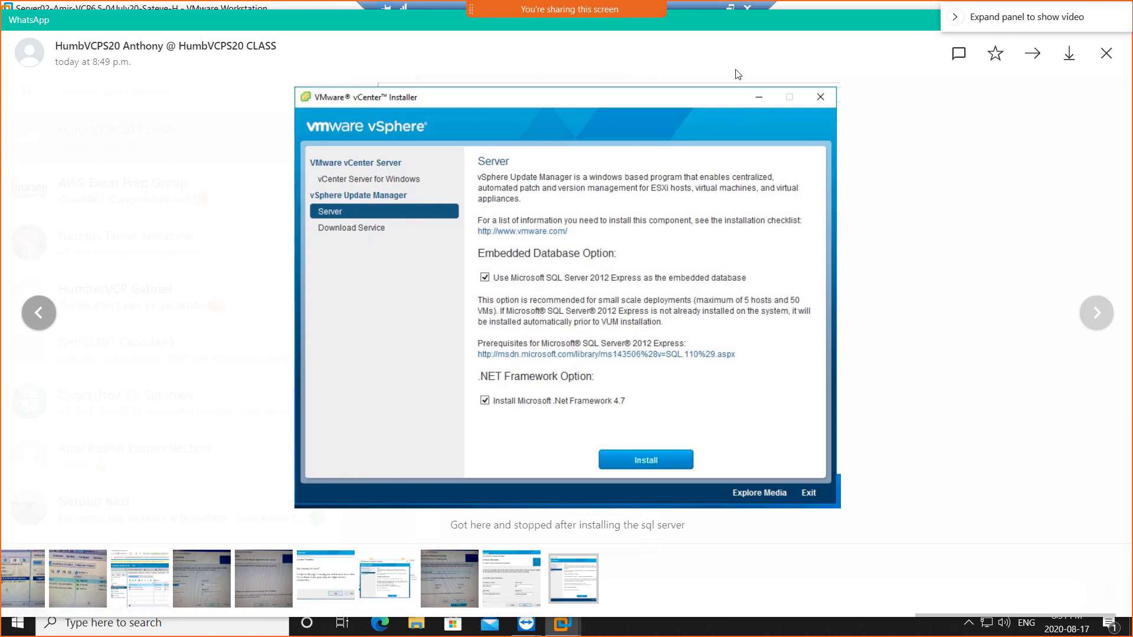
{"action": "double_click", "coordinate": [688, 21]}
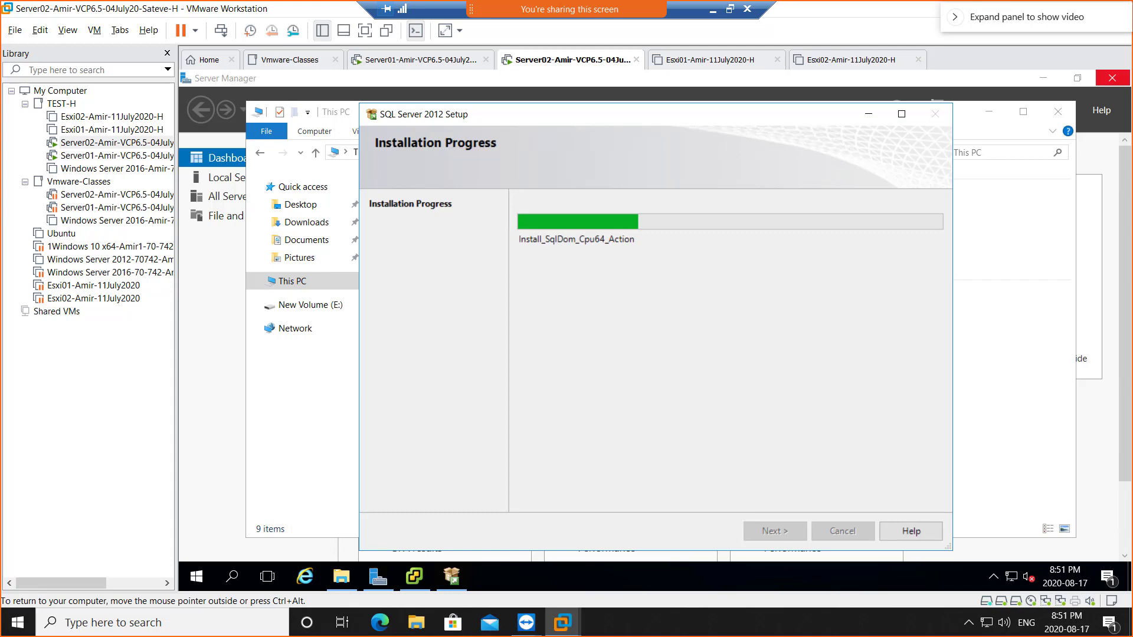
- Show the WhatsApp photo of vCenter Server Information with 192.168.226.131 and port 80
{"action": "left_click_drag", "start_coordinate": [1132, 18], "coordinate": [406, 2]}
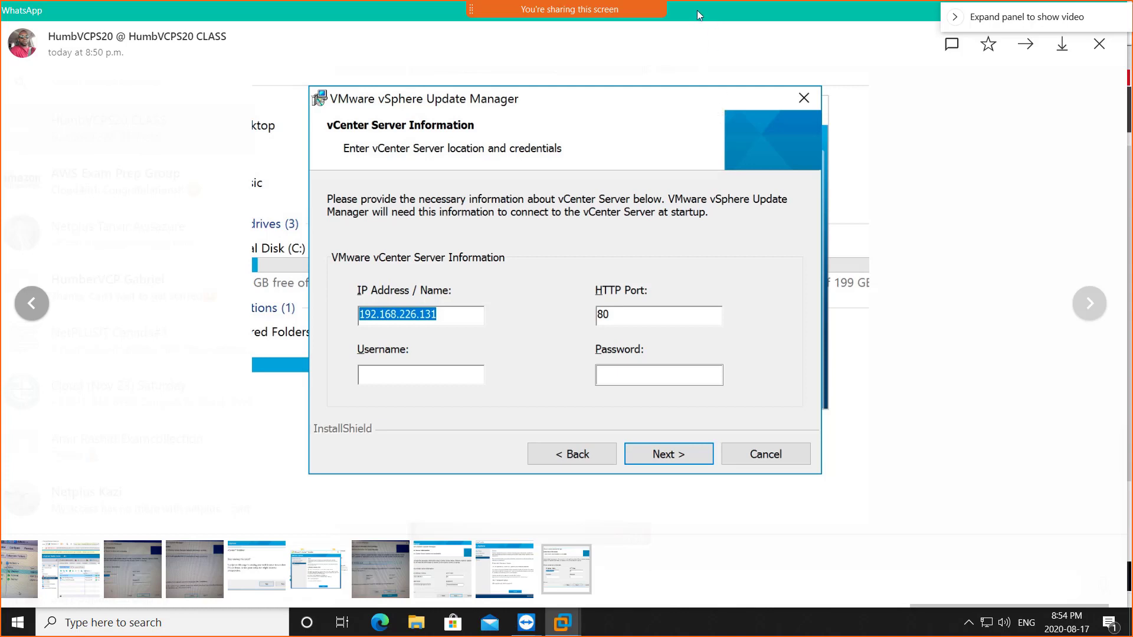
- Move WhatsApp to the right monitor, revealing the Update Manager Server page with embedded SQL Server 2012 Express
{"action": "left_click_drag", "start_coordinate": [696, 10], "coordinate": [1132, 12]}
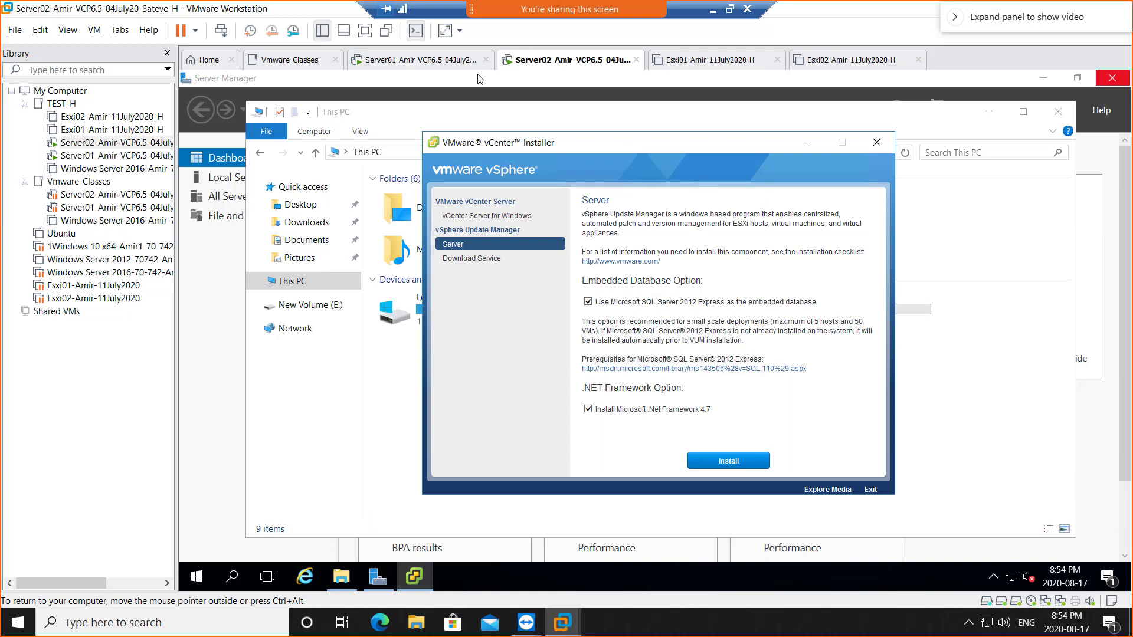
- Review the VM's Network Adapter and Network Adapter 2 settings, then cancel without changes
{"action": "right_click", "coordinate": [541, 69]}
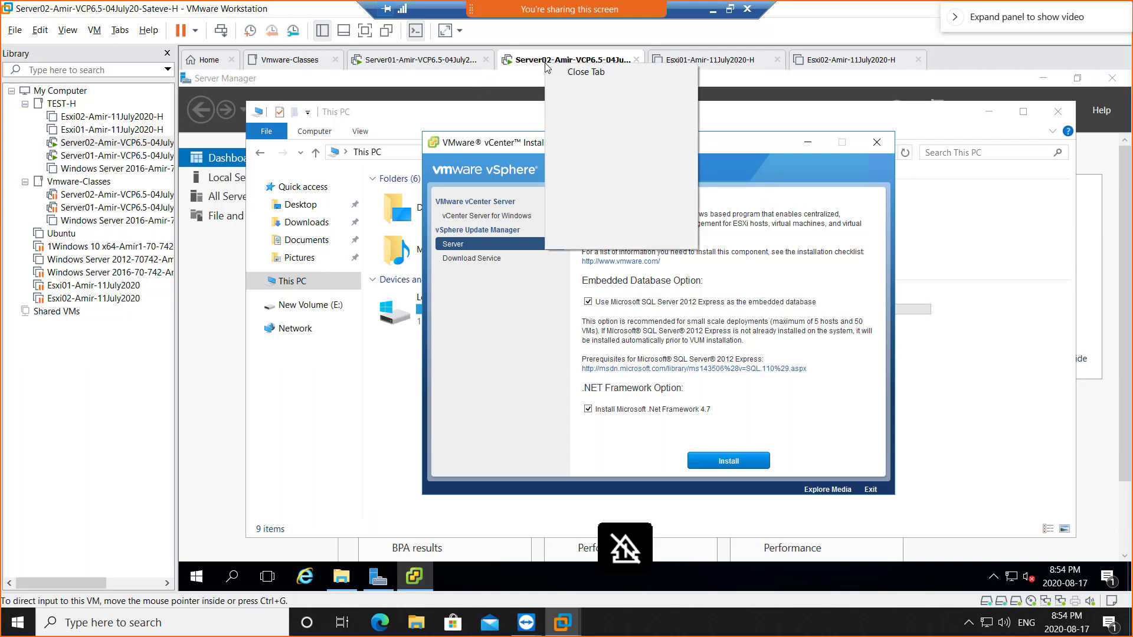
{"action": "left_click", "coordinate": [608, 240]}
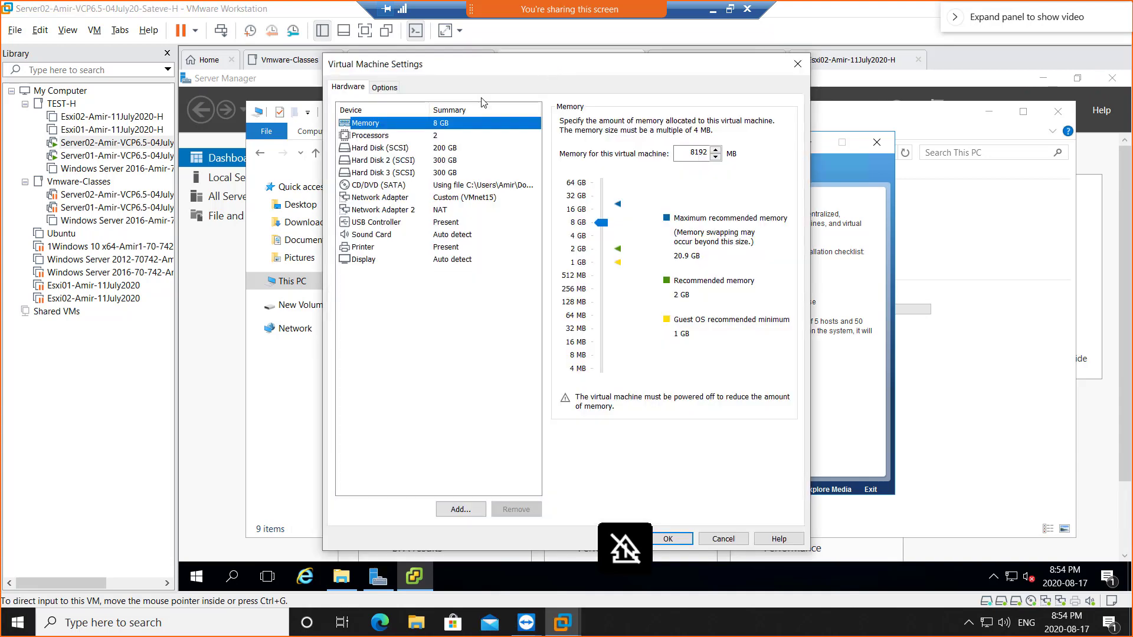
{"action": "left_click", "coordinate": [383, 201]}
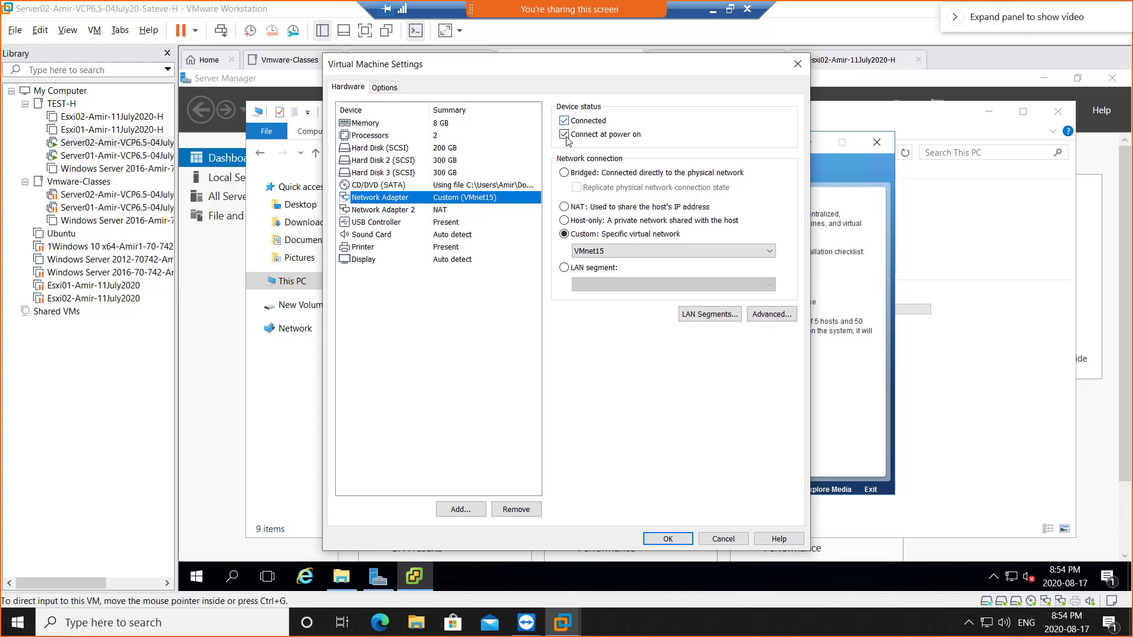
{"action": "left_click", "coordinate": [411, 211]}
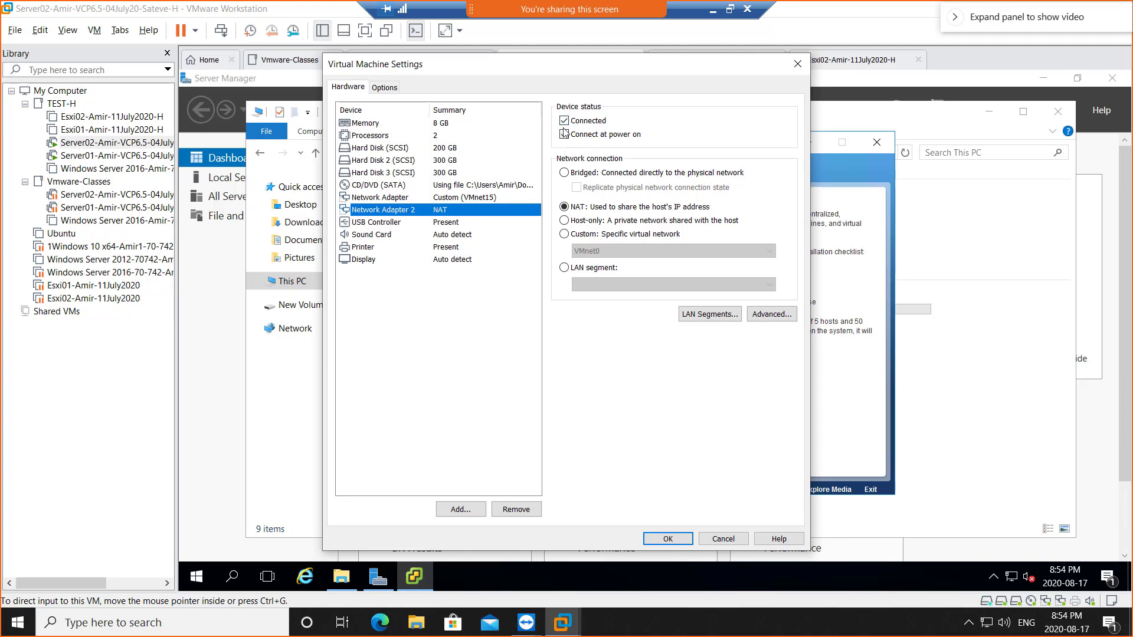
{"action": "left_click", "coordinate": [721, 539]}
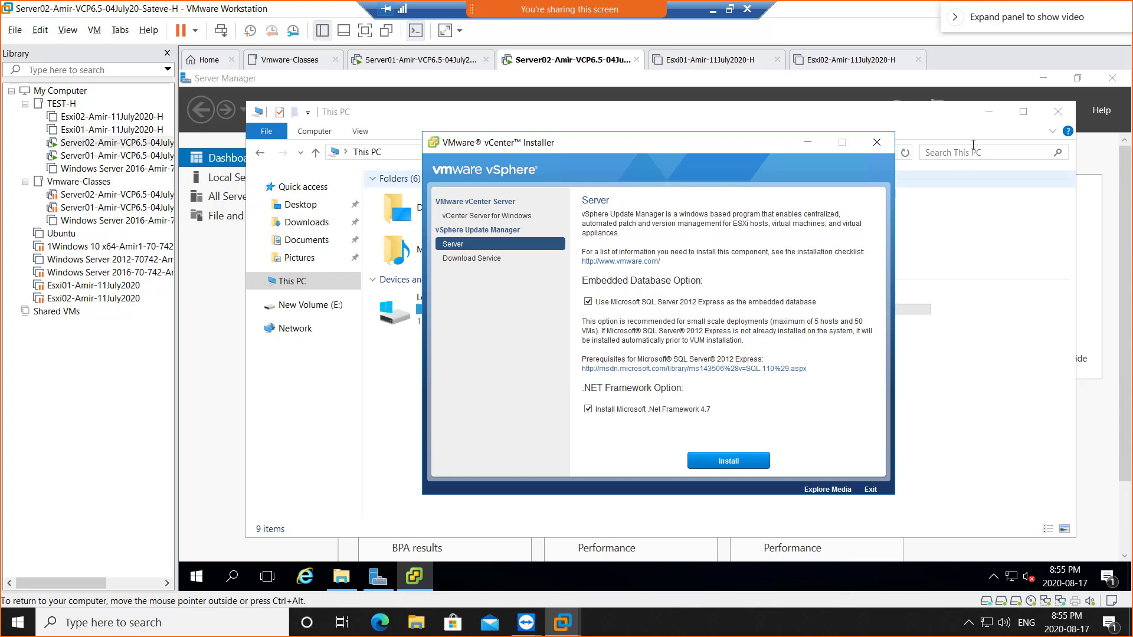
- Minimize File Explorer and Server Manager in the guest to leave only the vCenter Installer
{"action": "left_click", "coordinate": [990, 113]}
{"action": "left_click", "coordinate": [990, 112]}
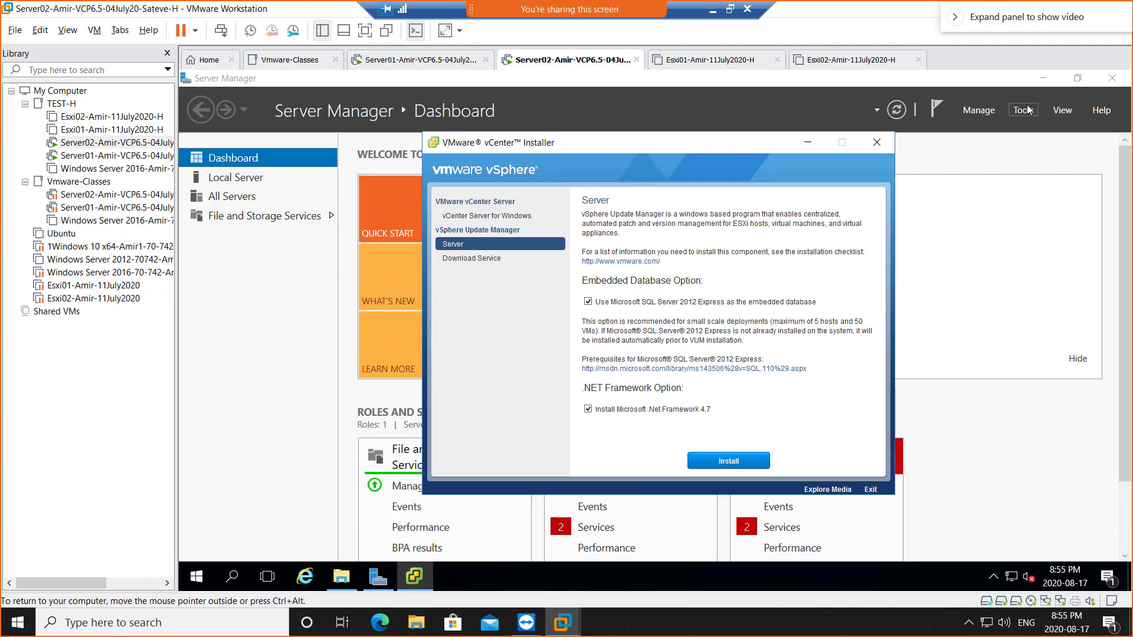
{"action": "left_click", "coordinate": [1041, 79]}
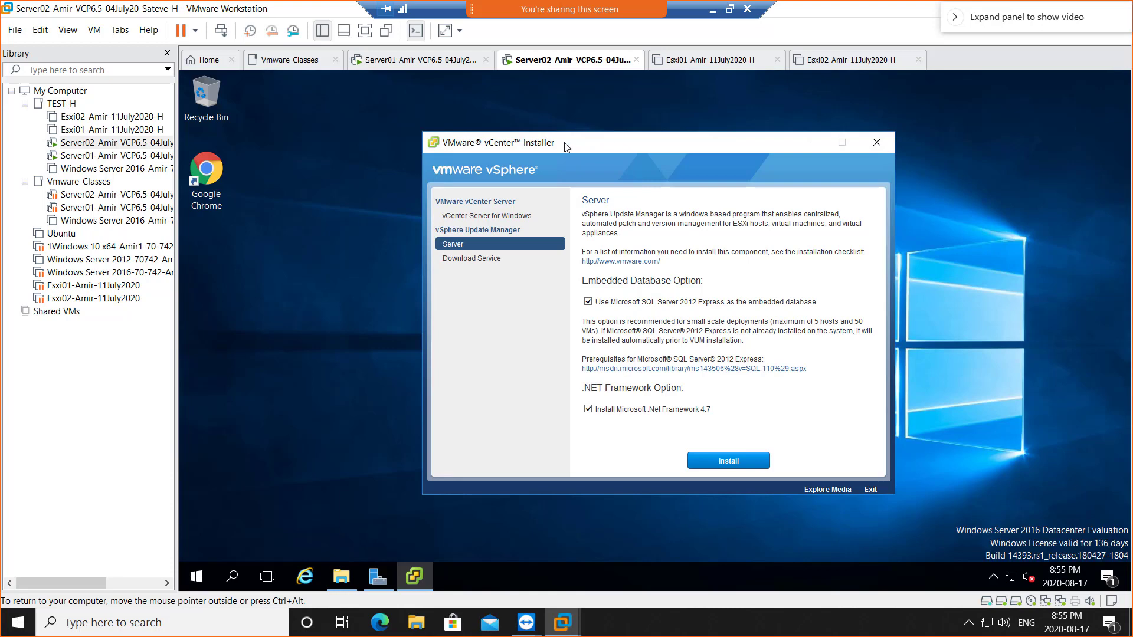
- Move the vCenter Installer aside and drag in the WhatsApp photo of the VMnet8 connection error
{"action": "left_click_drag", "start_coordinate": [564, 143], "coordinate": [630, 150]}
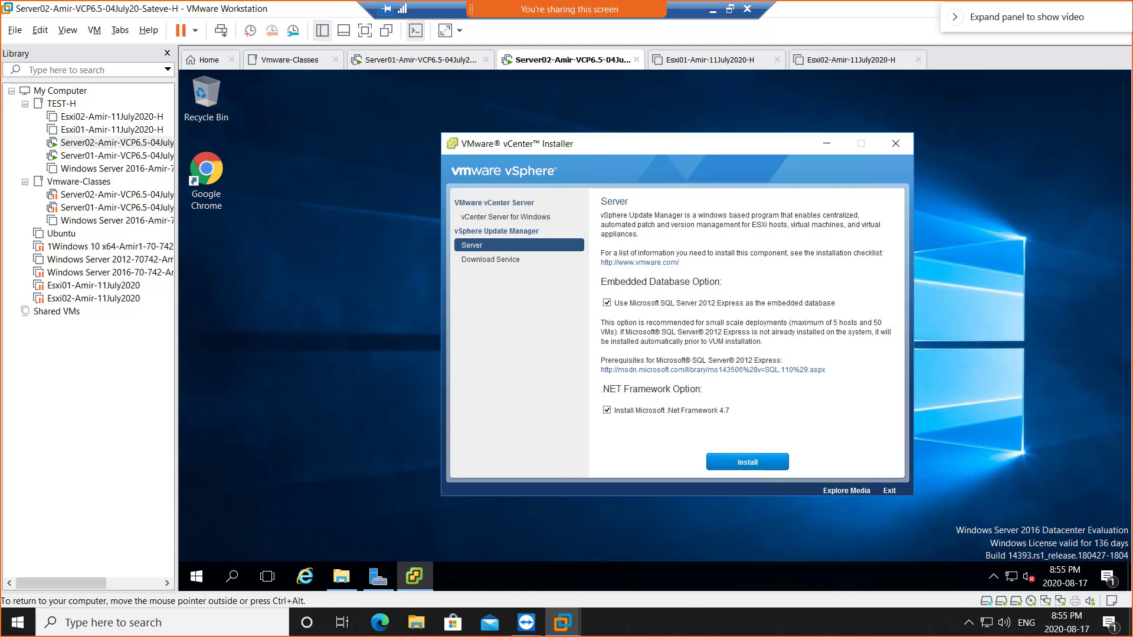
{"action": "left_click_drag", "start_coordinate": [1132, 2], "coordinate": [289, 35]}
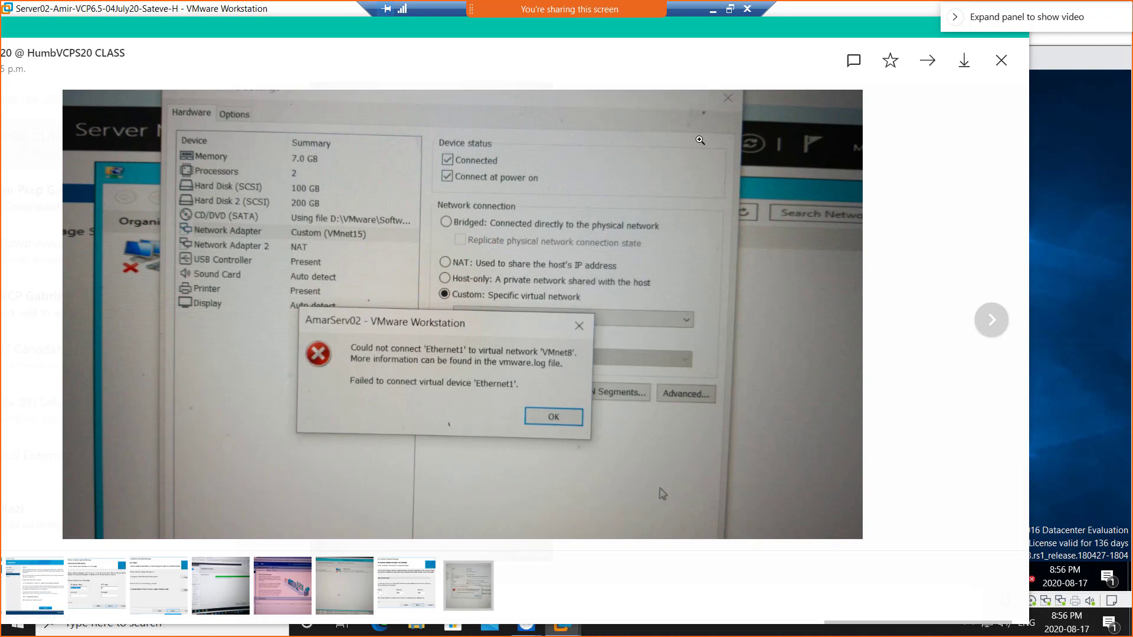
- Drag the WhatsApp error photo off to the right to reveal the Update Manager Server page
{"action": "left_click_drag", "start_coordinate": [559, 30], "coordinate": [1132, 68]}
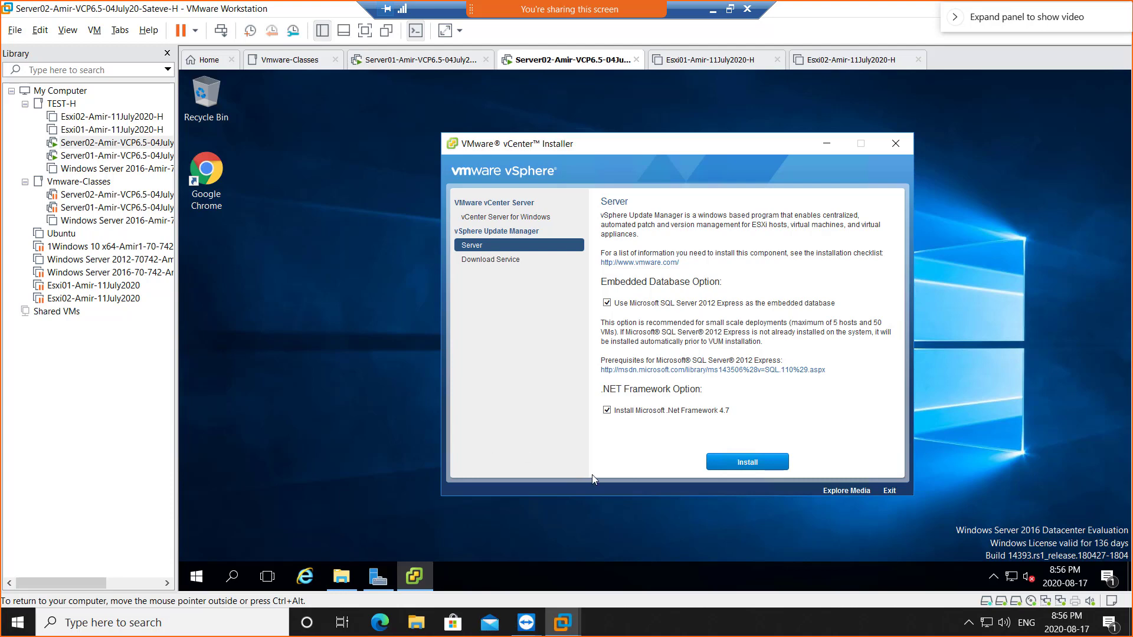
- Launch the vSphere Update Manager install and confirm English (United States) as the language
{"action": "left_click", "coordinate": [753, 464]}
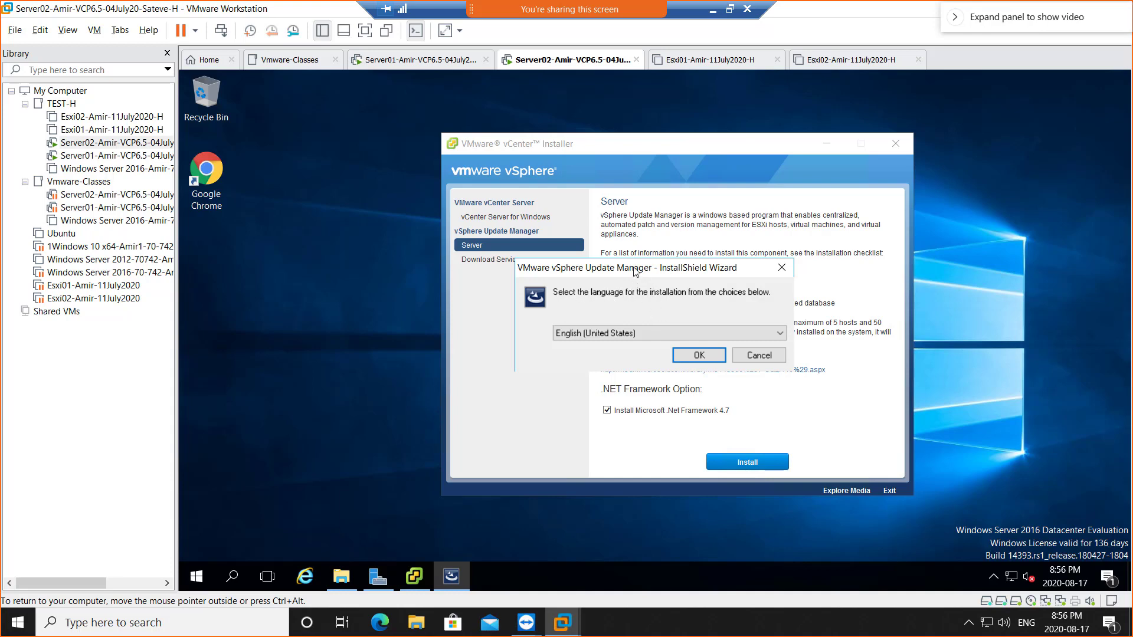
{"action": "left_click_drag", "start_coordinate": [635, 274], "coordinate": [686, 236]}
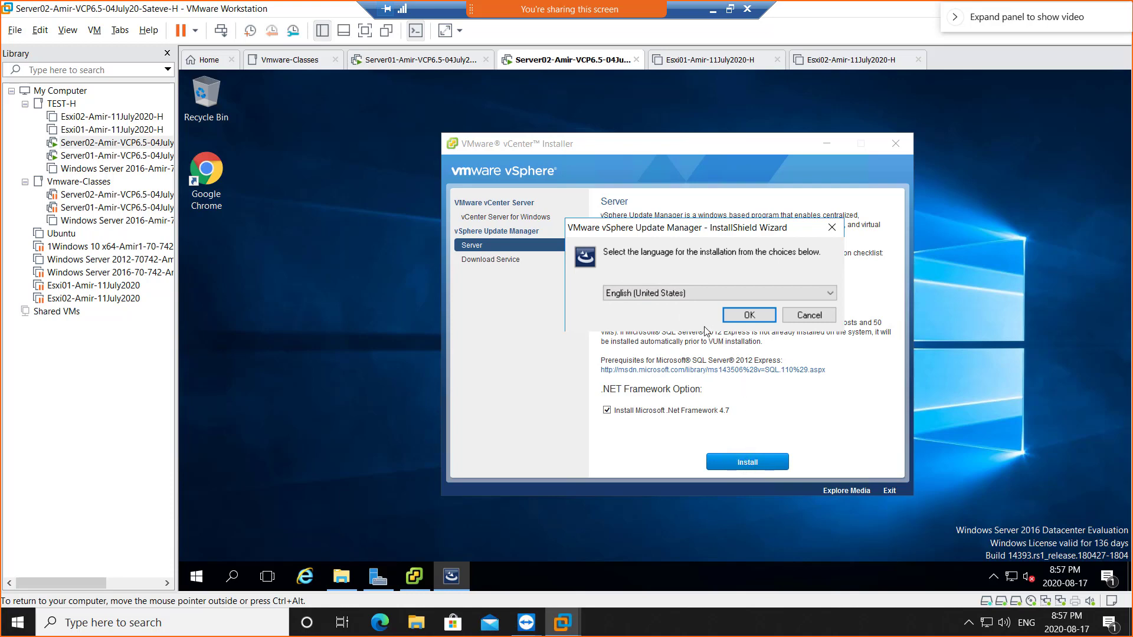
{"action": "left_click", "coordinate": [749, 318]}
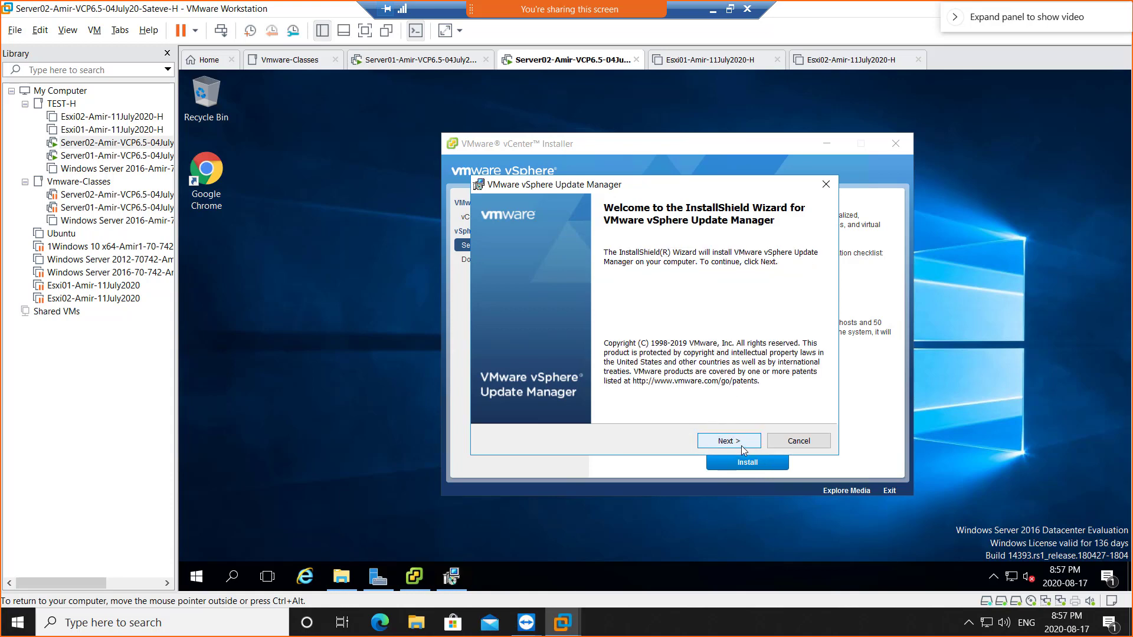
- Accept the Update Manager license terms and advance past Support Information to vCenter Server Information
{"action": "left_click", "coordinate": [726, 442]}
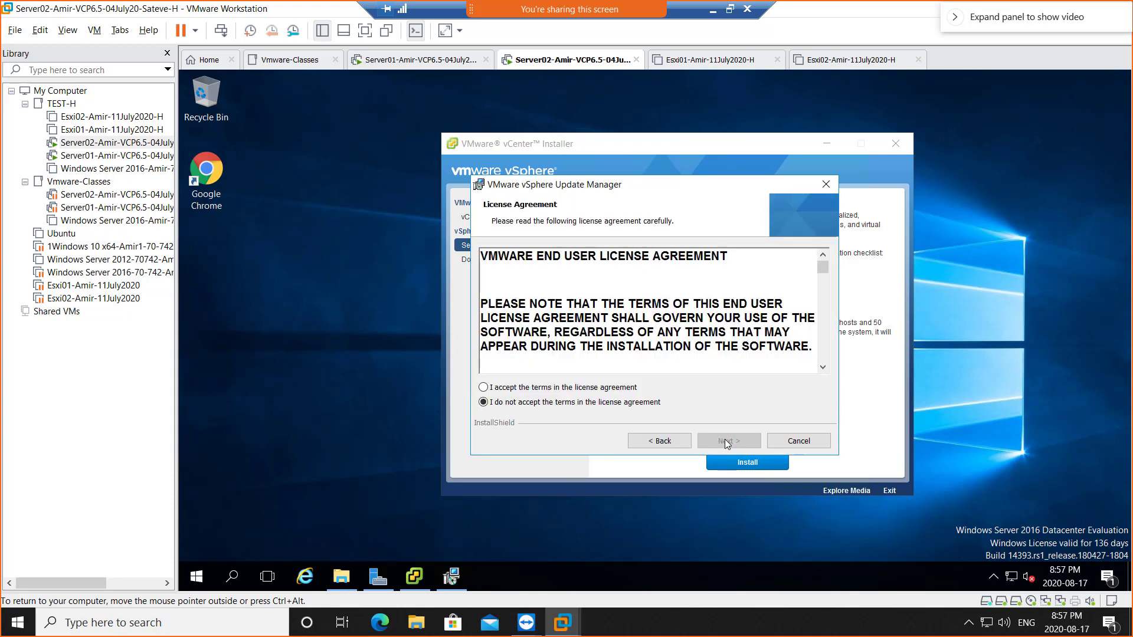
{"action": "left_click", "coordinate": [574, 392]}
{"action": "left_click", "coordinate": [721, 444]}
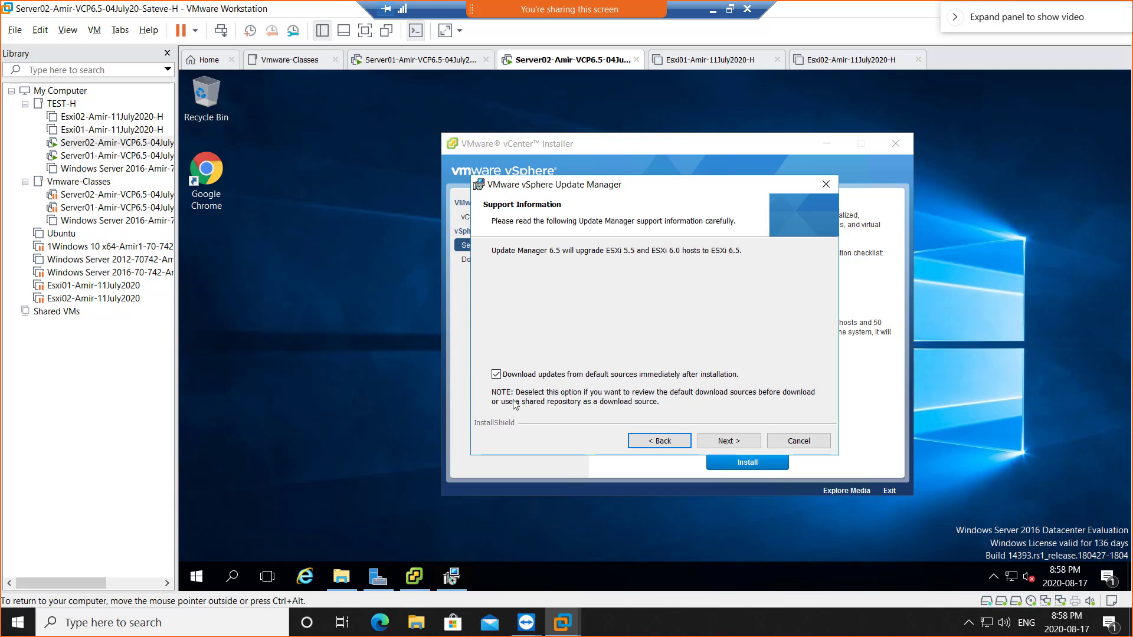
{"action": "left_click", "coordinate": [739, 449]}
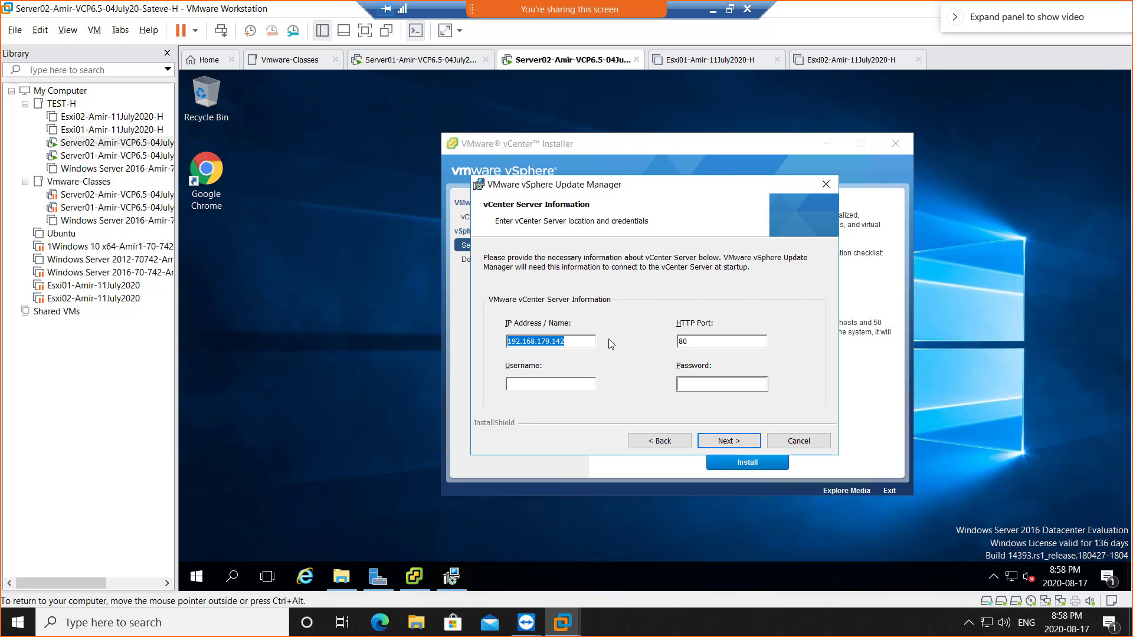
- Point Update Manager at vCenter 192.168.200.2 with the SSO administrator username and password, then continue
{"action": "left_click", "coordinate": [582, 341]}
{"action": "key", "text": "BackSpace"}
{"action": "key", "text": "BackSpace"}
{"action": "key", "text": "BackSpace"}
{"action": "key", "text": "BackSpace"}
{"action": "key", "text": "BackSpace"}
{"action": "key", "text": "BackSpace"}
{"action": "key", "text": "BackSpace"}
{"action": "type", "text": "200.2"}
{"action": "left_click", "coordinate": [527, 383]}
{"action": "type", "text": "Administ"}
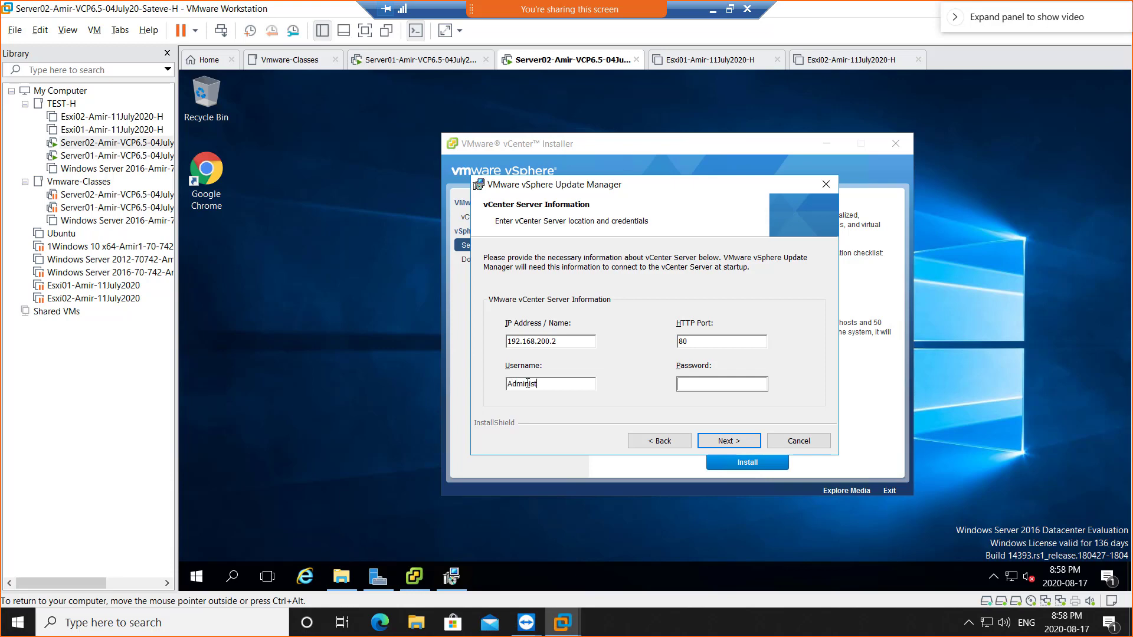
{"action": "type", "text": "rator@vsphere.local"}
{"action": "key", "text": "Tab"}
{"action": "type", "text": "•••••"}
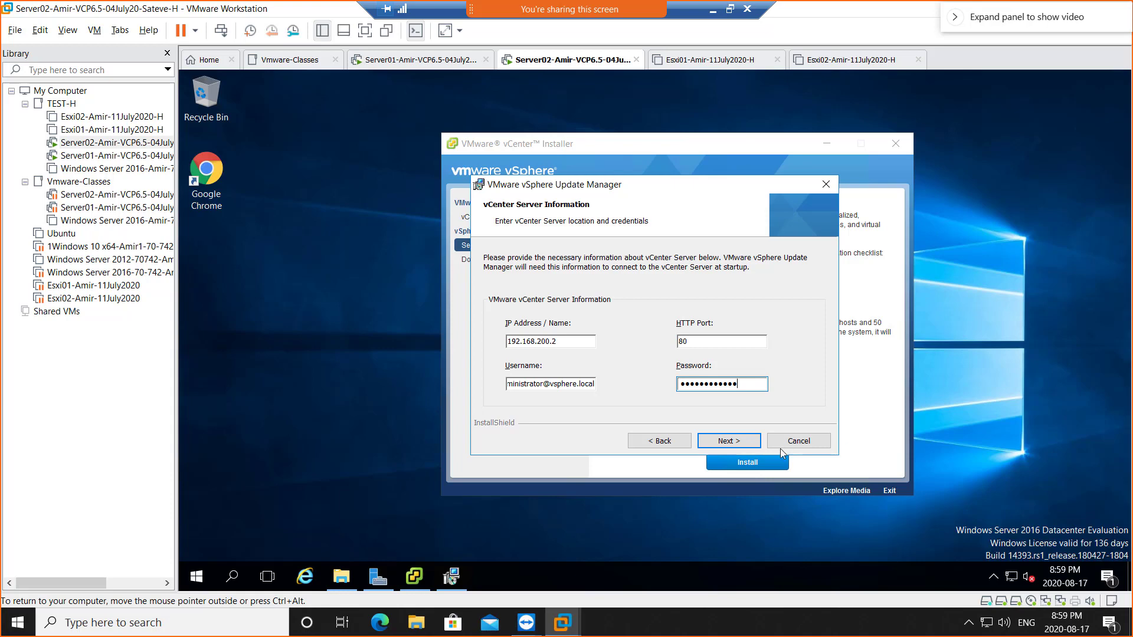
{"action": "left_click", "coordinate": [731, 446]}
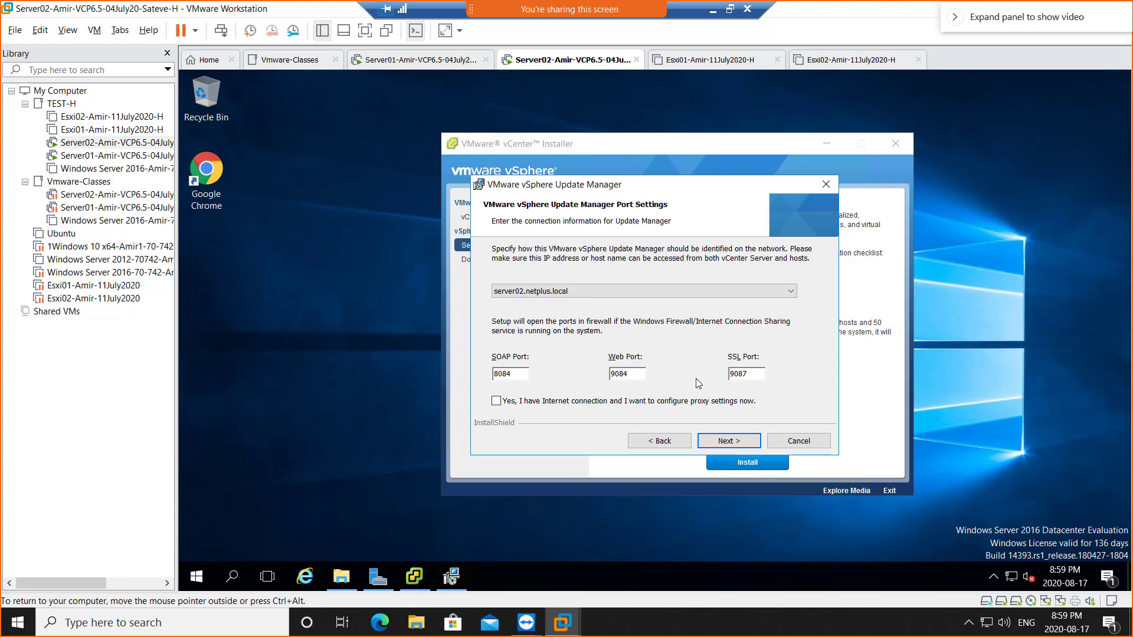
- Reposition the wizard and keep default ports SOAP 8084, Web 9084, SSL 9087
{"action": "left_click_drag", "start_coordinate": [649, 188], "coordinate": [939, 180]}
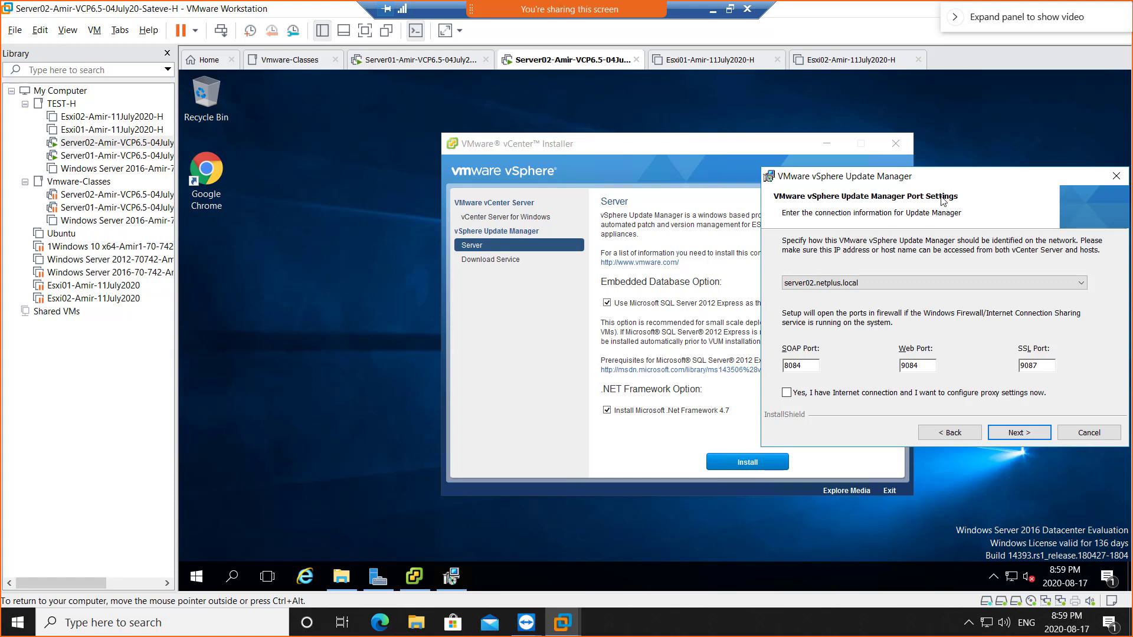
{"action": "left_click_drag", "start_coordinate": [948, 180], "coordinate": [645, 157]}
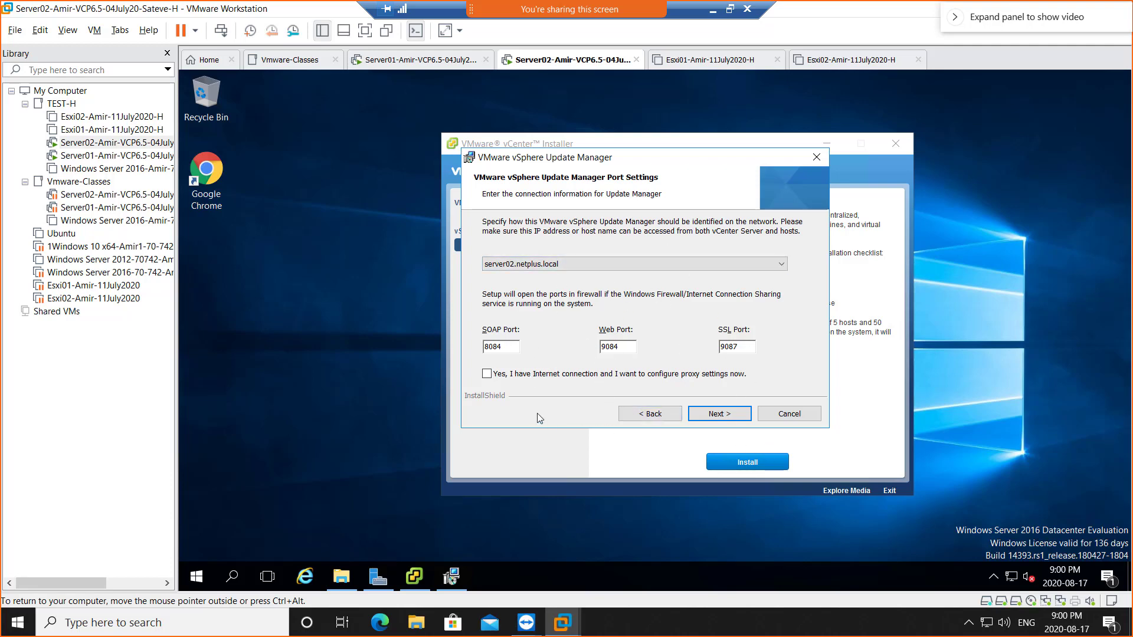
{"action": "left_click", "coordinate": [721, 416]}
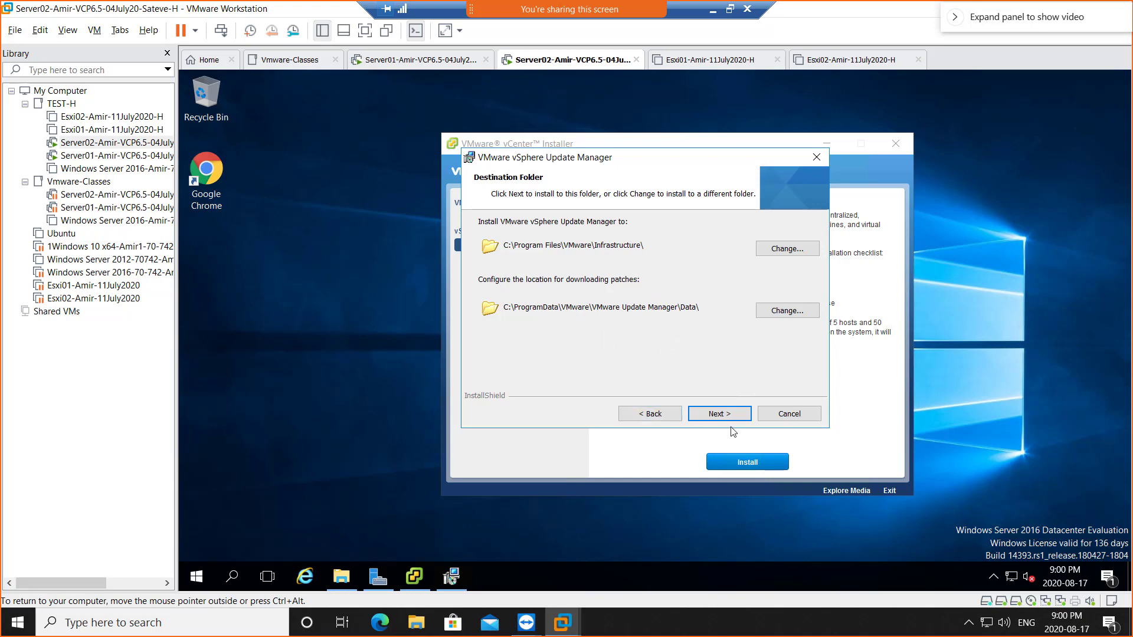
- Accept the default destination folders, run the Update Manager installation, and click Finish when complete
{"action": "left_click", "coordinate": [714, 420]}
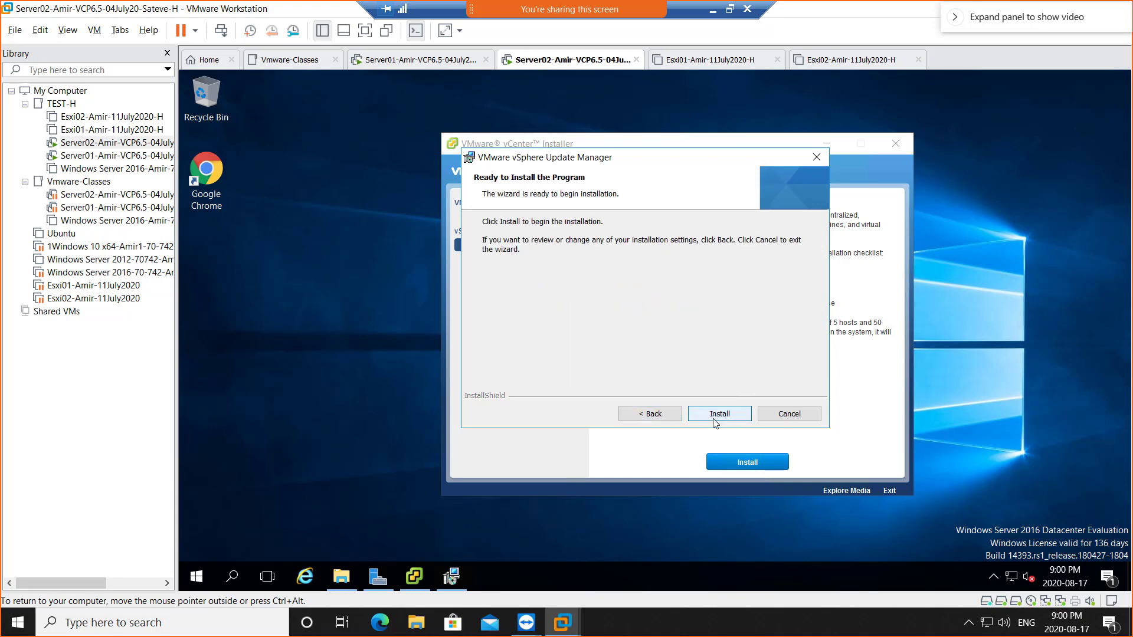
{"action": "left_click", "coordinate": [719, 420]}
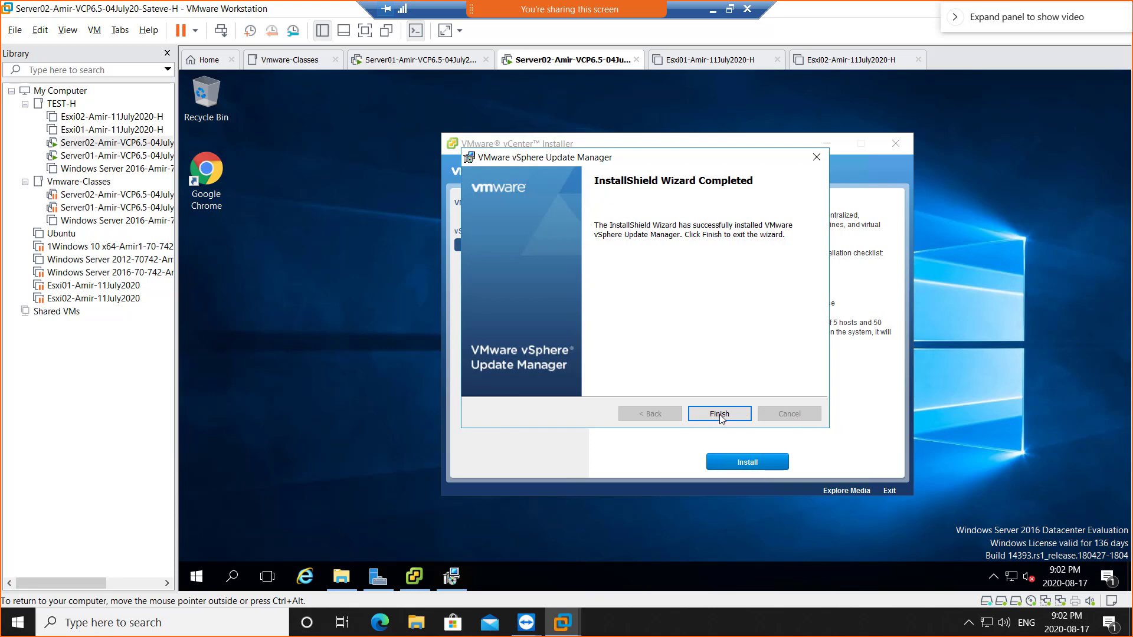
{"action": "left_click", "coordinate": [720, 414]}
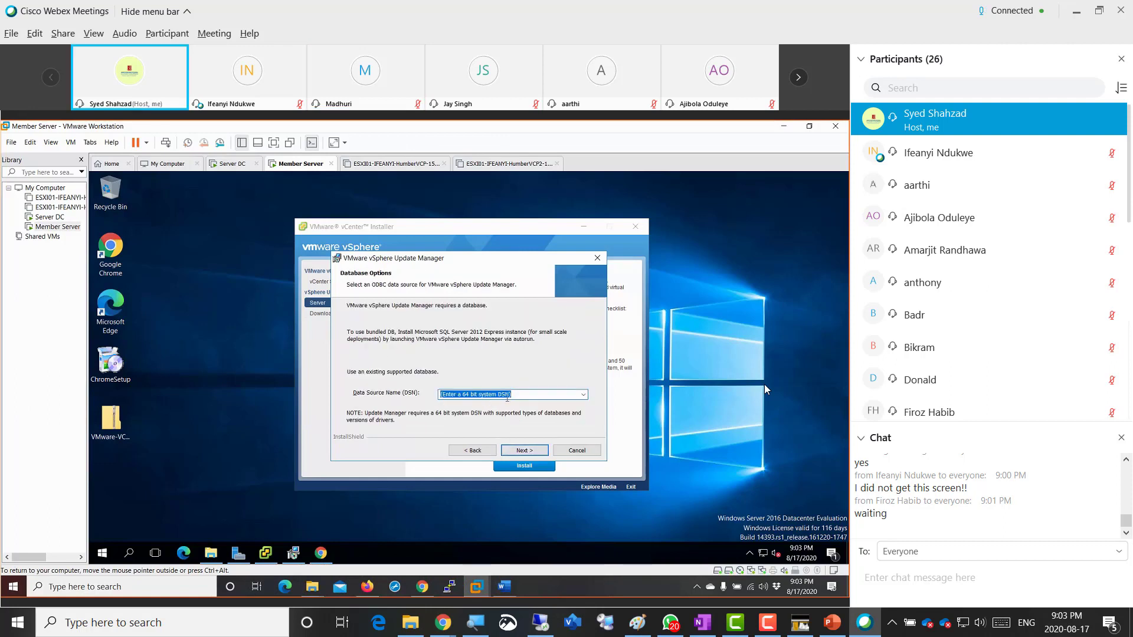
- Attempt to pass Database Options, dismiss the missing 64-bit DSN error, and retry
{"action": "left_click", "coordinate": [531, 449]}
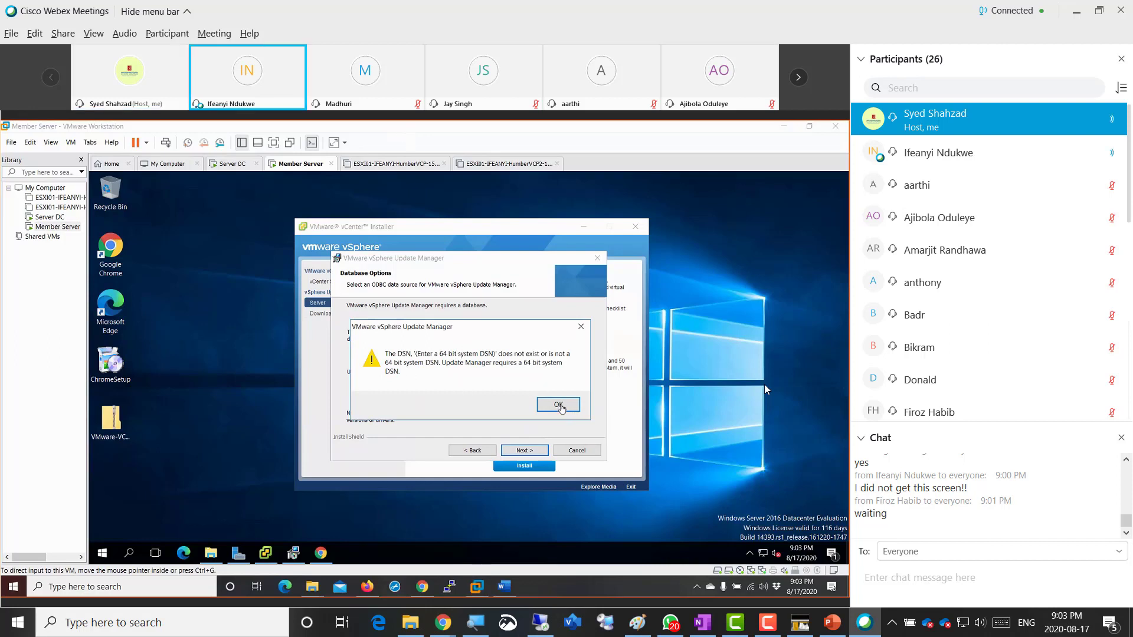
{"action": "left_click", "coordinate": [561, 405]}
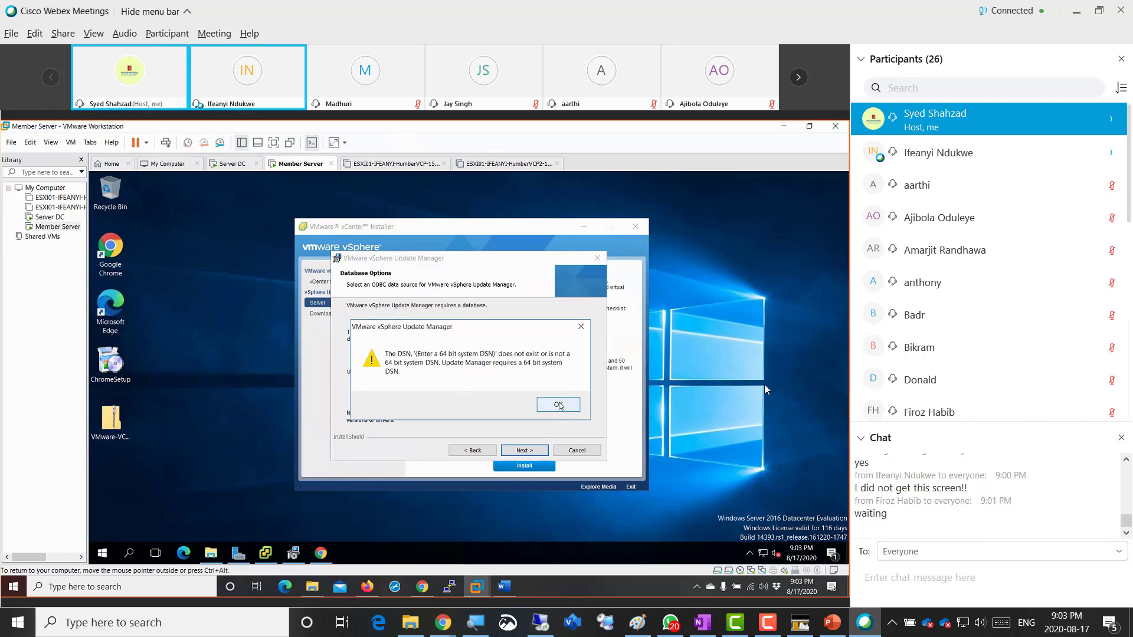
{"action": "left_click", "coordinate": [559, 405]}
{"action": "left_click", "coordinate": [471, 452]}
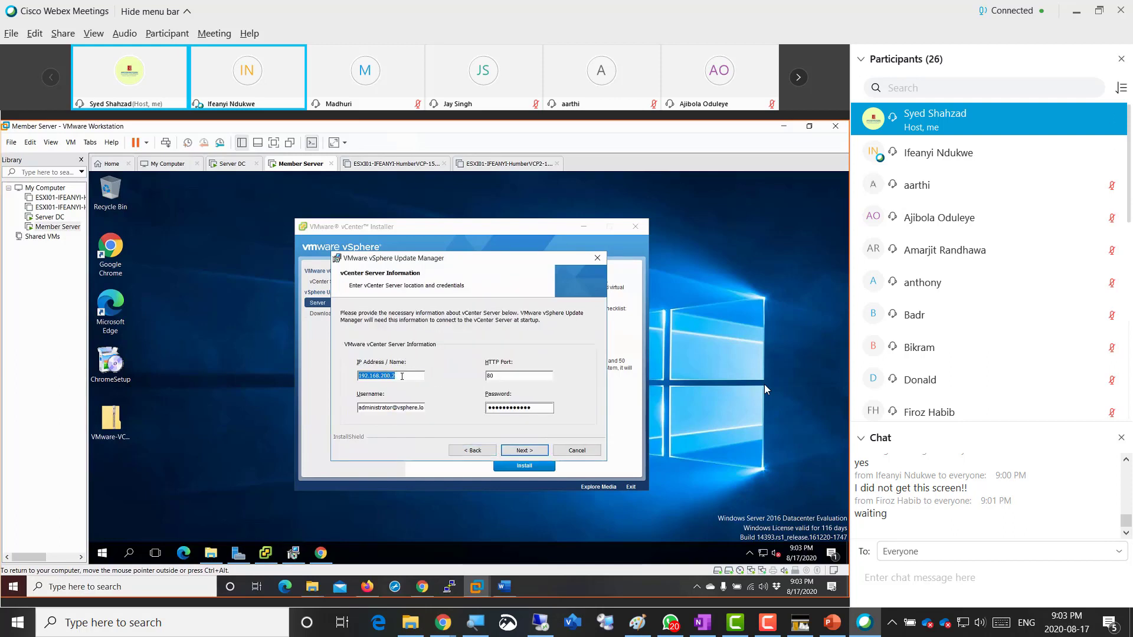
{"action": "left_click", "coordinate": [493, 406]}
{"action": "left_click", "coordinate": [526, 450]}
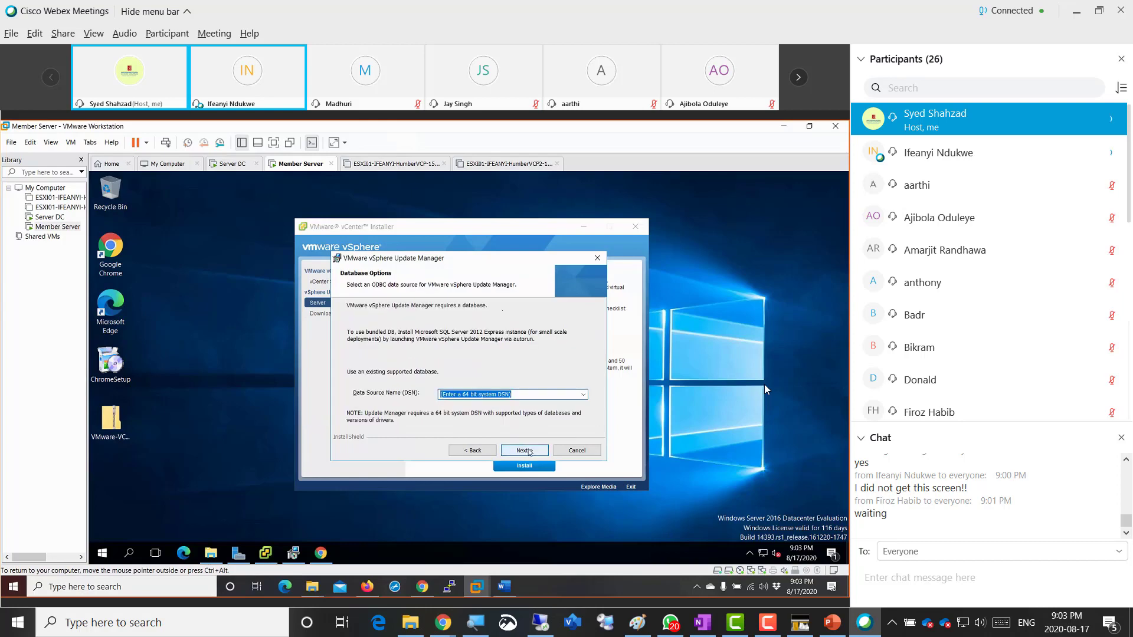
- Step the wizard back through vCenter, support and license pages to the Welcome page
{"action": "left_click", "coordinate": [473, 450]}
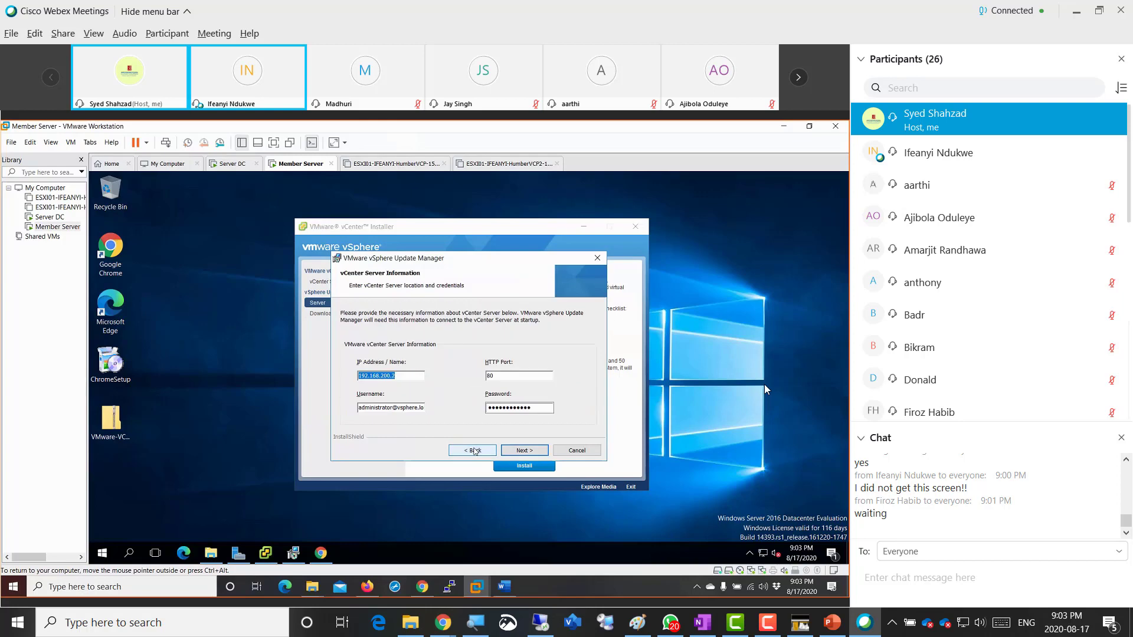
{"action": "left_click", "coordinate": [472, 451]}
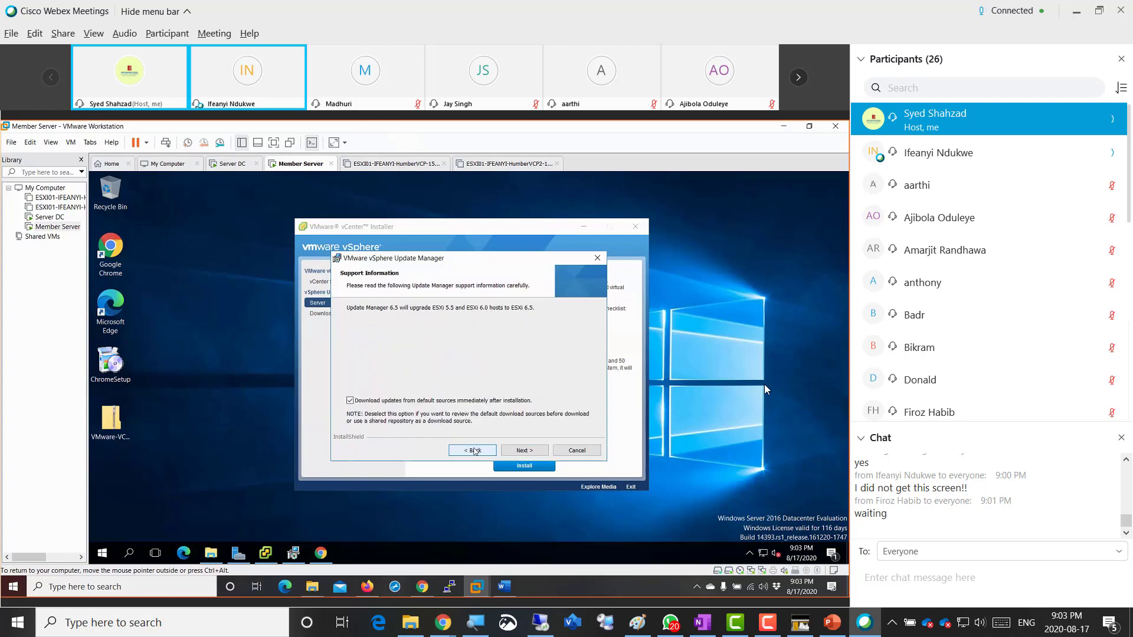
{"action": "left_click", "coordinate": [473, 450]}
{"action": "left_click", "coordinate": [472, 451]}
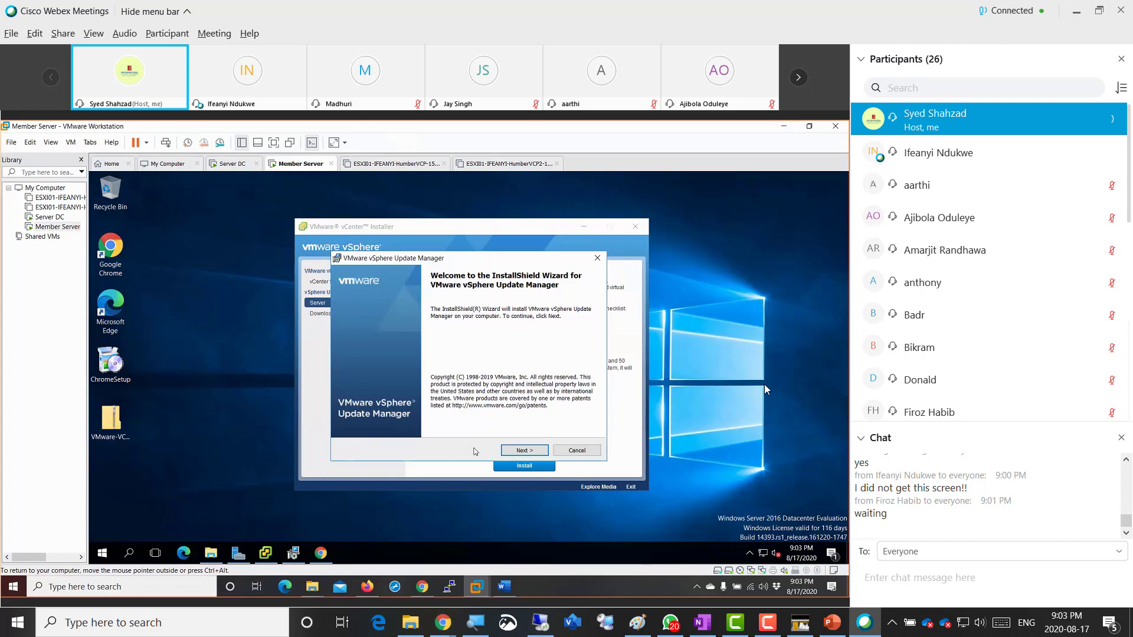
- Move the wizard aside and browse the guest Start menu's recently added SQL Server entries
{"action": "left_click_drag", "start_coordinate": [441, 263], "coordinate": [583, 256]}
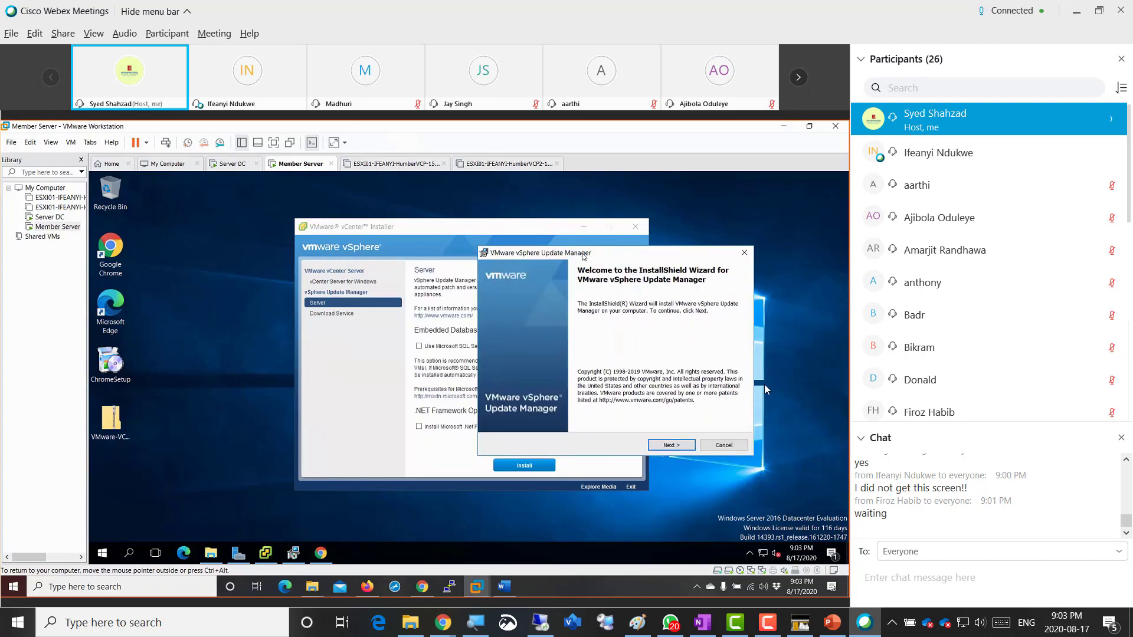
{"action": "left_click", "coordinate": [102, 553]}
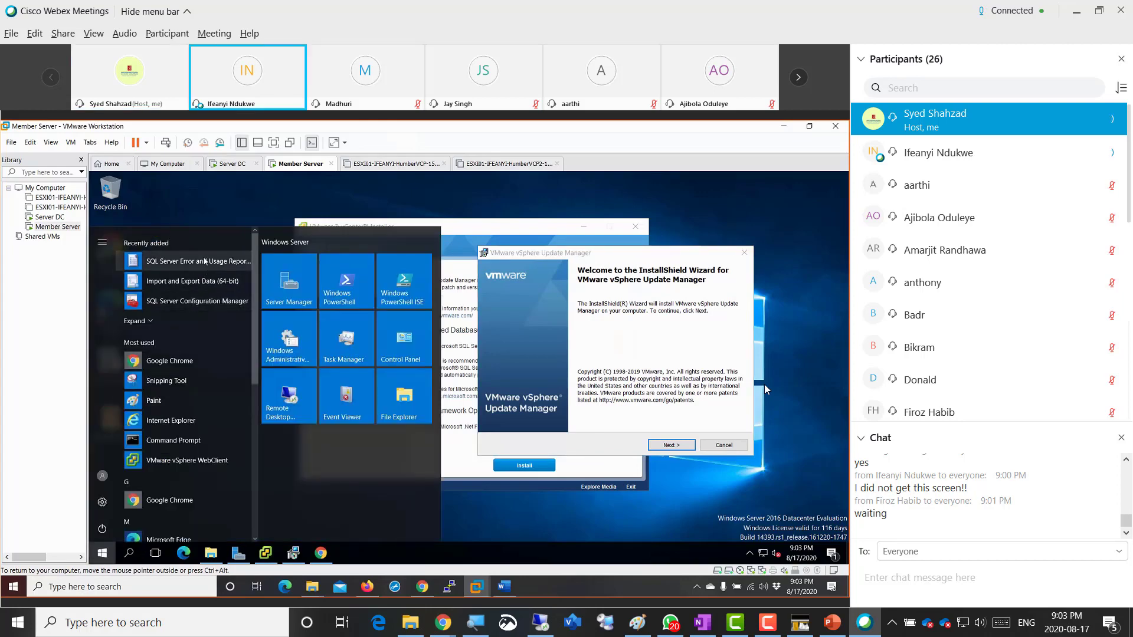
{"action": "scroll", "coordinate": [174, 414], "scroll_direction": "down", "scroll_amount": 5}
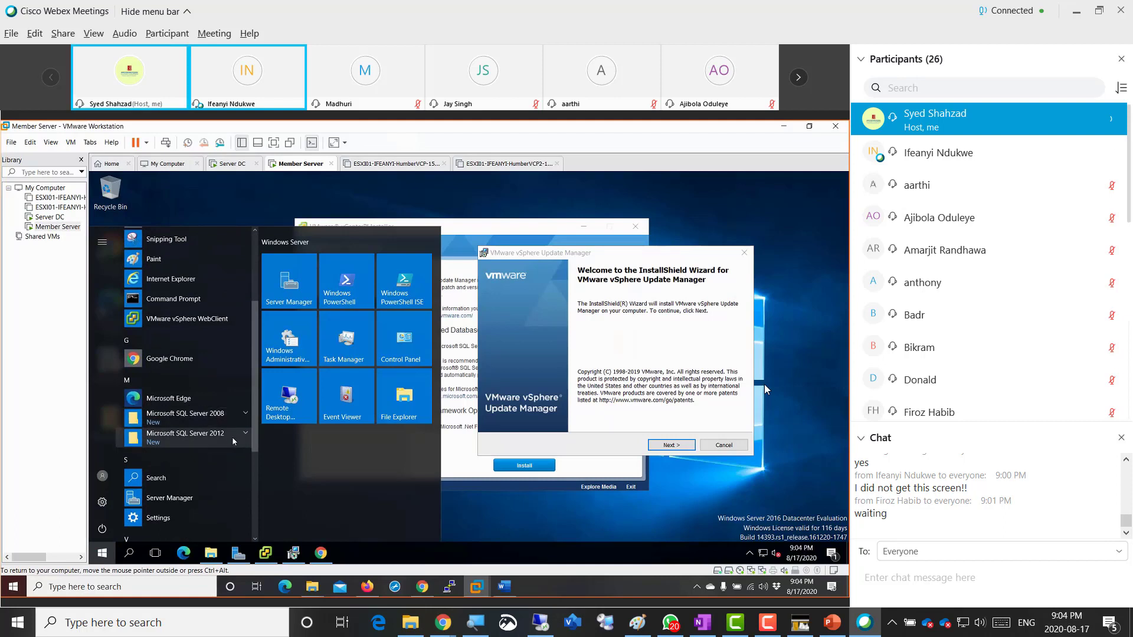
{"action": "scroll", "coordinate": [195, 389], "scroll_direction": "up", "scroll_amount": 5}
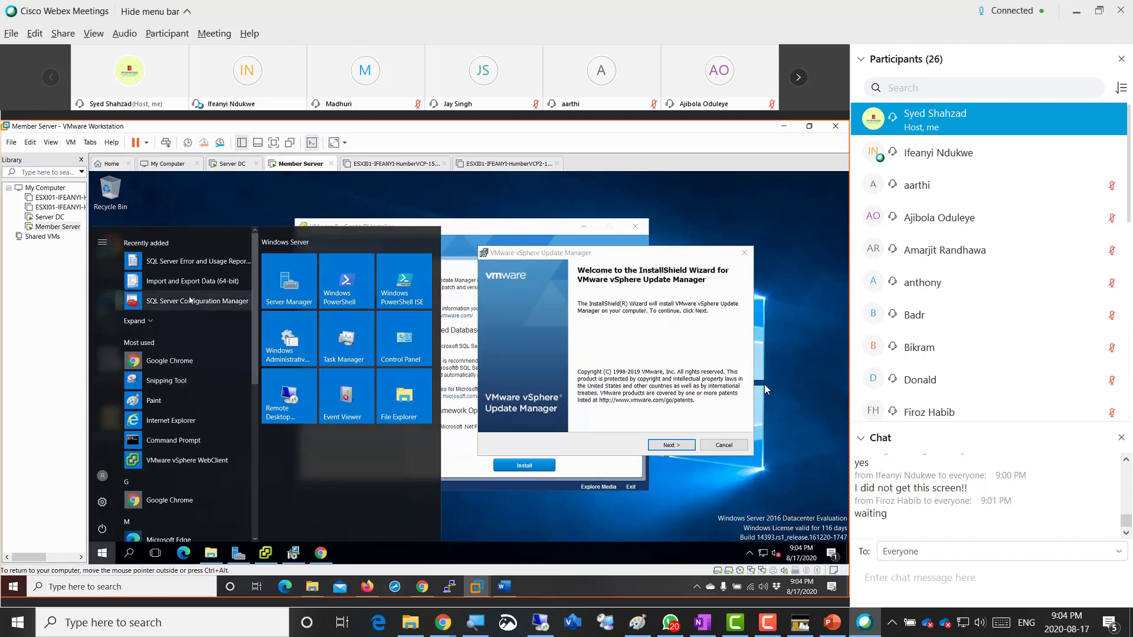
{"action": "left_click", "coordinate": [181, 331]}
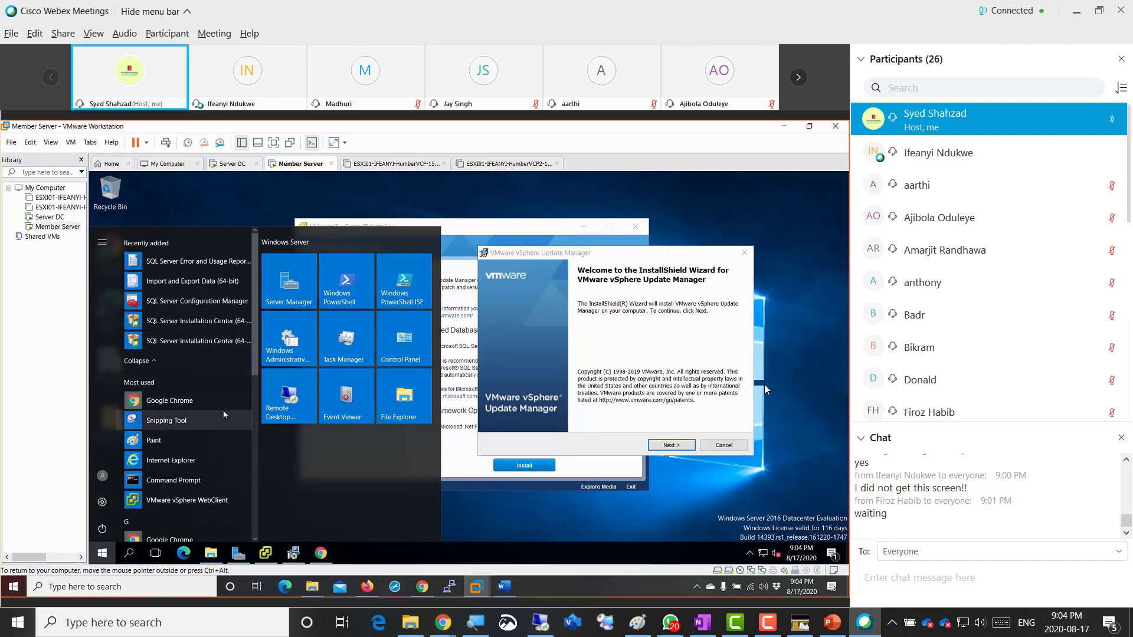
{"action": "left_click", "coordinate": [463, 328]}
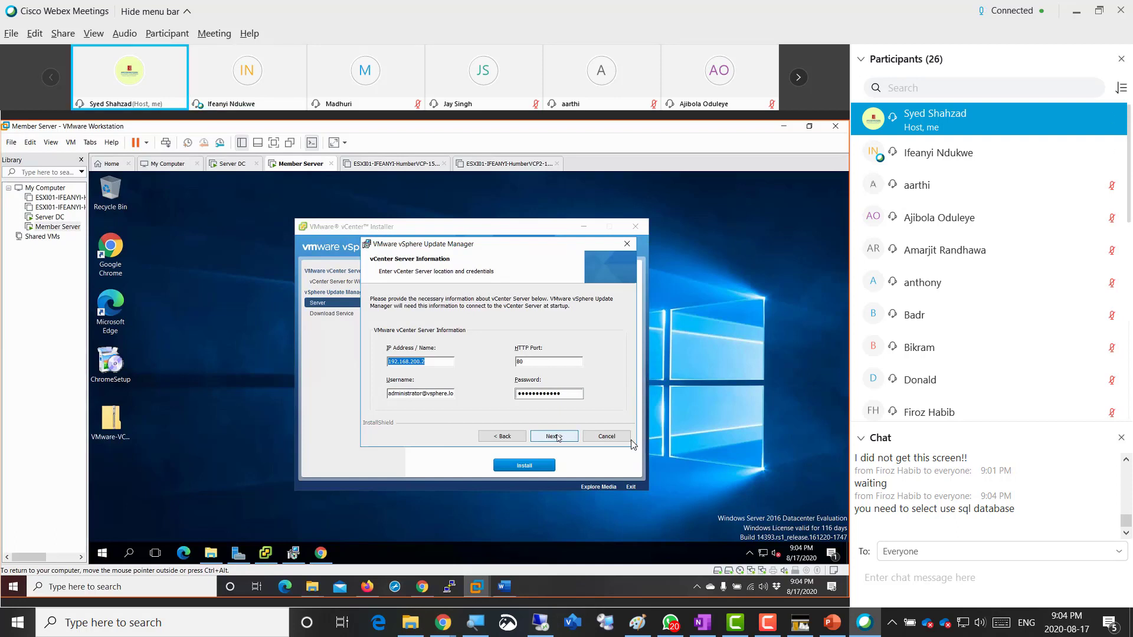
- Advance the Update Manager wizard past vCenter Server Information to Database Options, which asks for a 64-bit DSN
{"action": "left_click", "coordinate": [559, 437]}
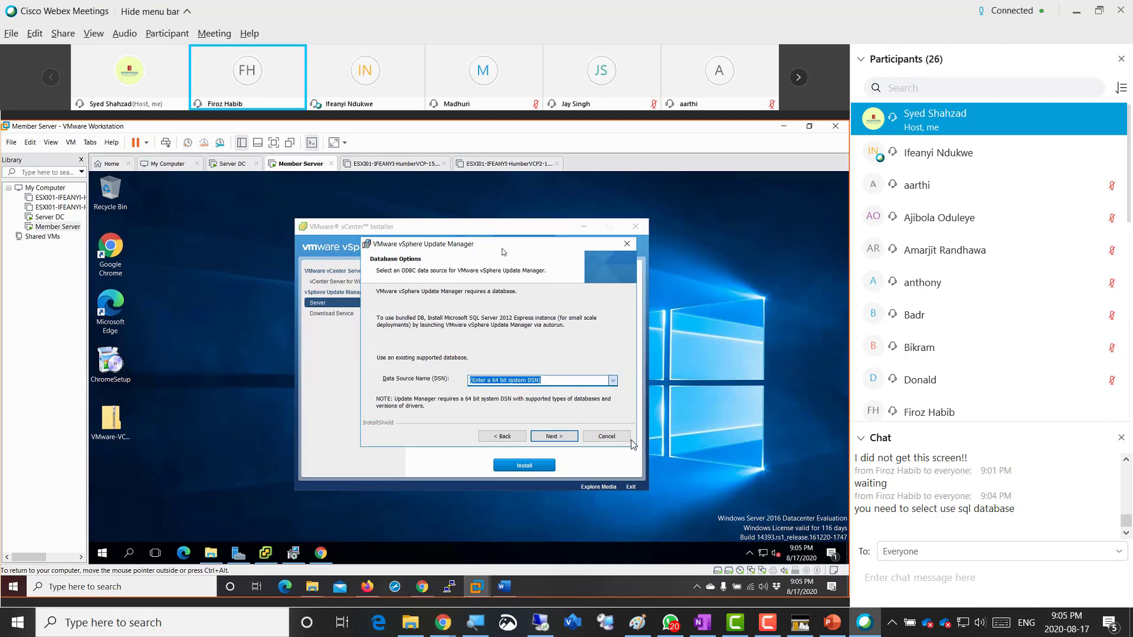
{"action": "left_click", "coordinate": [502, 438]}
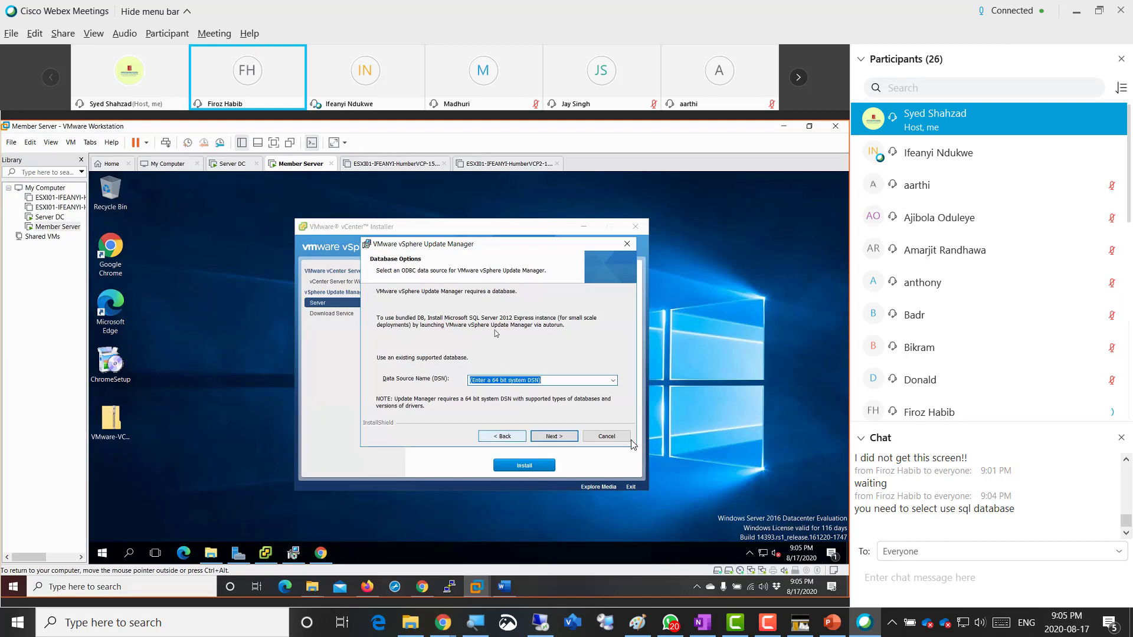
{"action": "left_click_drag", "start_coordinate": [390, 362], "coordinate": [206, 322]}
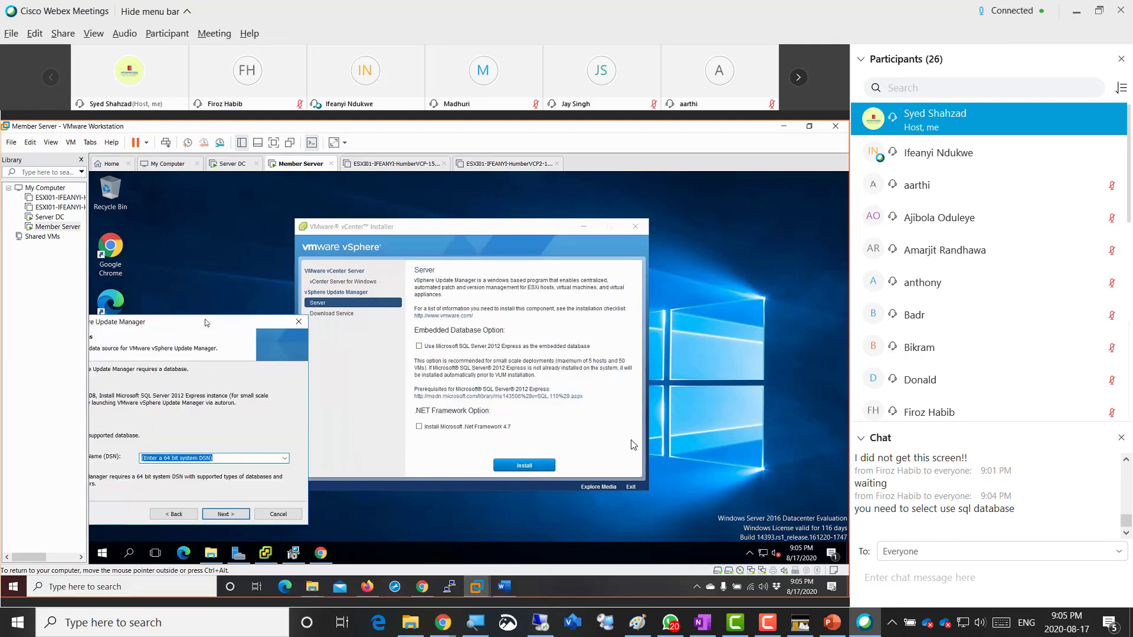
{"action": "left_click", "coordinate": [419, 346]}
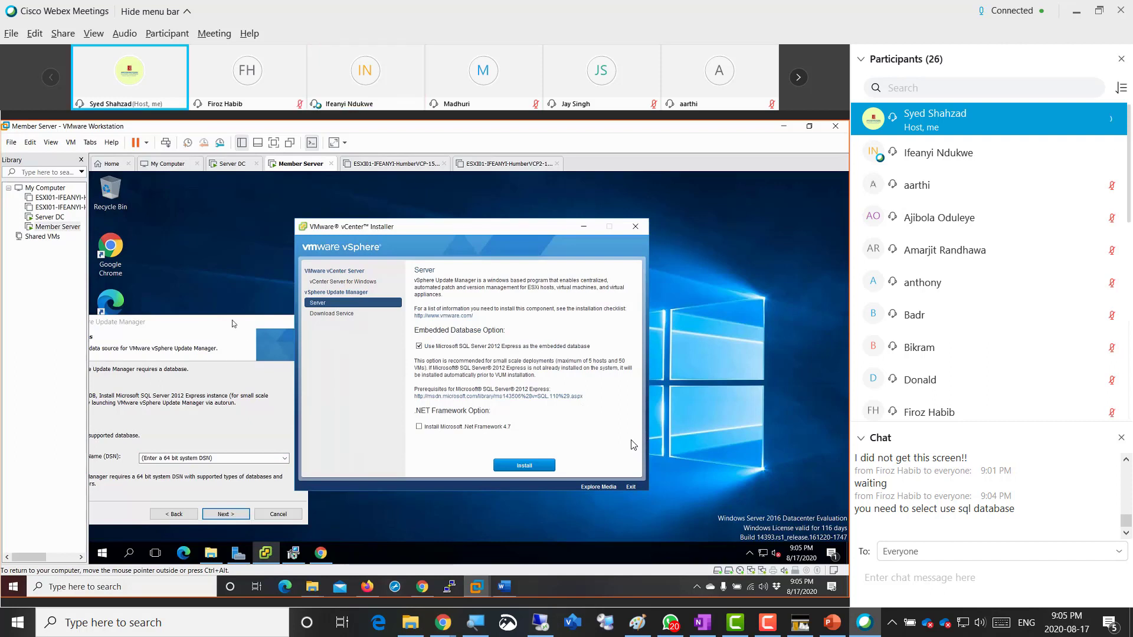
{"action": "left_click", "coordinate": [293, 518]}
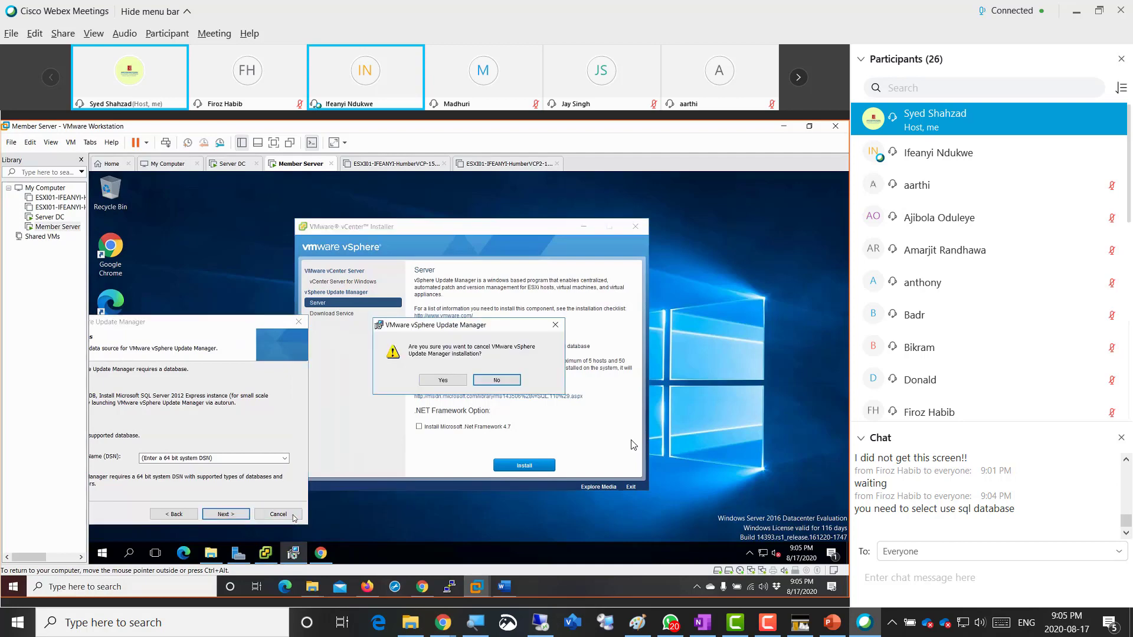
{"action": "left_click", "coordinate": [438, 381]}
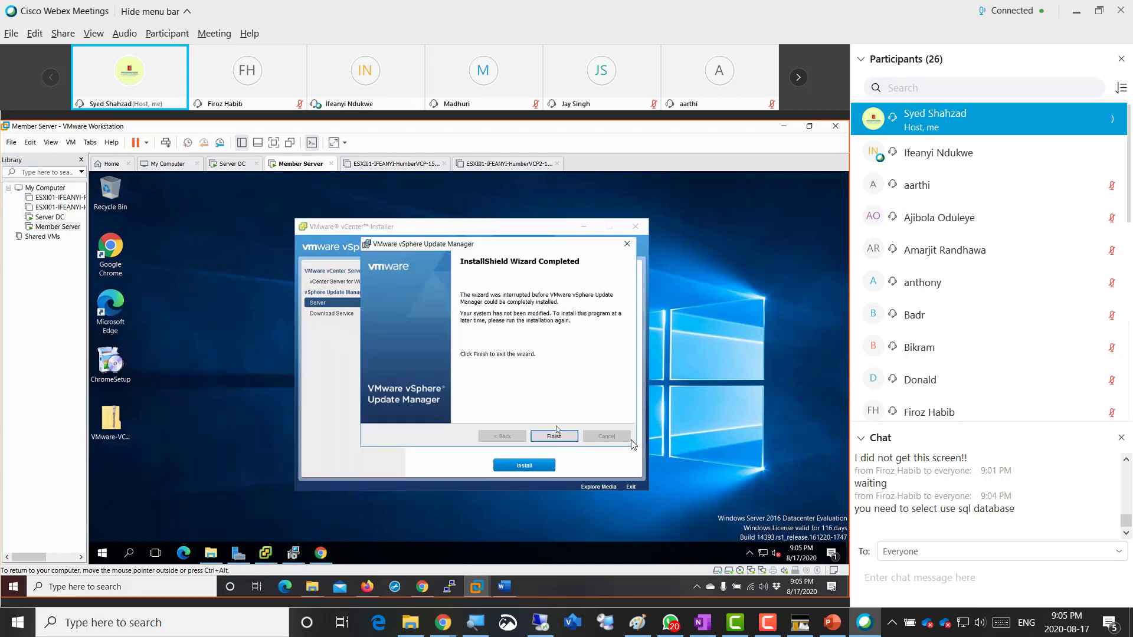
{"action": "left_click", "coordinate": [554, 436]}
{"action": "left_click", "coordinate": [524, 465]}
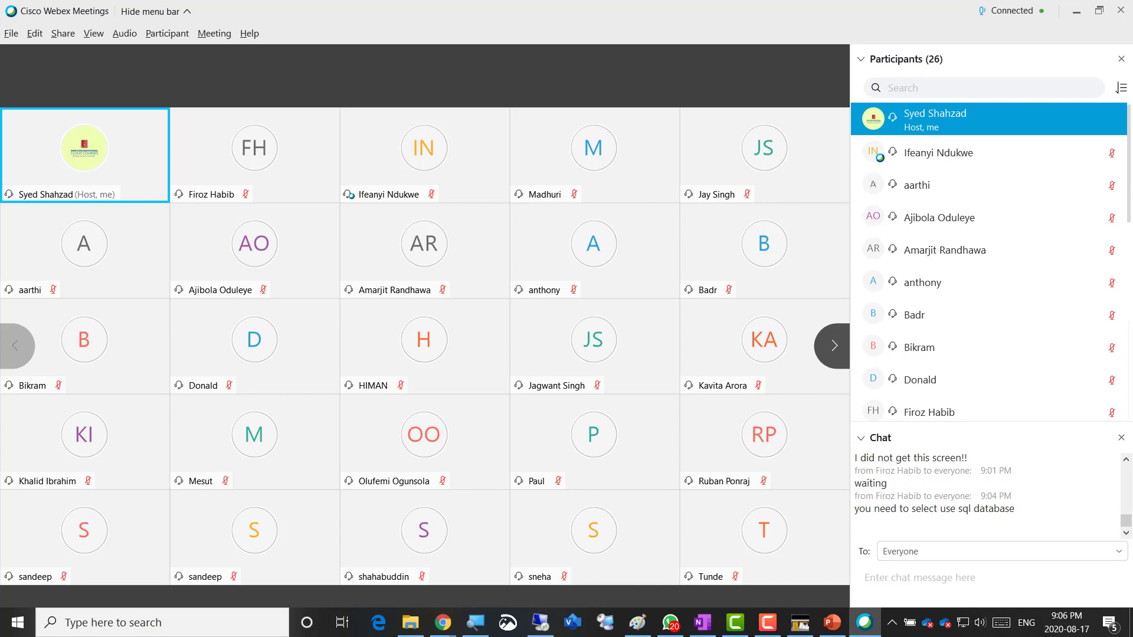
{"action": "key", "text": "alt+Tab"}
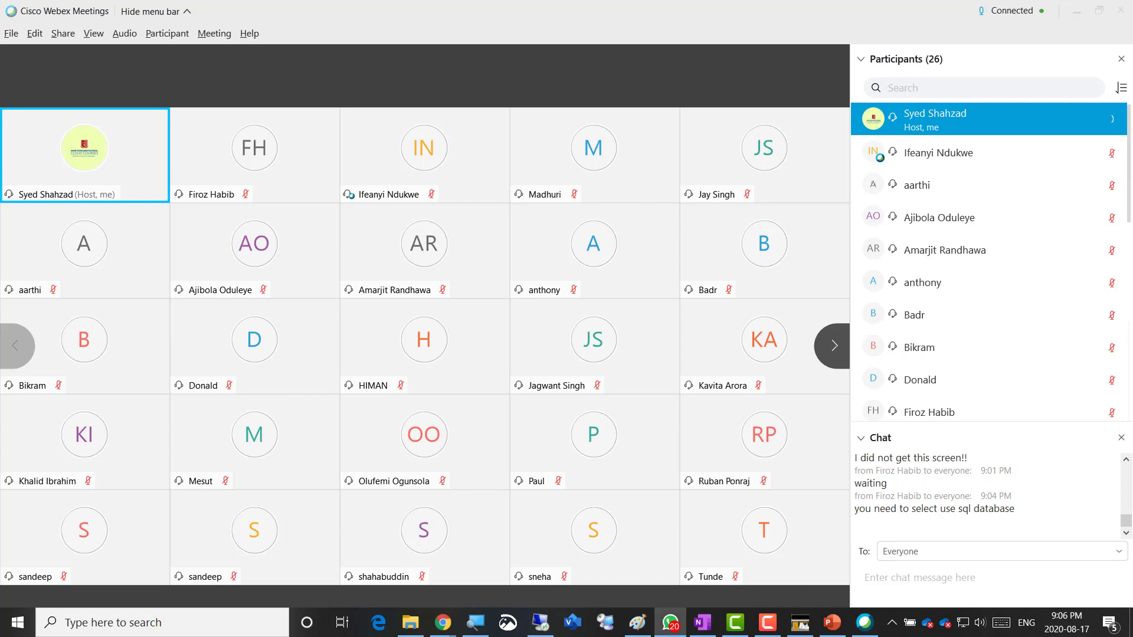
{"action": "left_click_drag", "start_coordinate": [1132, 10], "coordinate": [205, 31]}
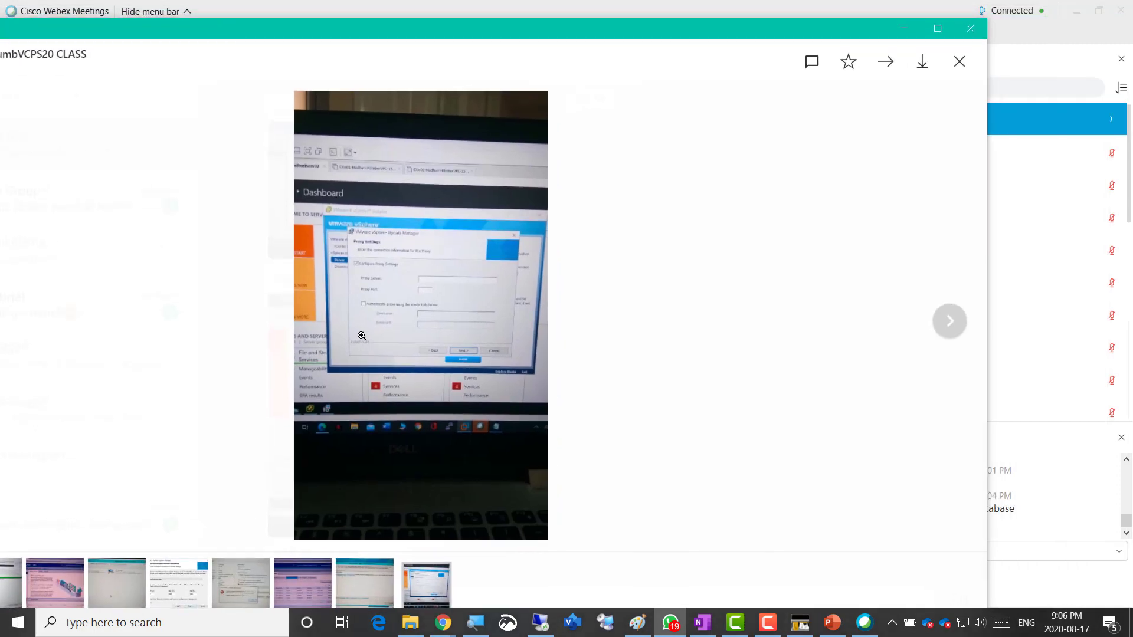
{"action": "left_click", "coordinate": [393, 303]}
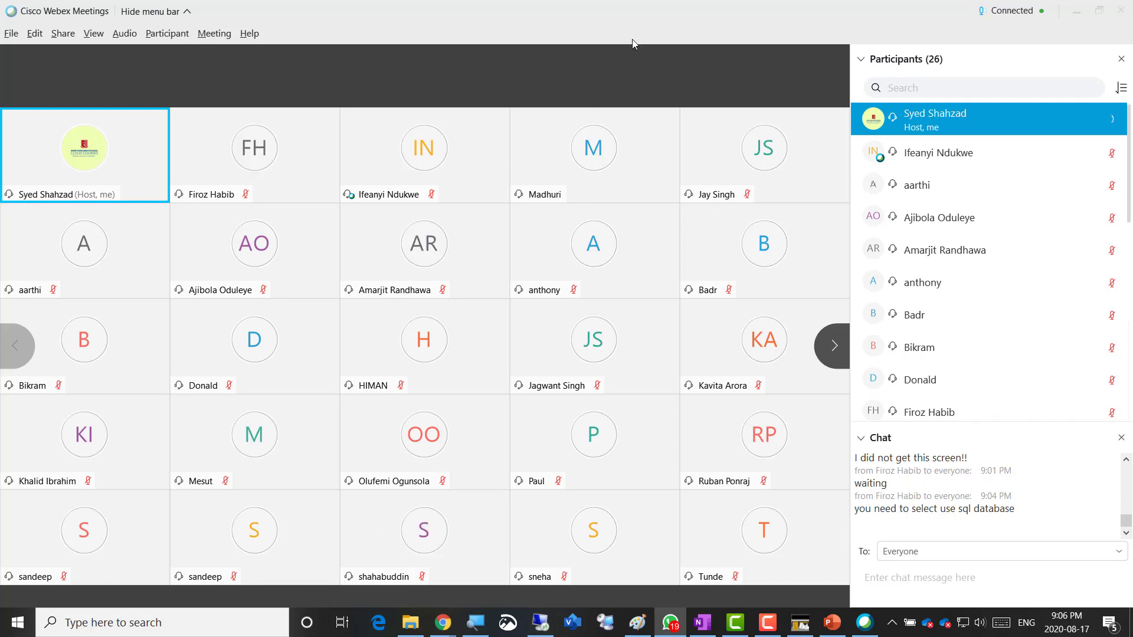
- Return to the Webex meeting and share Screen 1 with the VMware Workstation window
{"action": "left_click", "coordinate": [750, 32]}
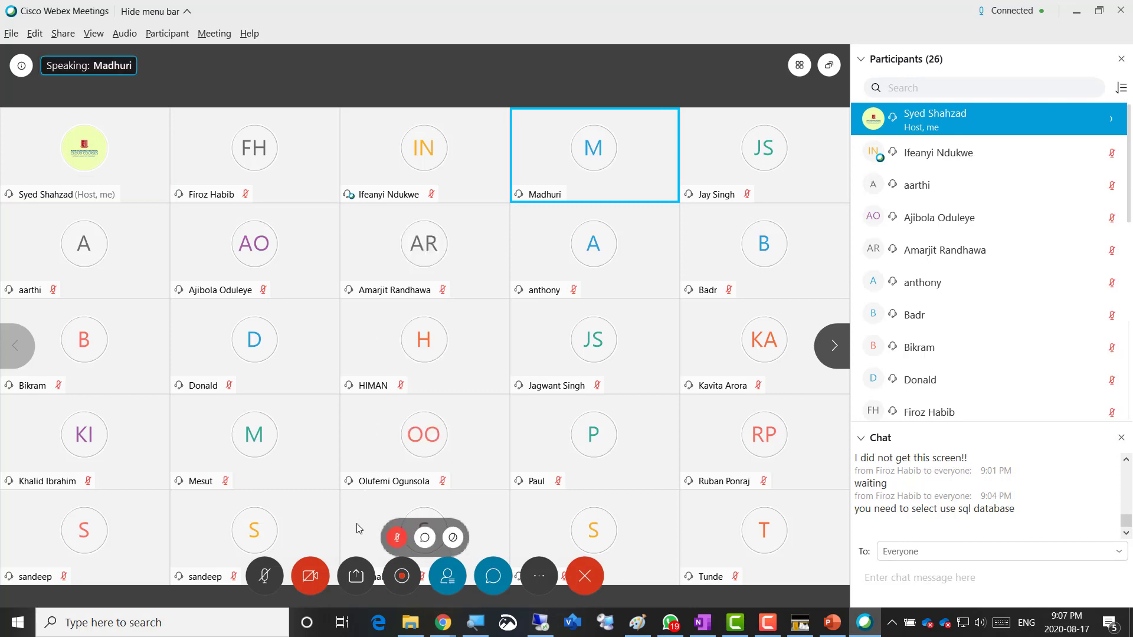
{"action": "left_click", "coordinate": [356, 576]}
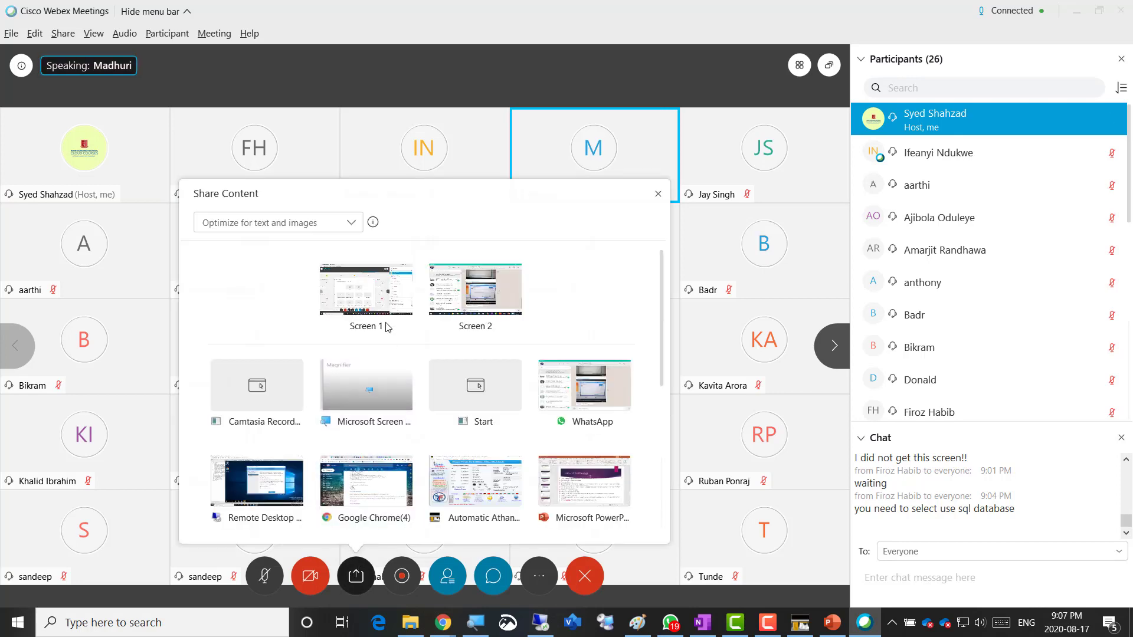
{"action": "left_click", "coordinate": [366, 290]}
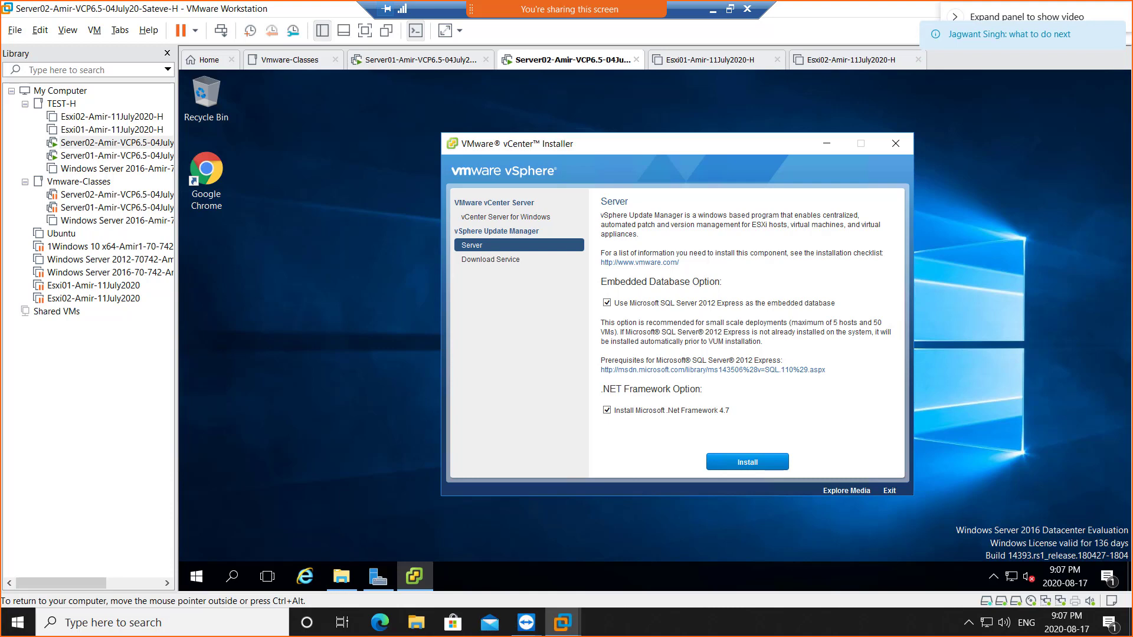
- Bring the .NET error photo into view, then launch Google Chrome on the VM desktop
{"action": "left_click_drag", "start_coordinate": [1132, 36], "coordinate": [471, 90]}
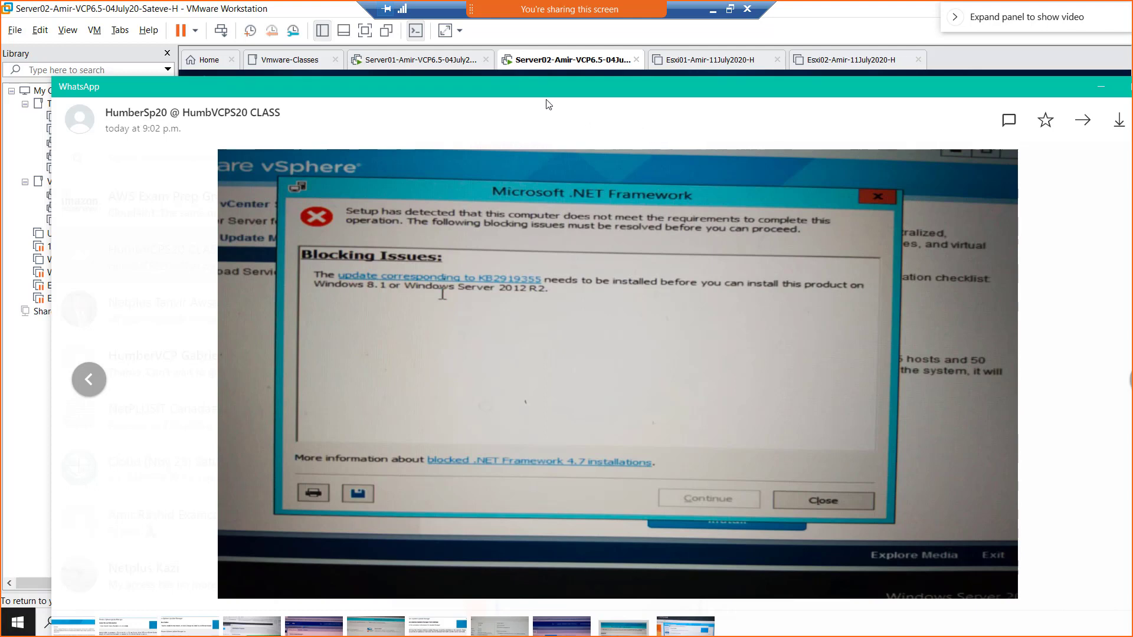
{"action": "left_click_drag", "start_coordinate": [569, 89], "coordinate": [1132, 59]}
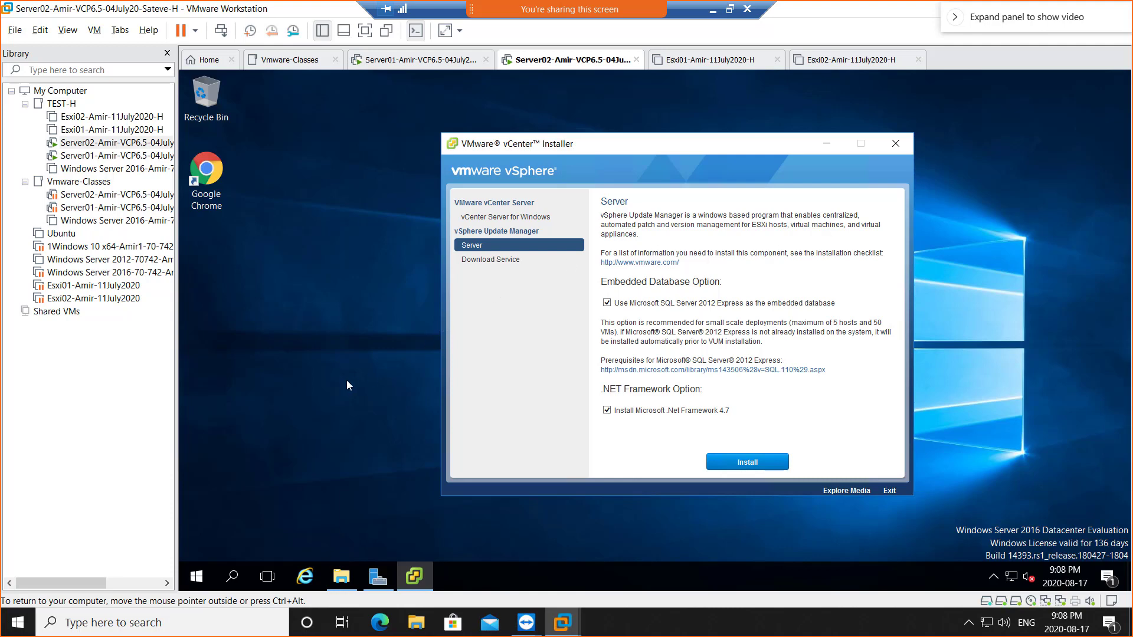
{"action": "left_click", "coordinate": [215, 181]}
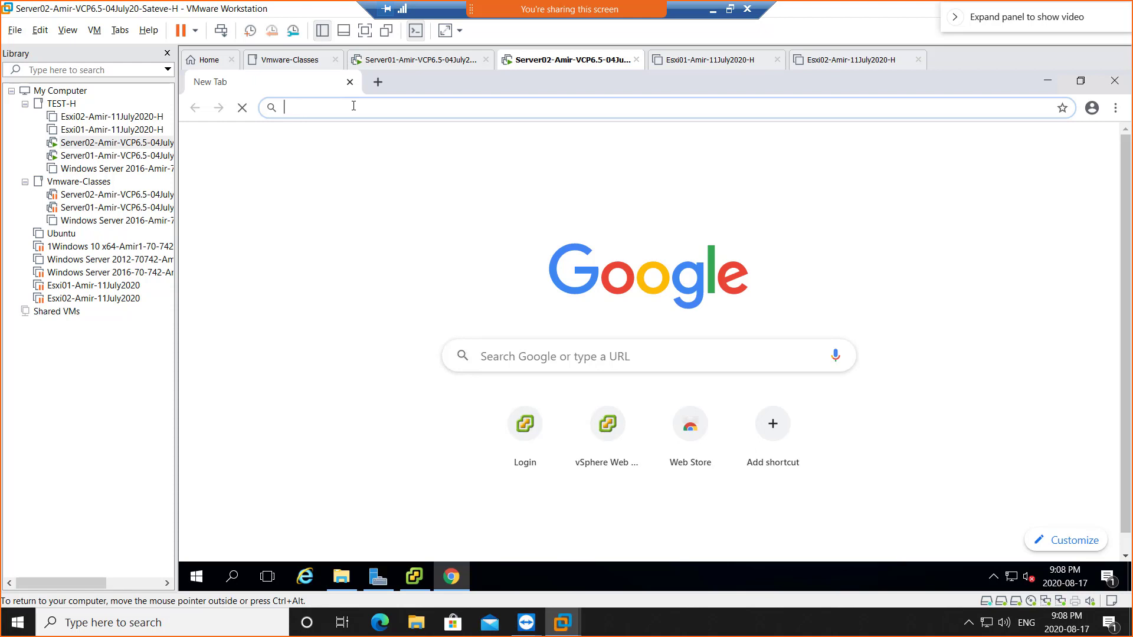
- Load server02.netplus.local/vsphere-client from the 'ser' address-bar suggestion to reach the Single Sign-On login
{"action": "type", "text": "ser"}
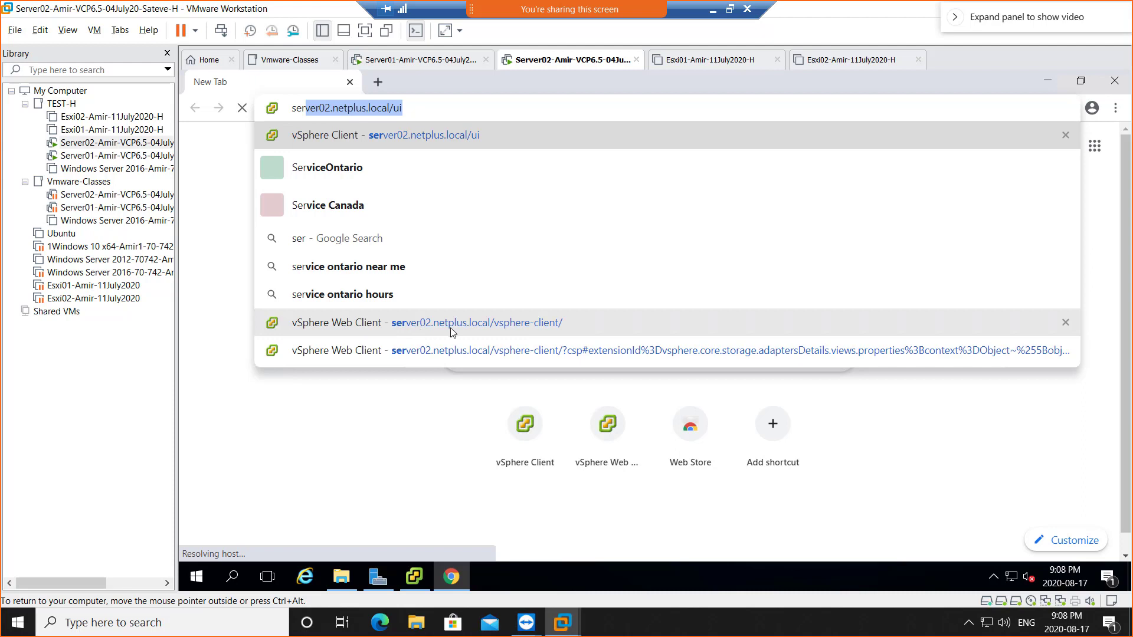
{"action": "left_click", "coordinate": [519, 327]}
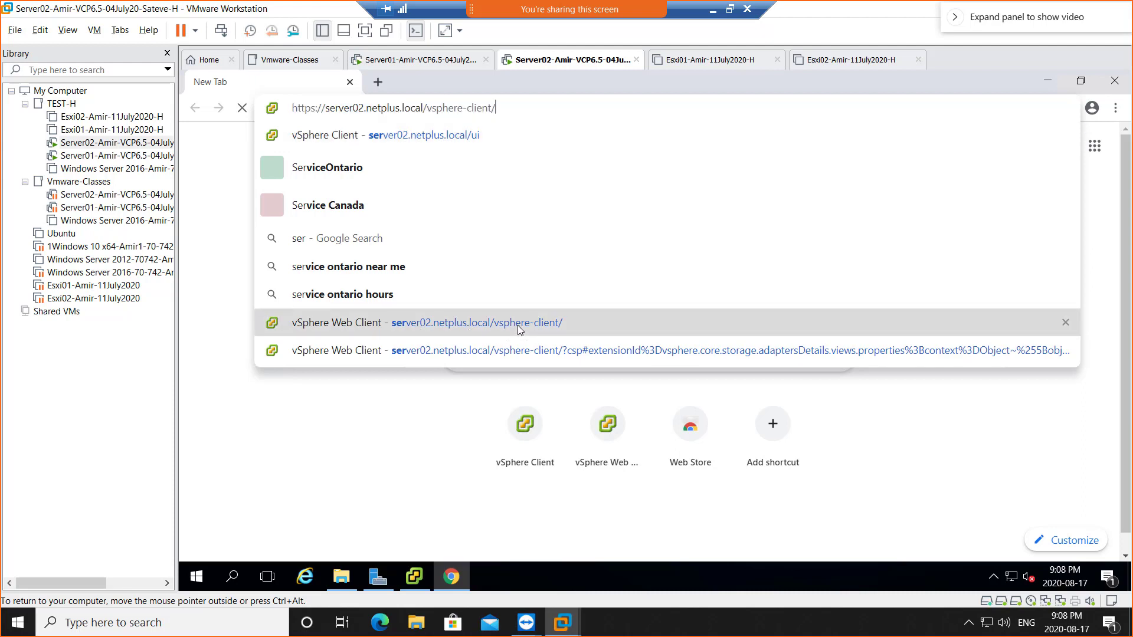
{"action": "left_click", "coordinate": [518, 329]}
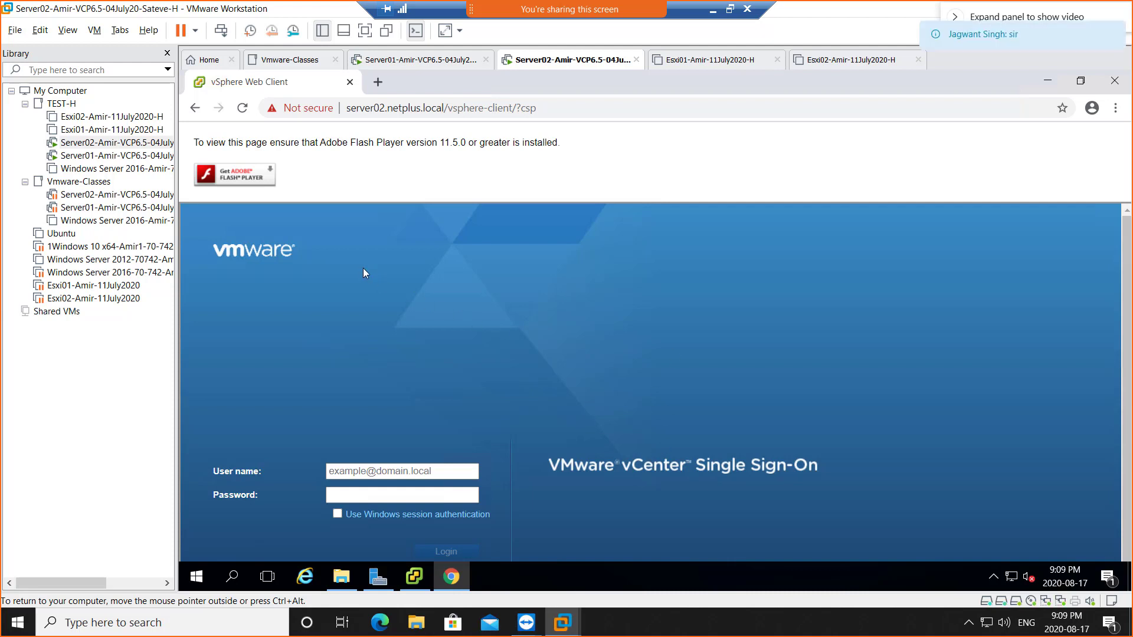
{"action": "left_click", "coordinate": [233, 179]}
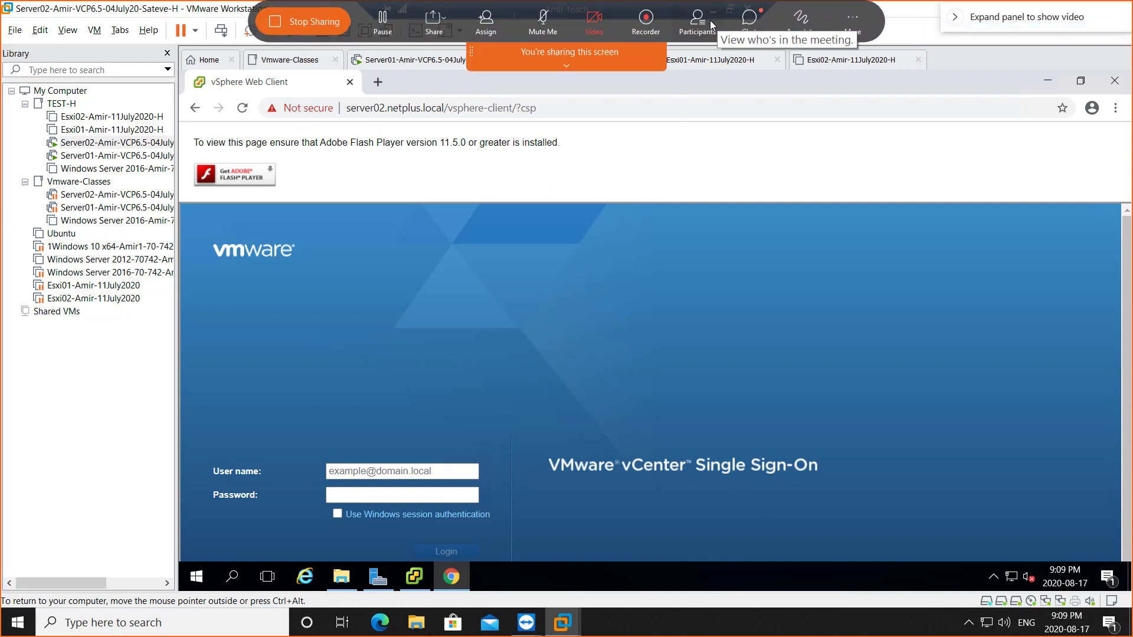
{"action": "left_click", "coordinate": [702, 25]}
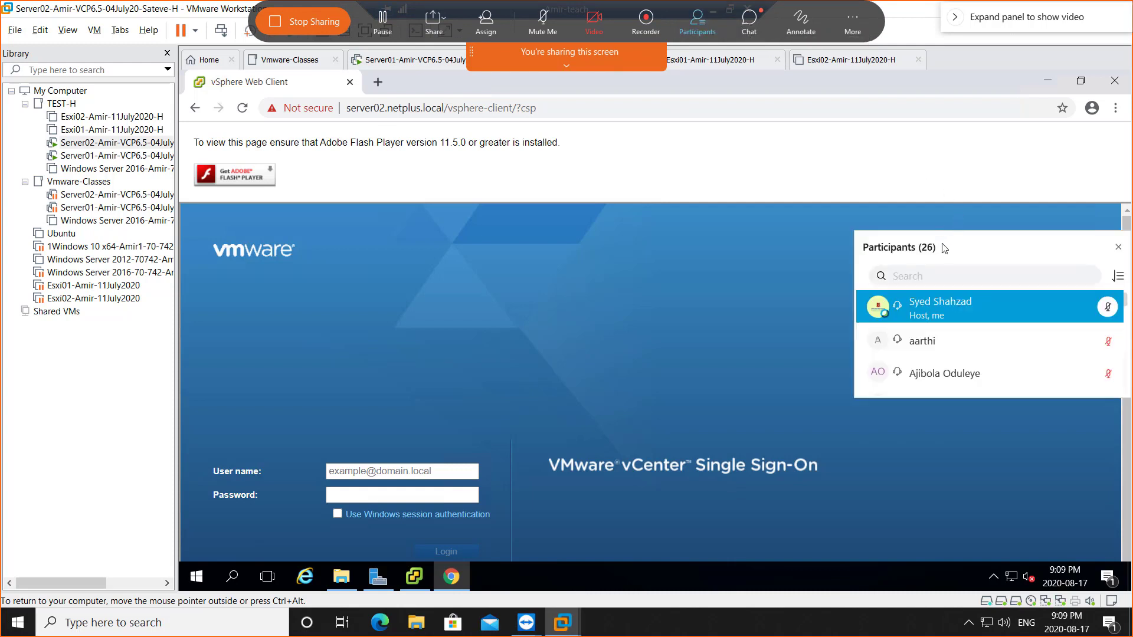
{"action": "left_click", "coordinate": [1118, 247]}
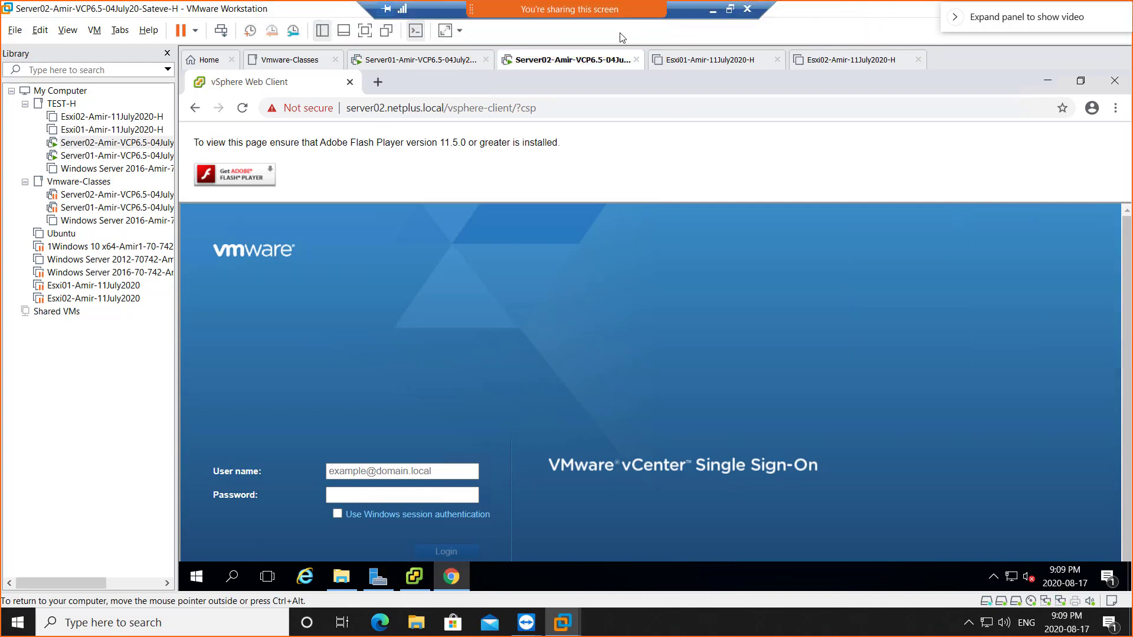
{"action": "mouse_move", "coordinate": [622, 37]}
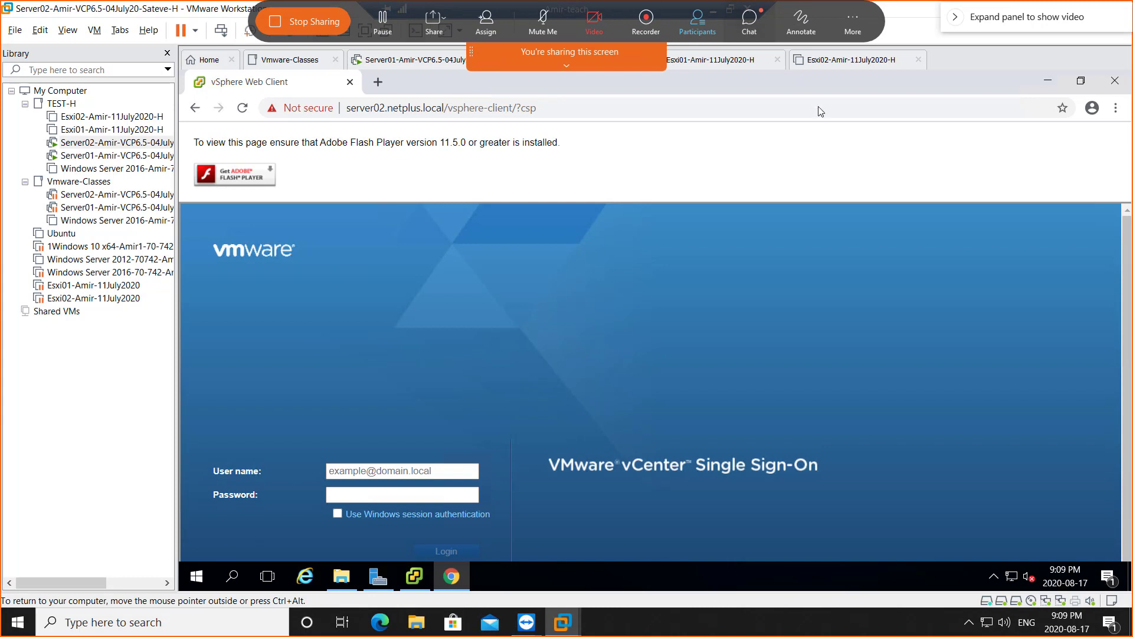
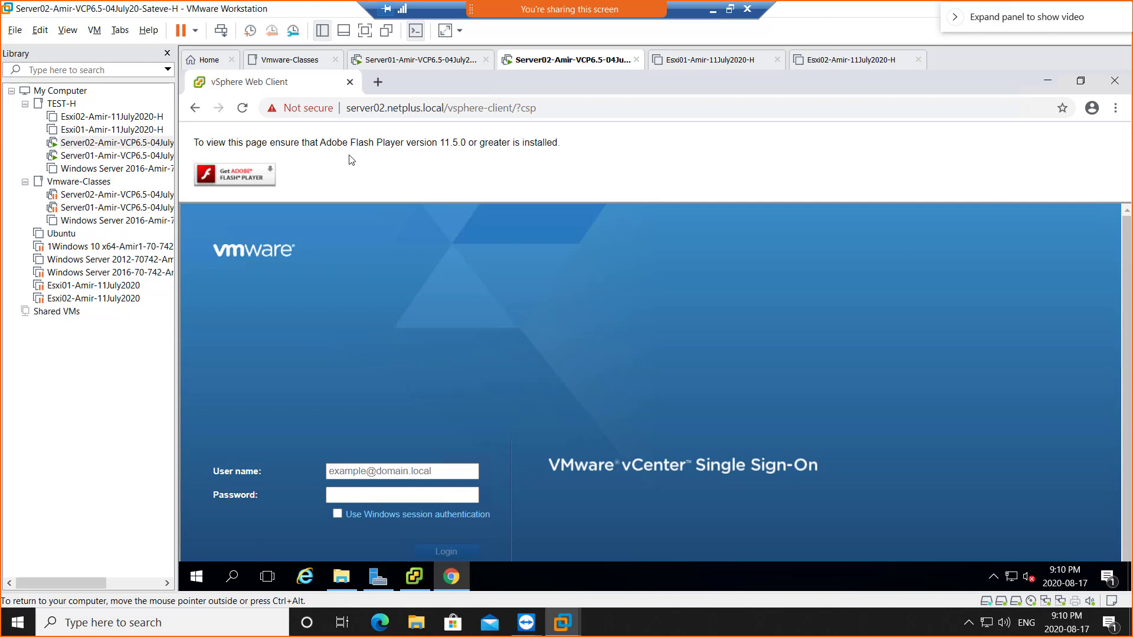
- Close the leftover vCenter installer and show the Flash permission choices for server02.netplus.local
{"action": "left_click", "coordinate": [303, 117]}
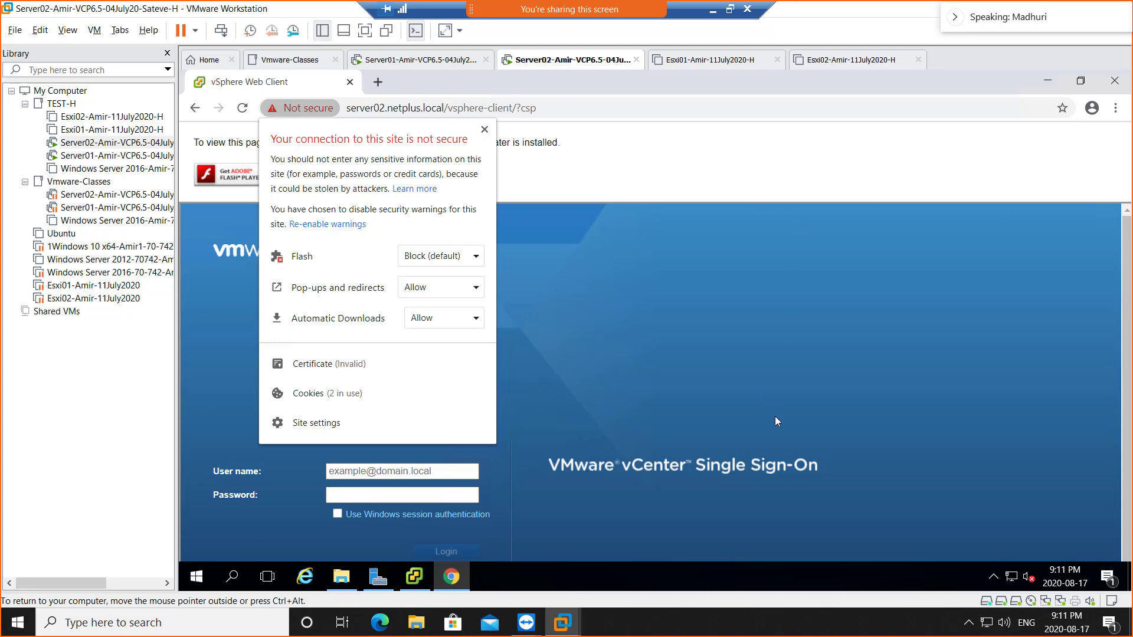
{"action": "left_click", "coordinate": [414, 581]}
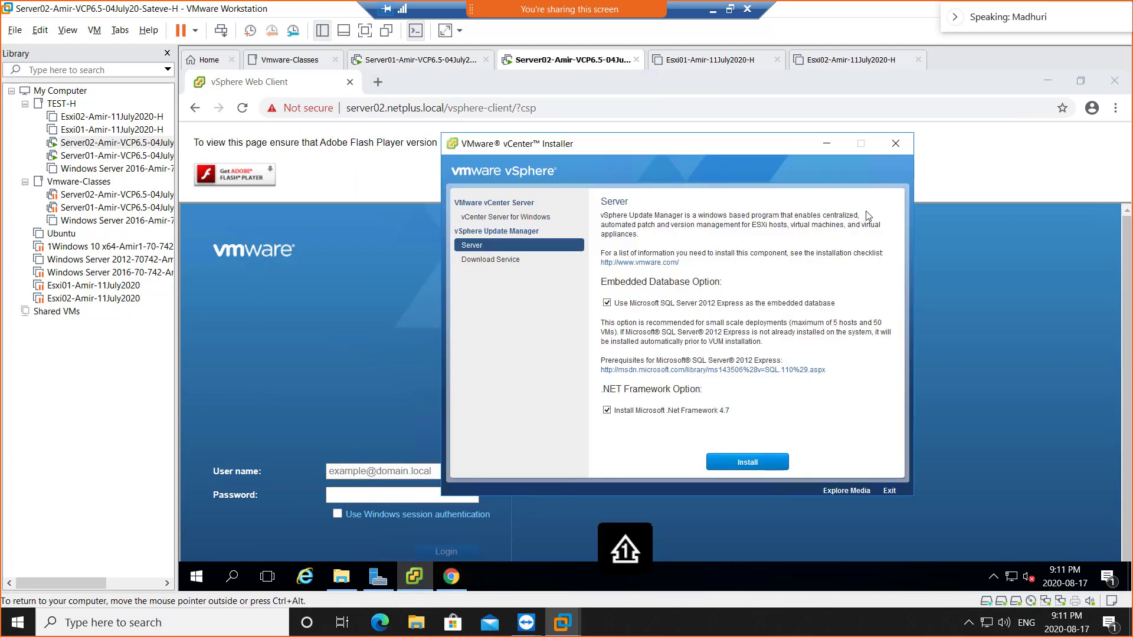
{"action": "left_click", "coordinate": [895, 145]}
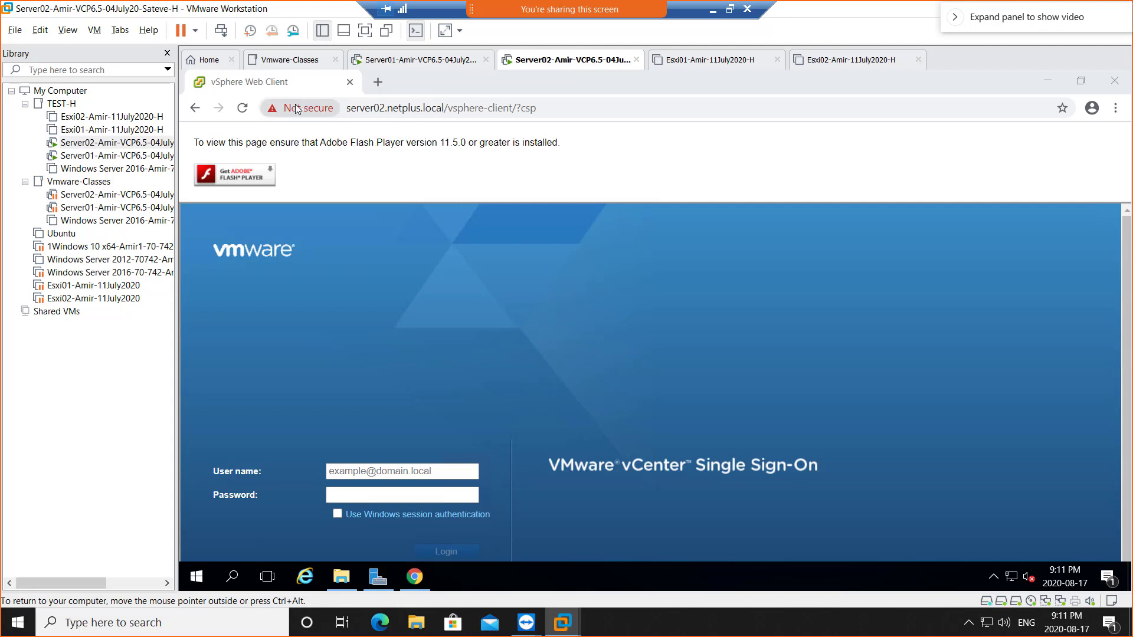
{"action": "left_click", "coordinate": [292, 110]}
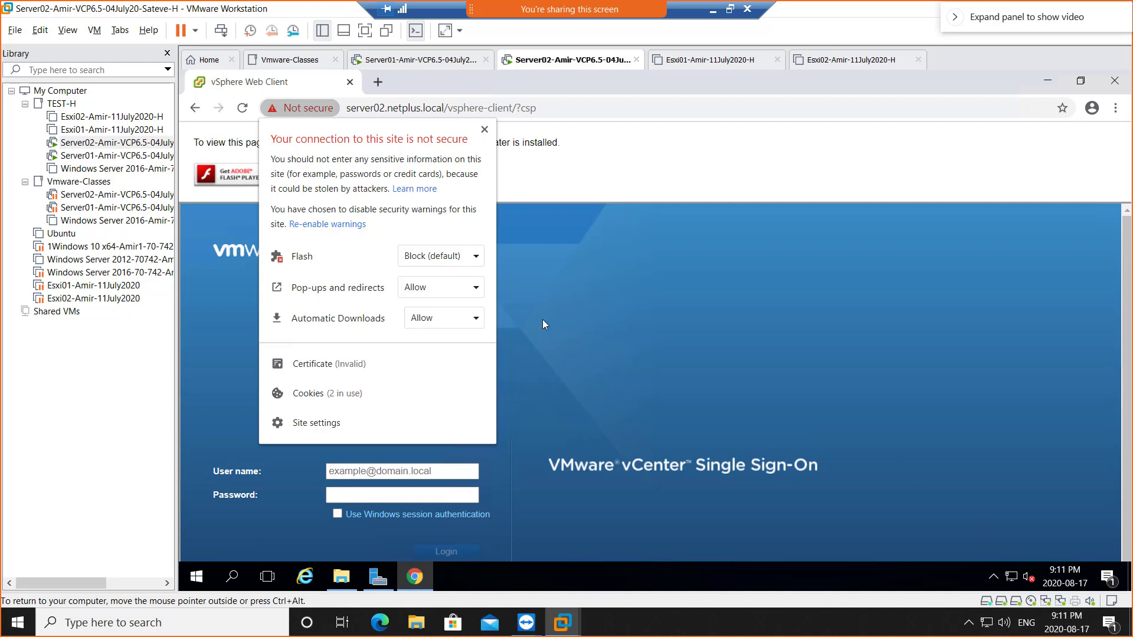
{"action": "left_click", "coordinate": [421, 258]}
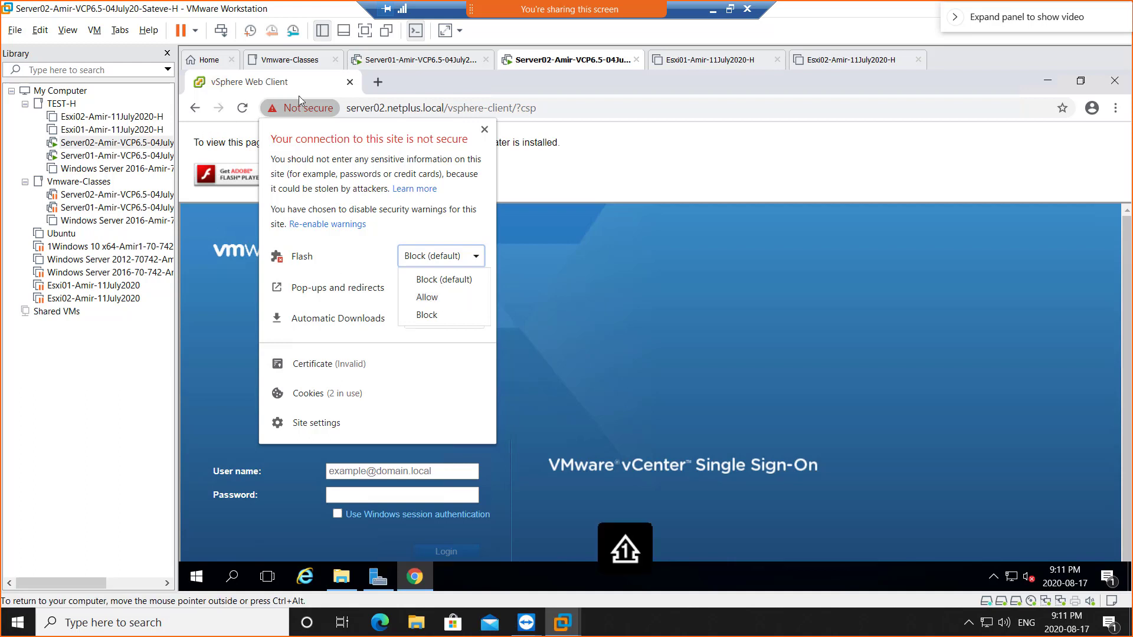
- Set Flash to Allow for server02.netplus.local, close the site panel, and reload the login page
{"action": "left_click", "coordinate": [310, 113]}
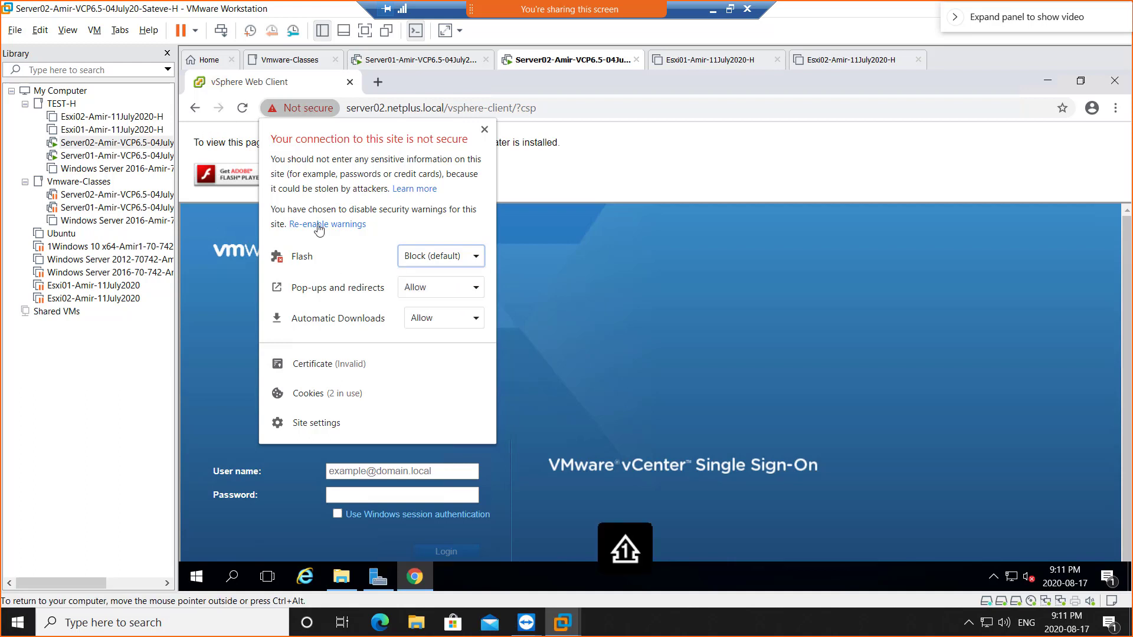
{"action": "left_click", "coordinate": [440, 260]}
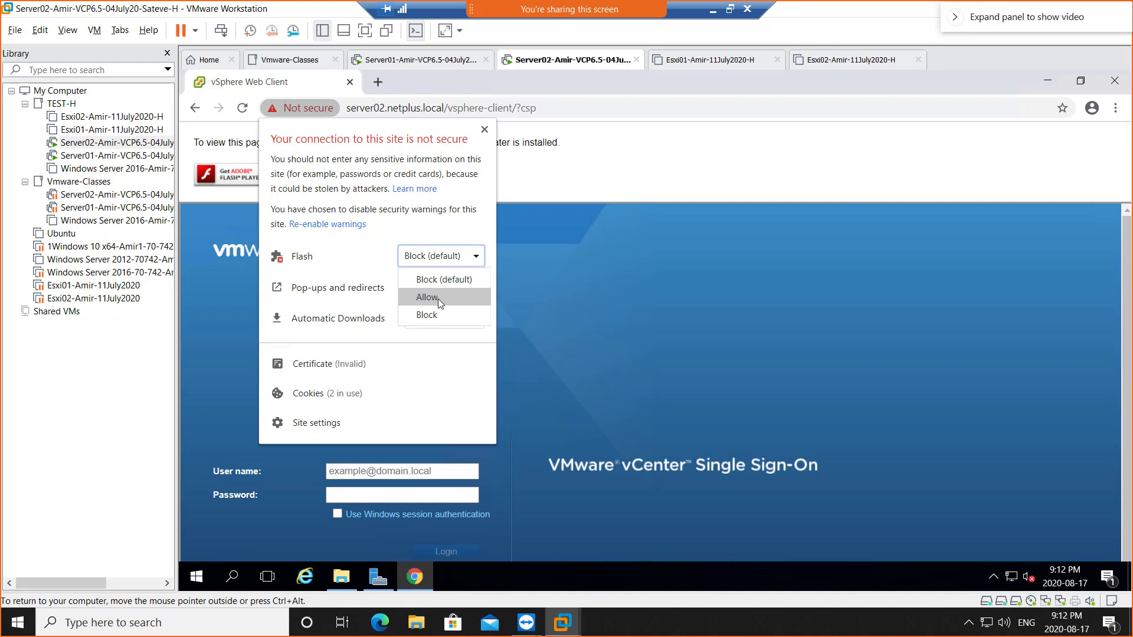
{"action": "left_click", "coordinate": [435, 299]}
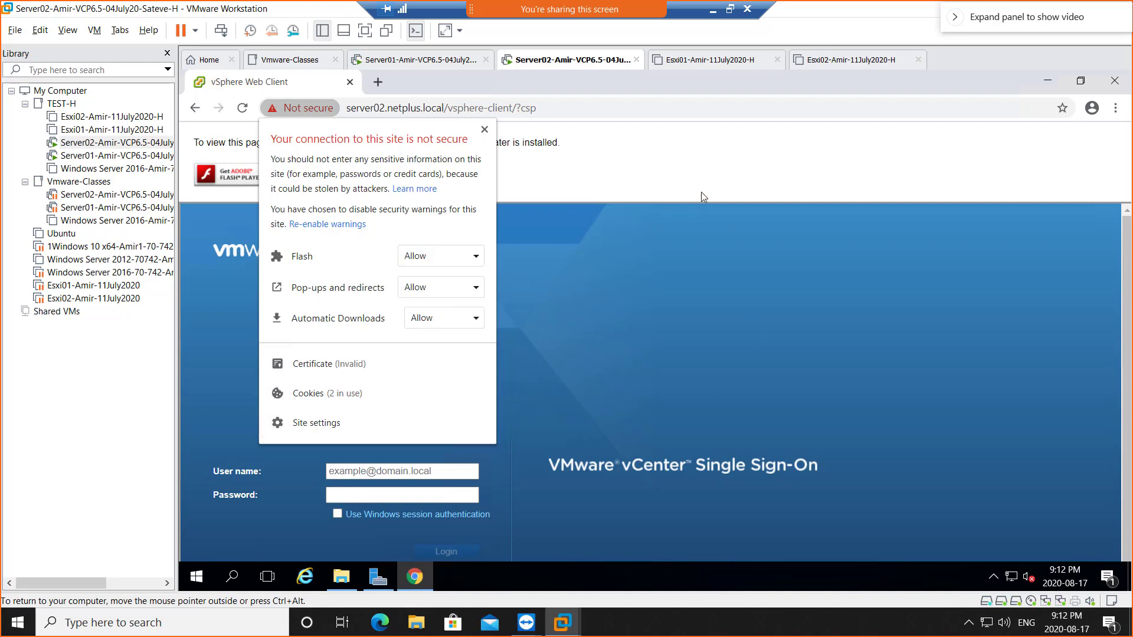
{"action": "left_click", "coordinate": [655, 200]}
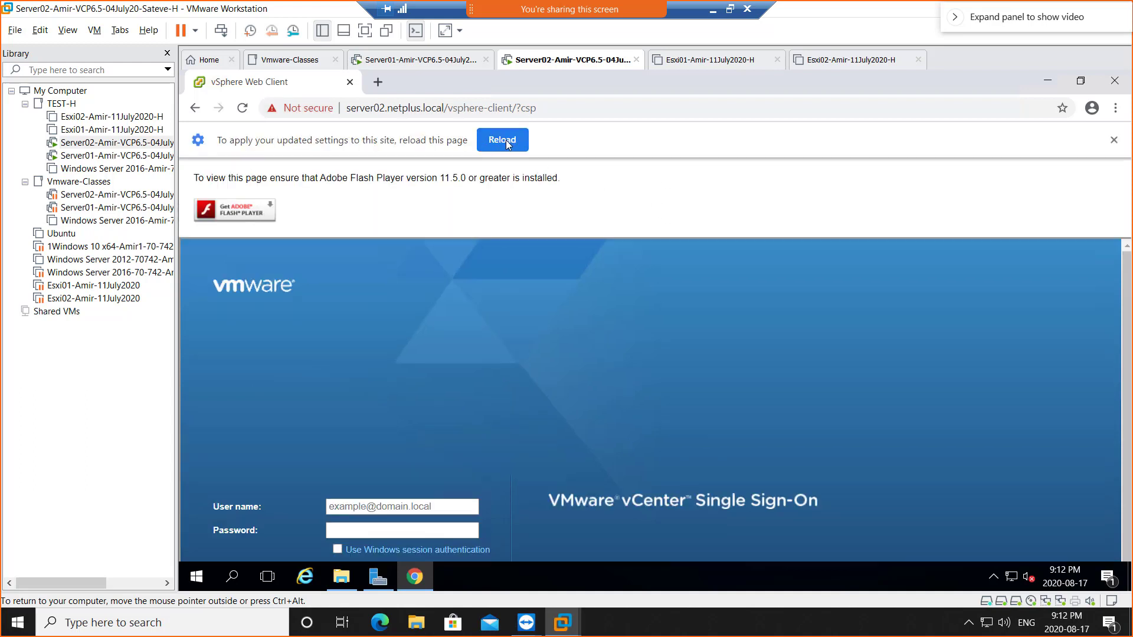
{"action": "left_click", "coordinate": [504, 140]}
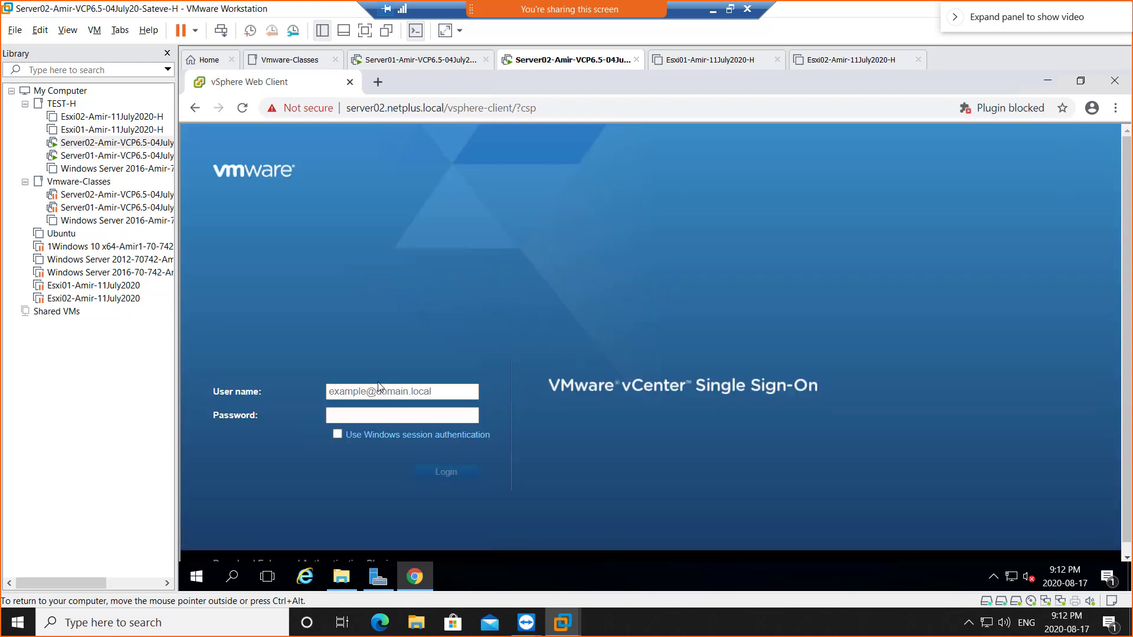
- Log in to vCenter Single Sign-On with the saved administrator user name and its password
{"action": "left_click", "coordinate": [379, 393]}
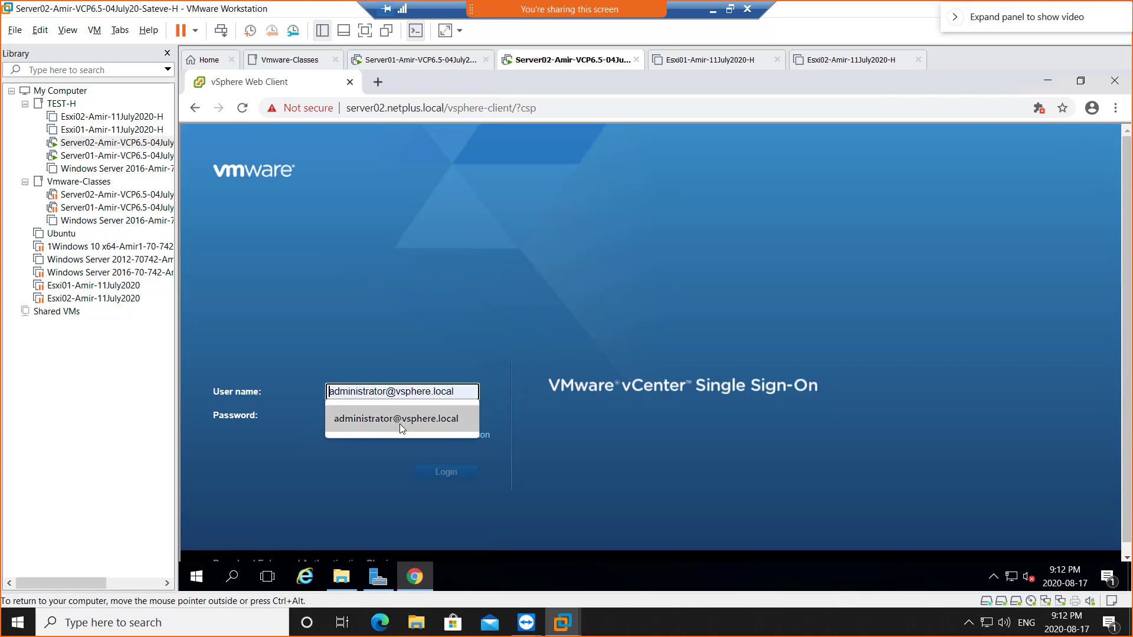
{"action": "left_click", "coordinate": [399, 424]}
{"action": "left_click", "coordinate": [402, 416]}
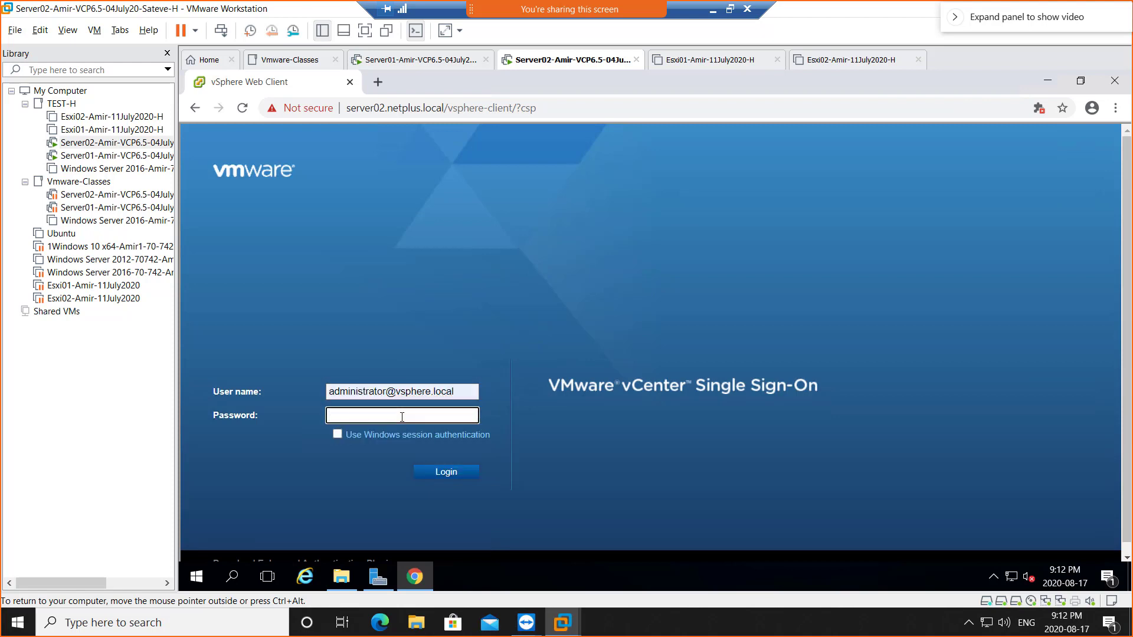
{"action": "type", "text": "••••••••••••"}
{"action": "key", "text": "BackSpace"}
{"action": "key", "text": "BackSpace"}
{"action": "key", "text": "BackSpace"}
{"action": "key", "text": "BackSpace"}
{"action": "key", "text": "BackSpace"}
{"action": "key", "text": "BackSpace"}
{"action": "key", "text": "BackSpace"}
{"action": "key", "text": "BackSpace"}
{"action": "key", "text": "BackSpace"}
{"action": "key", "text": "BackSpace"}
{"action": "type", "text": "••••••••••••"}
{"action": "left_click", "coordinate": [465, 470]}
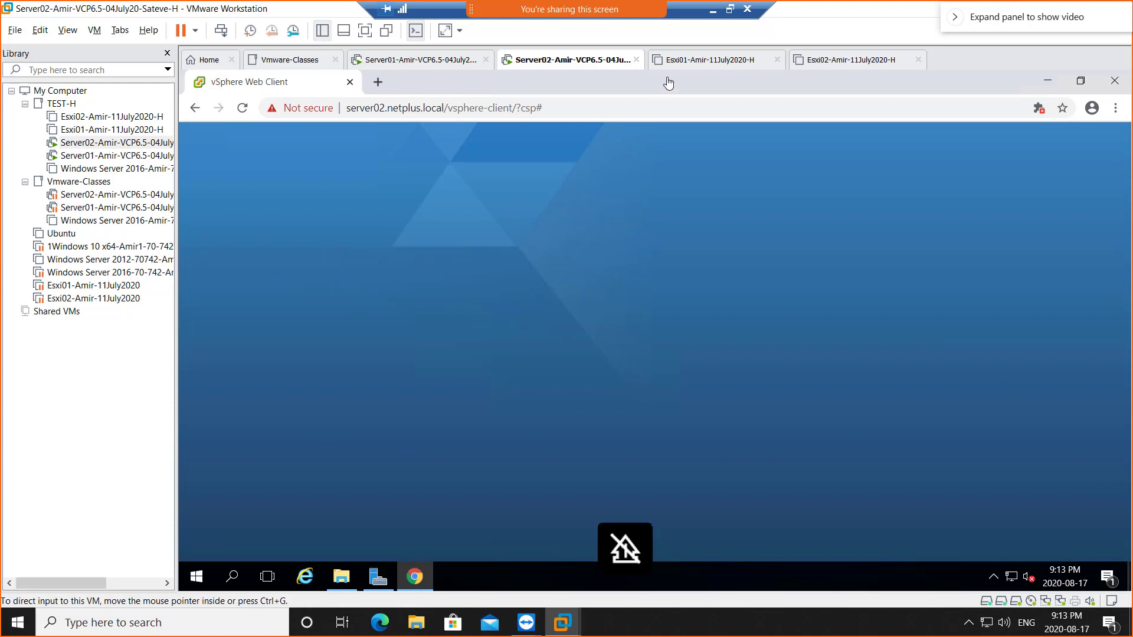
- Power on the Esxi01 and Esxi02 host virtual machines
{"action": "left_click", "coordinate": [698, 63]}
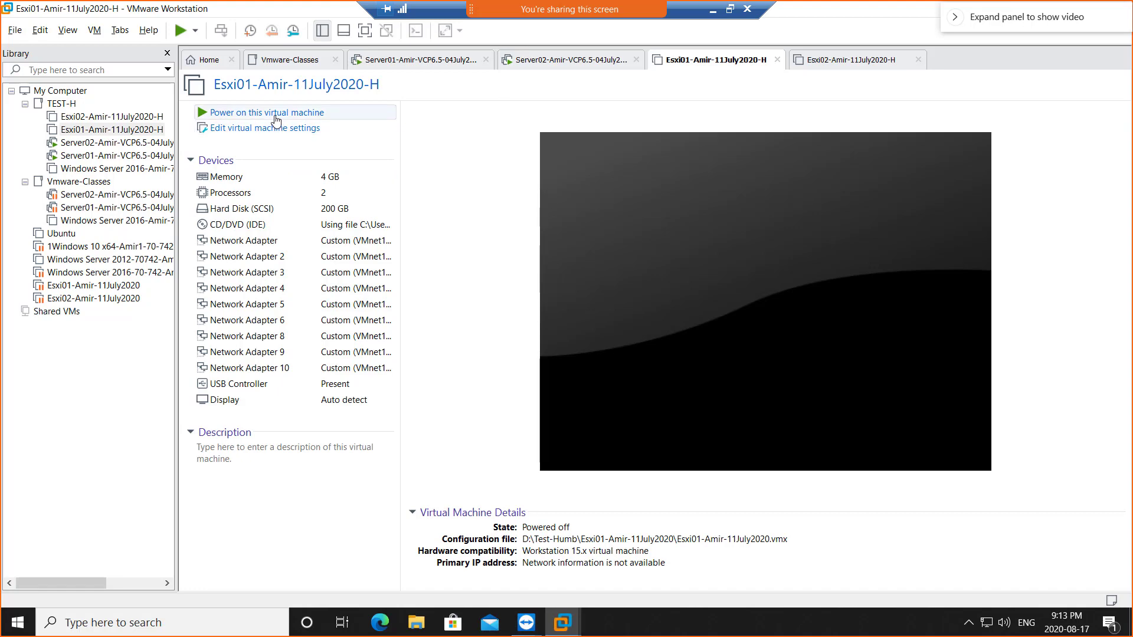
{"action": "left_click", "coordinate": [276, 117]}
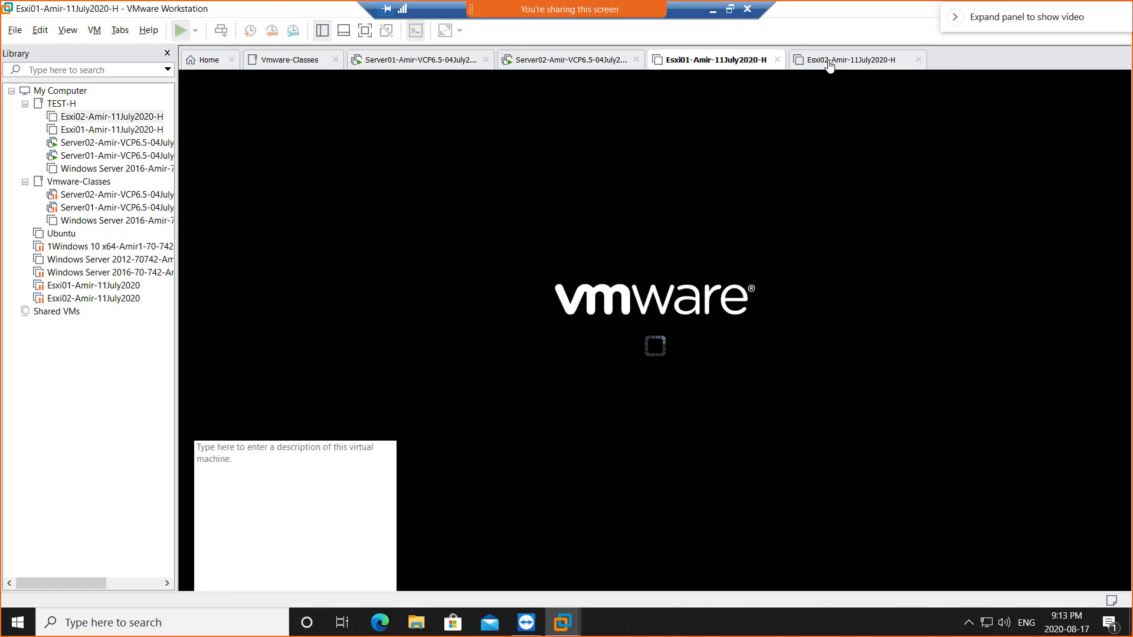
{"action": "left_click", "coordinate": [829, 59]}
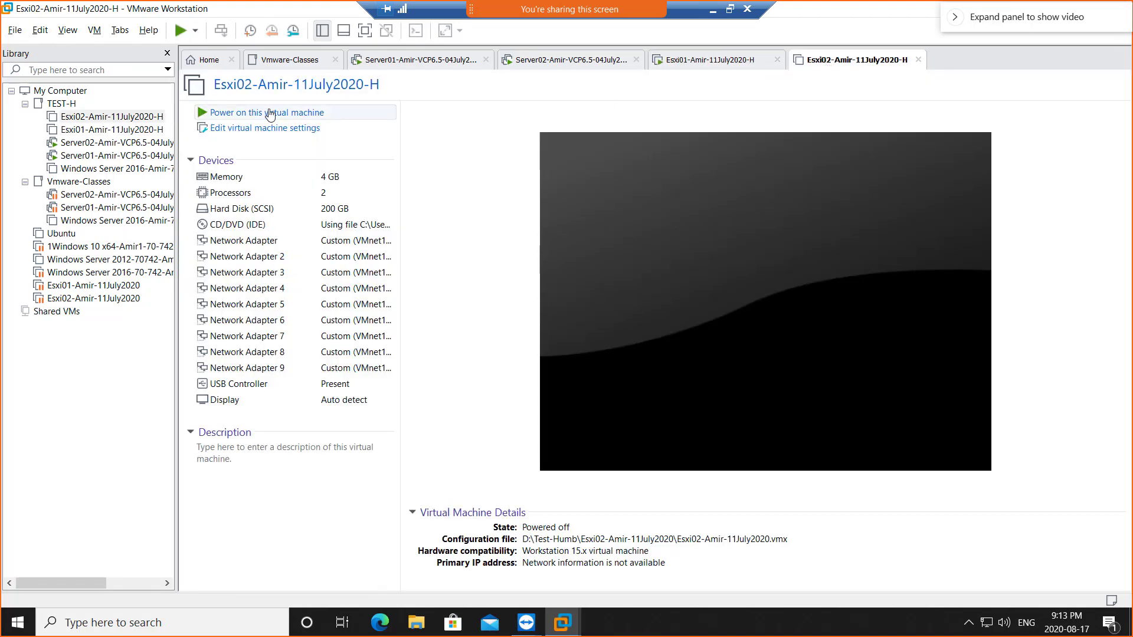
{"action": "left_click", "coordinate": [273, 113]}
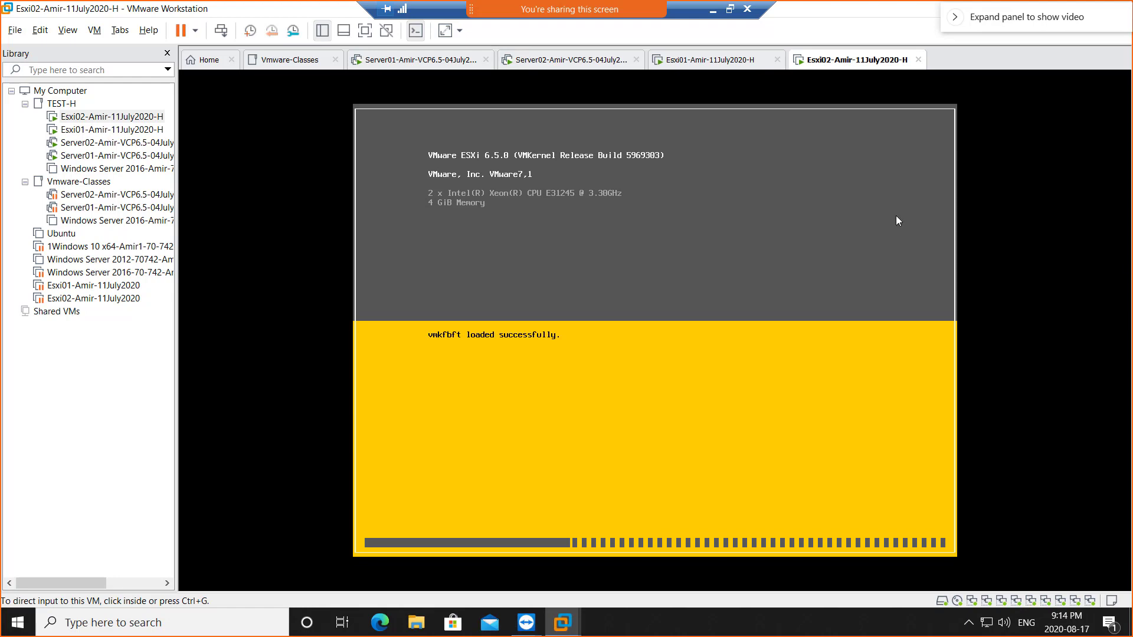
- Check the Esxi01 and Esxi02 boot progress, then go back to the Server02 vCenter VM
{"action": "left_click", "coordinate": [680, 63]}
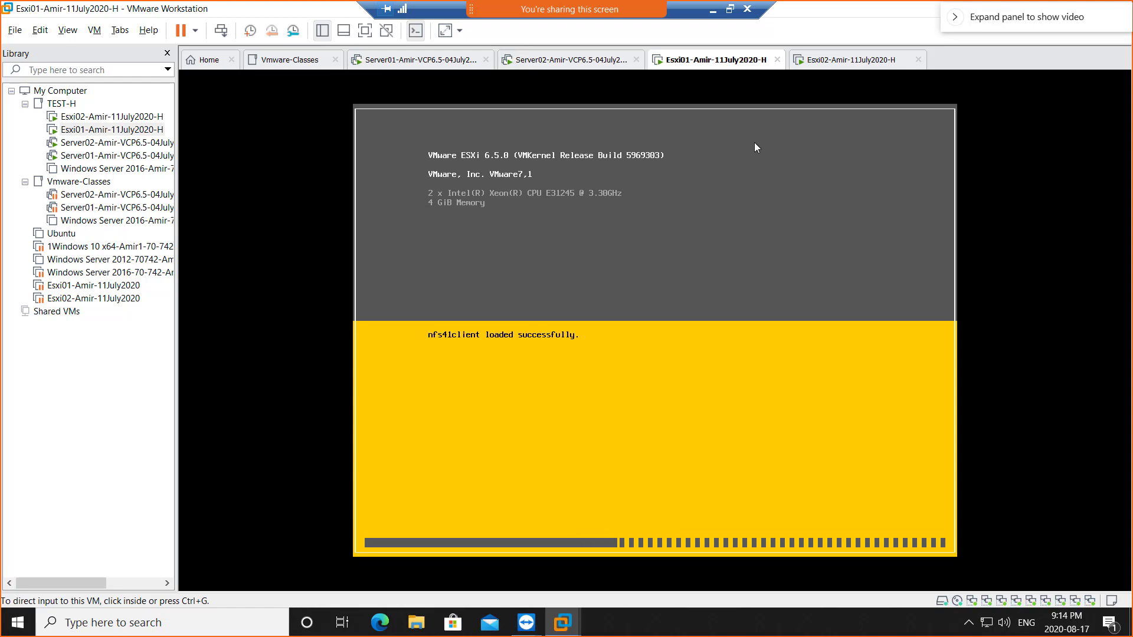
{"action": "left_click", "coordinate": [836, 69]}
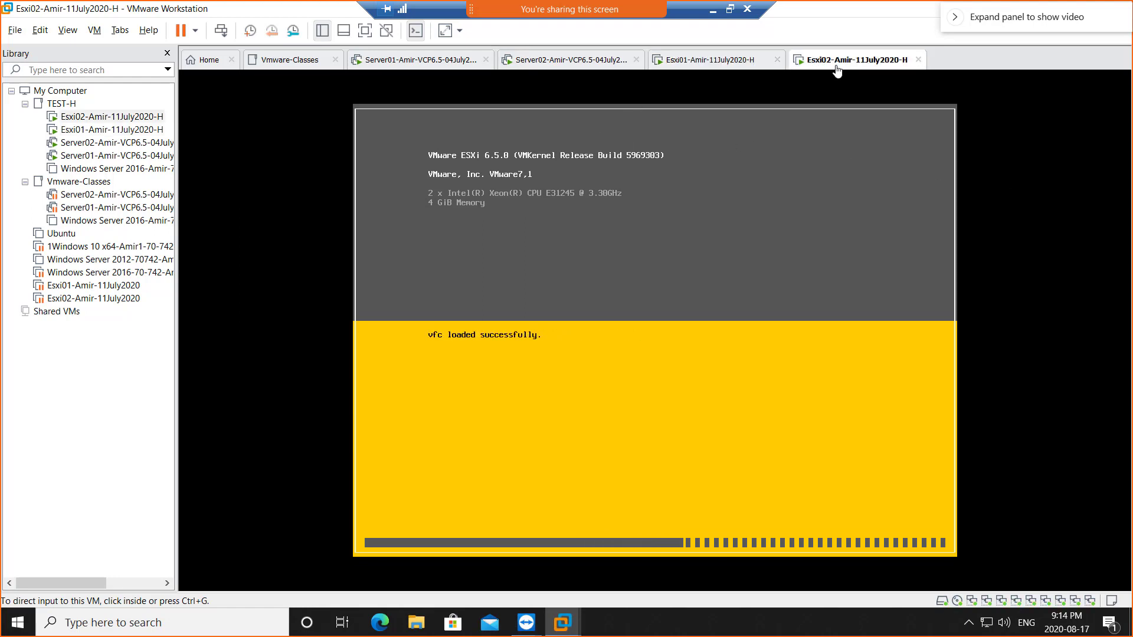
{"action": "left_click", "coordinate": [550, 65]}
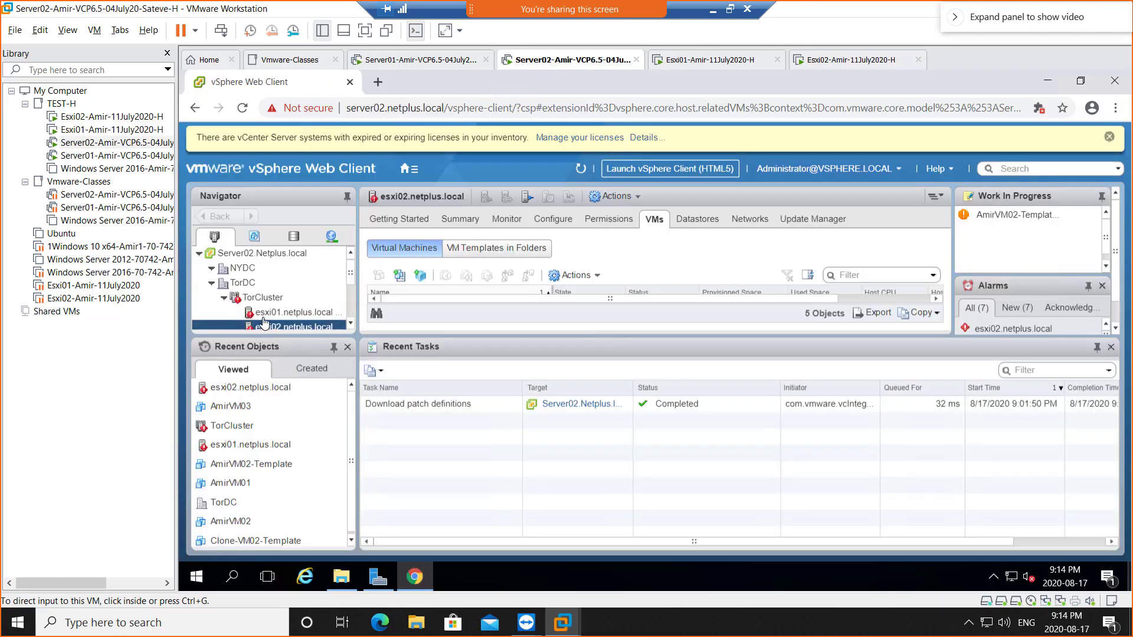
- Shrink the Recent Tasks pane so all five VMs on esxi02.netplus.local are visible
{"action": "left_click", "coordinate": [657, 338]}
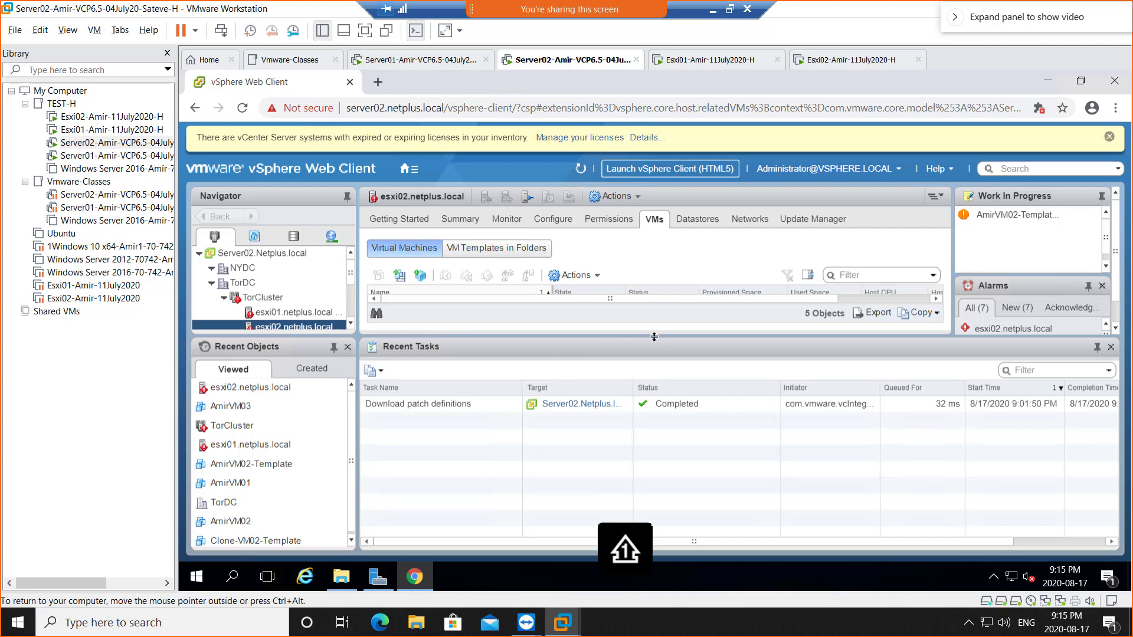
{"action": "left_click_drag", "start_coordinate": [658, 349], "coordinate": [649, 397]}
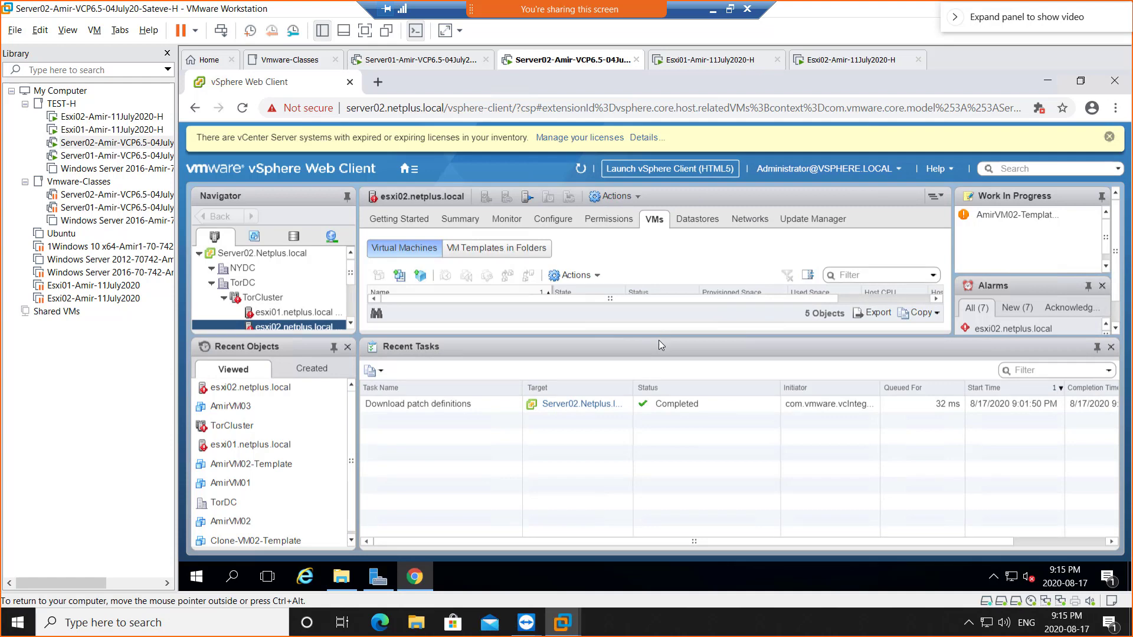
{"action": "left_click_drag", "start_coordinate": [659, 340], "coordinate": [659, 460]}
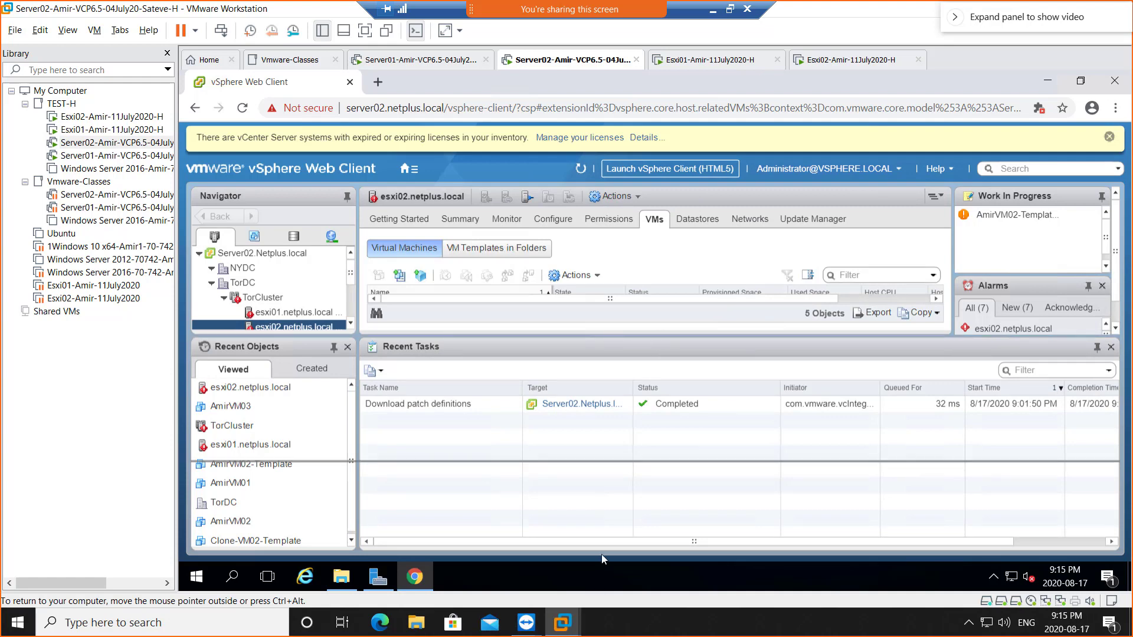
{"action": "left_click_drag", "start_coordinate": [601, 554], "coordinate": [595, 470]}
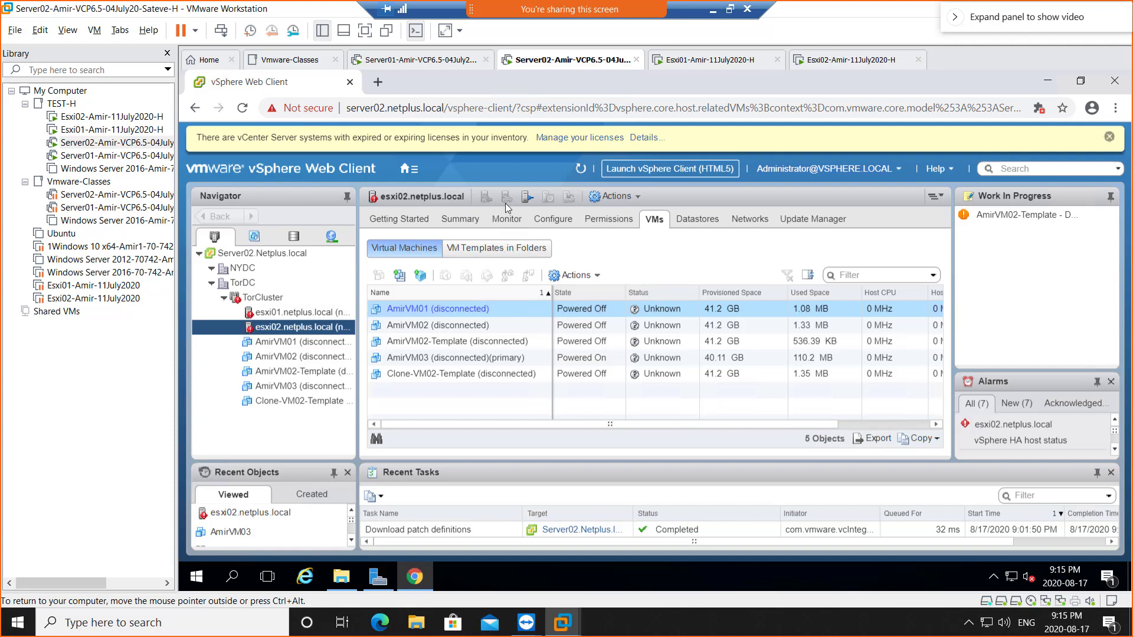
- Look over the Esxi01 and Esxi02 consoles, then go back to Server02's vSphere Web Client
{"action": "left_click", "coordinate": [698, 61]}
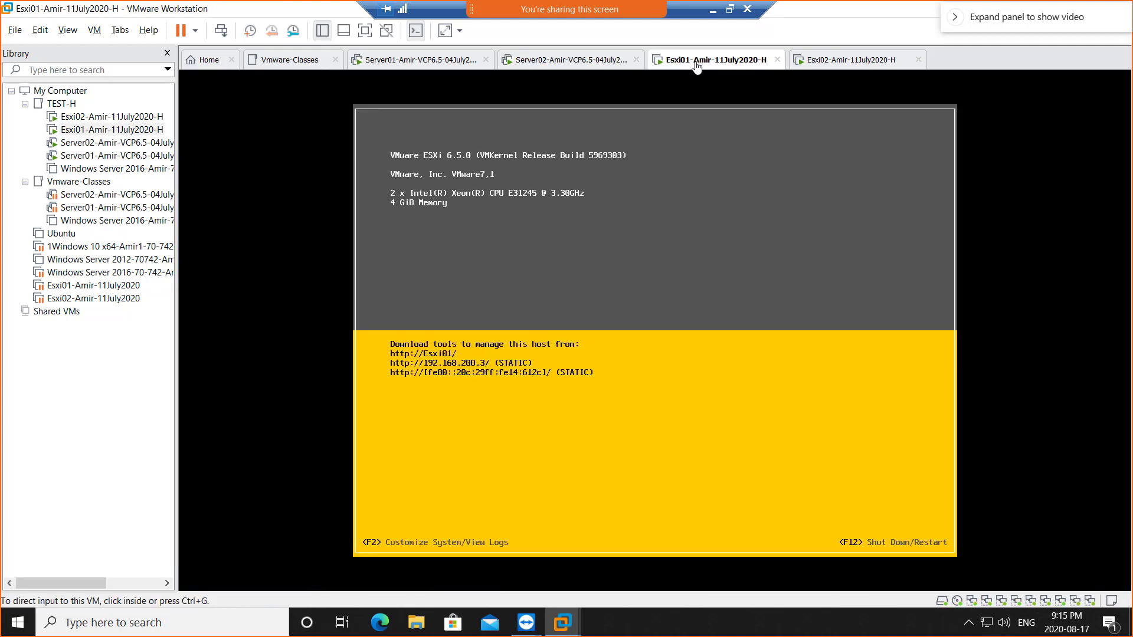
{"action": "left_click", "coordinate": [851, 63]}
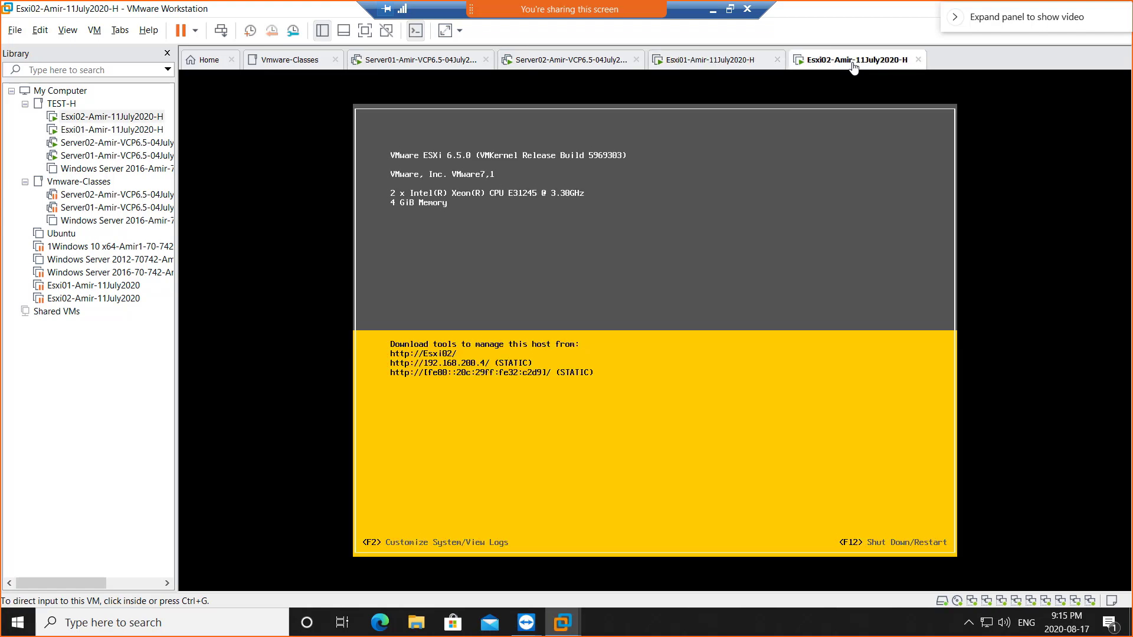
{"action": "left_click", "coordinate": [564, 61]}
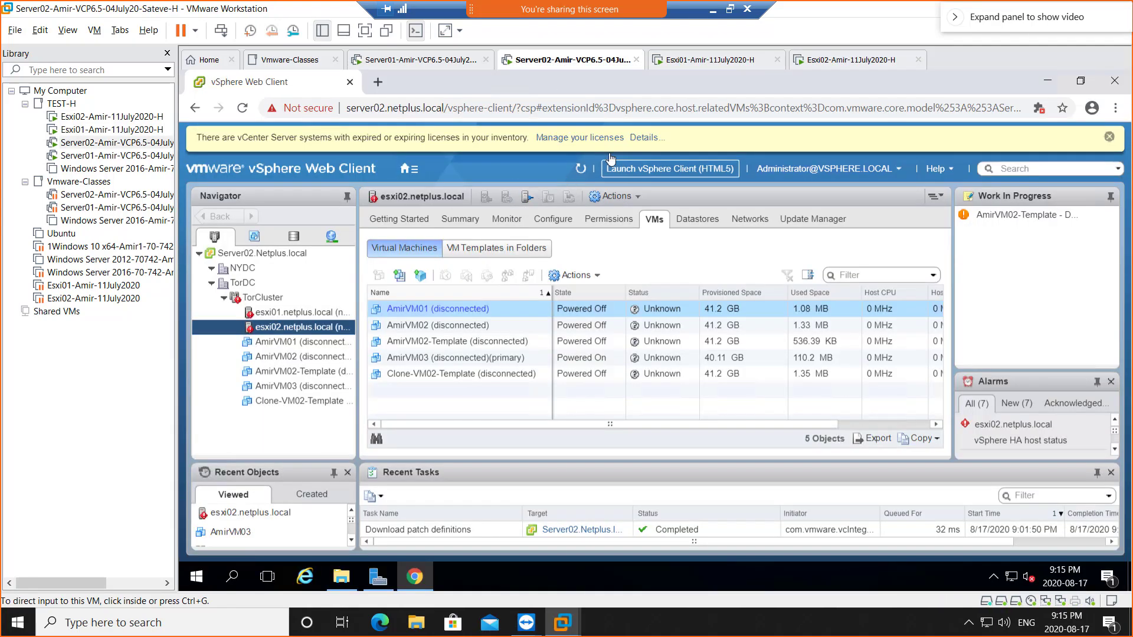
- Refresh esxi02's VM list repeatedly until all five VMs show Powered Off
{"action": "left_click", "coordinate": [578, 171]}
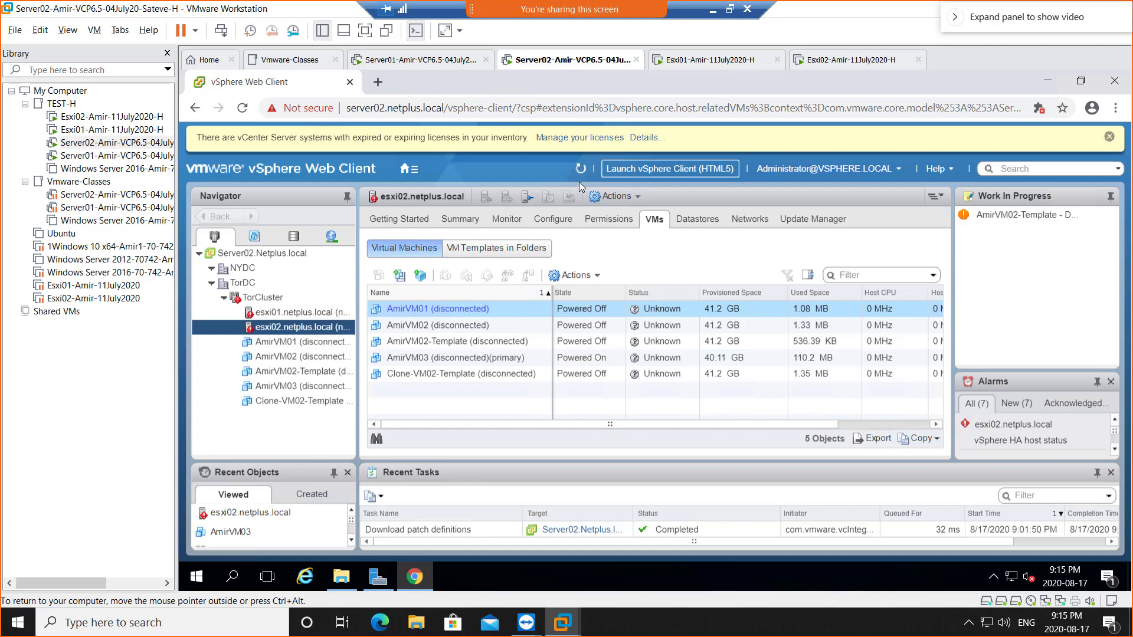
{"action": "left_click", "coordinate": [580, 170]}
{"action": "left_click", "coordinate": [582, 172]}
{"action": "left_click", "coordinate": [583, 172]}
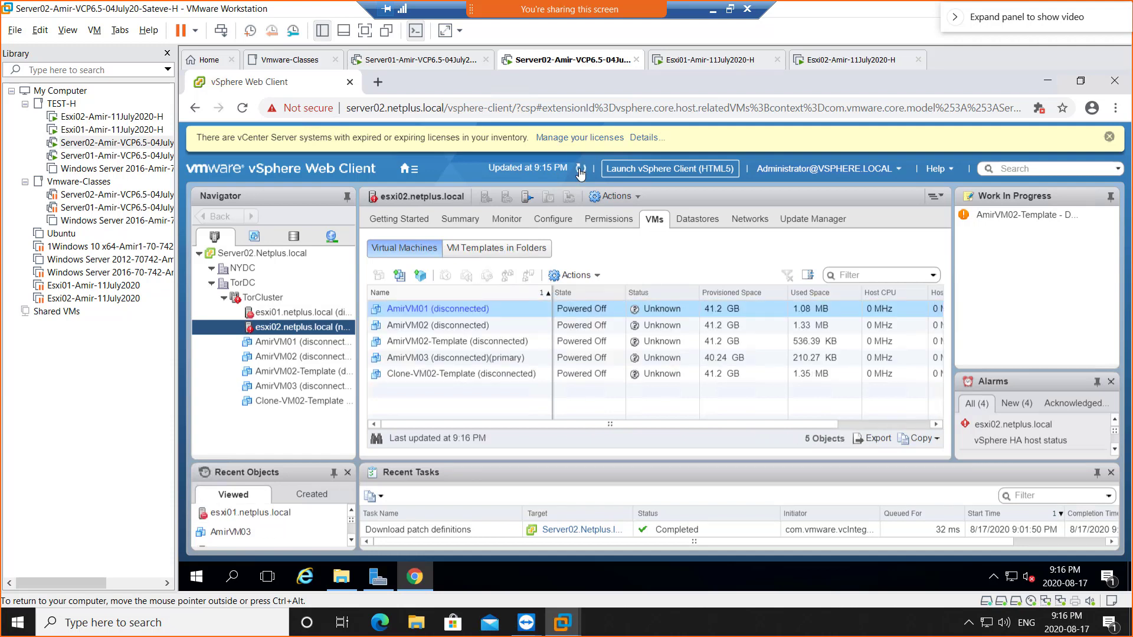
{"action": "left_click", "coordinate": [581, 172]}
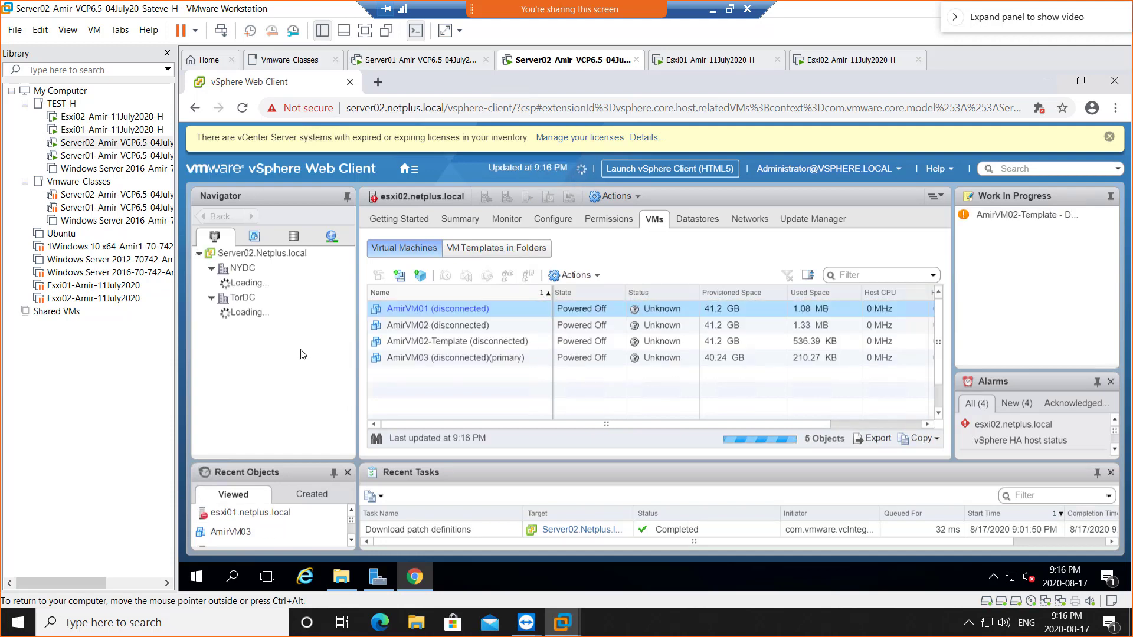
- Reload the vSphere Web Client page in Chrome to refresh esxi02's VM list
{"action": "left_click", "coordinate": [242, 109]}
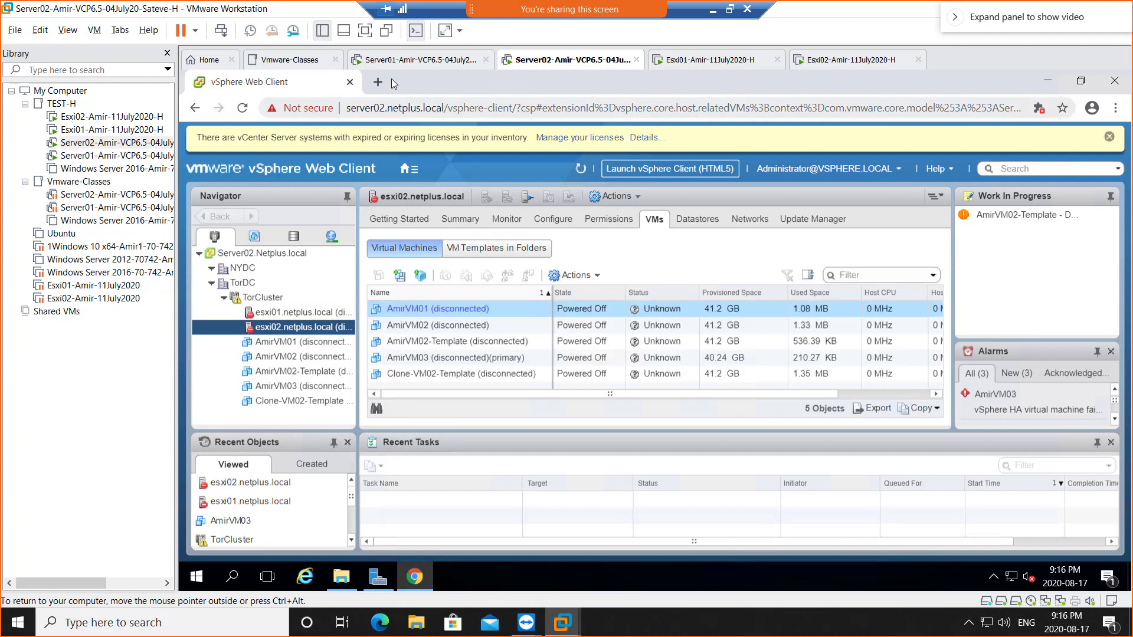
- Look over the Server01, Esxi01 and Esxi02 consoles, then go back to Server02
{"action": "left_click", "coordinate": [401, 59]}
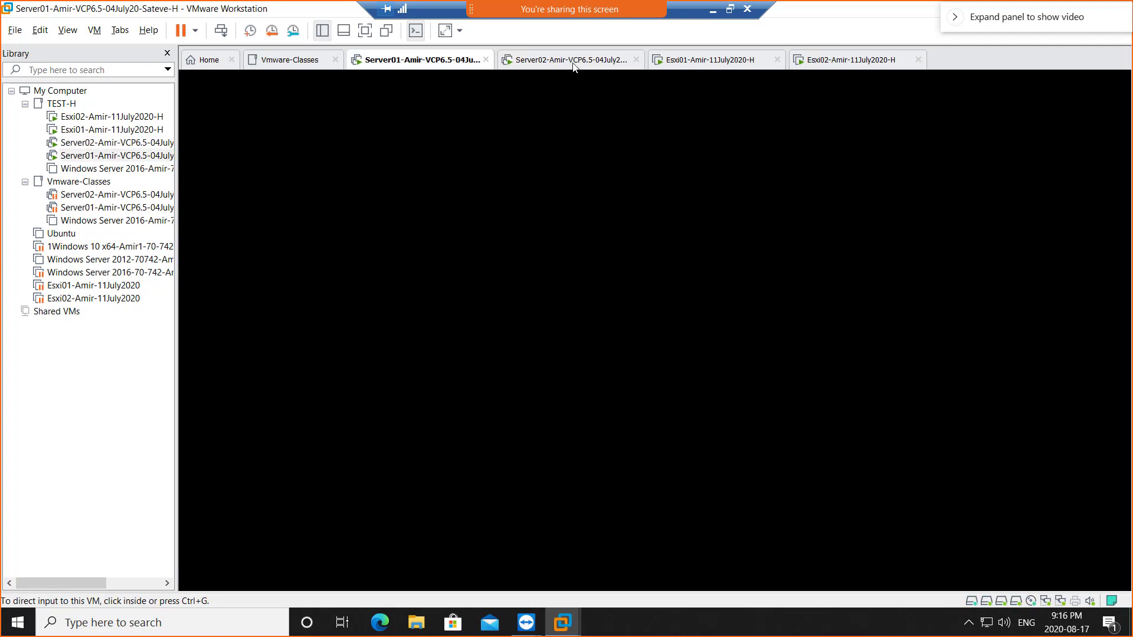
{"action": "left_click", "coordinate": [571, 62]}
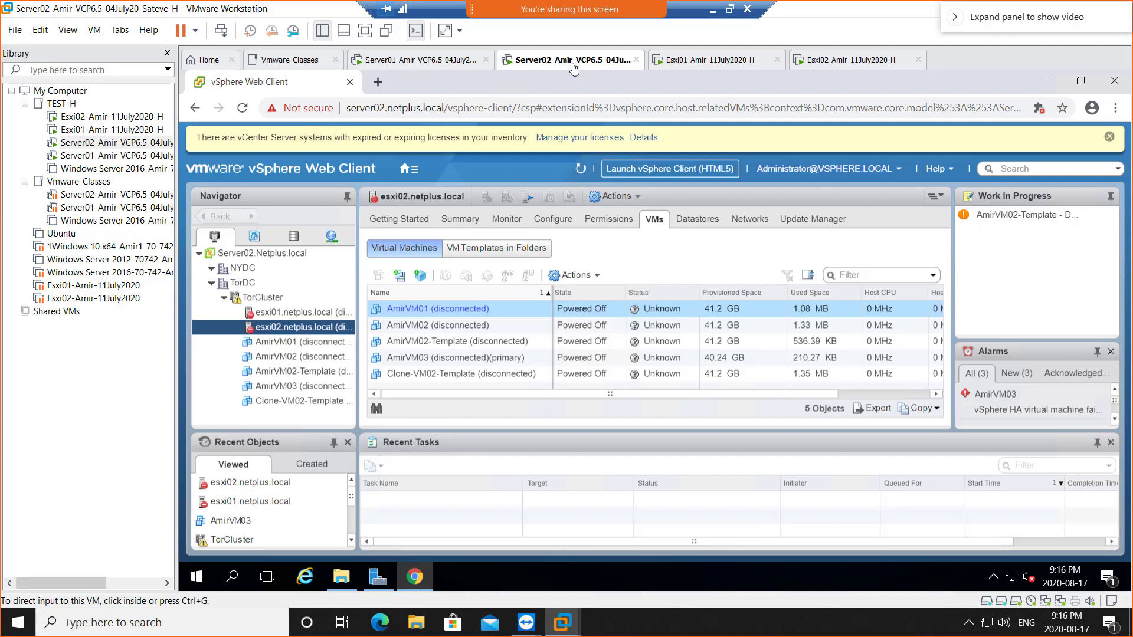
{"action": "left_click", "coordinate": [702, 62]}
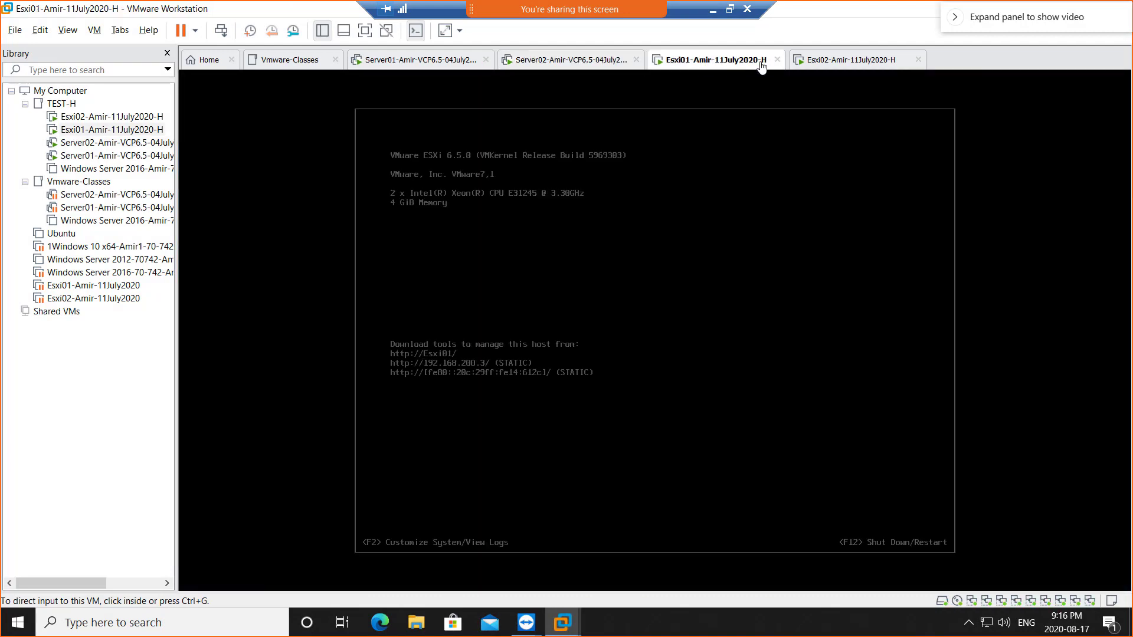
{"action": "left_click", "coordinate": [854, 64]}
{"action": "left_click", "coordinate": [532, 64]}
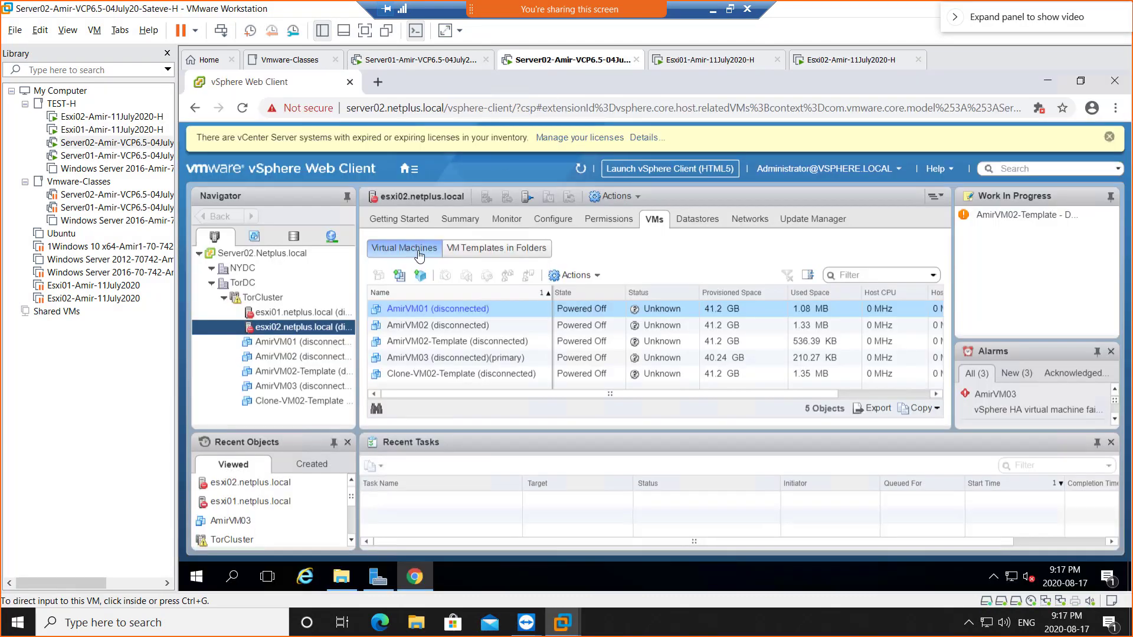
- Refresh the vSphere inventory repeatedly to update esxi01 and esxi02's status under TorCluster
{"action": "left_click", "coordinate": [581, 171]}
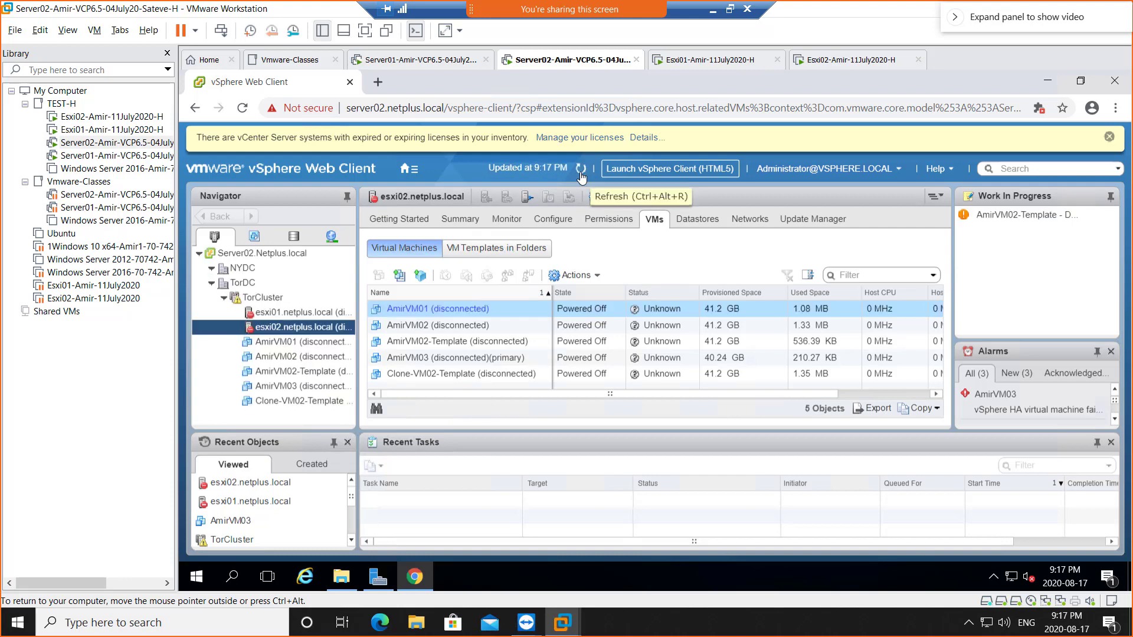
{"action": "left_click", "coordinate": [581, 171]}
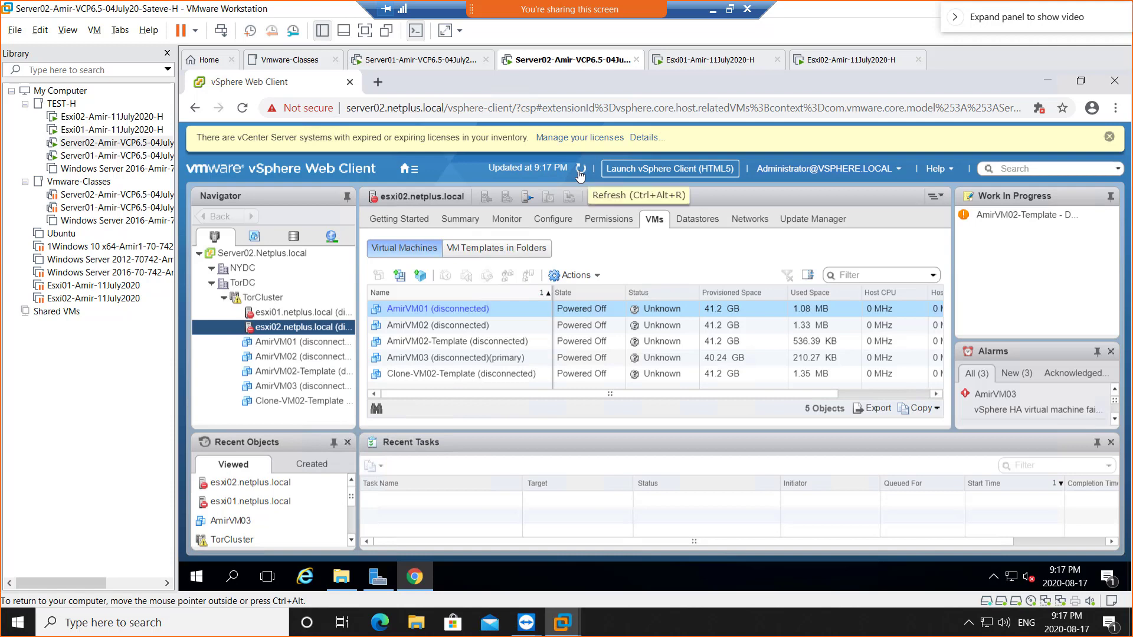
{"action": "left_click", "coordinate": [580, 170]}
{"action": "left_click", "coordinate": [580, 170]}
{"action": "left_click", "coordinate": [580, 171]}
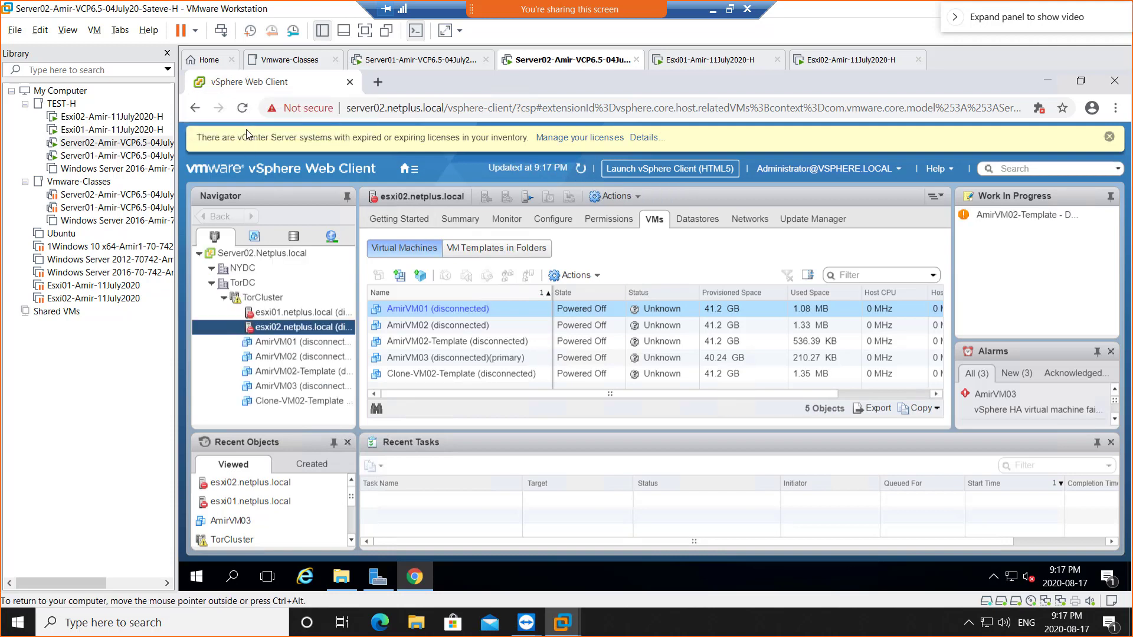
- Reload the vSphere Web Client page, then open Server Manager's Local Server page
{"action": "left_click", "coordinate": [242, 107]}
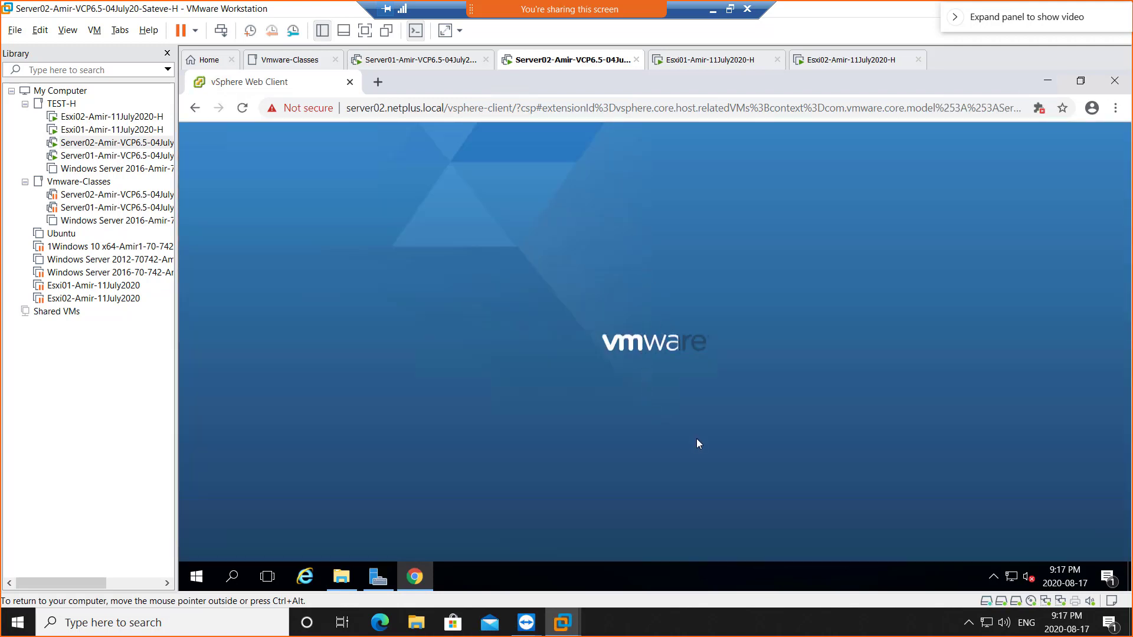
{"action": "left_click", "coordinate": [377, 576]}
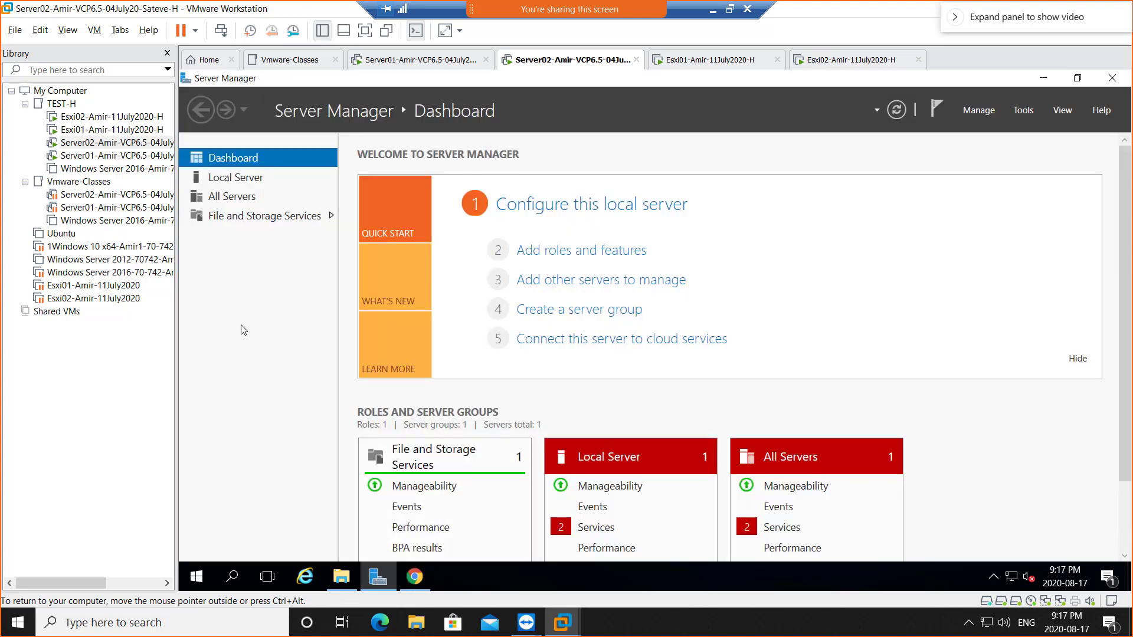
{"action": "left_click", "coordinate": [252, 181]}
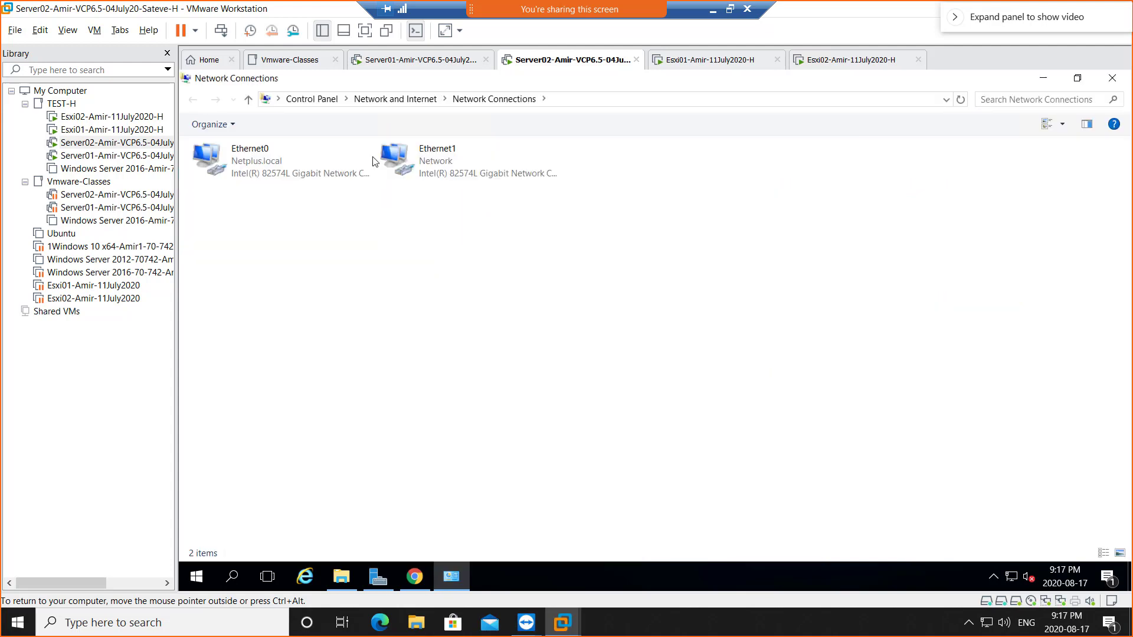
- Disable the Ethernet1 adapter, then minimise Network Connections and Server Manager to return to vSphere
{"action": "left_click", "coordinate": [419, 163]}
{"action": "right_click", "coordinate": [419, 163]}
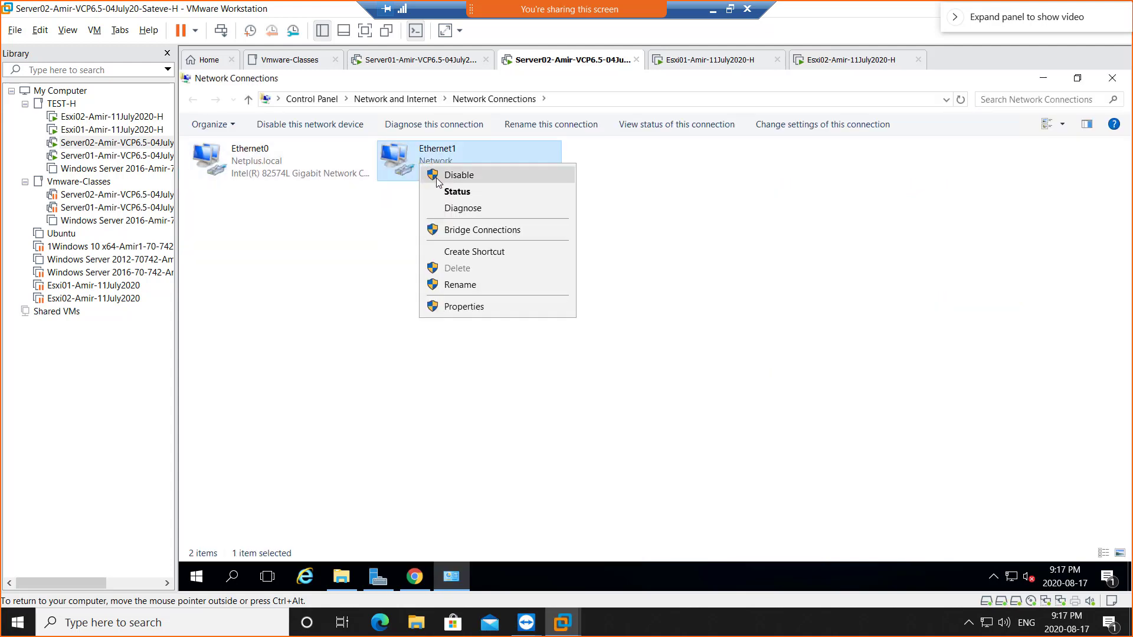
{"action": "left_click", "coordinate": [436, 175]}
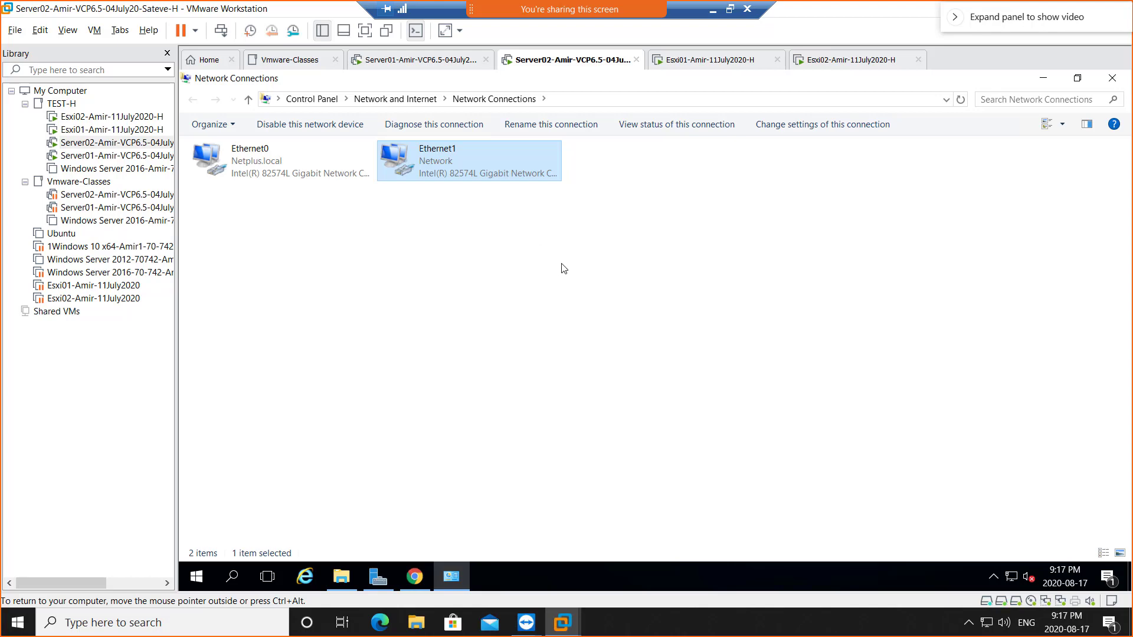
{"action": "left_click", "coordinate": [1043, 79]}
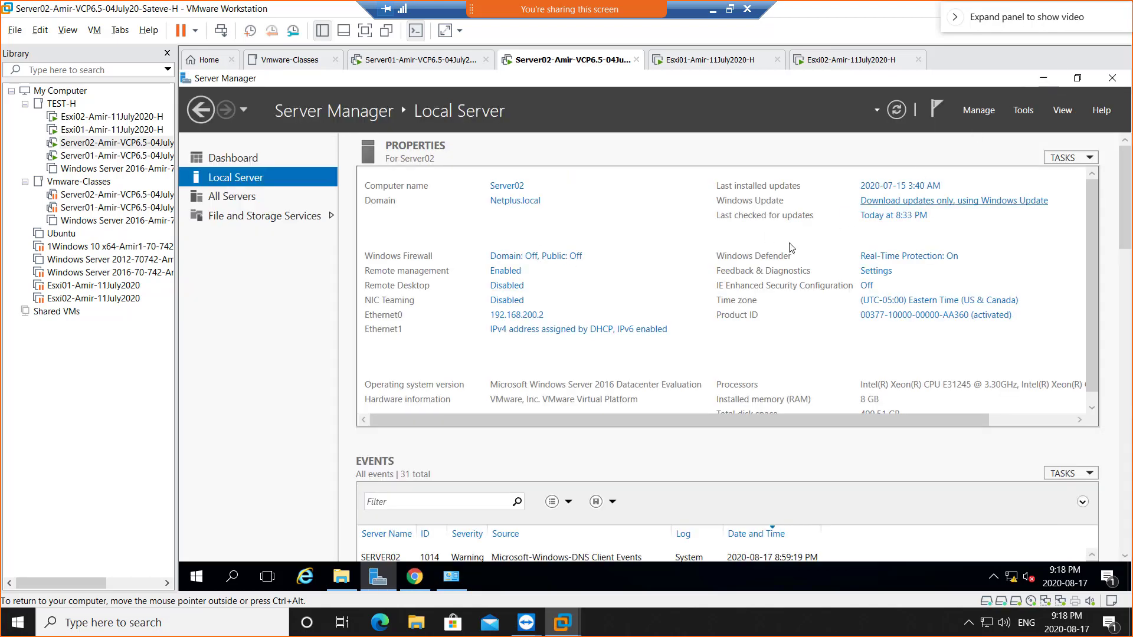
{"action": "left_click", "coordinate": [1046, 77]}
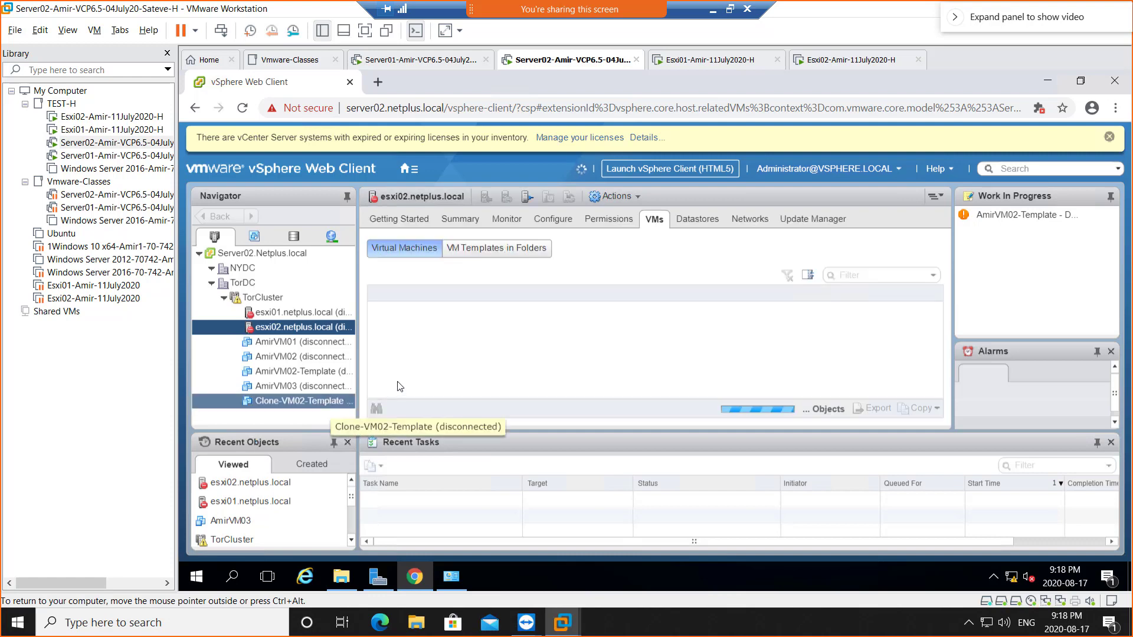
- Launch an administrator Command Prompt from the Start button's quick-access menu
{"action": "left_click", "coordinate": [192, 577]}
{"action": "right_click", "coordinate": [193, 578]}
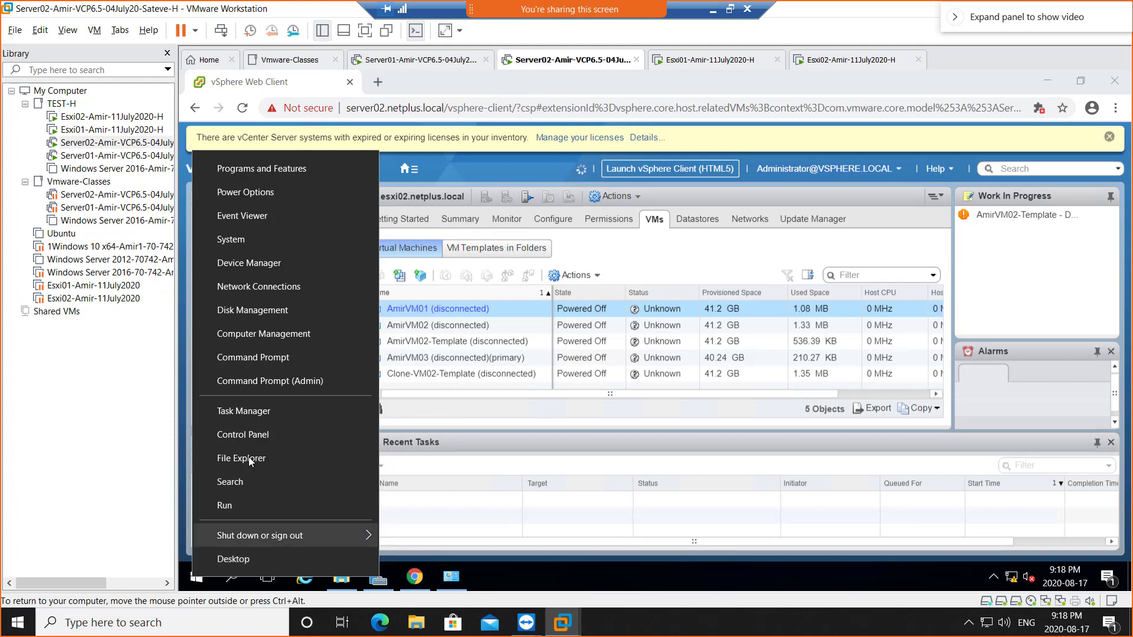
{"action": "left_click", "coordinate": [271, 385]}
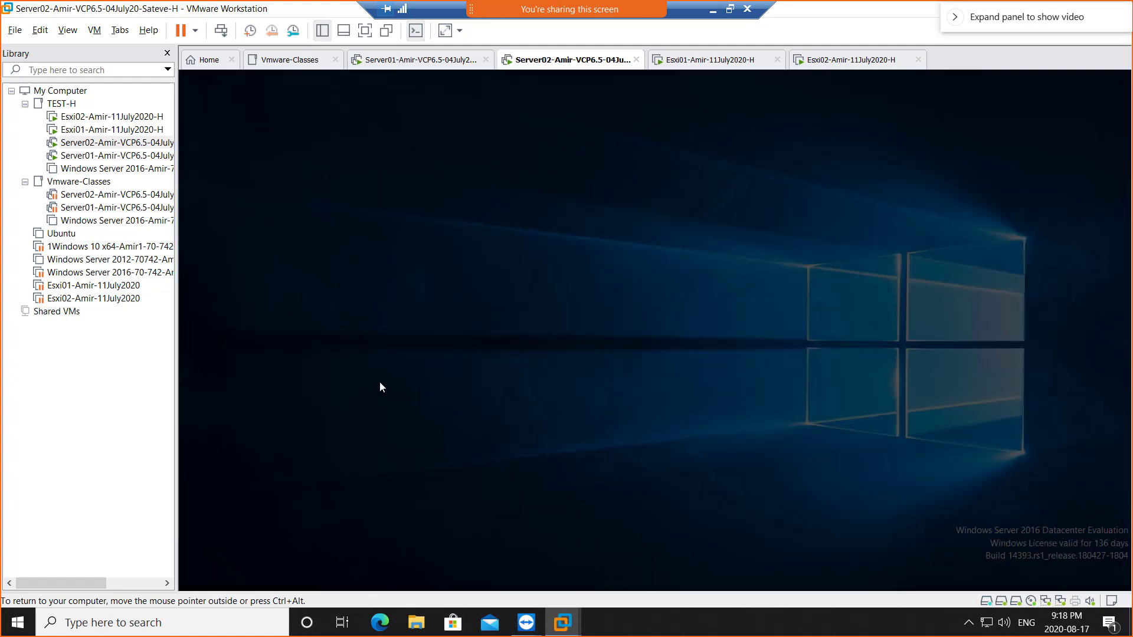
{"action": "left_click", "coordinate": [608, 424]}
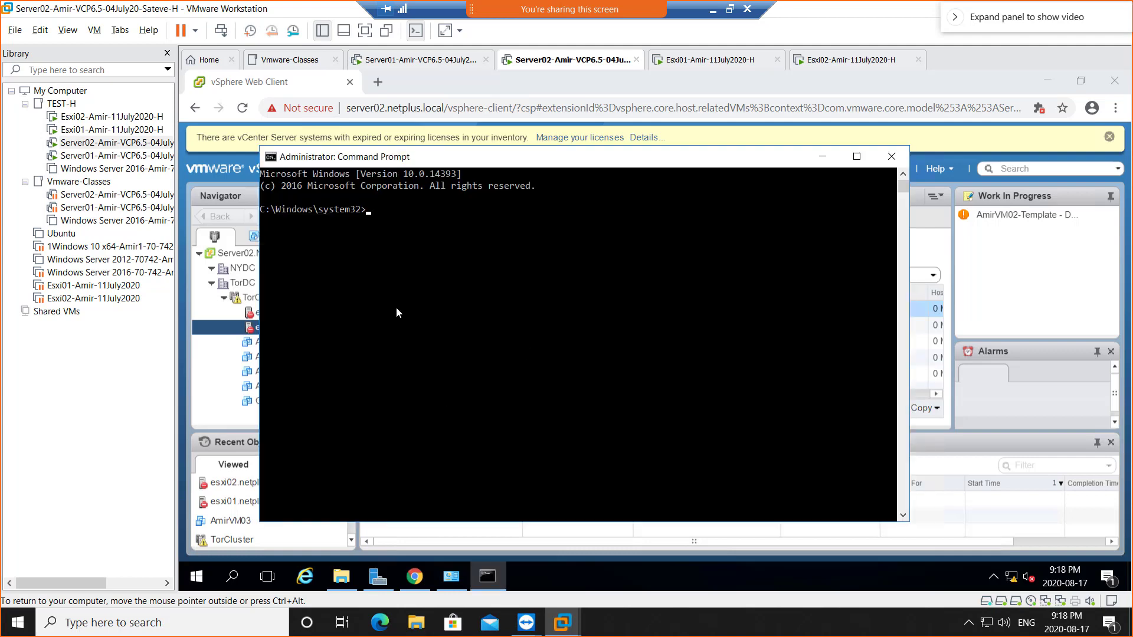
- Run ipconfig /flushdns, then run ipconfig /registerdns
{"action": "type", "text": "ipconfig /flushdns"}
{"action": "key", "text": "Return"}
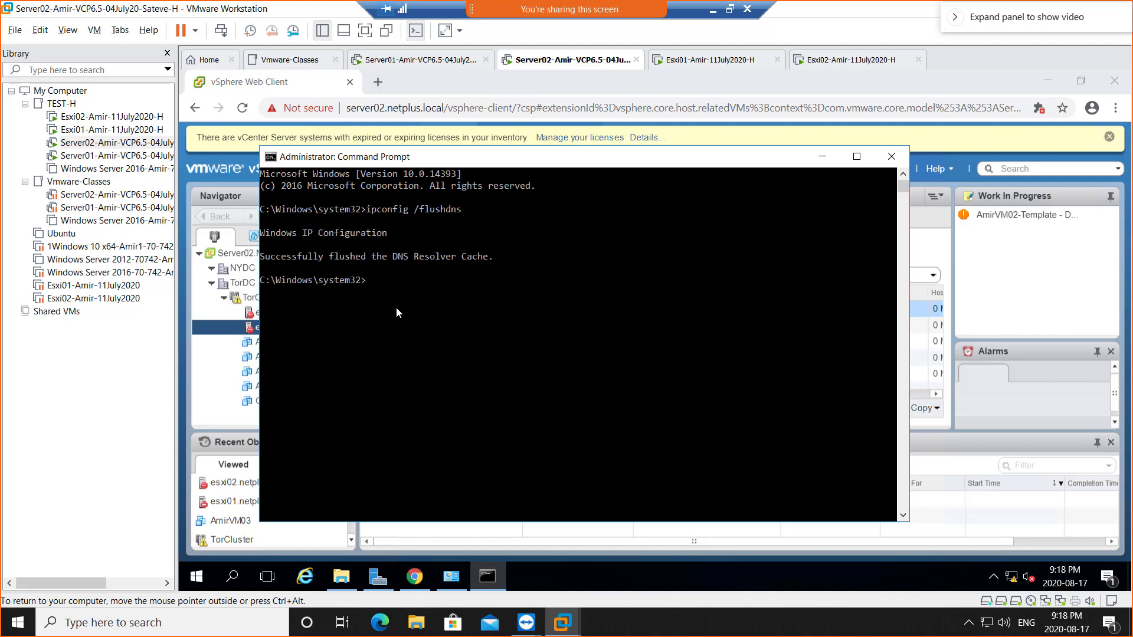
{"action": "key", "text": "Up"}
{"action": "key", "text": "BackSpace"}
{"action": "key", "text": "BackSpace"}
{"action": "key", "text": "BackSpace"}
{"action": "key", "text": "BackSpace"}
{"action": "key", "text": "BackSpace"}
{"action": "key", "text": "BackSpace"}
{"action": "type", "text": "registerdns"}
{"action": "key", "text": "Return"}
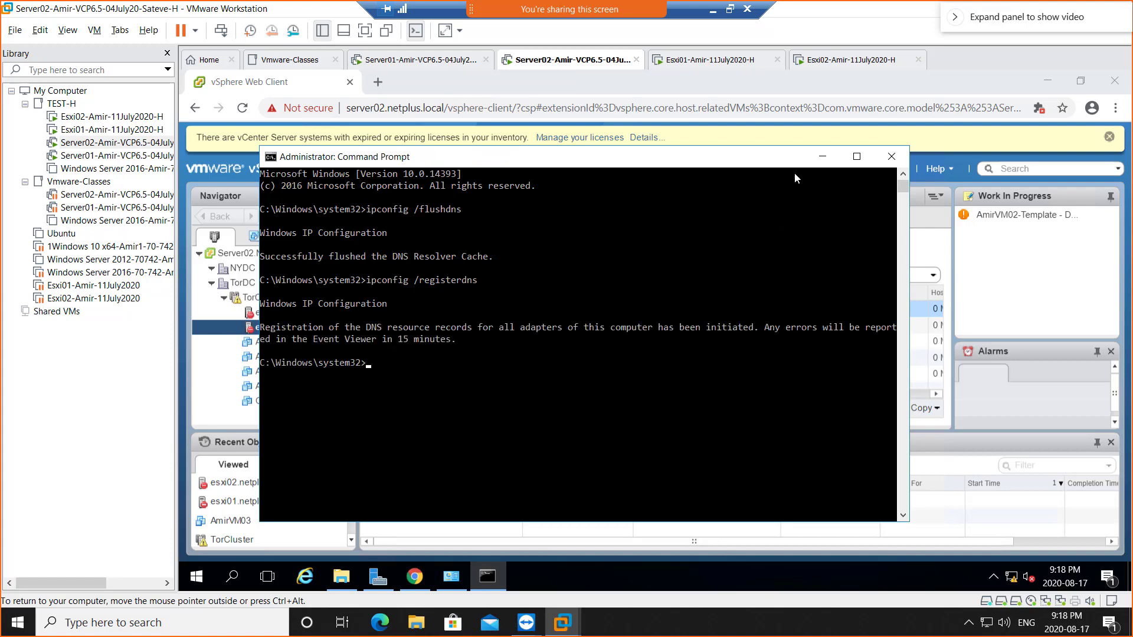
- Minimise Command Prompt, refresh the vSphere inventory twice, and select host esxi01.netplus.local to list its VMs
{"action": "left_click", "coordinate": [822, 157]}
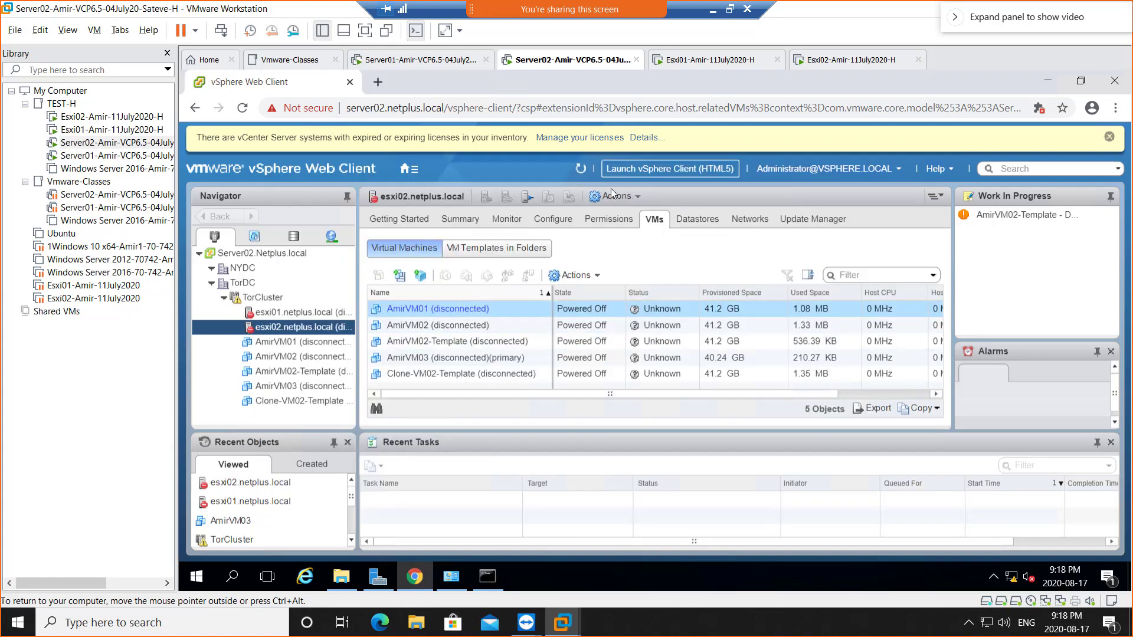
{"action": "left_click", "coordinate": [580, 170]}
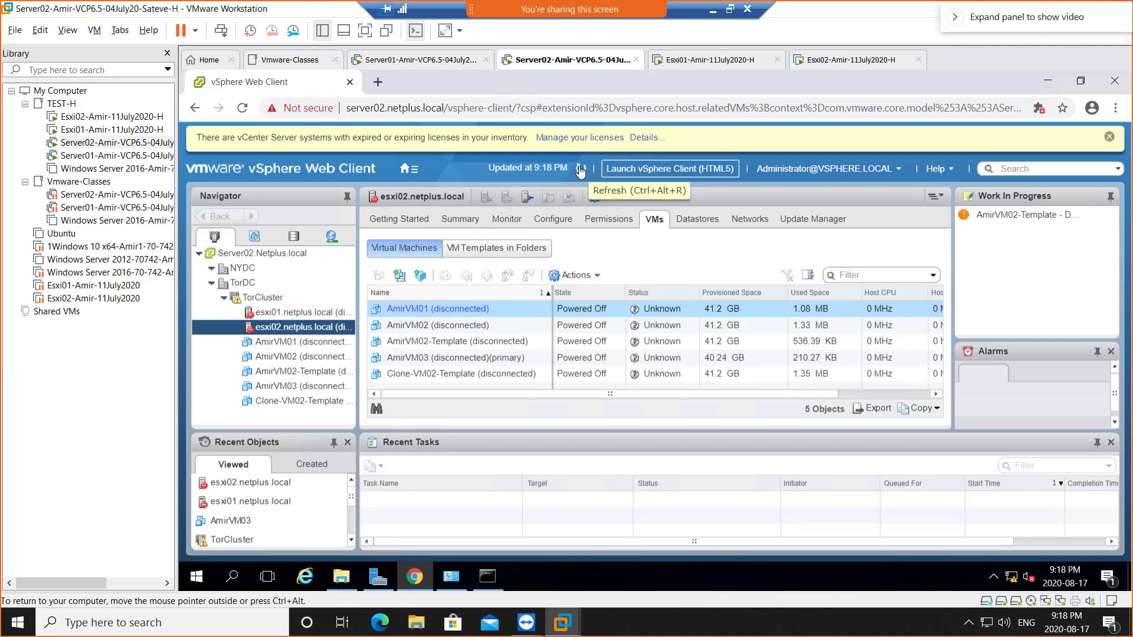
{"action": "left_click", "coordinate": [580, 170]}
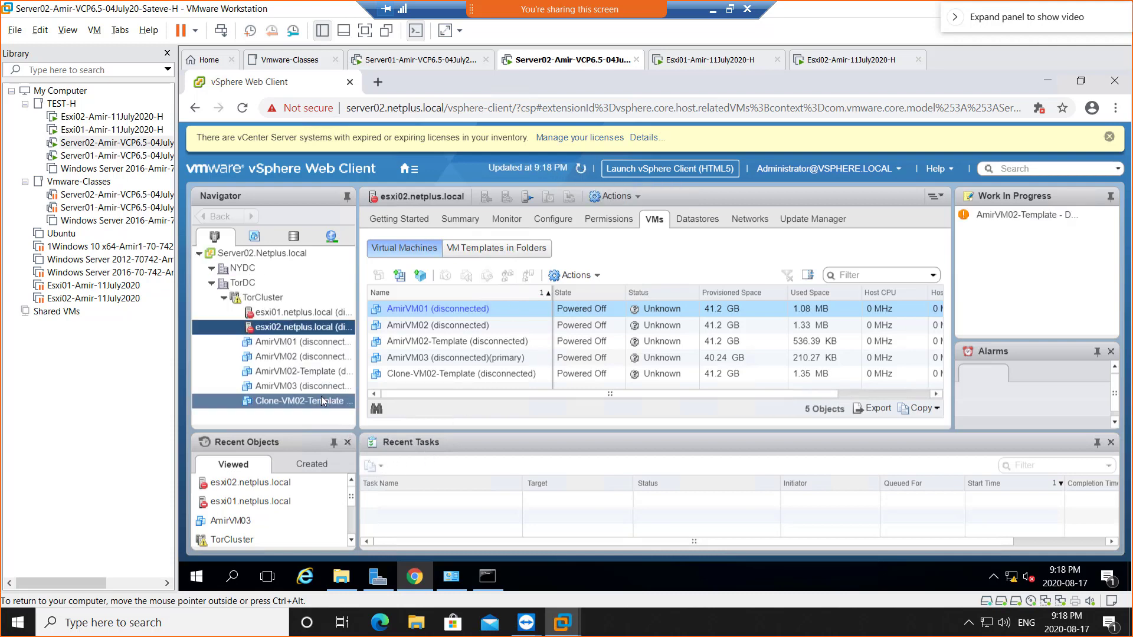
{"action": "left_click", "coordinate": [292, 317]}
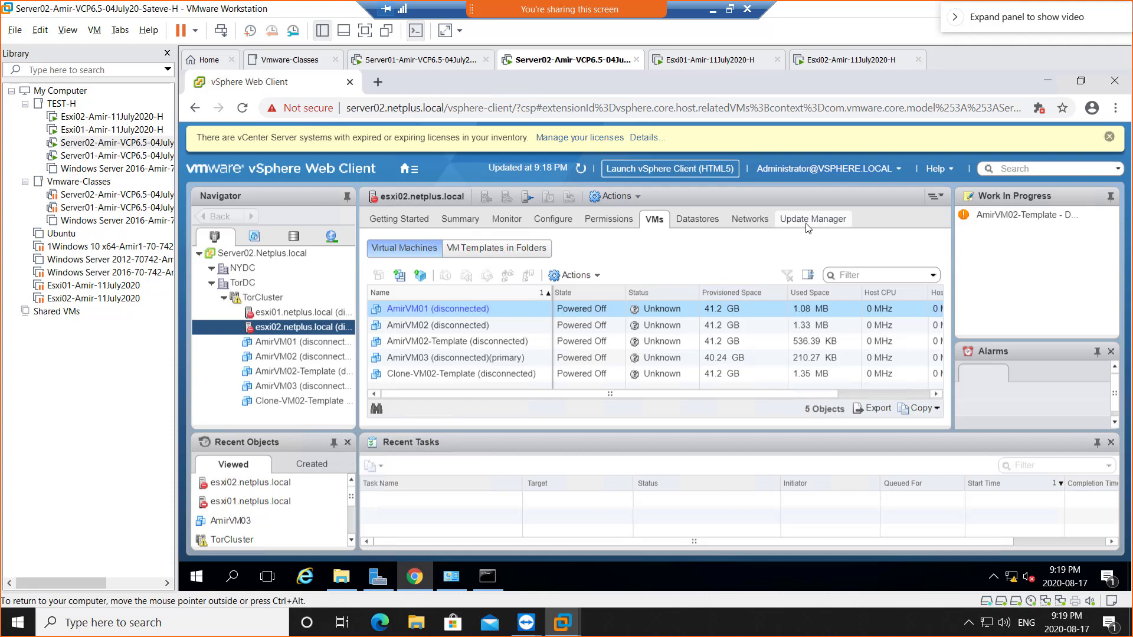
{"action": "left_click", "coordinate": [276, 313]}
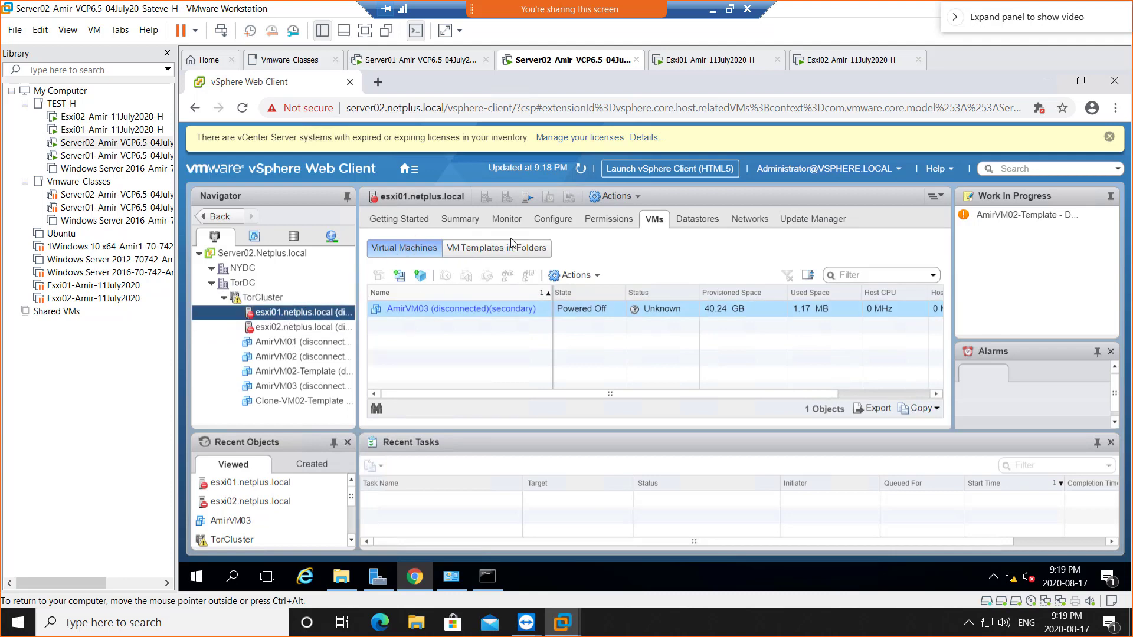
- Open the Configure tab, then the Summary page for host esxi01.netplus.local
{"action": "left_click", "coordinate": [557, 222]}
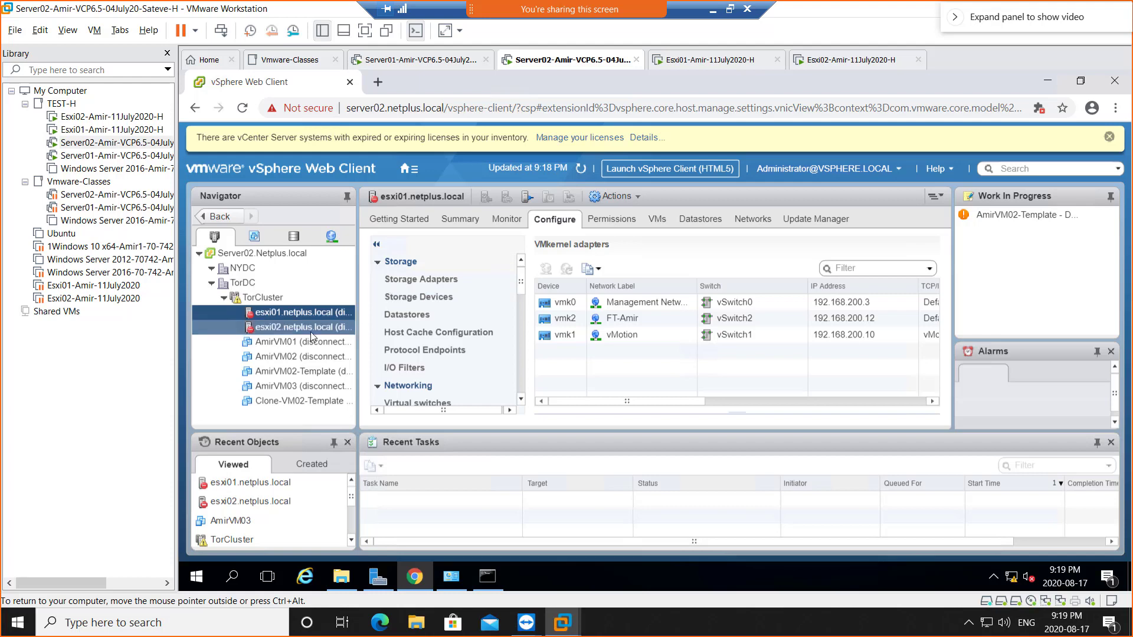
{"action": "left_click", "coordinate": [460, 220]}
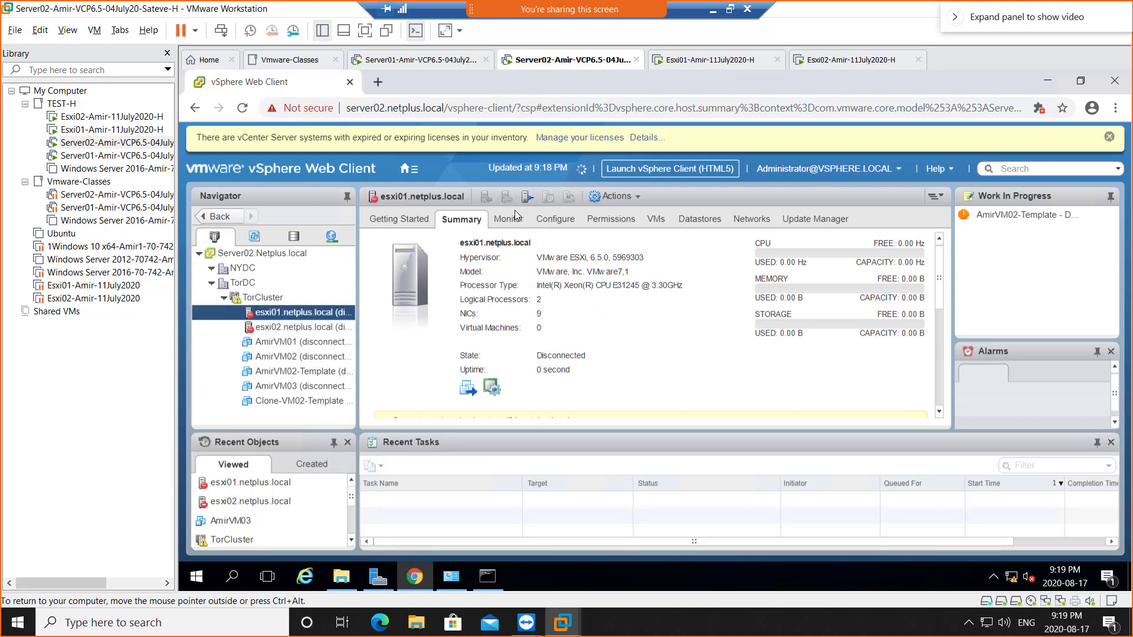
{"action": "scroll", "coordinate": [603, 346], "scroll_direction": "down", "scroll_amount": 1}
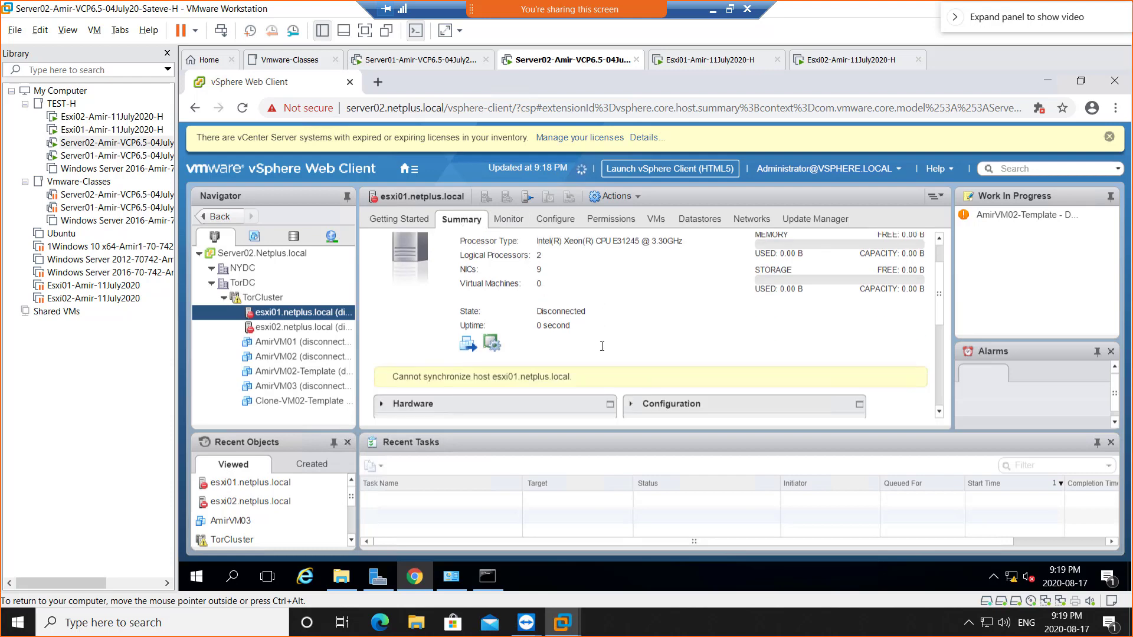
- Compare esxi02.netplus.local's summary with esxi01's, which reports Disconnected and unable to synchronize
{"action": "left_click", "coordinate": [276, 328], "text": "ctrl"}
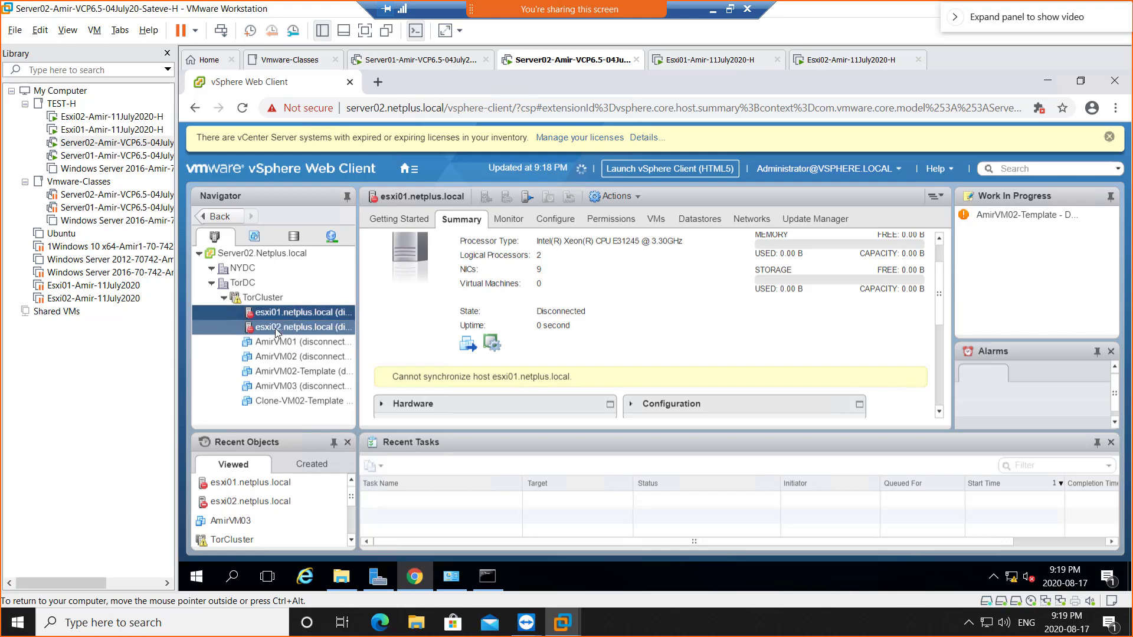
{"action": "left_click", "coordinate": [275, 328]}
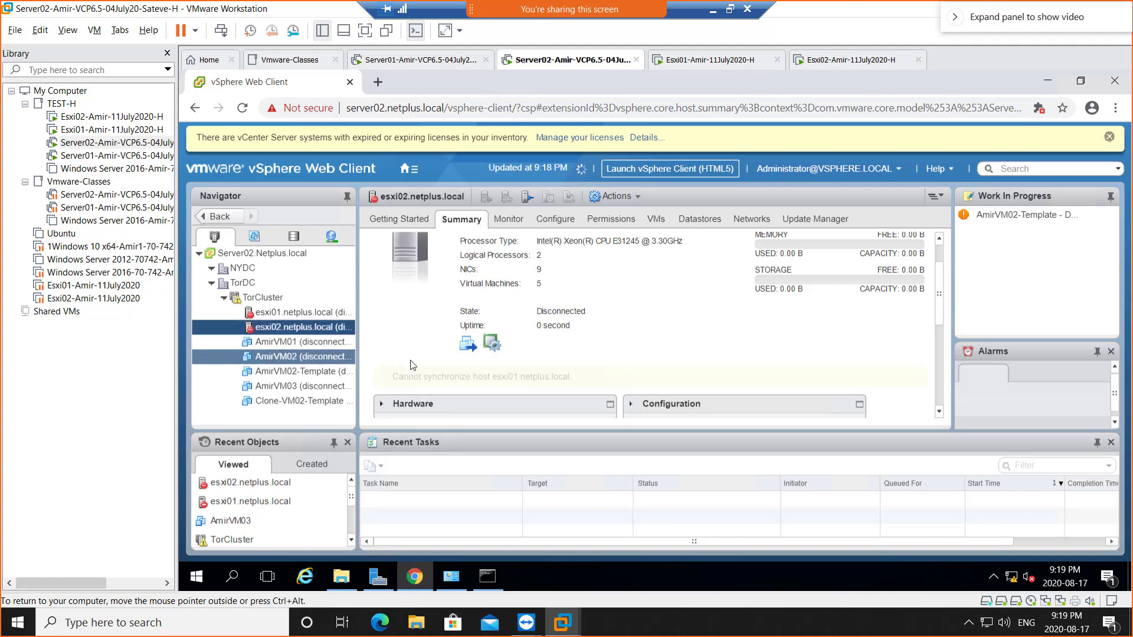
{"action": "scroll", "coordinate": [595, 340], "scroll_direction": "down", "scroll_amount": 1}
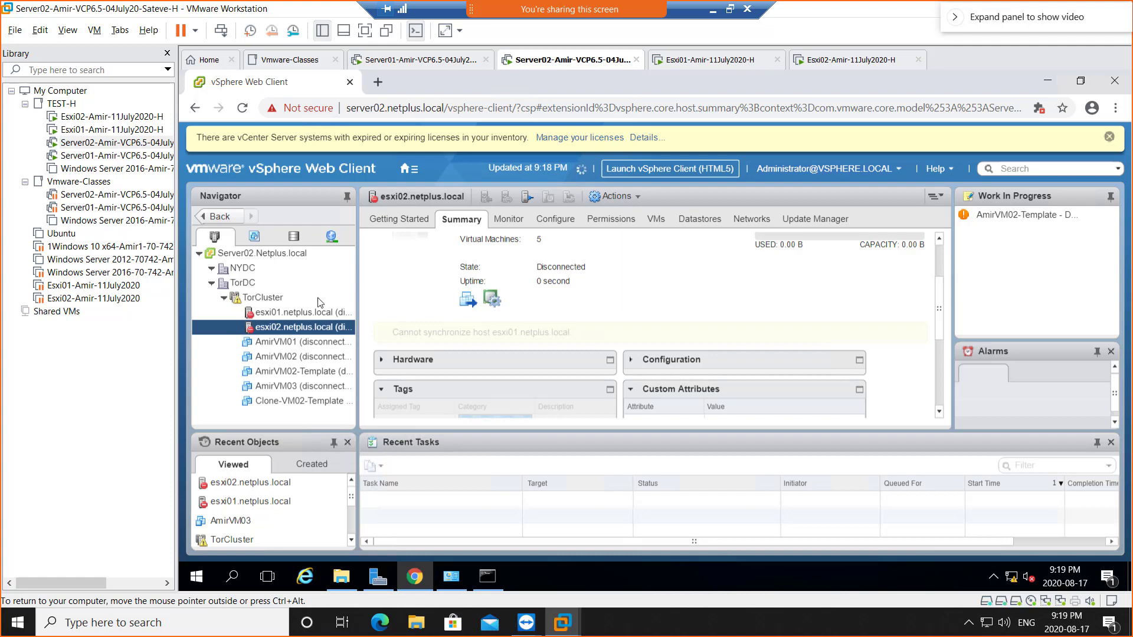
{"action": "left_click", "coordinate": [288, 316], "text": "ctrl"}
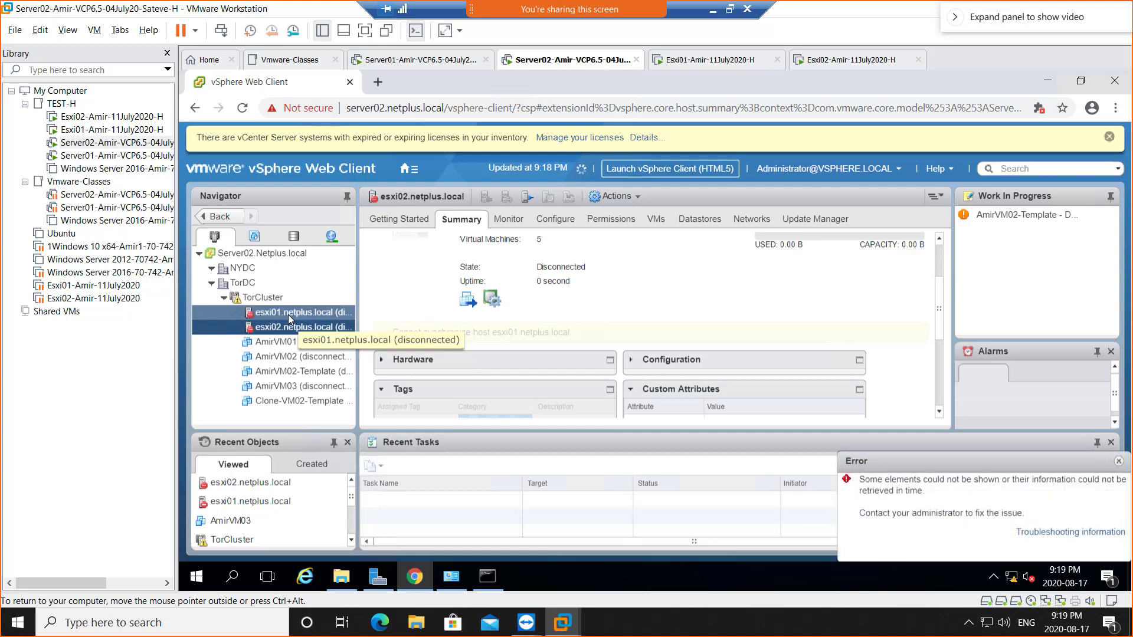
{"action": "left_click", "coordinate": [287, 314]}
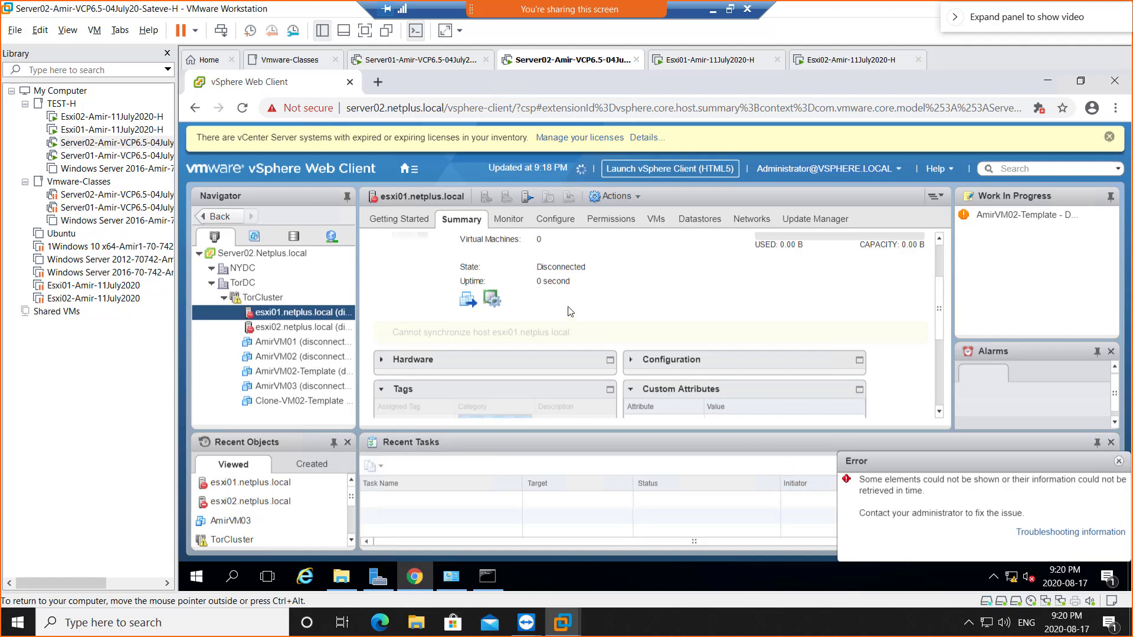
- Reload the vSphere Web Client page, then close Chrome after the HTTP 400 Bad Request error
{"action": "left_click", "coordinate": [242, 107]}
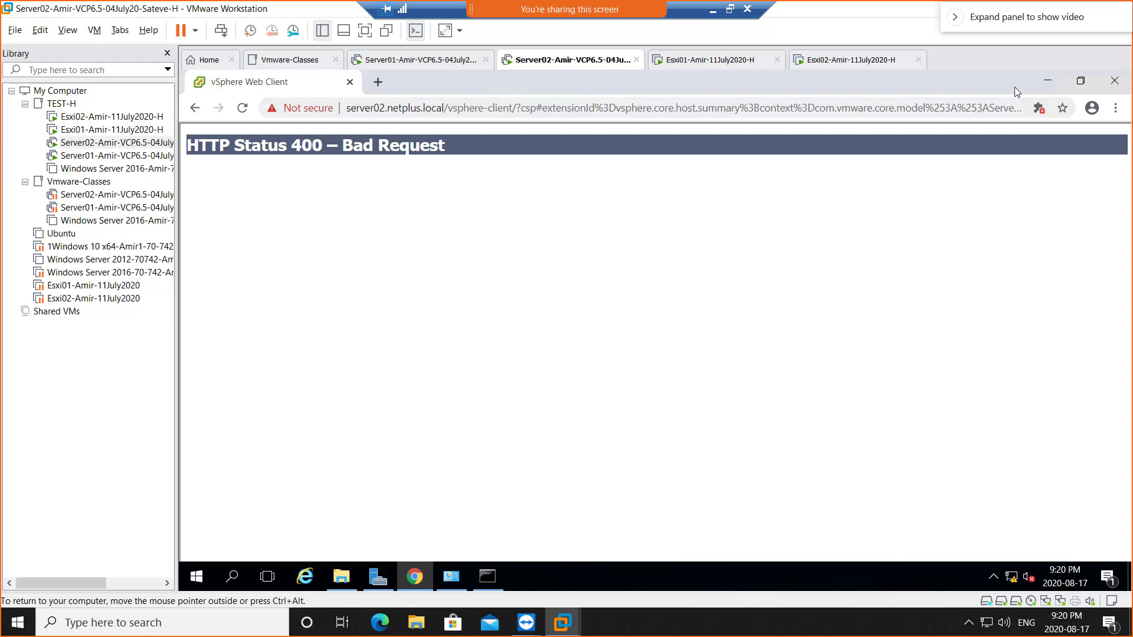
{"action": "left_click", "coordinate": [1114, 80]}
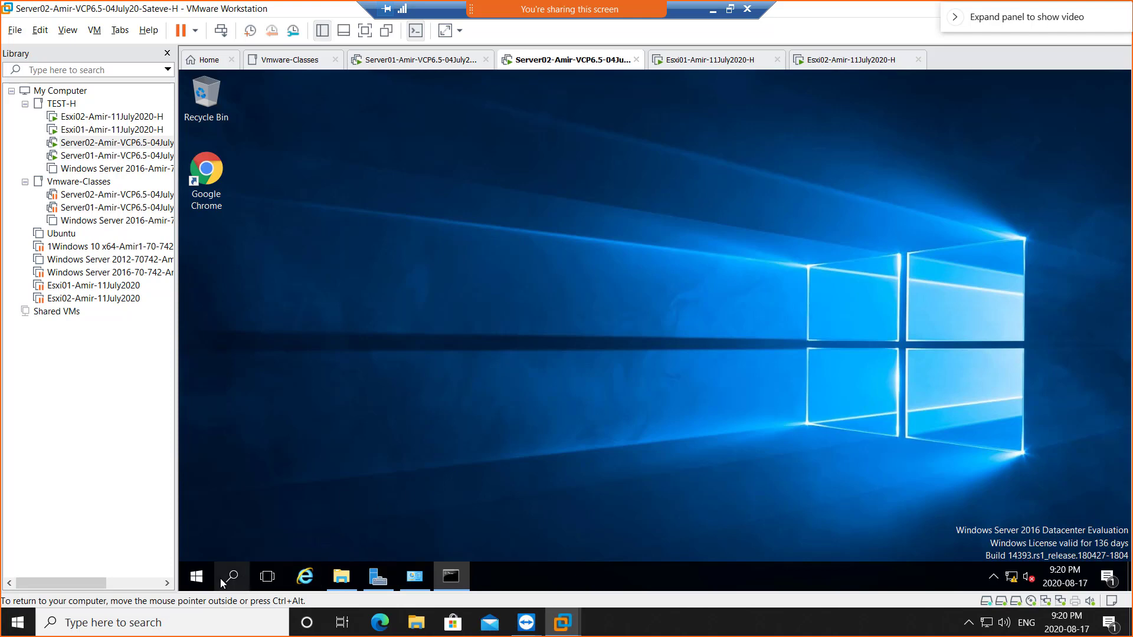
- Relaunch Chrome and load server02.netplus.local/vsphere-client/, which returns HTTP 500 Internal Server Error
{"action": "double_click", "coordinate": [206, 172]}
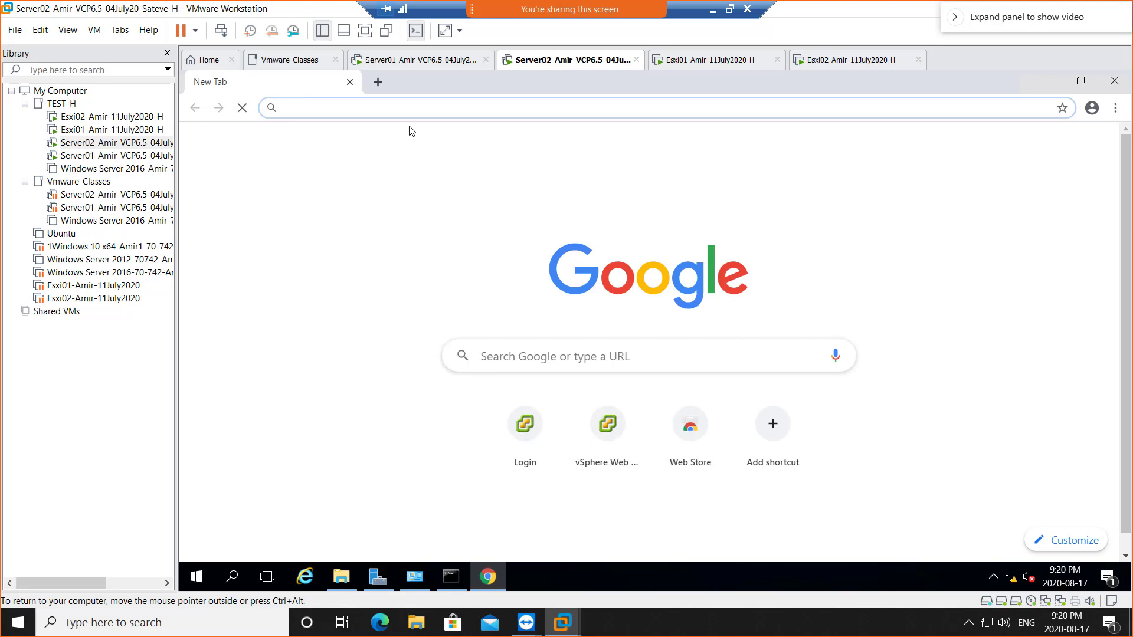
{"action": "type", "text": "ser"}
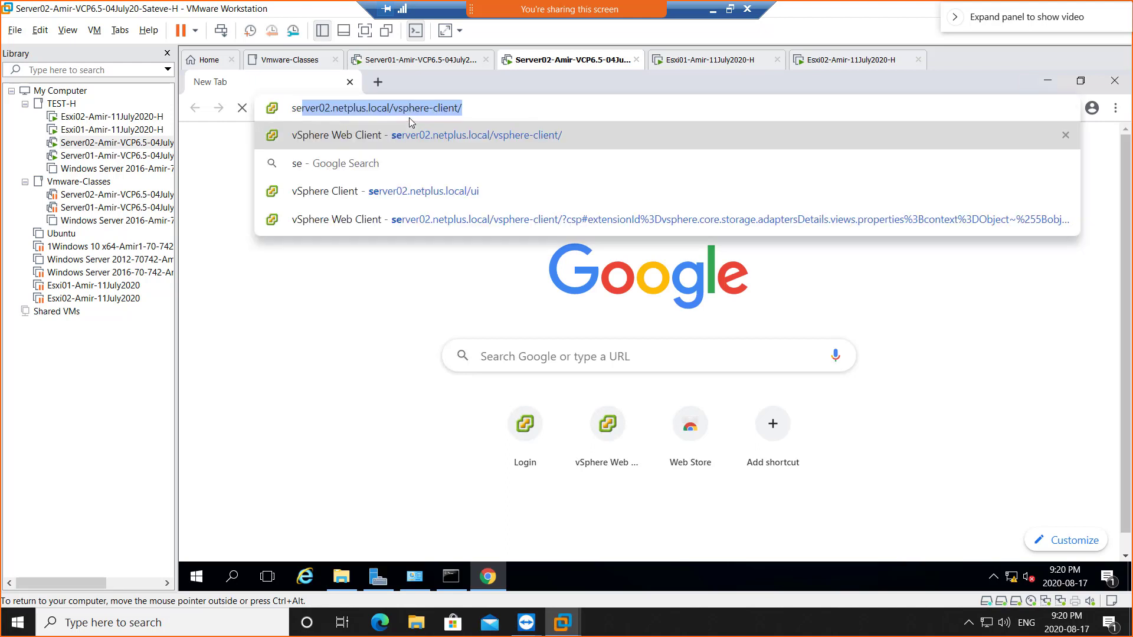
{"action": "key", "text": "Return"}
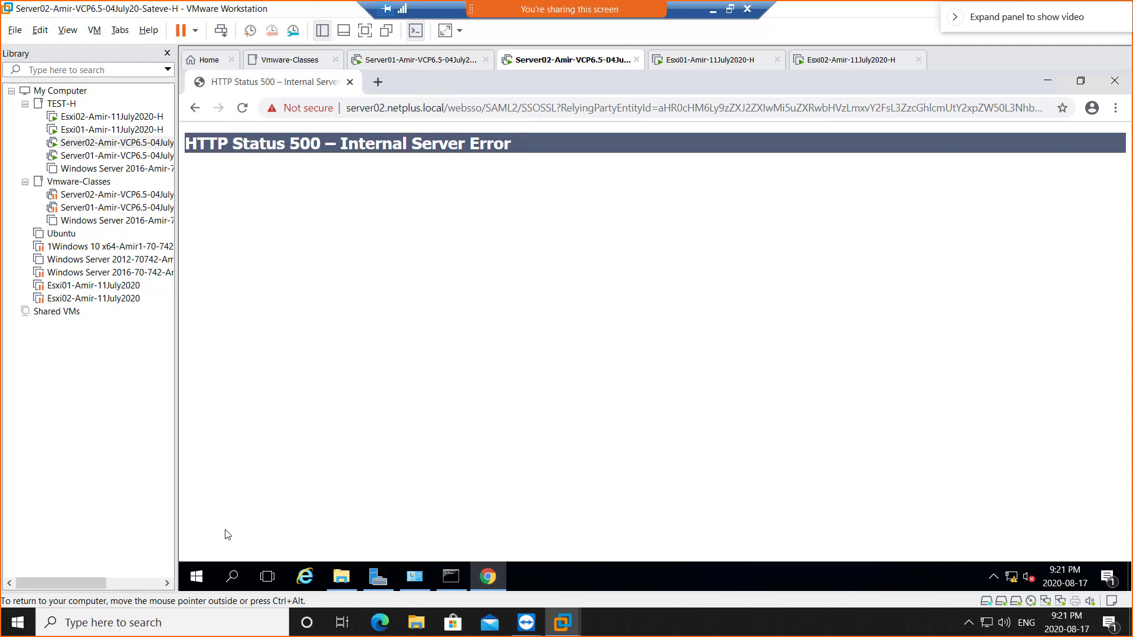
- Launch VMware vSphere WebClient from the Start menu's Most used list
{"action": "right_click", "coordinate": [200, 581]}
{"action": "left_click", "coordinate": [198, 578]}
{"action": "left_click", "coordinate": [198, 579]}
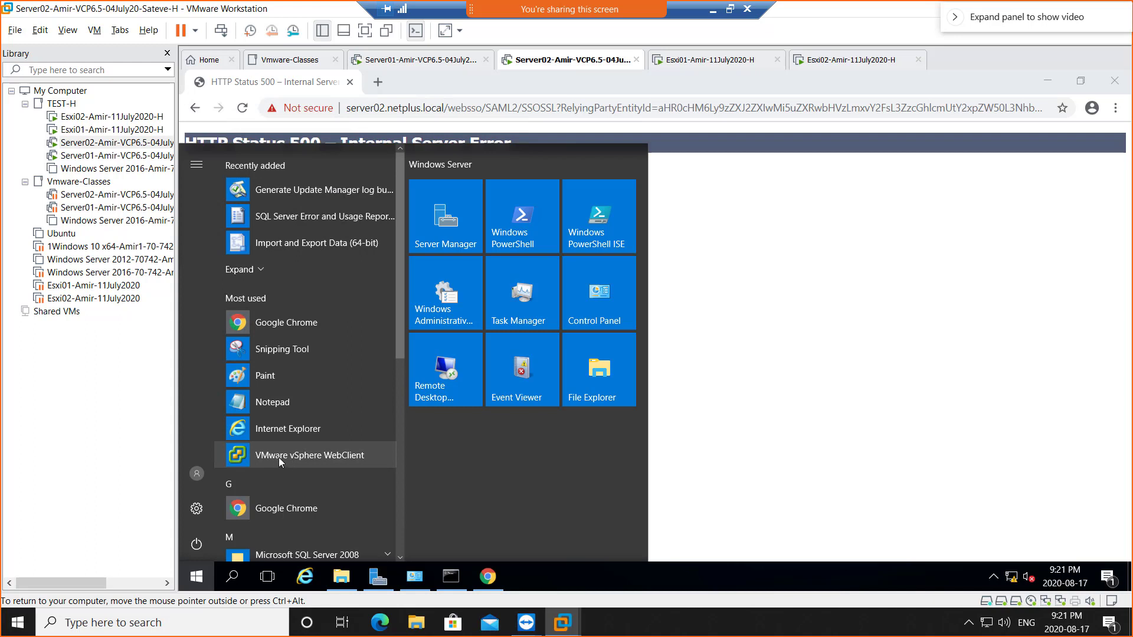
{"action": "left_click", "coordinate": [293, 460]}
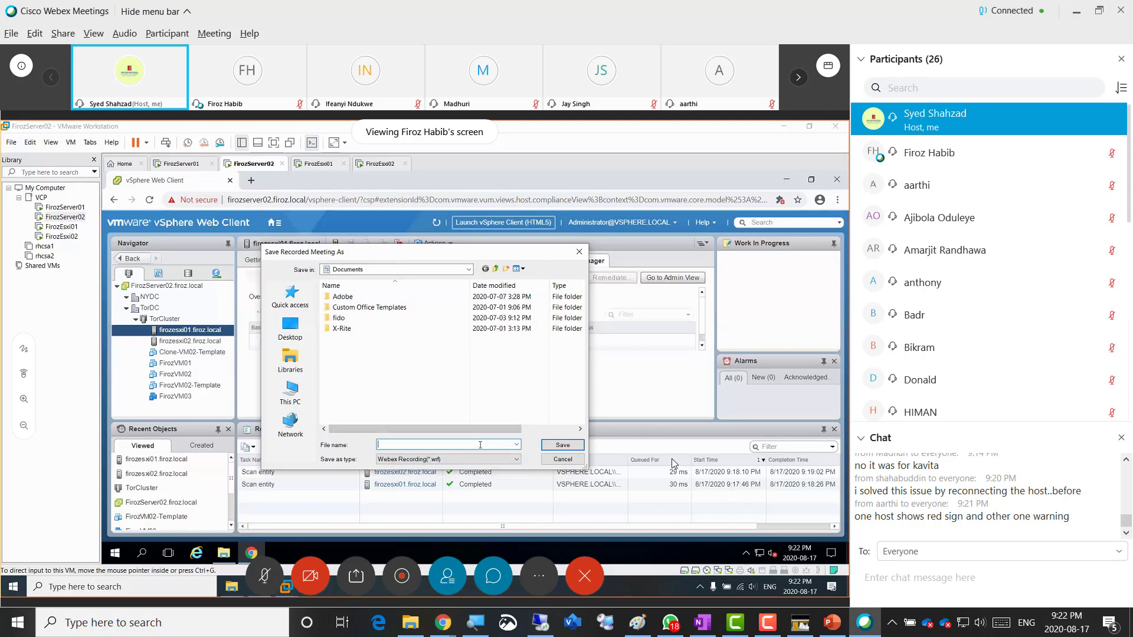
- Save the Webex meeting recording to the Desktop as 'class'
{"action": "type", "text": "class"}
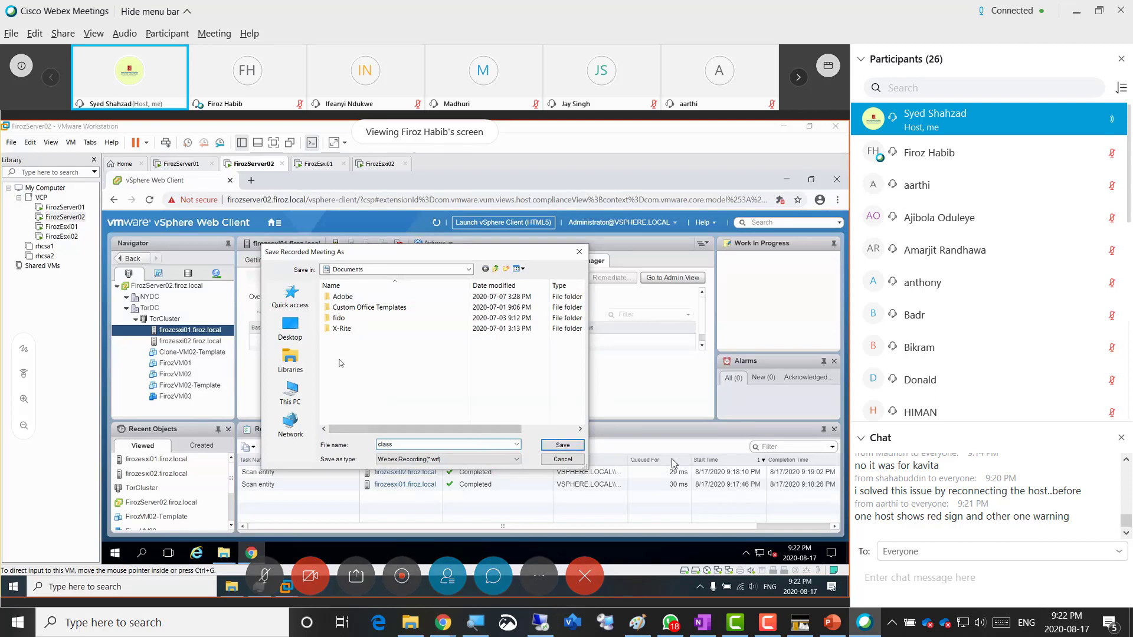
{"action": "left_click", "coordinate": [290, 328]}
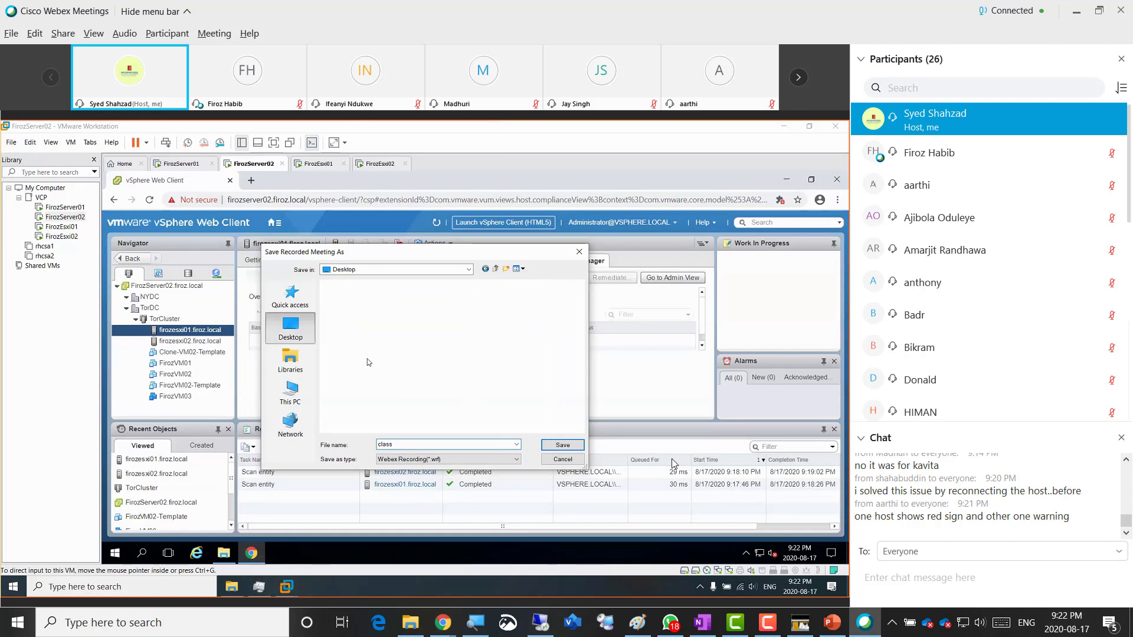
{"action": "left_click", "coordinate": [562, 447]}
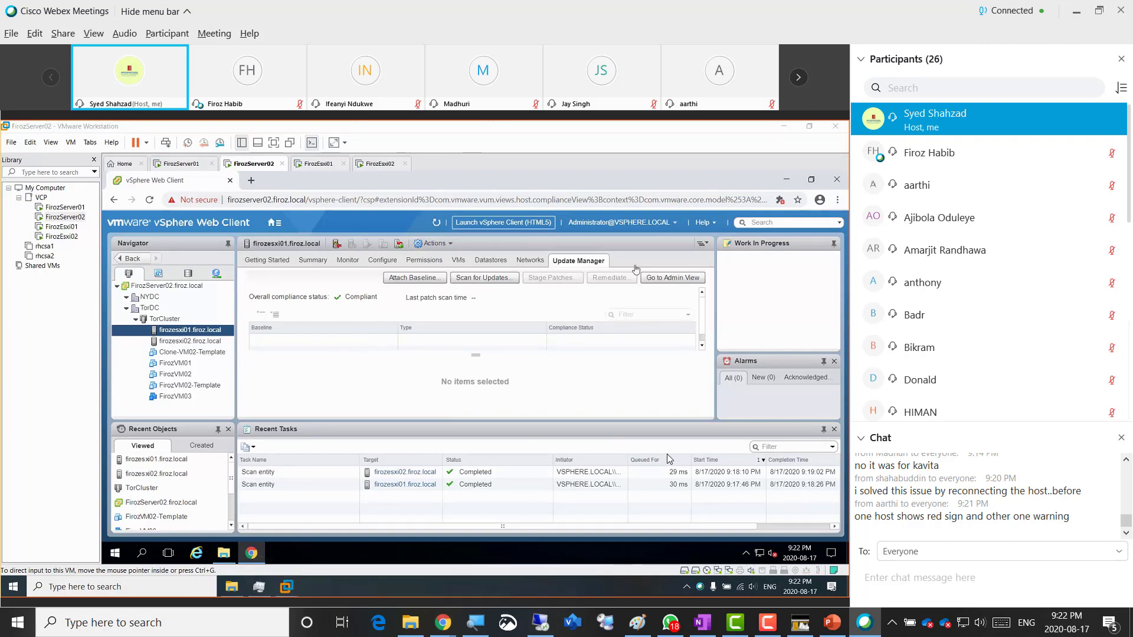
{"action": "left_click", "coordinate": [166, 334]}
{"action": "left_click", "coordinate": [653, 277]}
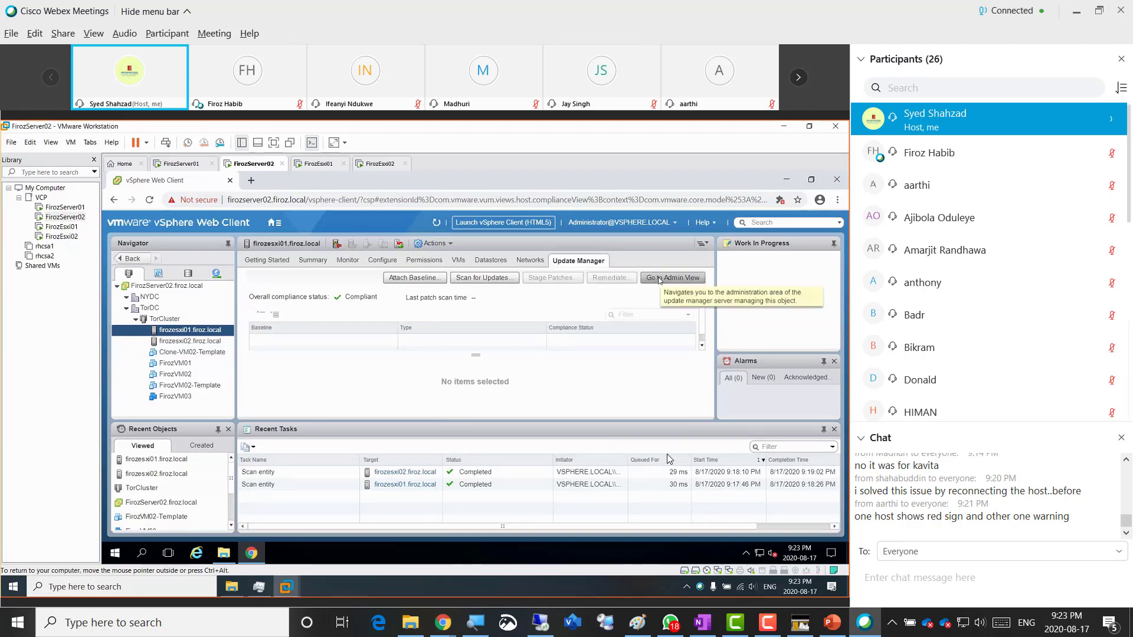
- Go to the Update Manager Admin View and show Settings > Download Settings with its download sources
{"action": "left_click", "coordinate": [670, 280]}
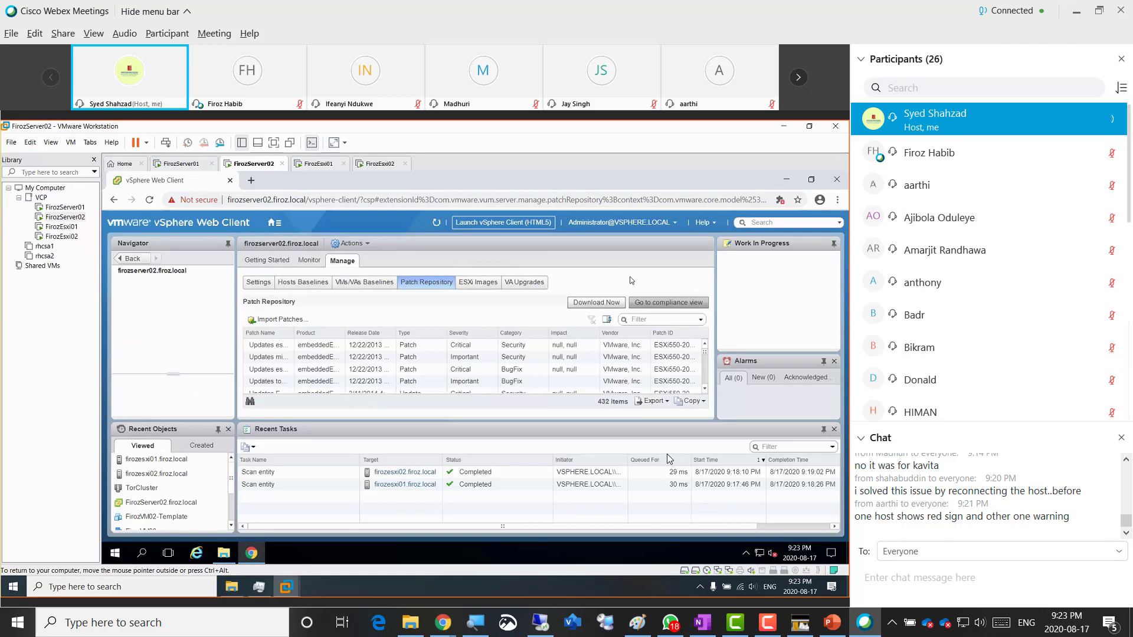
{"action": "mouse_move", "coordinate": [437, 441]}
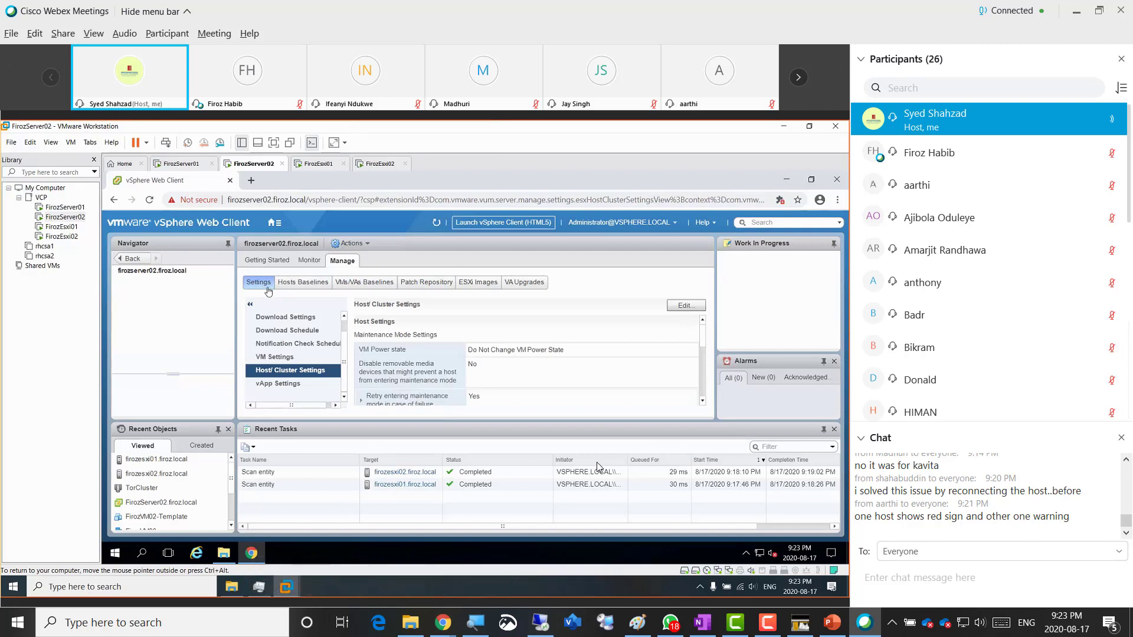
{"action": "left_click", "coordinate": [281, 318]}
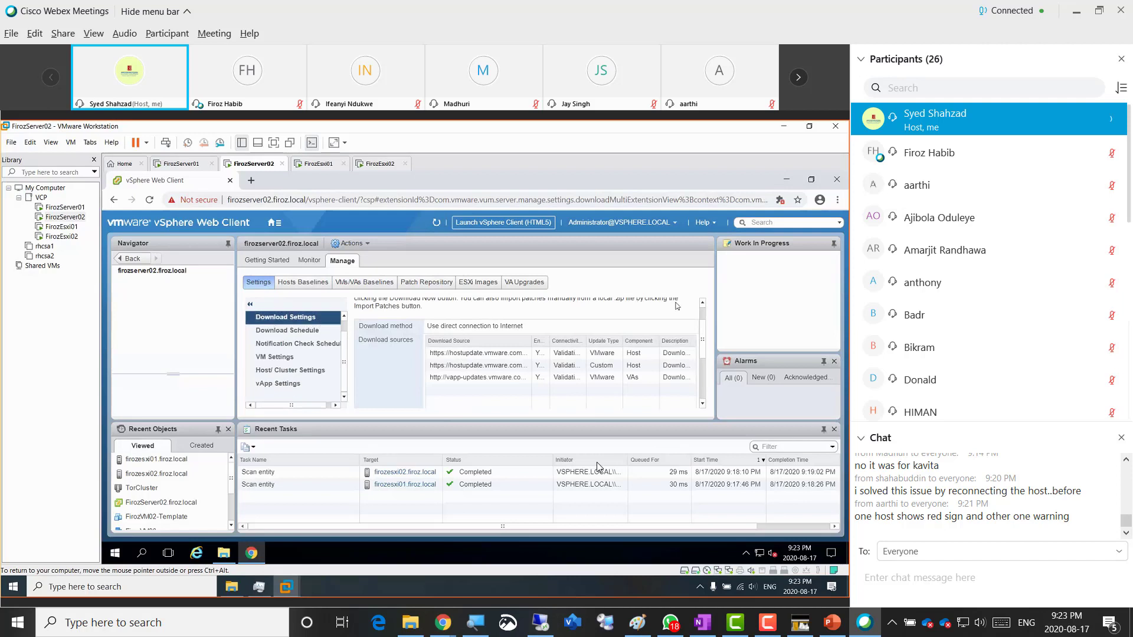
{"action": "scroll", "coordinate": [701, 321], "scroll_direction": "up", "scroll_amount": 2}
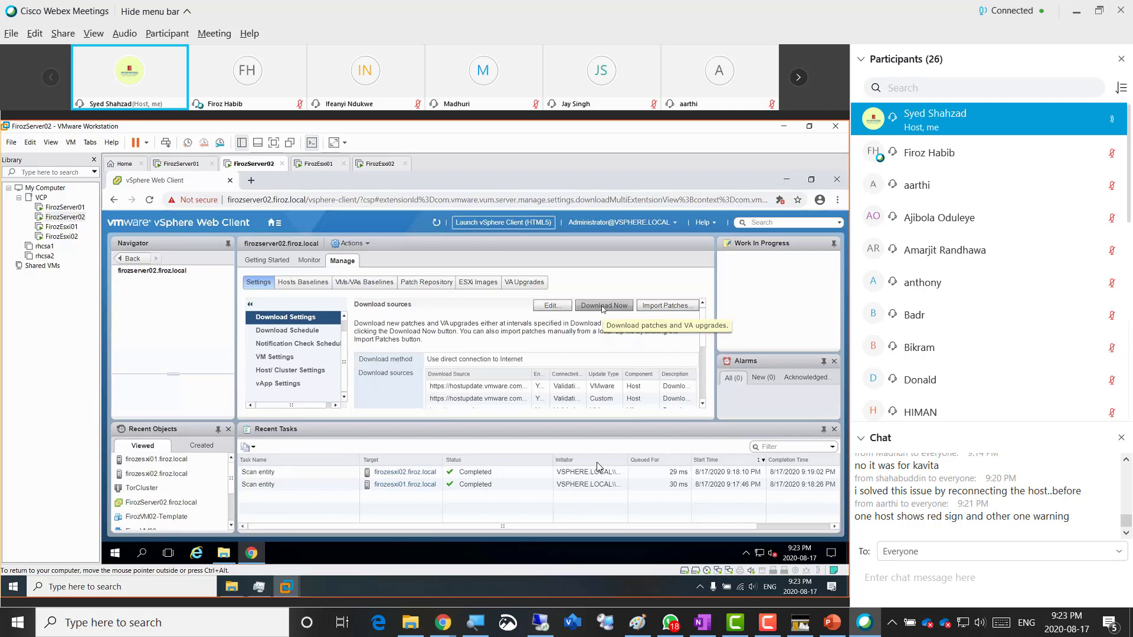
- Download the latest patch definitions, then return to firozesxi01's Update Manager tab
{"action": "left_click", "coordinate": [603, 306]}
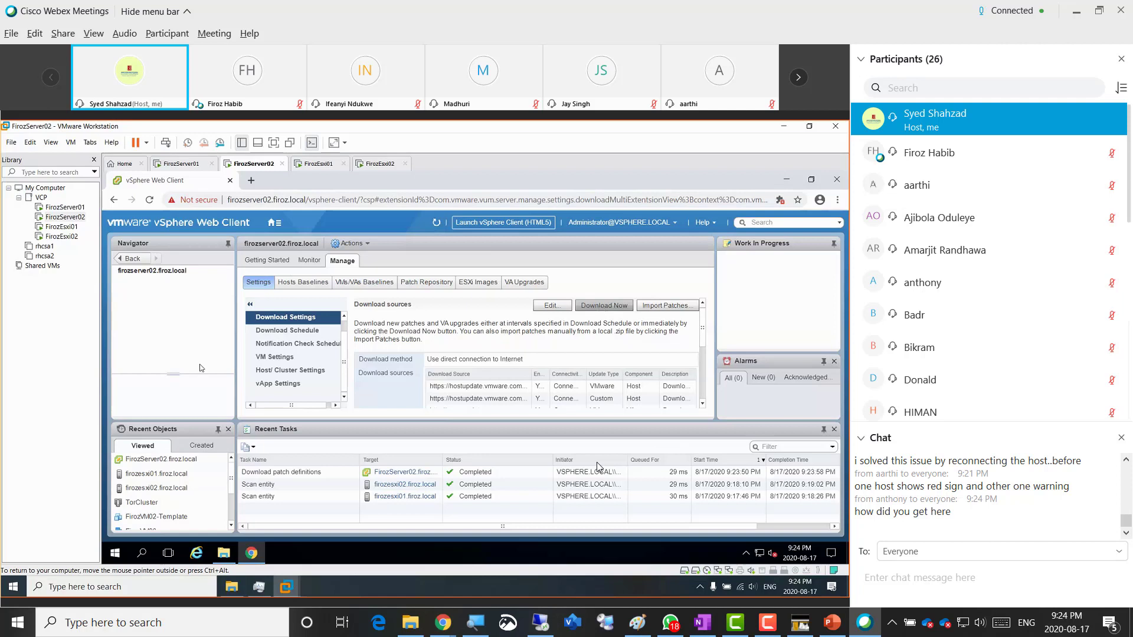
{"action": "left_click", "coordinate": [168, 476]}
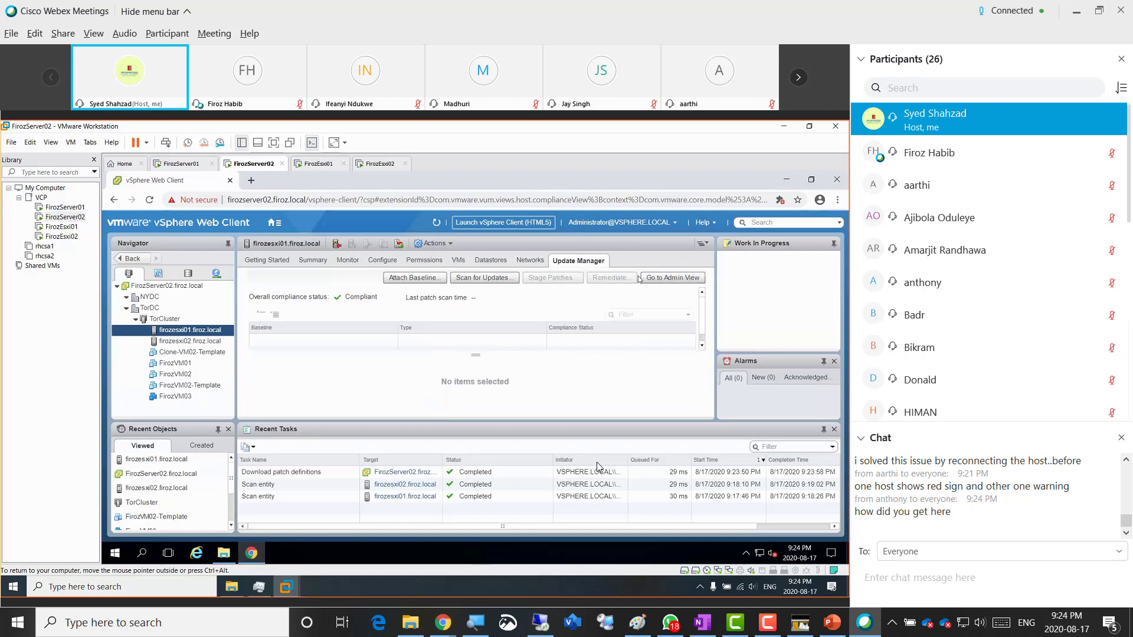
- Go back to Update Manager's admin view showing the Download Settings sources
{"action": "left_click", "coordinate": [663, 276]}
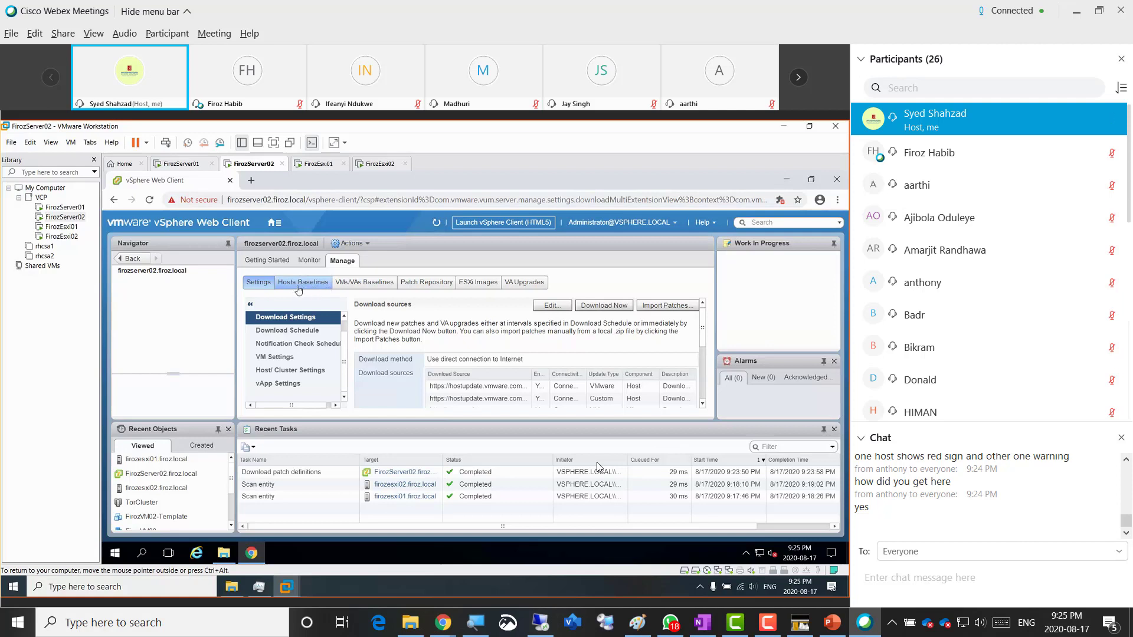
- From the Hosts Baselines list, launch the New Baseline wizard
{"action": "left_click", "coordinate": [298, 289]}
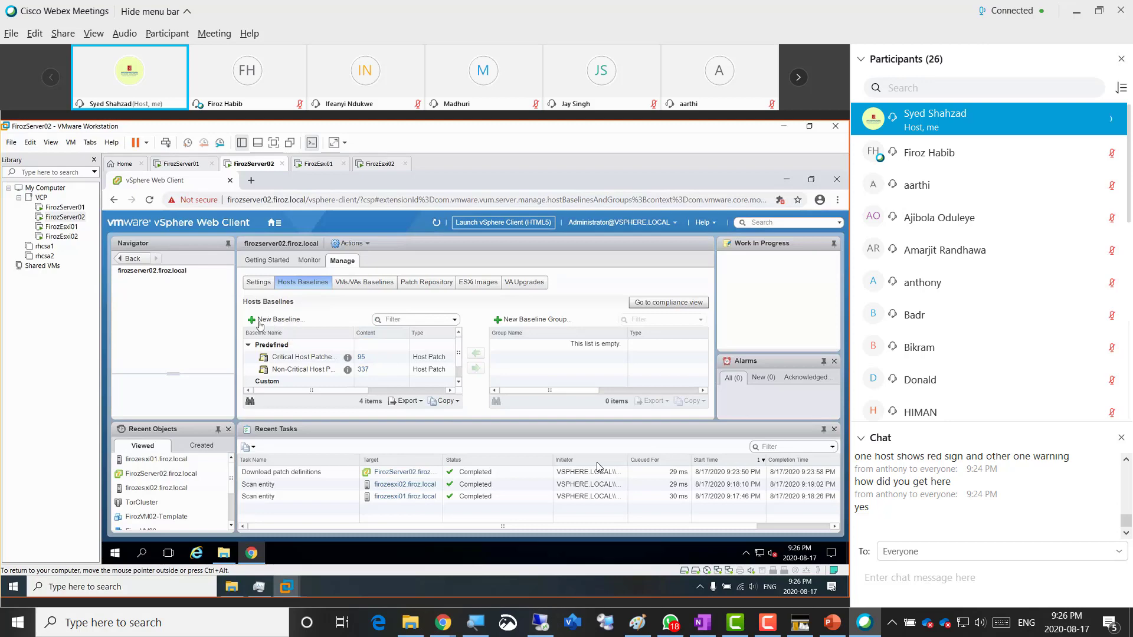
{"action": "left_click", "coordinate": [294, 326]}
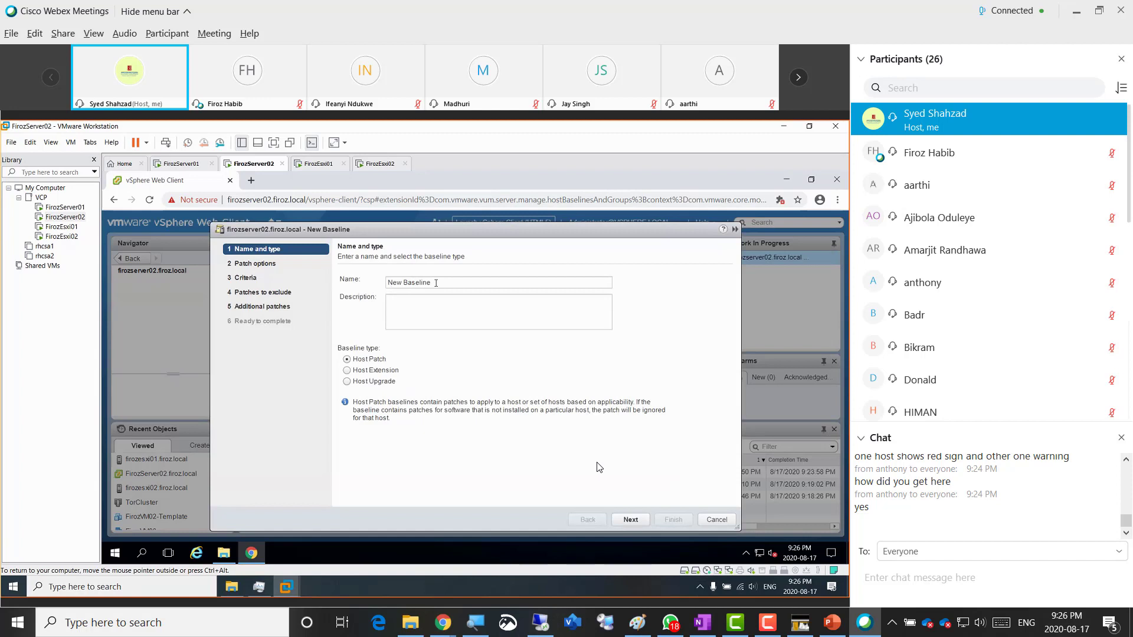
- Name the Host Patch baseline 'Firoz-HostBaseline' and continue to Patch options
{"action": "left_click", "coordinate": [436, 282]}
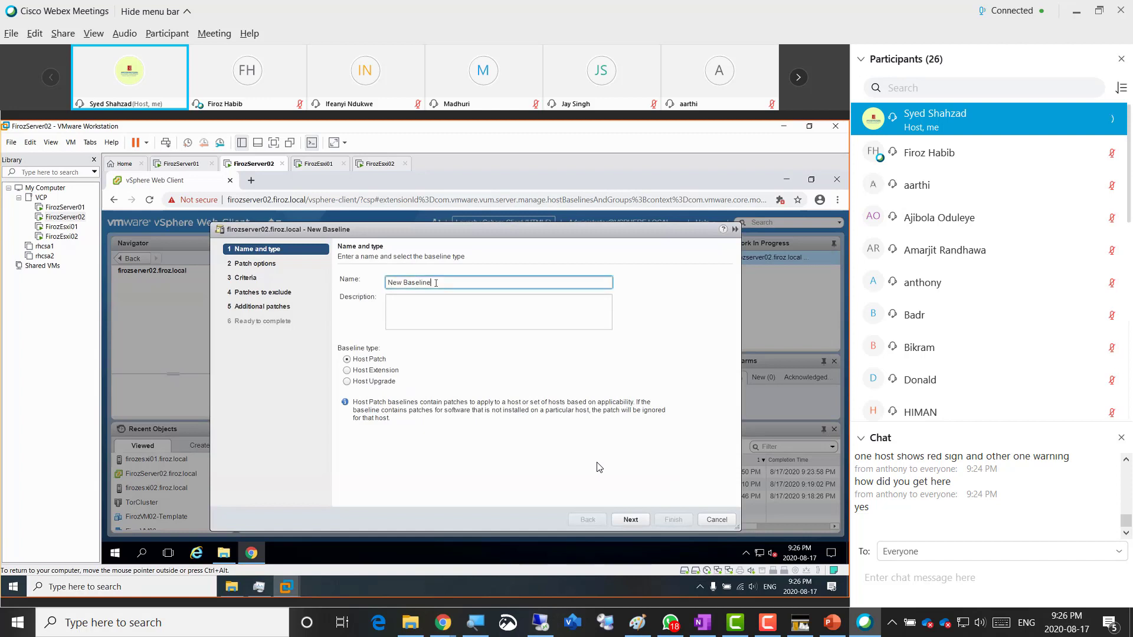
{"action": "key", "text": "BackSpace"}
{"action": "key", "text": "BackSpace"}
{"action": "key", "text": "BackSpace"}
{"action": "key", "text": "BackSpace"}
{"action": "key", "text": "BackSpace"}
{"action": "key", "text": "BackSpace"}
{"action": "key", "text": "BackSpace"}
{"action": "key", "text": "BackSpace"}
{"action": "key", "text": "BackSpace"}
{"action": "key", "text": "BackSpace"}
{"action": "key", "text": "BackSpace"}
{"action": "type", "text": "Firoz-HostBaseline"}
{"action": "left_click", "coordinate": [630, 520]}
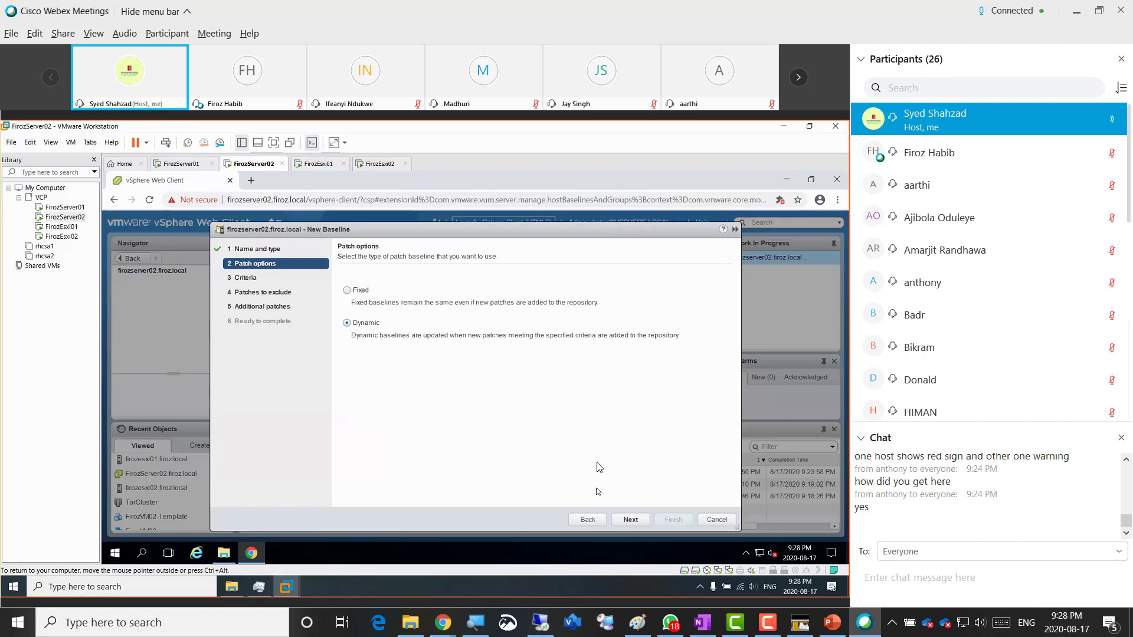
- Keep Dynamic as the patch baseline type and advance to the Criteria step
{"action": "left_click", "coordinate": [629, 520]}
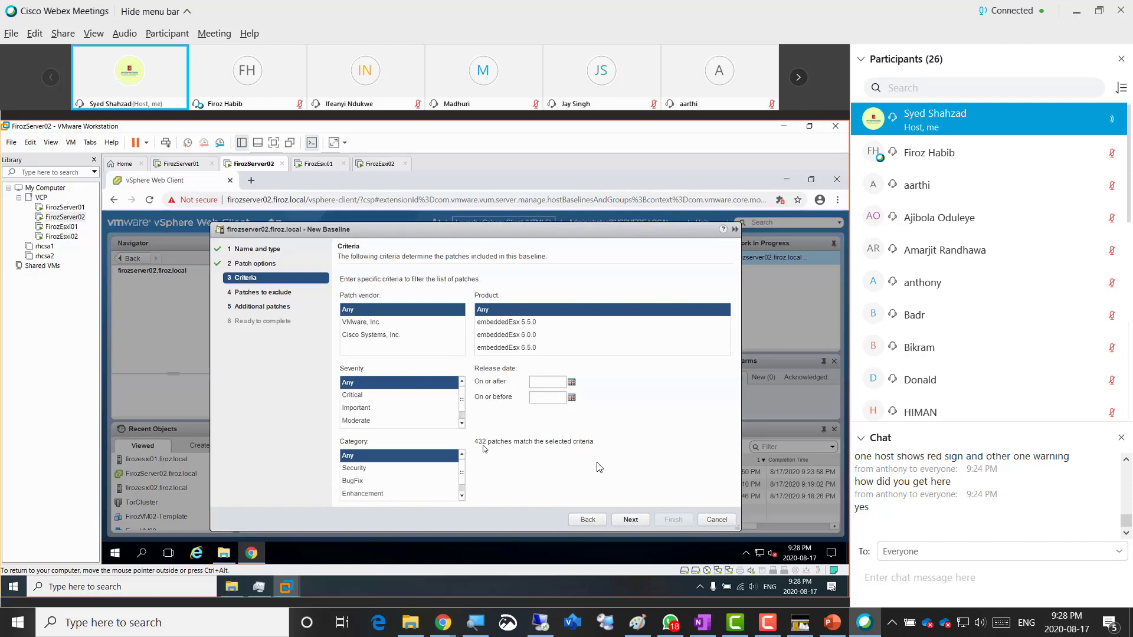
- Set the patch vendor to VMware, Inc. with severity left at Any (428 patches)
{"action": "left_click", "coordinate": [382, 324]}
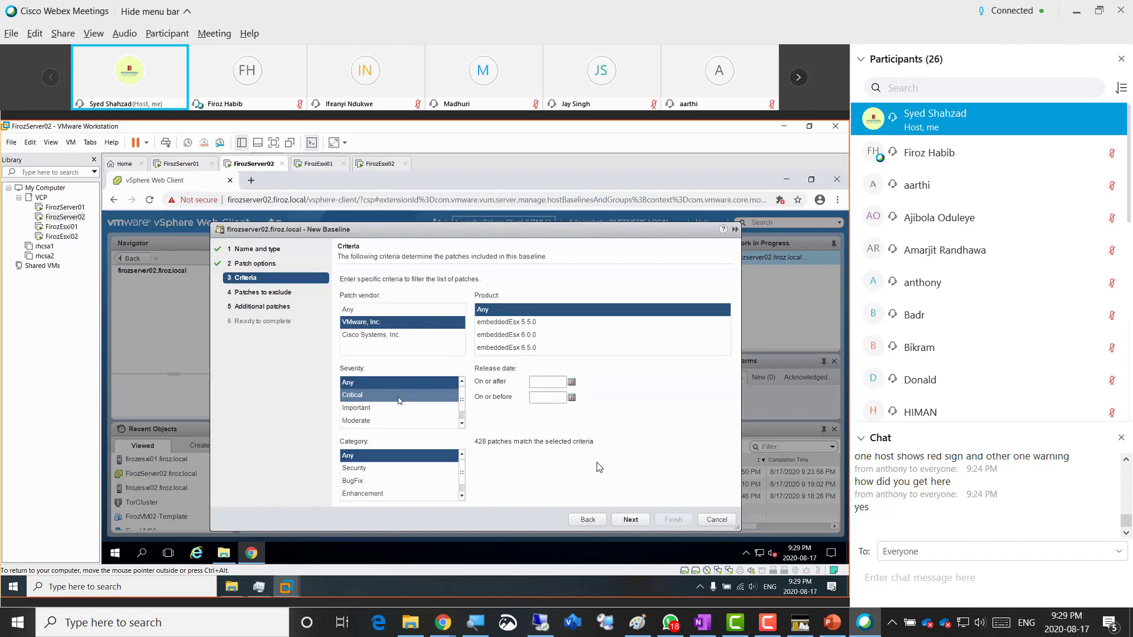
{"action": "left_click", "coordinate": [399, 401]}
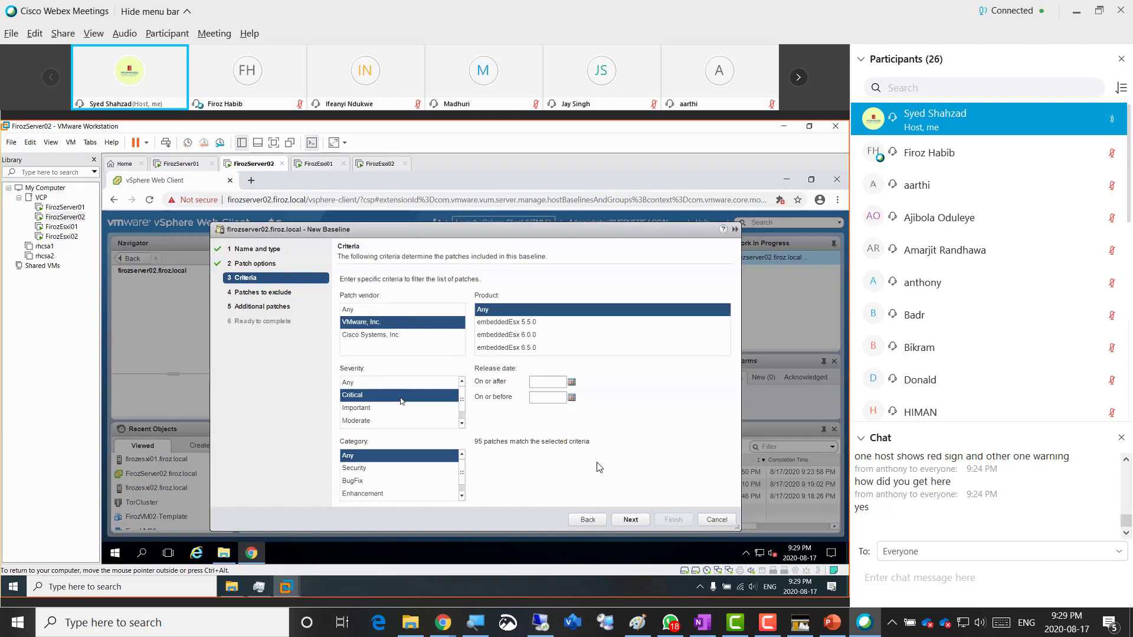
{"action": "left_click", "coordinate": [395, 385]}
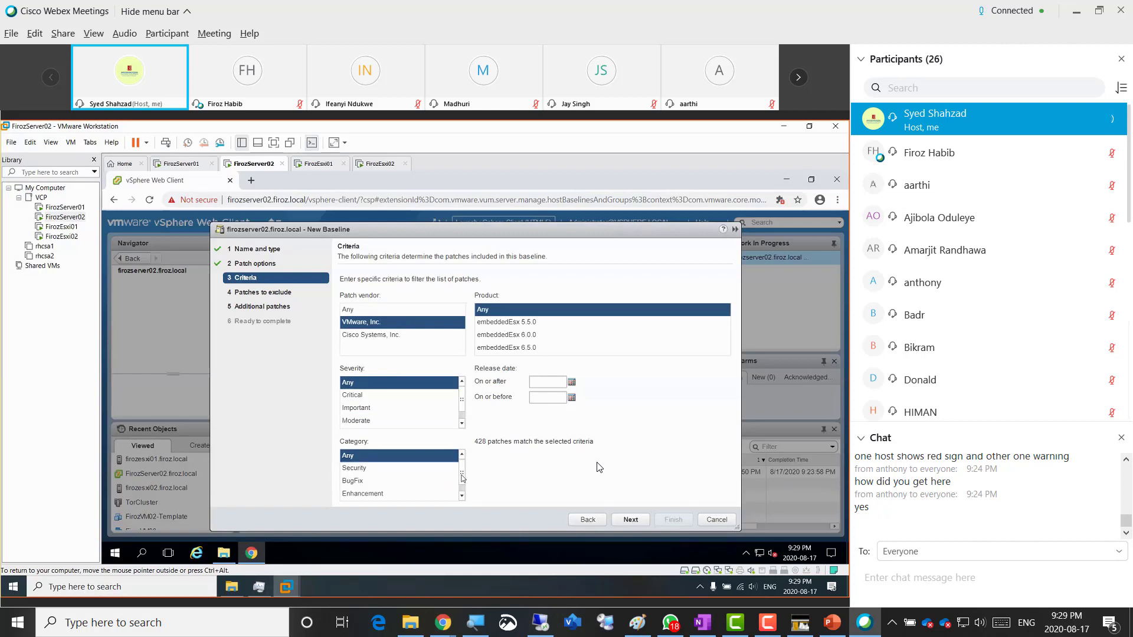
- Choose Security and BugFix categories with Critical severity, narrowing matches to 95 patches
{"action": "left_click_drag", "start_coordinate": [461, 475], "coordinate": [463, 483]}
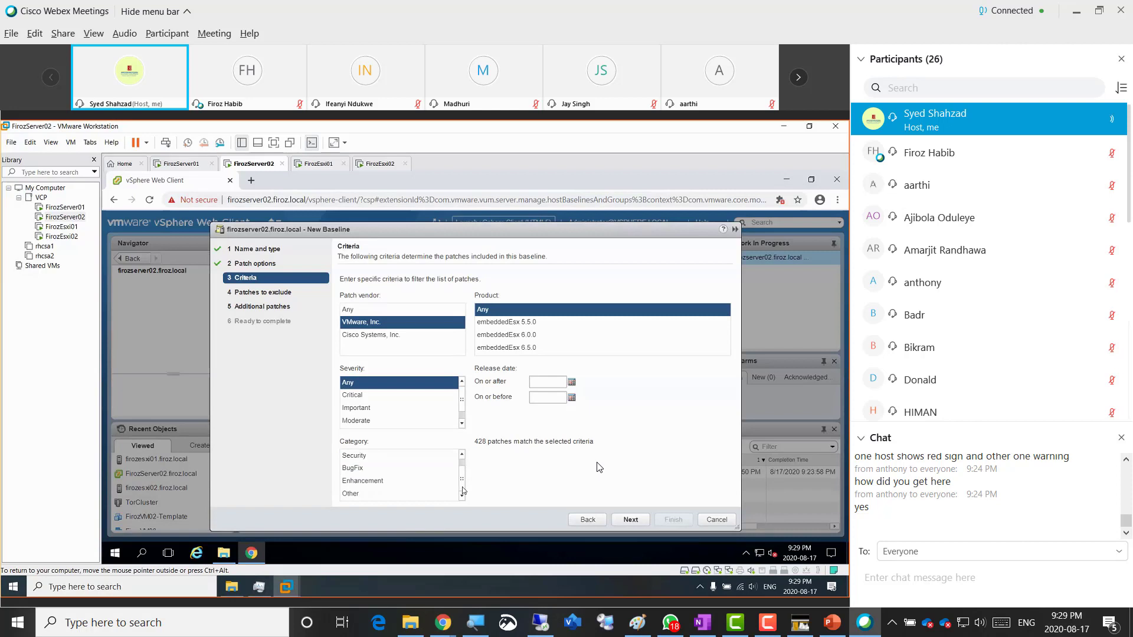
{"action": "left_click_drag", "start_coordinate": [464, 488], "coordinate": [463, 478]}
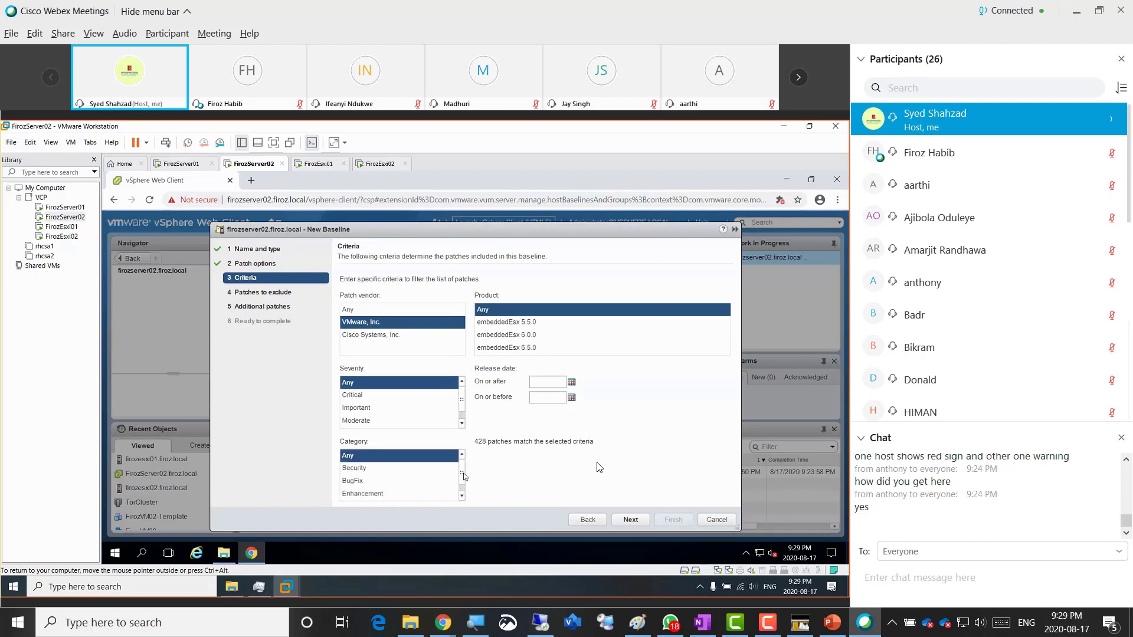
{"action": "left_click", "coordinate": [406, 470]}
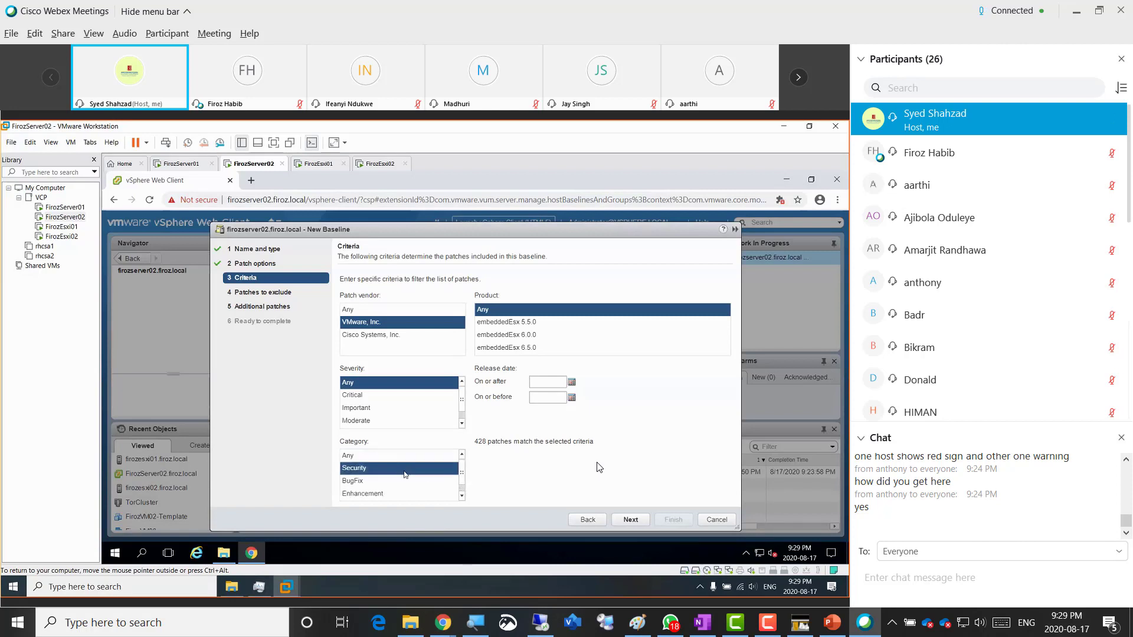
{"action": "left_click", "coordinate": [390, 484], "text": "ctrl"}
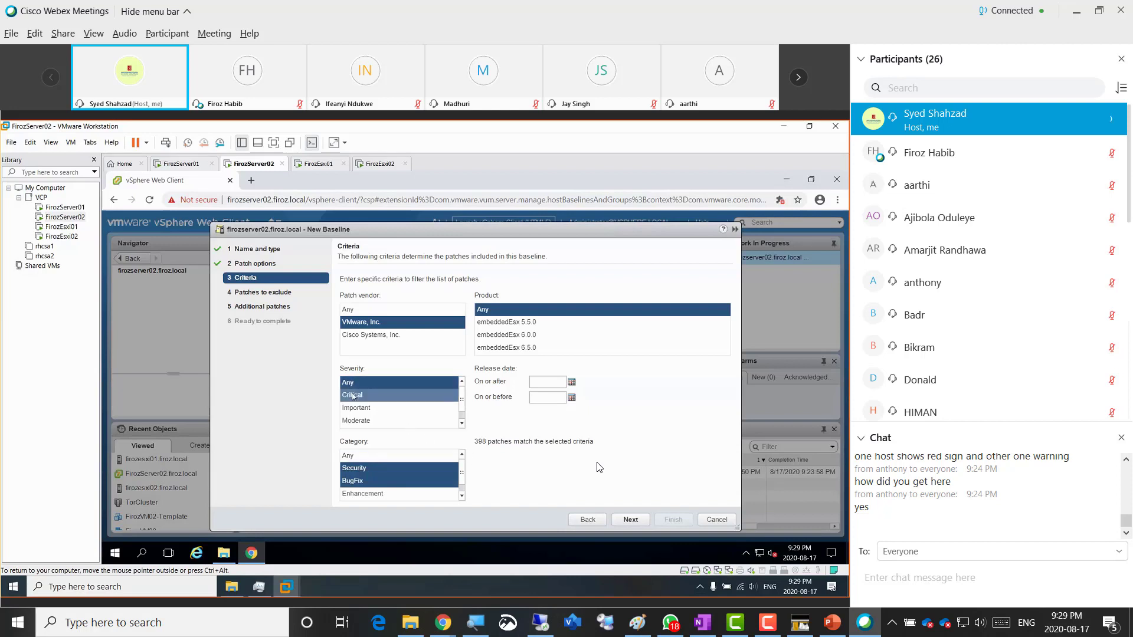
{"action": "left_click", "coordinate": [382, 397]}
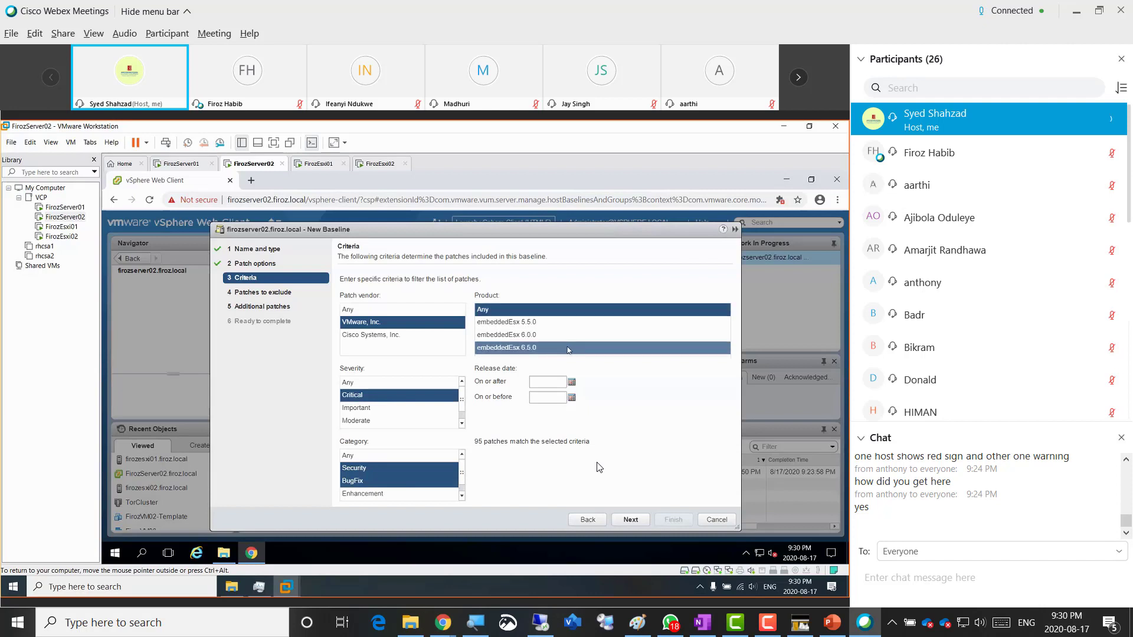
- Limit the product to embeddedEsx 6.5.0 (28 patches) and advance to Patches to exclude
{"action": "left_click", "coordinate": [568, 350]}
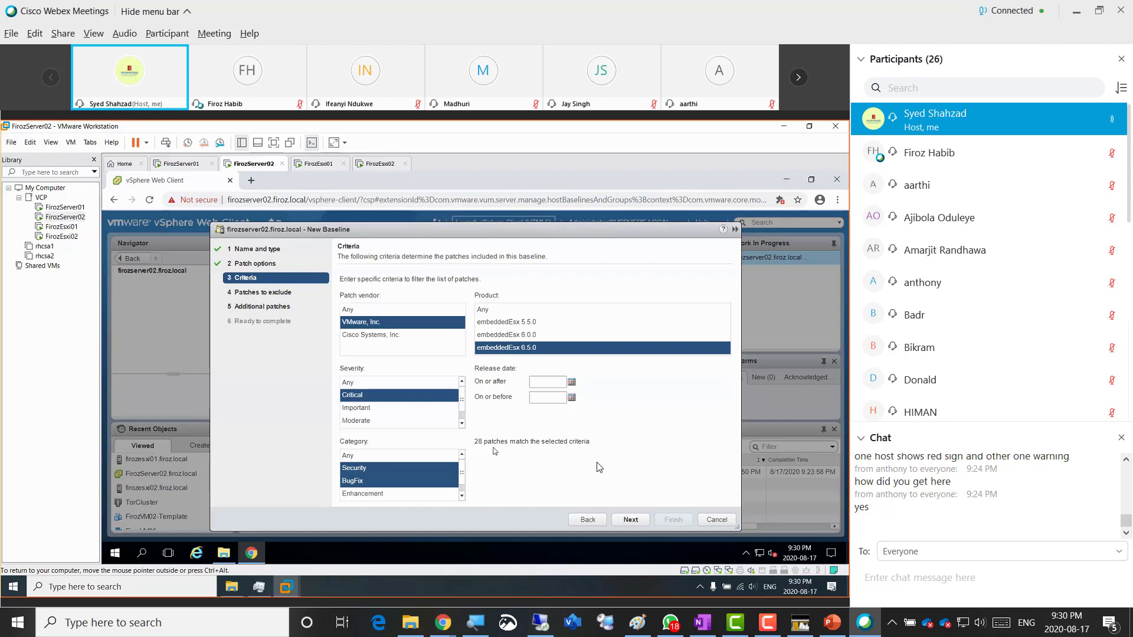
{"action": "left_click", "coordinate": [629, 520]}
{"action": "left_click", "coordinate": [629, 522]}
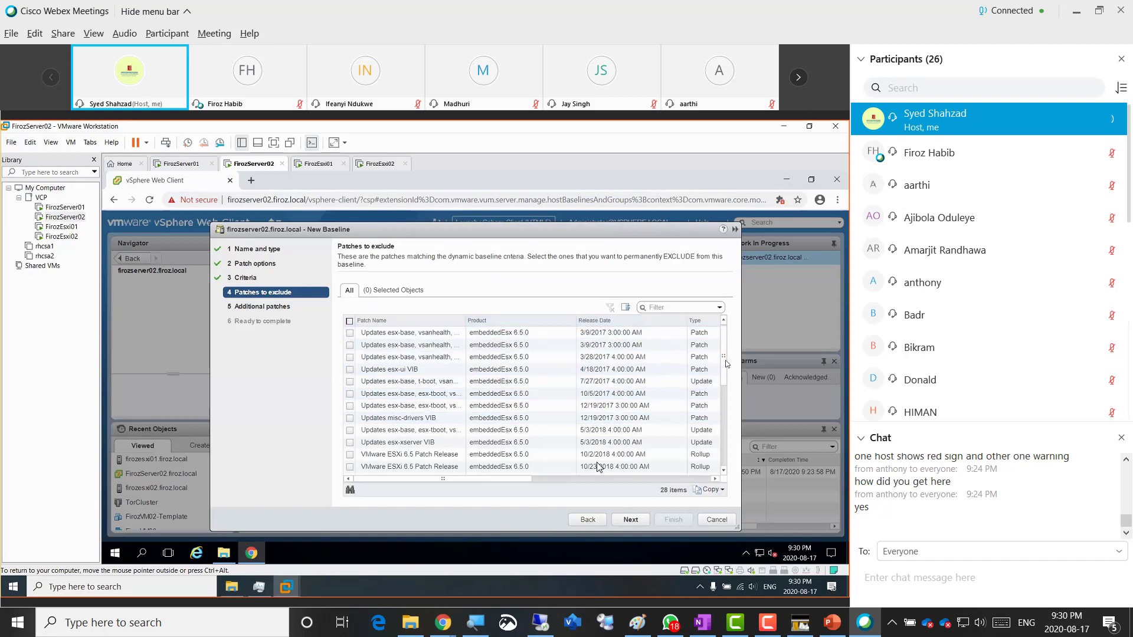
- Exclude none of the 28 listed patches and continue to Additional patches
{"action": "mouse_move", "coordinate": [726, 361]}
{"action": "left_mouse_down"}
{"action": "mouse_move", "coordinate": [726, 457]}
{"action": "mouse_move", "coordinate": [727, 349]}
{"action": "left_mouse_up"}
{"action": "left_click", "coordinate": [630, 519]}
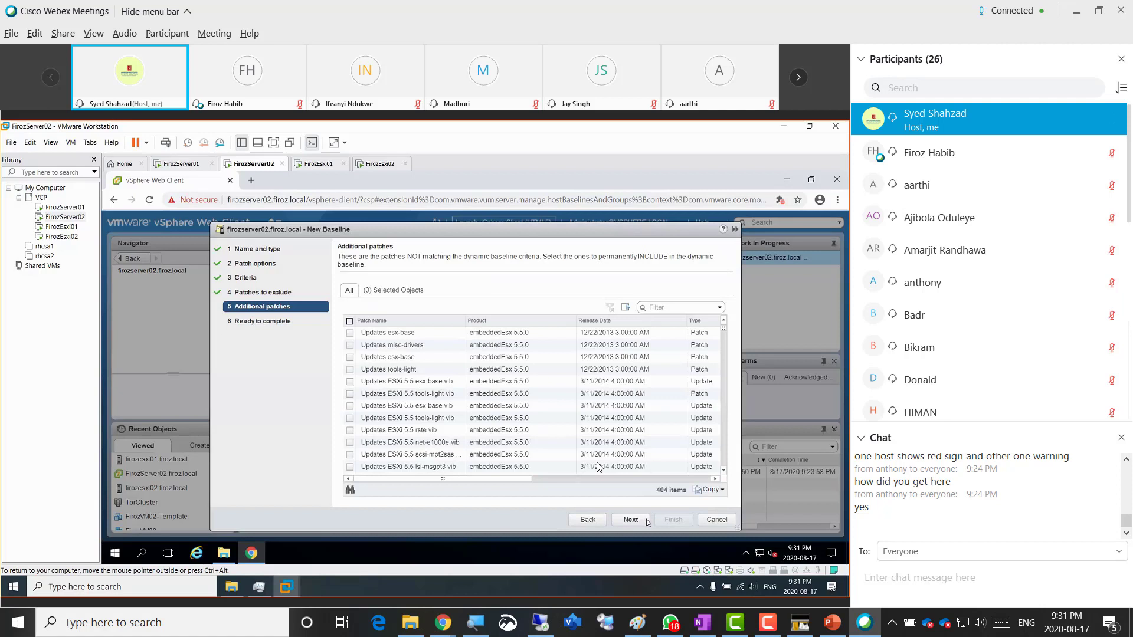
- Skip additional patches, review the Ready to complete summary, and finish the wizard
{"action": "left_click", "coordinate": [638, 520]}
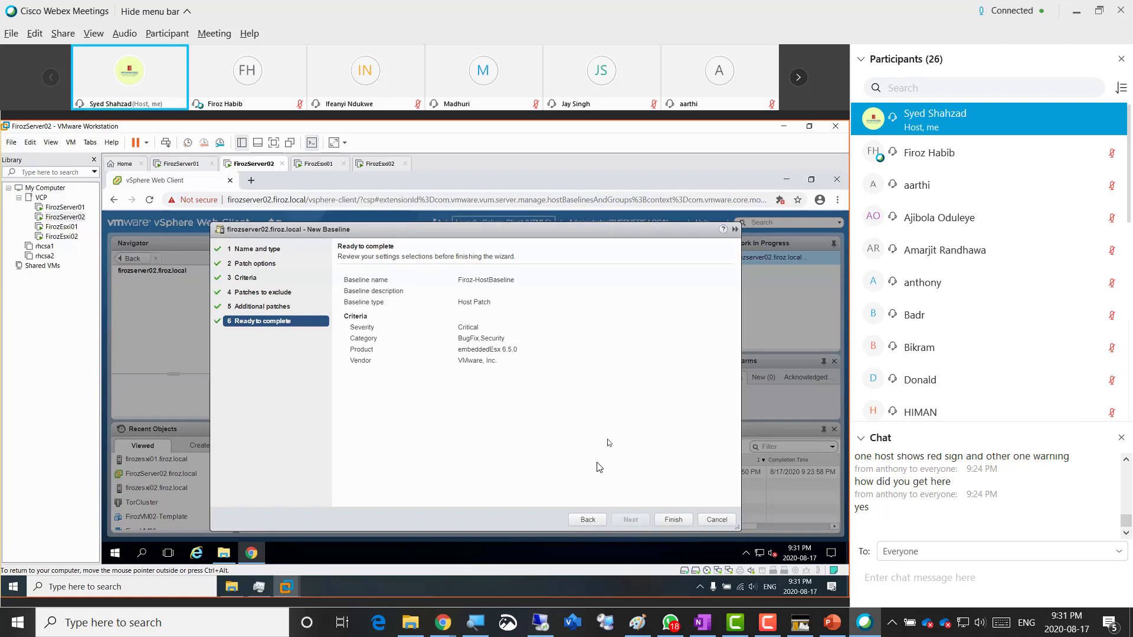
{"action": "left_click", "coordinate": [669, 522]}
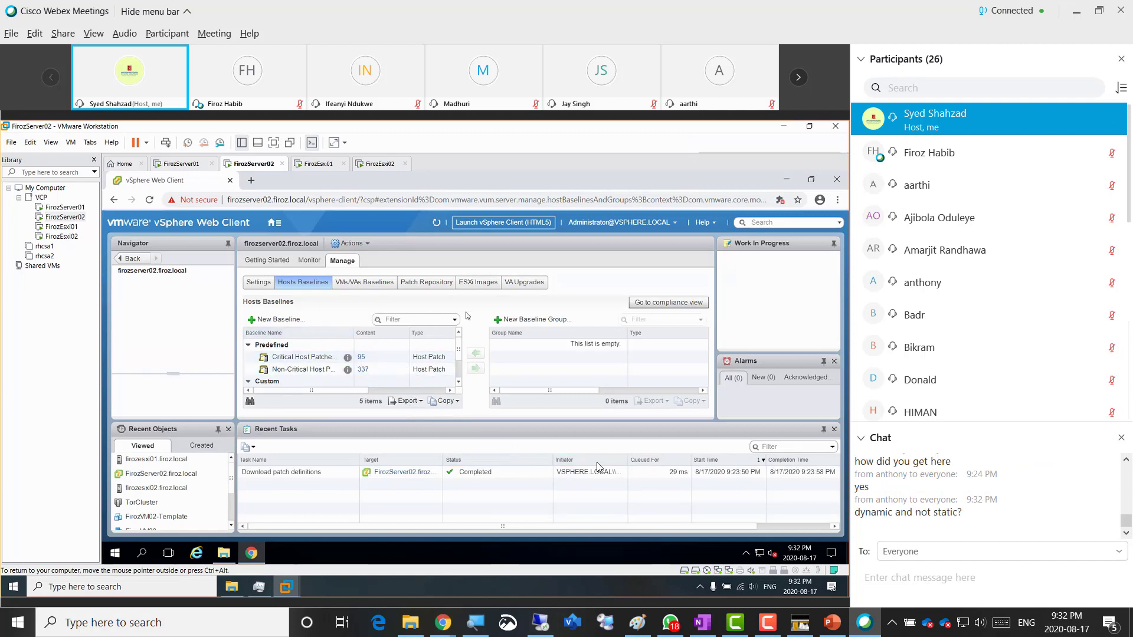
- Confirm Firoz-HostBaseline appears under Custom baselines, then open host firozesxi01.firoz.local
{"action": "left_click_drag", "start_coordinate": [459, 355], "coordinate": [457, 378]}
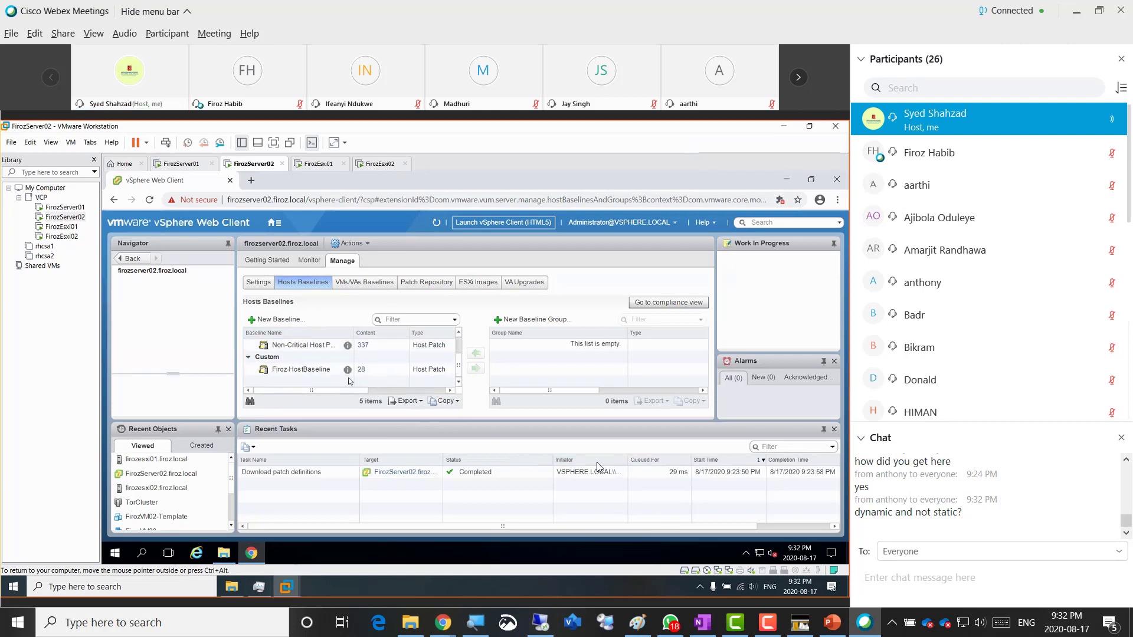
{"action": "left_click", "coordinate": [309, 370]}
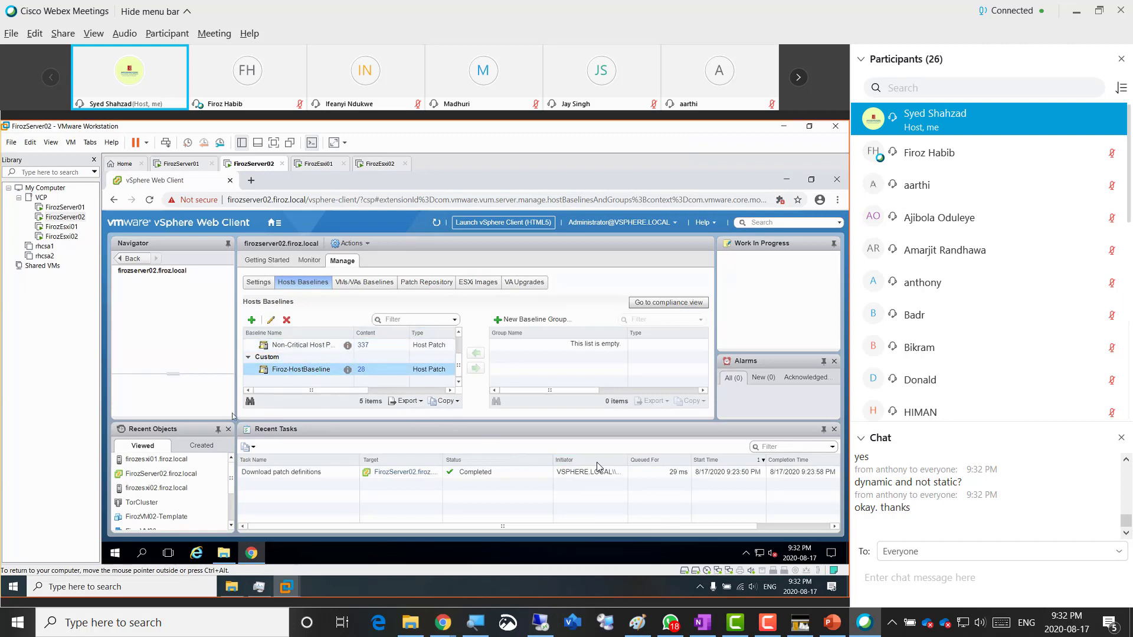
{"action": "left_click", "coordinate": [186, 464]}
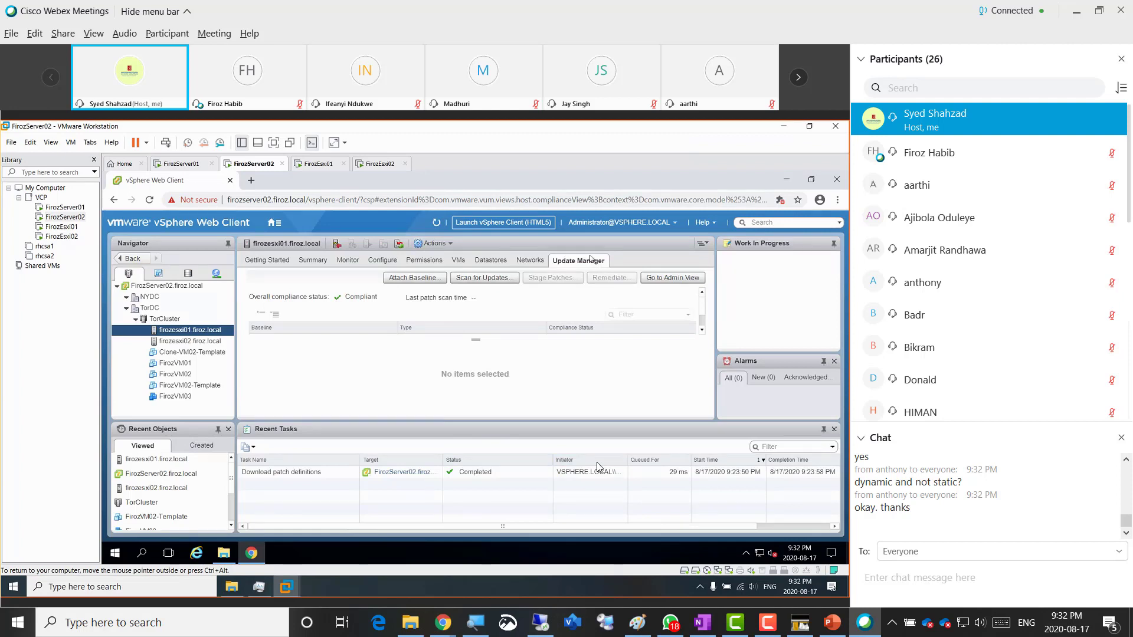
- Attach the Firoz-HostBaseline patch baseline to host firozesxi01.firoz.local, leaving its compliance Unknown
{"action": "left_click", "coordinate": [407, 285]}
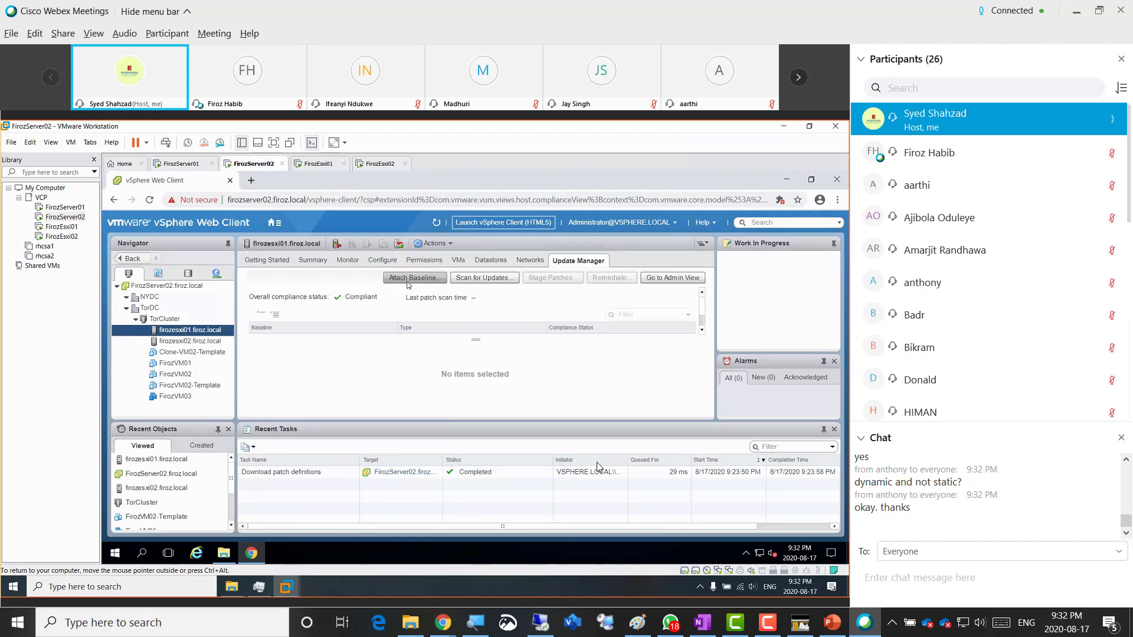
{"action": "left_click", "coordinate": [408, 285]}
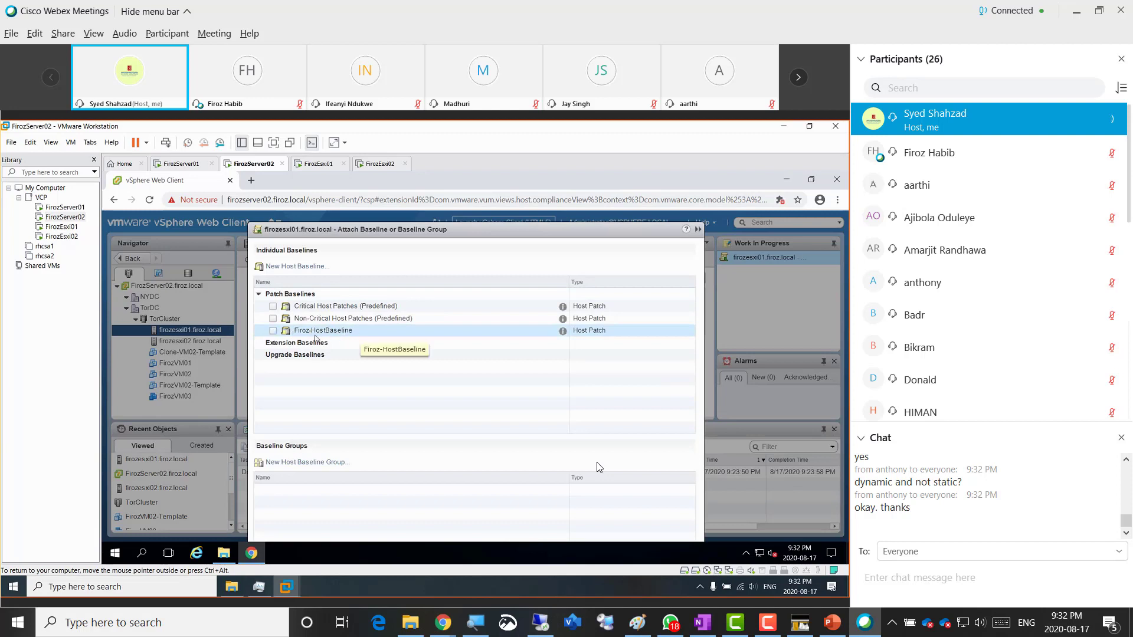
{"action": "left_click", "coordinate": [273, 331]}
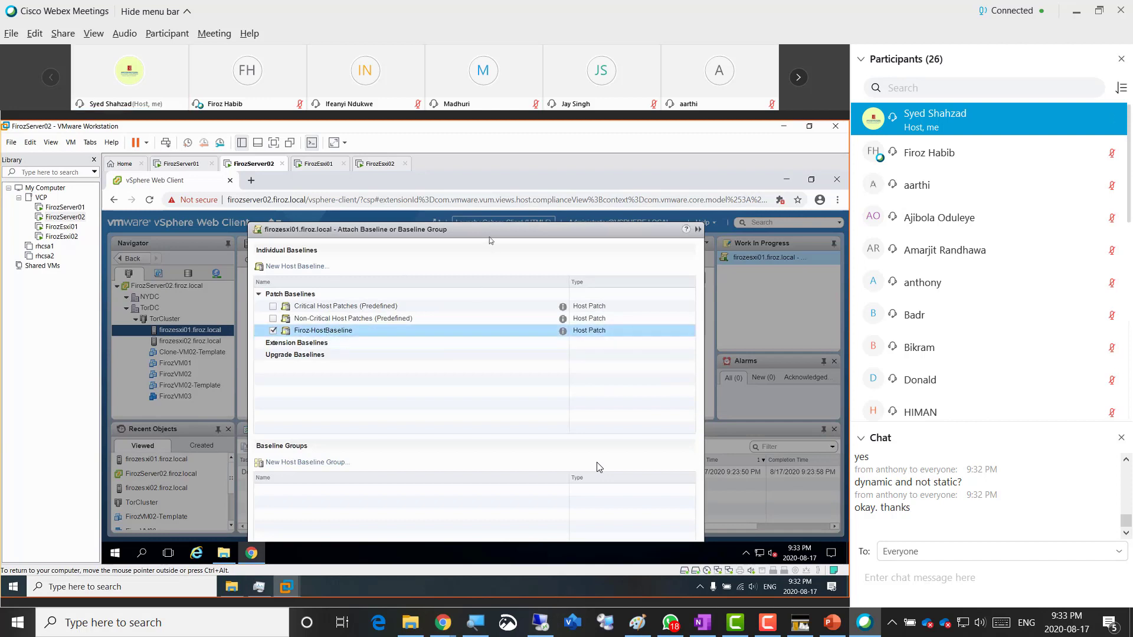
{"action": "left_click_drag", "start_coordinate": [492, 233], "coordinate": [475, 208]}
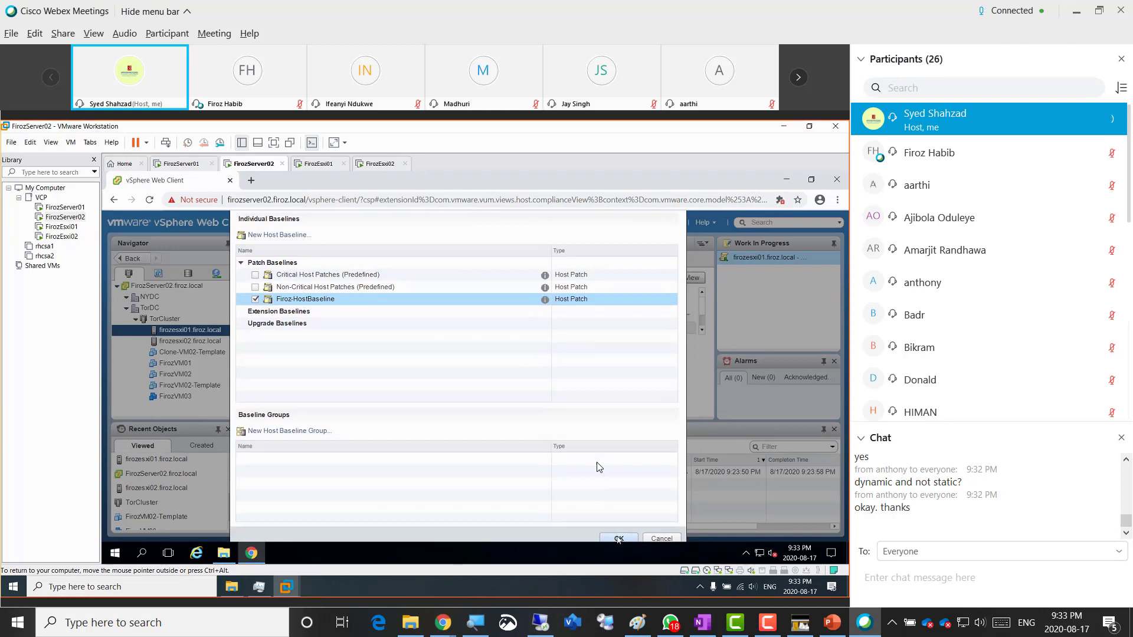
{"action": "left_click", "coordinate": [618, 538]}
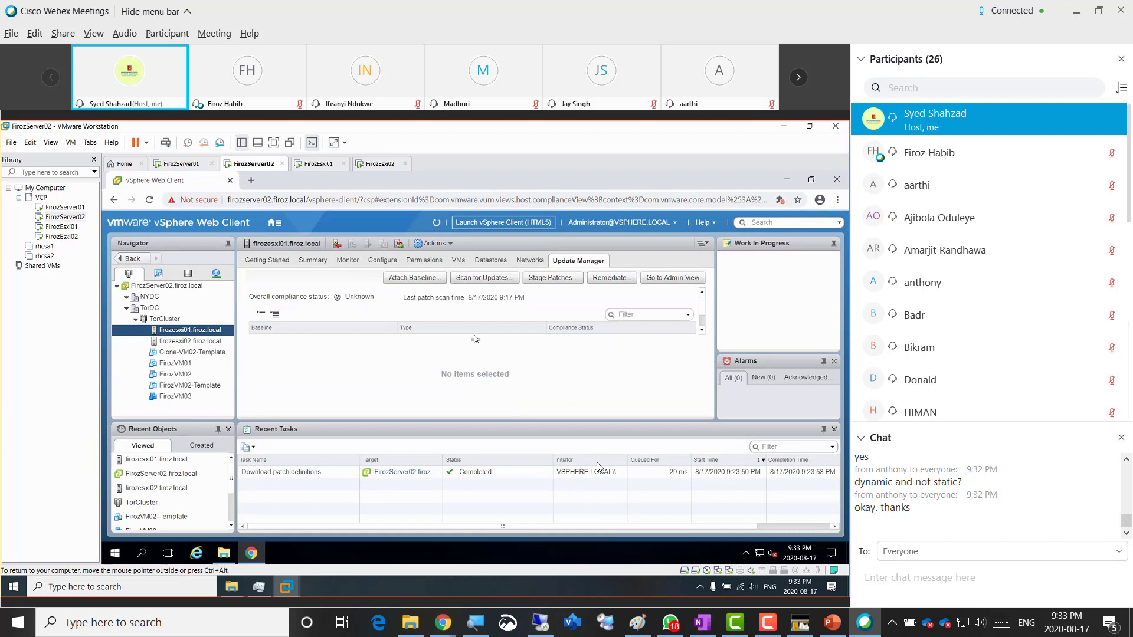
- Reopen the Attach Baseline dialog, verify Firoz-HostBaseline is no longer offered, and cancel it
{"action": "left_click_drag", "start_coordinate": [475, 339], "coordinate": [481, 395]}
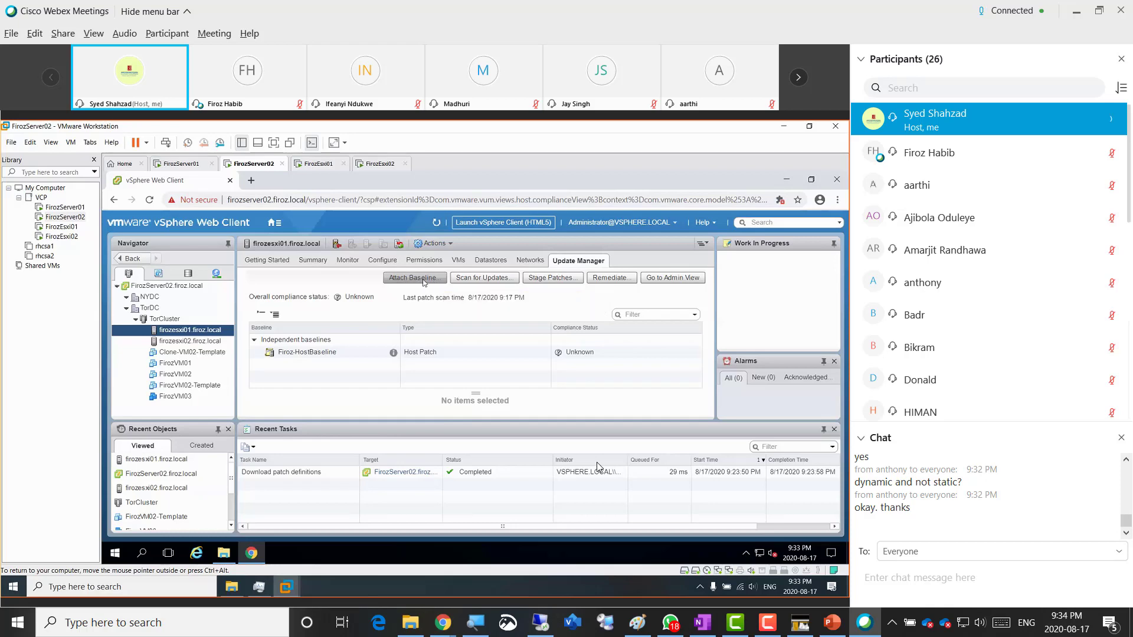
{"action": "left_click", "coordinate": [423, 281]}
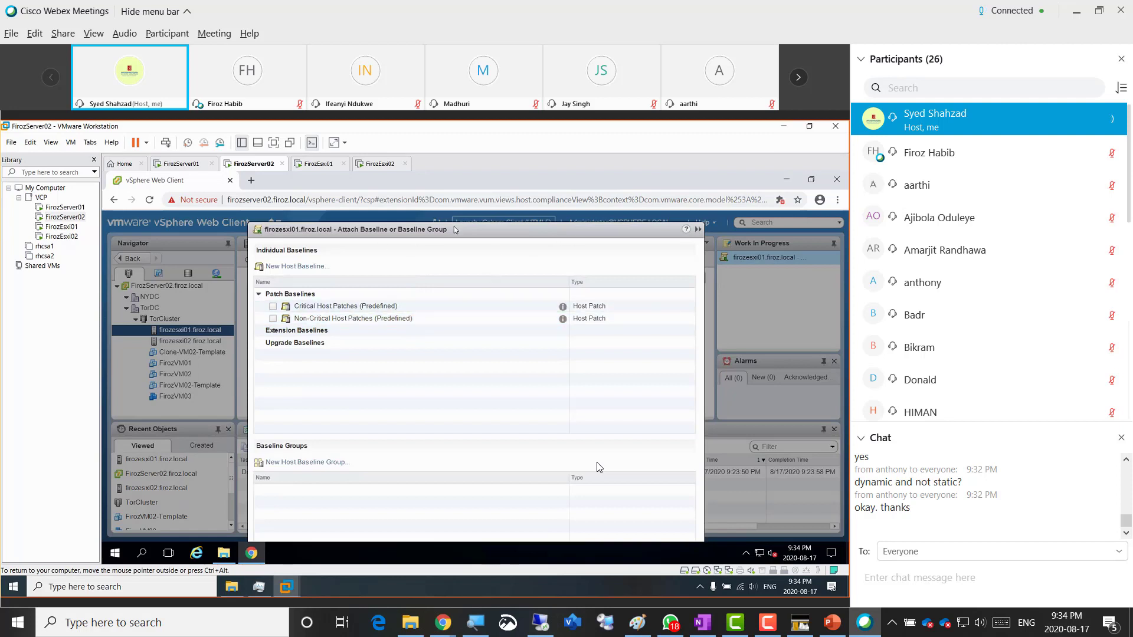
{"action": "left_click_drag", "start_coordinate": [457, 229], "coordinate": [455, 204]}
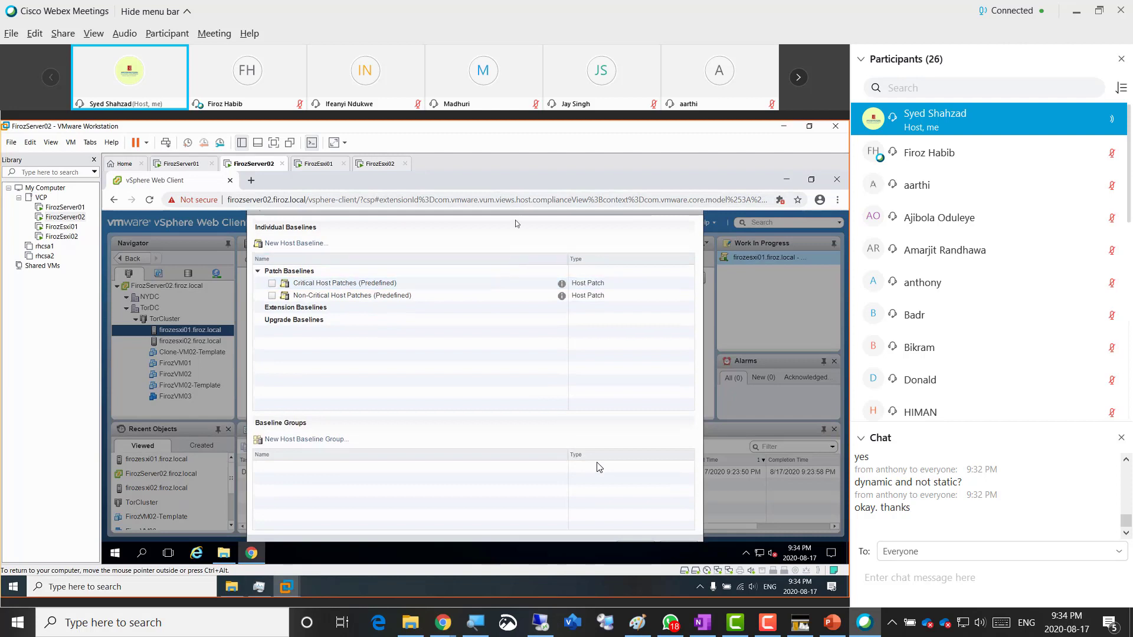
{"action": "left_click_drag", "start_coordinate": [515, 217], "coordinate": [514, 197]}
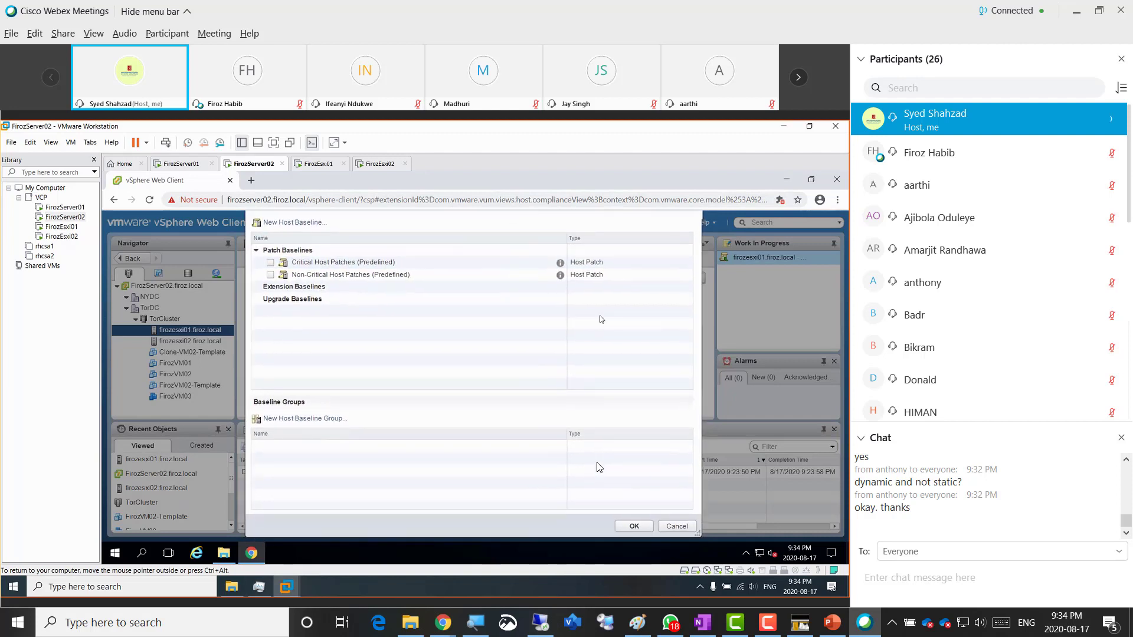
{"action": "left_click", "coordinate": [675, 527]}
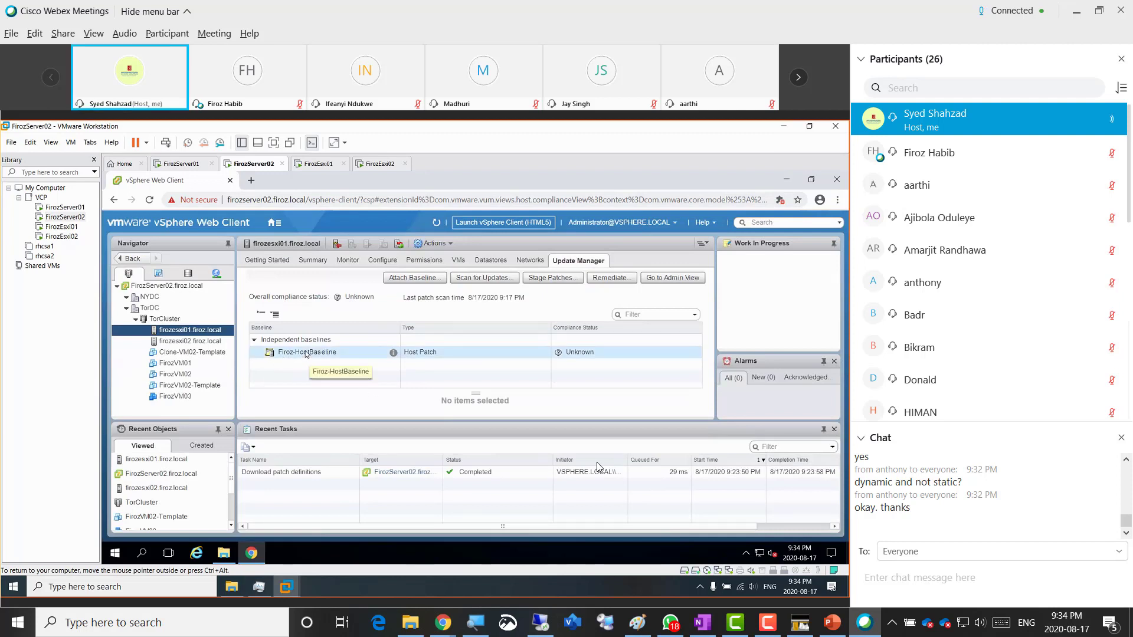
- Scan firozesxi01 against Firoz-HostBaseline for both patches and extensions and upgrades
{"action": "left_click", "coordinate": [306, 353]}
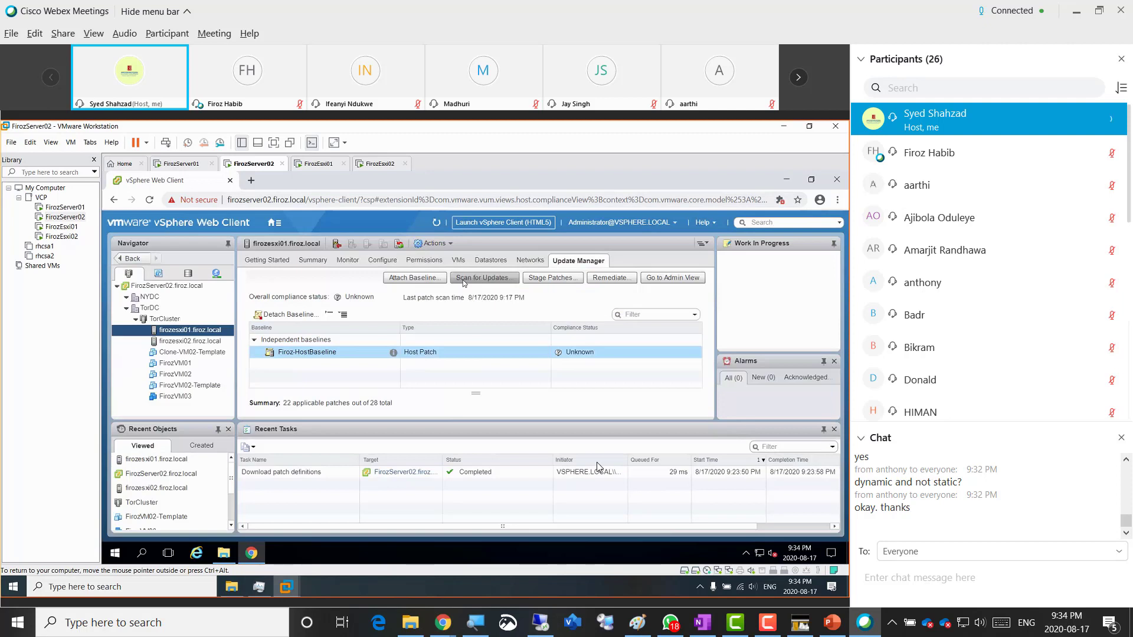
{"action": "left_click", "coordinate": [466, 279]}
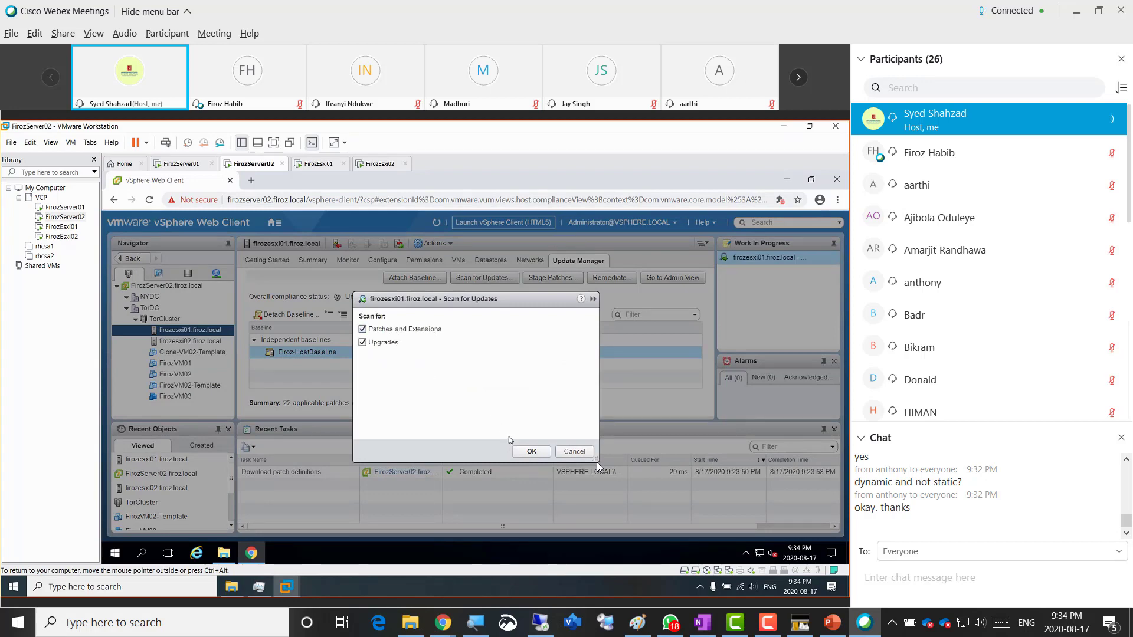
{"action": "left_click", "coordinate": [524, 455]}
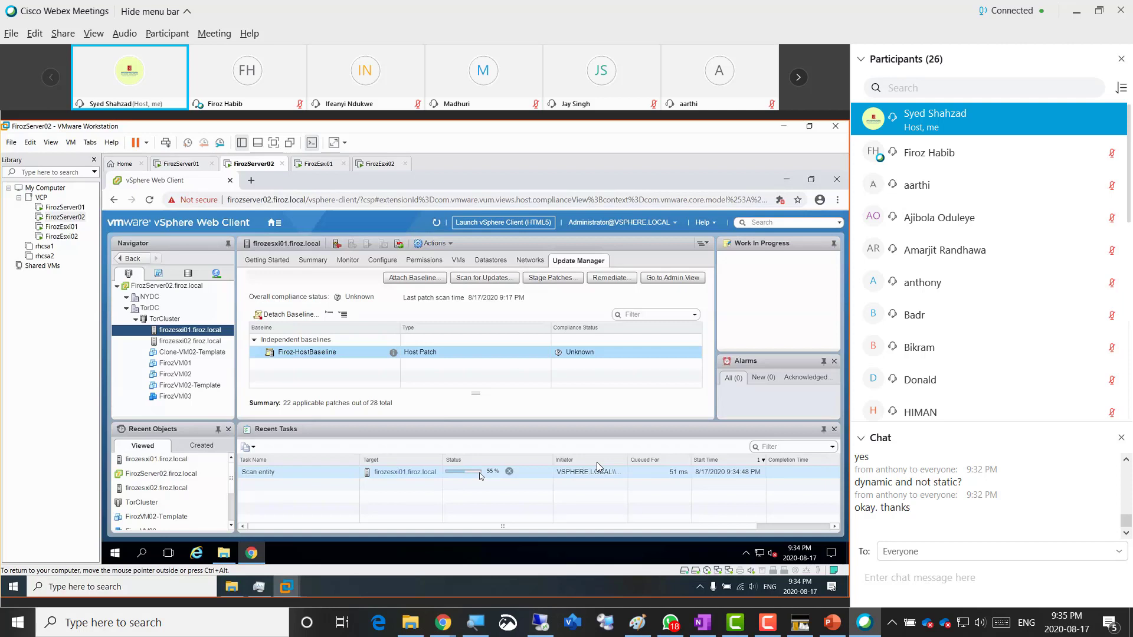
- Refresh vSphere once the scan completes so Firoz-HostBaseline shows Non-Compliant for firozesxi01
{"action": "left_click", "coordinate": [563, 353]}
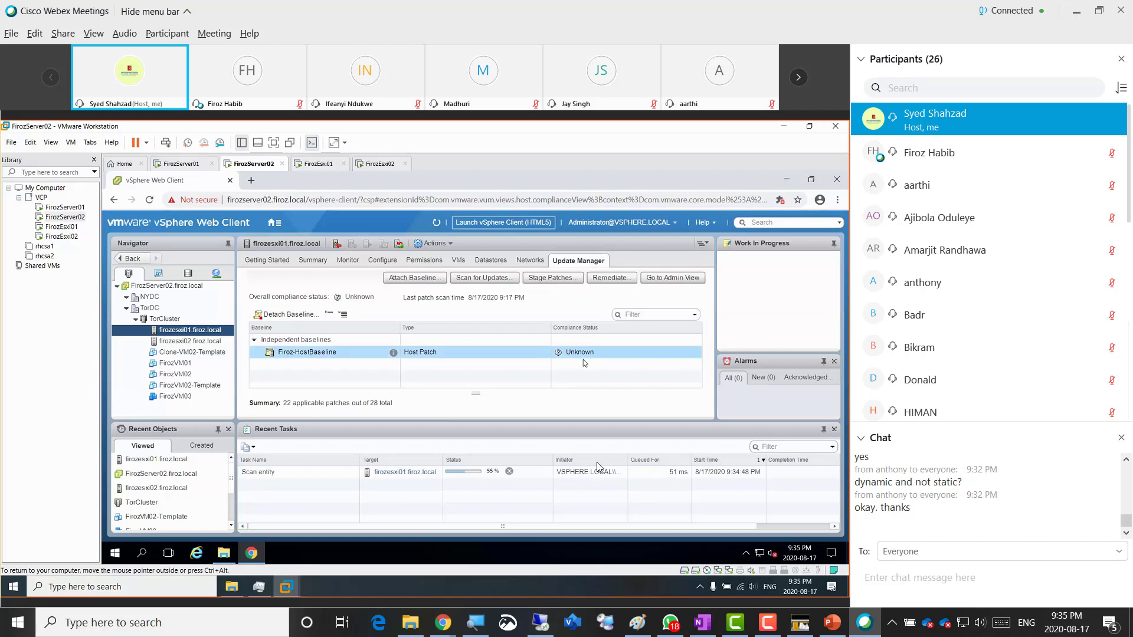
{"action": "left_click", "coordinate": [583, 357]}
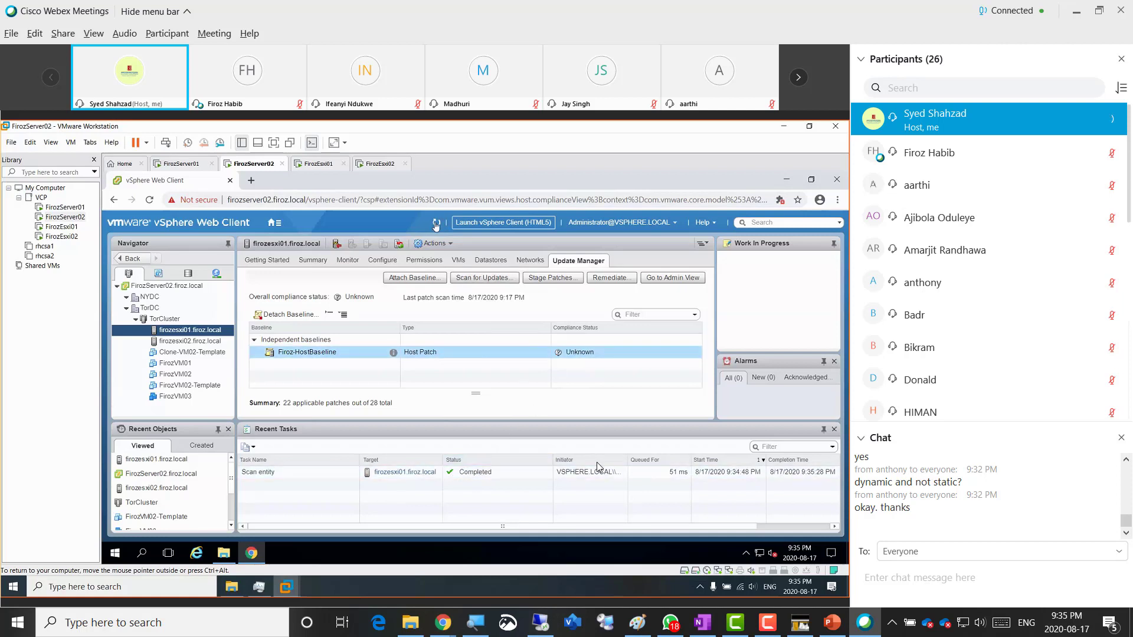
{"action": "left_click", "coordinate": [435, 224]}
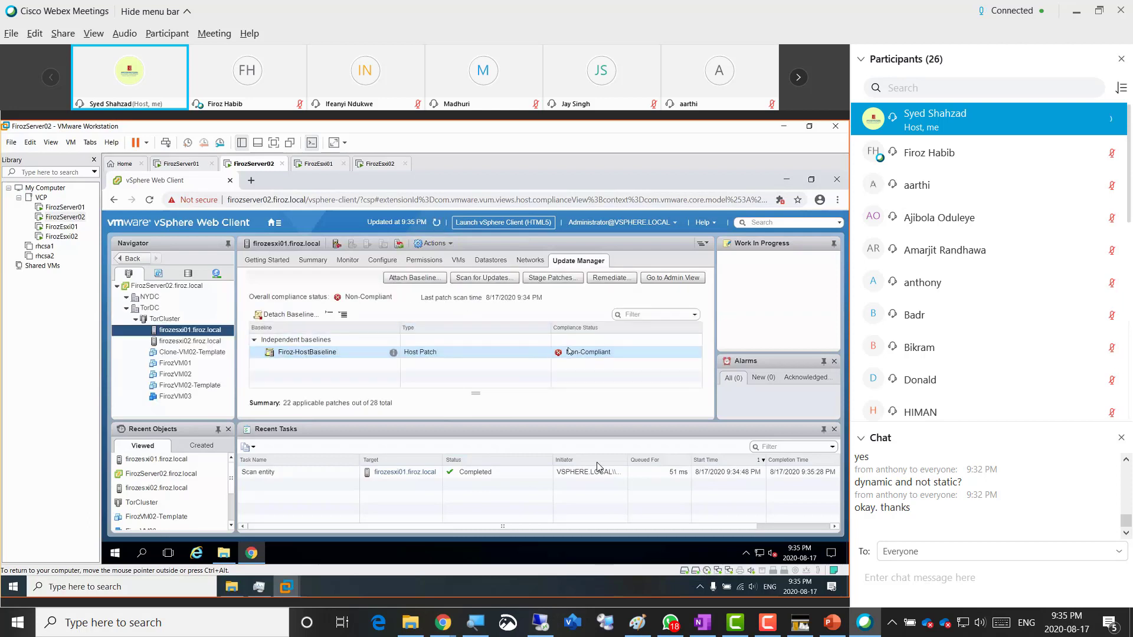
{"action": "left_click", "coordinate": [565, 353]}
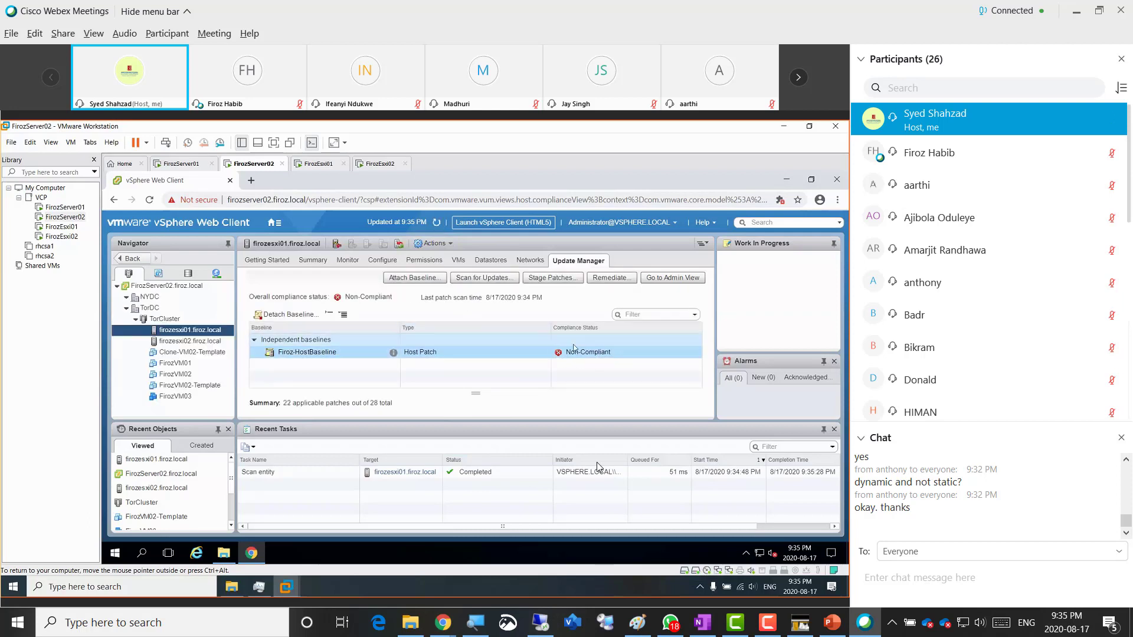
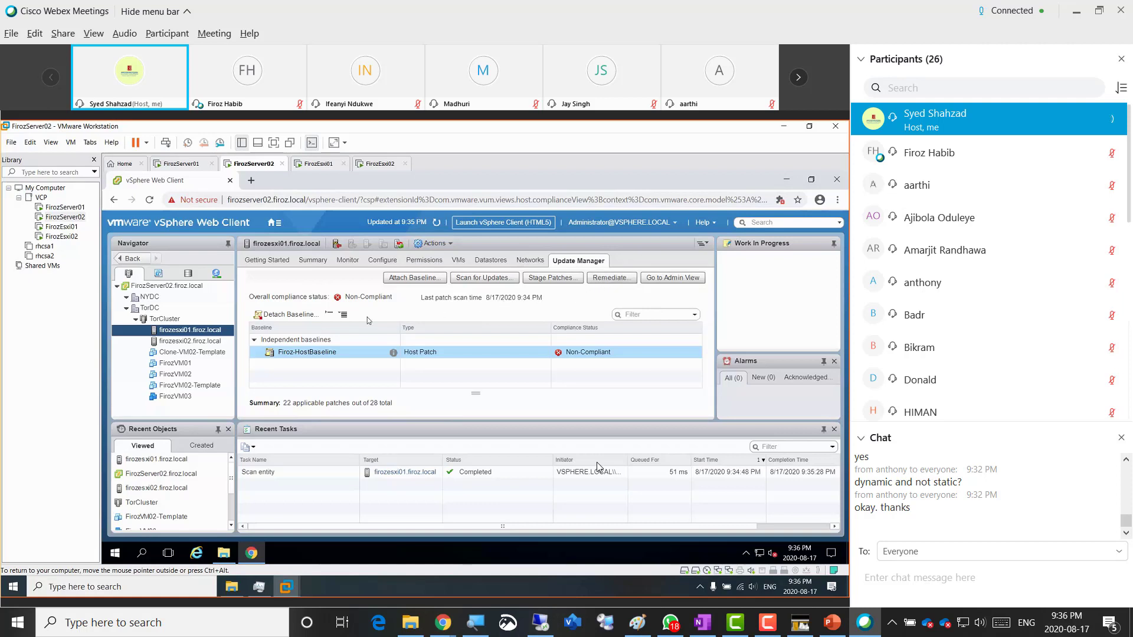
- Narrow the selection to firozesxi01 and open its Enter Maintenance Mode dialog, then cancel it
{"action": "left_click", "coordinate": [206, 342], "text": "ctrl"}
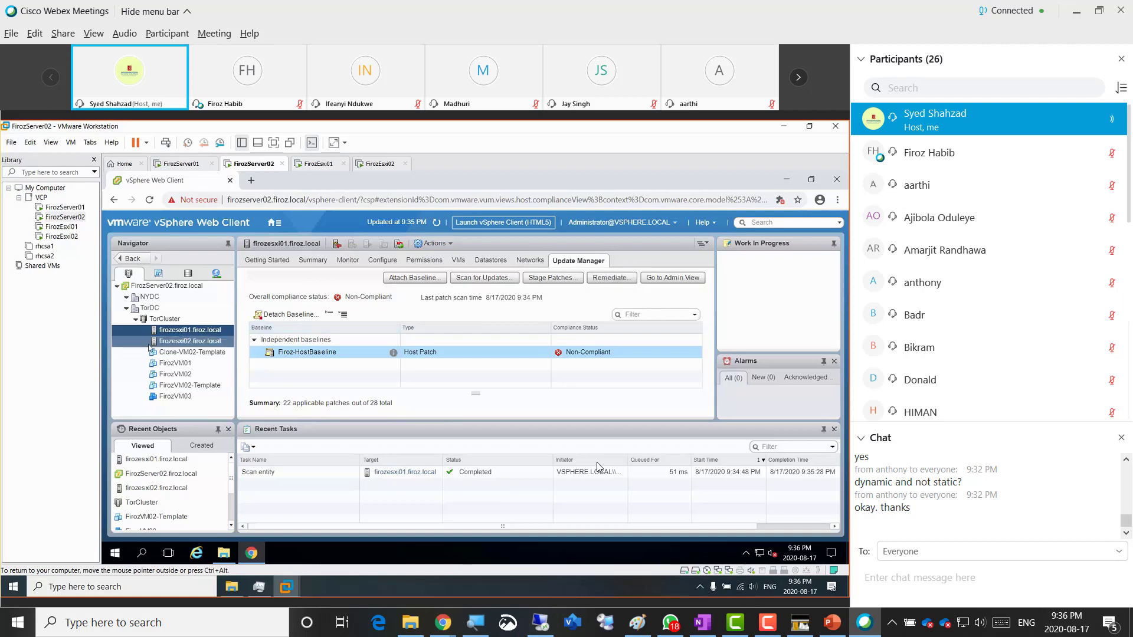
{"action": "left_click", "coordinate": [189, 330]}
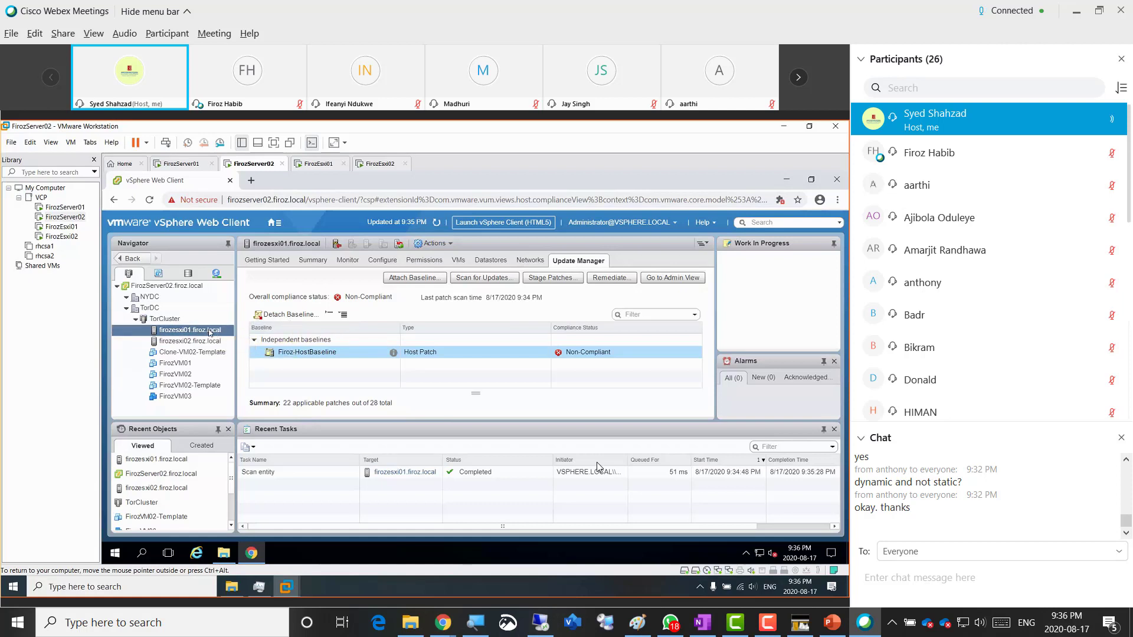
{"action": "right_click", "coordinate": [210, 333]}
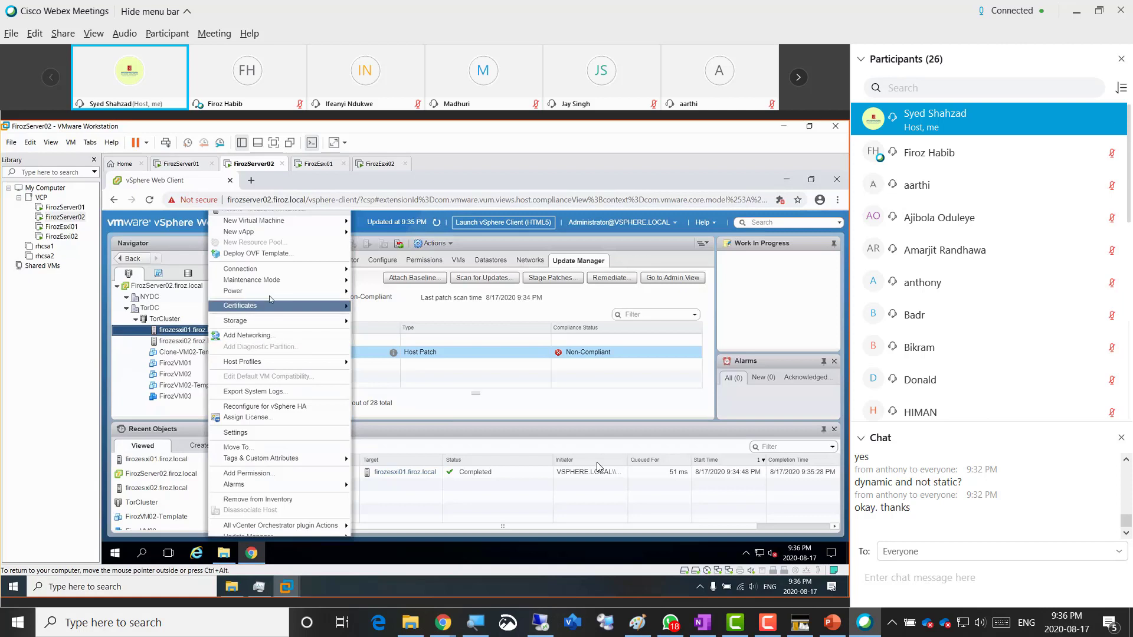
{"action": "mouse_move", "coordinate": [274, 285]}
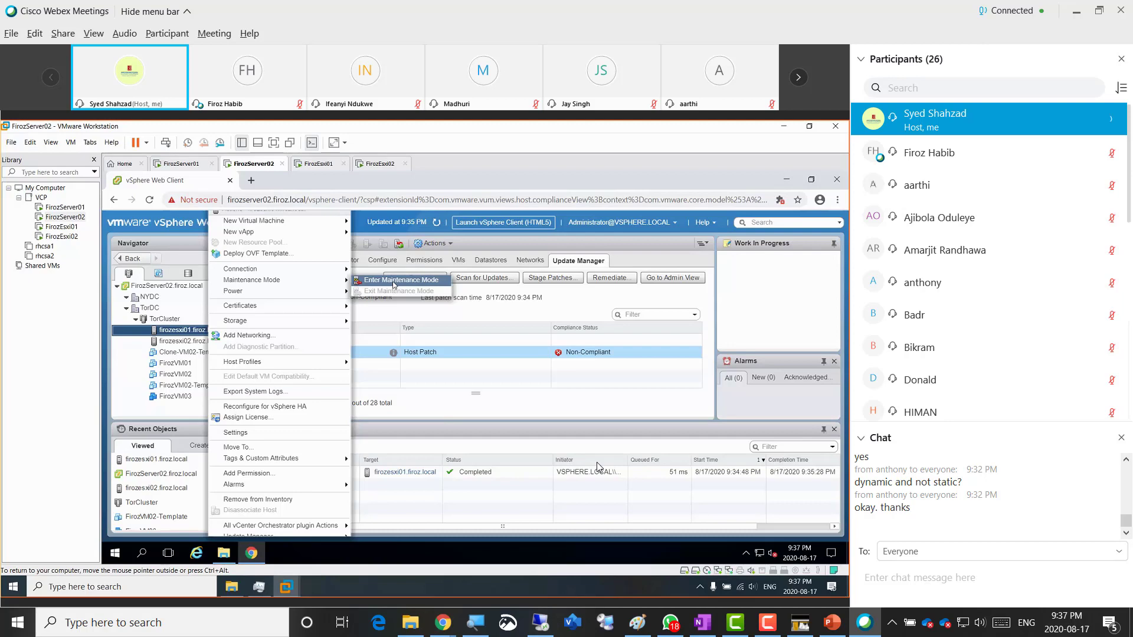
{"action": "left_click", "coordinate": [394, 281]}
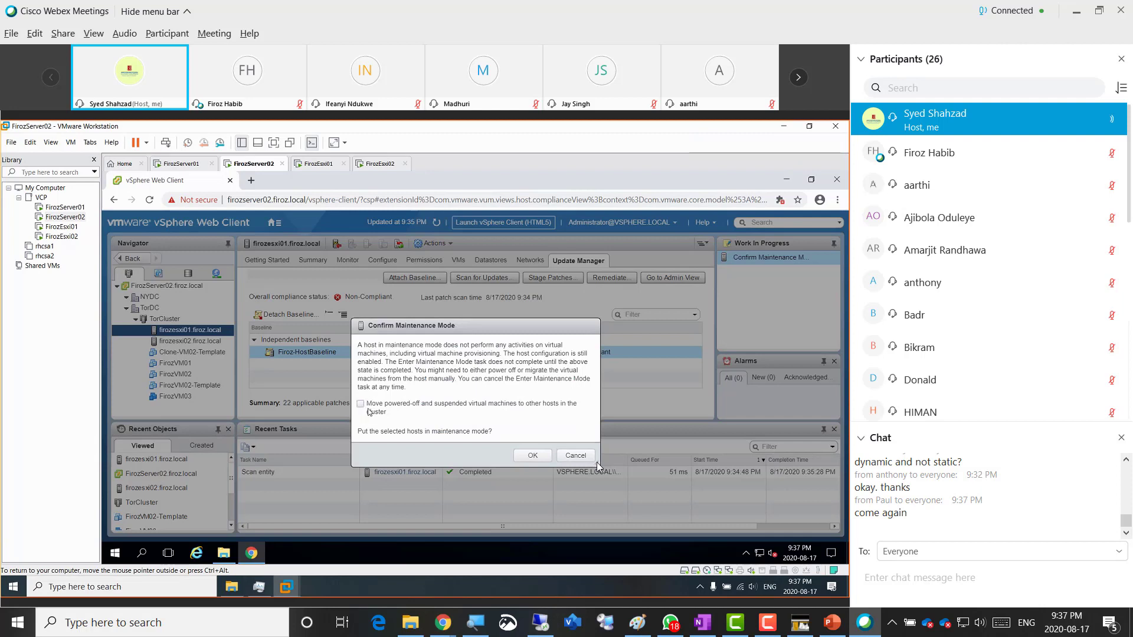
{"action": "left_click", "coordinate": [574, 455]}
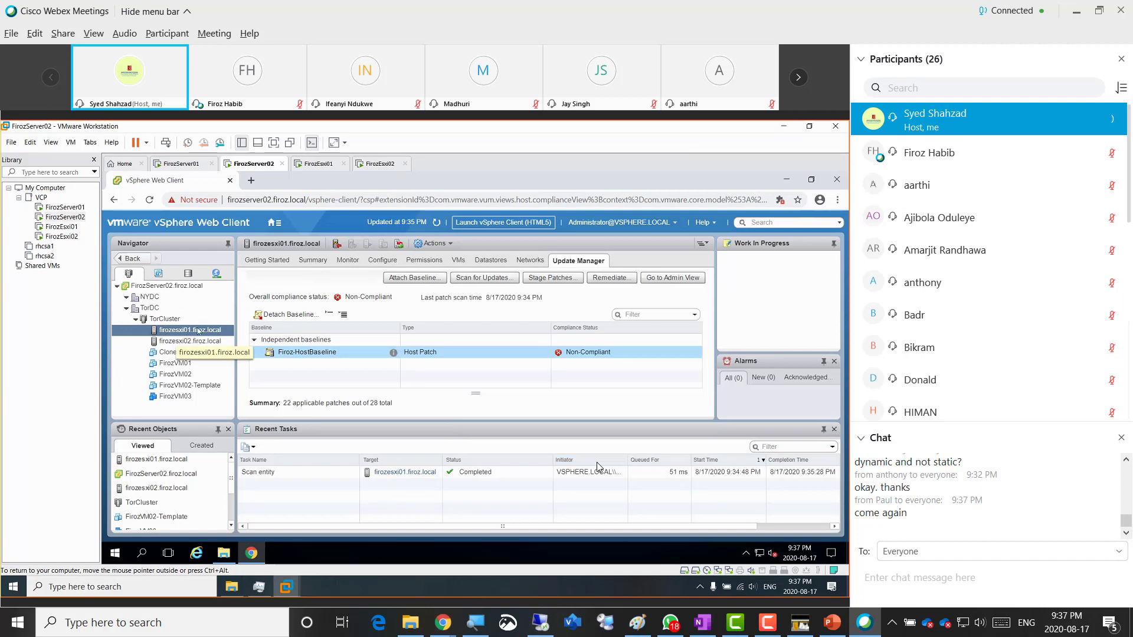
- Put firozesxi01 into maintenance mode without migrating powered-off or suspended VMs
{"action": "right_click", "coordinate": [208, 333]}
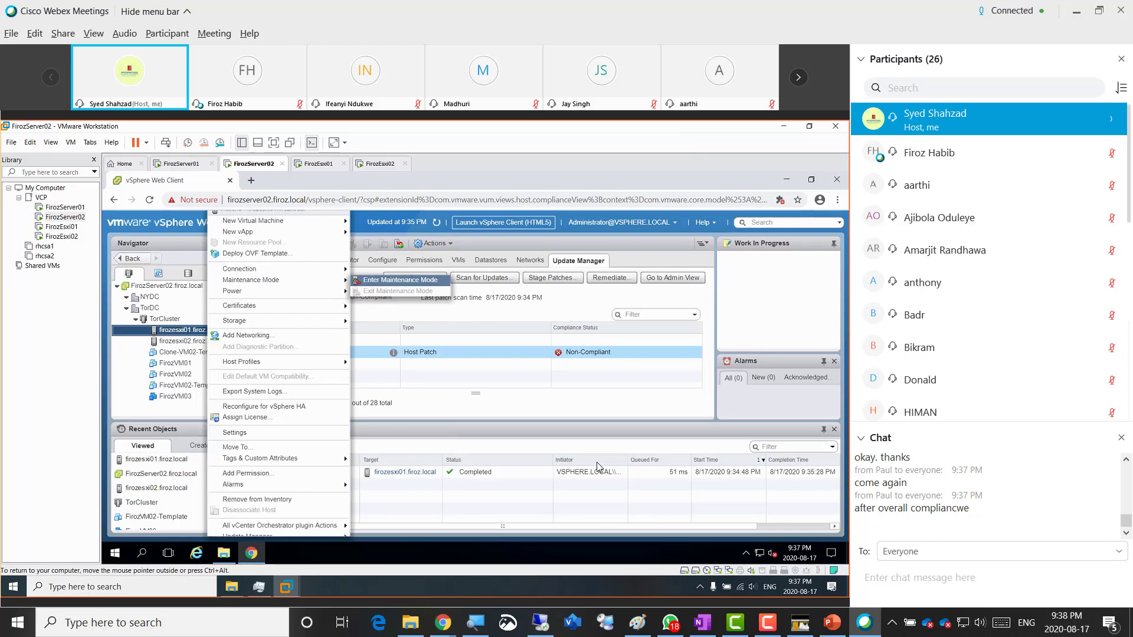
{"action": "left_click", "coordinate": [400, 280]}
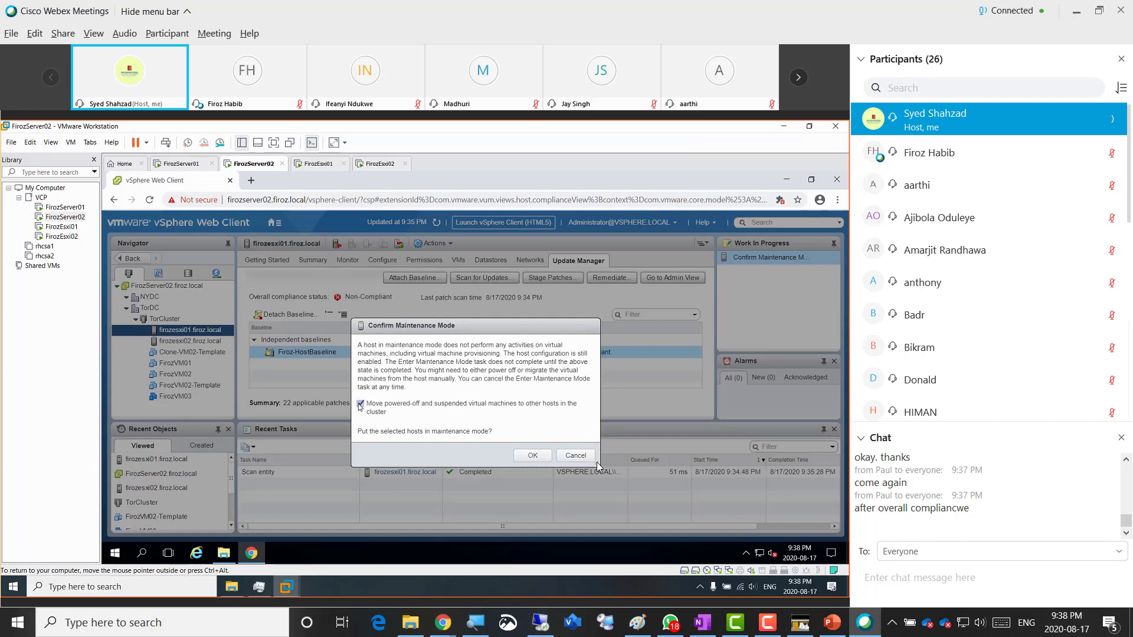
{"action": "left_click", "coordinate": [360, 405]}
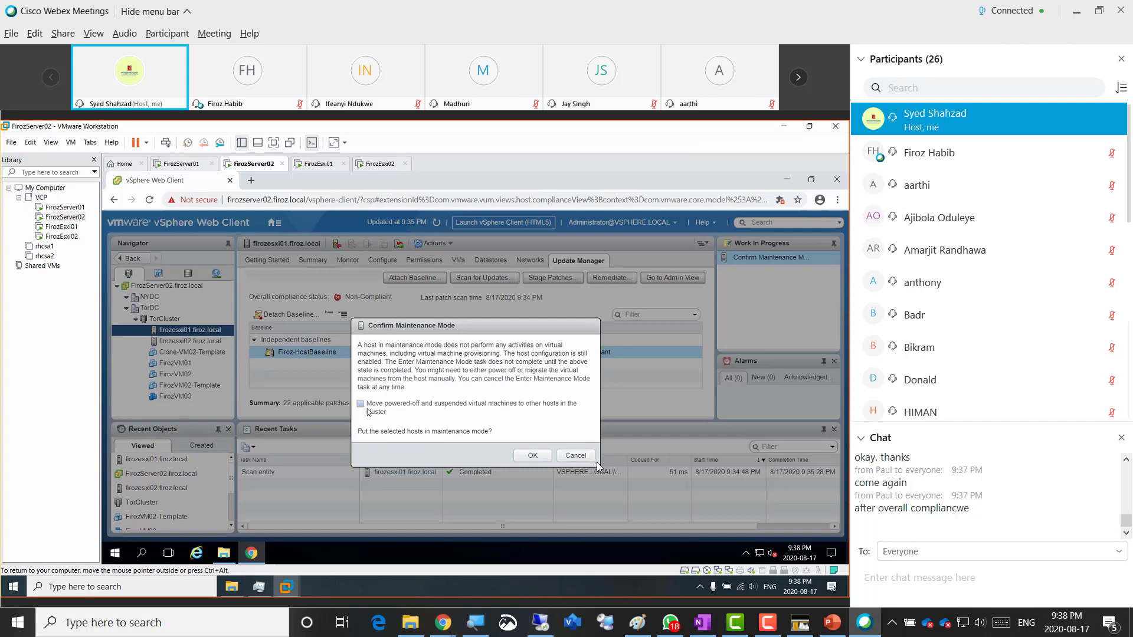
{"action": "left_click", "coordinate": [565, 455]}
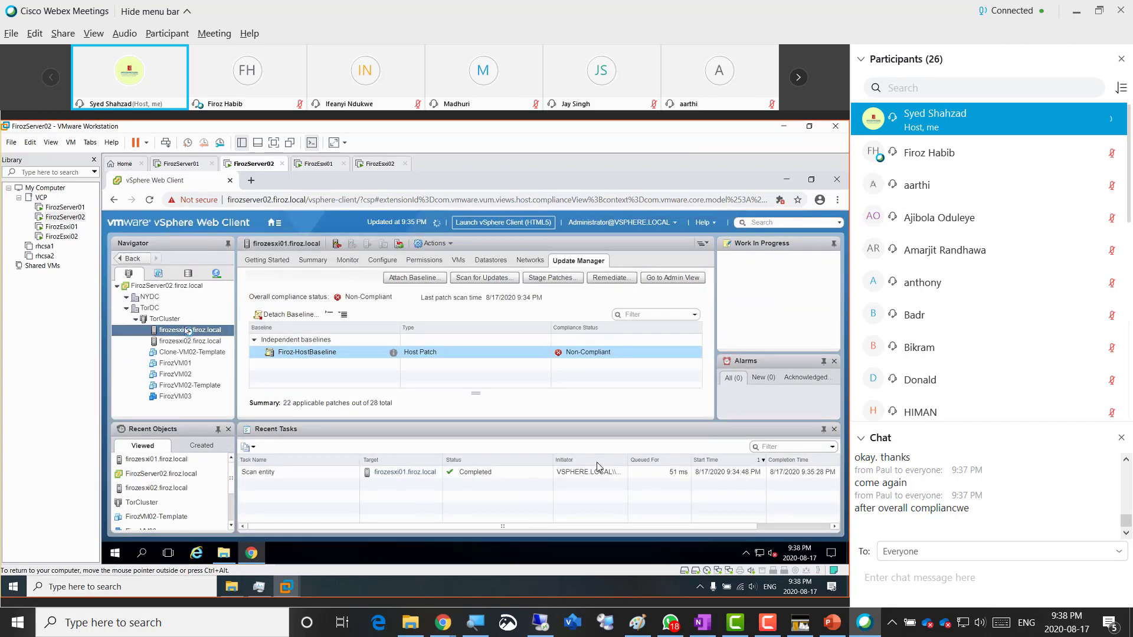
{"action": "right_click", "coordinate": [188, 331]}
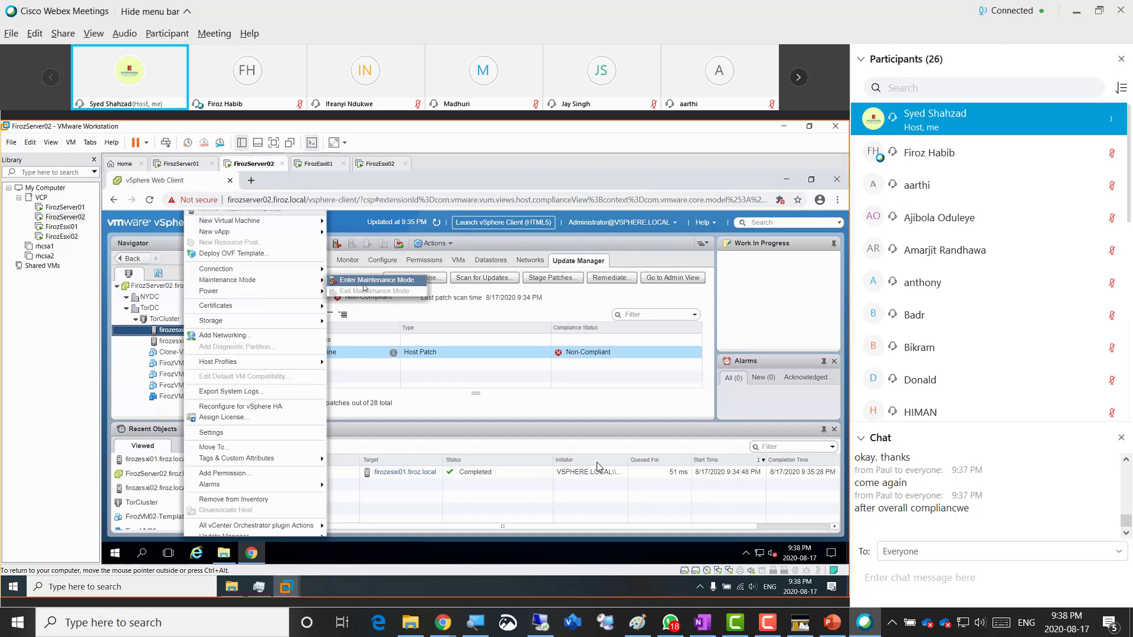
{"action": "left_click", "coordinate": [364, 287]}
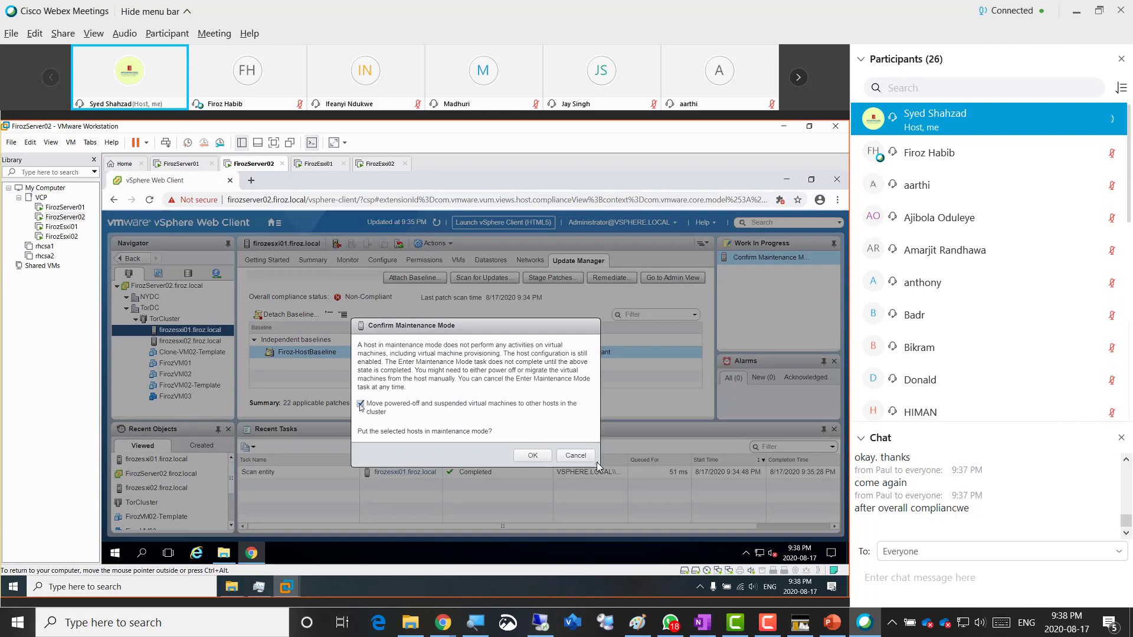
{"action": "left_click", "coordinate": [360, 405]}
{"action": "left_click", "coordinate": [530, 457]}
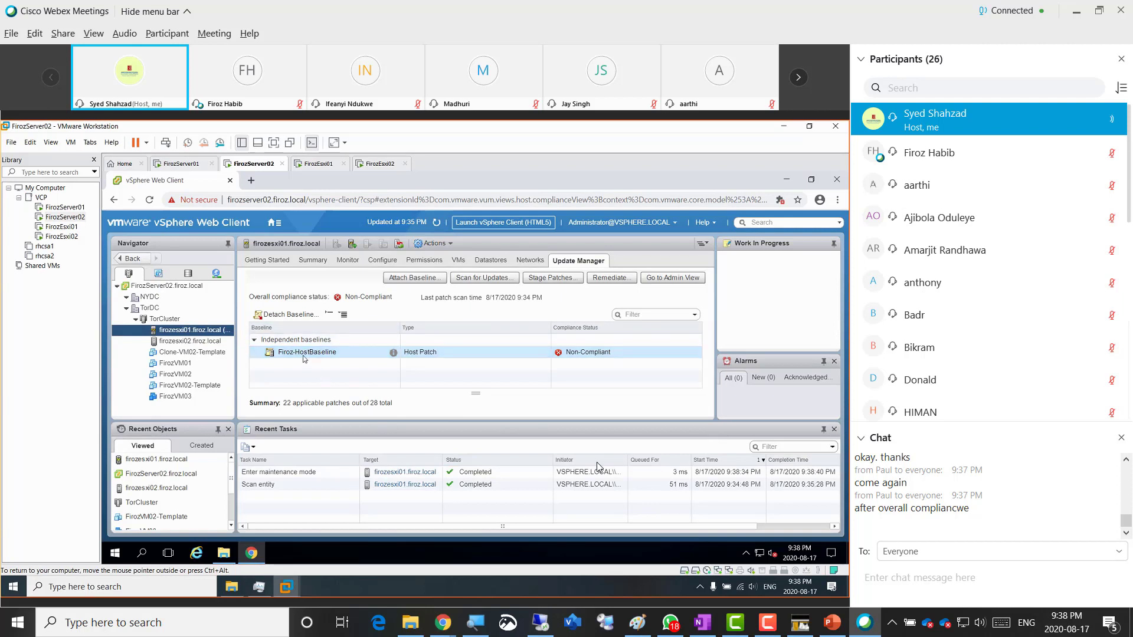
- Launch Remediate for firozesxi01 and continue past baseline selection with Firoz-HostBaseline
{"action": "left_click", "coordinate": [153, 334]}
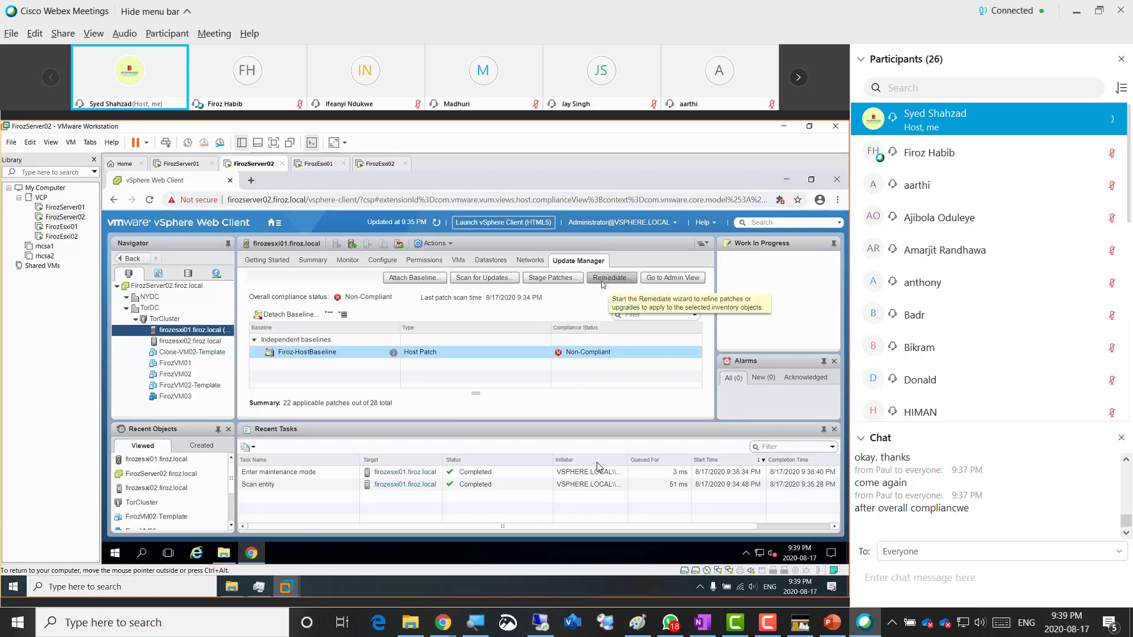
{"action": "left_click", "coordinate": [604, 284]}
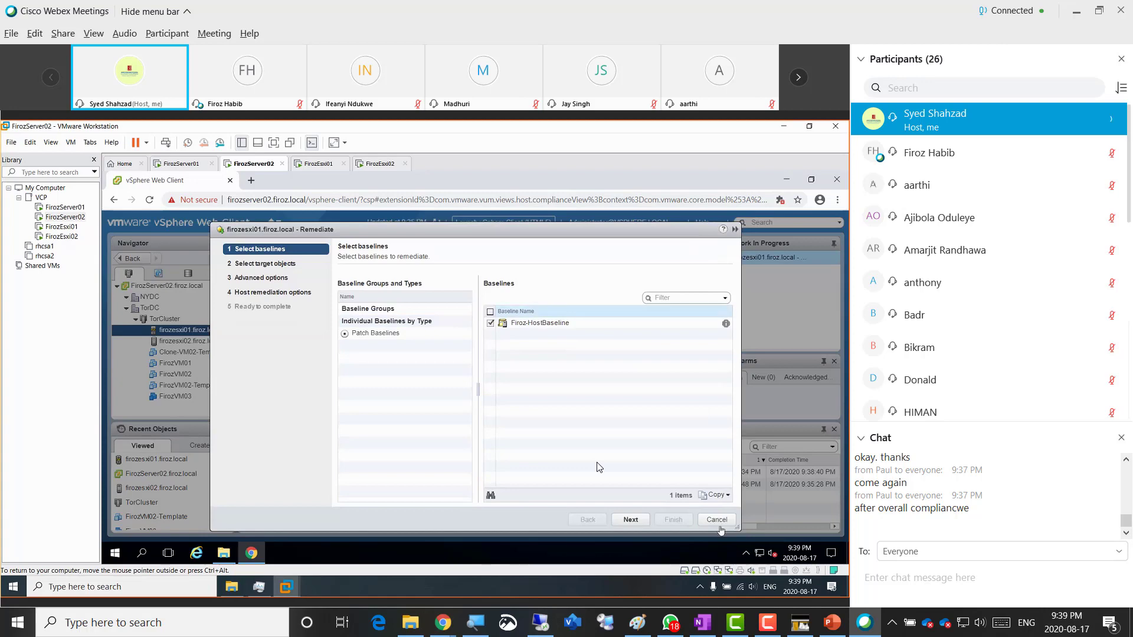
{"action": "left_click", "coordinate": [717, 520]}
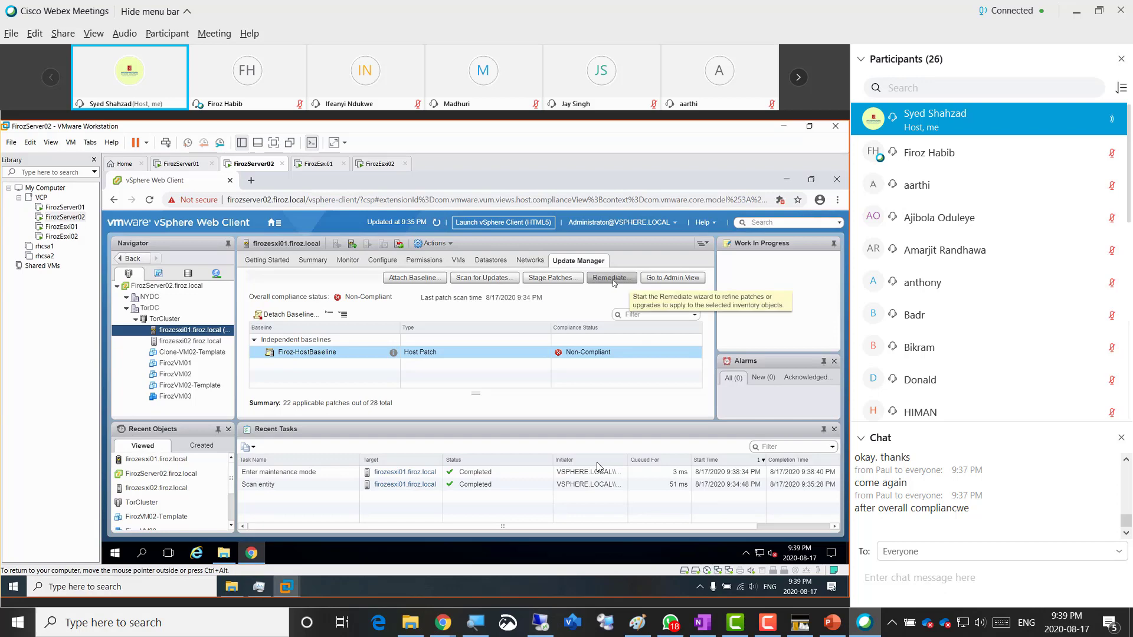
{"action": "left_click", "coordinate": [602, 280]}
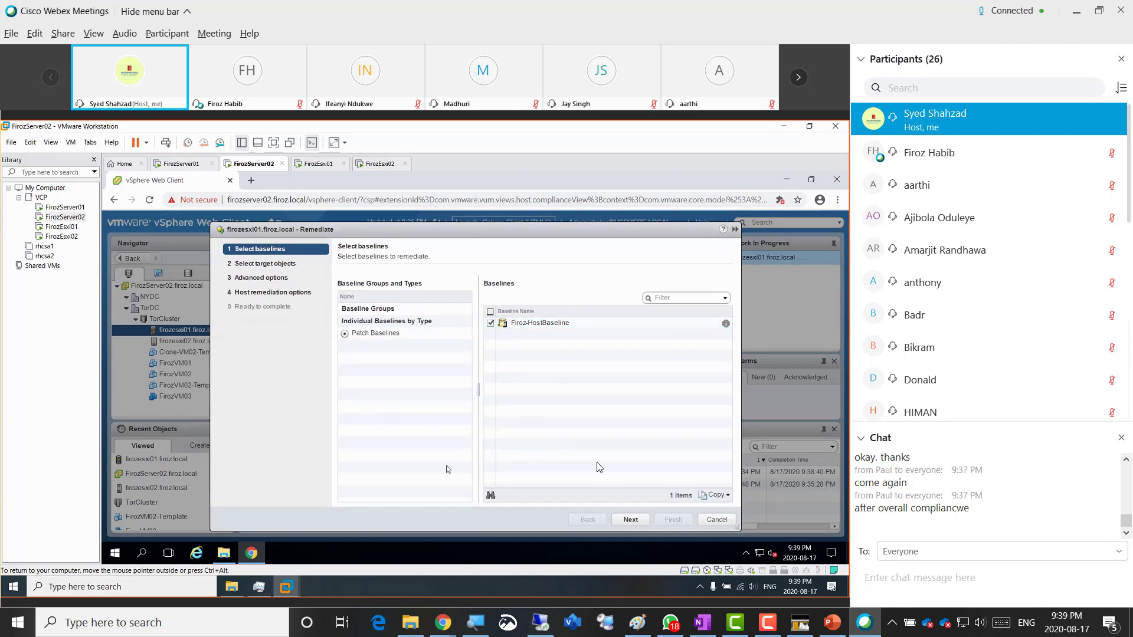
{"action": "left_click", "coordinate": [629, 520]}
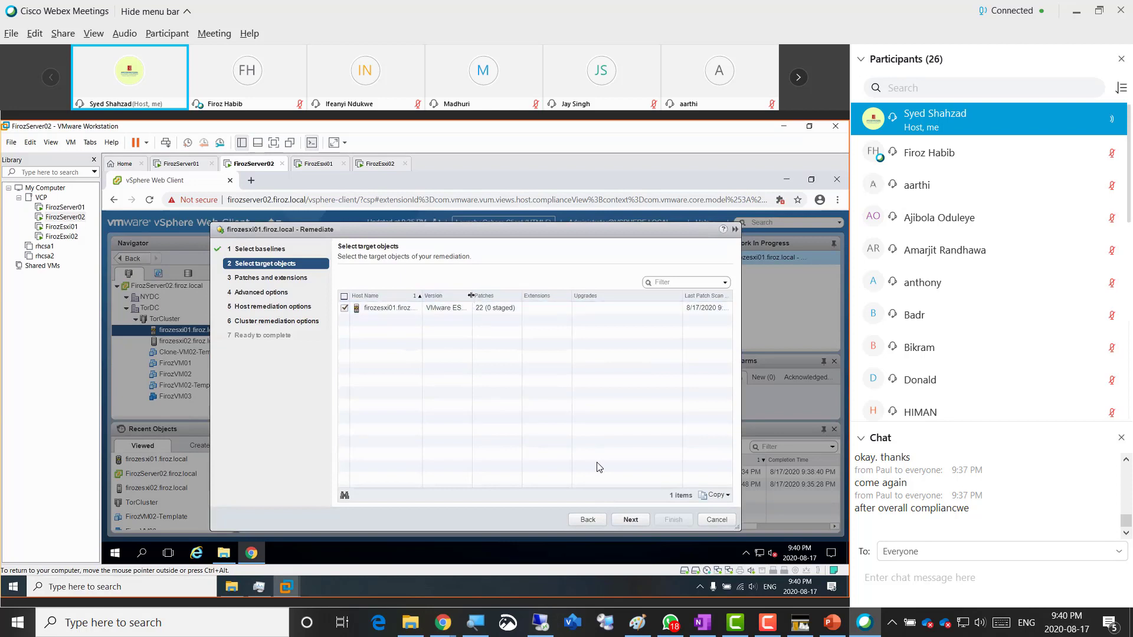
- Keep firozesxi01 as the target and all 22 patches, advancing to Advanced options
{"action": "left_click_drag", "start_coordinate": [471, 296], "coordinate": [549, 297]}
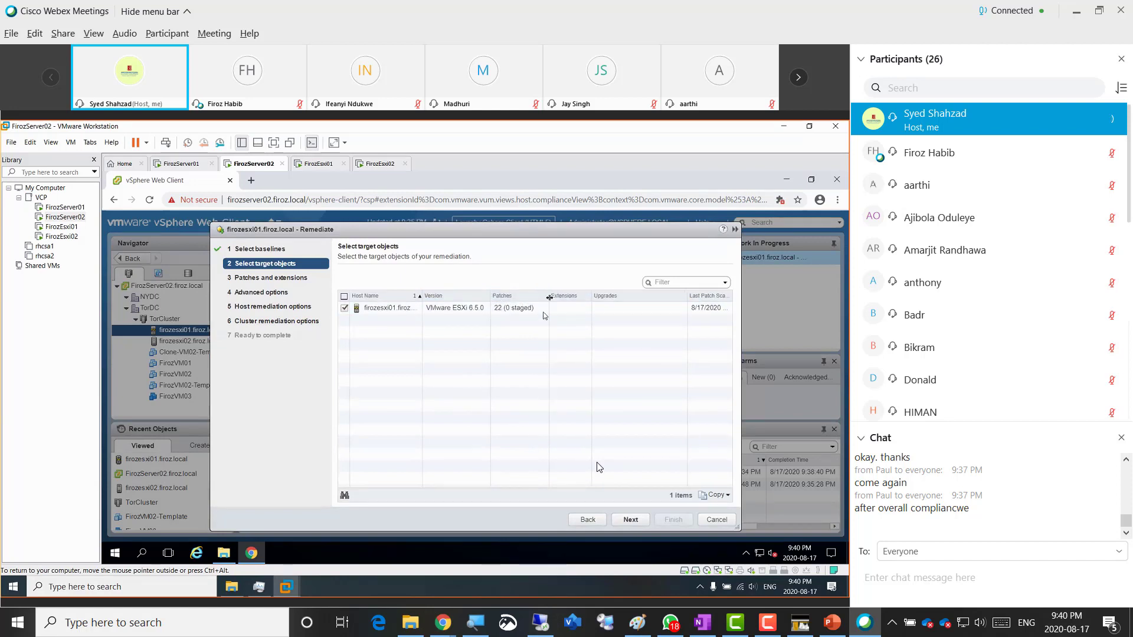
{"action": "left_click", "coordinate": [619, 519]}
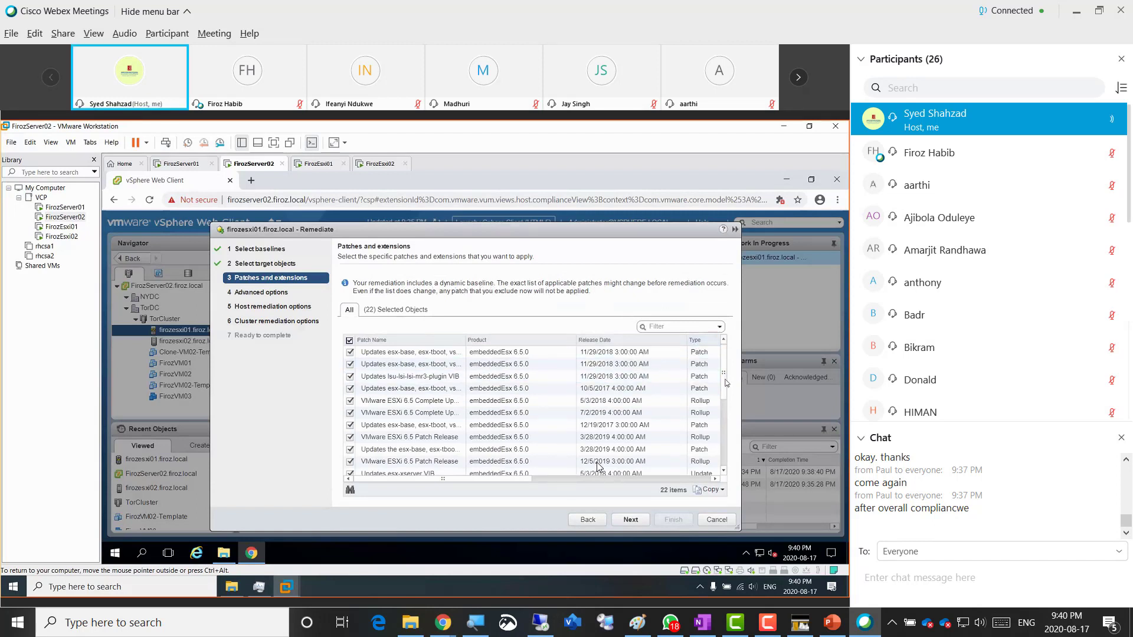
{"action": "left_click_drag", "start_coordinate": [726, 382], "coordinate": [733, 459]}
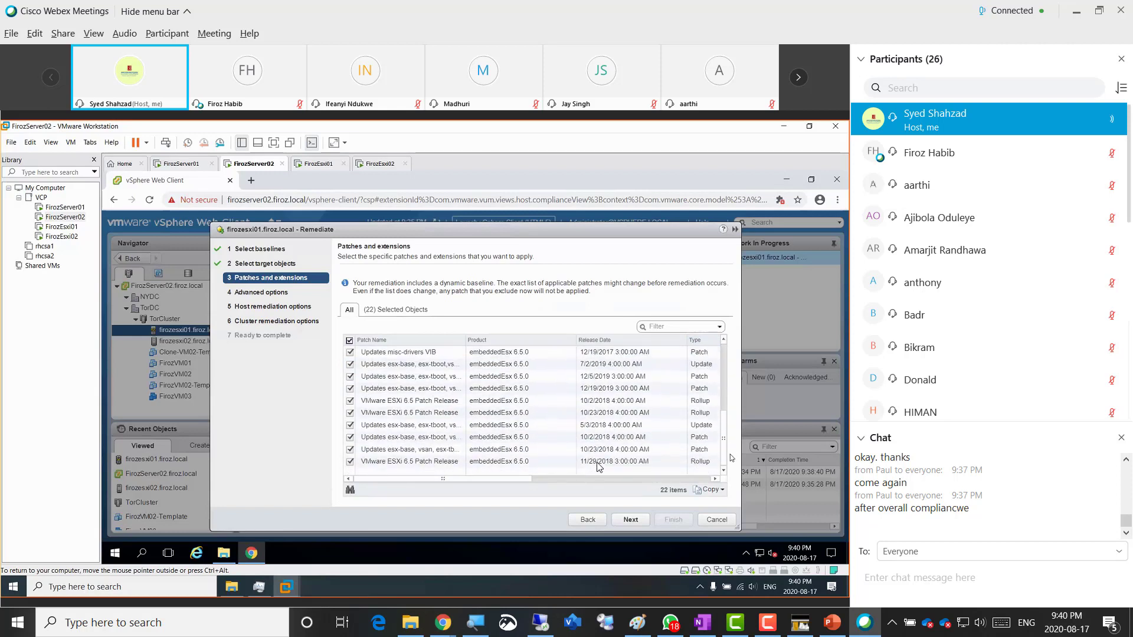
{"action": "left_click", "coordinate": [623, 522]}
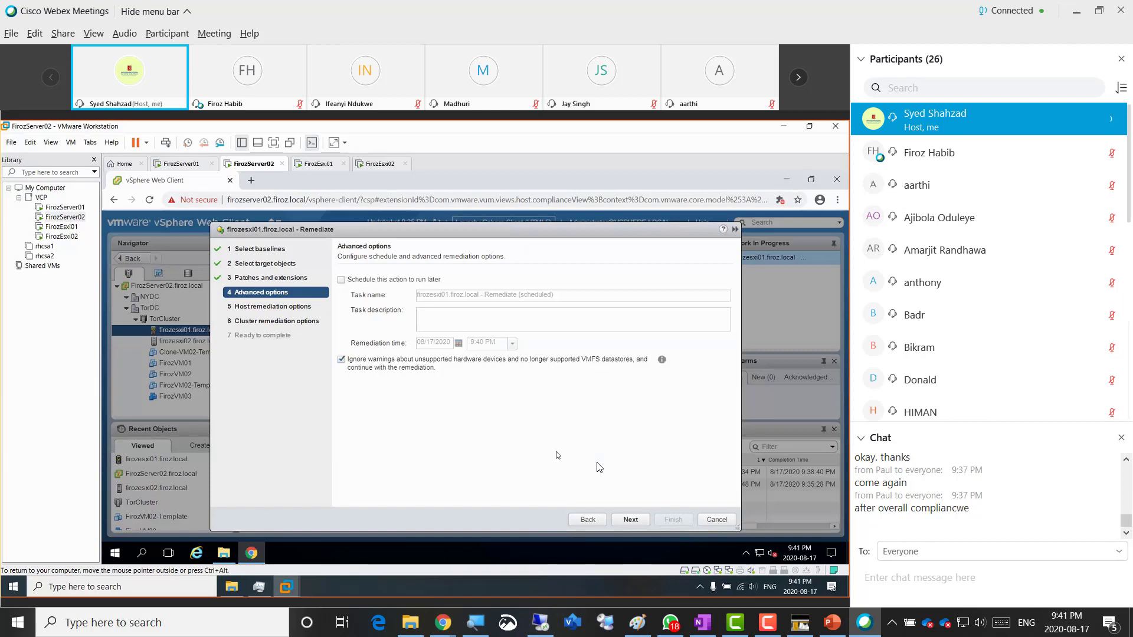
- Move past advanced and host options, then disable Fault Tolerance and HA admission control for cluster remediation
{"action": "left_click", "coordinate": [661, 362]}
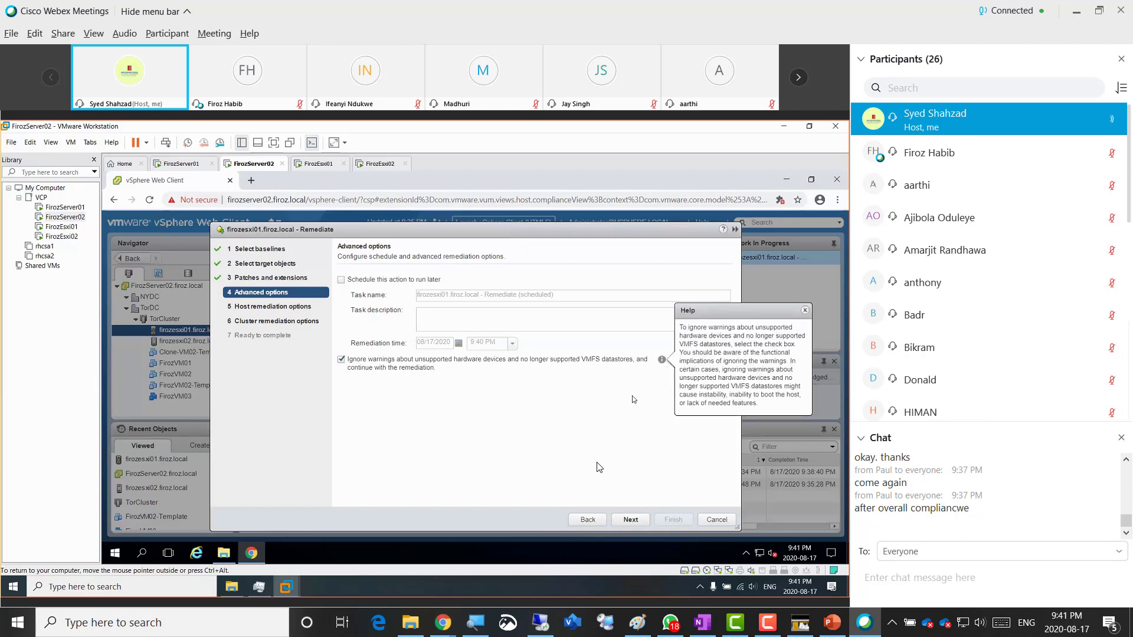
{"action": "left_click", "coordinate": [634, 400]}
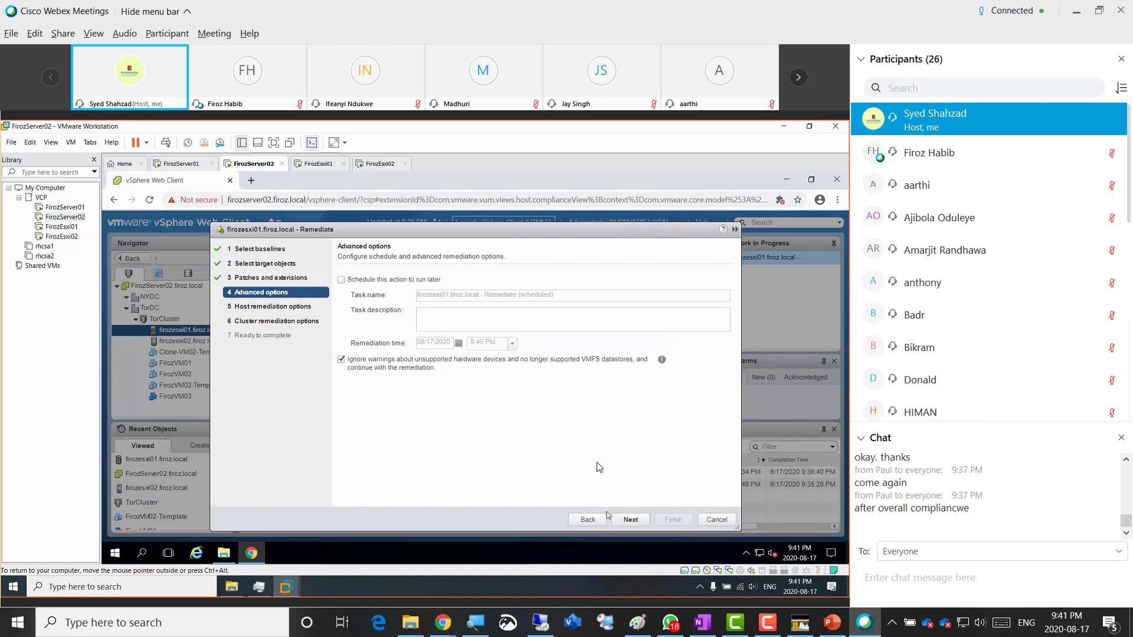
{"action": "left_click", "coordinate": [627, 522]}
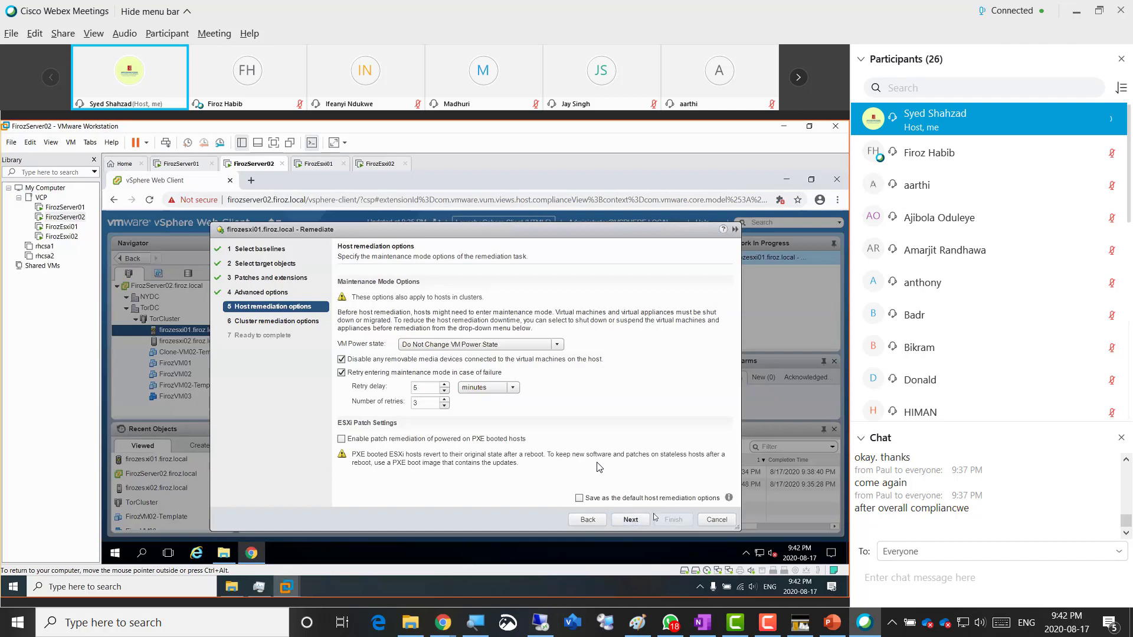
{"action": "left_click", "coordinate": [631, 520]}
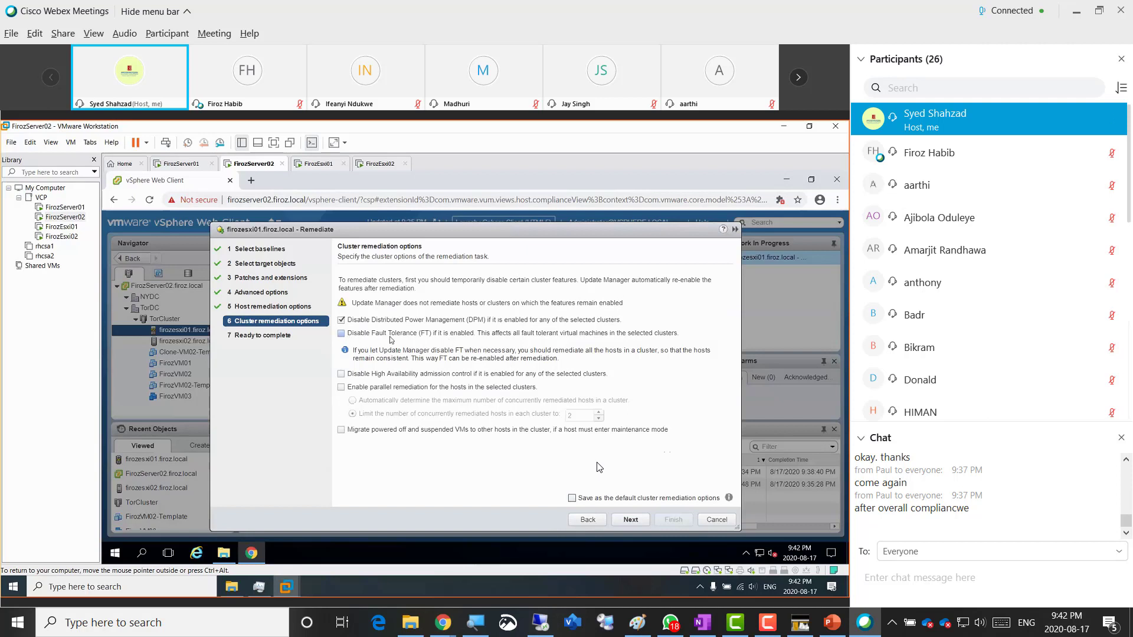
{"action": "left_click", "coordinate": [341, 334]}
{"action": "left_click", "coordinate": [341, 374]}
- Review the Ready to complete summary and finish, remediating firozesxi01 with 22 patches
{"action": "left_click", "coordinate": [632, 522]}
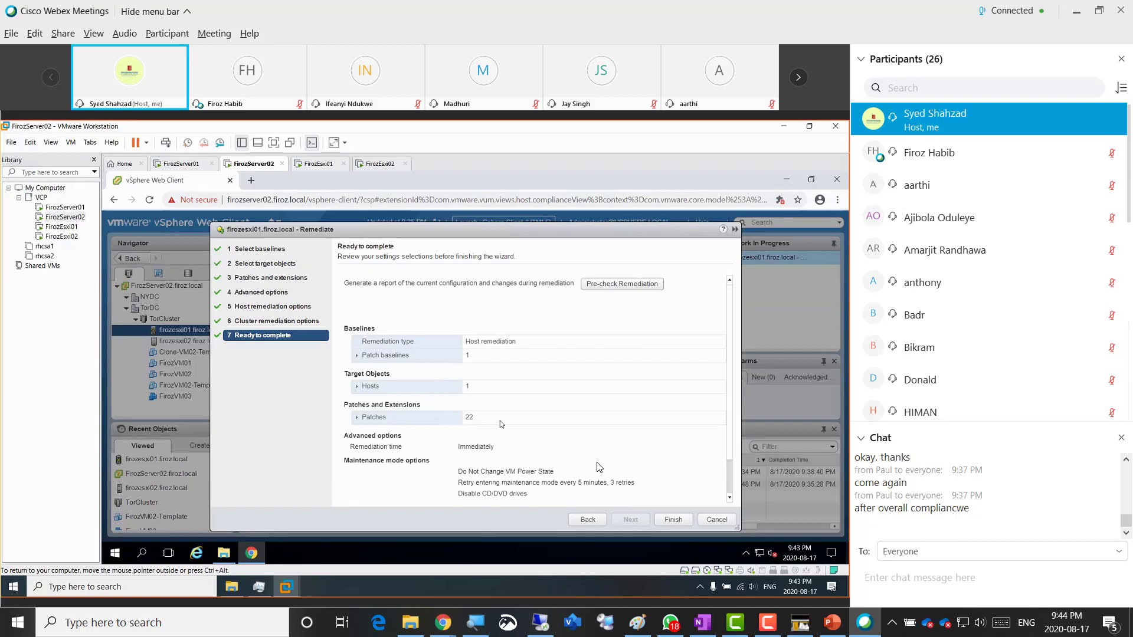
{"action": "scroll", "coordinate": [581, 429], "scroll_direction": "down", "scroll_amount": 1}
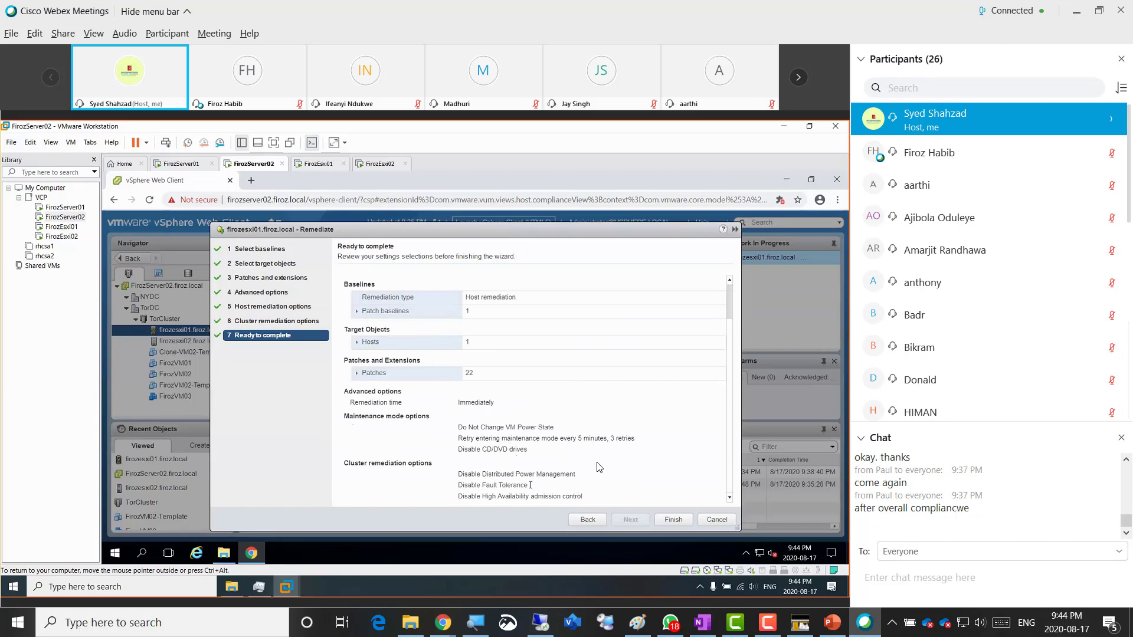
{"action": "left_click", "coordinate": [673, 520]}
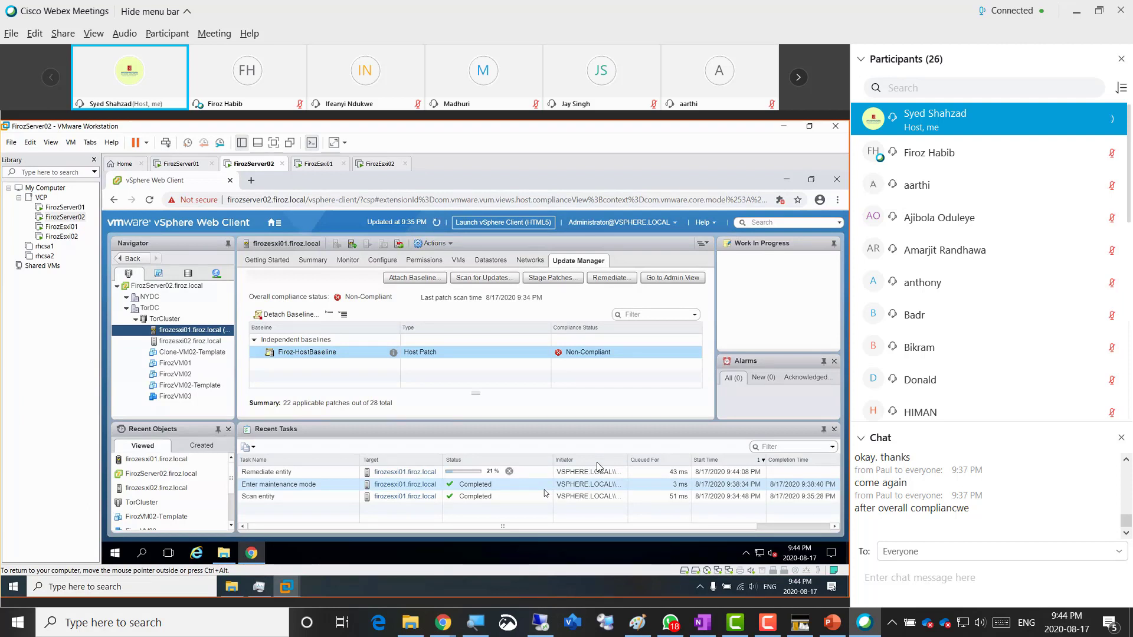
- Select firozesxi02.firoz.local to view its Update Manager compliance with no baselines attached
{"action": "left_click", "coordinate": [178, 343]}
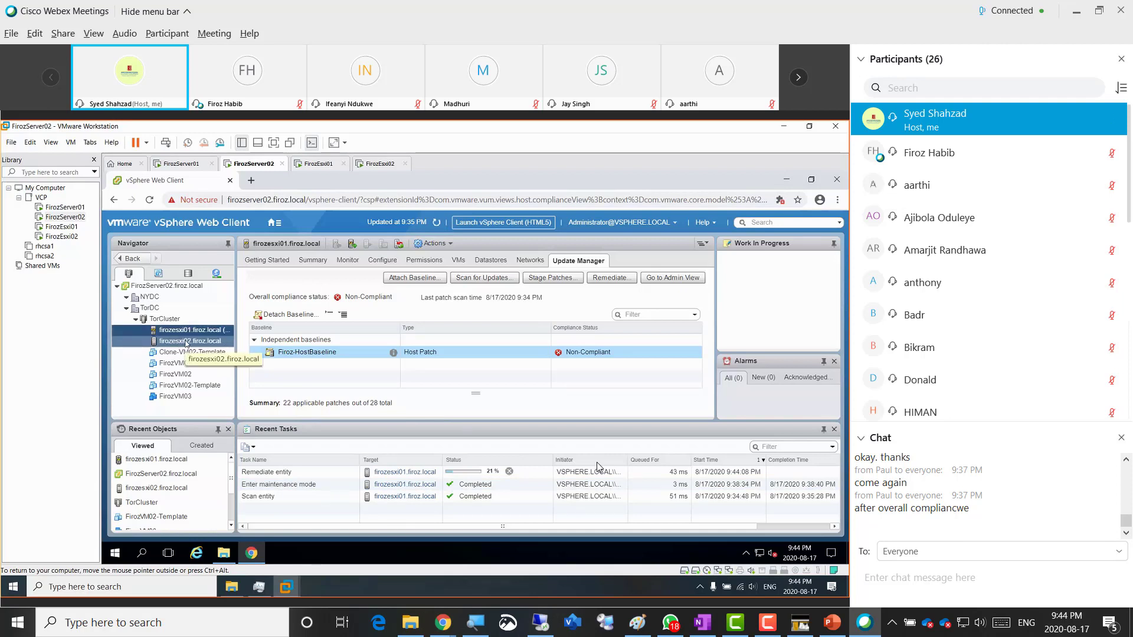
{"action": "left_click", "coordinate": [188, 342]}
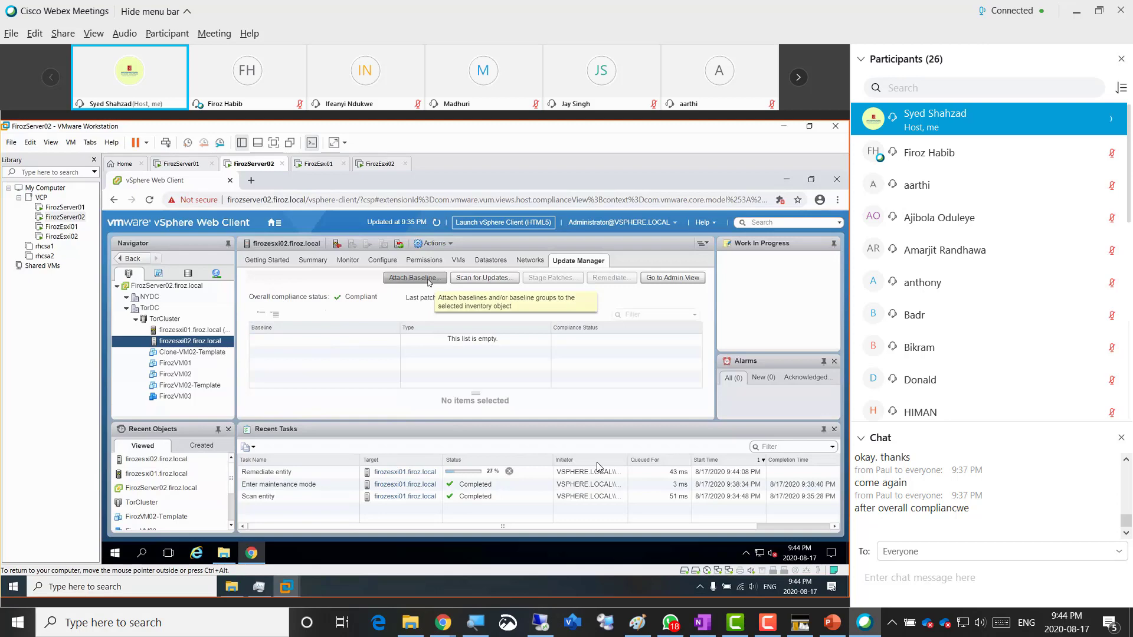
- Attach Firoz-HostBaseline to firozesxi02 through the Attach Baseline dialog
{"action": "left_click", "coordinate": [415, 277]}
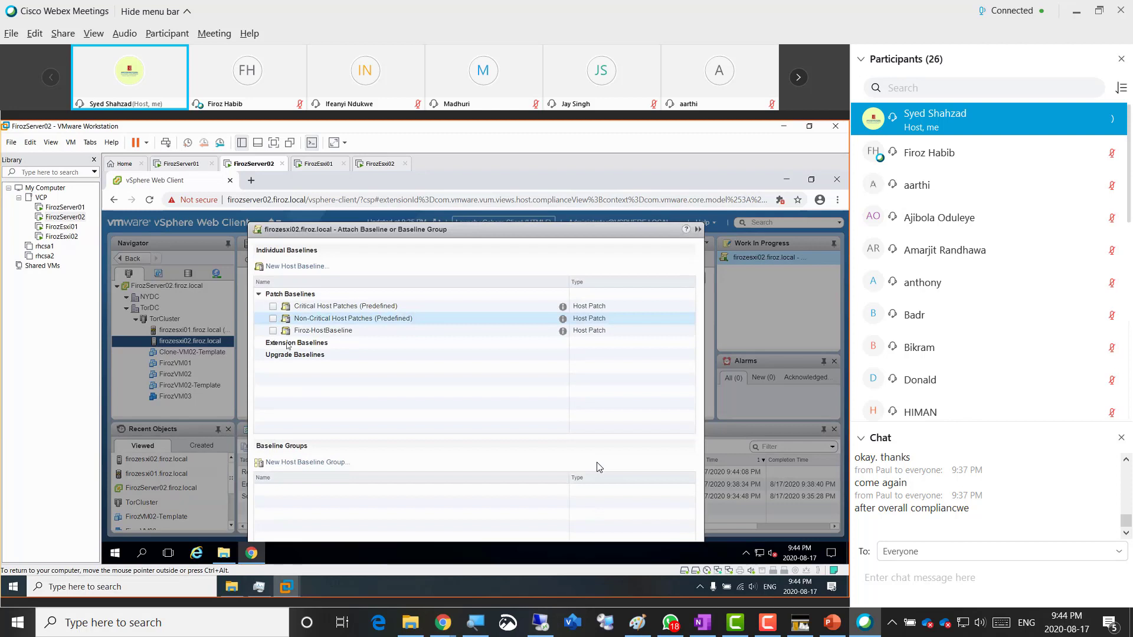
{"action": "left_click", "coordinate": [274, 330]}
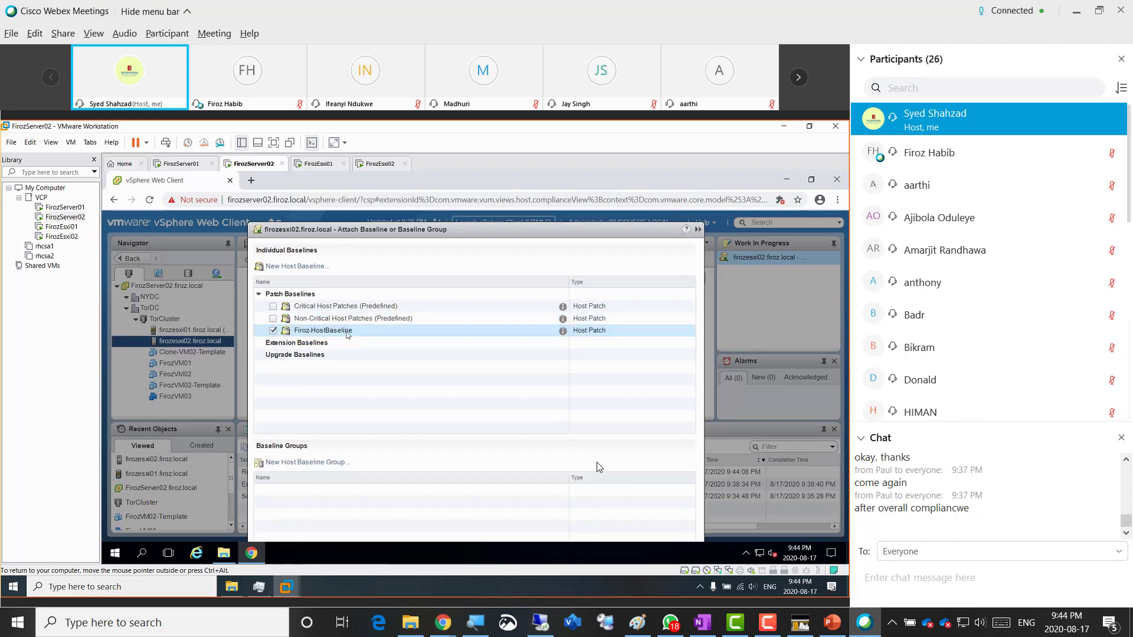
{"action": "left_click_drag", "start_coordinate": [458, 234], "coordinate": [447, 177]}
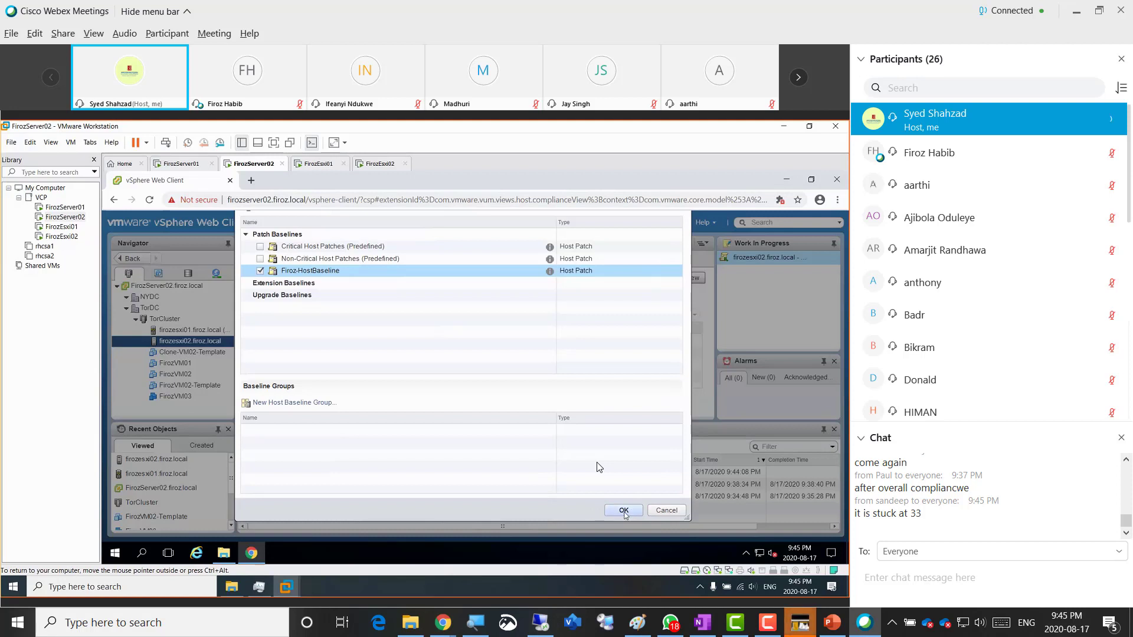
{"action": "left_click", "coordinate": [624, 511]}
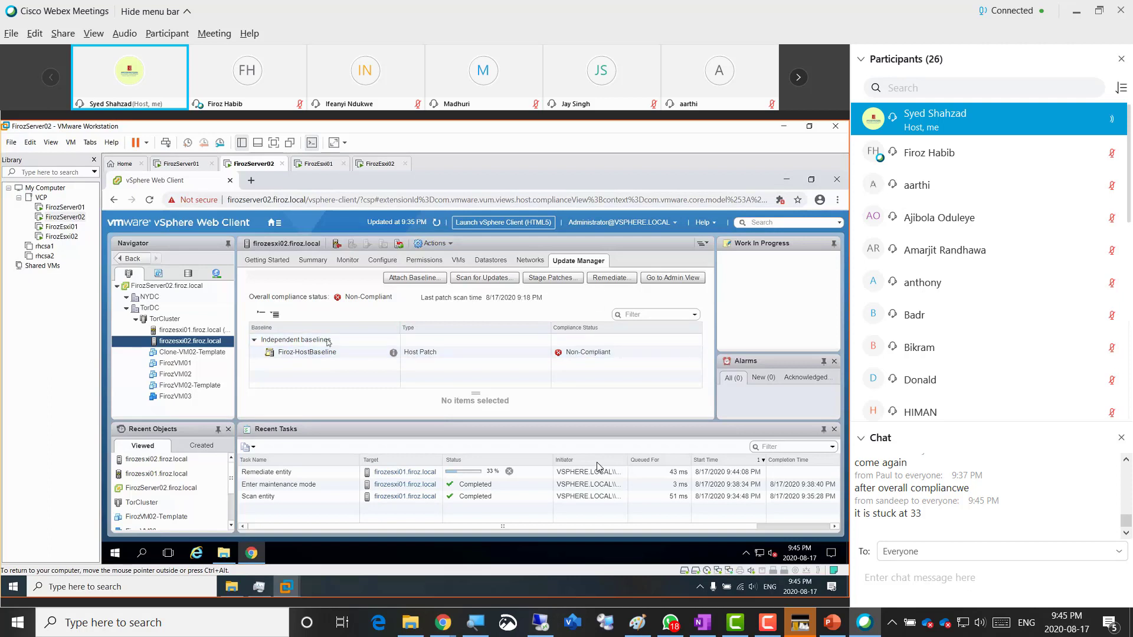
- Enter maintenance mode on firozesxi02 from its host actions and confirm
{"action": "right_click", "coordinate": [195, 344]}
{"action": "mouse_move", "coordinate": [276, 286]}
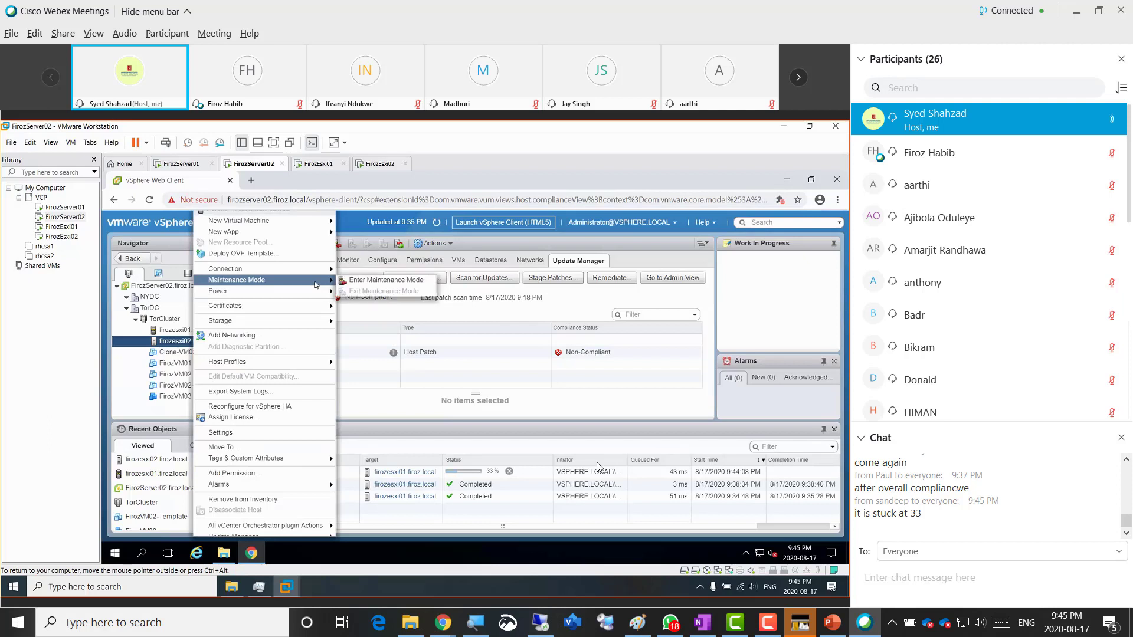
{"action": "left_click", "coordinate": [377, 361]}
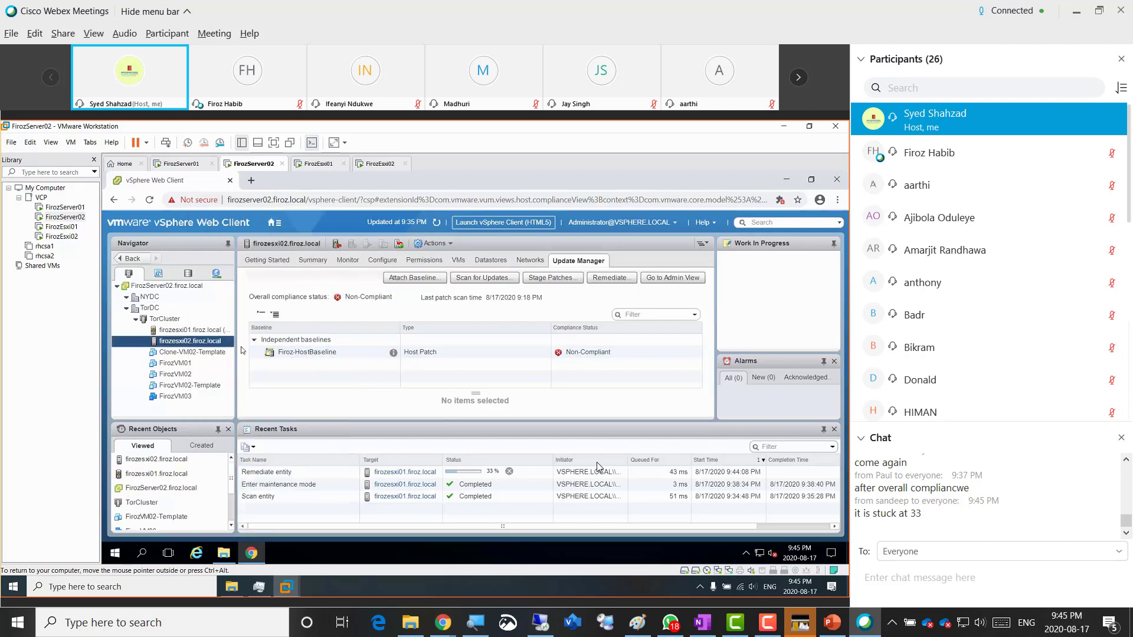
{"action": "right_click", "coordinate": [186, 342]}
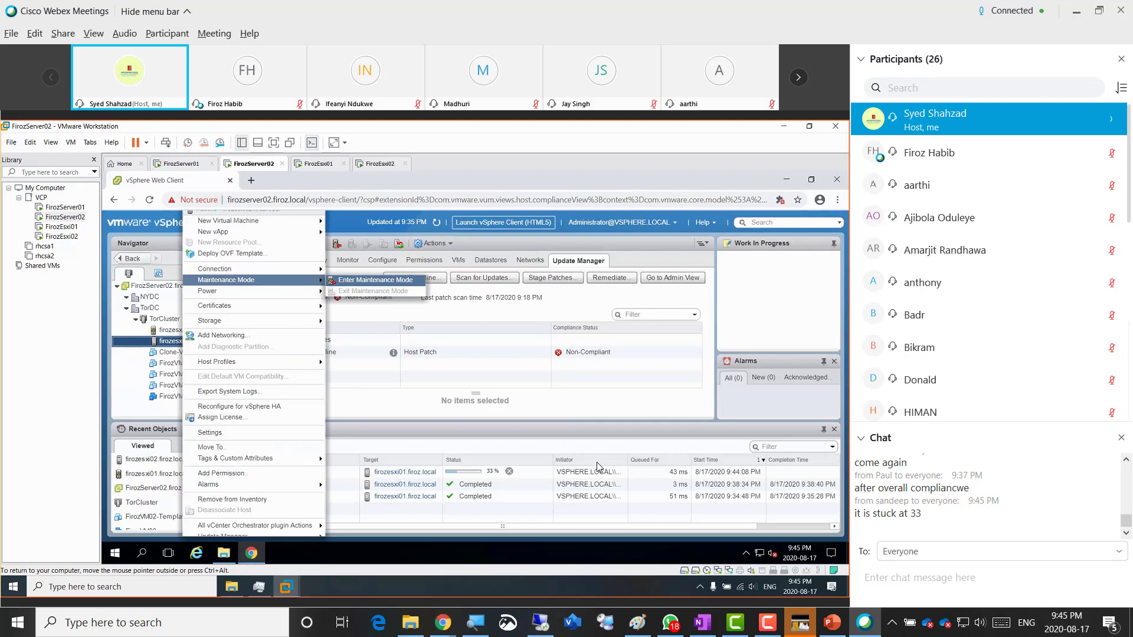
{"action": "left_click", "coordinate": [376, 280]}
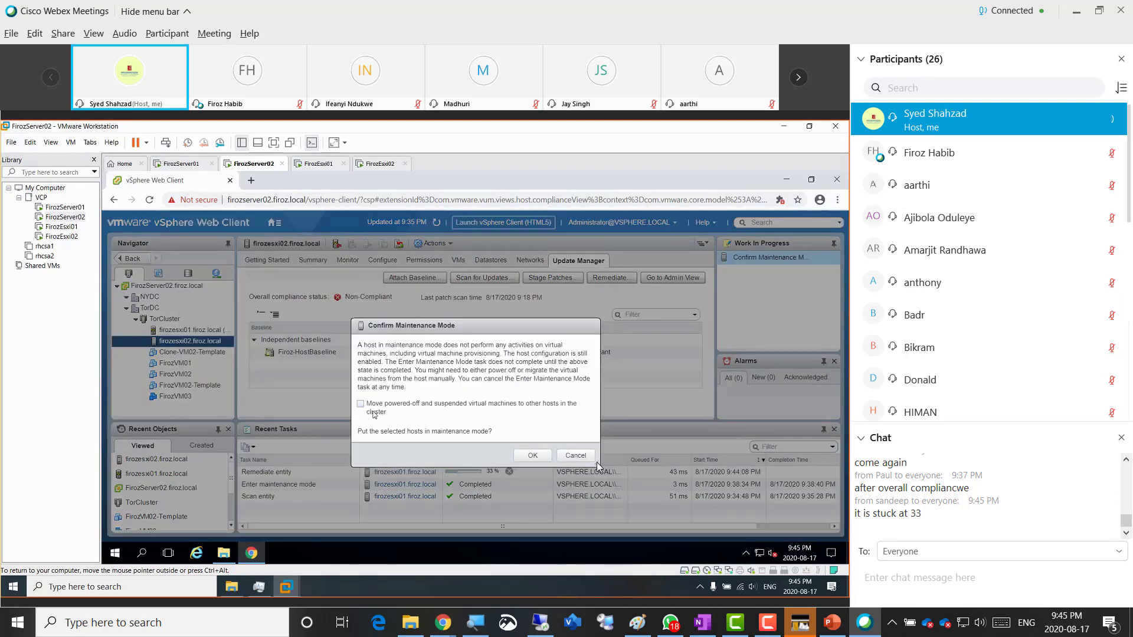
{"action": "left_click", "coordinate": [532, 460]}
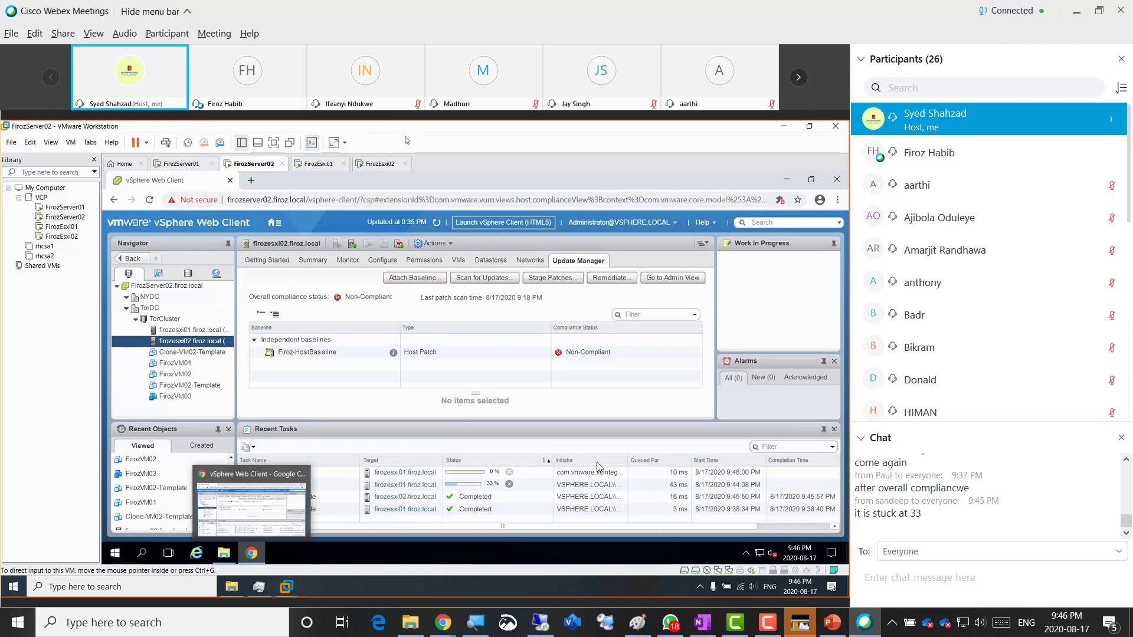
{"action": "left_click", "coordinate": [405, 140]}
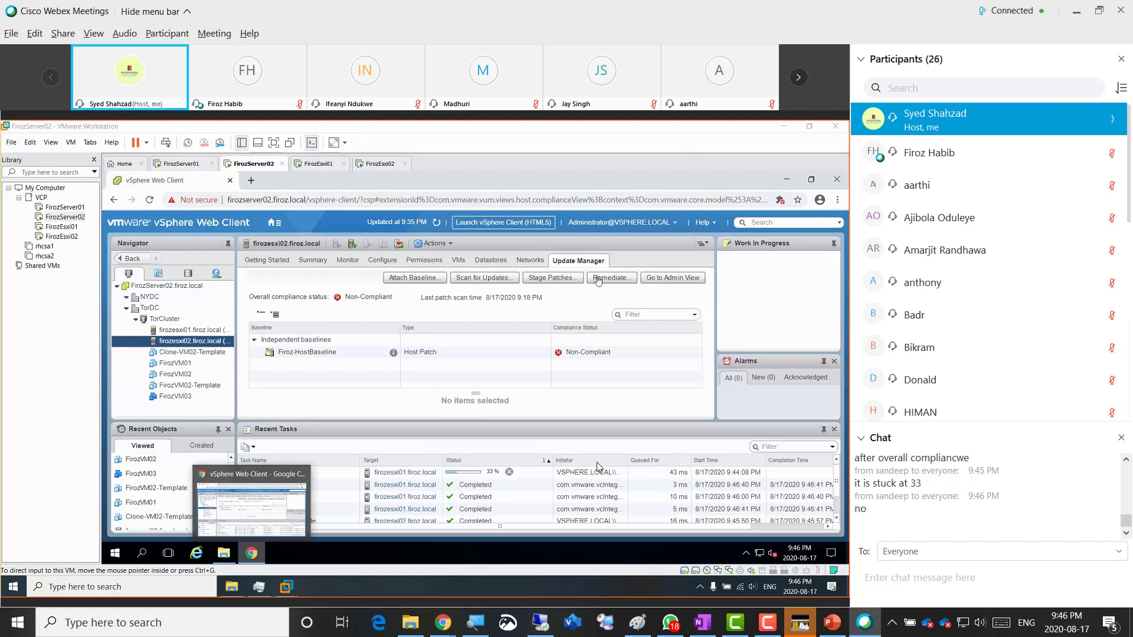
{"action": "left_click", "coordinate": [598, 295]}
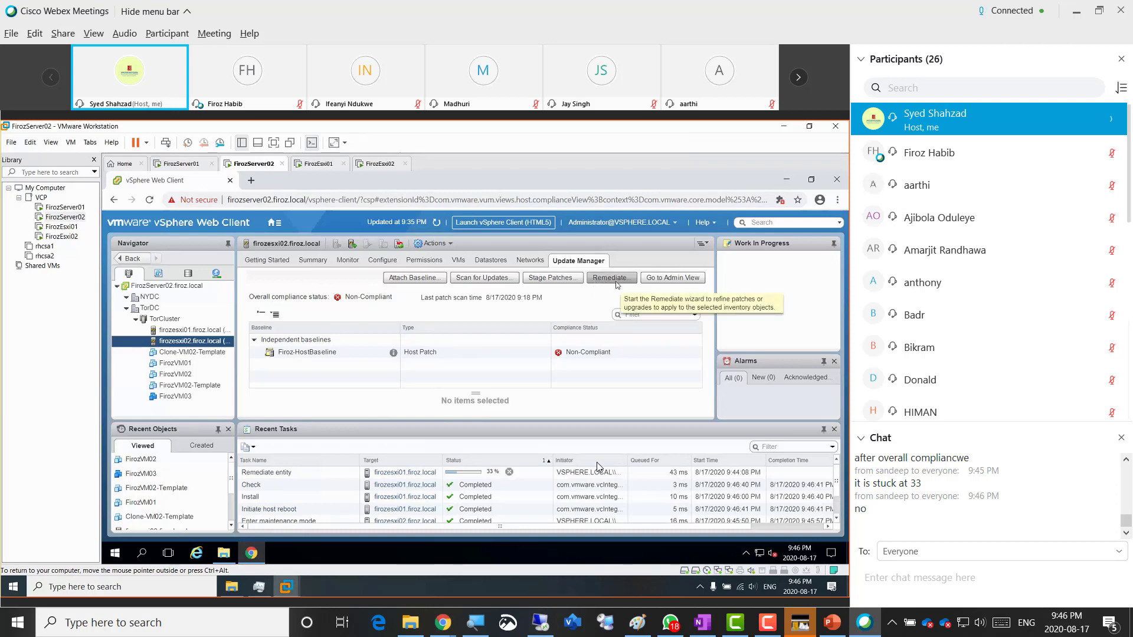
- Remediate firozesxi02 against Firoz-HostBaseline, keeping all 22 patches, through to Advanced options
{"action": "left_click", "coordinate": [617, 284]}
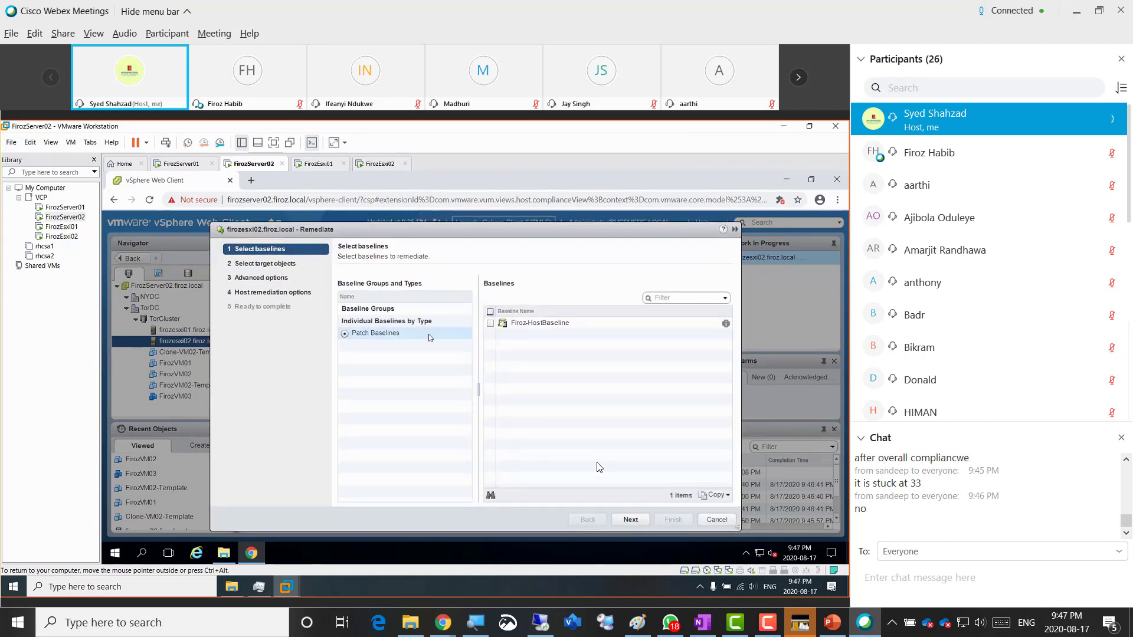
{"action": "left_click", "coordinate": [491, 324]}
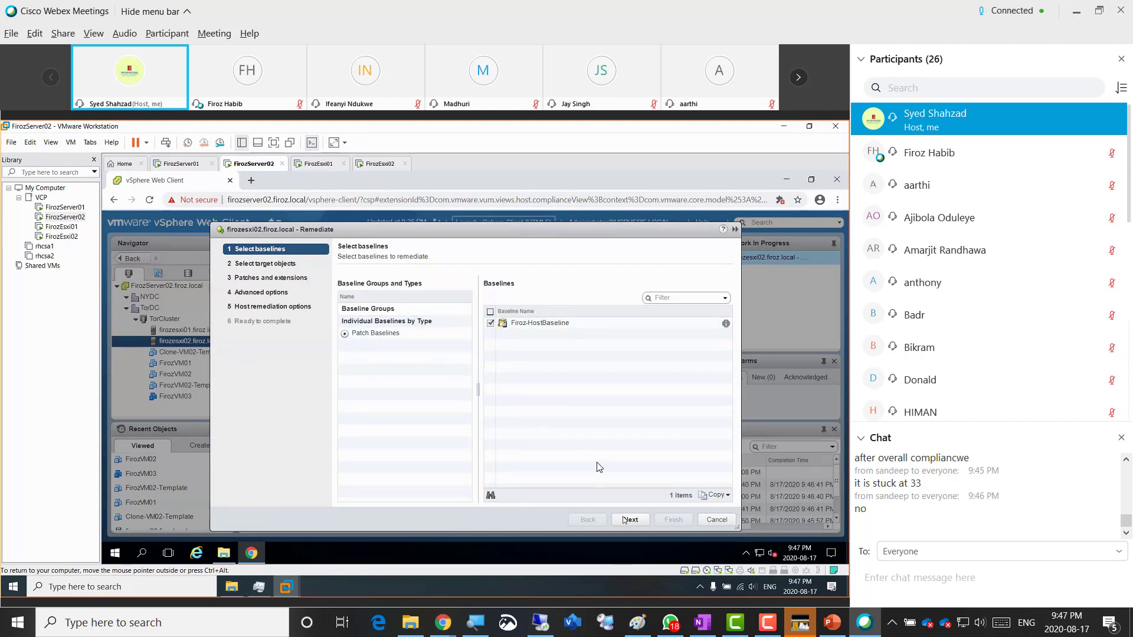
{"action": "left_click", "coordinate": [629, 520]}
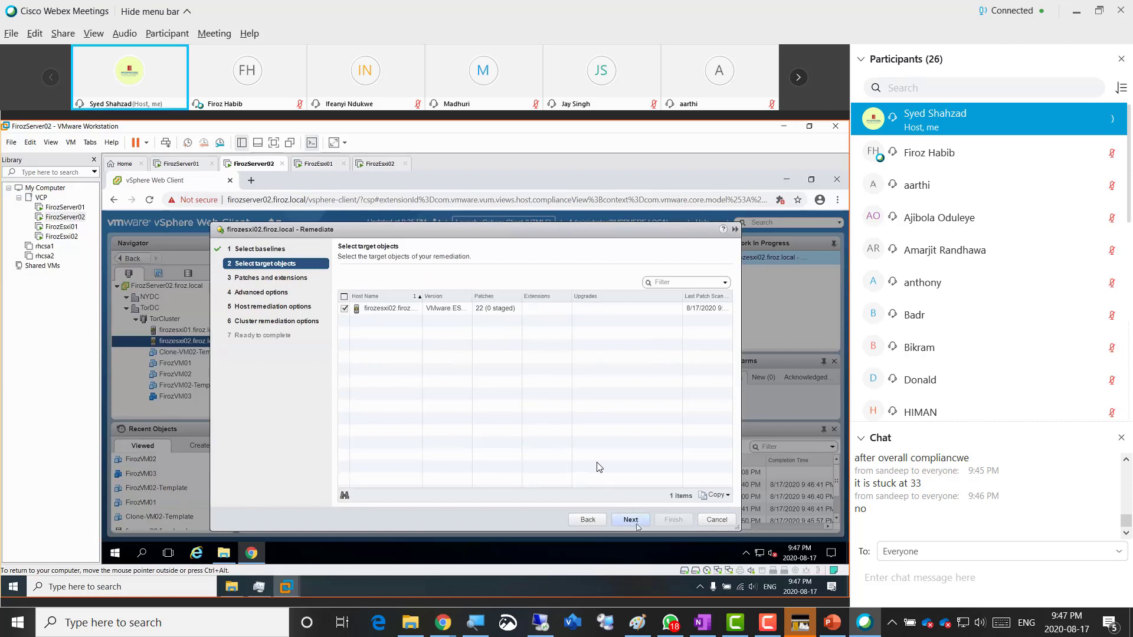
{"action": "left_click", "coordinate": [634, 522]}
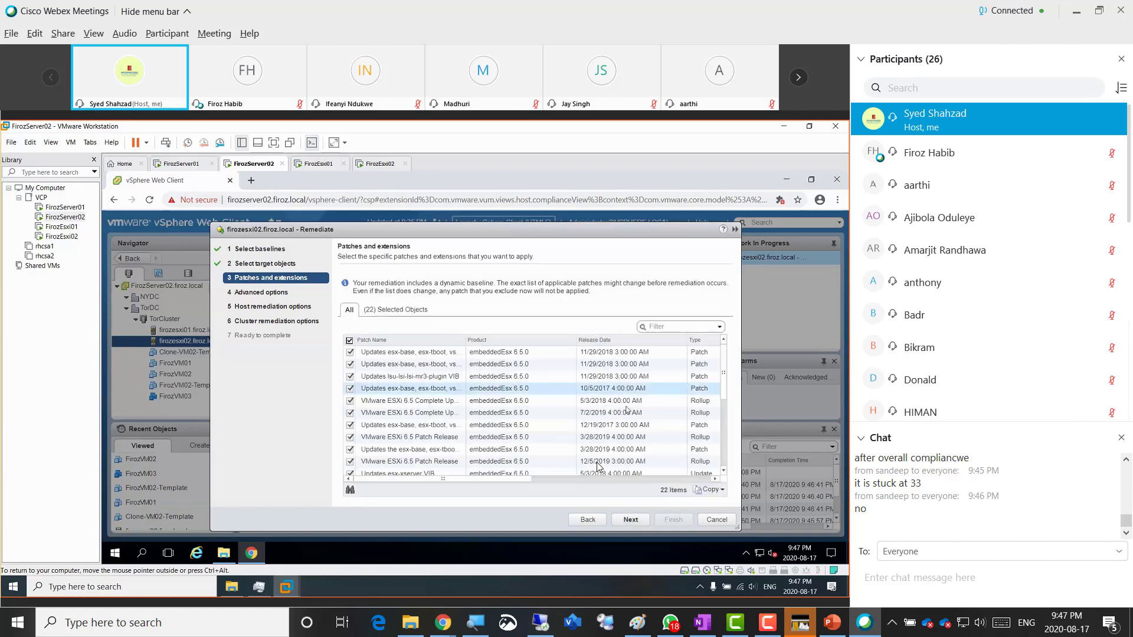
{"action": "left_click", "coordinate": [628, 521]}
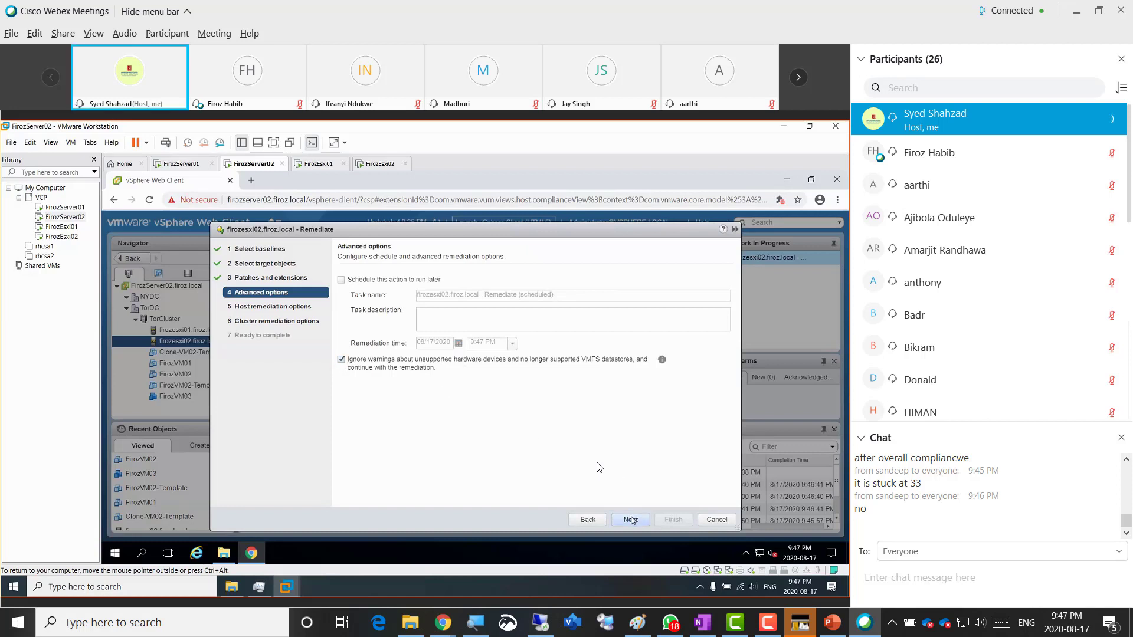
- Save the host remediation options as default and finish, launching firozesxi02's remediation
{"action": "left_click", "coordinate": [631, 521]}
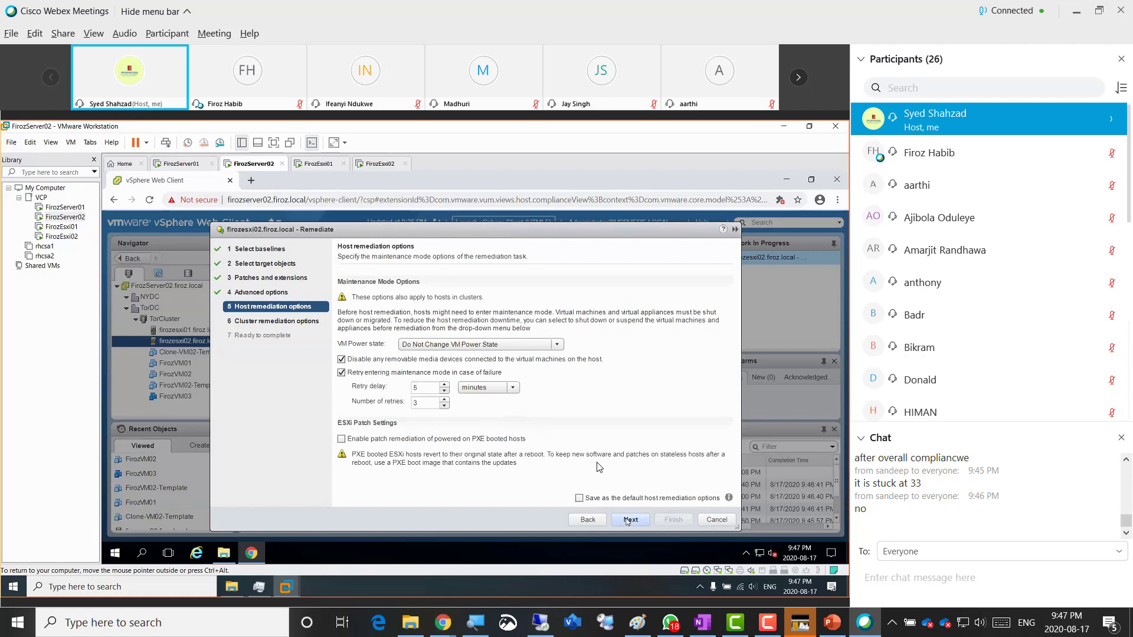
{"action": "left_click", "coordinate": [591, 499]}
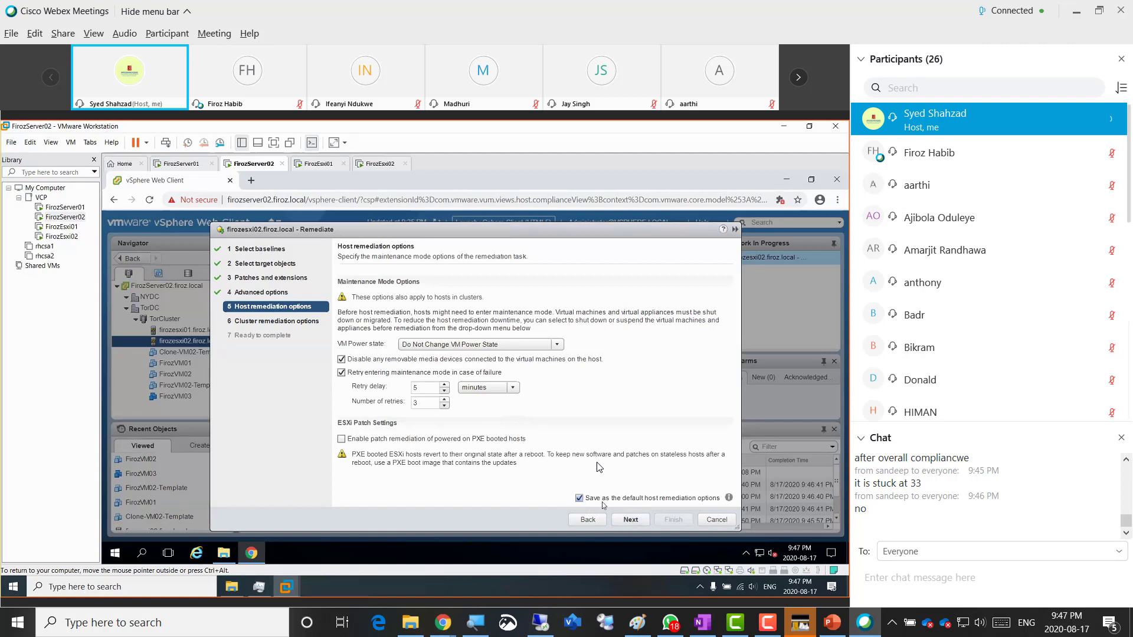
{"action": "left_click", "coordinate": [630, 520]}
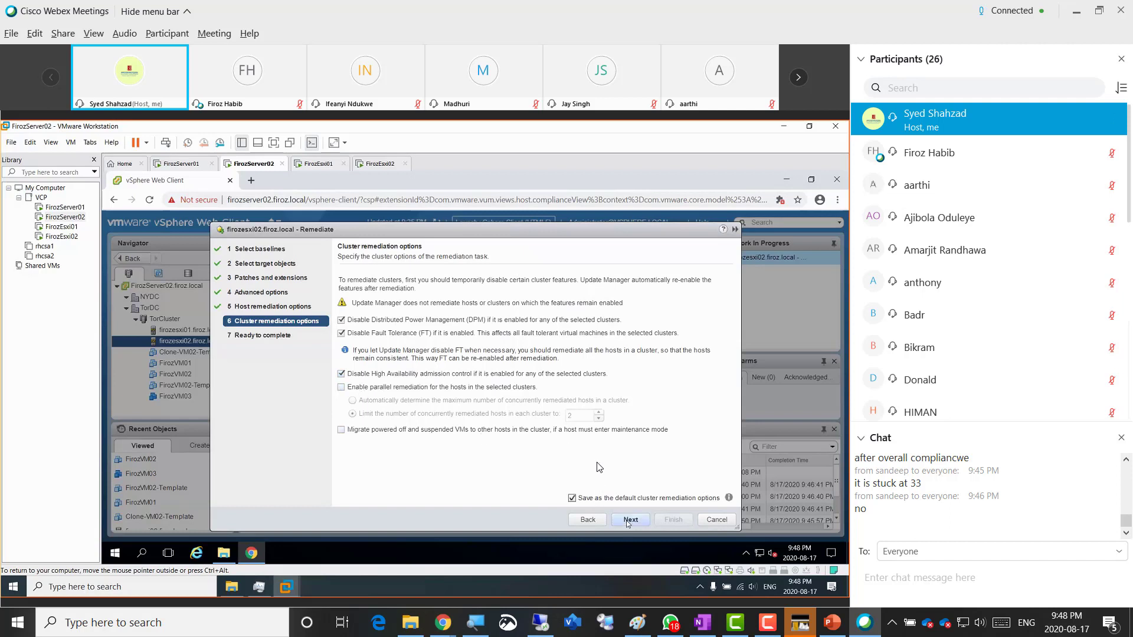
{"action": "left_click", "coordinate": [629, 520]}
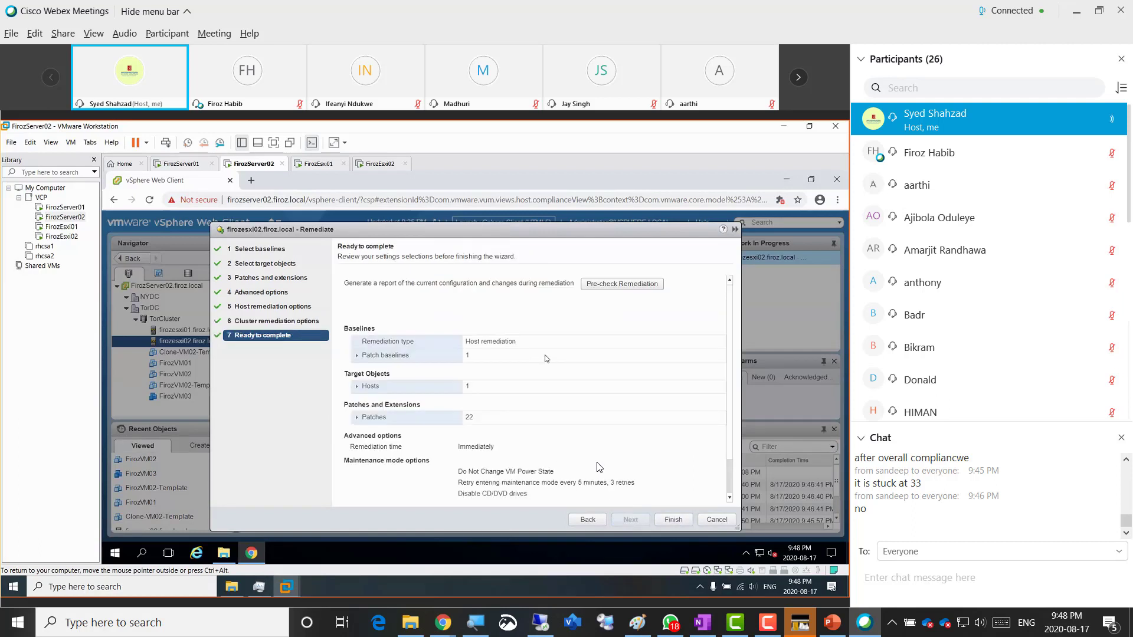
{"action": "scroll", "coordinate": [600, 467], "scroll_direction": "down", "scroll_amount": 1}
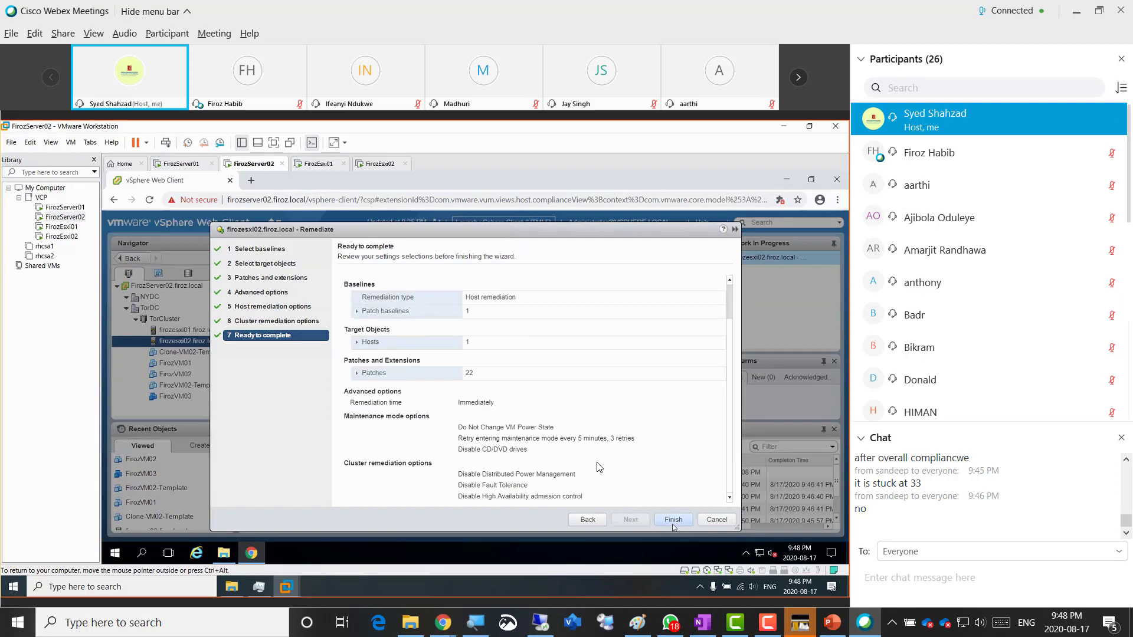
{"action": "left_click", "coordinate": [673, 520]}
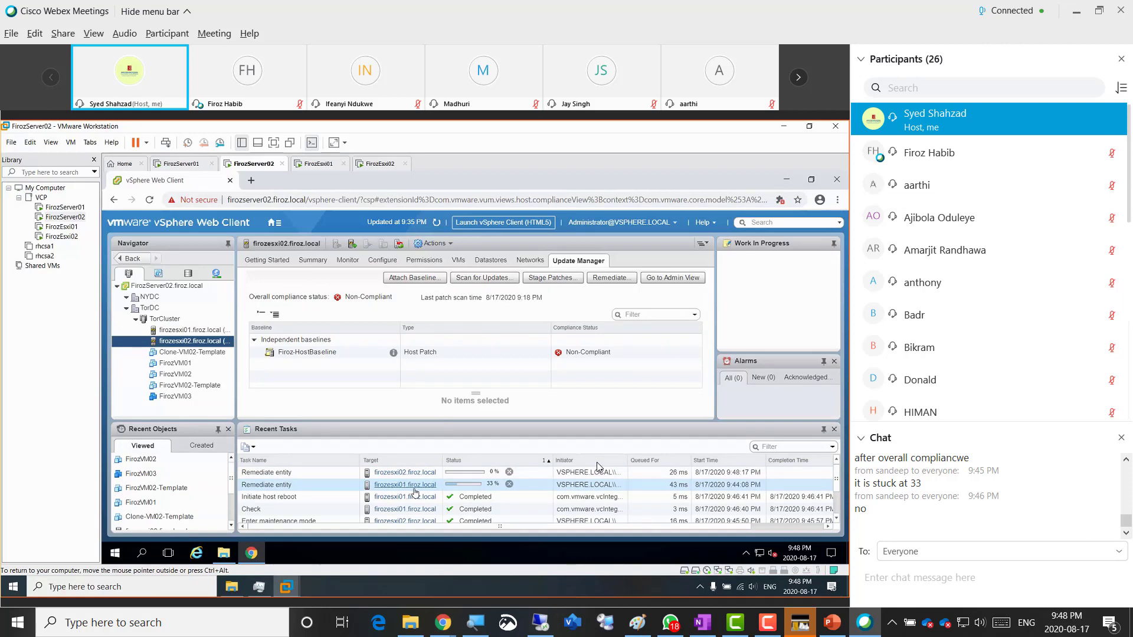
- Select firozesxi01, show its Update Manager compliance view and refresh it to check remediation progress
{"action": "left_click", "coordinate": [416, 493]}
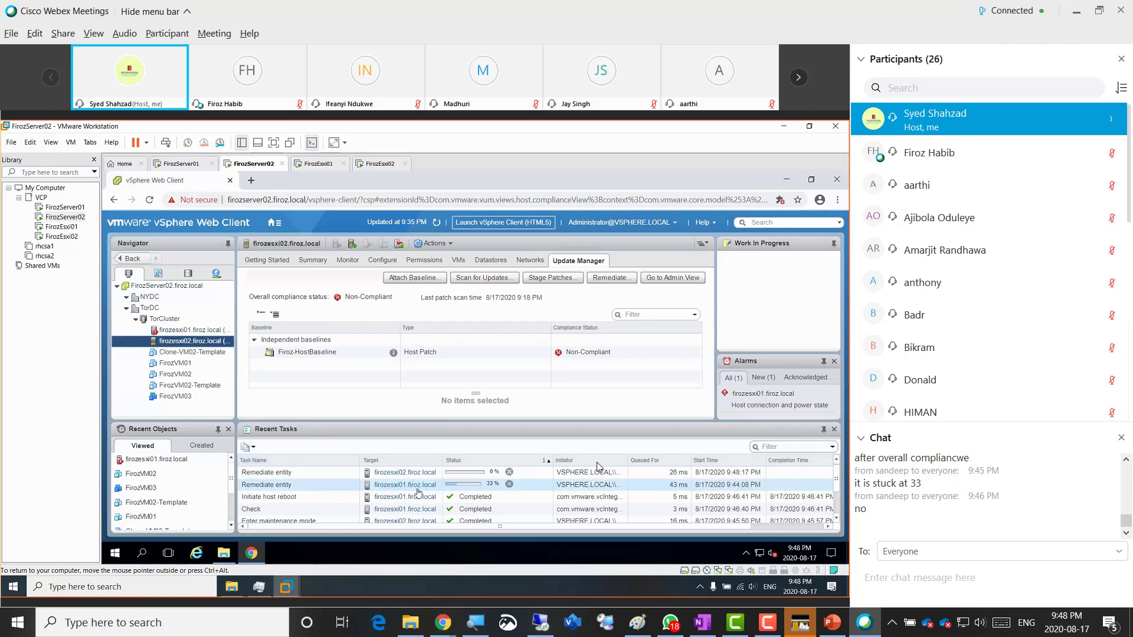
{"action": "left_click", "coordinate": [186, 331]}
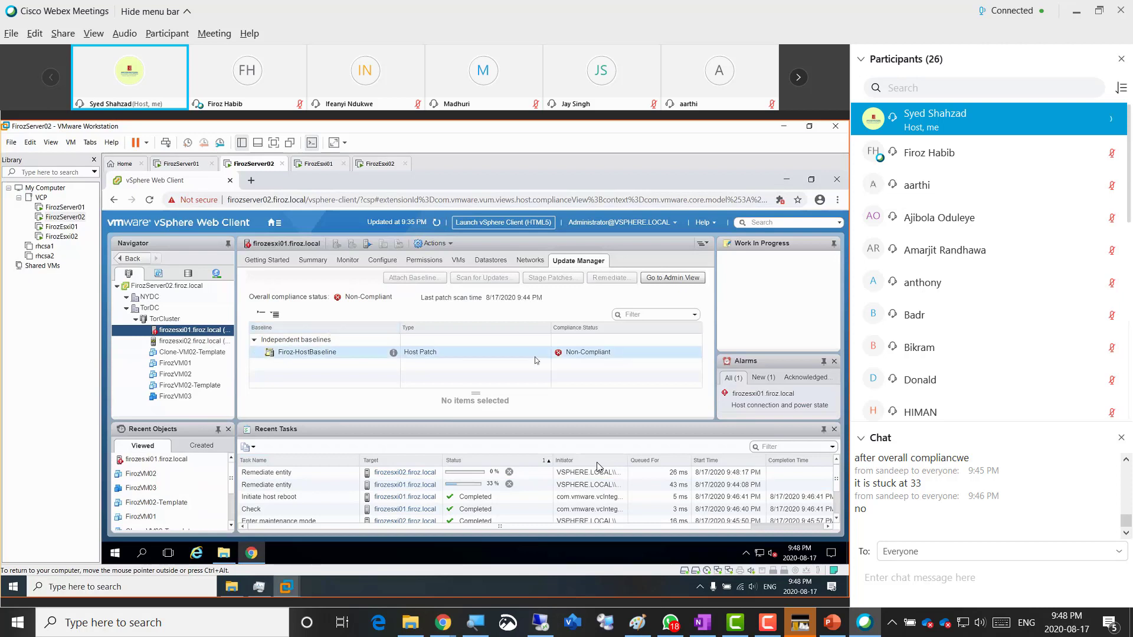
{"action": "left_click", "coordinate": [436, 224]}
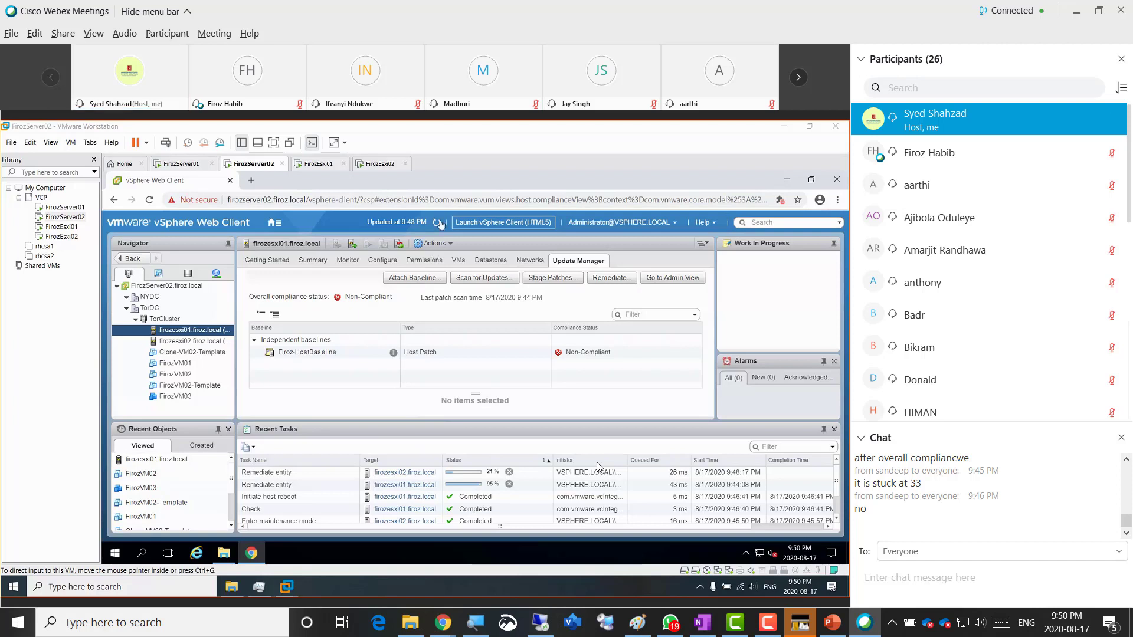
- Refresh the vSphere page and drag in the classmate's WhatsApp screenshot showing remediation at 21%
{"action": "left_click", "coordinate": [437, 225]}
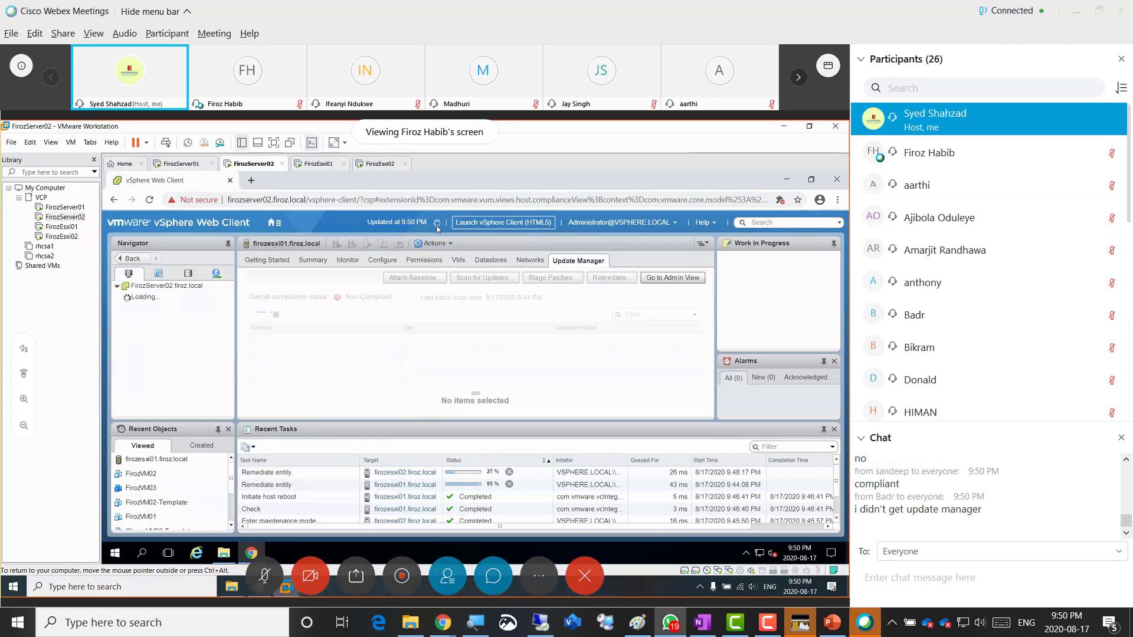
{"action": "left_click_drag", "start_coordinate": [0, 34], "coordinate": [517, 40]}
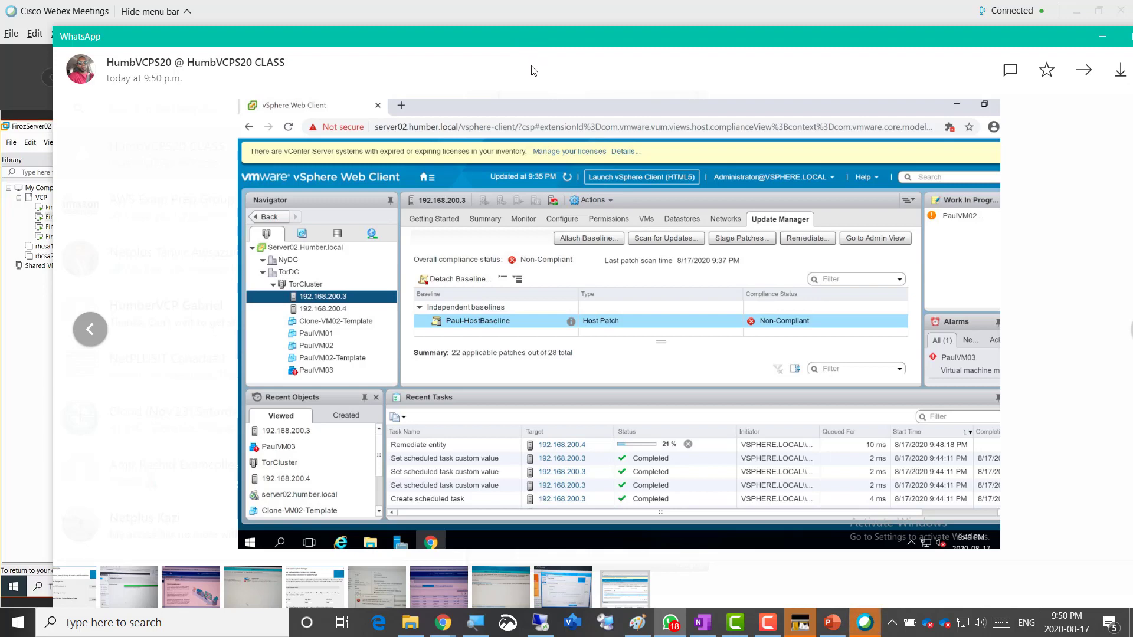
- Restore down the WhatsApp image viewer so the Webex meeting and vSphere page show again
{"action": "double_click", "coordinate": [518, 37]}
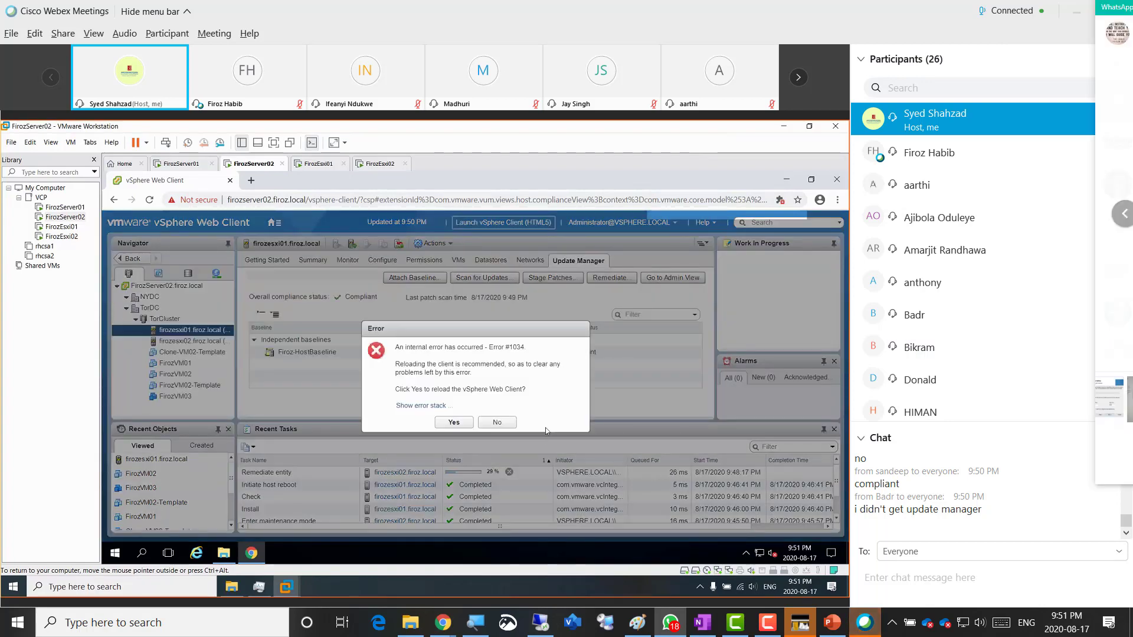
- Glance at the classmate's screenshot, then allow Flash local storage and accept reloading after error 1034
{"action": "left_click_drag", "start_coordinate": [1132, 13], "coordinate": [367, 11]}
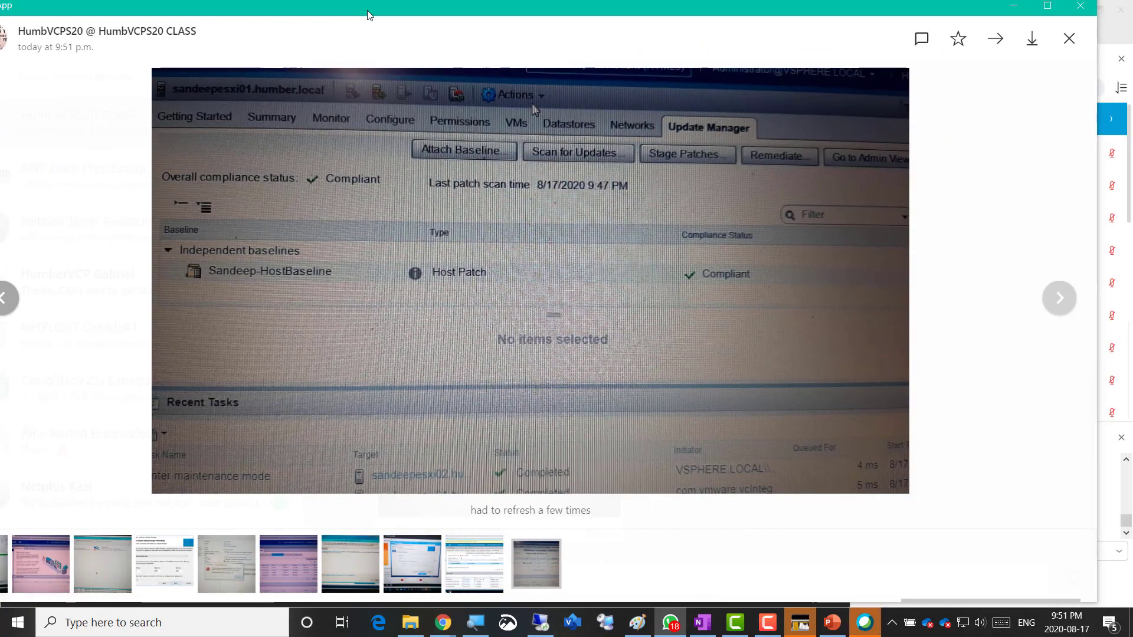
{"action": "left_click_drag", "start_coordinate": [367, 14], "coordinate": [1130, 35]}
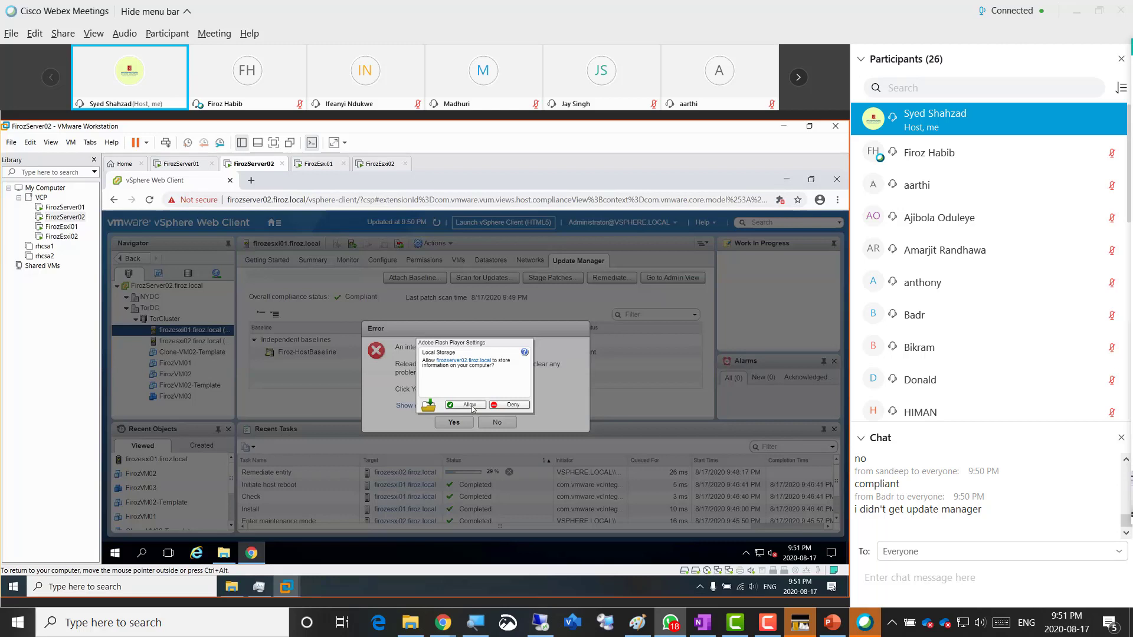
{"action": "left_click", "coordinate": [470, 406]}
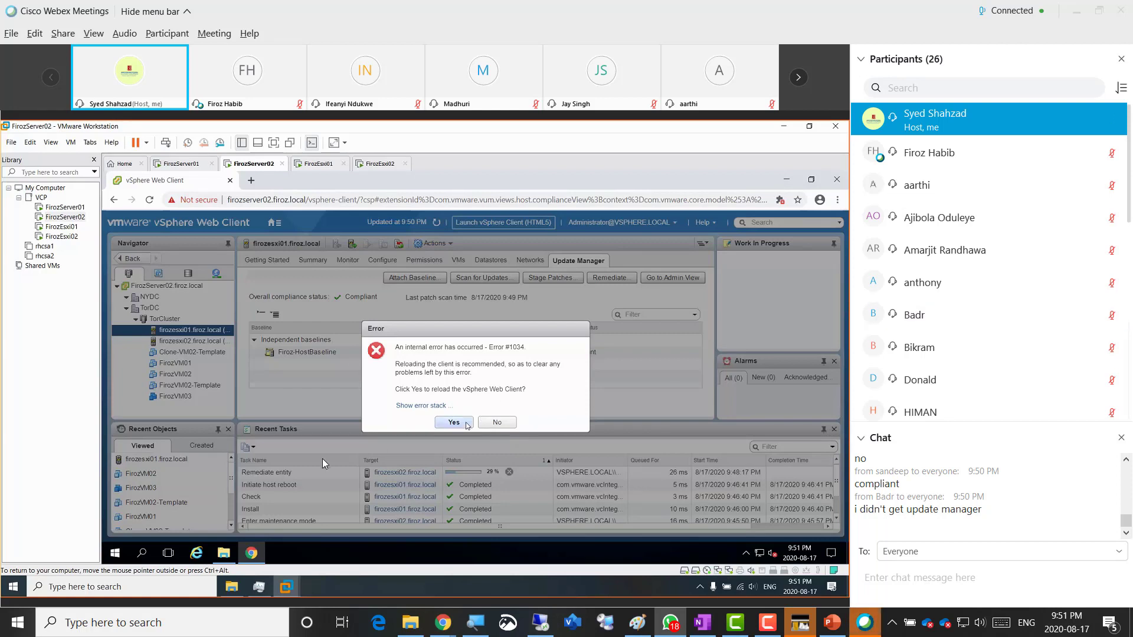
{"action": "left_click", "coordinate": [453, 422]}
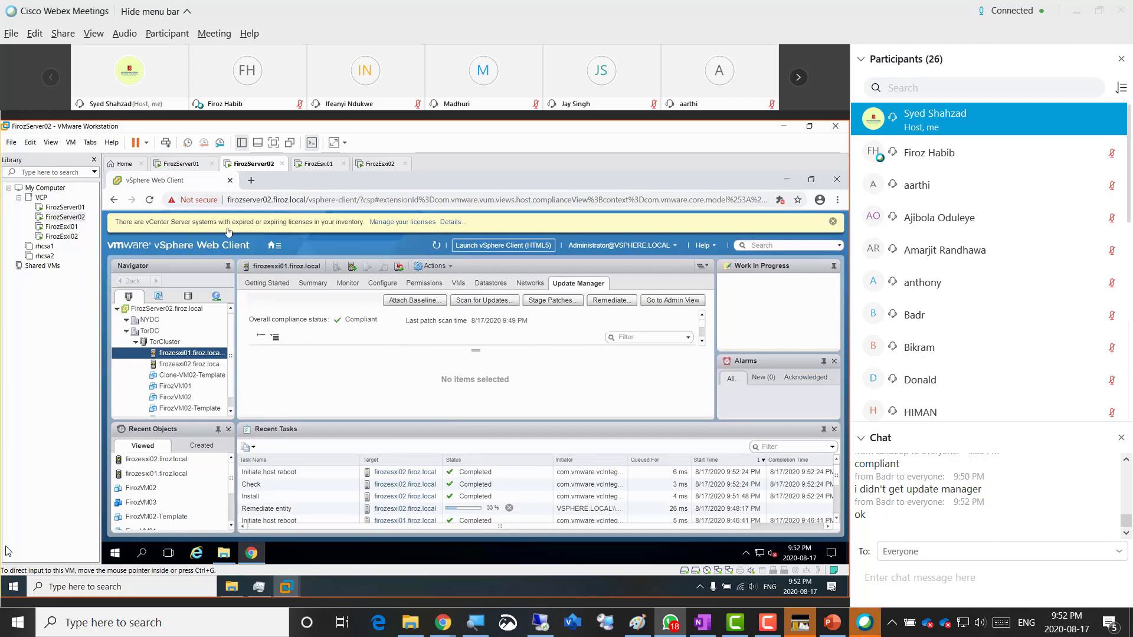
- Focus the server VM and expand the results pane to show Firoz-HostBaseline (Host Patch) as Compliant
{"action": "left_click", "coordinate": [210, 205]}
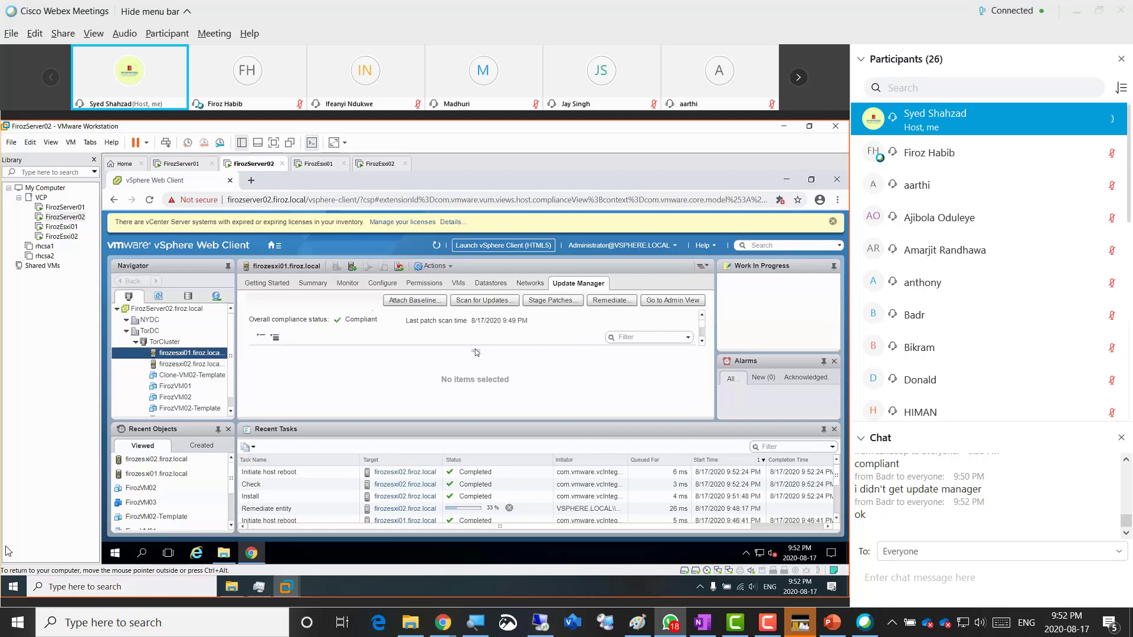
{"action": "left_click_drag", "start_coordinate": [475, 351], "coordinate": [474, 399]}
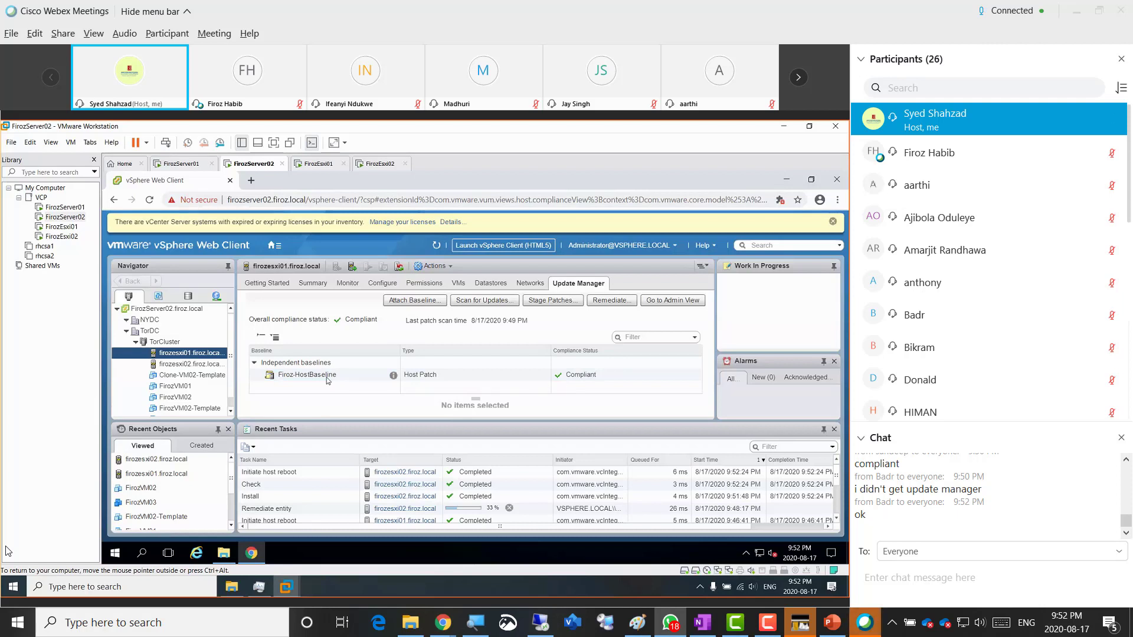
- Exit maintenance mode on firozesxi01, then recheck its Maintenance Mode menu and dismiss it
{"action": "right_click", "coordinate": [182, 356]}
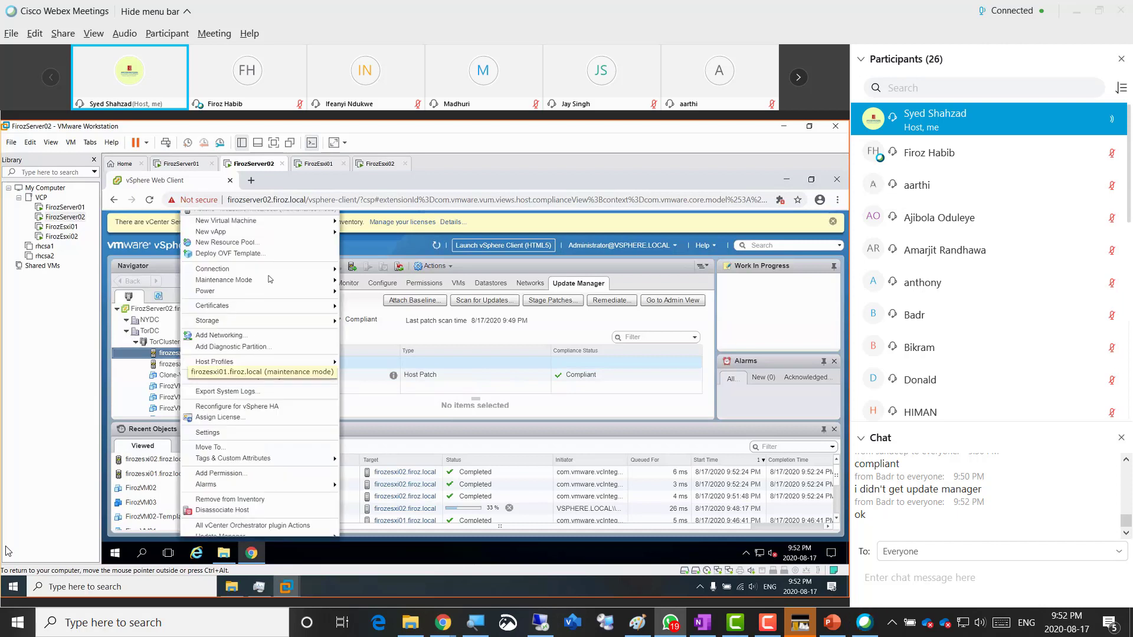
{"action": "mouse_move", "coordinate": [319, 285]}
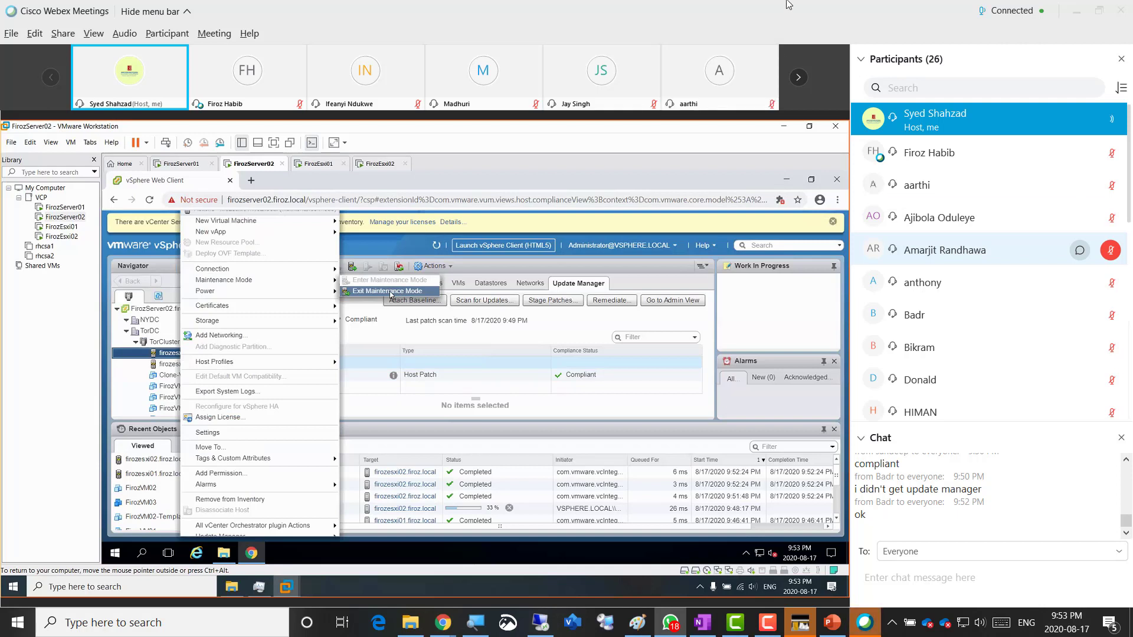
{"action": "left_click", "coordinate": [390, 291]}
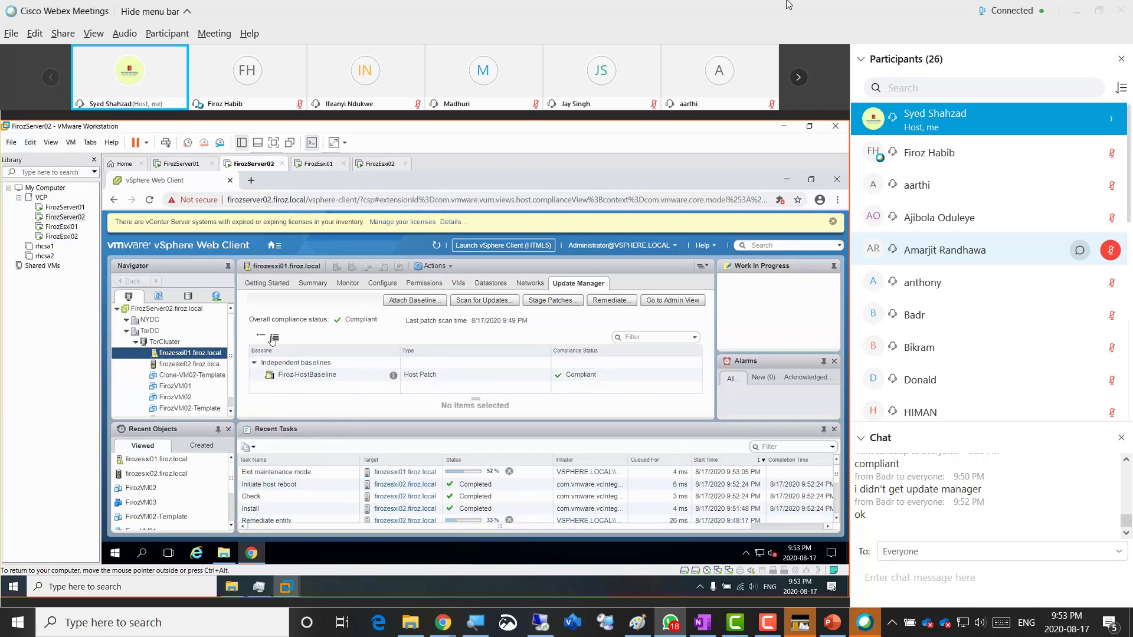
{"action": "left_click", "coordinate": [198, 353]}
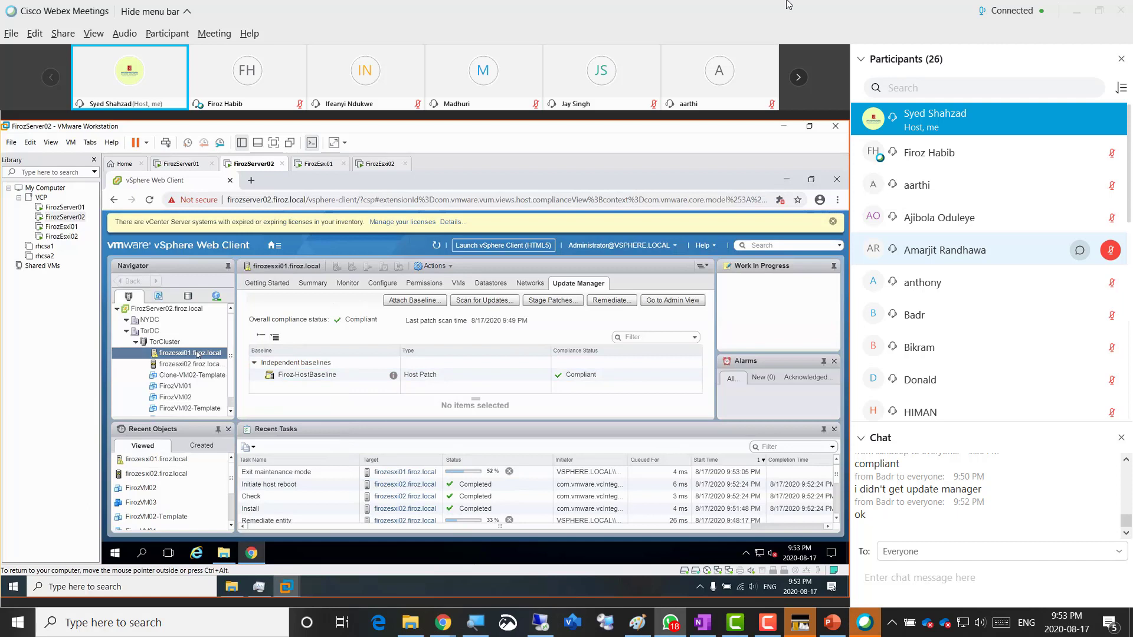
{"action": "right_click", "coordinate": [199, 353]}
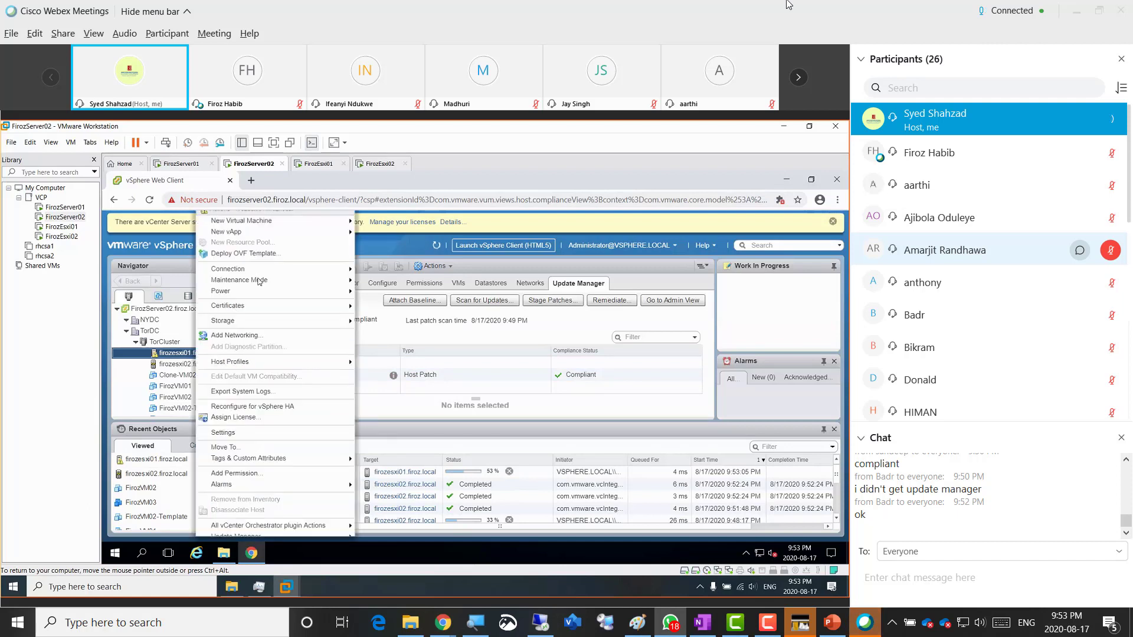
{"action": "mouse_move", "coordinate": [260, 281]}
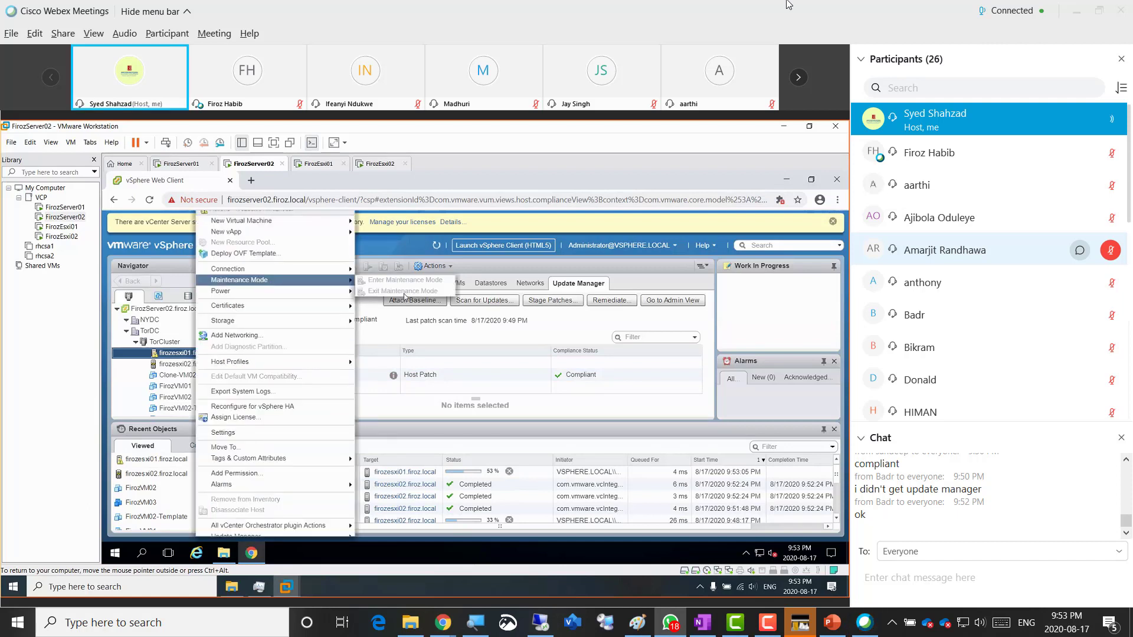
{"action": "left_click", "coordinate": [375, 400]}
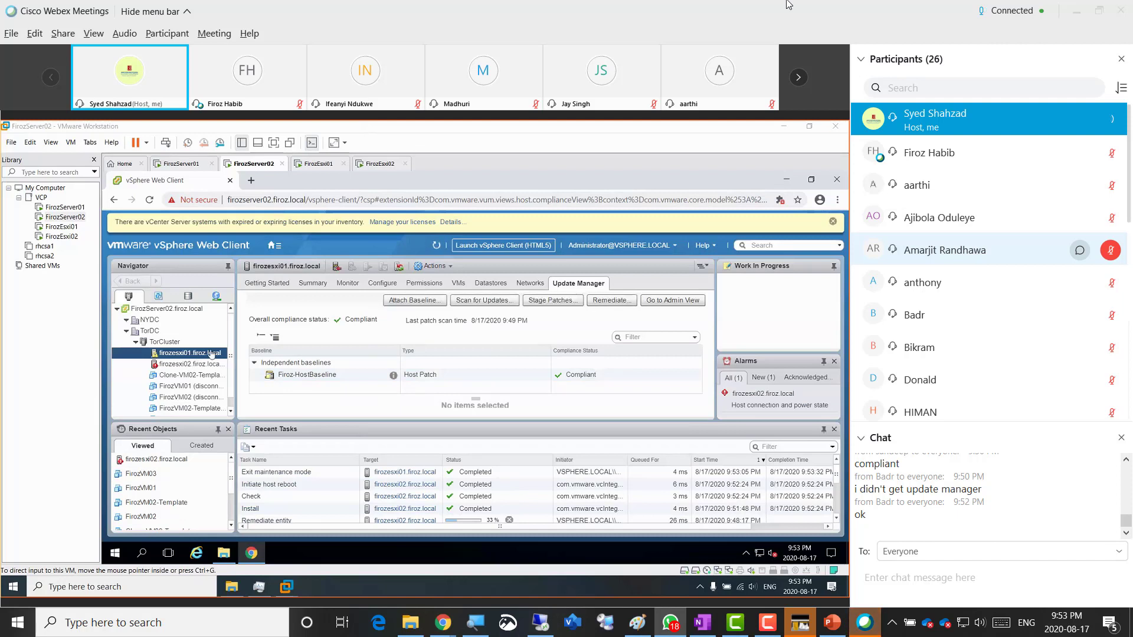
- Switch to the FirozEsxi01 console and log into the DCUI with the root password
{"action": "left_click", "coordinate": [320, 165]}
{"action": "left_click", "coordinate": [348, 307]}
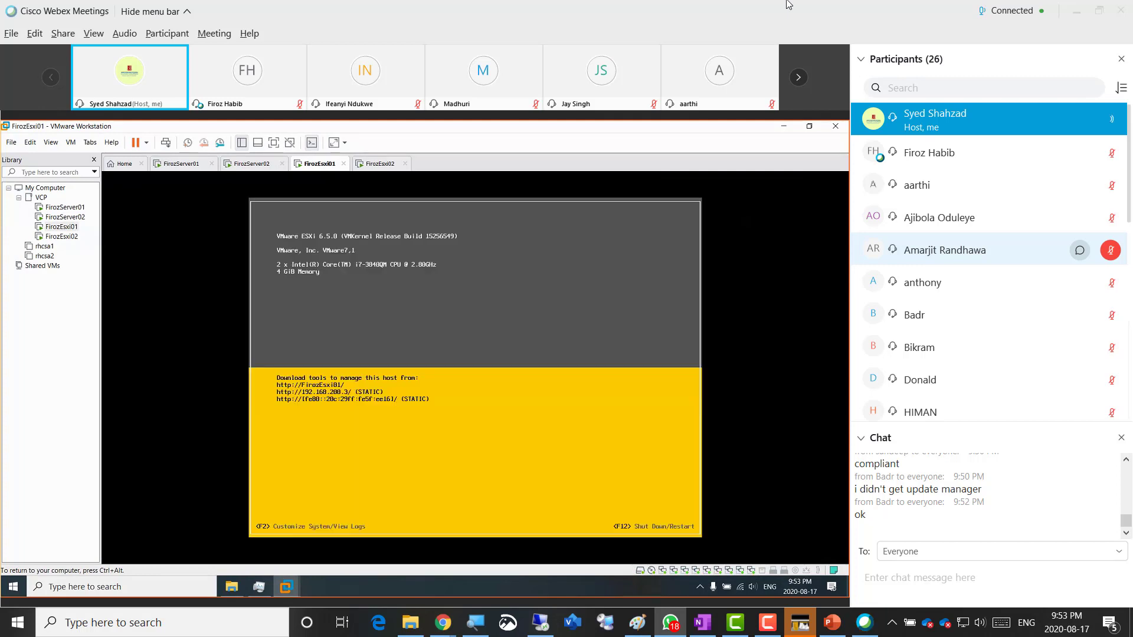
{"action": "key", "text": "F2"}
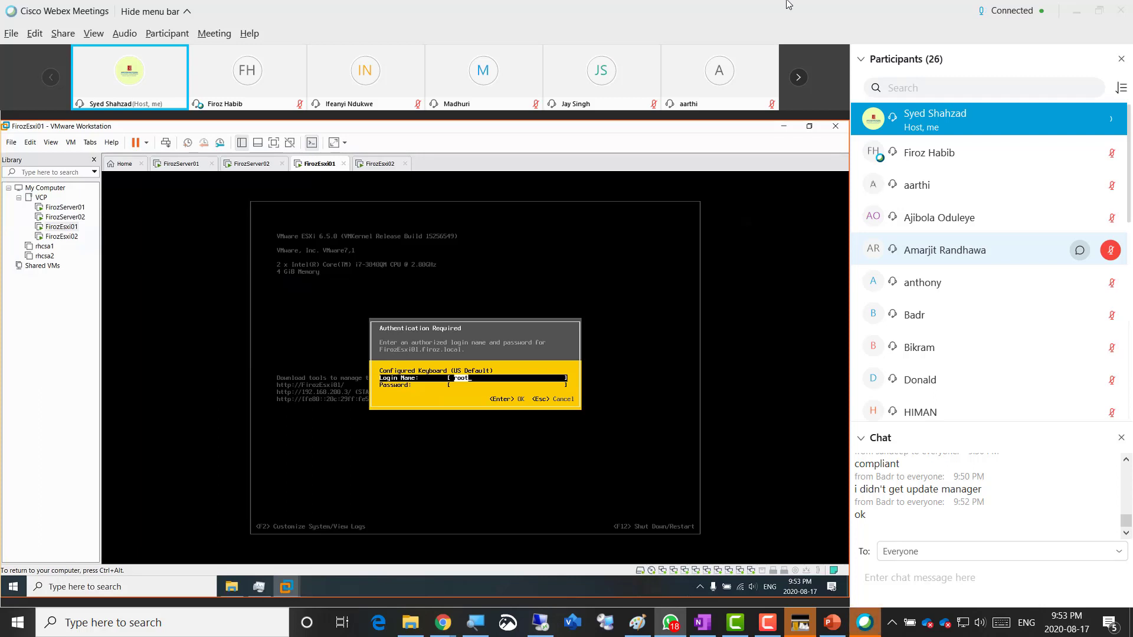
{"action": "key", "text": "Tab"}
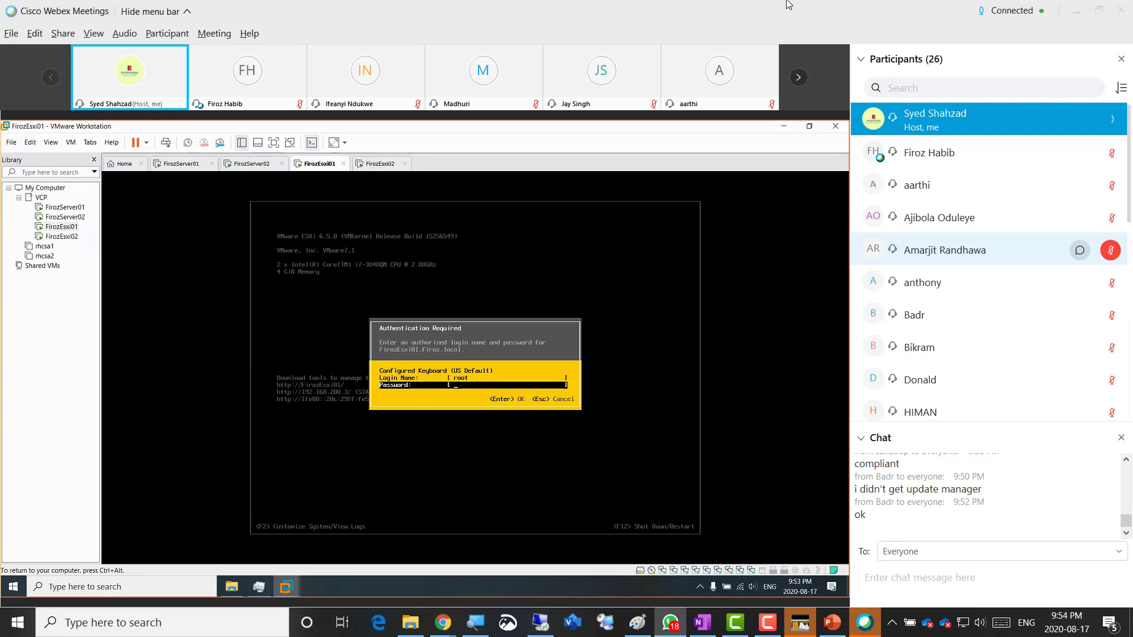
{"action": "type", "text": "************"}
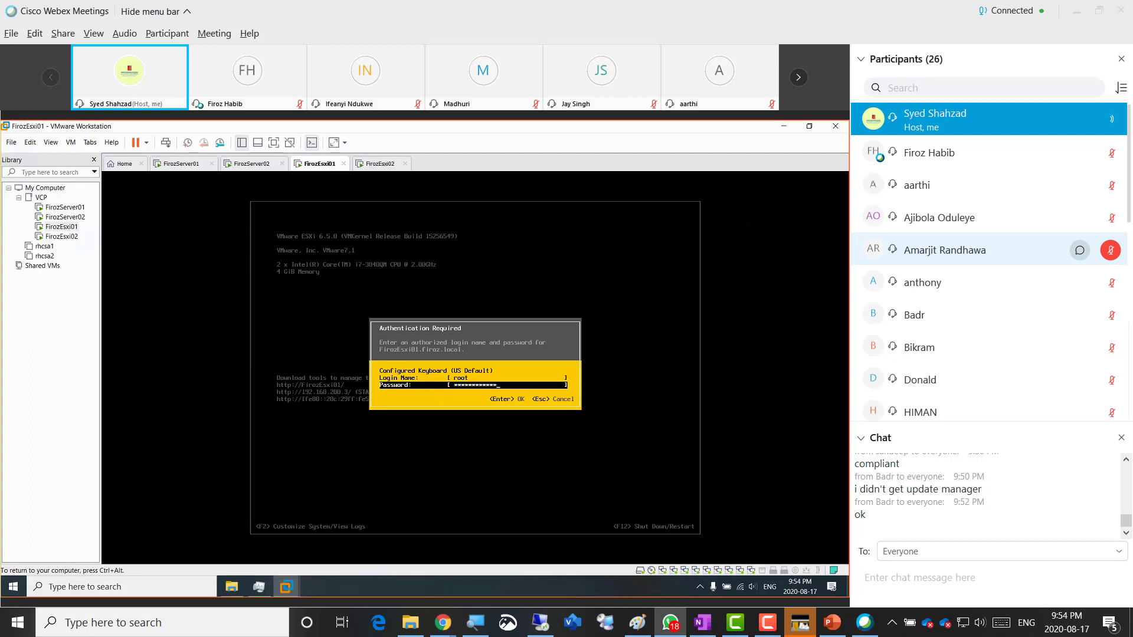
{"action": "key", "text": "Return"}
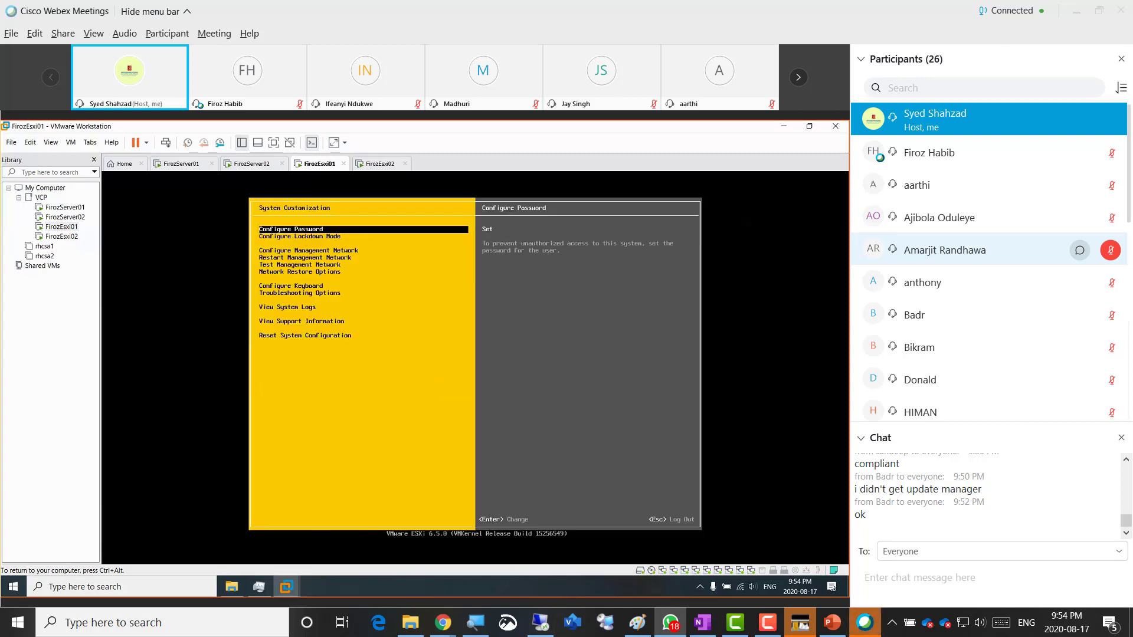
- Confirm lockdown mode enabled, return to the main host screen and release the VM's input
{"action": "key", "text": "Down"}
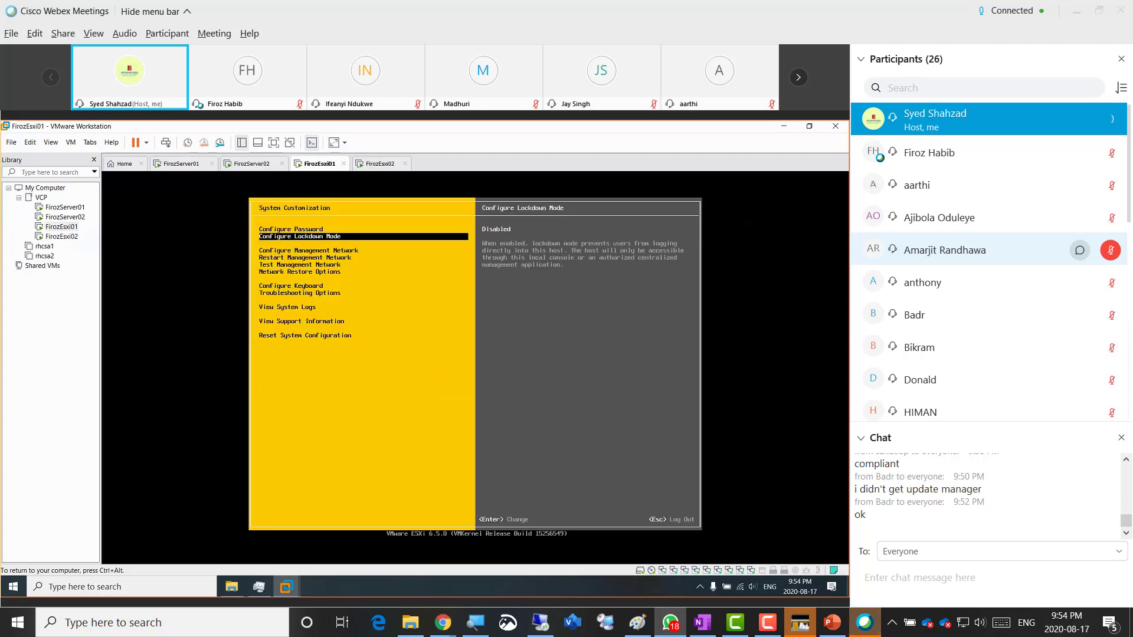
{"action": "key", "text": "Return"}
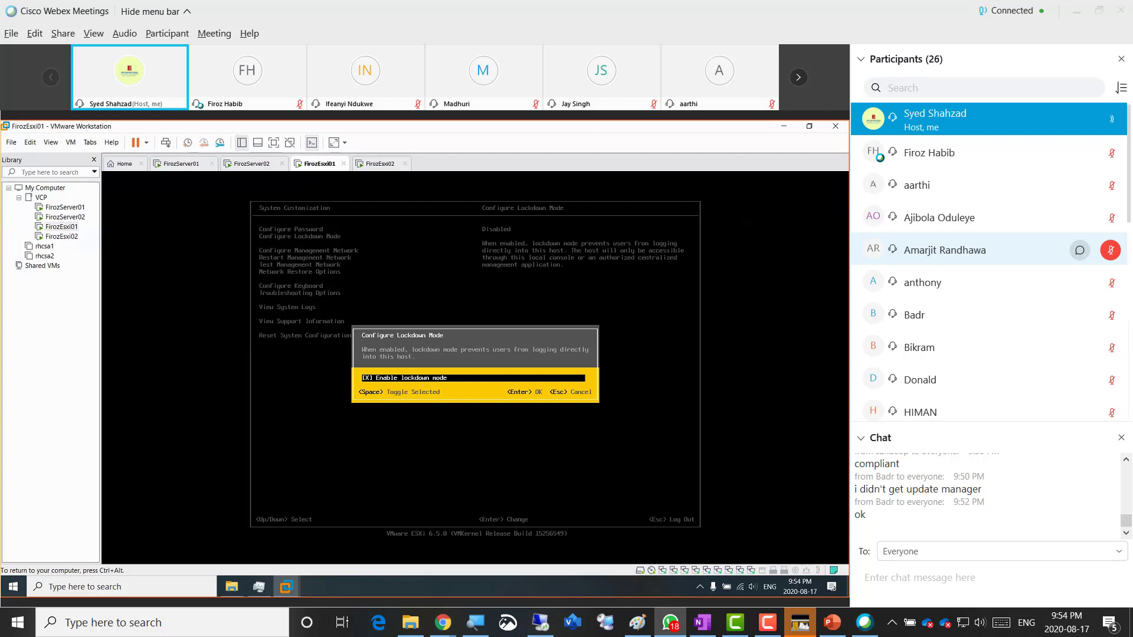
{"action": "key", "text": "Return"}
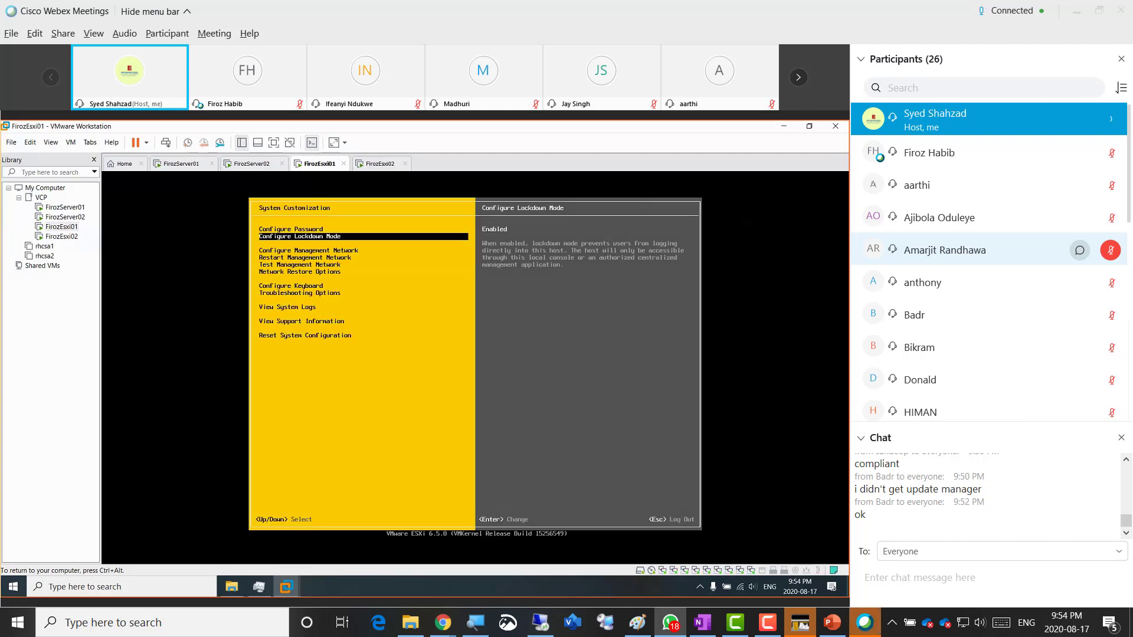
{"action": "key", "text": "Escape"}
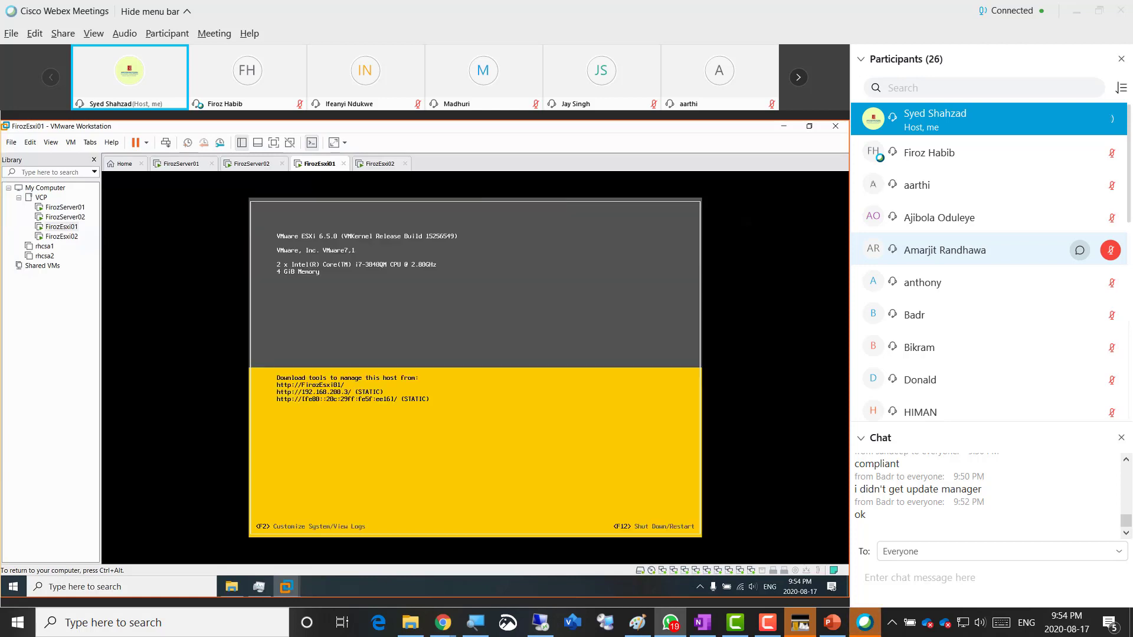
{"action": "key", "text": "ctrl+alt"}
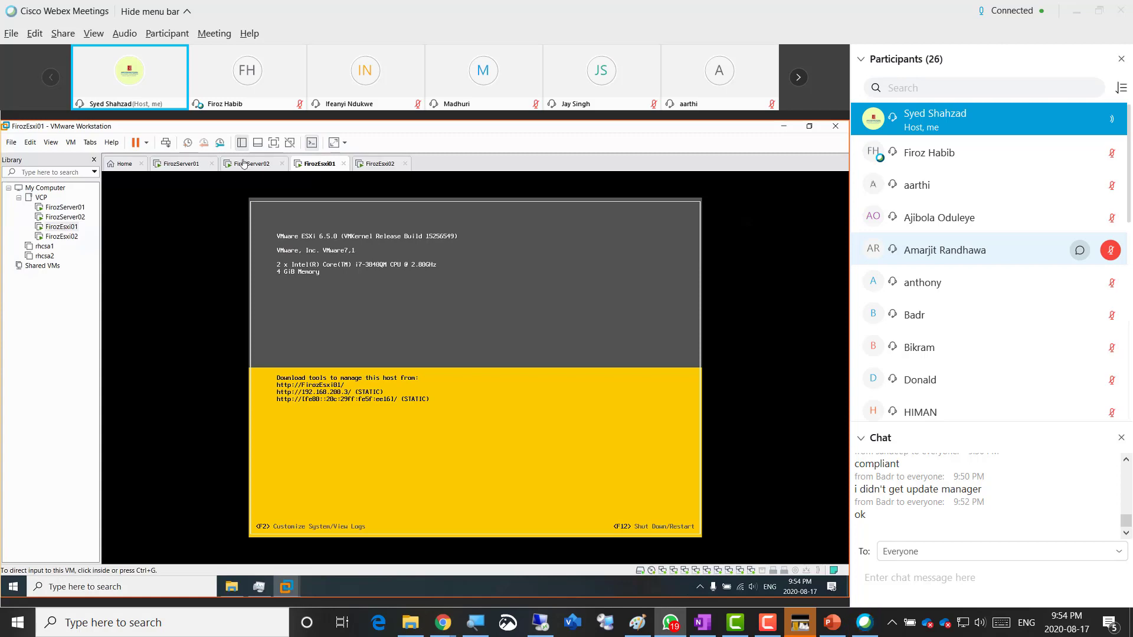
- Switch to FirozServer02, select firozesxi01, and drag in the classmate's remediation error photo
{"action": "left_click", "coordinate": [244, 163]}
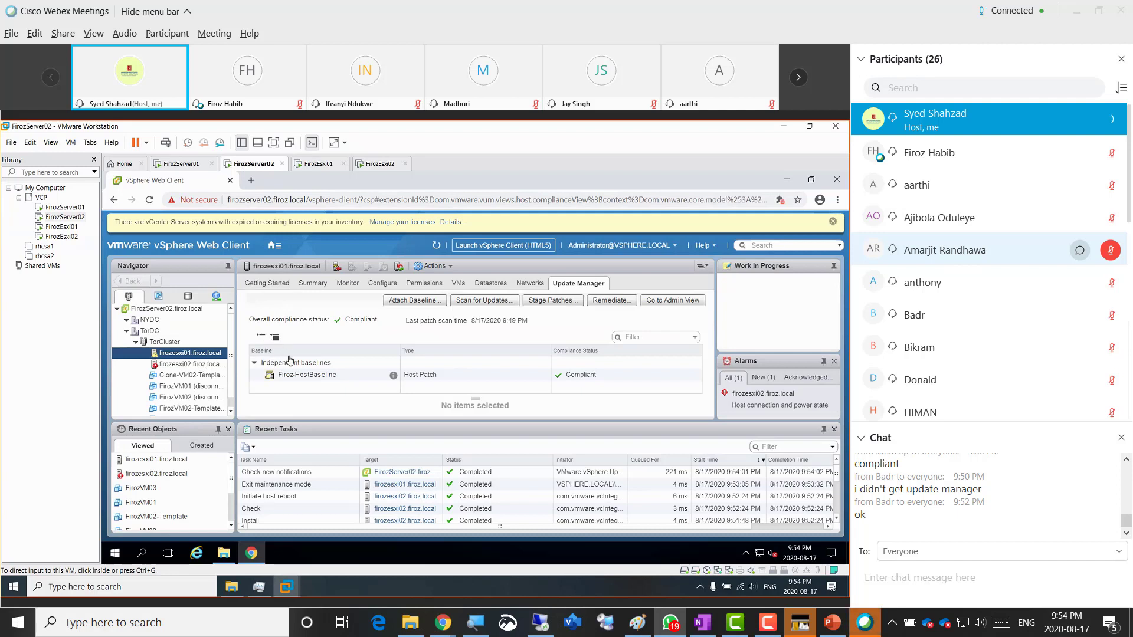
{"action": "left_click", "coordinate": [192, 354]}
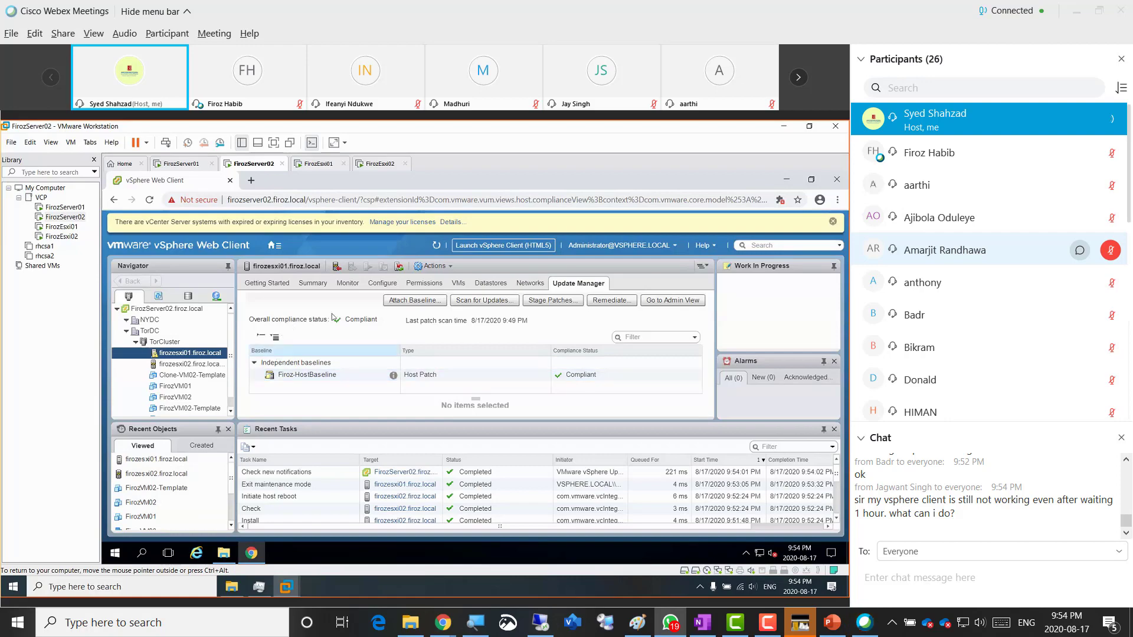
{"action": "left_click_drag", "start_coordinate": [1132, 51], "coordinate": [392, 56]}
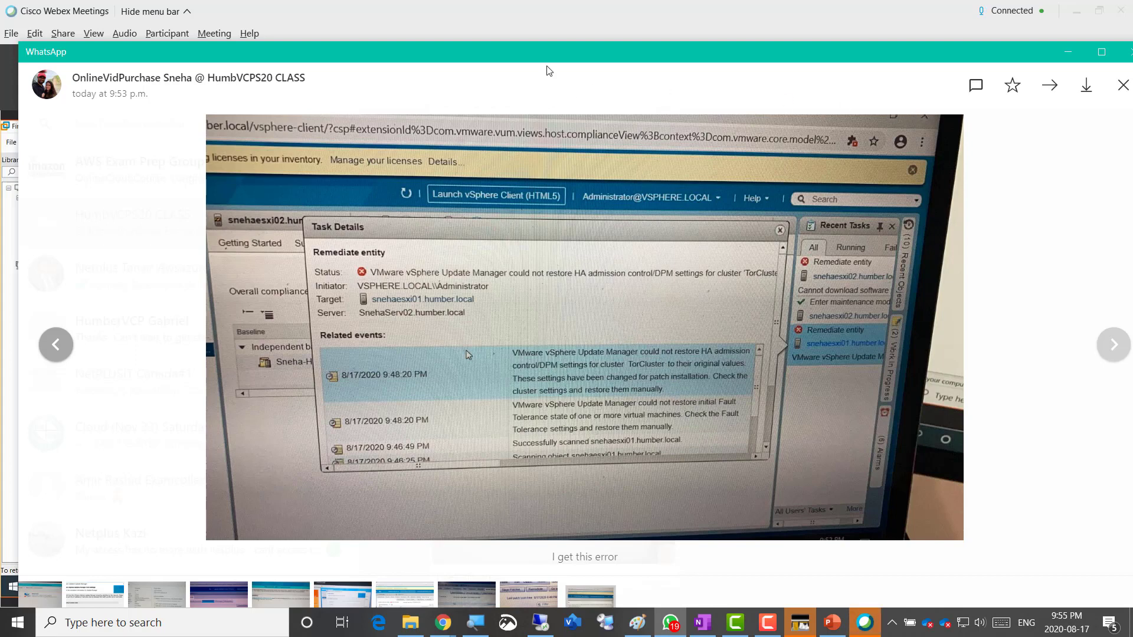
{"action": "left_click_drag", "start_coordinate": [556, 58], "coordinate": [1132, 42]}
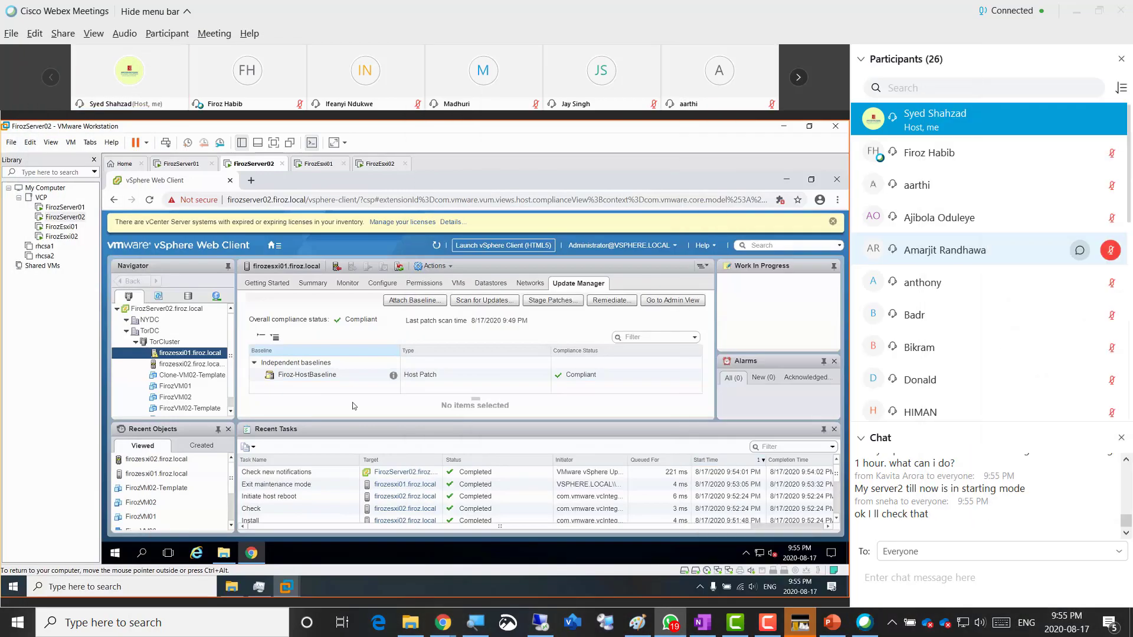
{"action": "scroll", "coordinate": [761, 496], "scroll_direction": "down", "scroll_amount": 1}
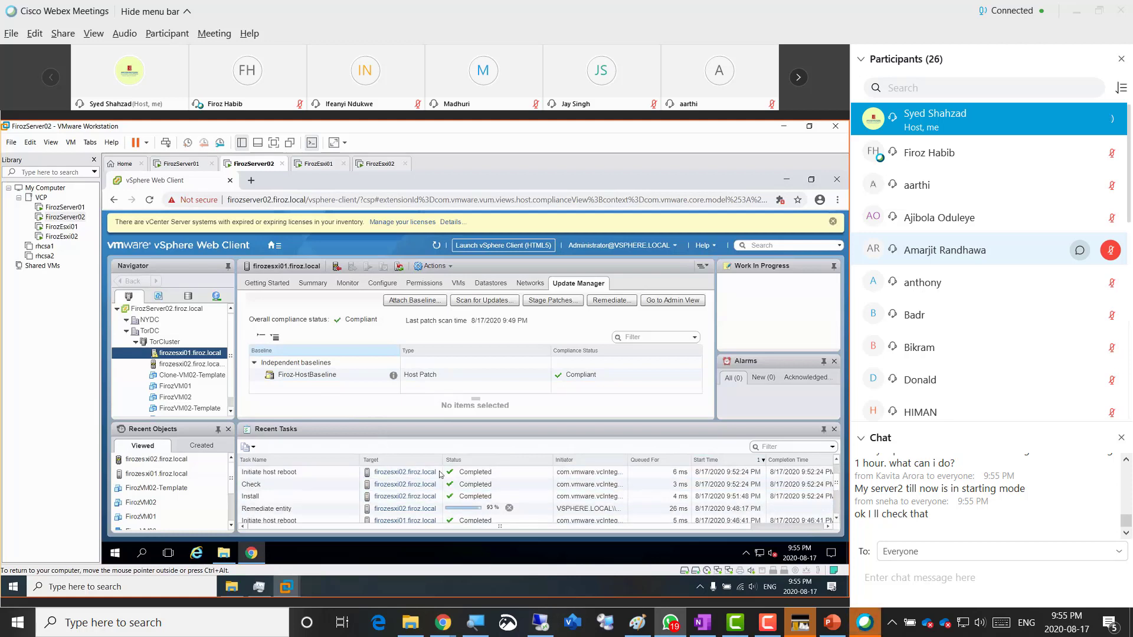
{"action": "scroll", "coordinate": [442, 501], "scroll_direction": "down", "scroll_amount": 1}
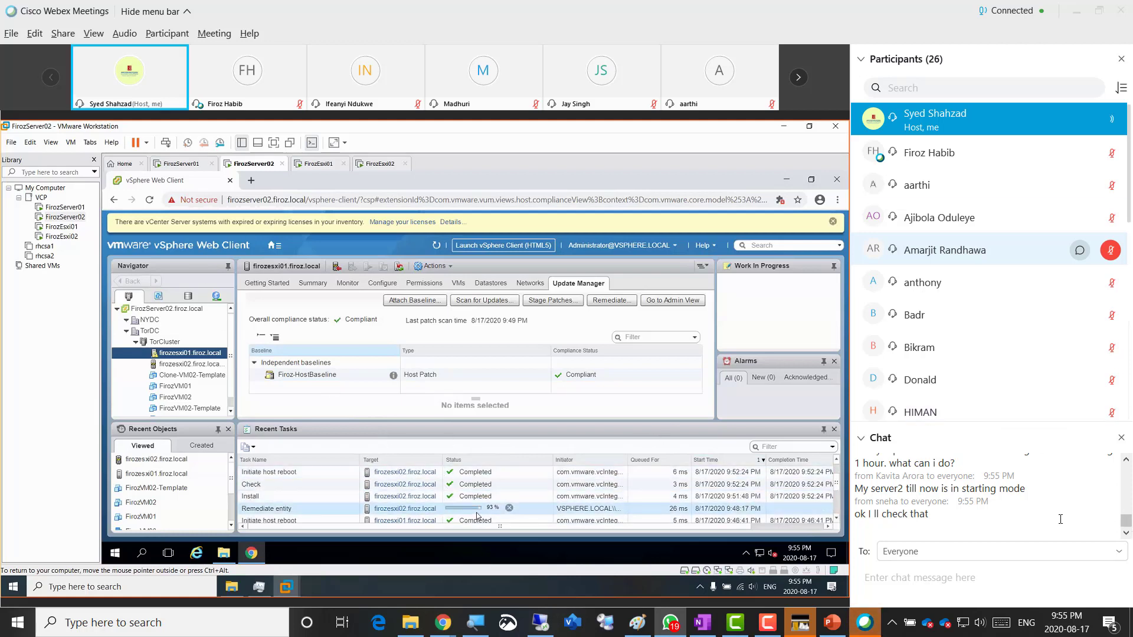
{"action": "left_click", "coordinate": [1126, 461]}
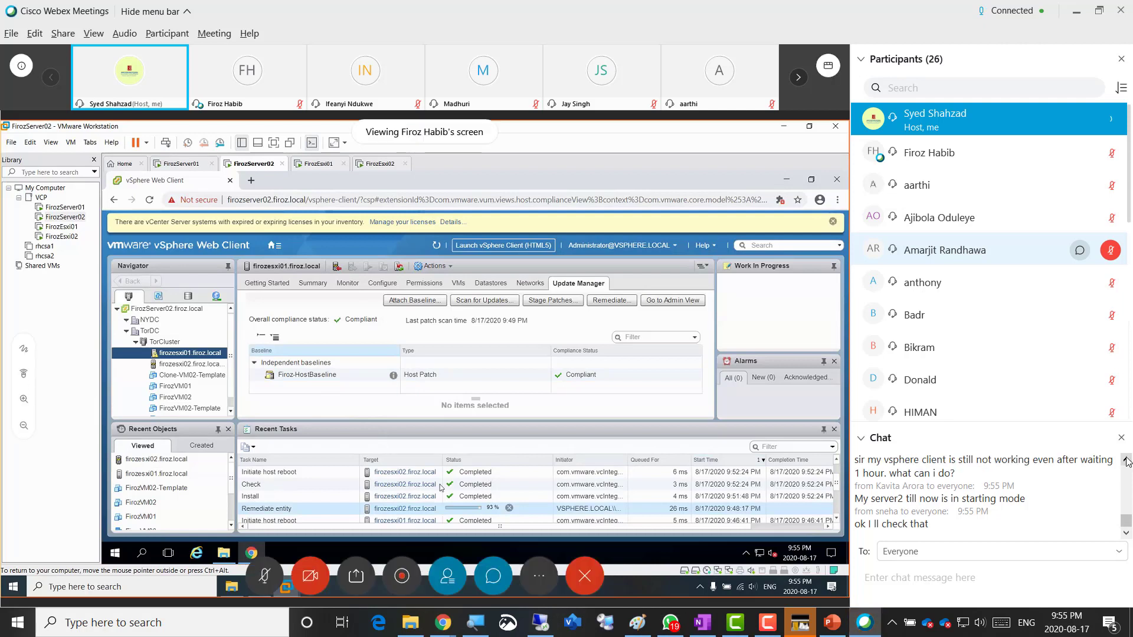
{"action": "left_click", "coordinate": [1127, 461]}
{"action": "left_click", "coordinate": [1127, 461]}
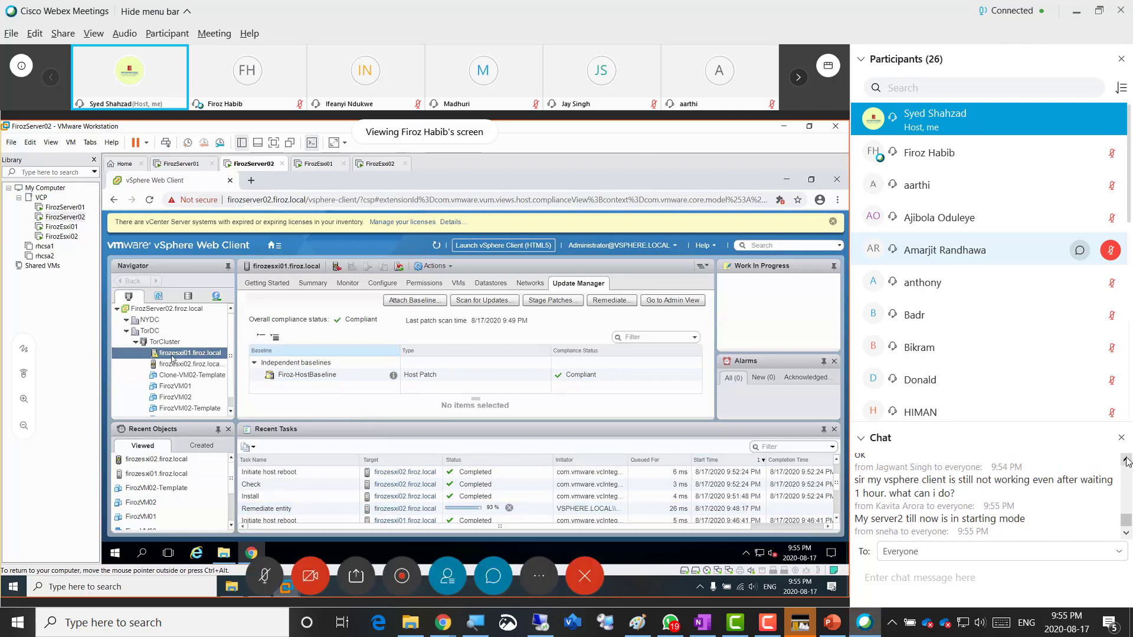
{"action": "left_click", "coordinate": [1127, 461]}
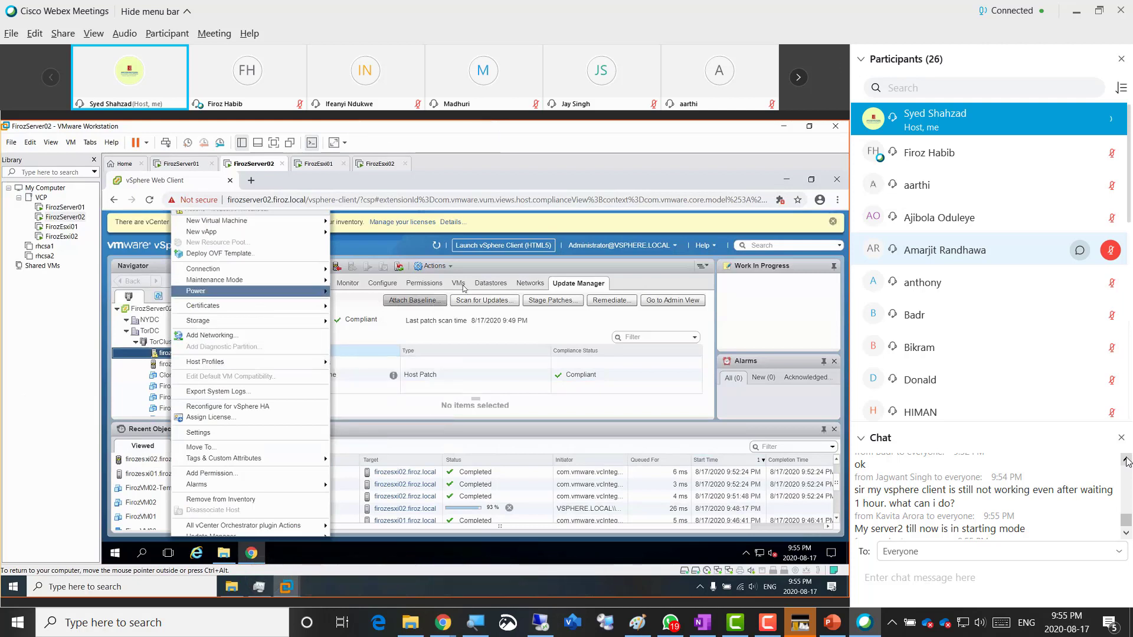
{"action": "left_click", "coordinate": [1126, 459]}
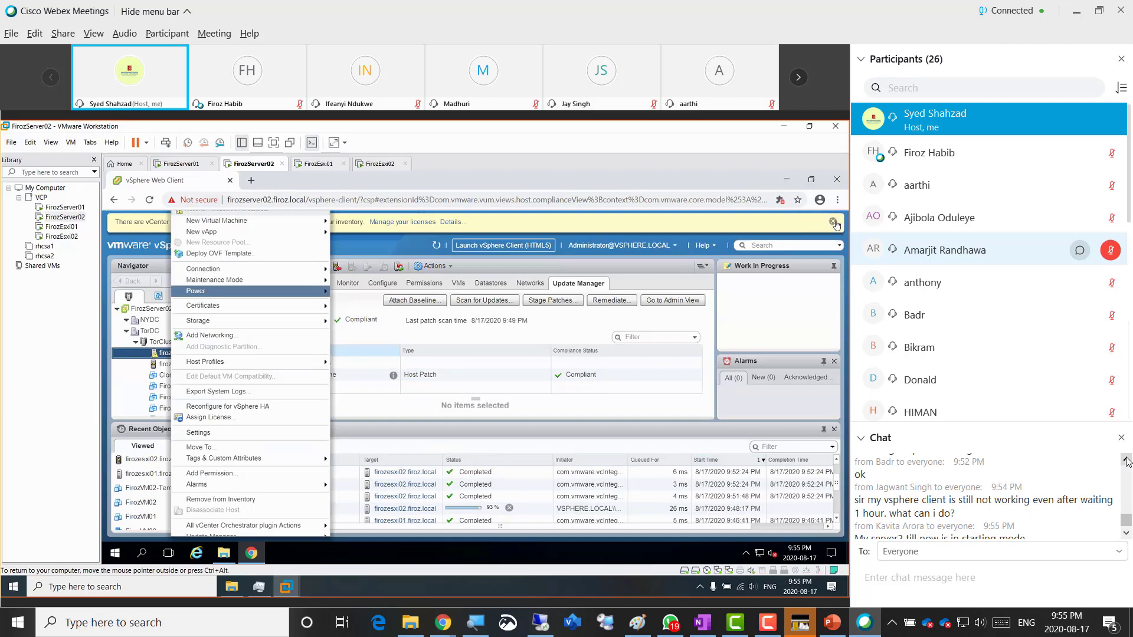
- Take the compliant host firozesxi02 out of maintenance mode and bring up the FirozEsxi02 console
{"action": "left_click", "coordinate": [1126, 532]}
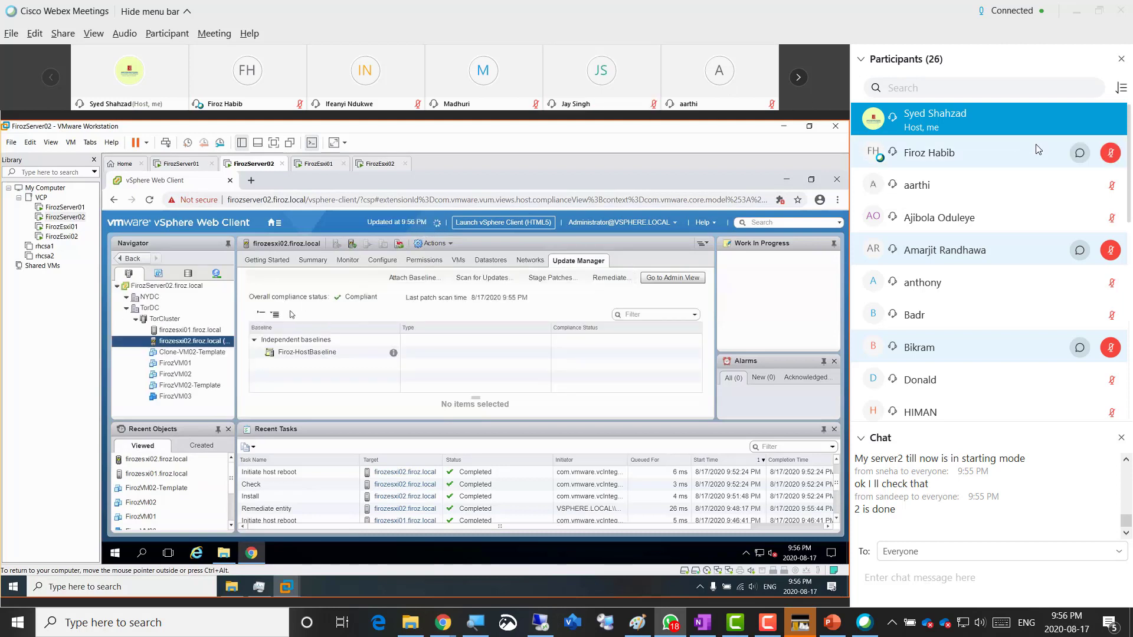
{"action": "right_click", "coordinate": [200, 346]}
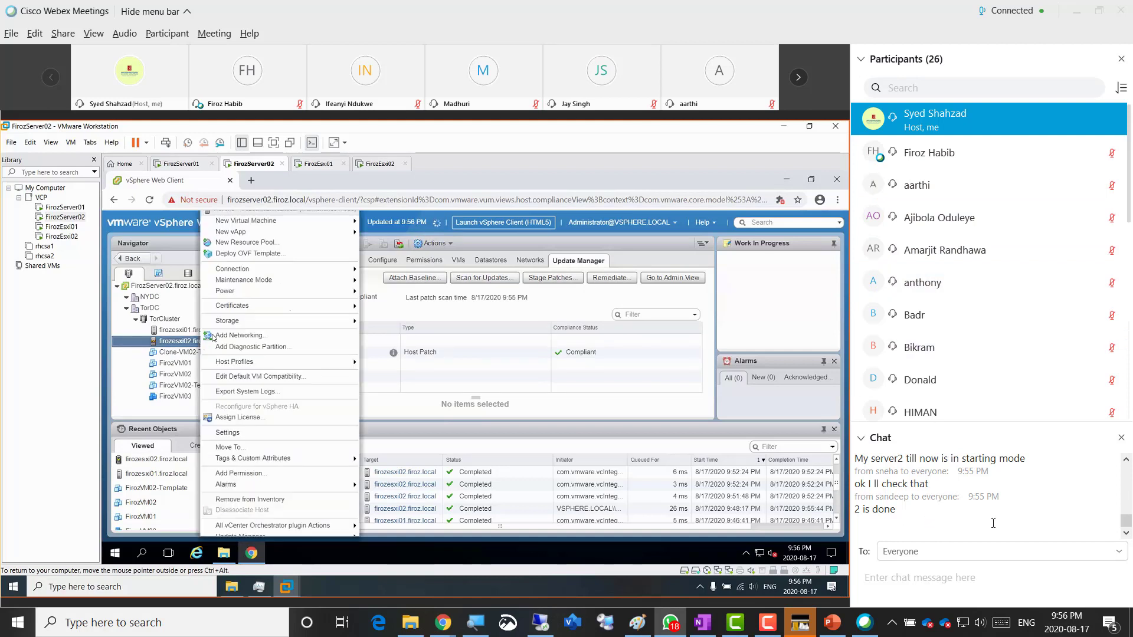
{"action": "mouse_move", "coordinate": [318, 281]}
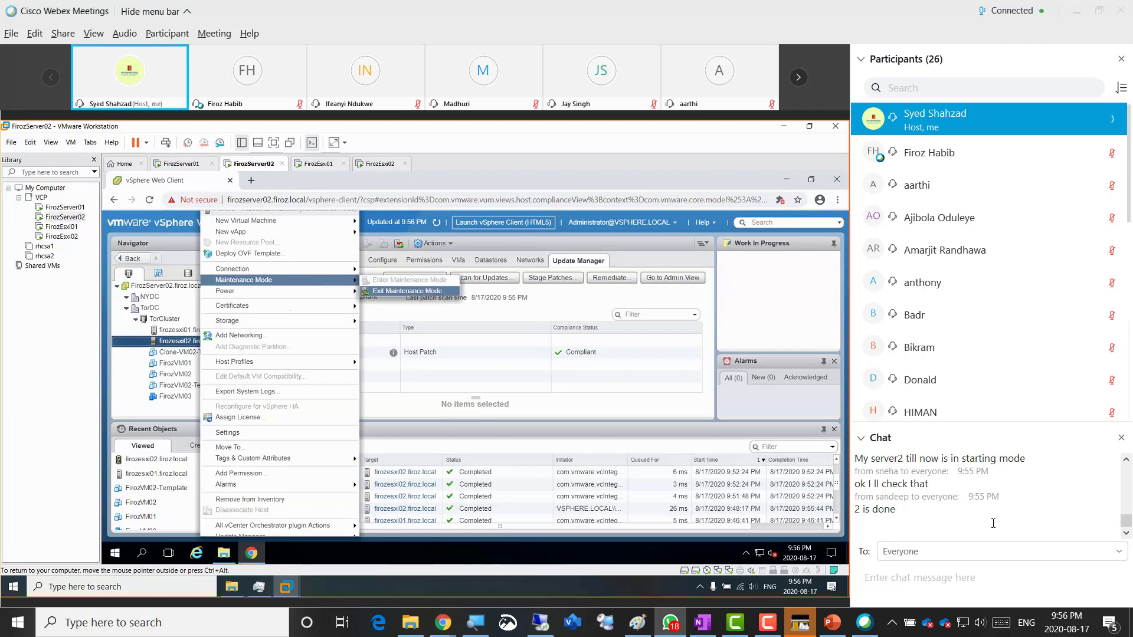
{"action": "left_click", "coordinate": [437, 292]}
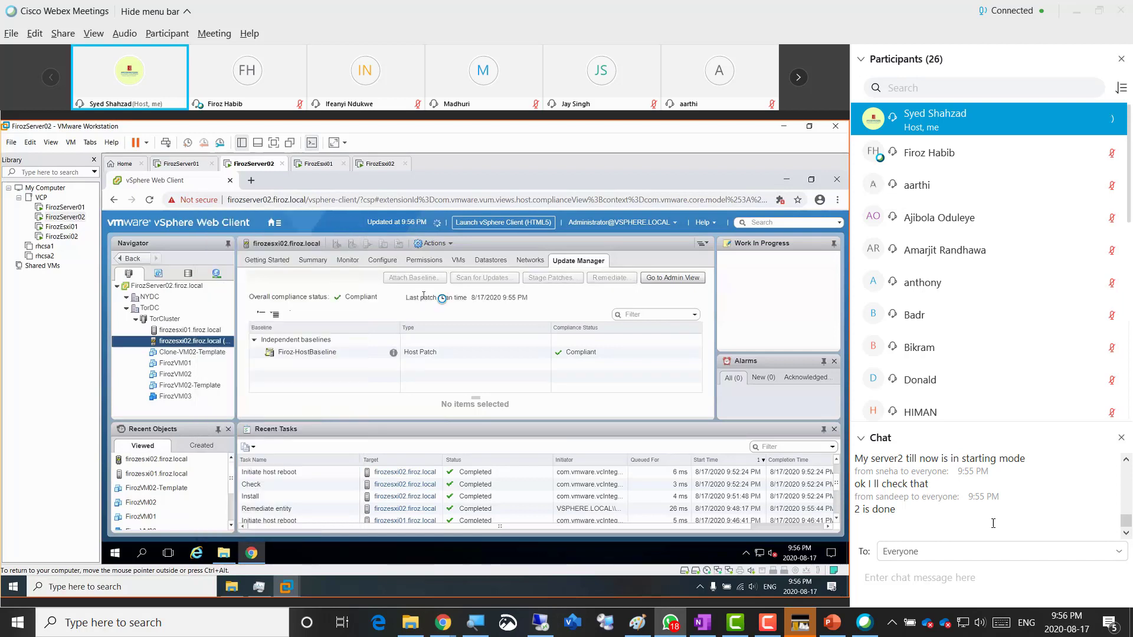
{"action": "left_click", "coordinate": [379, 164]}
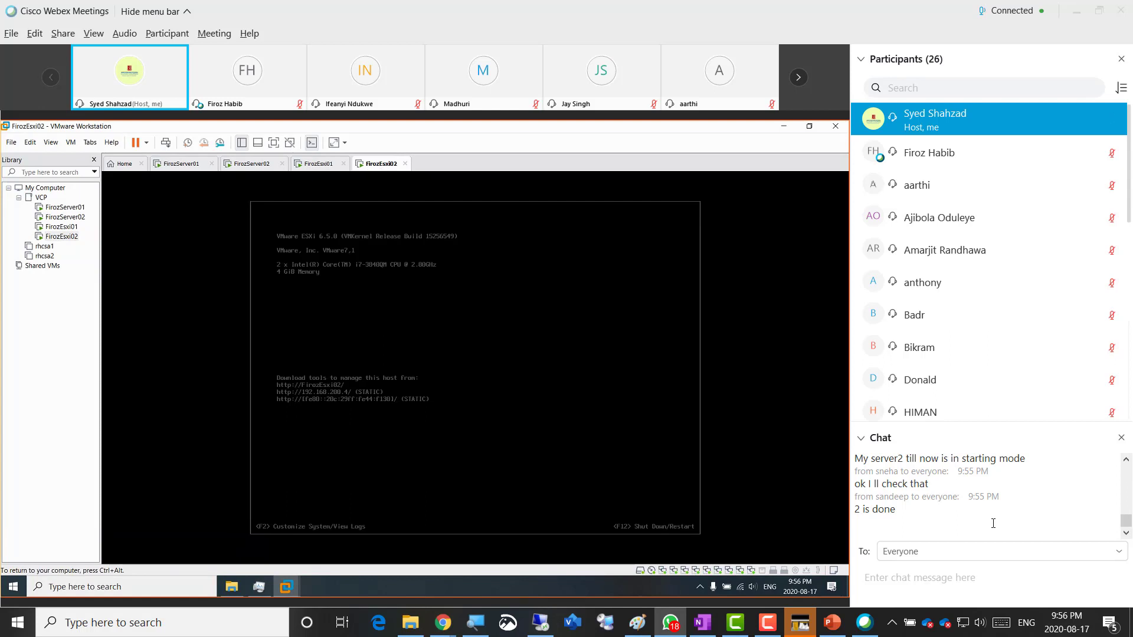
{"action": "key", "text": "F2"}
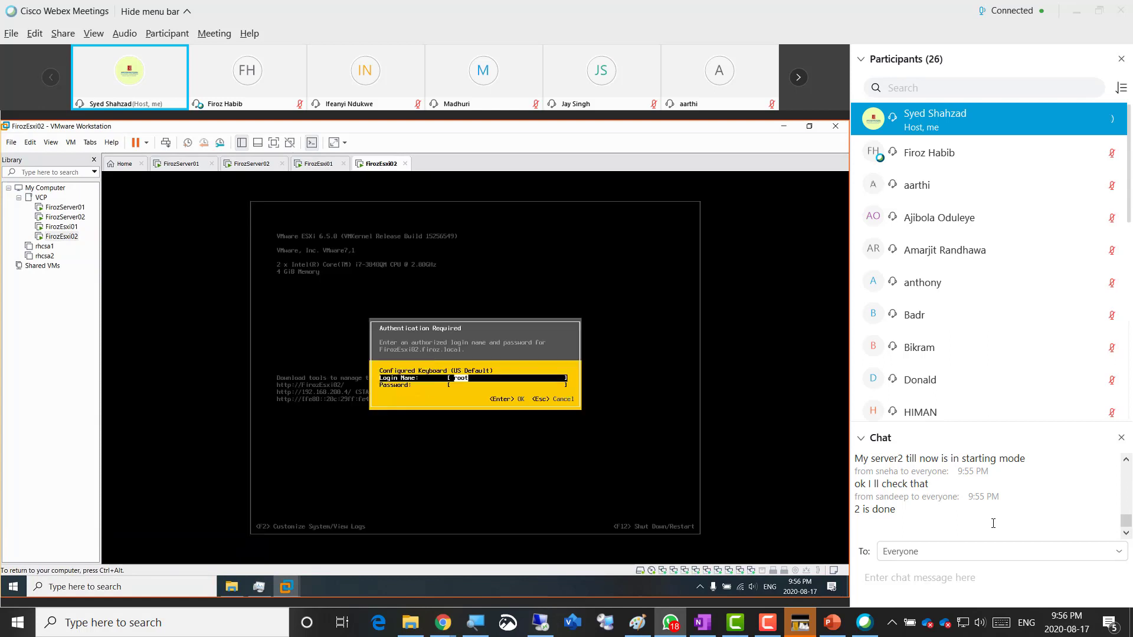
{"action": "key", "text": "Tab"}
{"action": "type", "text": "******"}
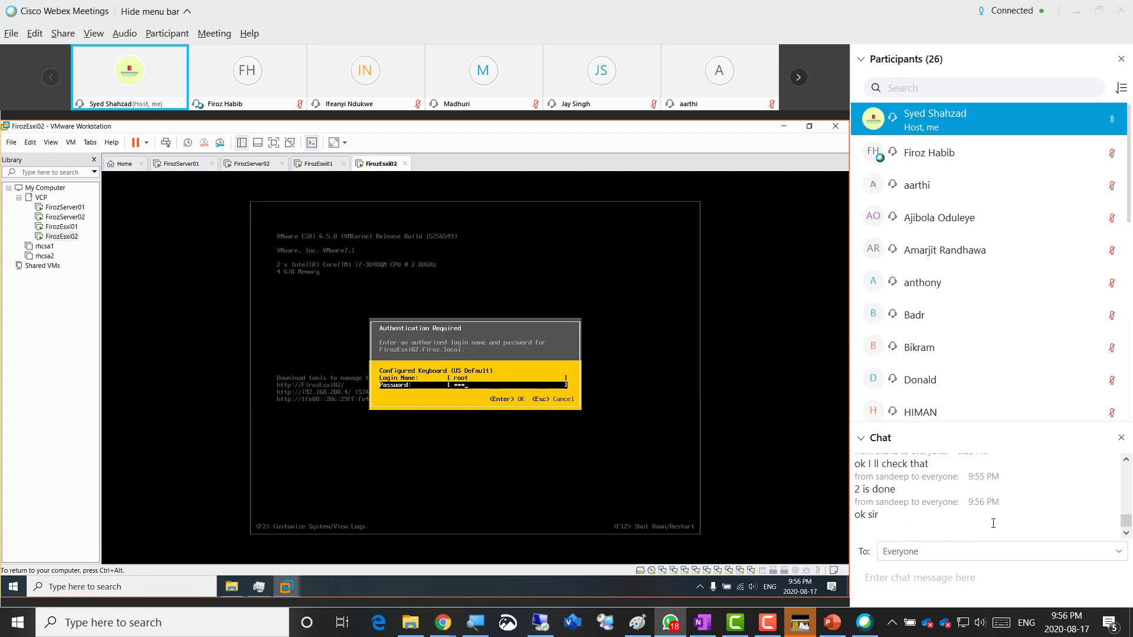
{"action": "type", "text": "*"}
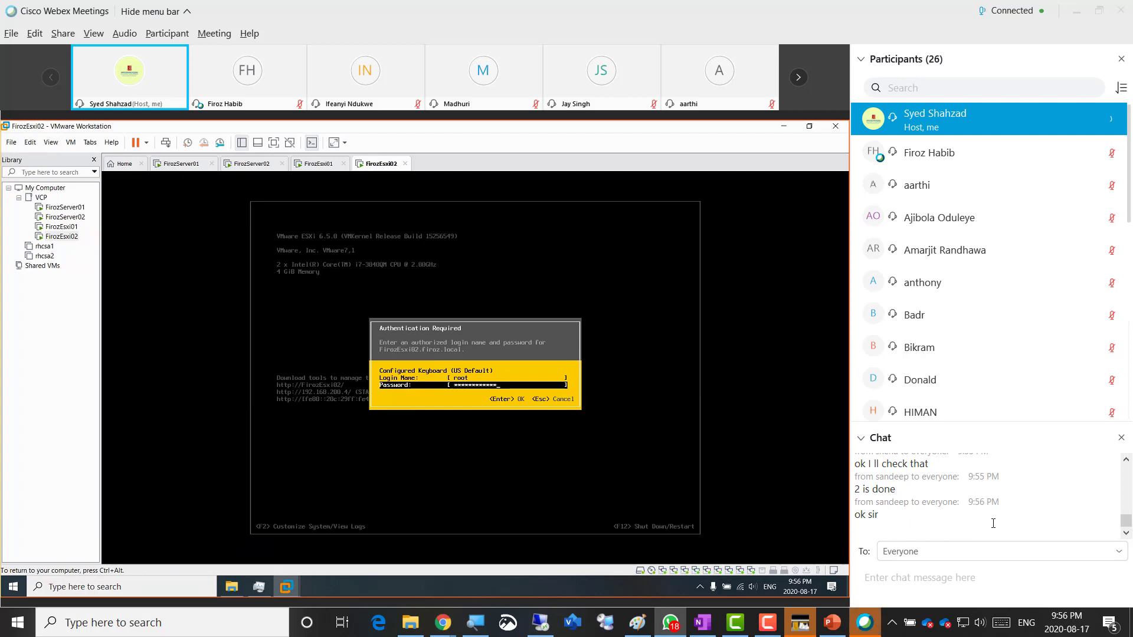
{"action": "key", "text": "Return"}
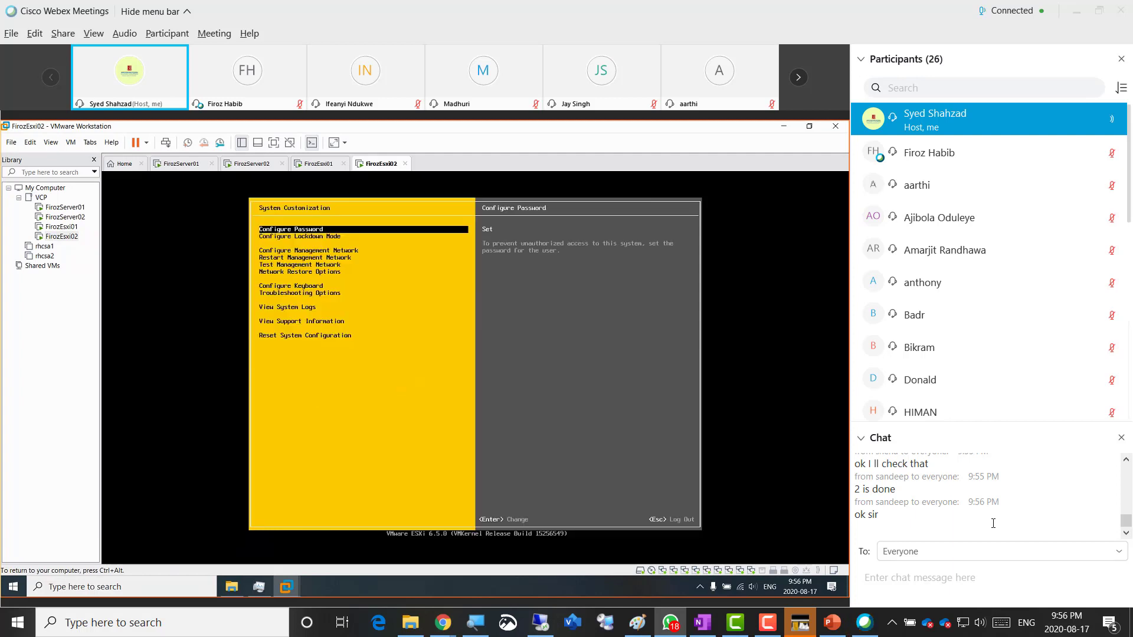
{"action": "key", "text": "Down"}
{"action": "key", "text": "Return"}
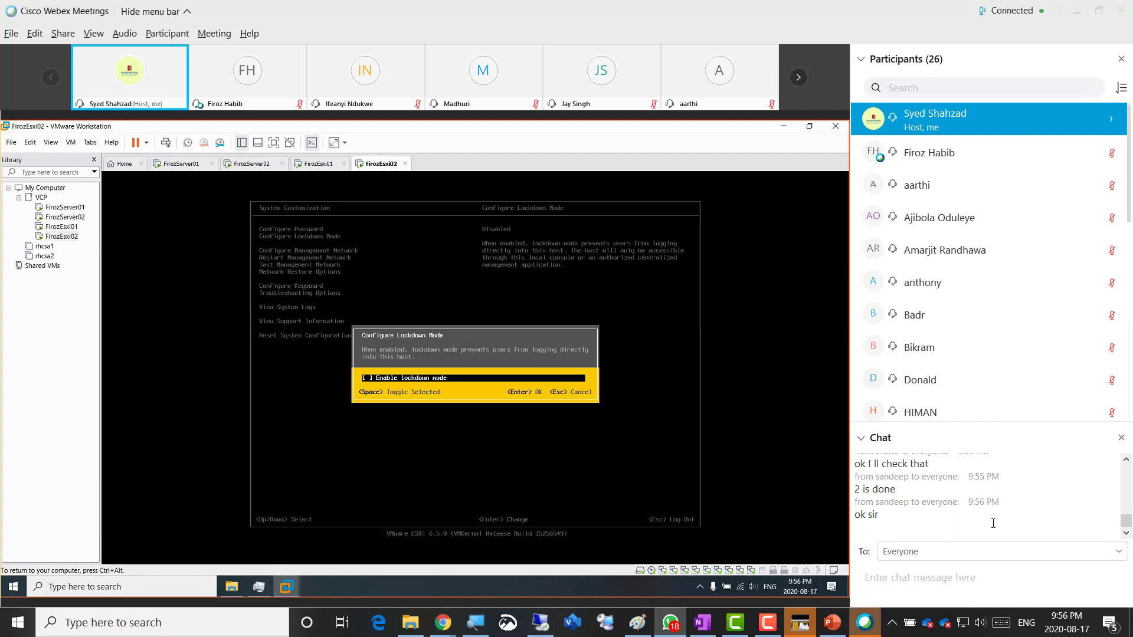
{"action": "key", "text": "Escape"}
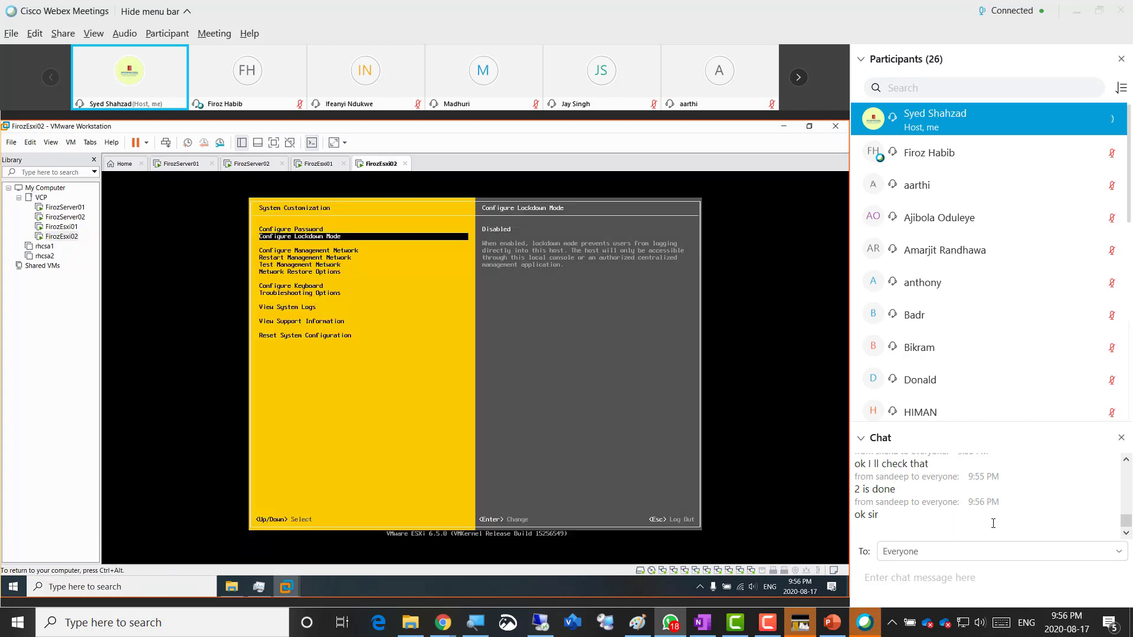
{"action": "key", "text": "Escape"}
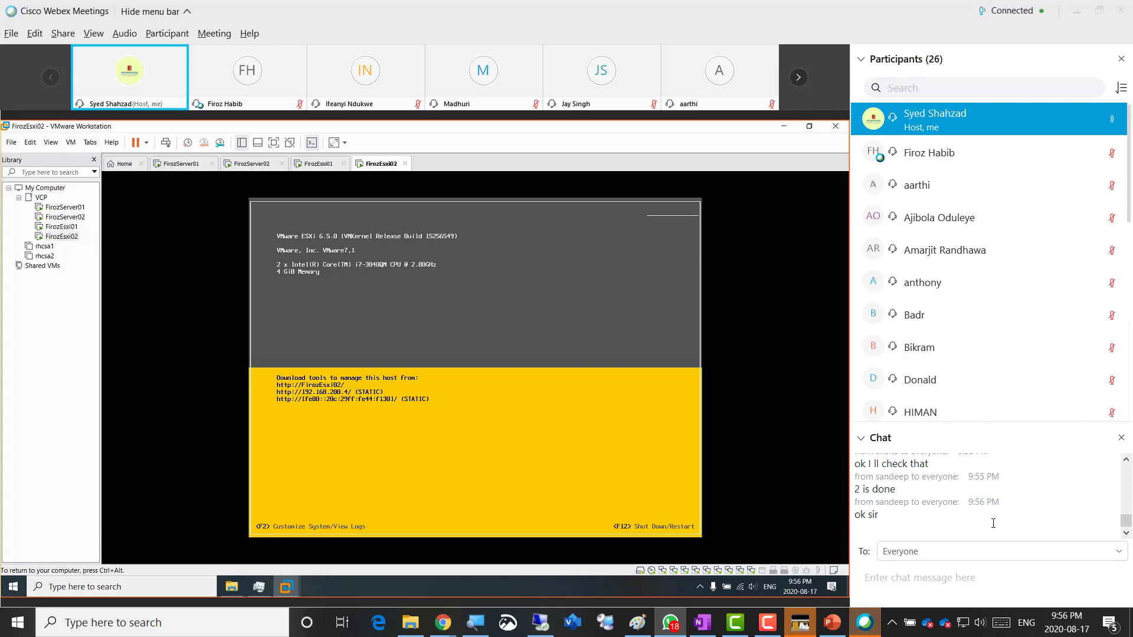
{"action": "key", "text": "ctrl+alt"}
- Switch to the FirozServer02 VM and refresh vSphere to confirm firozesxi02 is Compliant with Firoz-HostBaseline
{"action": "left_click", "coordinate": [254, 164]}
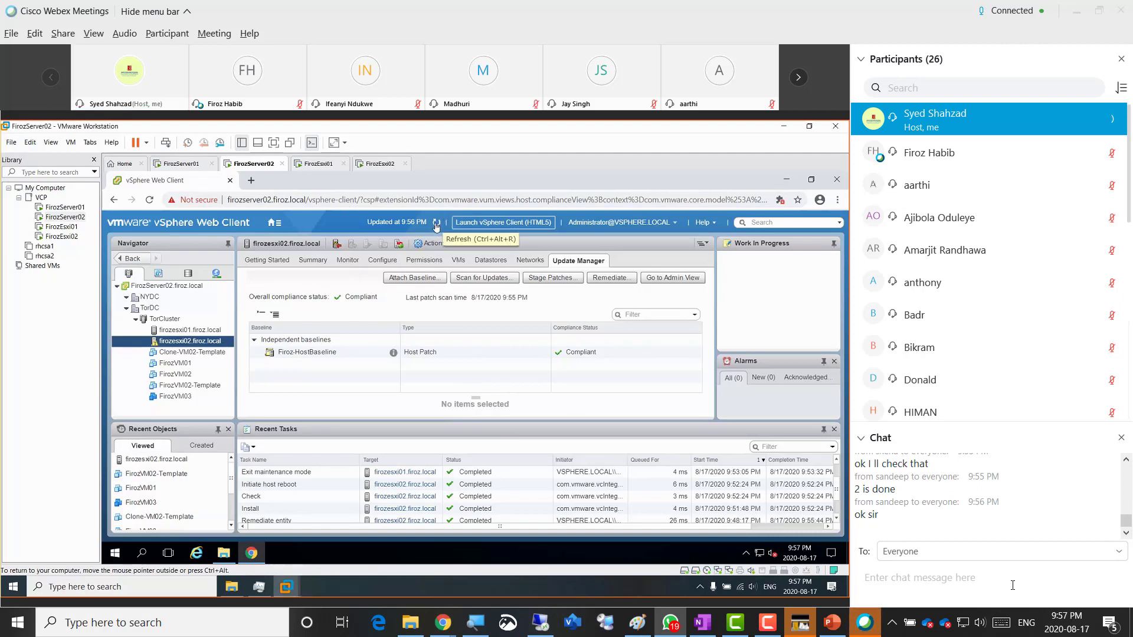
{"action": "left_click", "coordinate": [437, 229]}
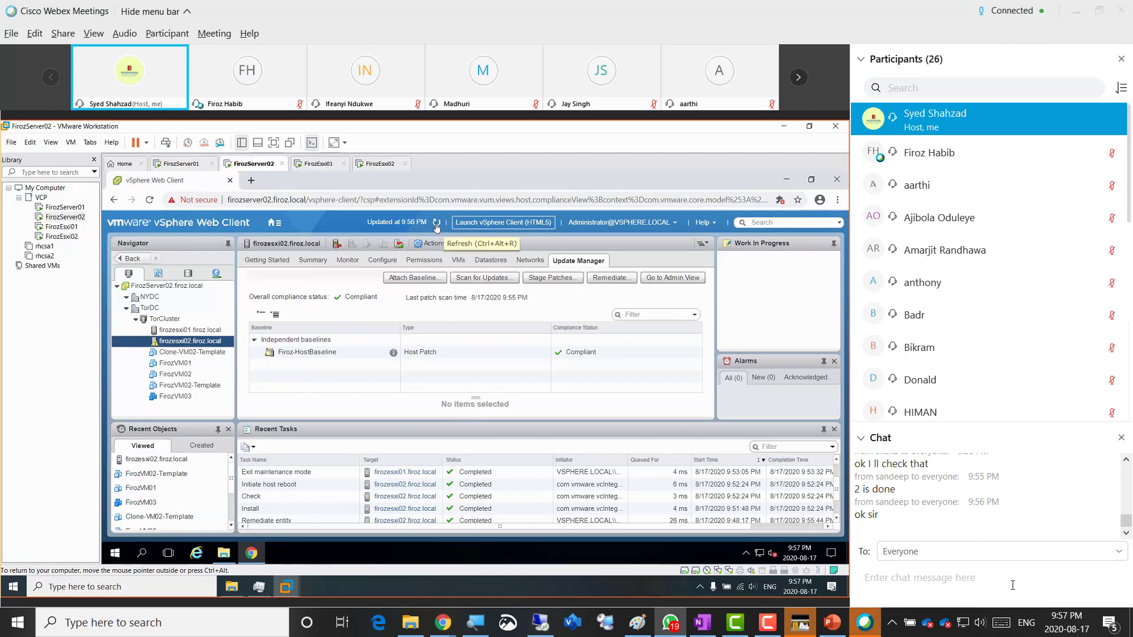
- Refresh the inventory and select firozesxi01 to show it Compliant with Firoz-HostBaseline
{"action": "left_click", "coordinate": [436, 225]}
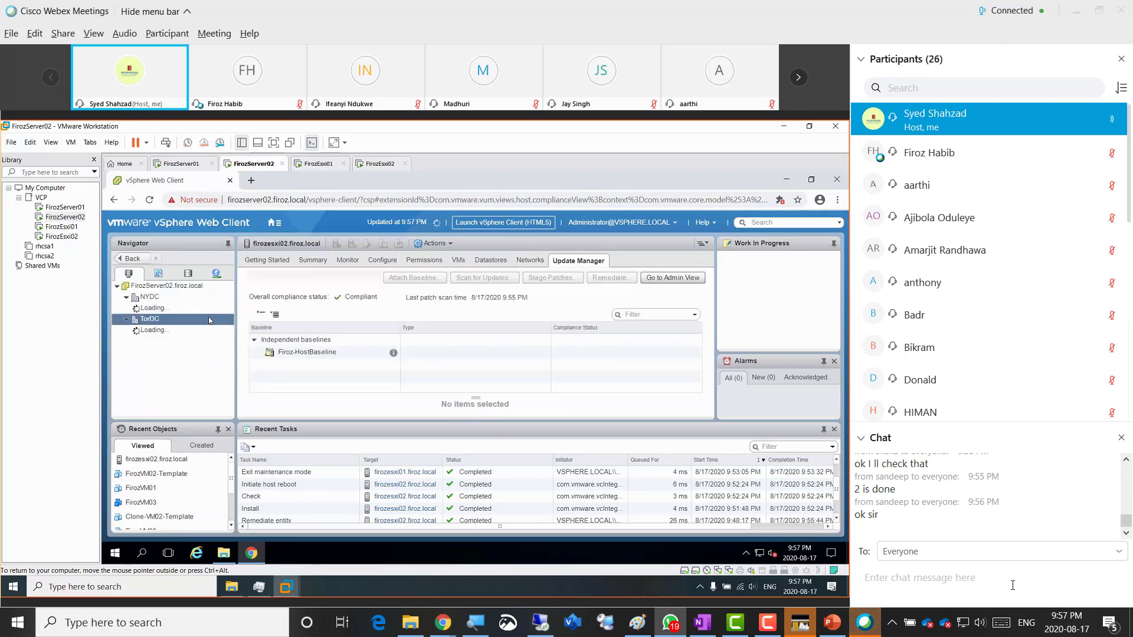
{"action": "left_click", "coordinate": [195, 332]}
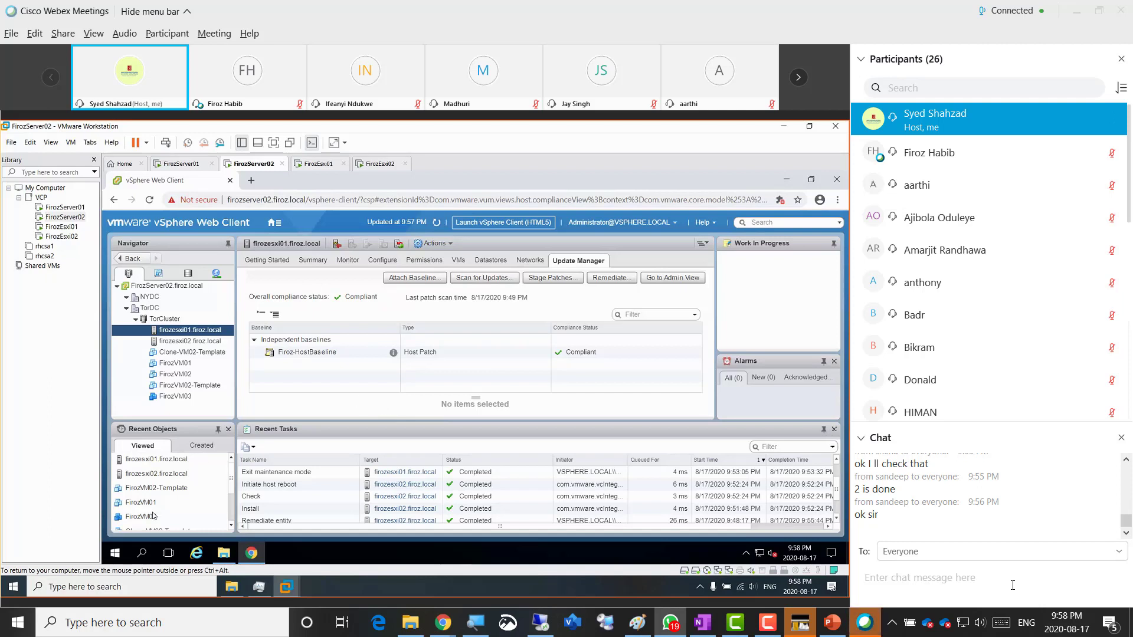
{"action": "left_click", "coordinate": [13, 587]}
- Launch Paint and paste the captured firozesxi01 compliance screenshot into the canvas
{"action": "type", "text": "paint"}
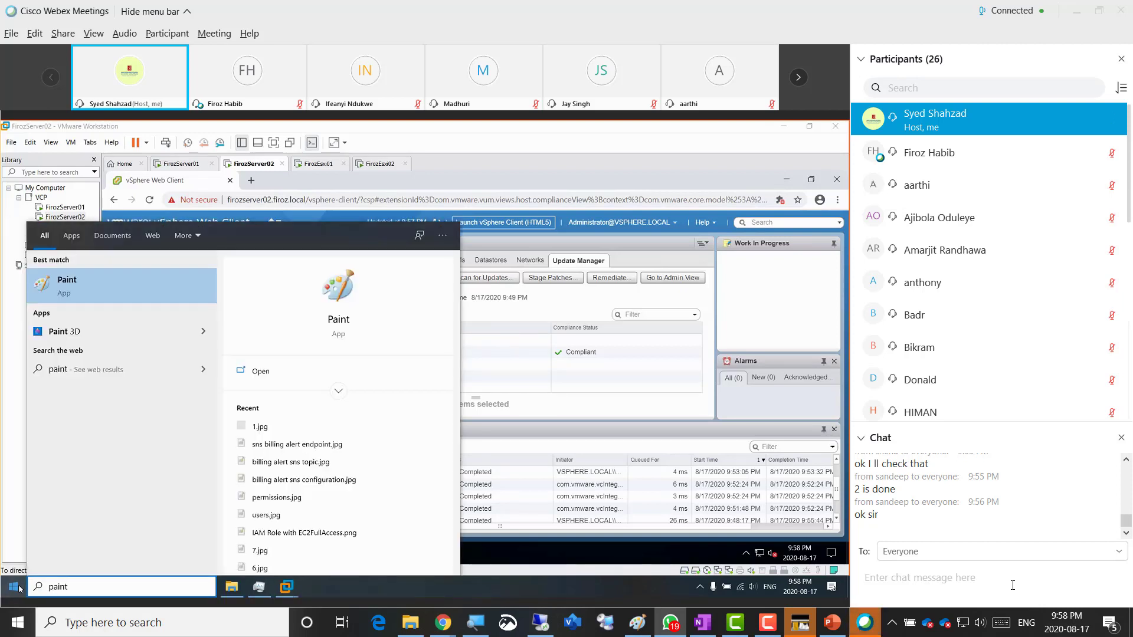
{"action": "left_click", "coordinate": [92, 291]}
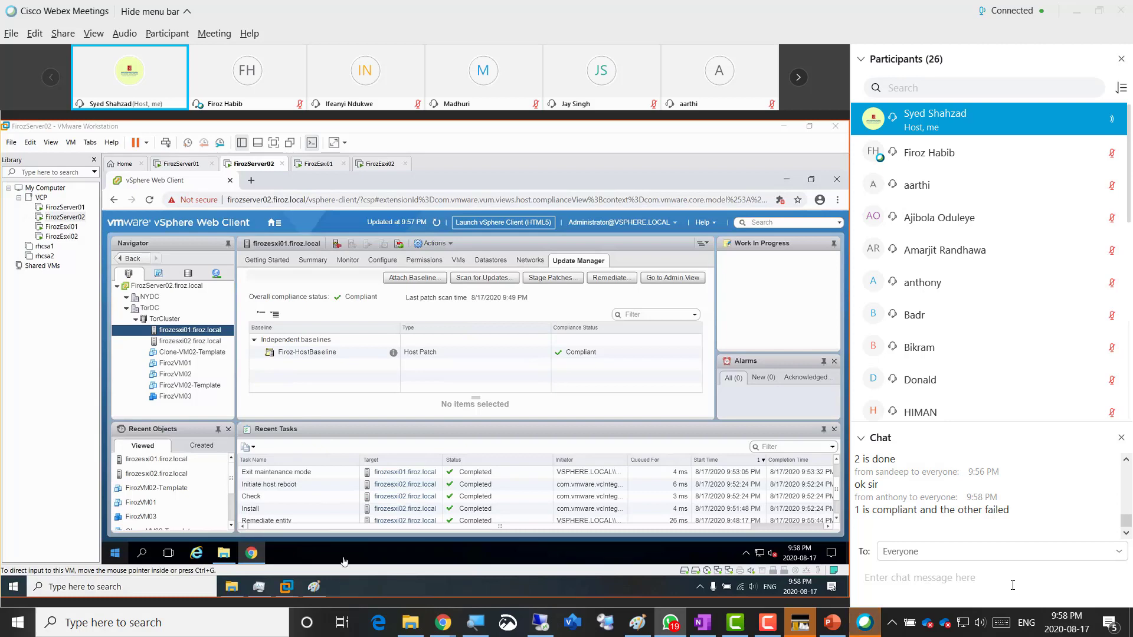
{"action": "left_click", "coordinate": [313, 586]}
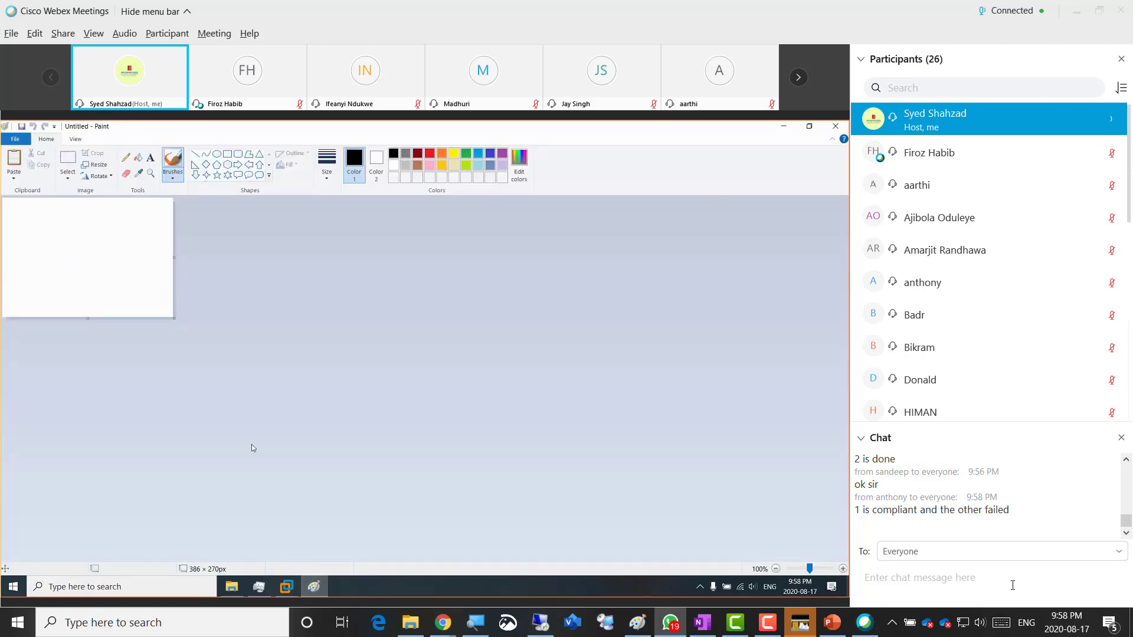
{"action": "key", "text": "ctrl+v"}
- Save the image as JPEG file 3.jpg in the 17.08.2020 folder and close Paint
{"action": "key", "text": "alt+f"}
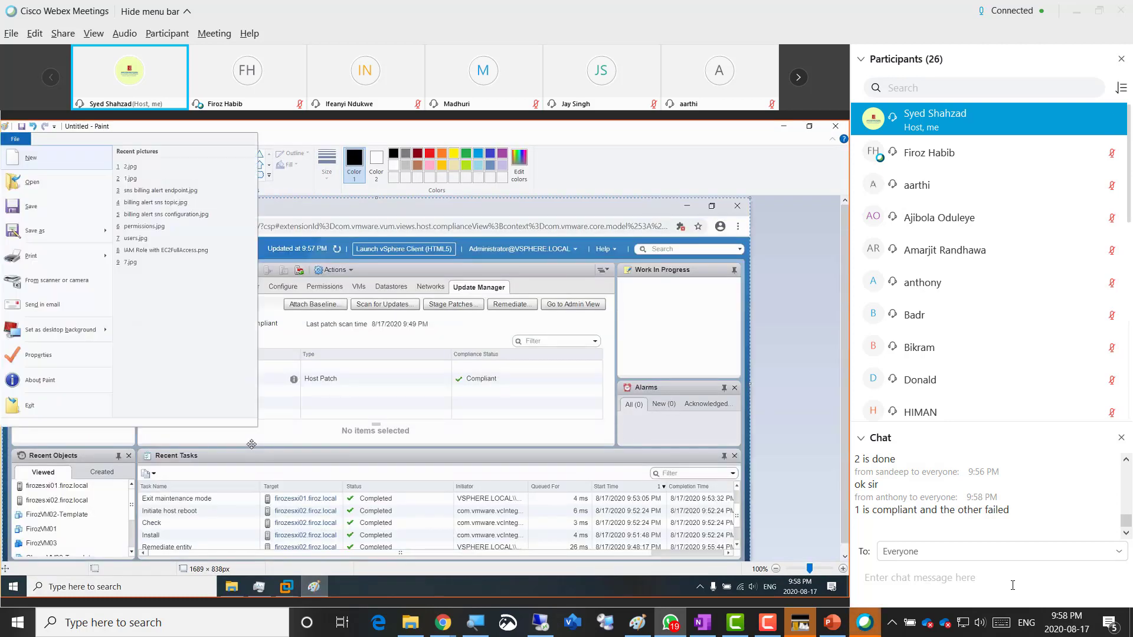
{"action": "key", "text": "s"}
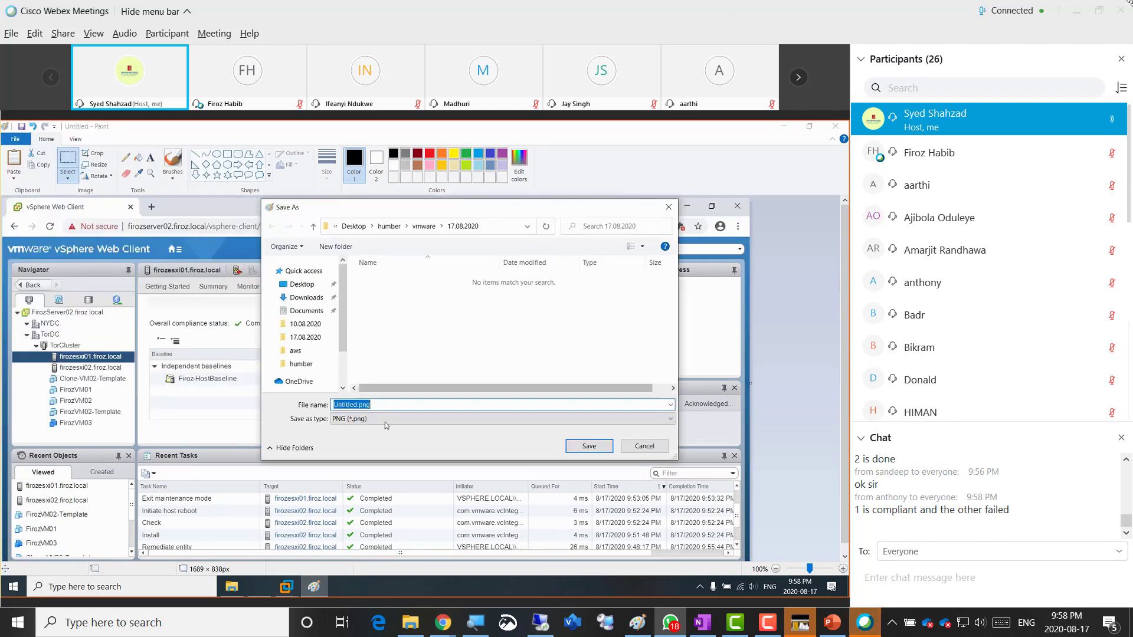
{"action": "left_click", "coordinate": [385, 420]}
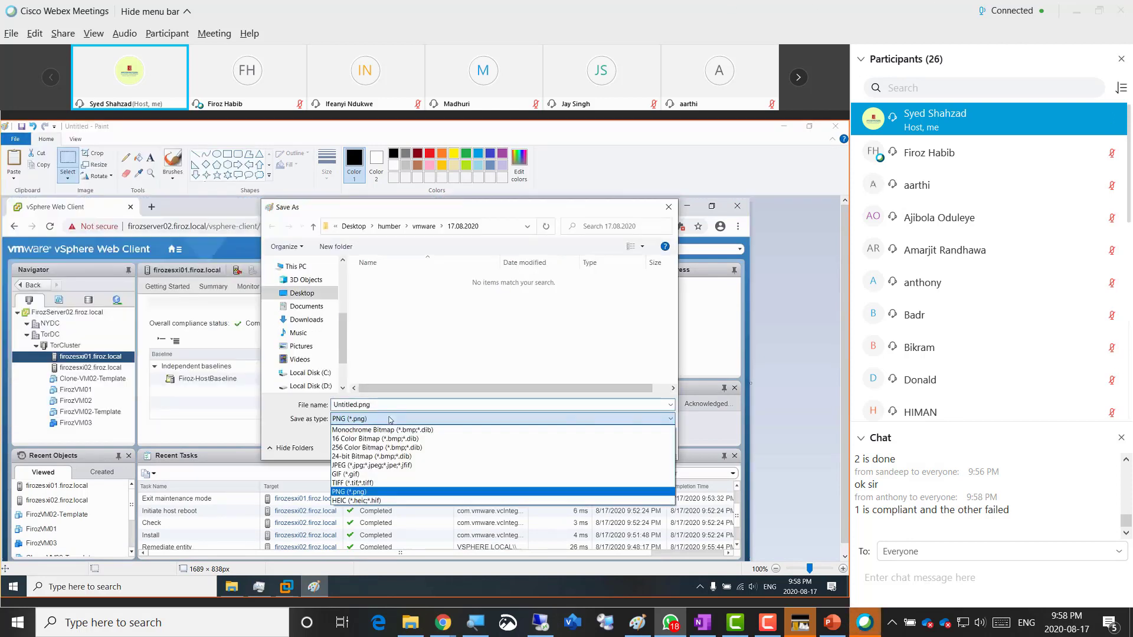
{"action": "left_click", "coordinate": [378, 466]}
{"action": "double_click", "coordinate": [401, 406]}
{"action": "type", "text": "3"}
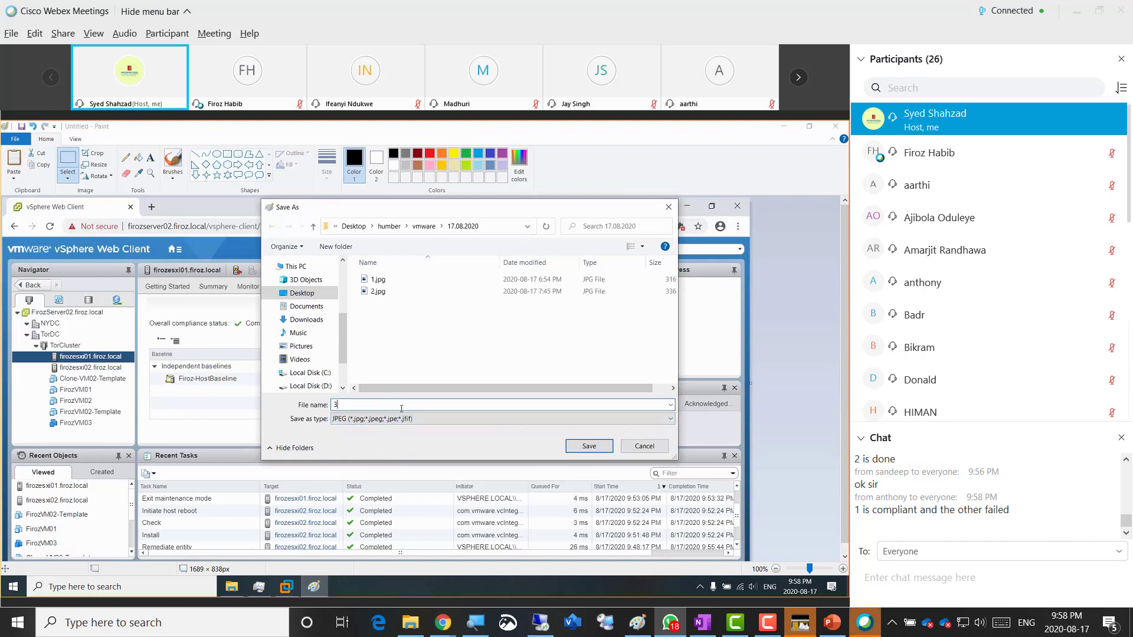
{"action": "left_click", "coordinate": [588, 447]}
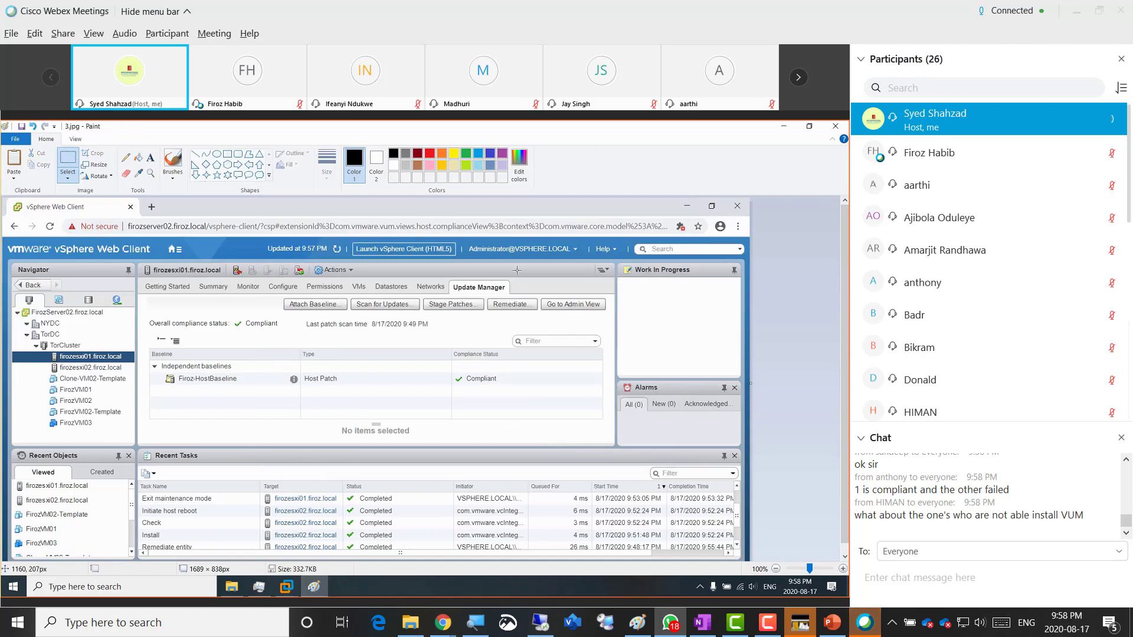
{"action": "left_click", "coordinate": [836, 128]}
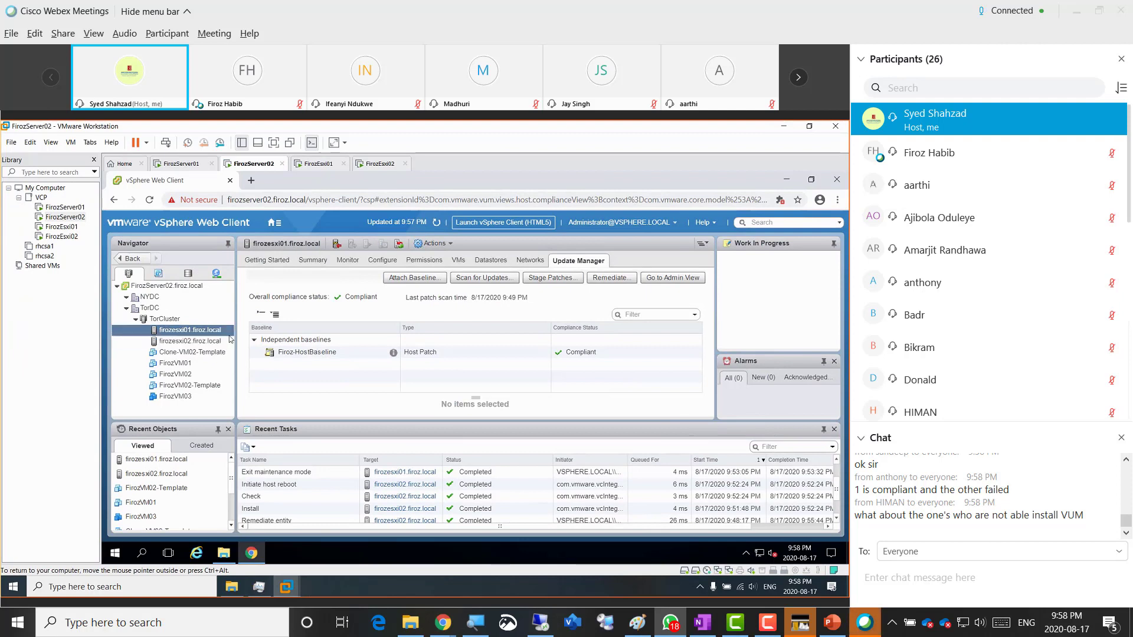
- Select firozesxi02, launch Paint and paste its compliance screenshot into the canvas
{"action": "left_click", "coordinate": [188, 342]}
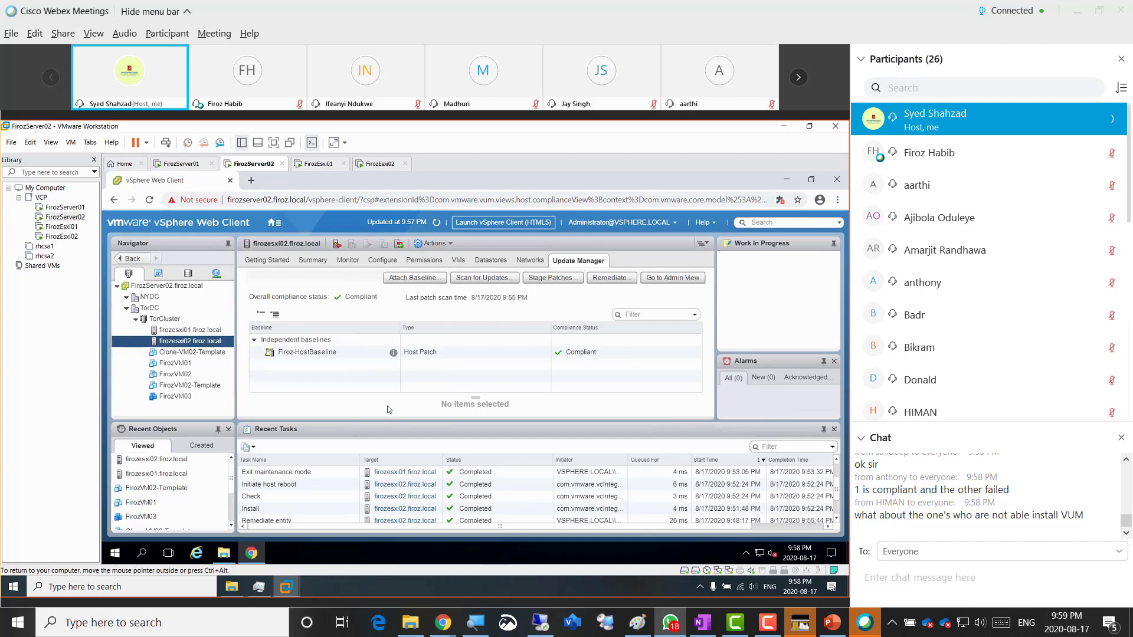
{"action": "left_click", "coordinate": [14, 587]}
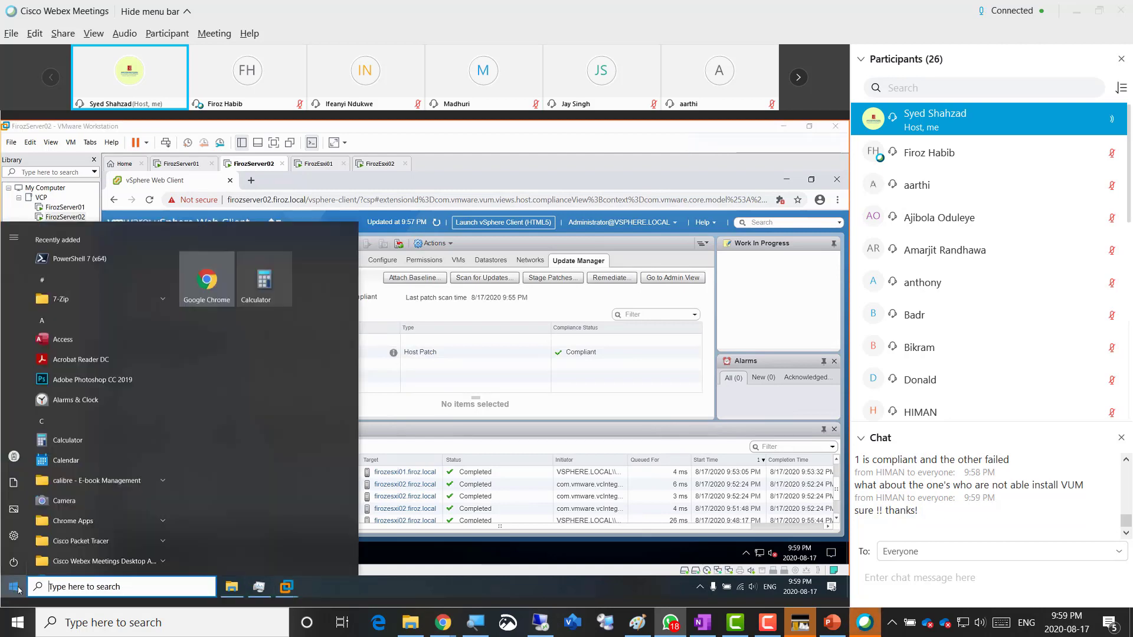
{"action": "type", "text": "paint"}
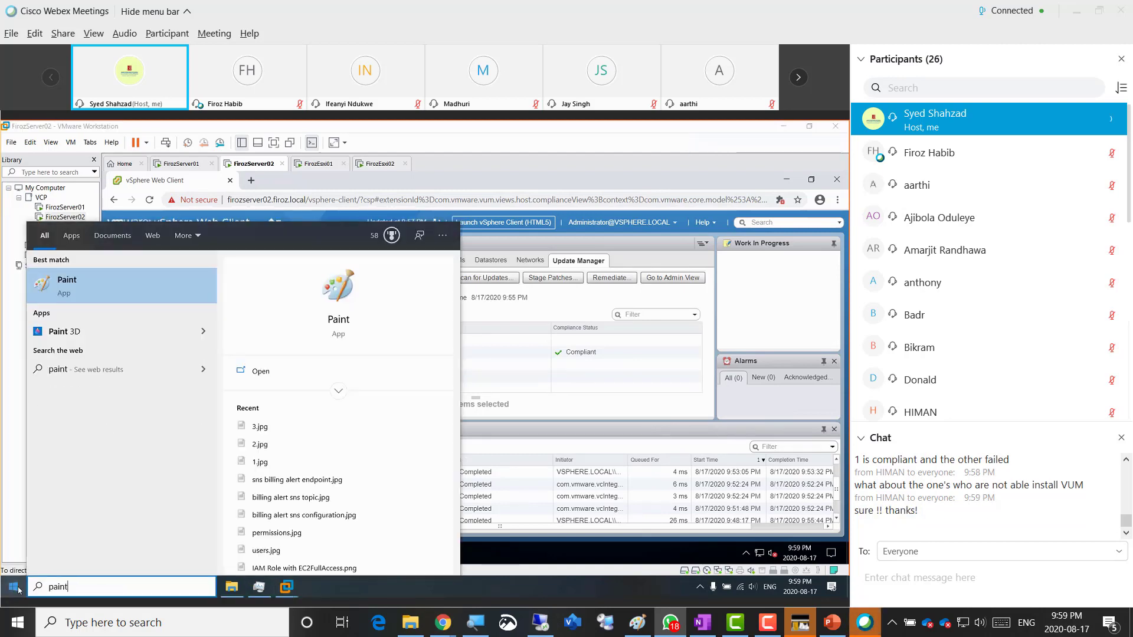
{"action": "key", "text": "Return"}
{"action": "key", "text": "ctrl+v"}
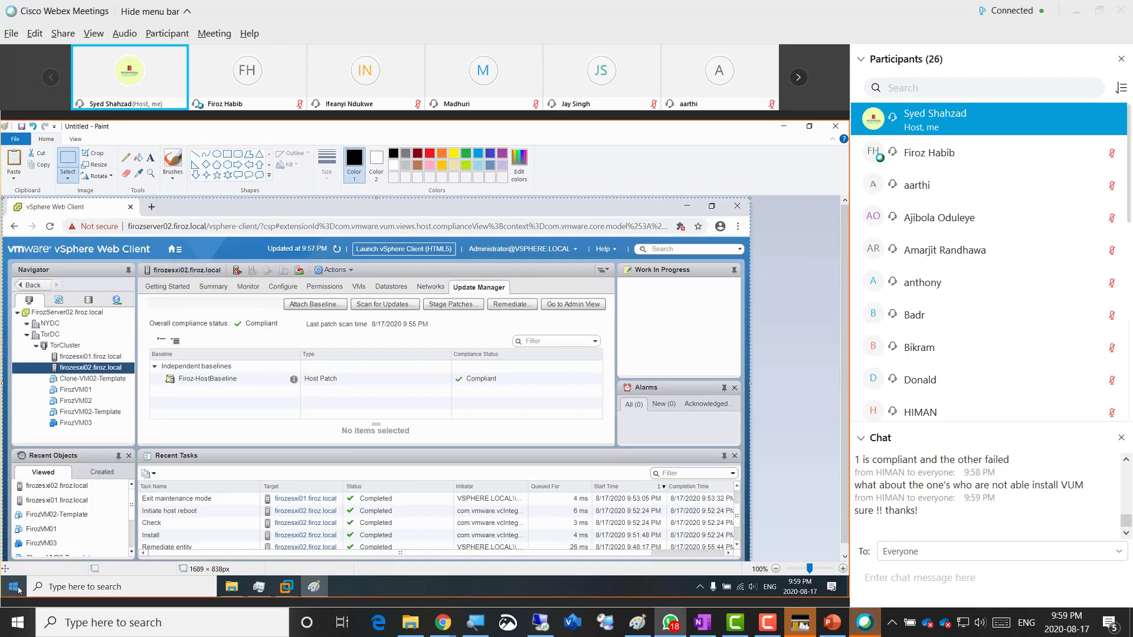
- Save the image as JPEG file 4.jpg and close Paint
{"action": "key", "text": "ctrl+s"}
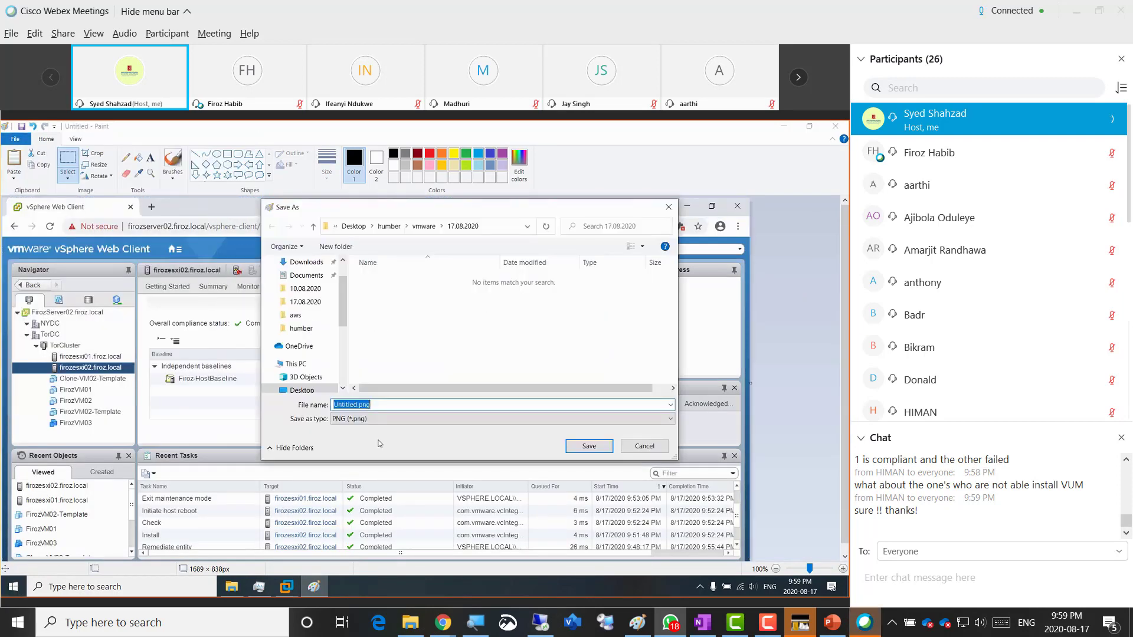
{"action": "left_click", "coordinate": [390, 418]}
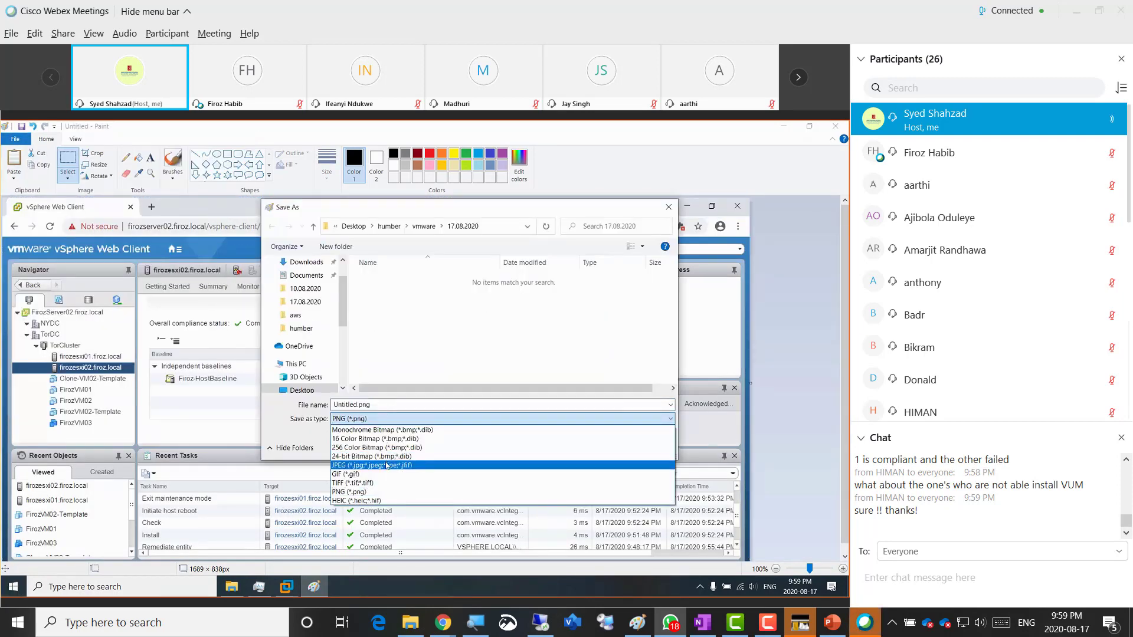
{"action": "left_click", "coordinate": [386, 463]}
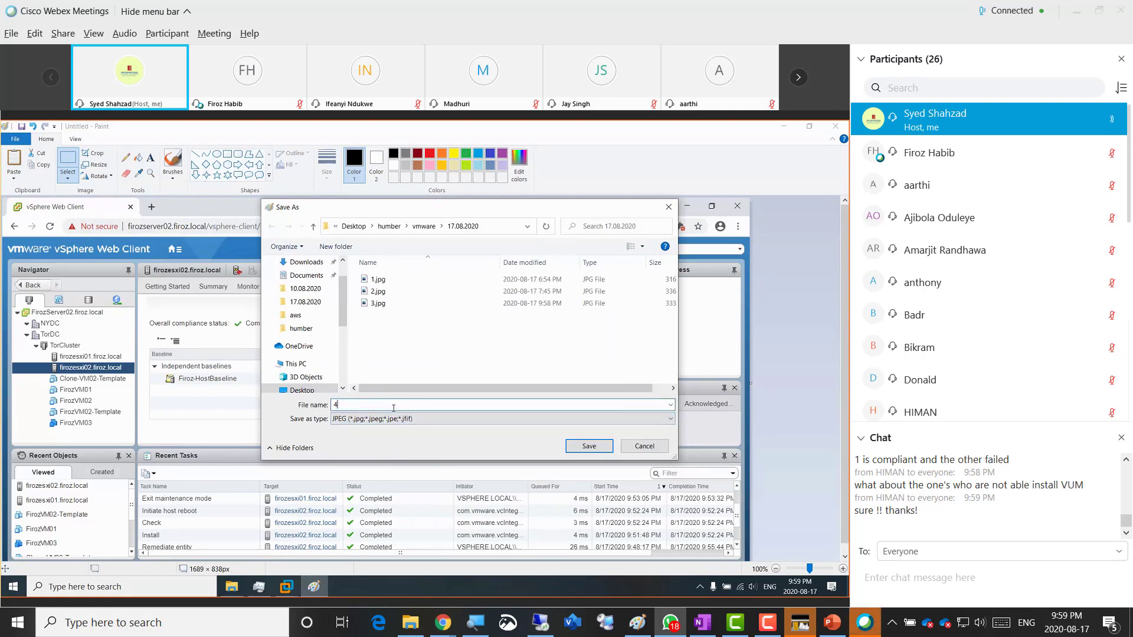
{"action": "left_click", "coordinate": [569, 444]}
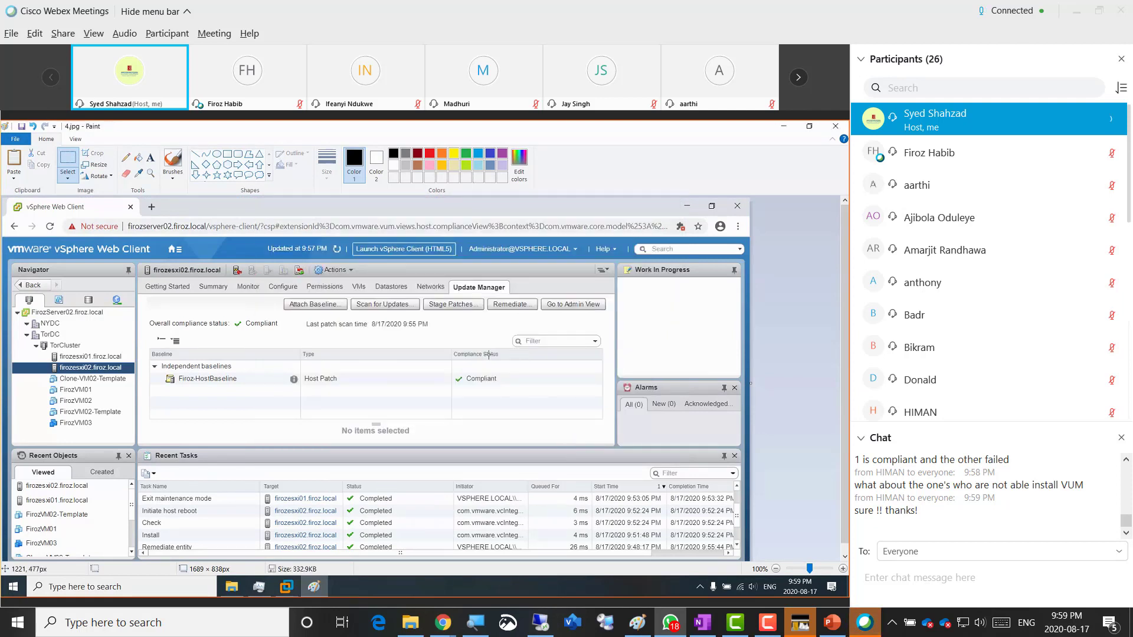
{"action": "left_click", "coordinate": [835, 126]}
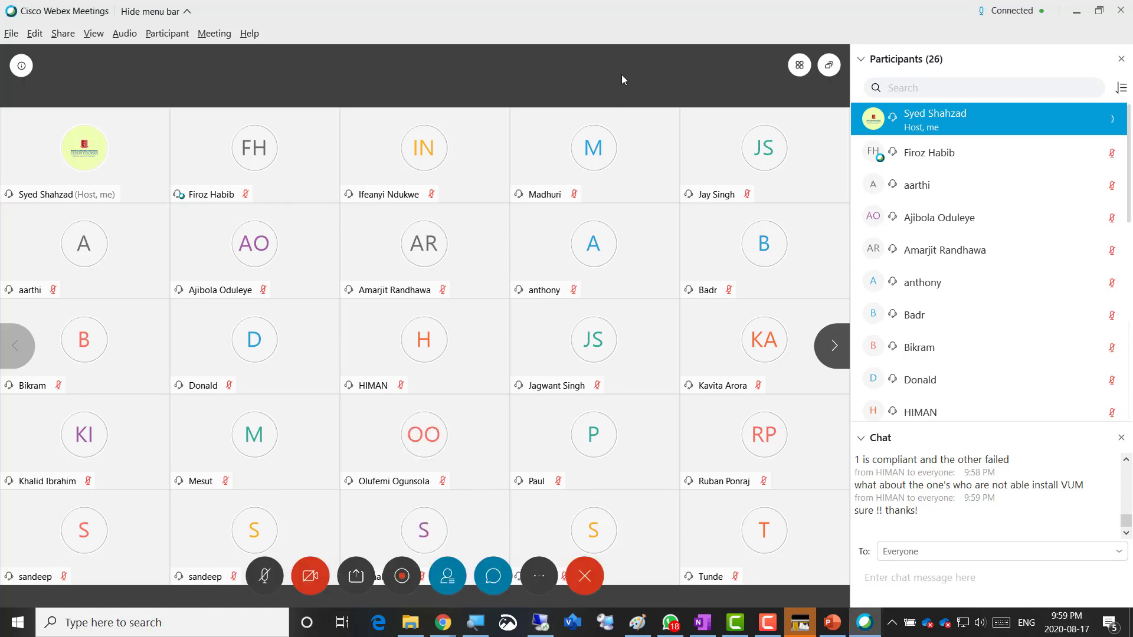
- Share Screen 1 with the Webex meeting from the share content choices
{"action": "left_click", "coordinate": [362, 581]}
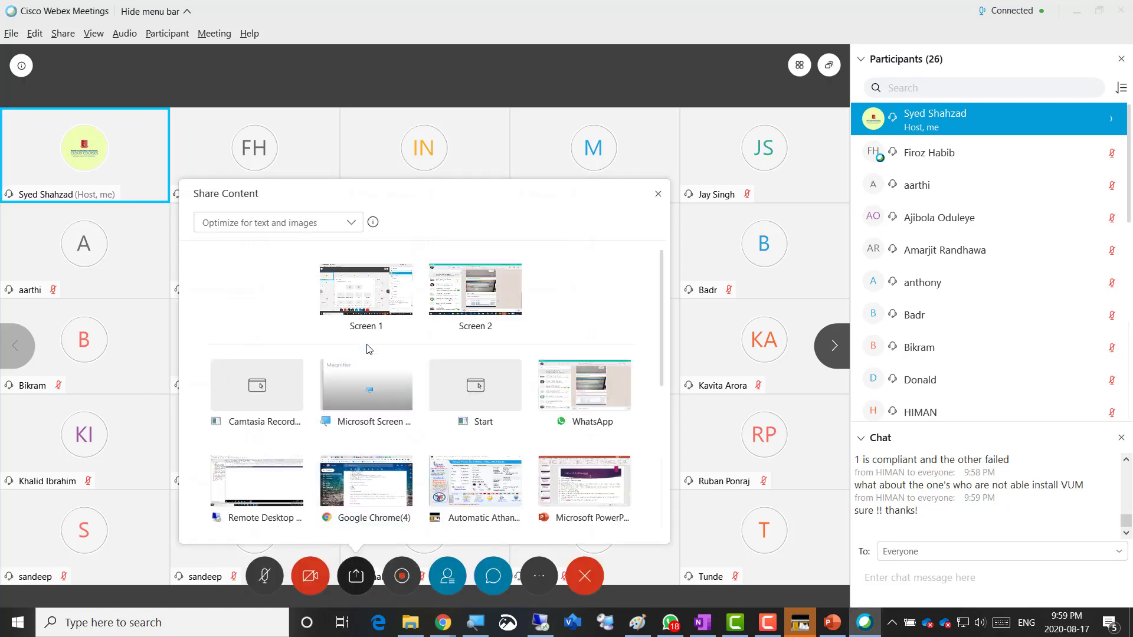
{"action": "left_click", "coordinate": [370, 301]}
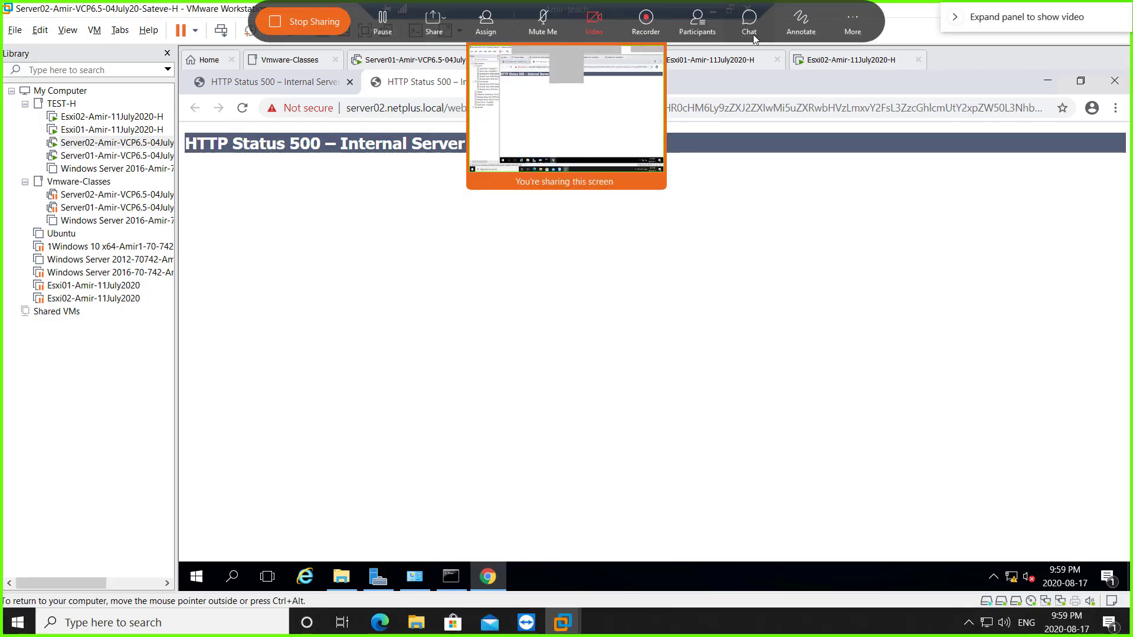
- Open the meeting chat, then restore and minimize the Remote Desktop to reveal the OneNote Week13 notes
{"action": "left_click", "coordinate": [750, 26]}
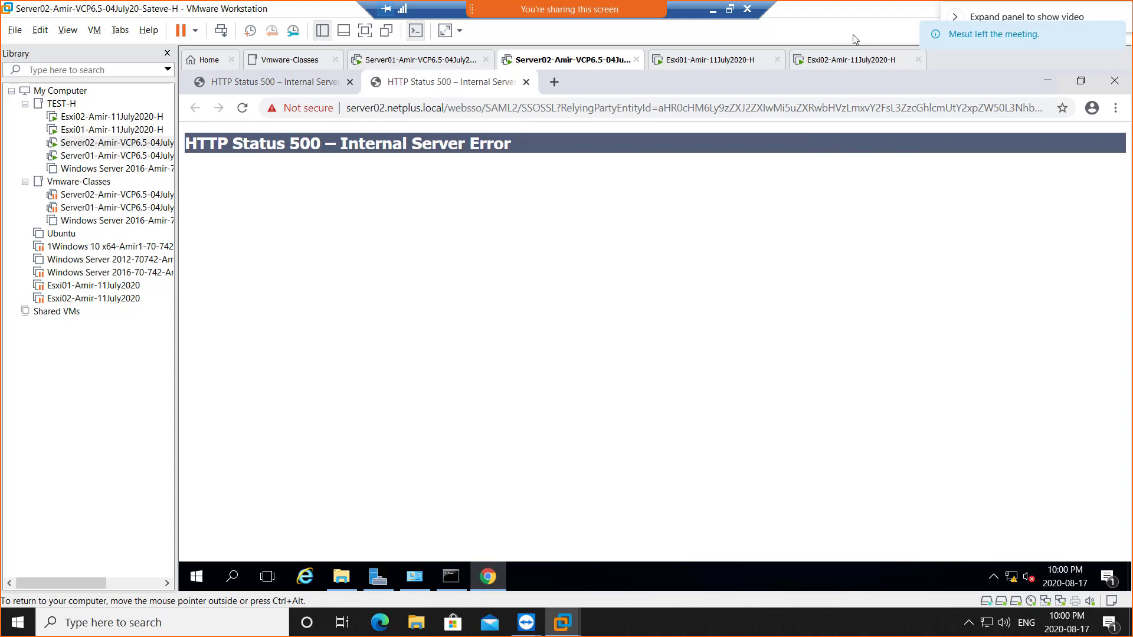
{"action": "left_click", "coordinate": [730, 10]}
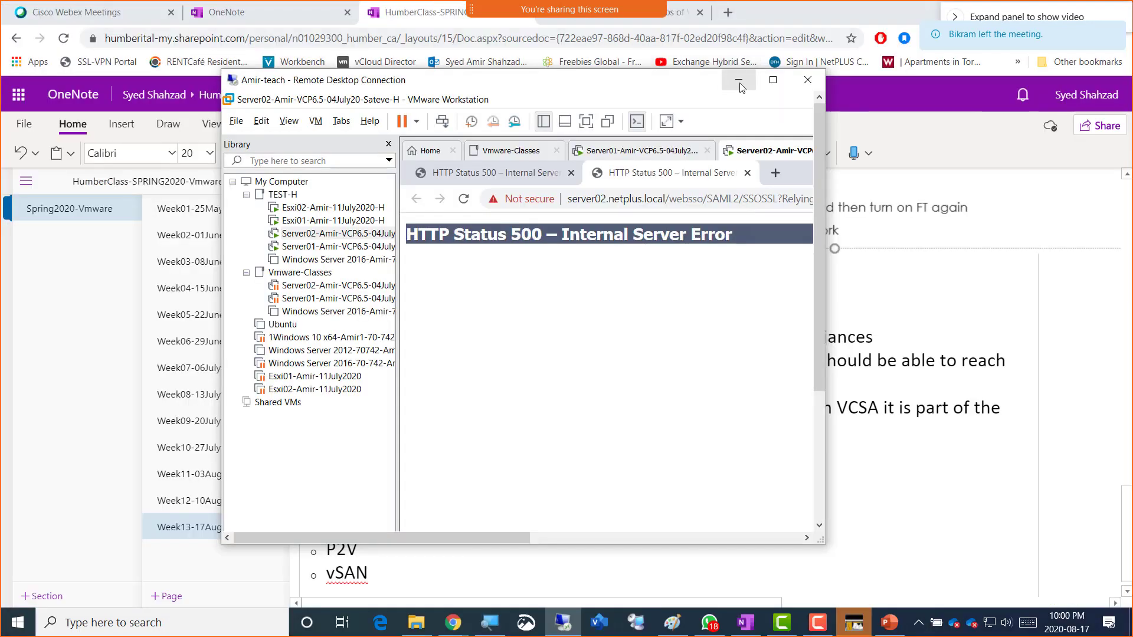
{"action": "left_click", "coordinate": [738, 83]}
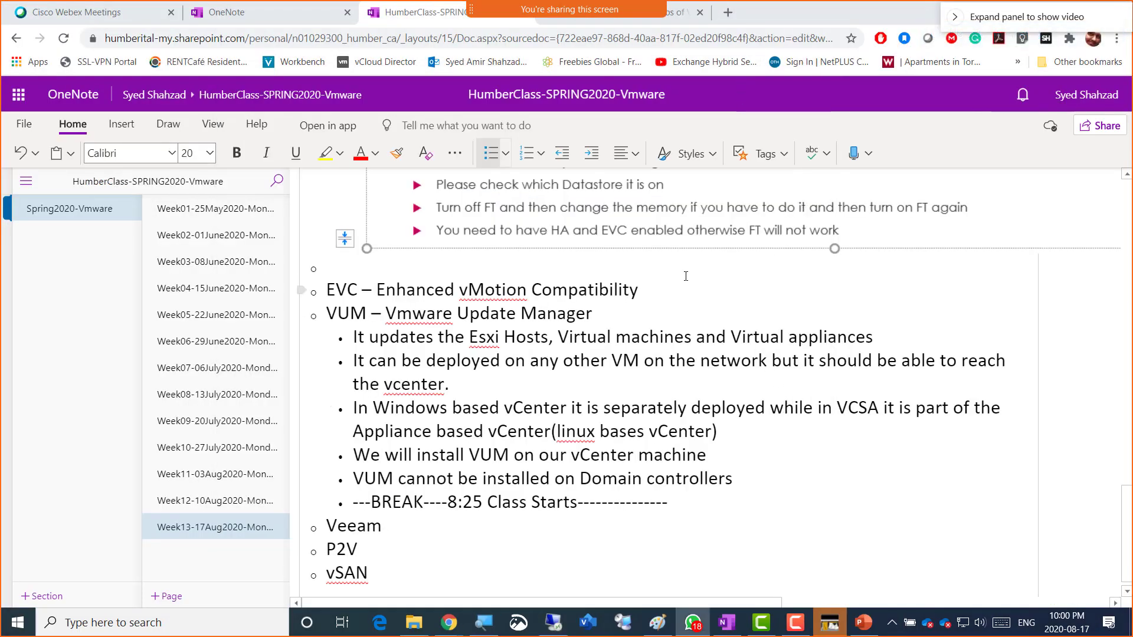